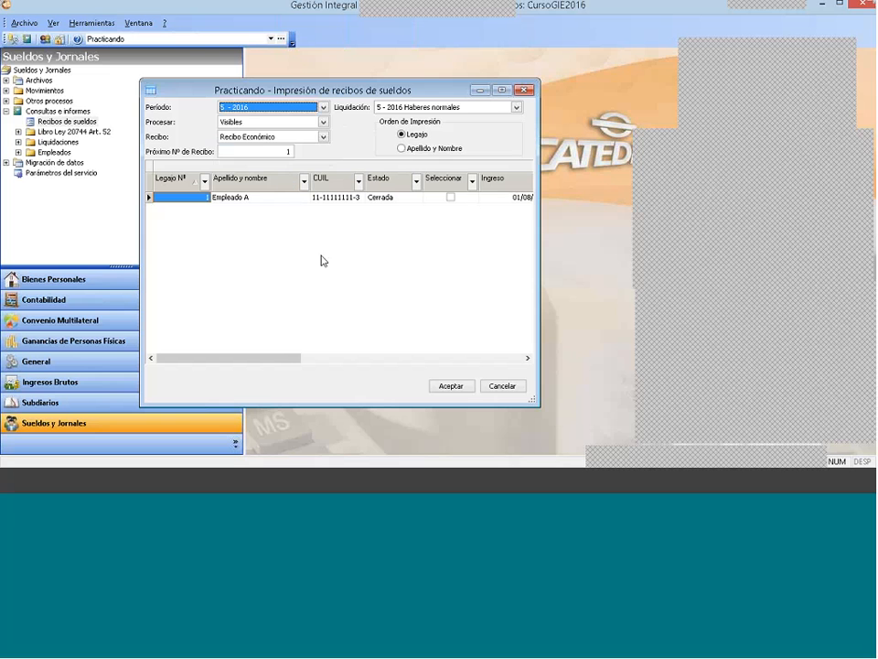
Step: Set the receipt printing to period 1 - 2016 and payroll run 1 - 2016 Haberes normales, keeping the Recibo Económico format
click(303, 108)
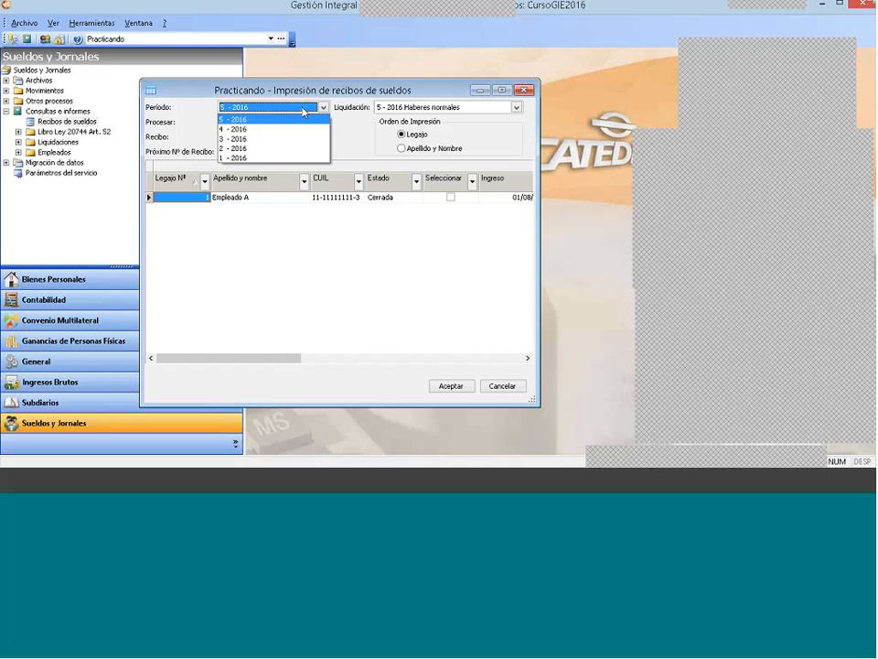
click(288, 157)
click(407, 108)
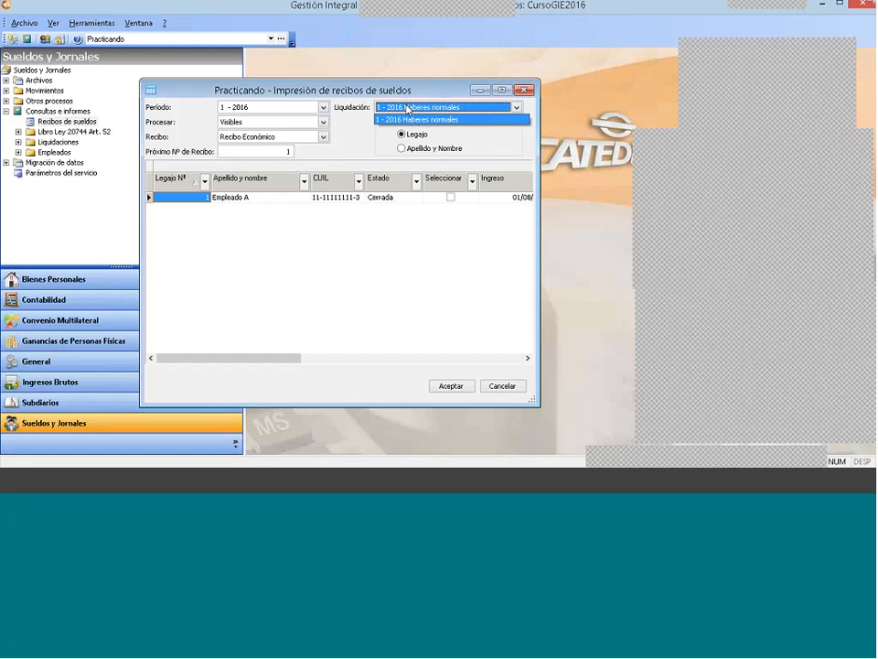
click(407, 119)
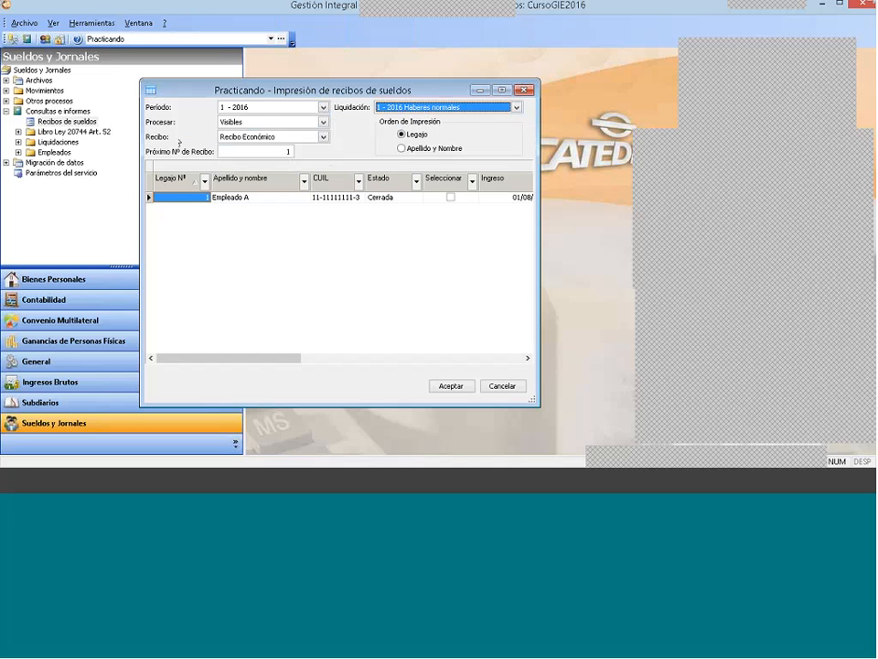
click(282, 137)
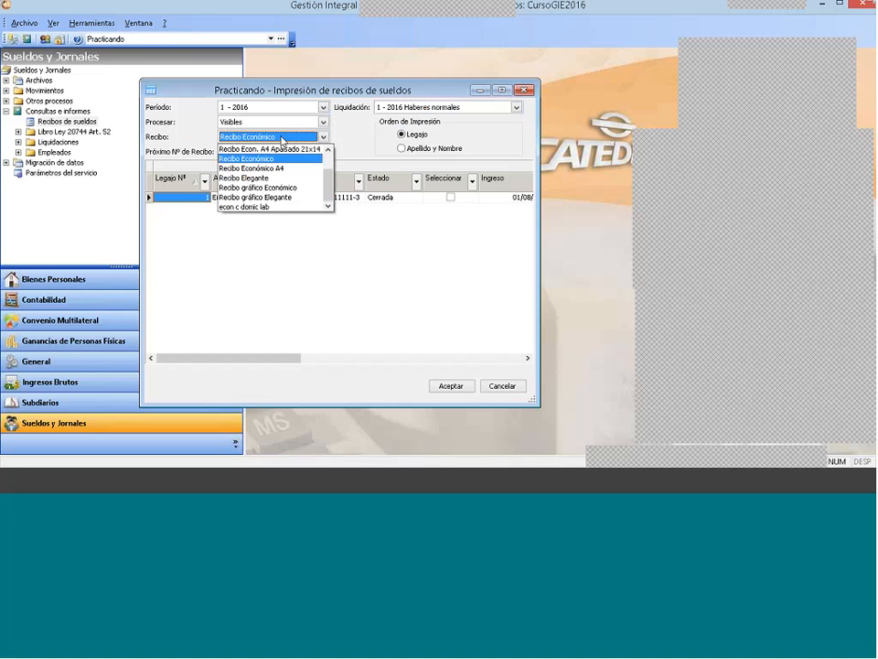
click(283, 140)
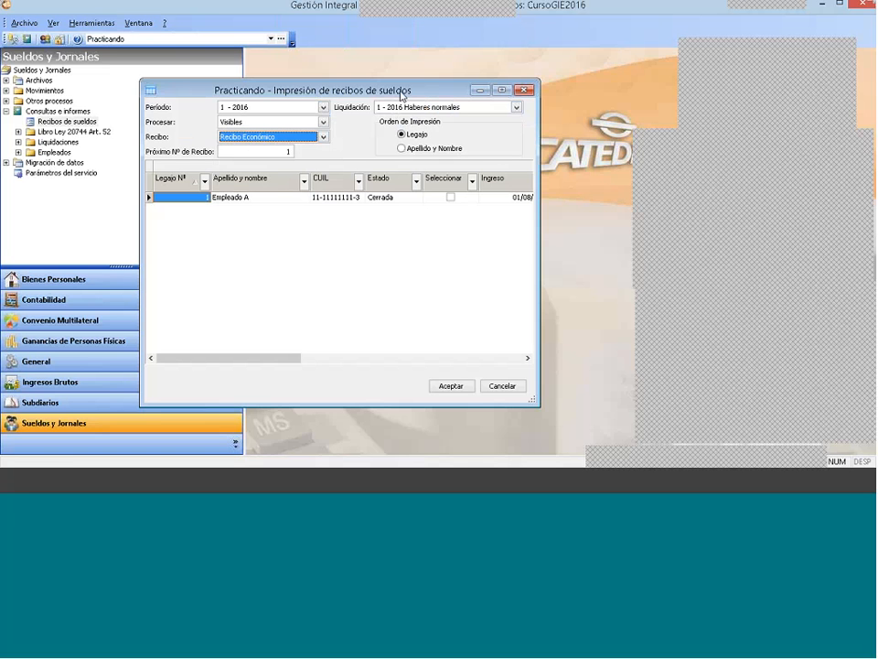
Step: Move the receipt printing window clear of the navigation tree and open the company's payroll configuration
drag(427, 91, 448, 75)
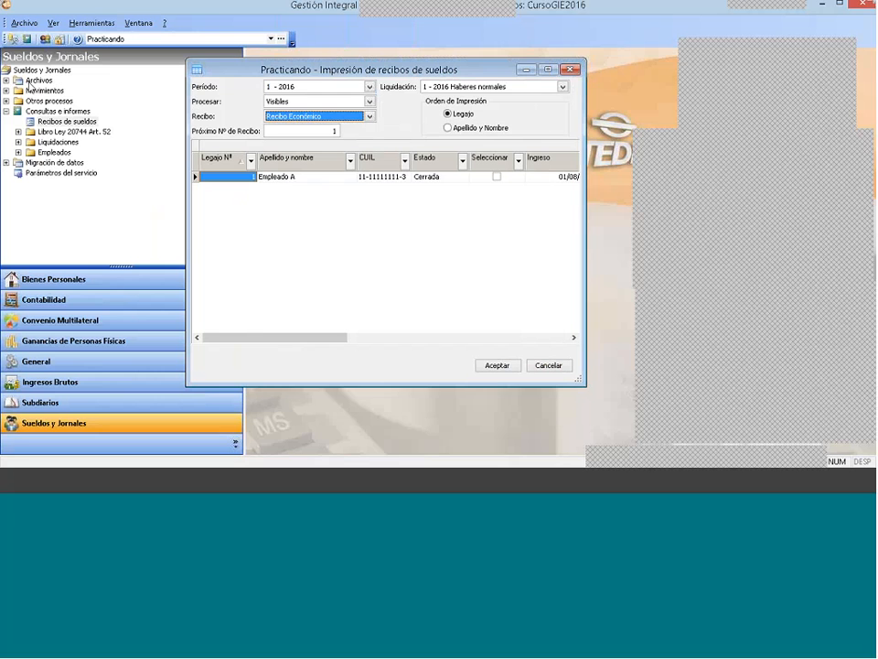
click(37, 81)
click(6, 81)
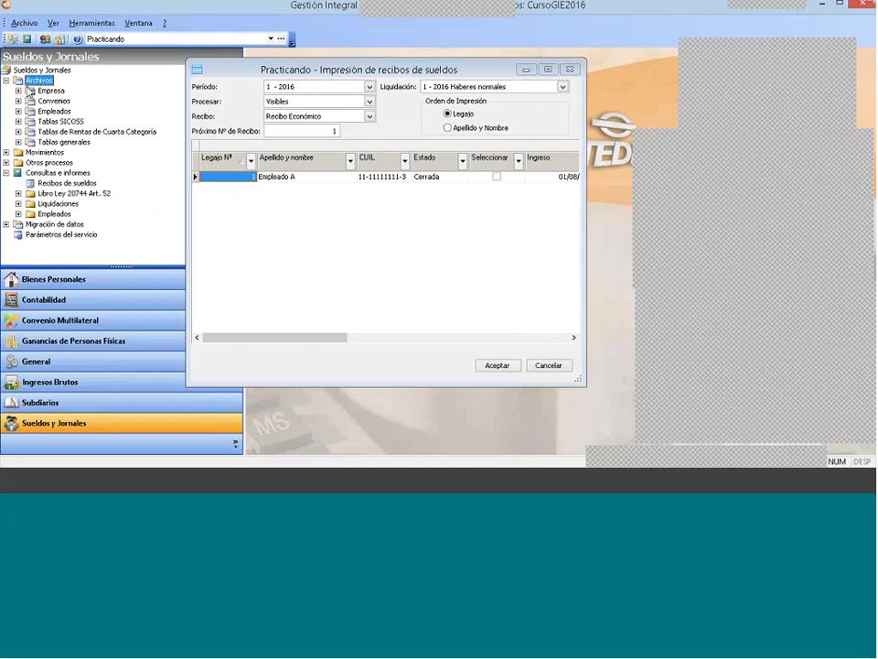
click(18, 90)
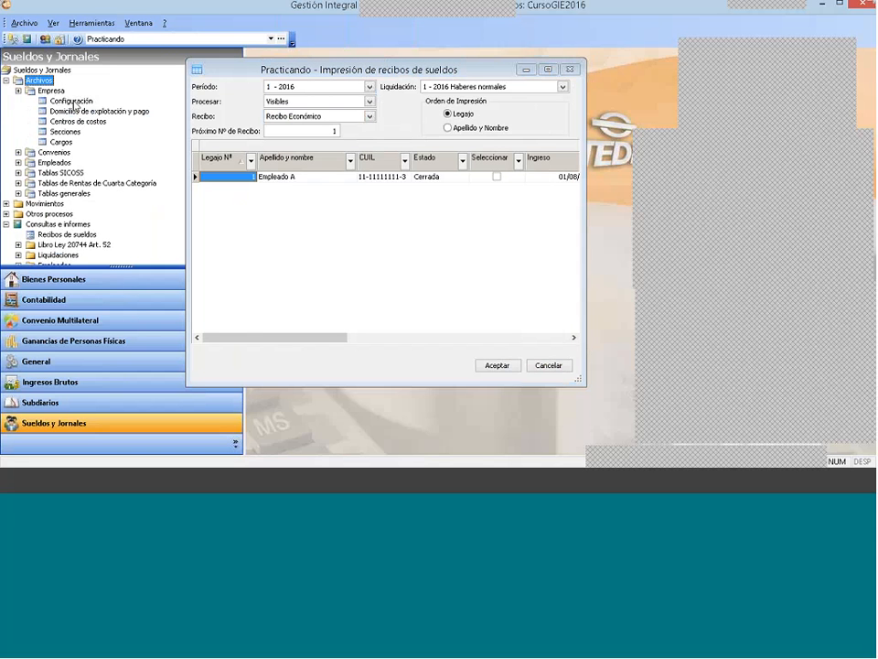
click(75, 102)
double_click(77, 103)
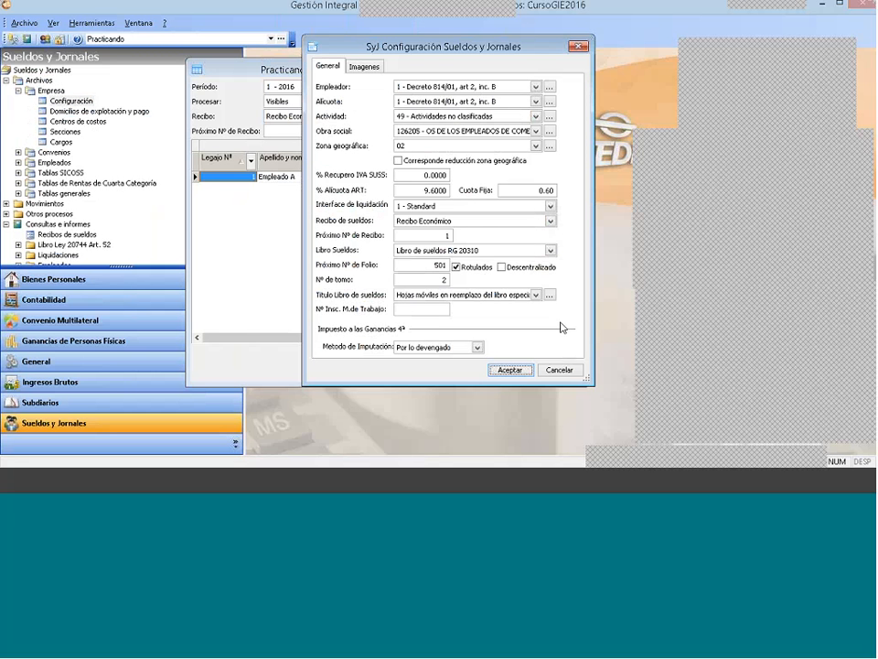
Step: Examine the pay receipt formats available as the default in the company's payroll configuration
click(407, 220)
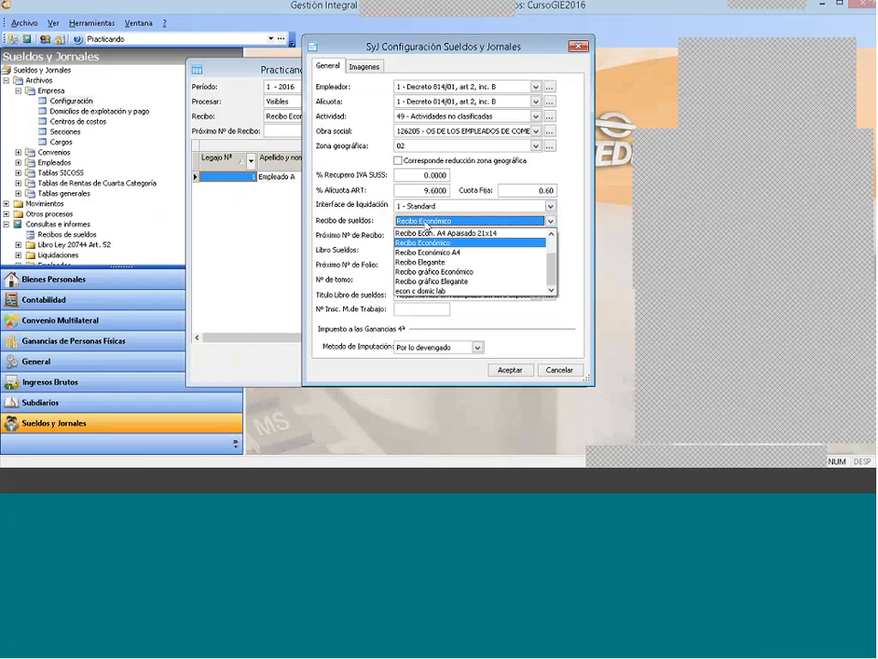
click(425, 224)
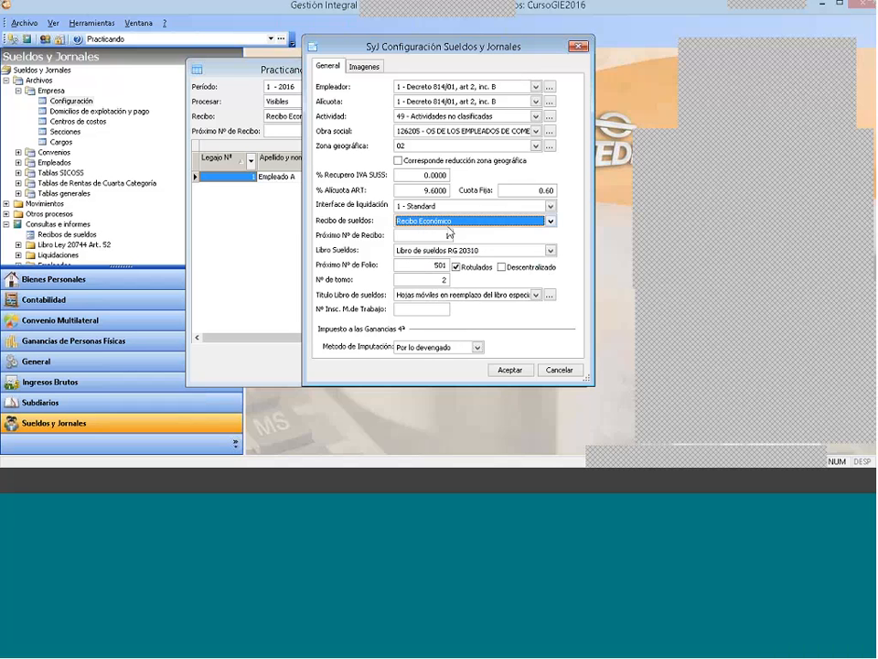
click(418, 222)
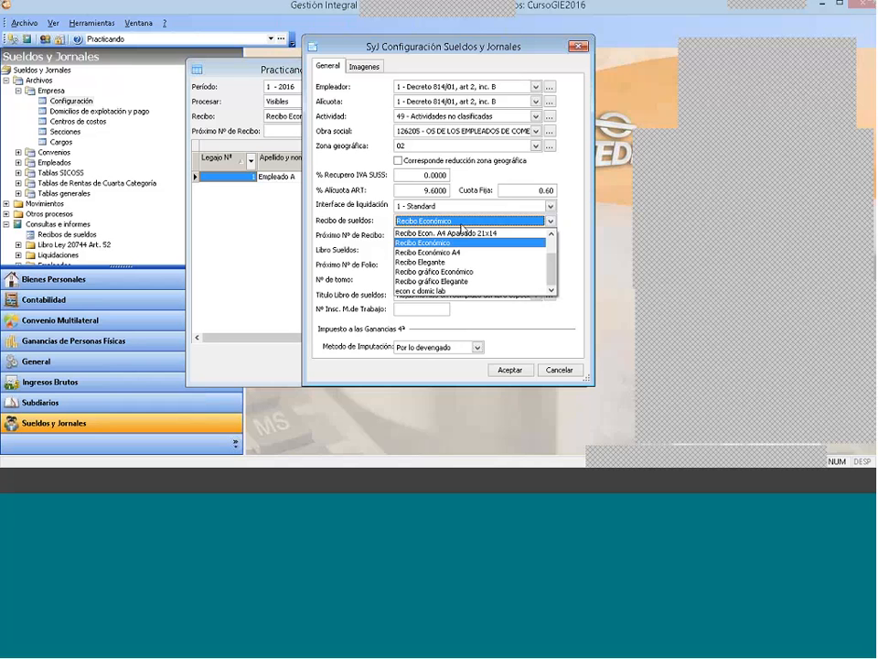
click(461, 224)
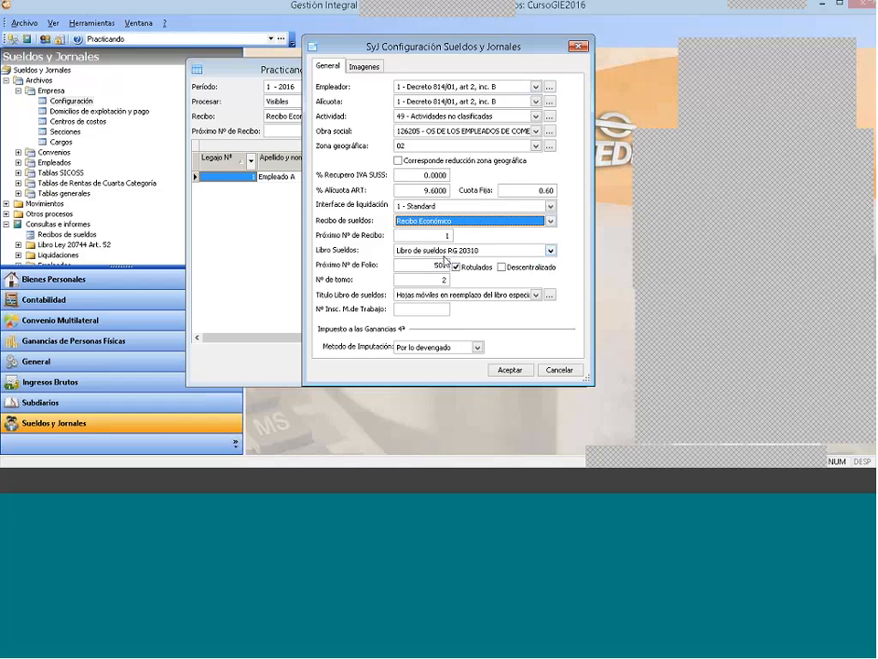
Step: Examine the payroll book formats and book title setting, and close the configuration without saving
click(445, 252)
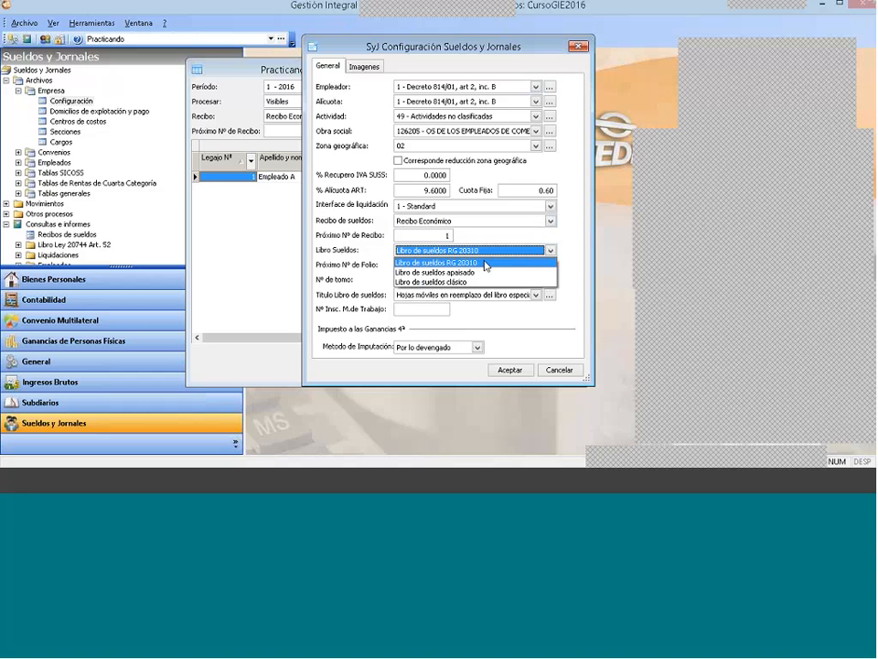
click(486, 264)
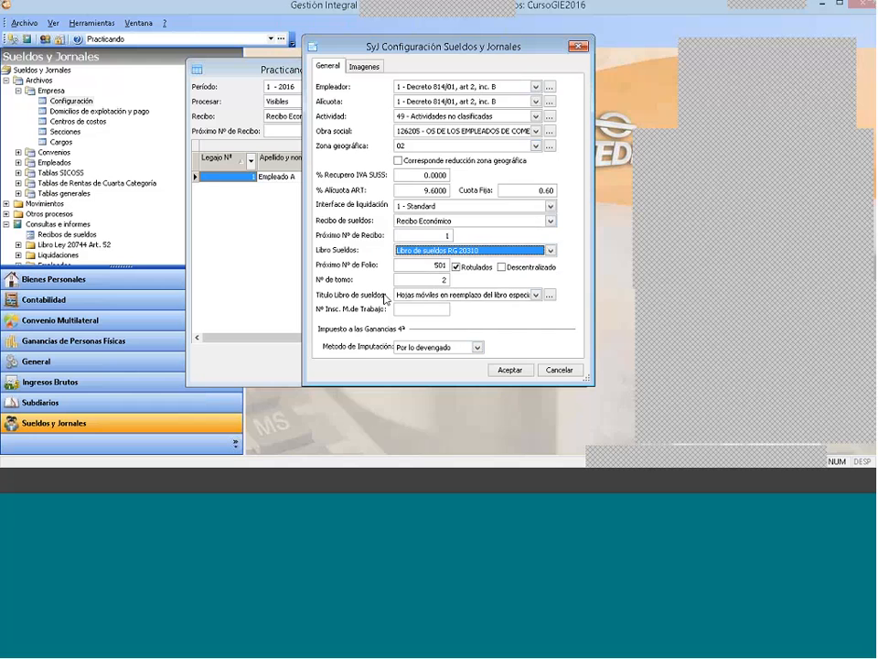
click(418, 295)
click(418, 296)
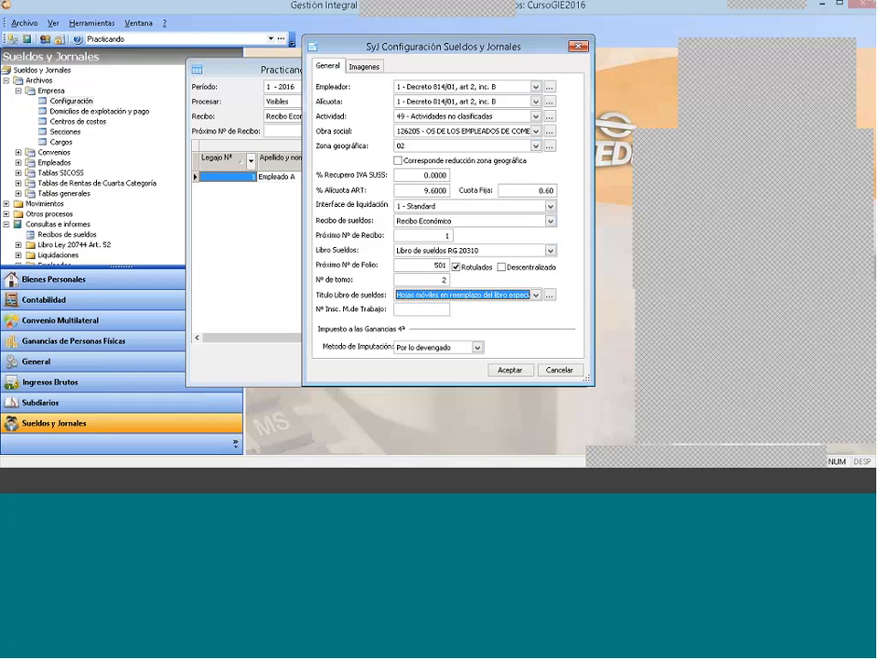
click(552, 371)
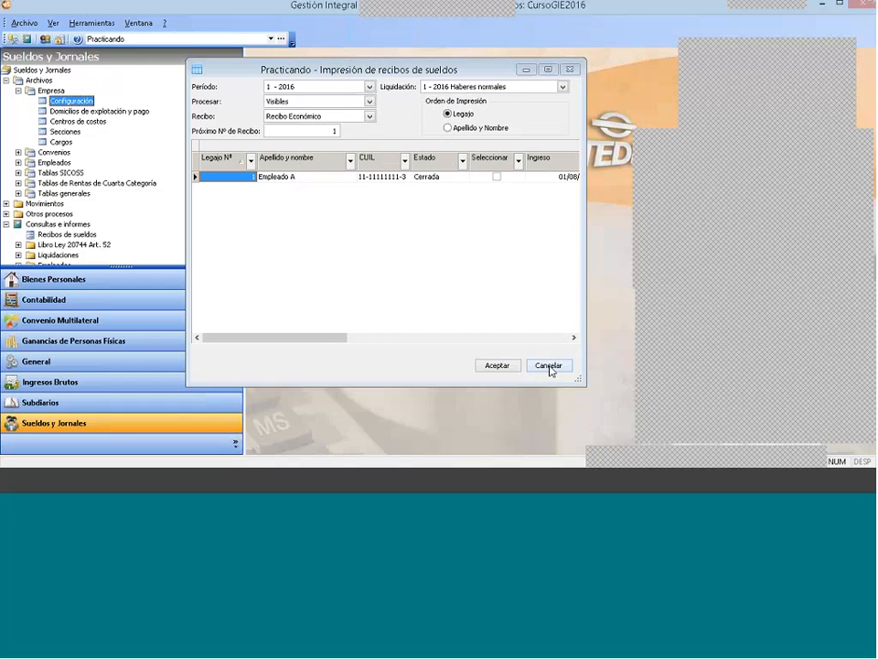
click(6, 79)
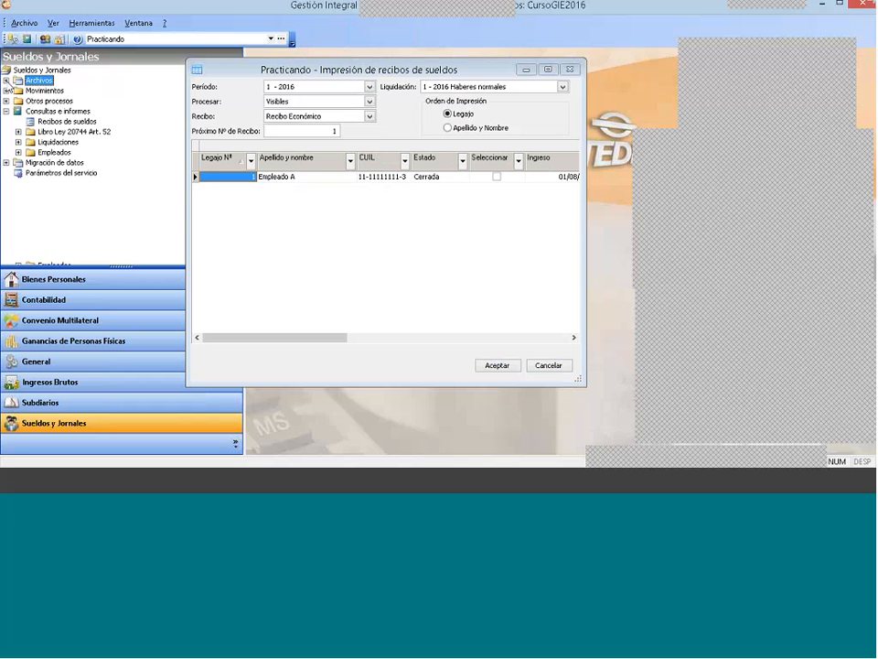
click(55, 111)
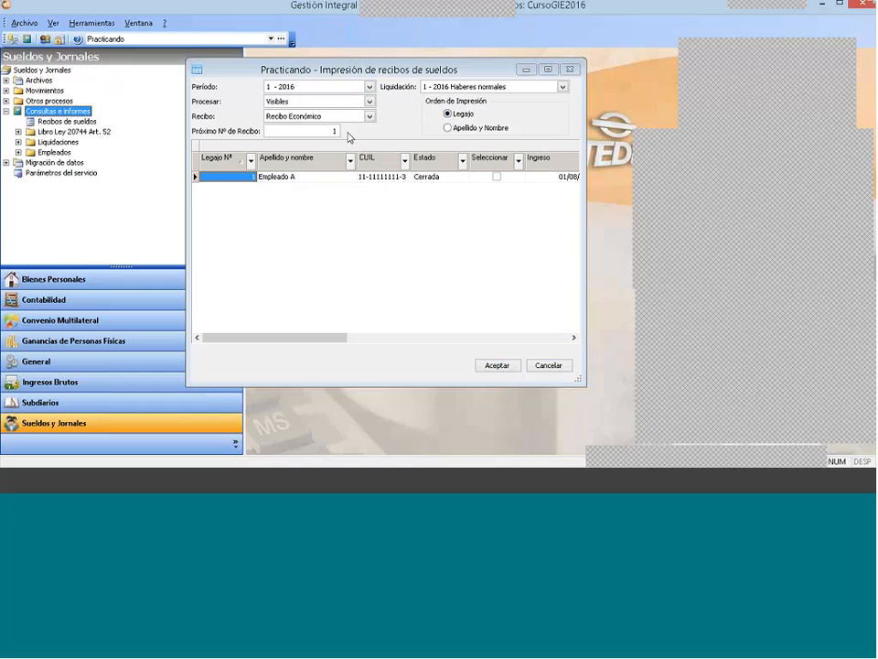
Step: Try the Apellido y Nombre print order and return it to Legajo
click(448, 129)
click(448, 129)
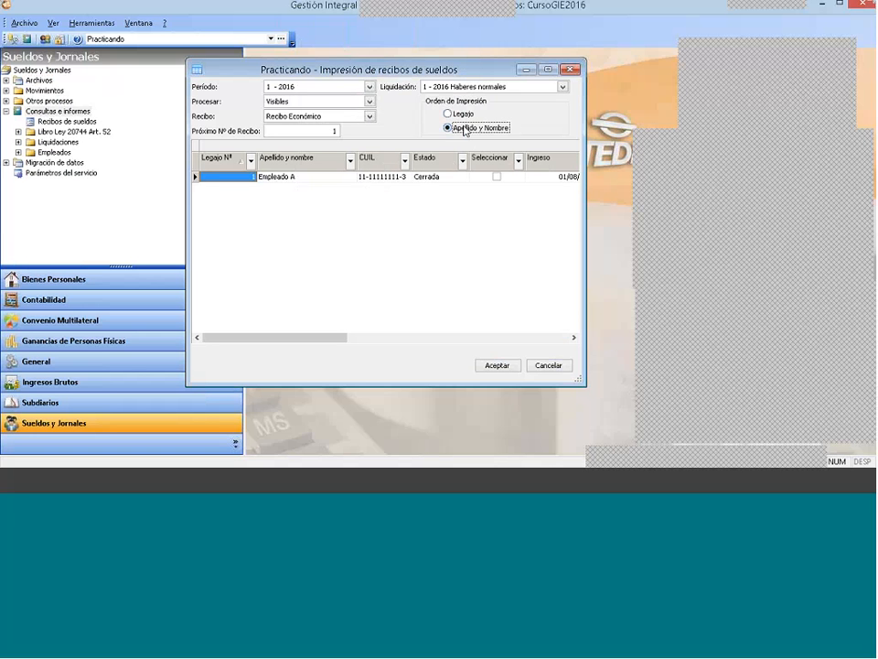
click(454, 114)
Step: Check the next receipt number, the period and the payroll run chosen for printing
click(284, 130)
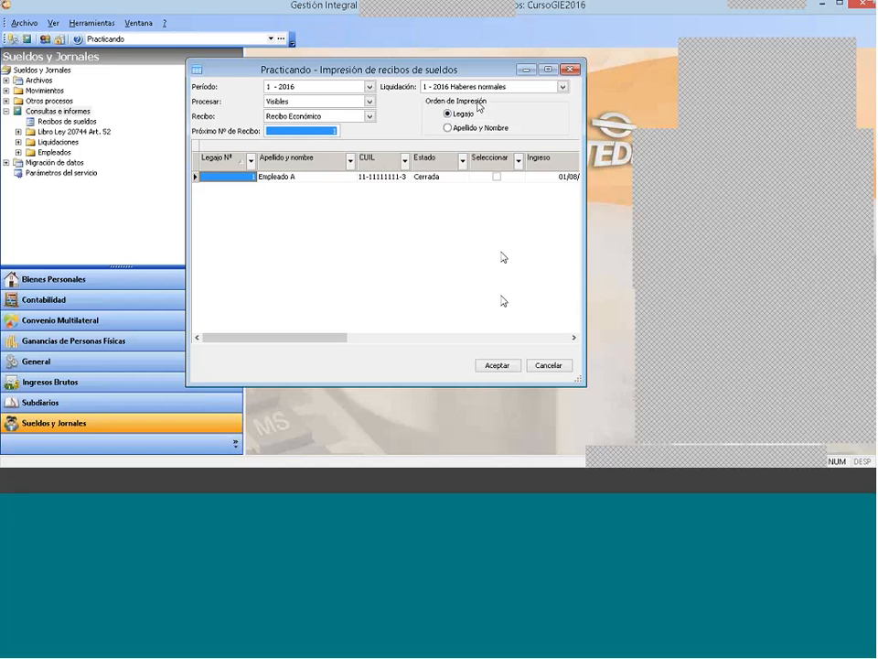
click(301, 89)
click(300, 88)
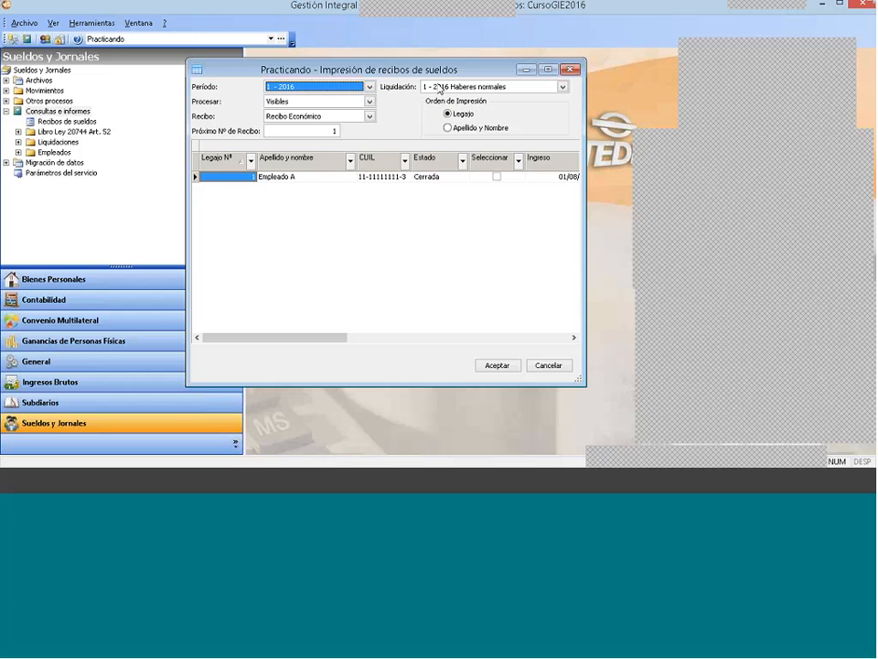
click(451, 87)
click(451, 88)
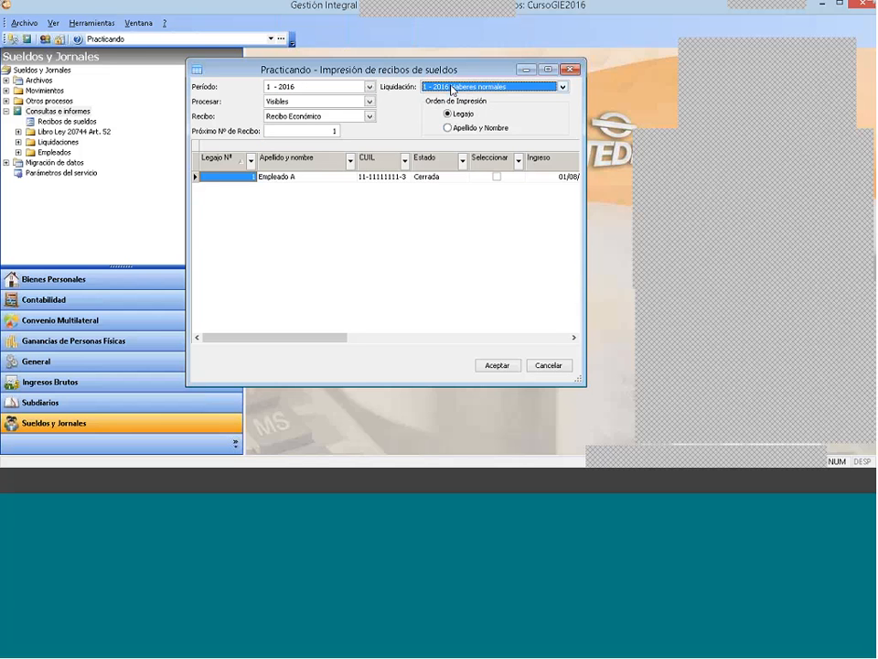
Step: Try processing only Seleccionados with Empleado A marked, and restore the unmarked employee and the Visibles option
click(309, 103)
click(308, 103)
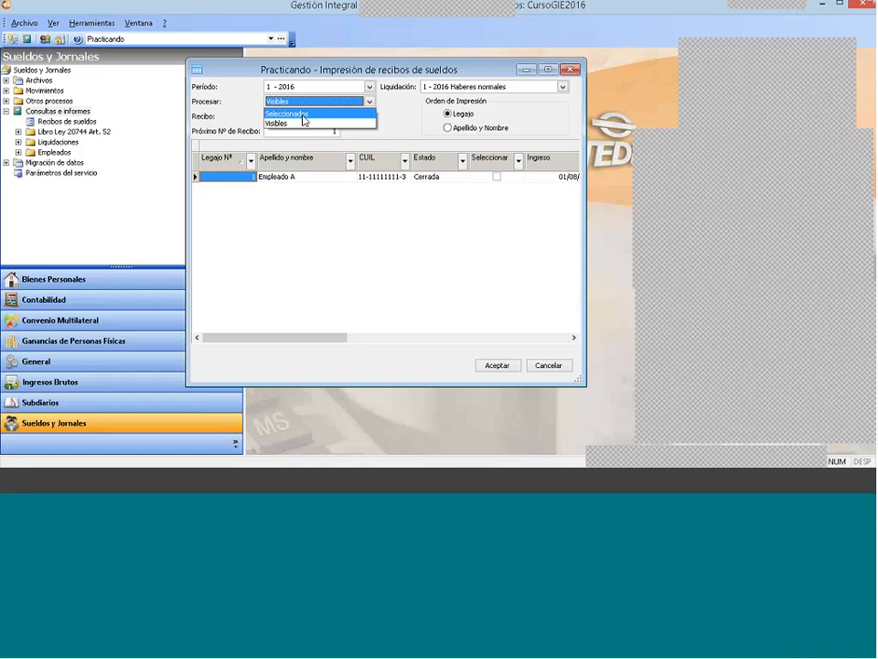
click(303, 116)
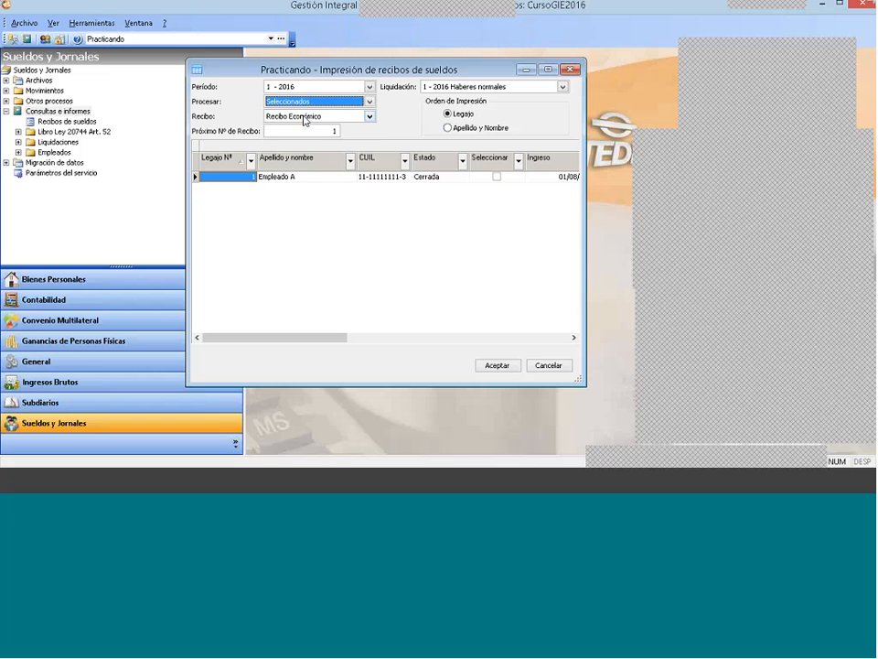
click(495, 175)
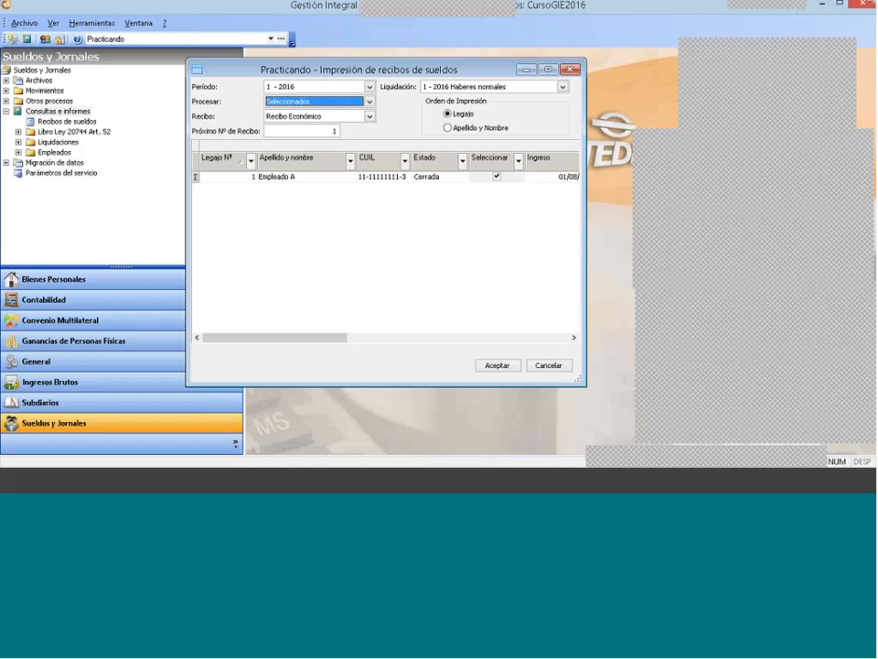
click(497, 177)
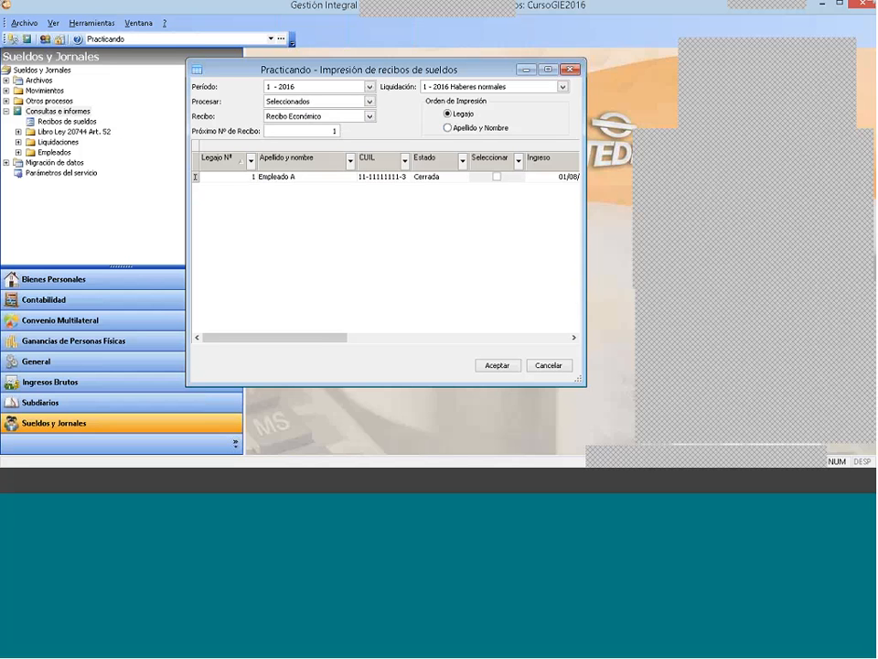
click(308, 106)
click(308, 123)
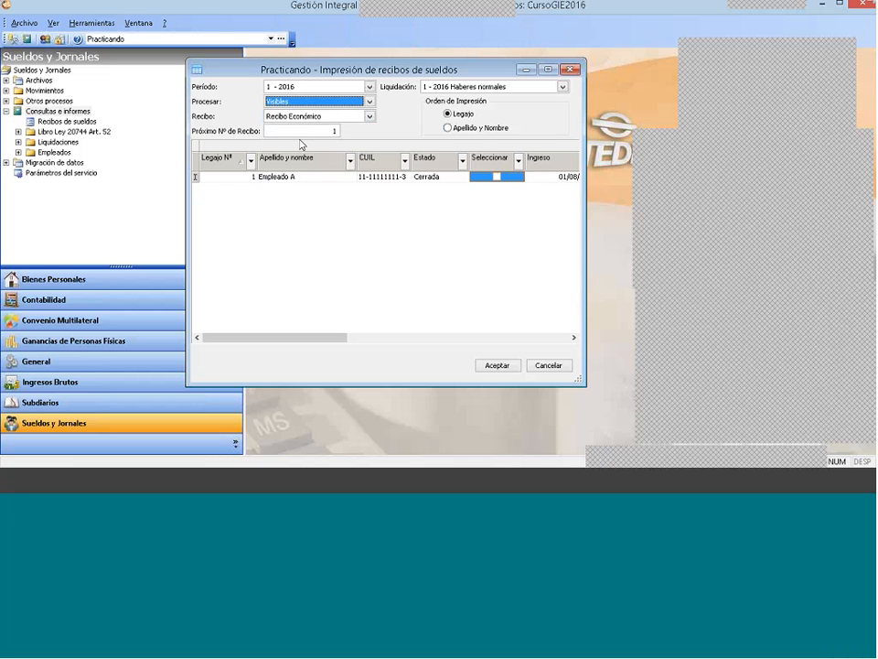
Step: Generate the pay receipts as a PDF with Visualizar PDF generado enabled, and close the PDF and the print destination dialog
click(495, 367)
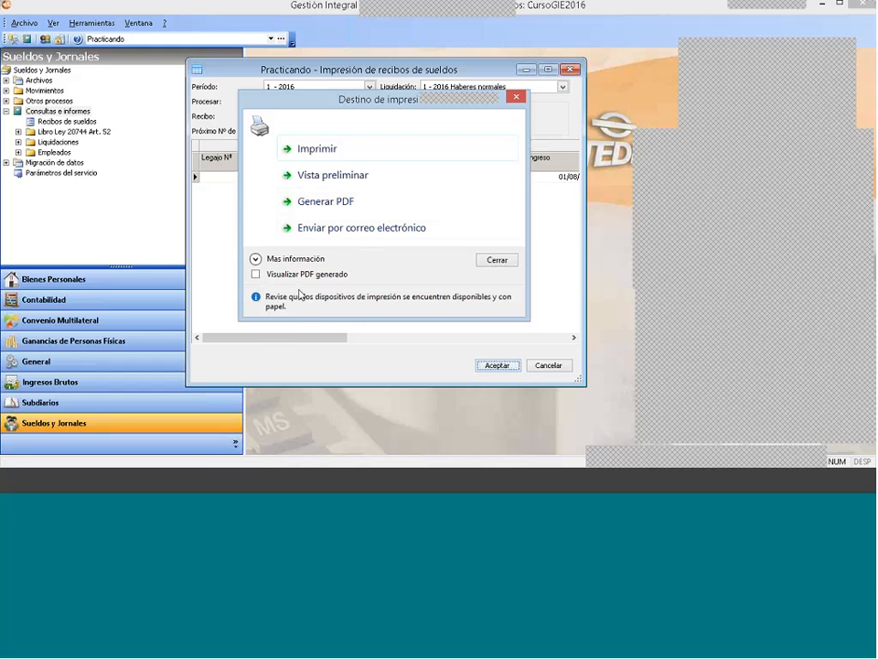
click(261, 276)
click(354, 205)
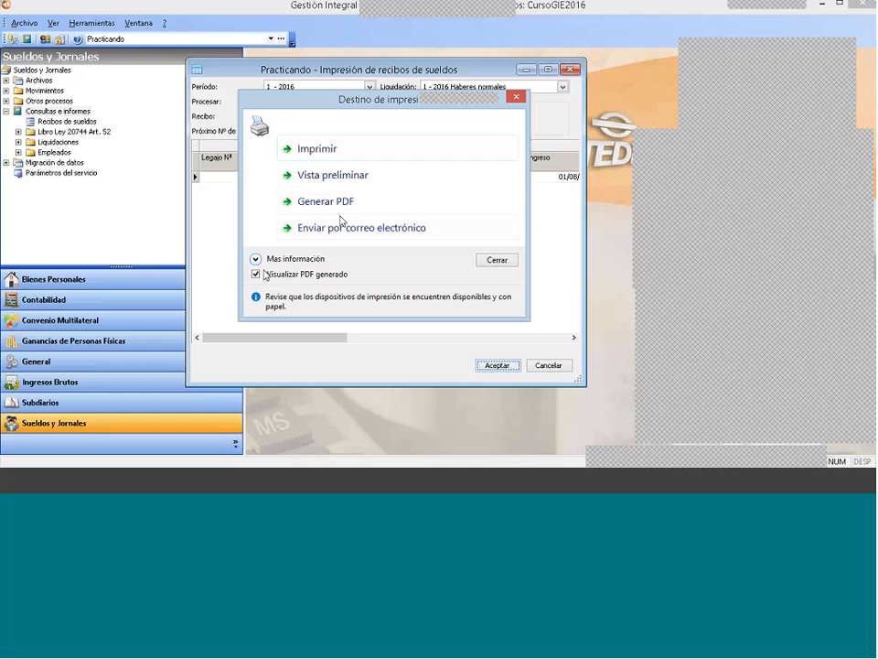
click(343, 201)
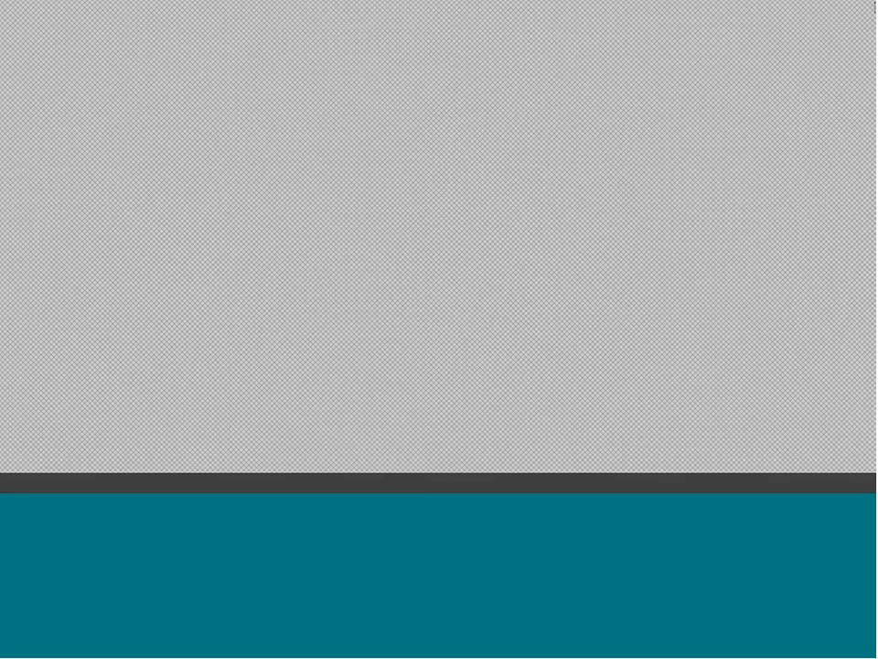
click(868, 10)
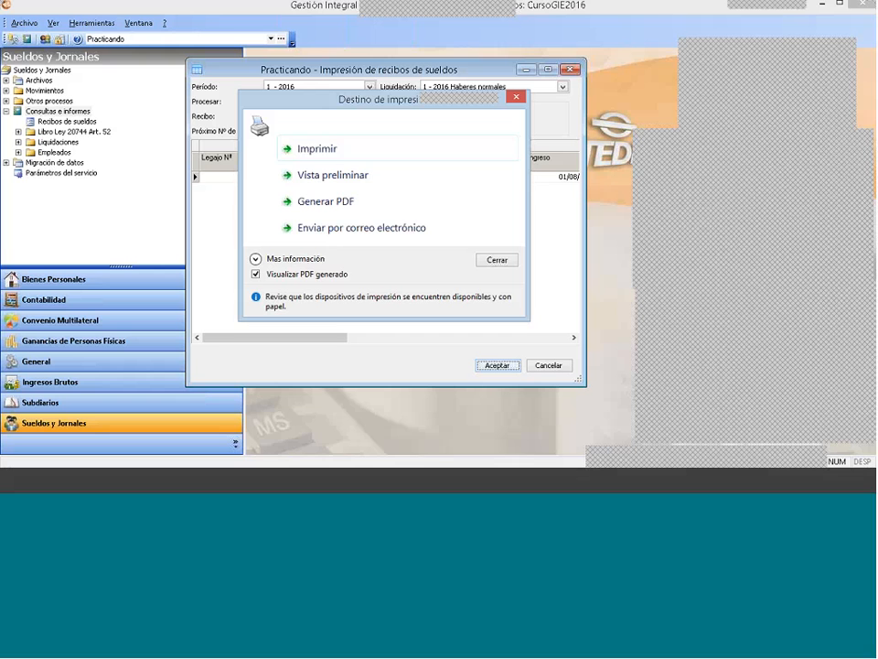
click(505, 260)
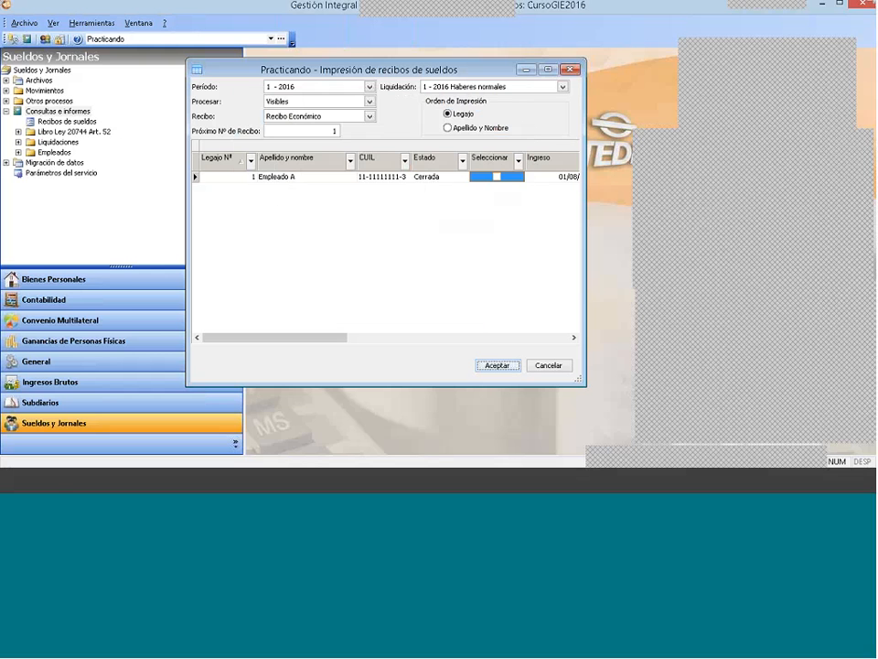
Step: Switch to File Explorer and open the GestionIntegralDelEstudio6.0 folder inside Catedral Software on drive C
click(56, 477)
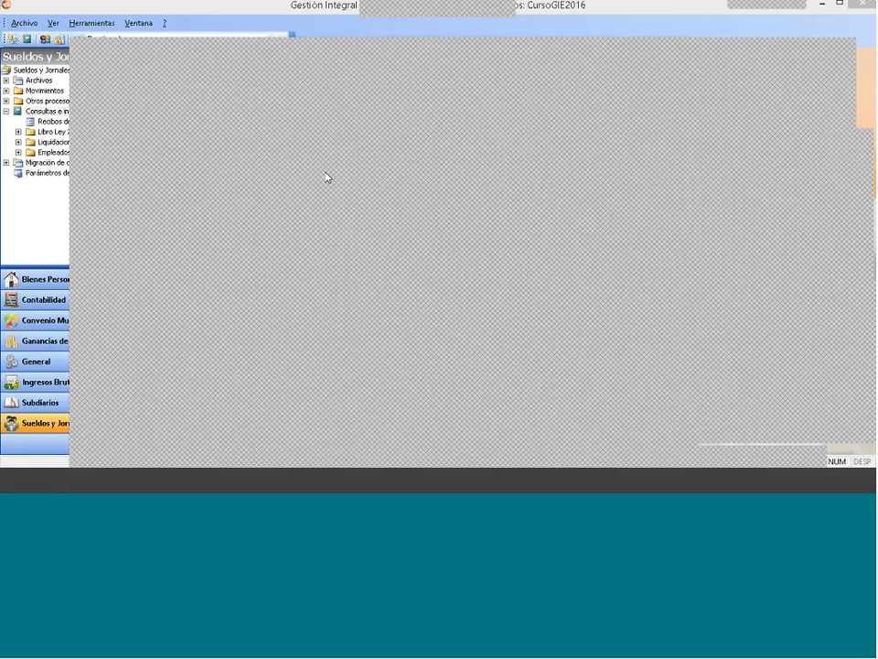
click(564, 47)
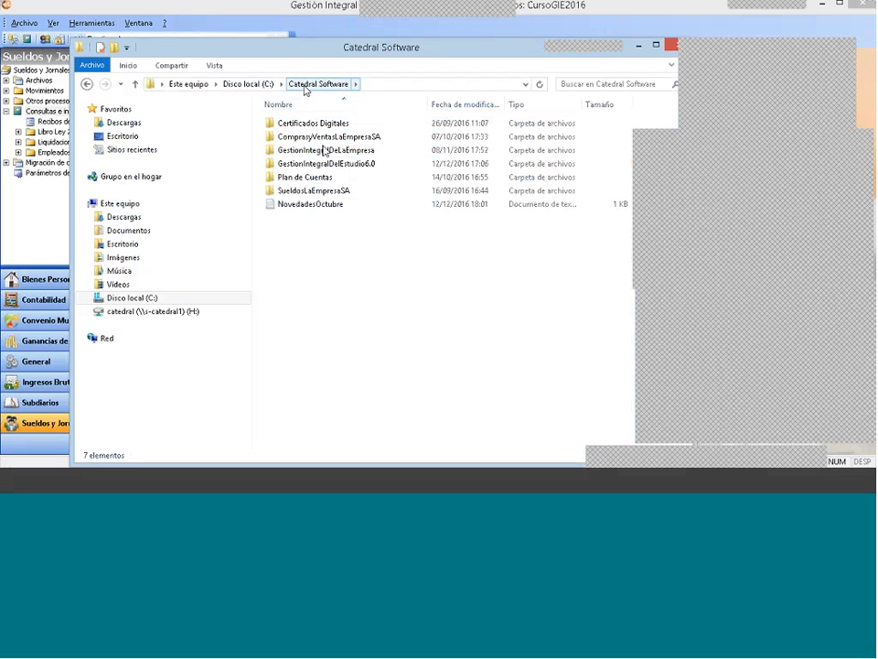
double_click(348, 164)
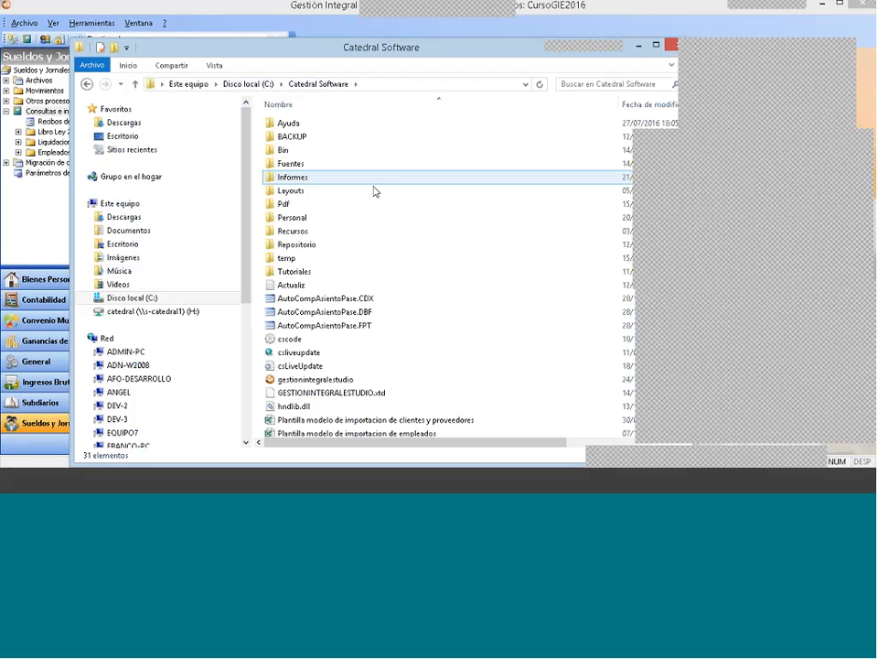
Step: Open the Pdf folder and look through the PDF files stored in it
double_click(314, 203)
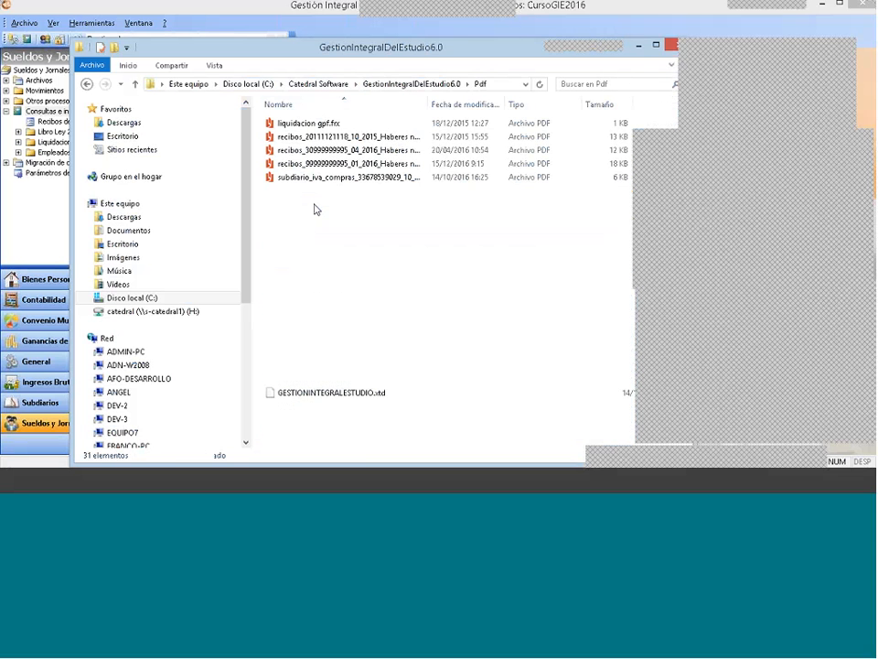
click(313, 203)
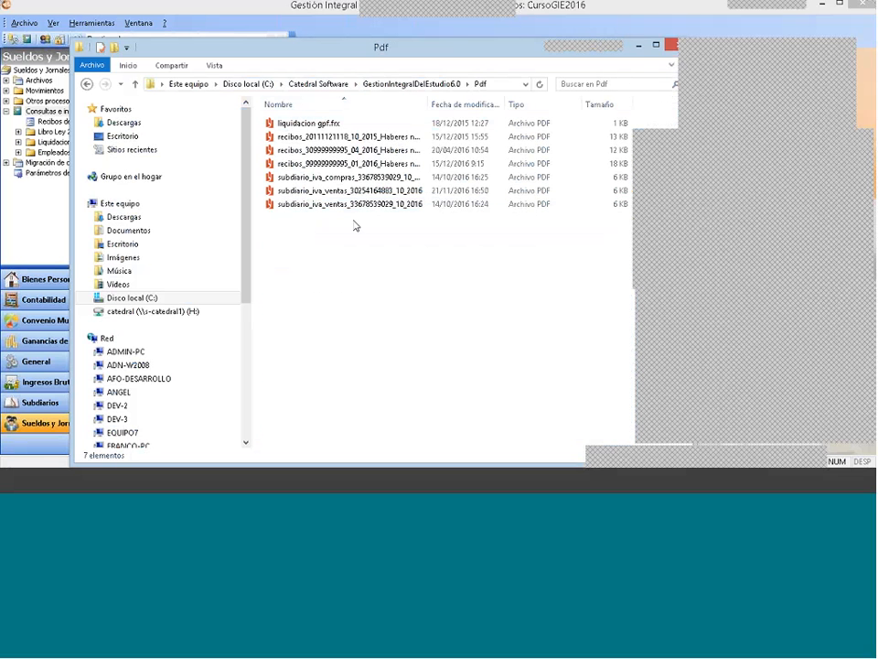
click(384, 191)
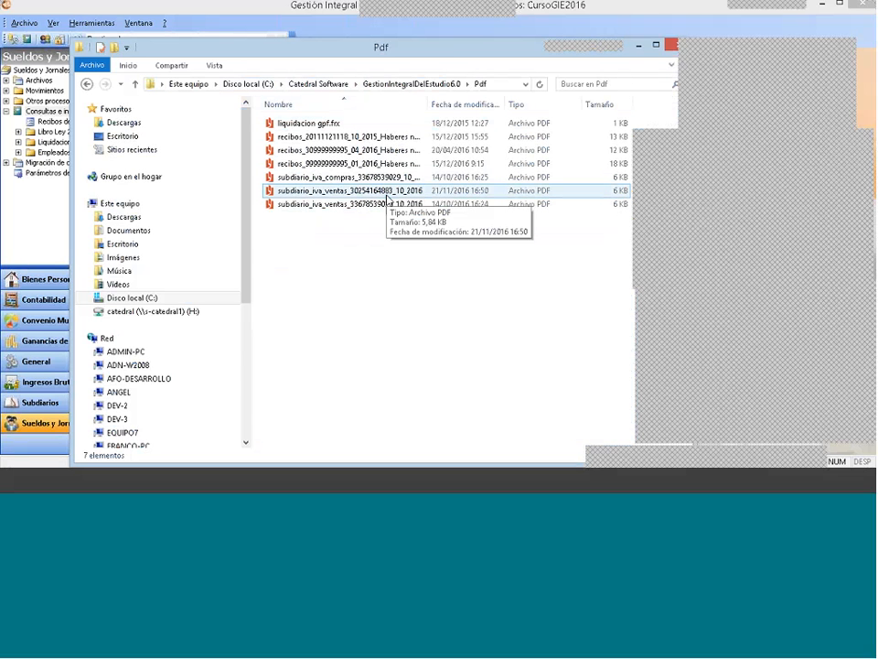
click(391, 204)
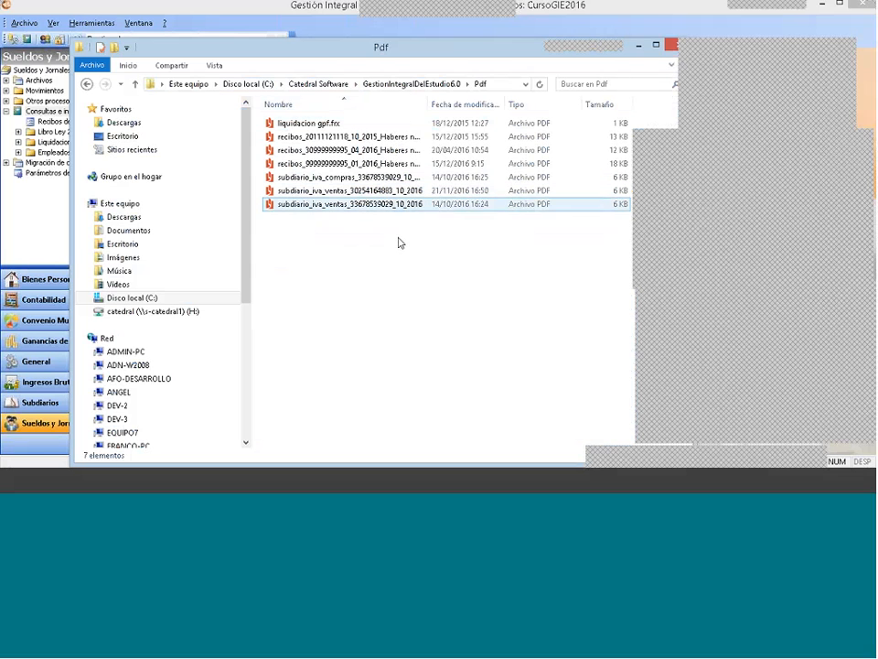
click(399, 243)
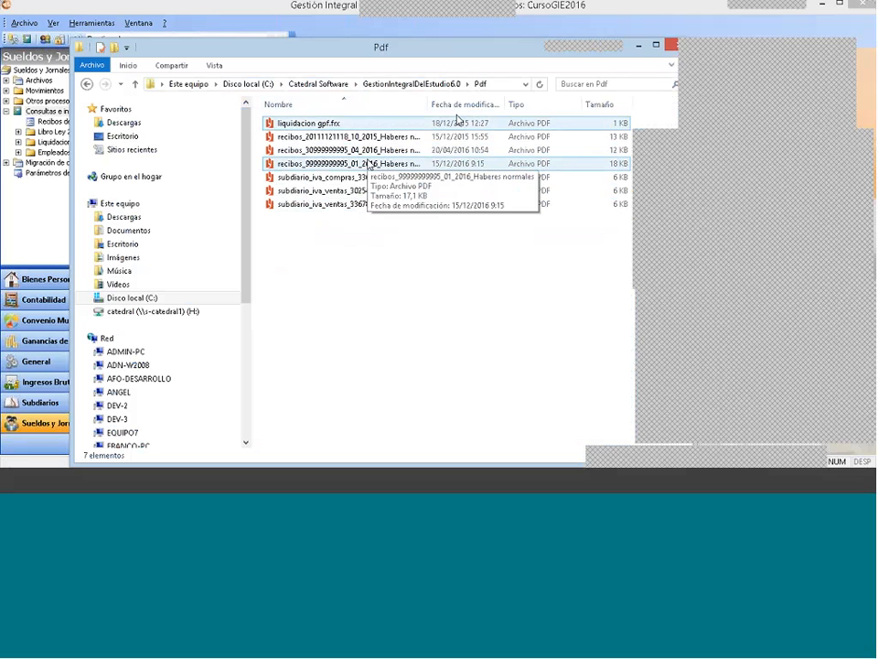
Step: Sort the PDF files by modification date, select the January 2016 receipts file and widen the name column to show full names
click(462, 105)
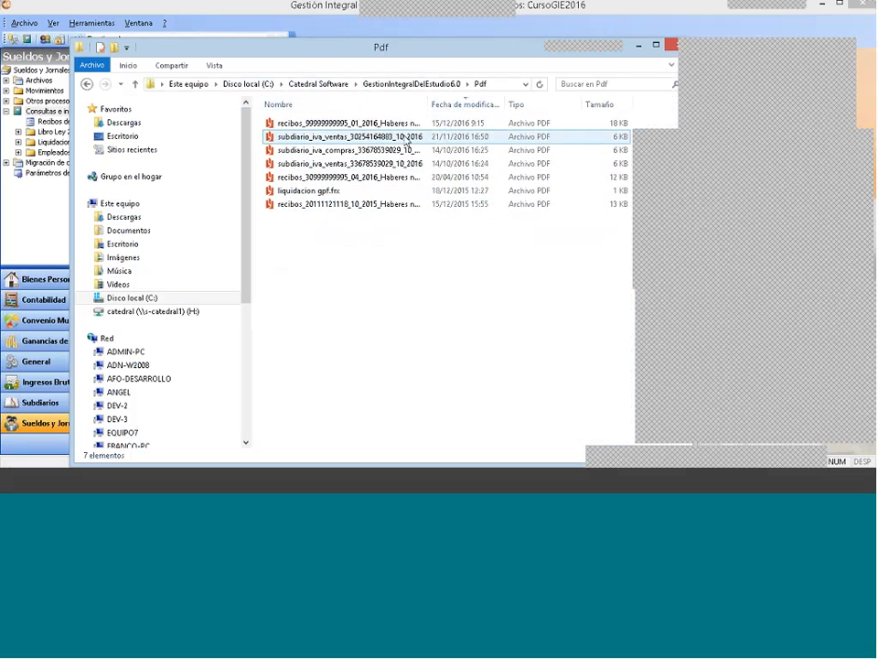
click(294, 124)
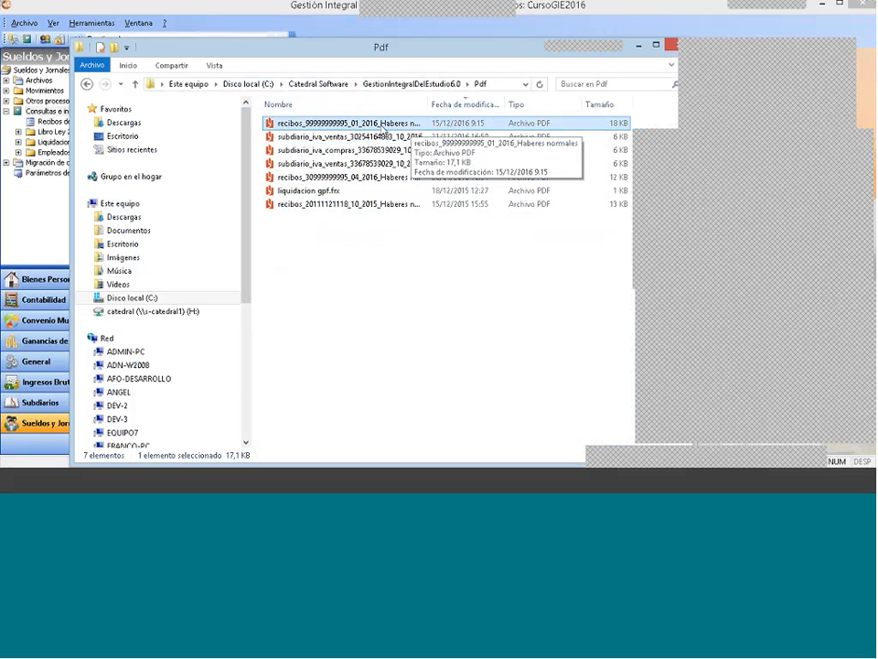
drag(427, 105, 484, 107)
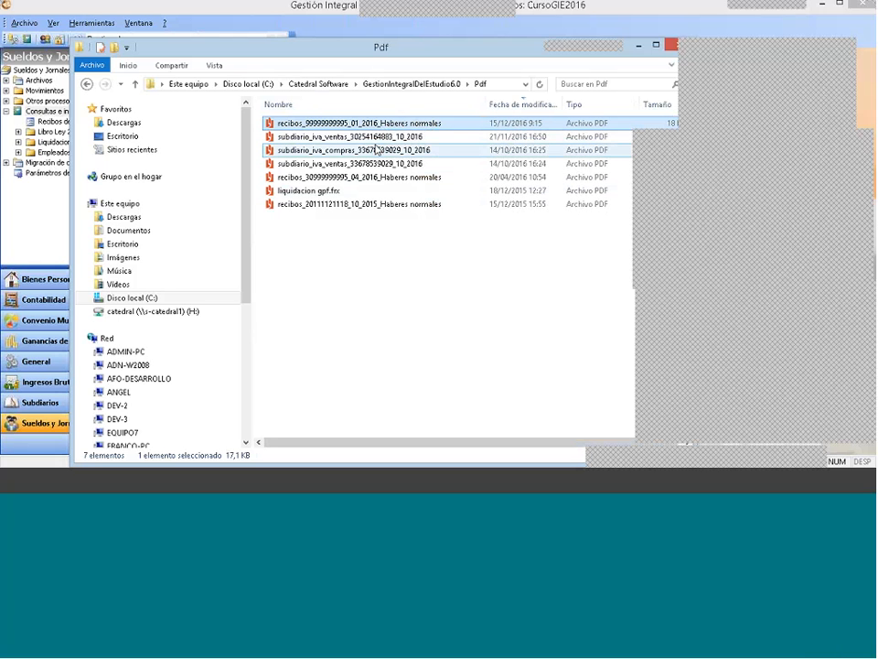
Step: Create a new folder named Recibos Empresa Practicando inside the Pdf folder
right_click(350, 242)
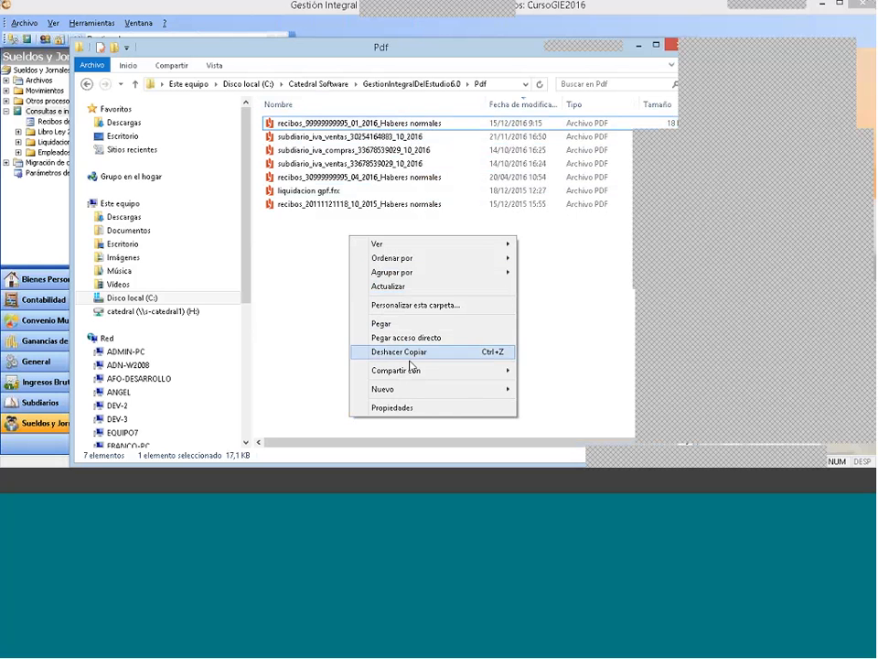
mouse_move(403, 392)
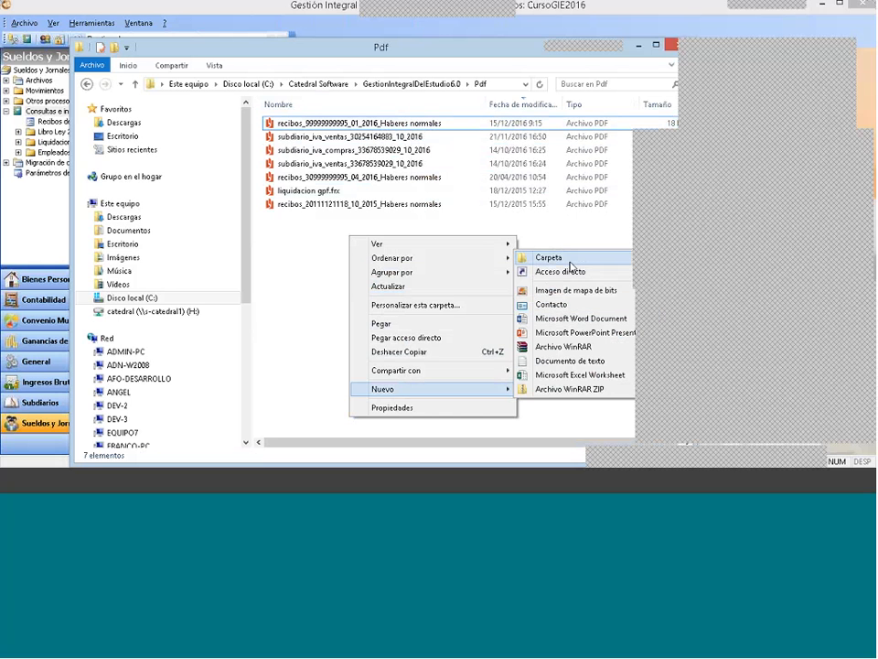
click(552, 259)
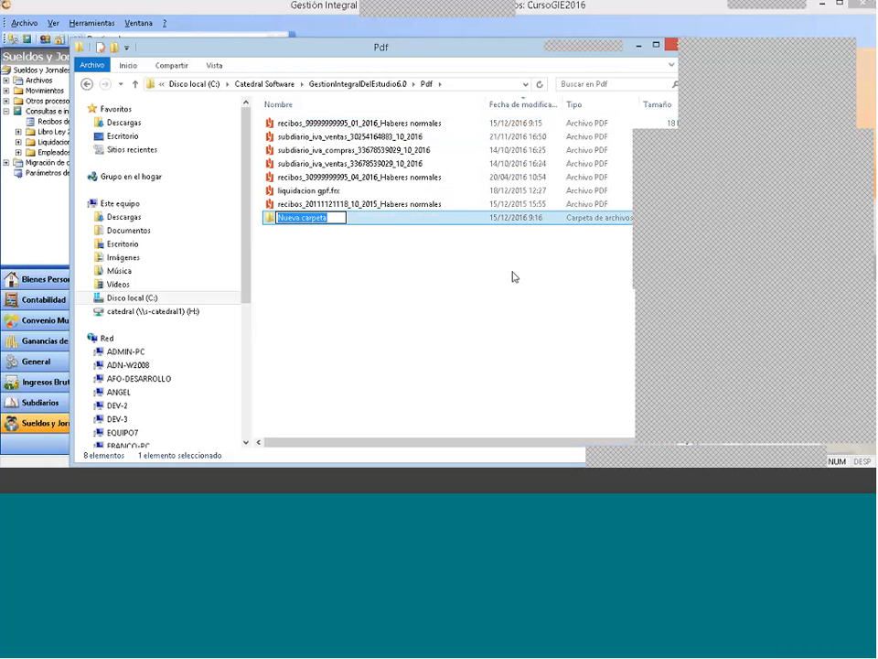
text(Recibo)
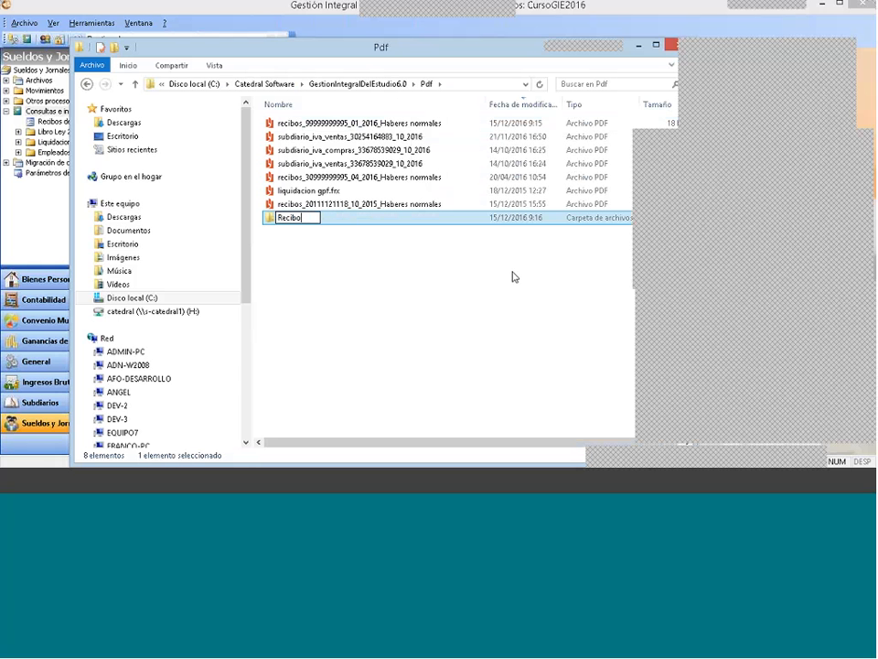
text(s Empresa )
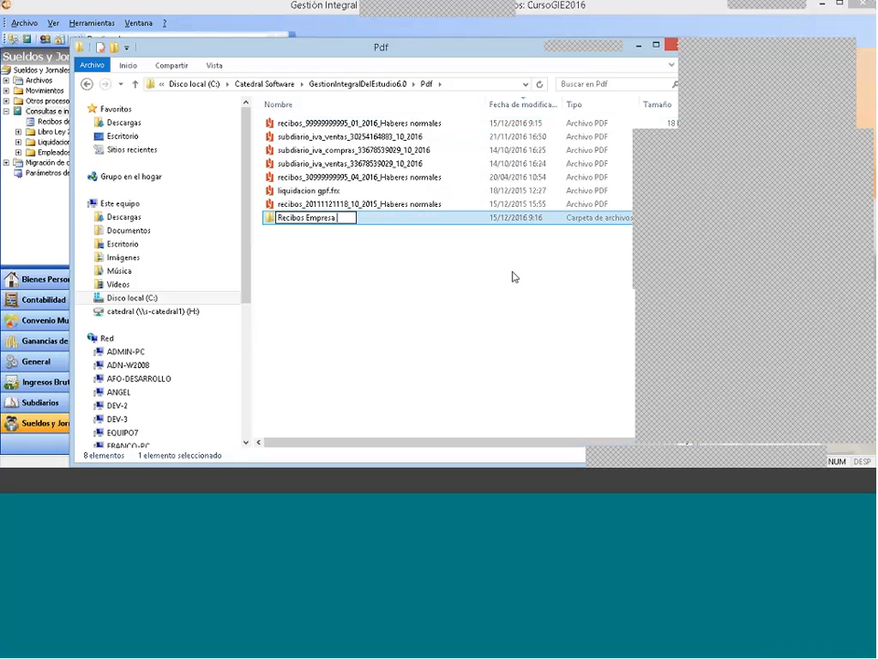
text(Practican)
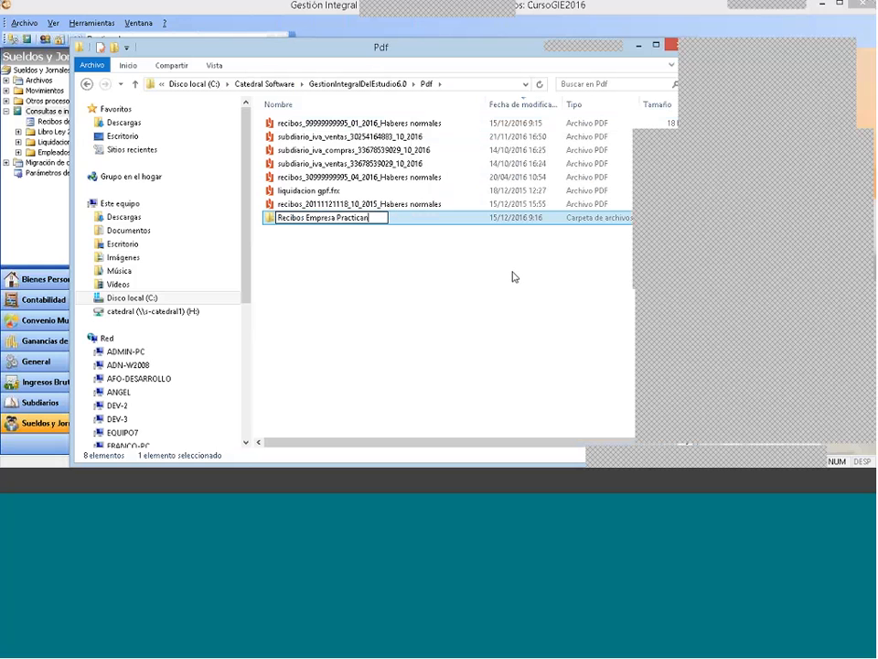
text(do)
key(Return)
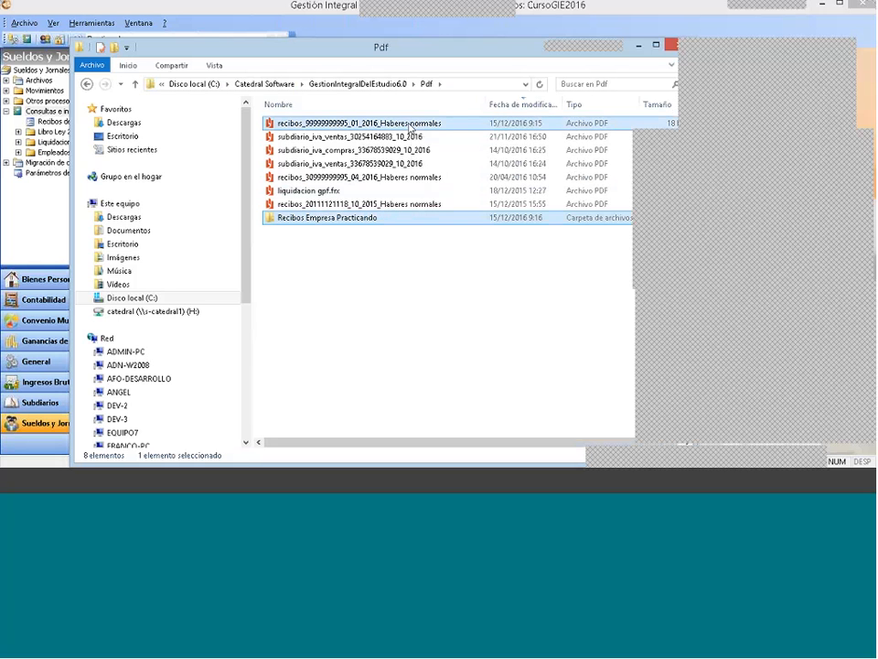
Step: Move the January 2016 receipts PDF into the Recibos Empresa Practicando folder and switch back to Gestión Integral
drag(394, 124, 371, 229)
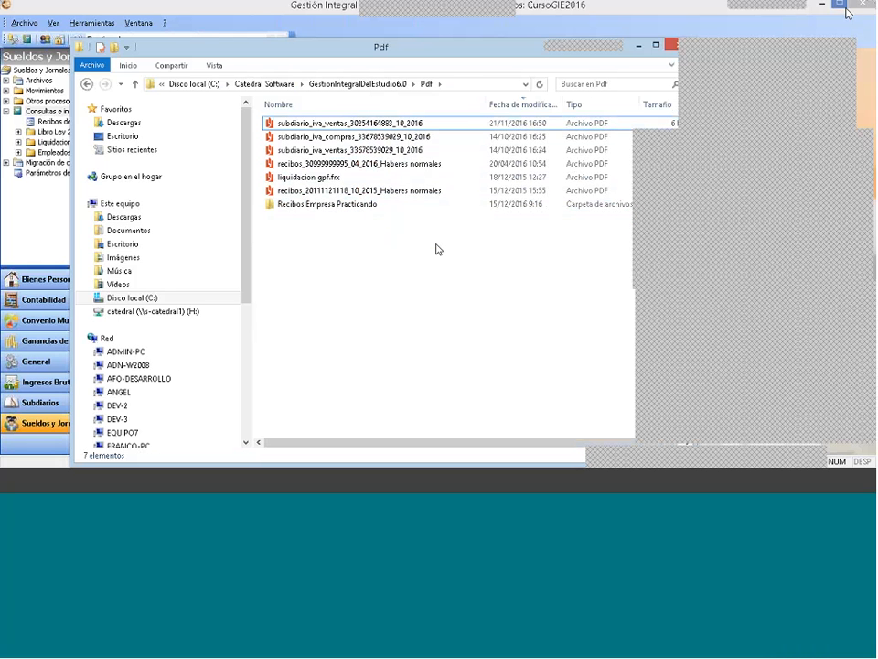
drag(631, 51, 575, 51)
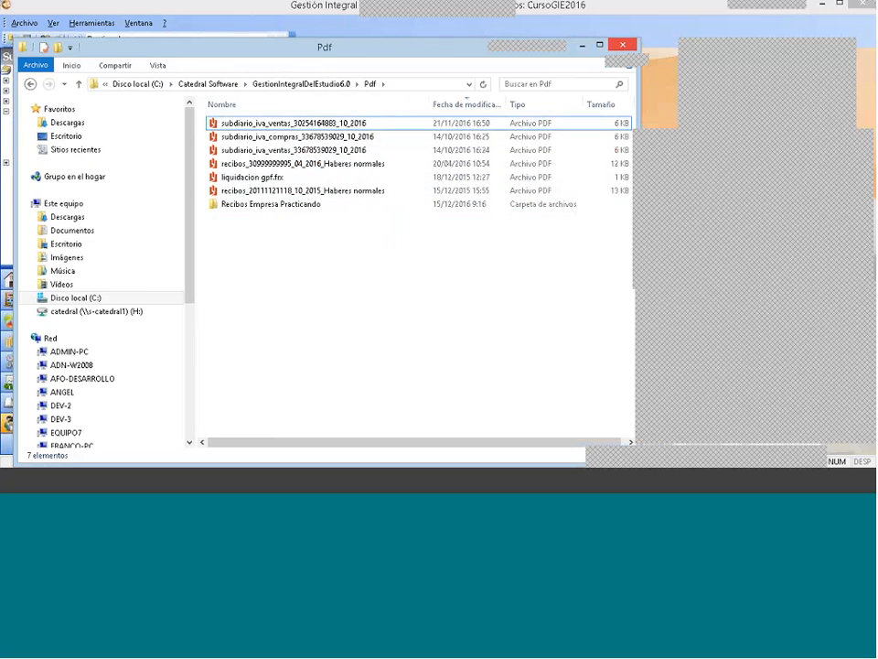
click(434, 28)
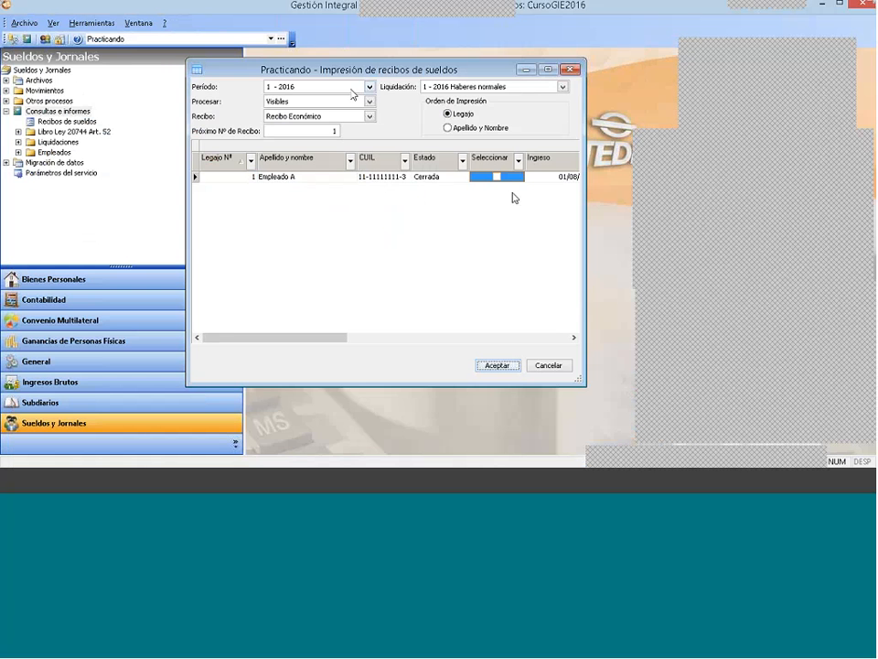
Step: Open the Cierre de períodos list under Otros procesos
click(46, 111)
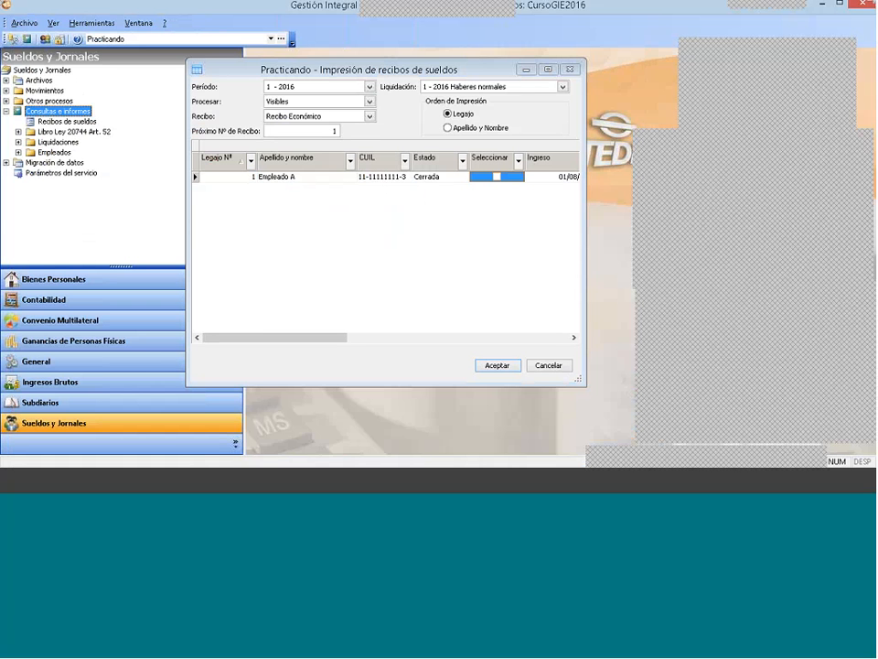
click(7, 101)
click(53, 112)
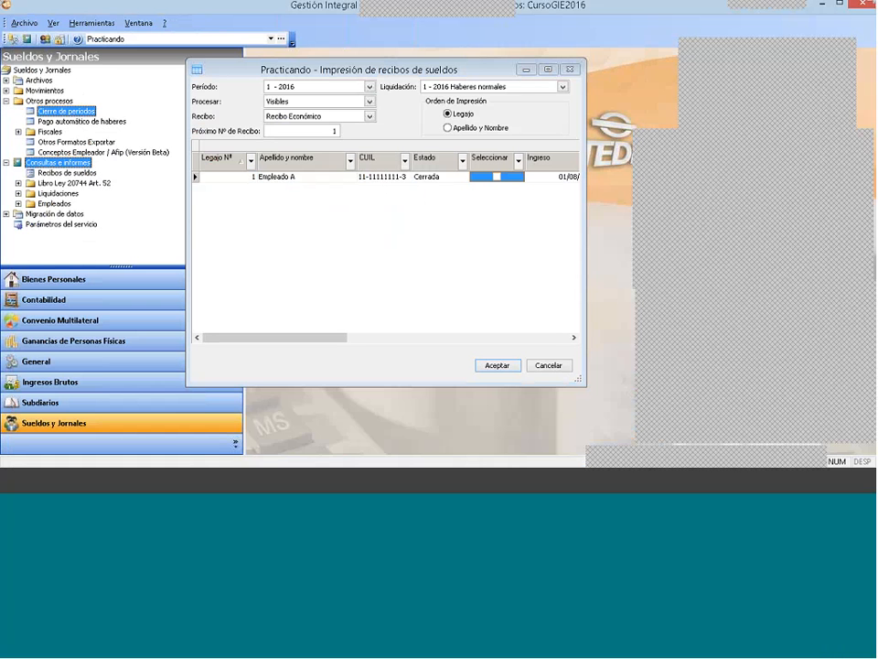
double_click(86, 113)
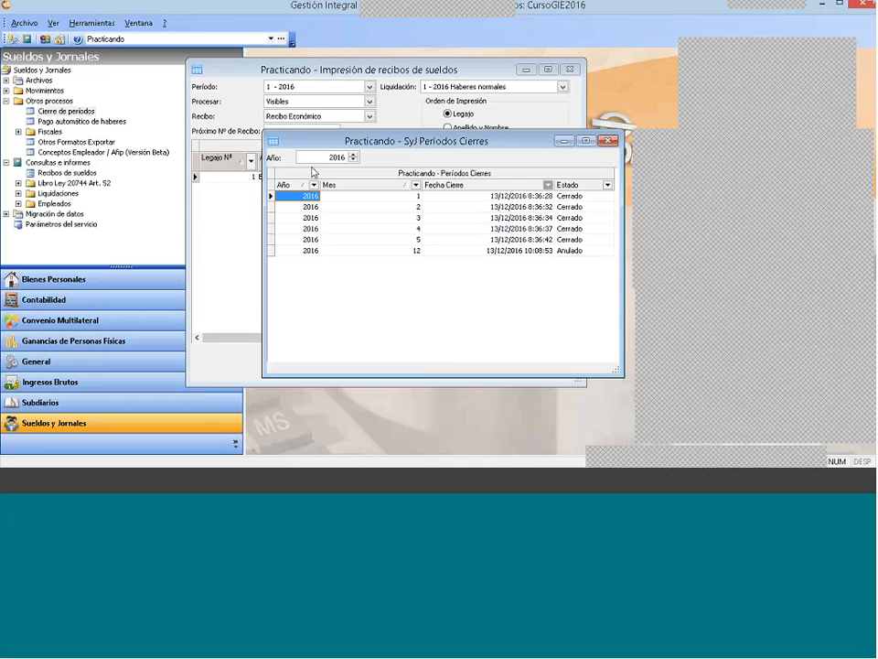
Step: View the new period closing form and the actions available for the month 5 closing without applying any, and close the closings list
right_click(429, 241)
click(457, 249)
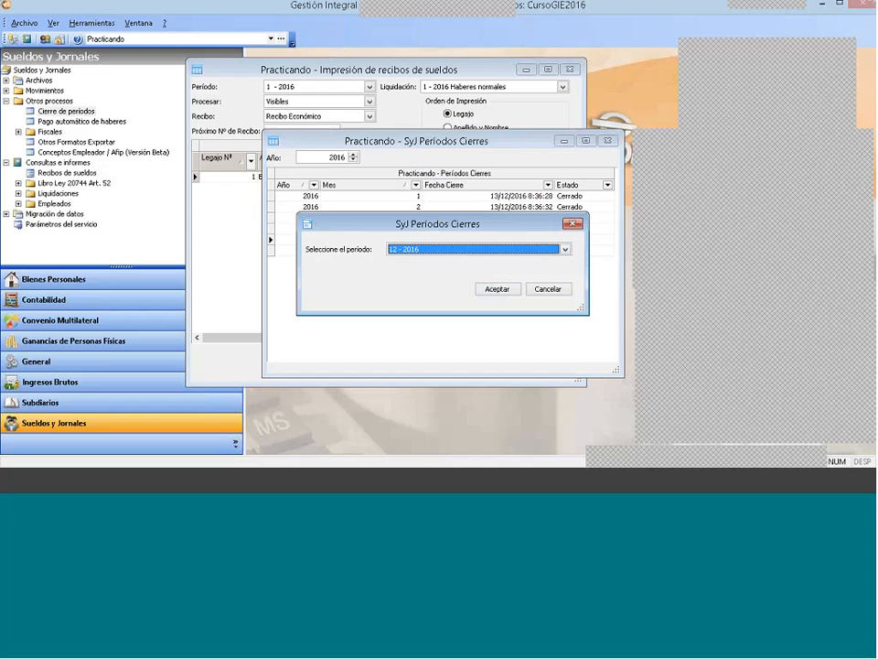
click(574, 223)
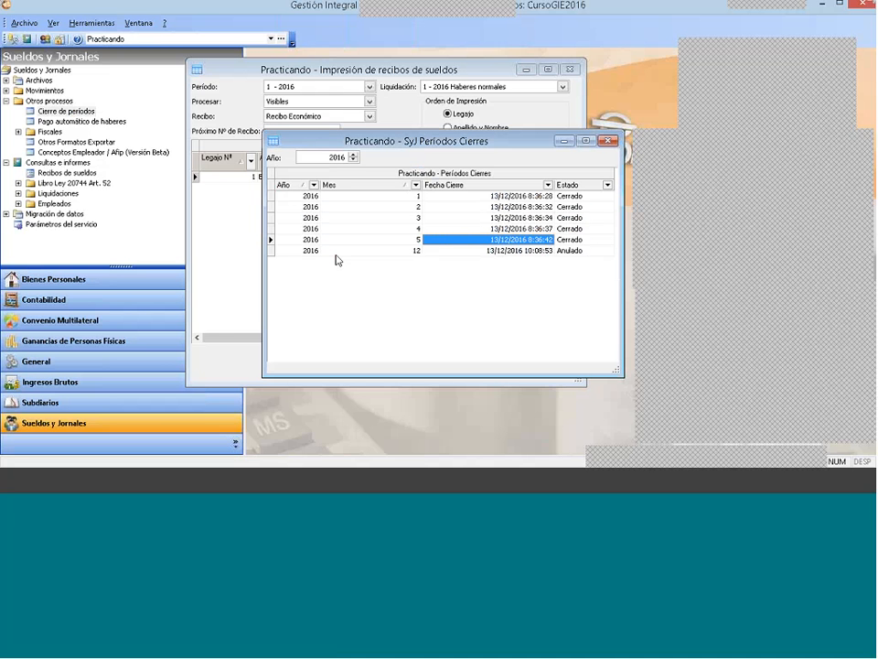
right_click(569, 238)
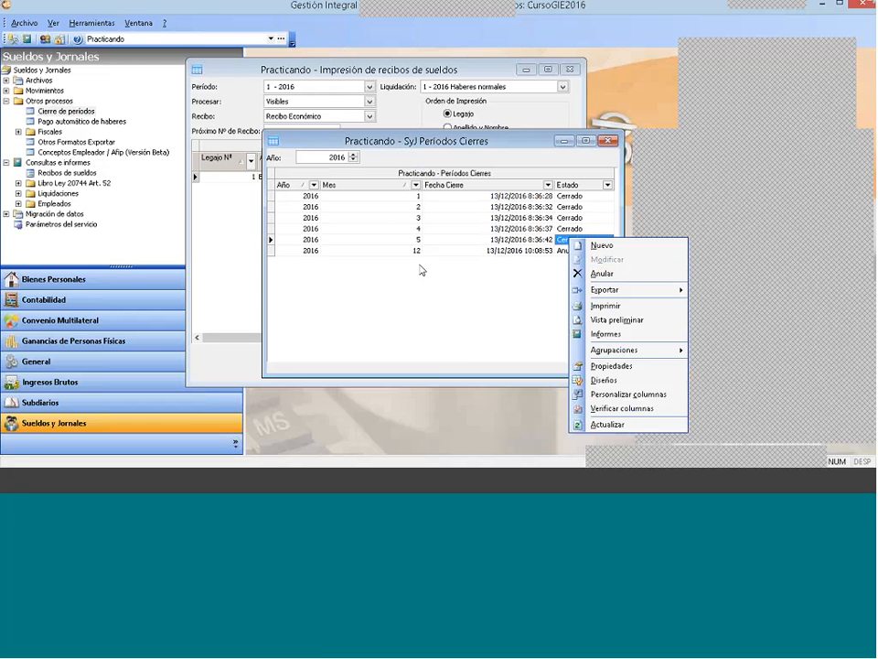
click(455, 136)
click(613, 142)
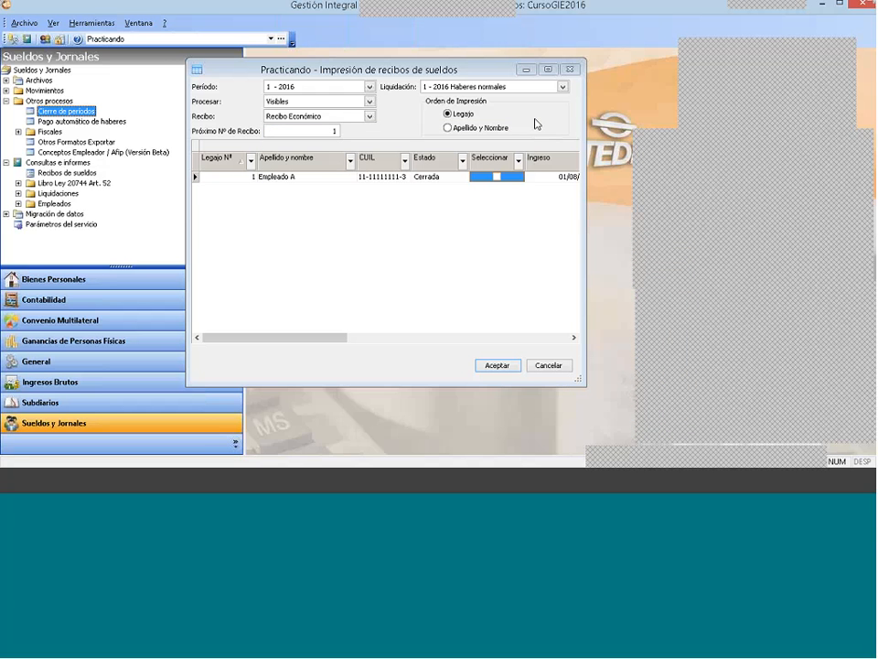
Step: Close the receipt printing window, collapse Otros procesos and expand Libro Ley 20744 Art. 52 under Consultas e informes
click(569, 69)
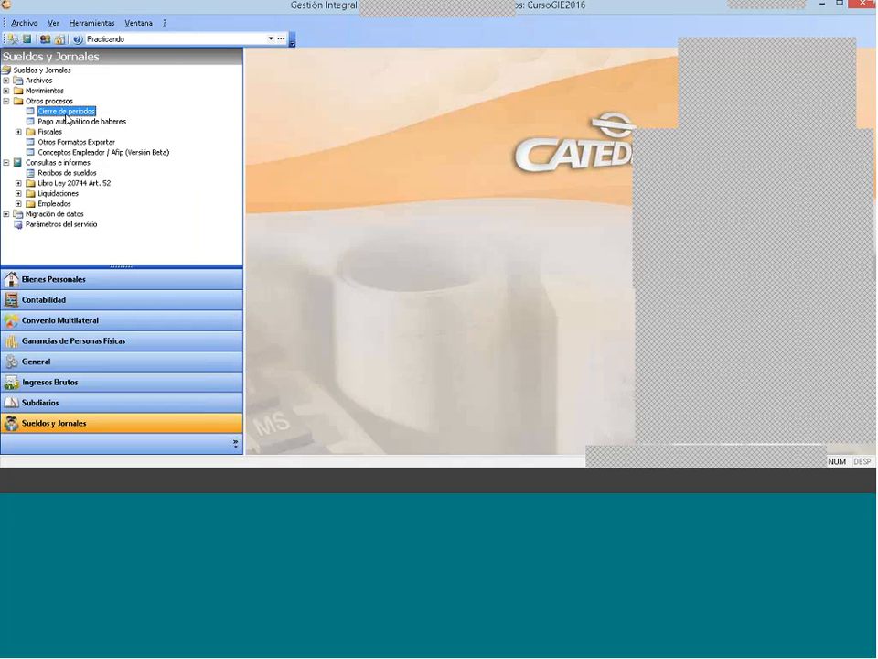
click(6, 101)
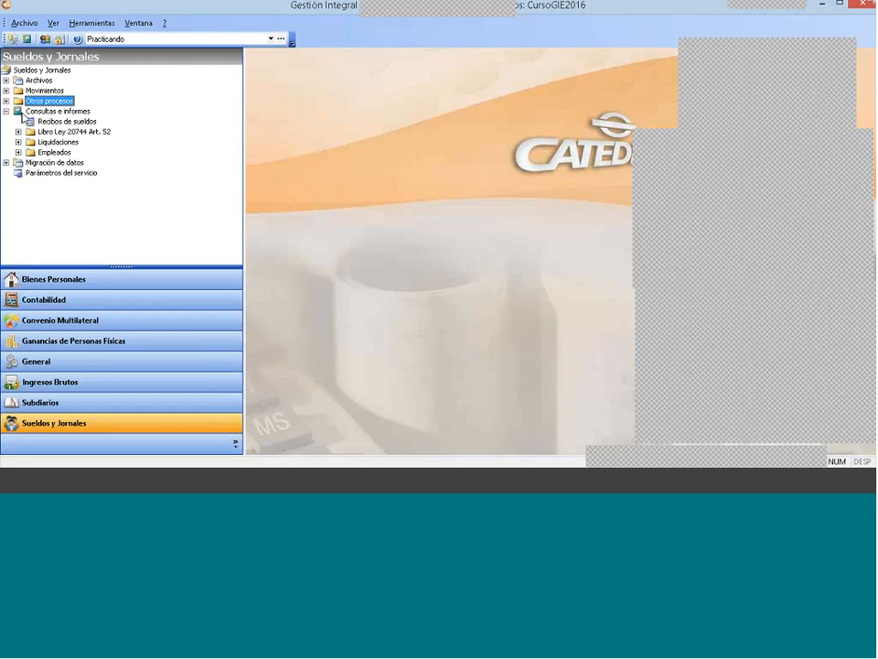
click(7, 110)
click(7, 110)
click(50, 113)
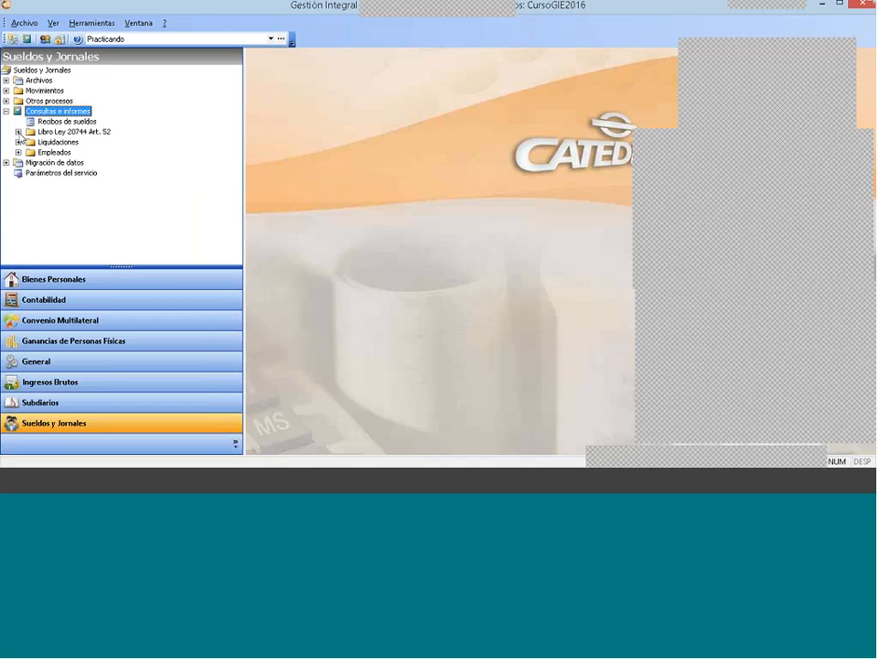
click(18, 131)
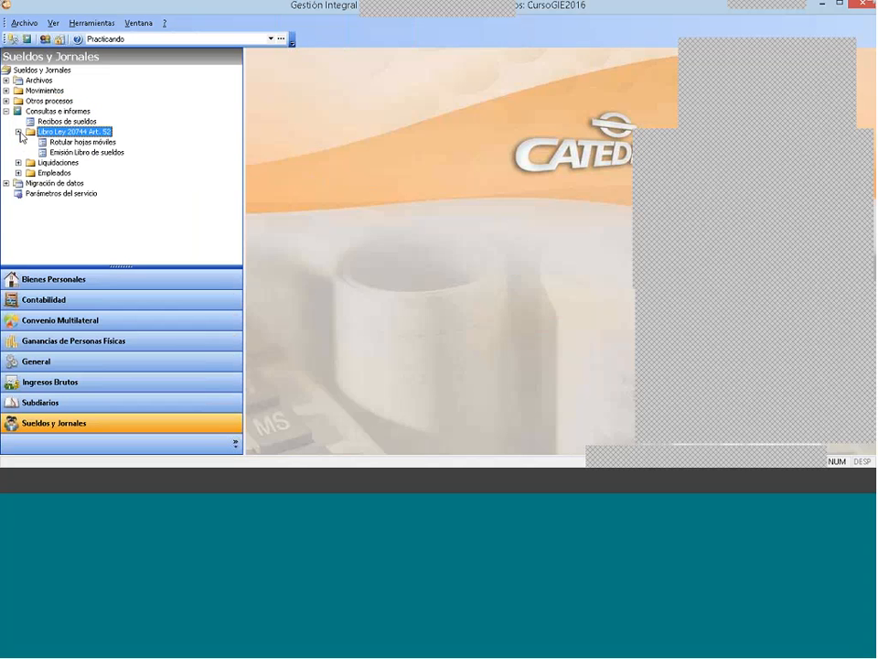
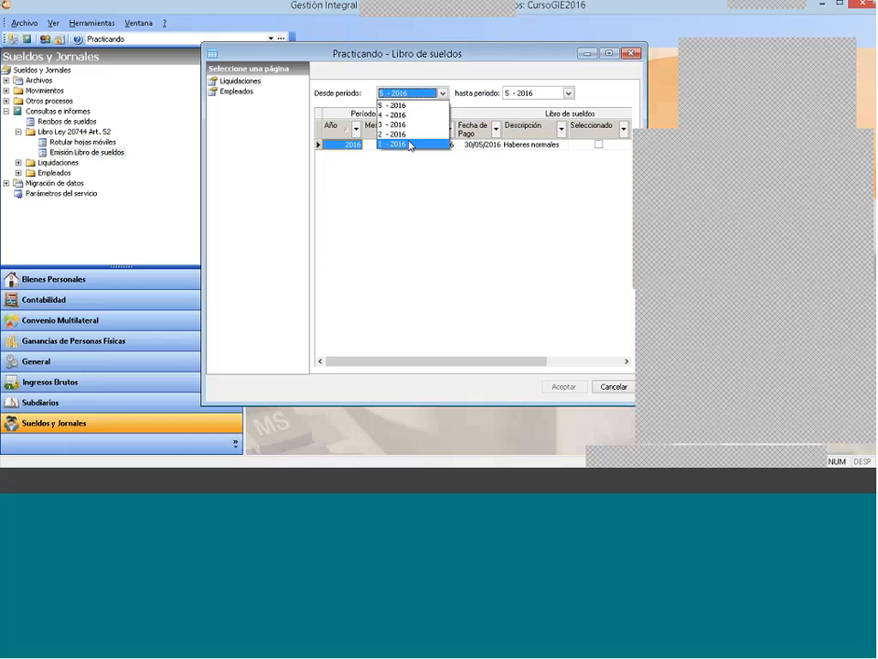
Step: Set the starting period to 1 - 2016 and select the Haberes normales settlements for months 1 to 5
click(411, 144)
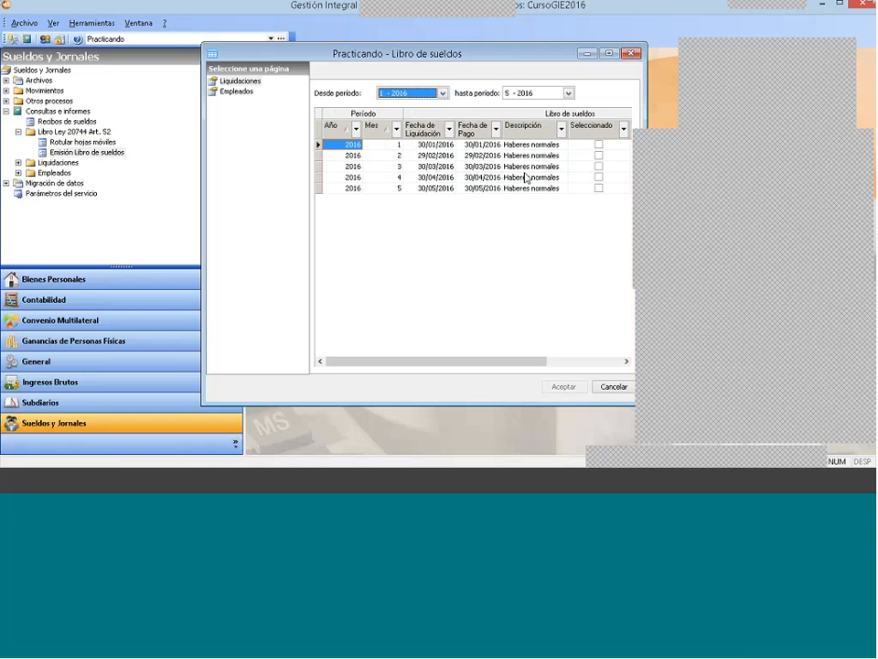
click(600, 145)
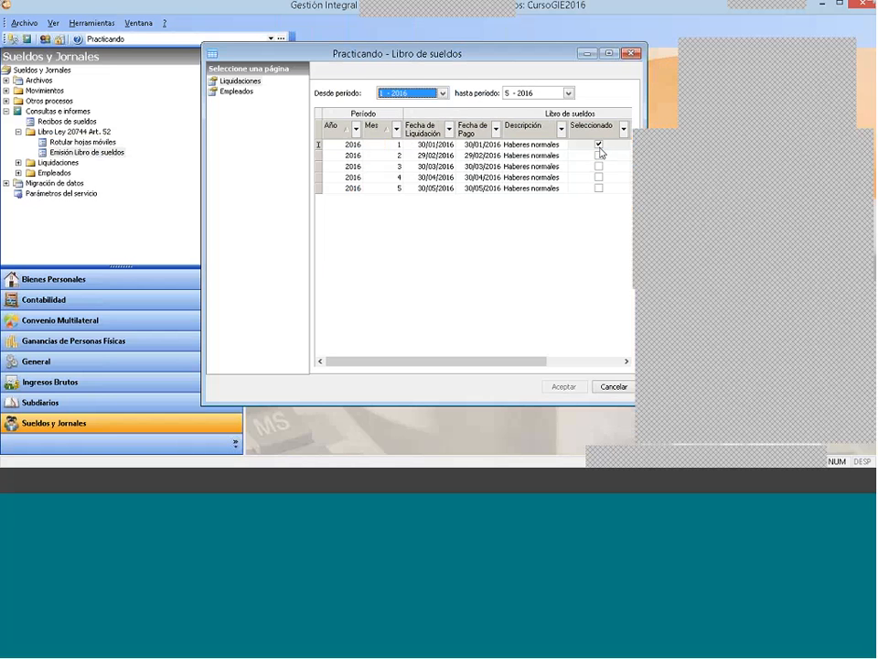
click(599, 156)
click(599, 166)
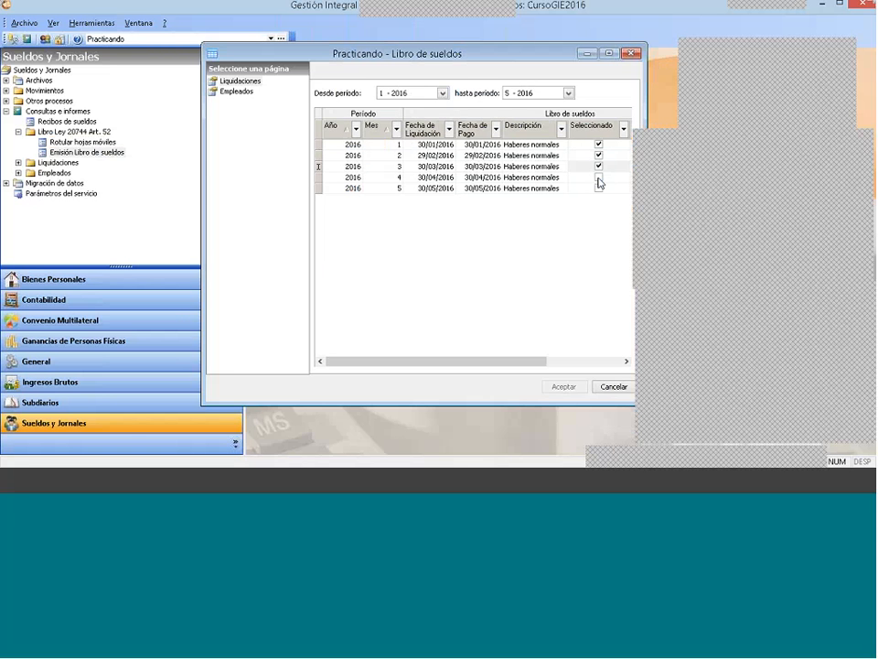
click(598, 178)
click(599, 188)
click(599, 187)
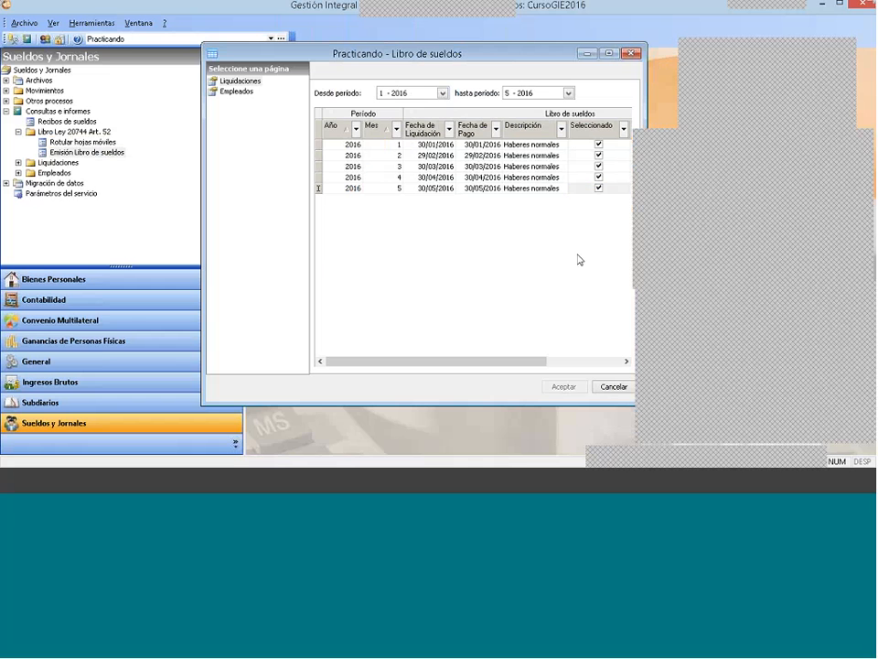
Step: Deselect the settlements for months 1 to 4 so only the month 5 settlement is included
click(599, 144)
click(599, 155)
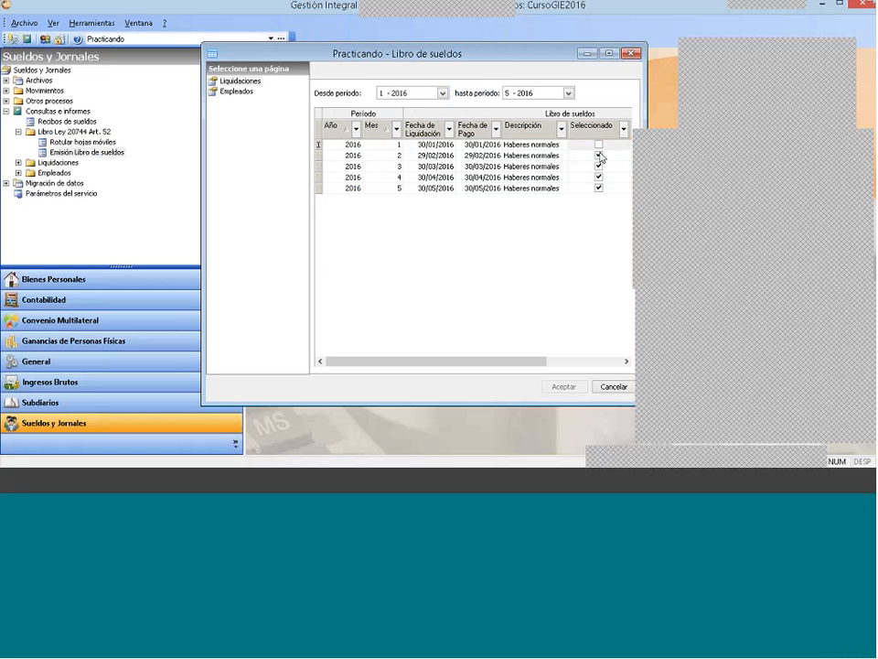
click(599, 167)
click(599, 178)
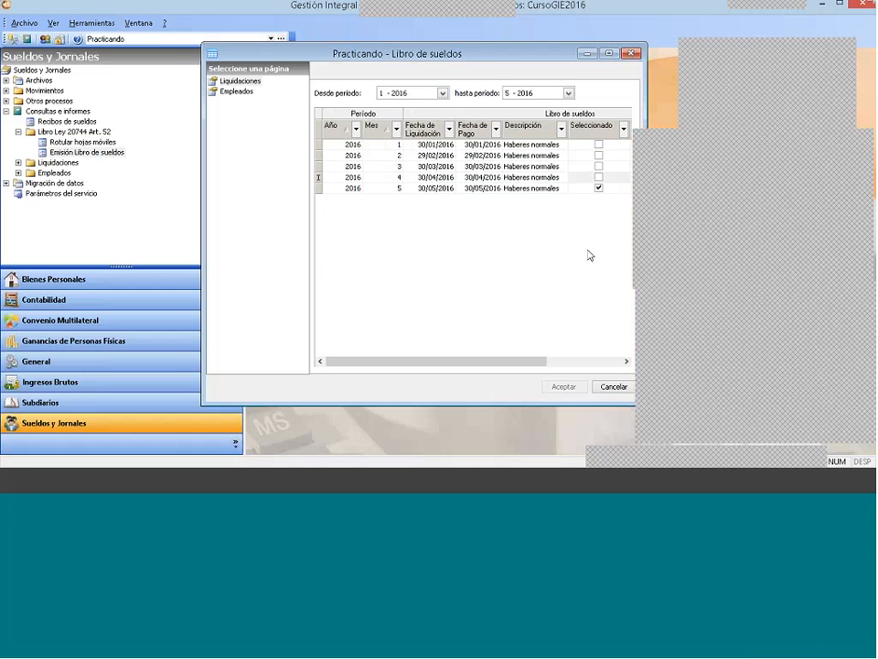
Step: Go to the Empleados page and review the Procesar choices, keeping Visibles
click(246, 92)
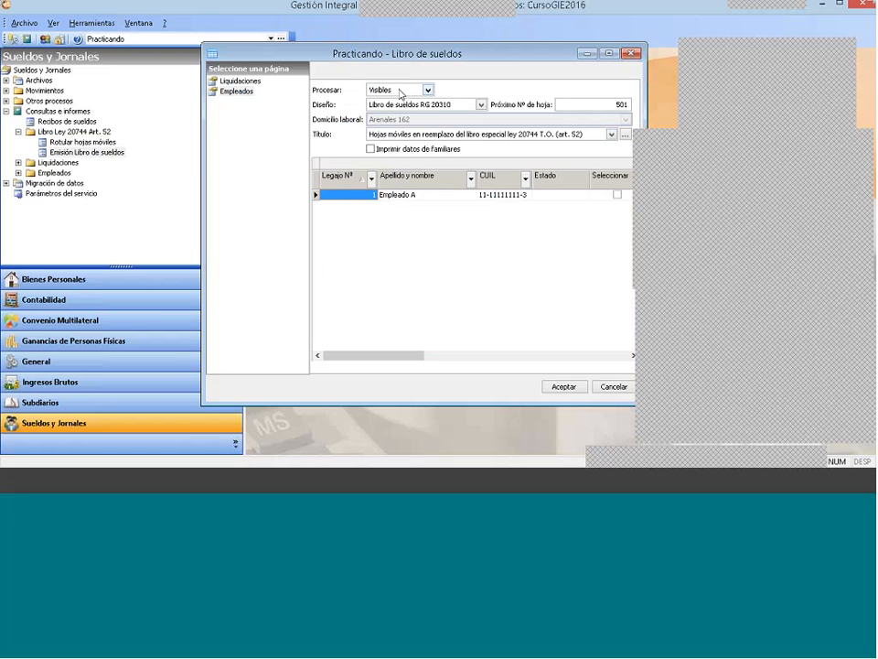
click(398, 91)
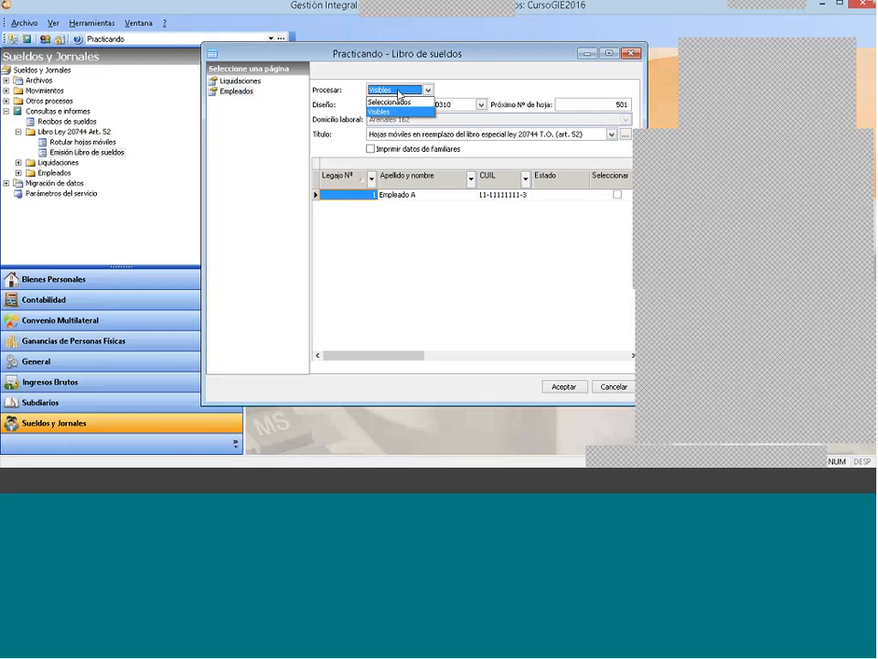
click(393, 100)
click(393, 91)
click(393, 106)
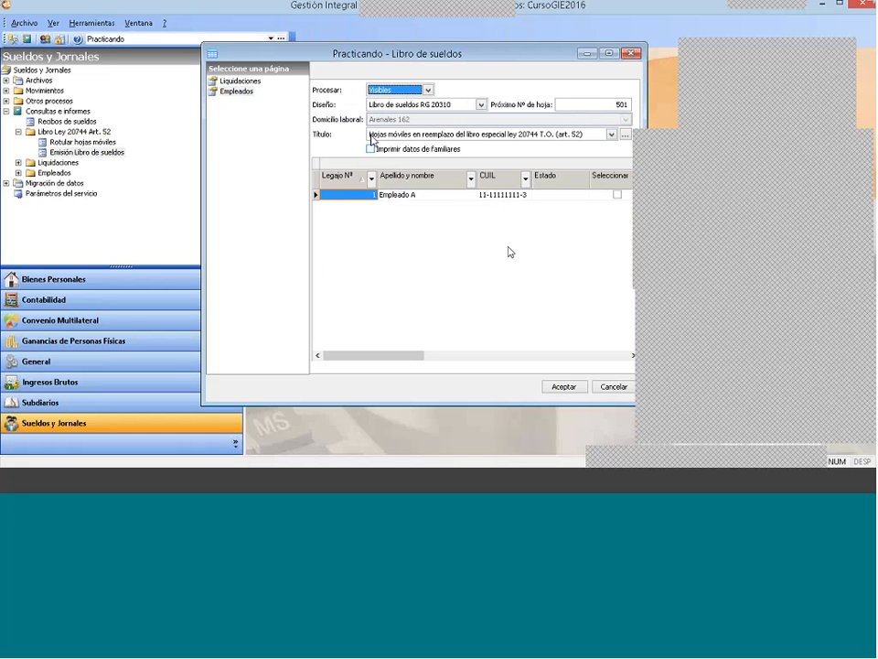
Step: Review the design, title, next sheet number and family data options, keeping Libro de sueldos RG 20310 and the ley 20744 art. 52 title
click(427, 105)
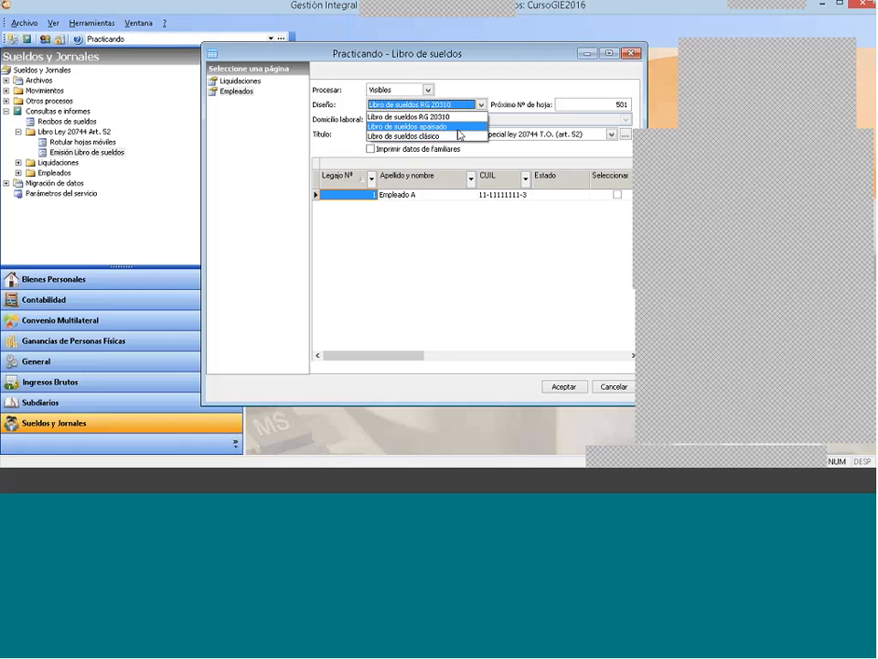
click(476, 91)
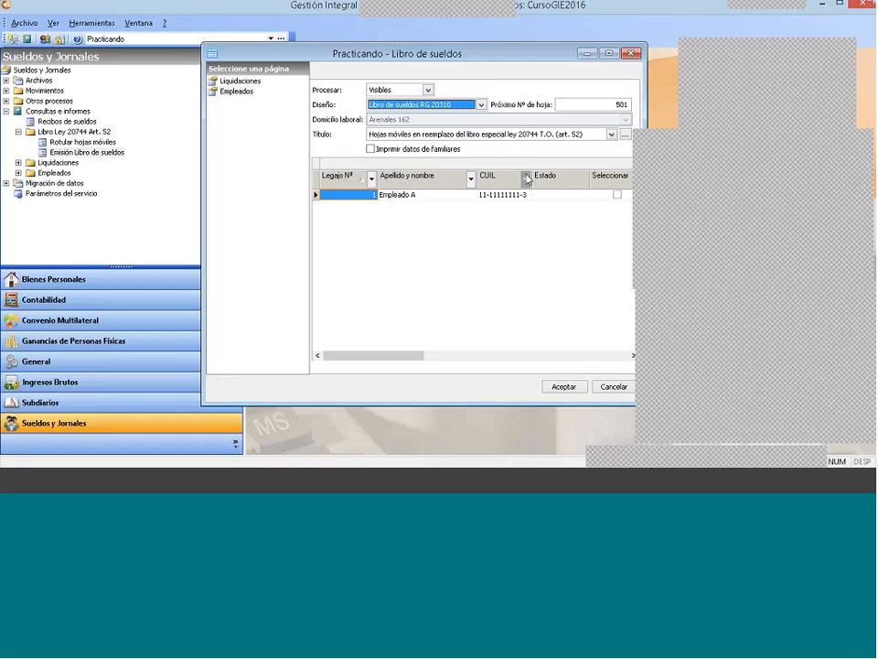
click(393, 135)
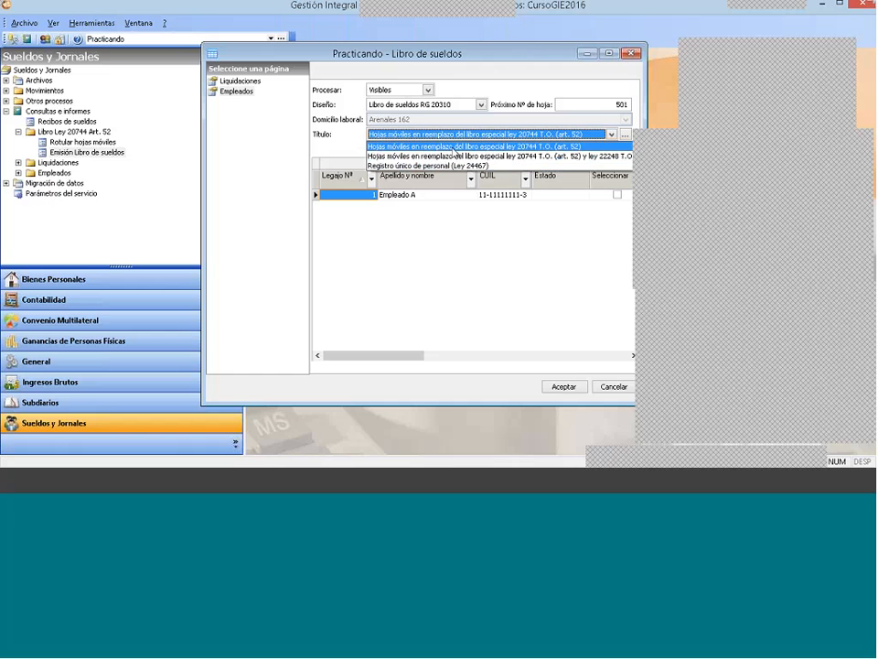
click(454, 146)
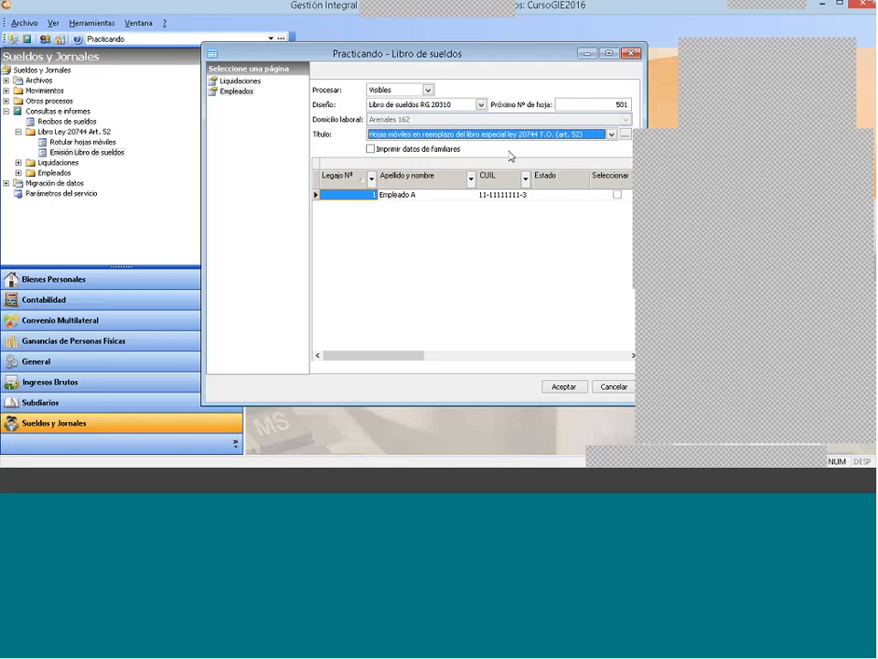
click(588, 104)
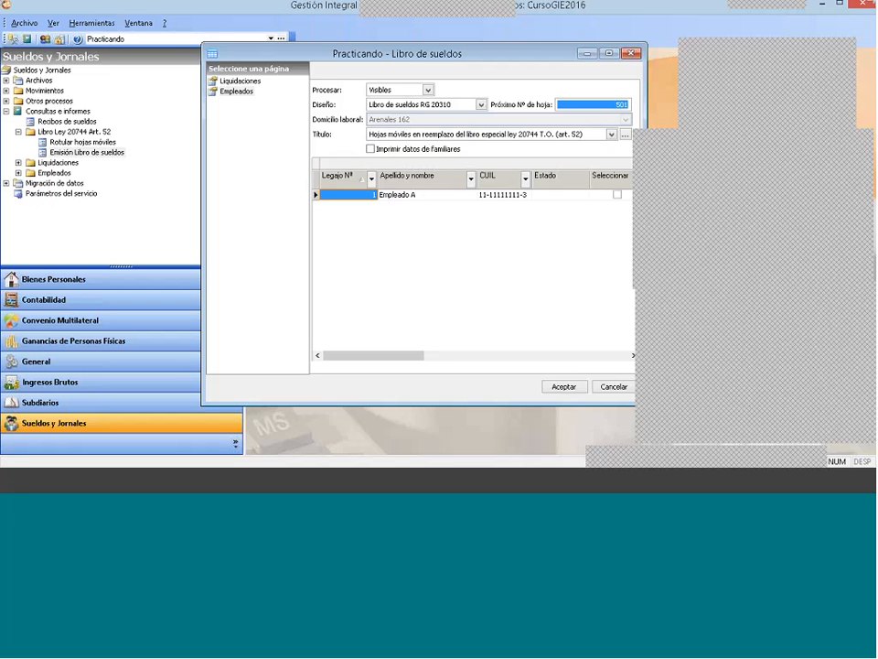
click(471, 218)
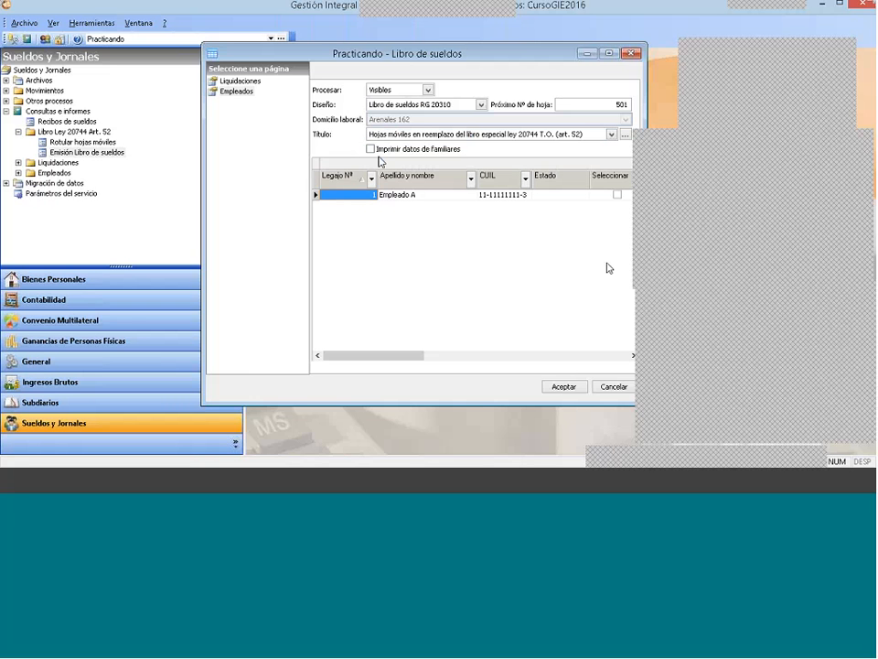
click(371, 149)
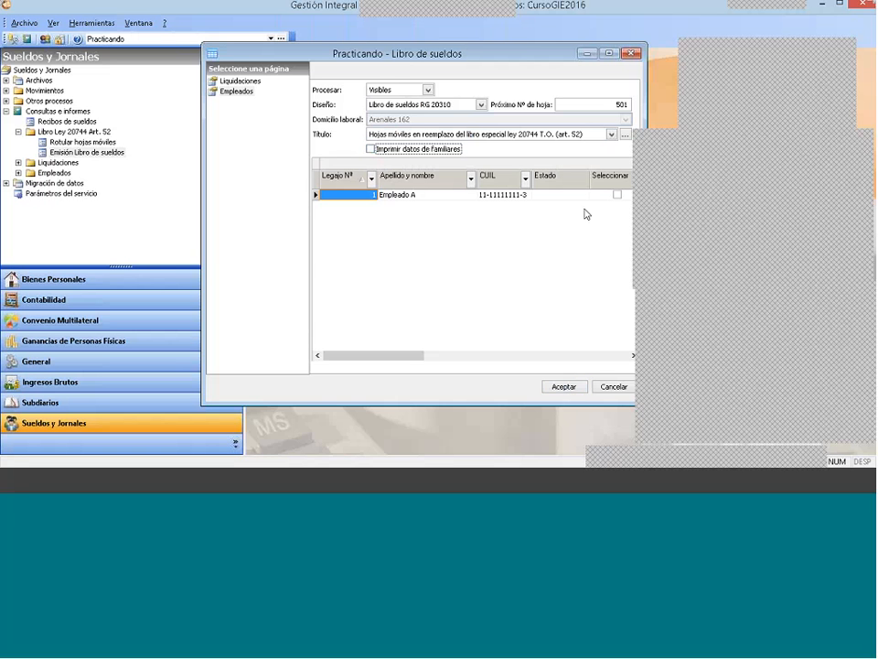
Step: Preview the Libro de sueldos report at full size, examine it, and close the preview and the print destination dialog
click(565, 387)
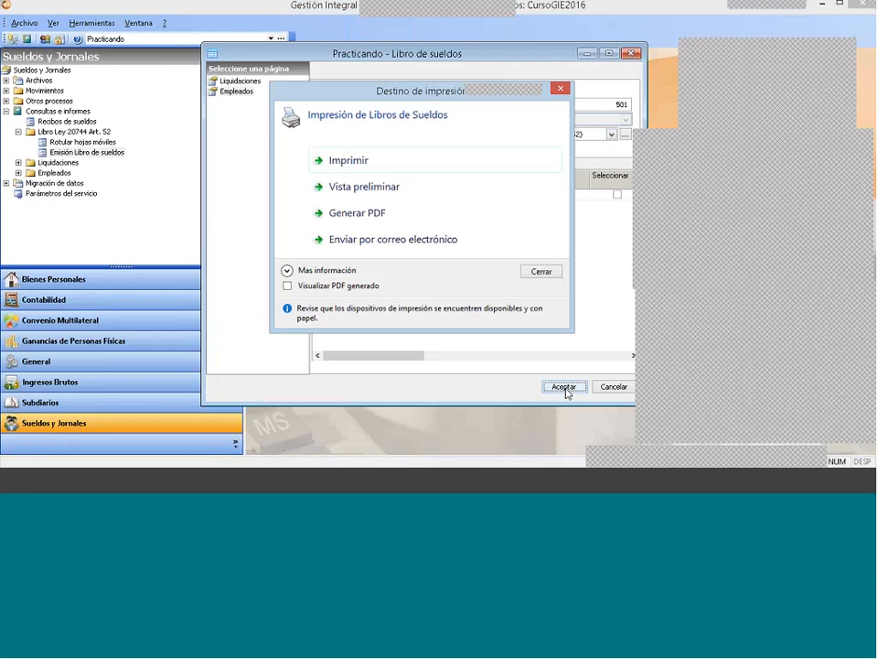
click(366, 188)
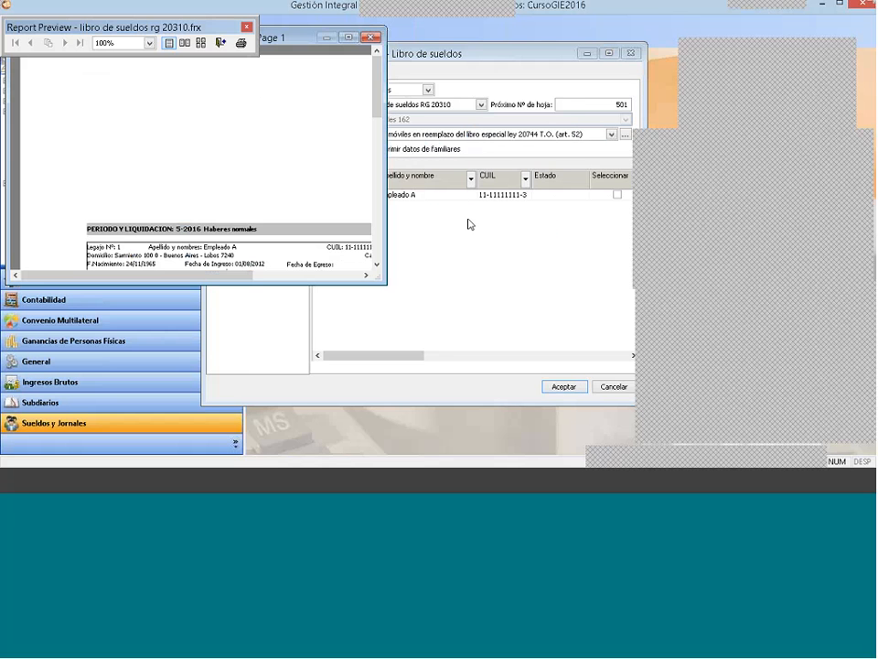
click(351, 37)
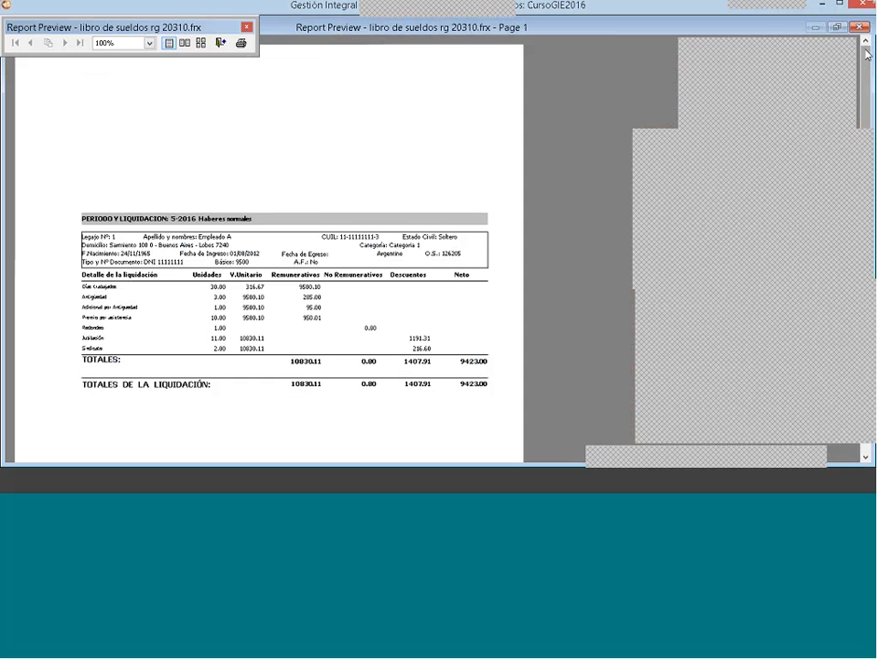
mouse_move(866, 52)
mouse_down()
mouse_move(867, 127)
mouse_move(868, 31)
mouse_up()
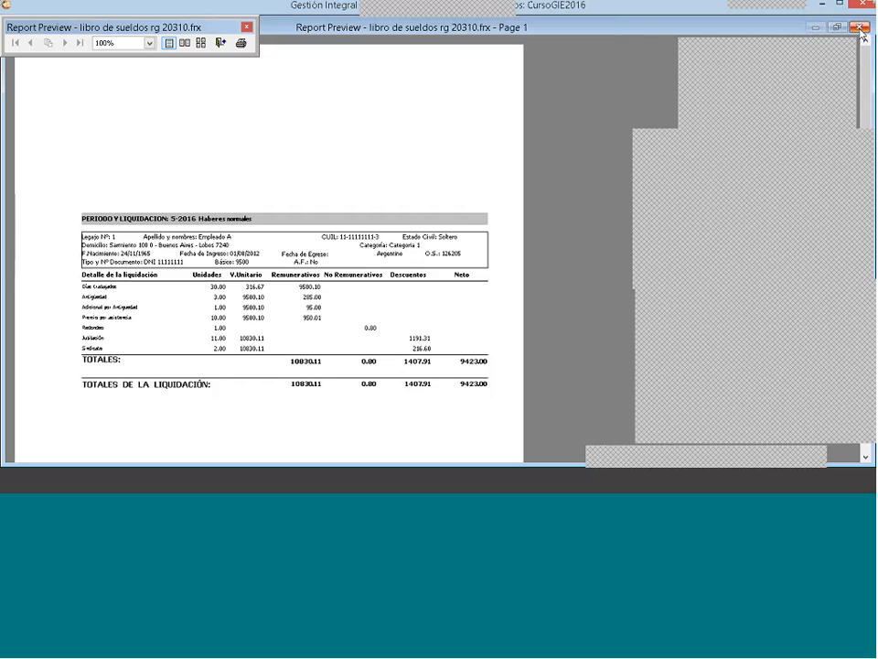
click(860, 29)
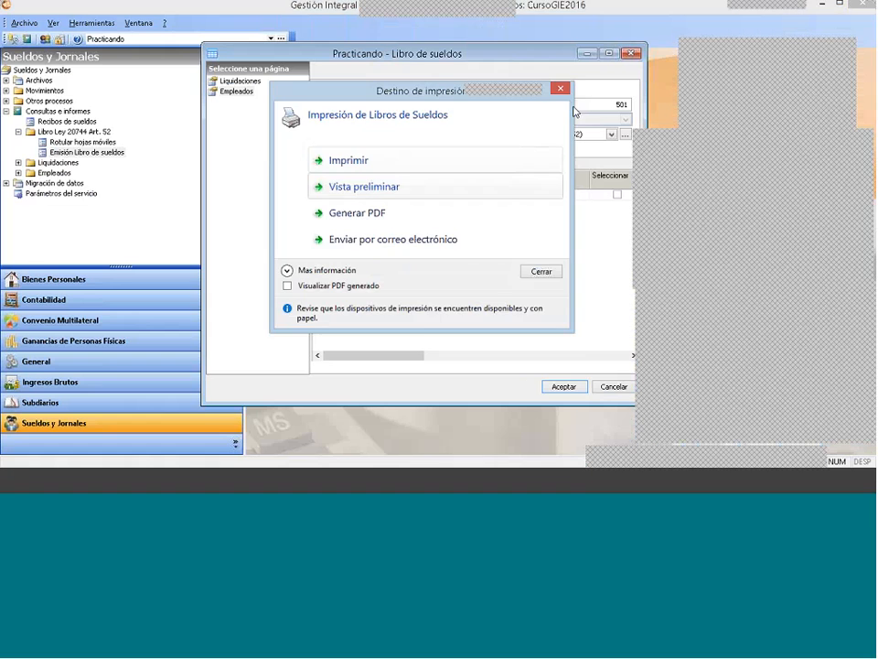
click(560, 88)
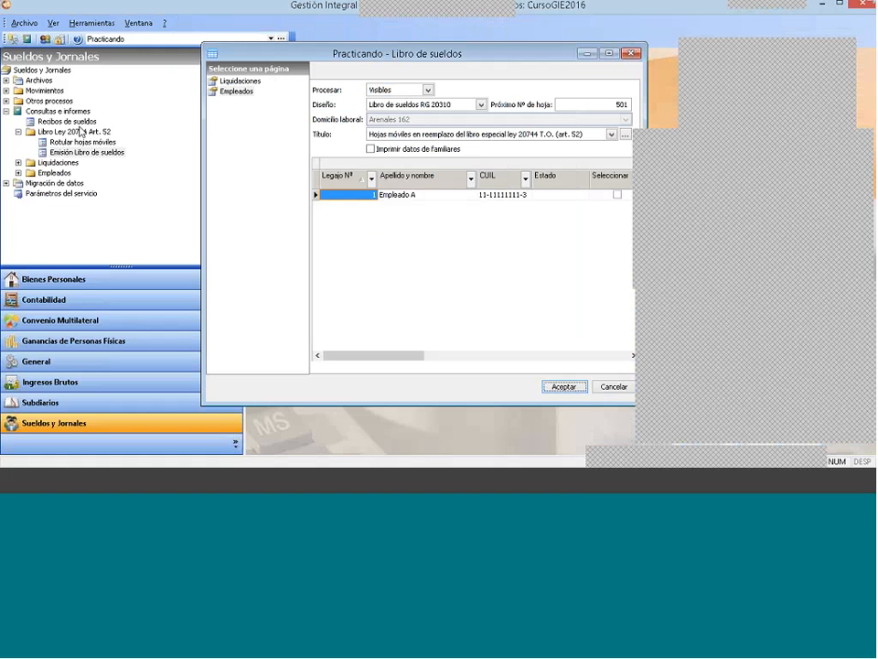
Step: In the company's Sueldos y Jornales configuration, turn off Rotulados, leave Descentralizado off and save the changes
double_click(35, 81)
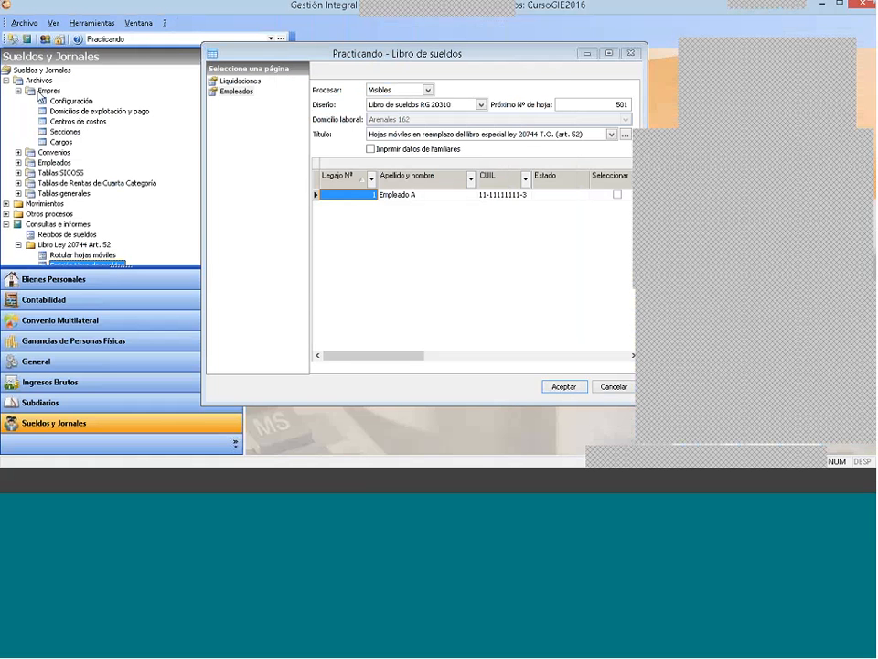
click(53, 90)
double_click(56, 101)
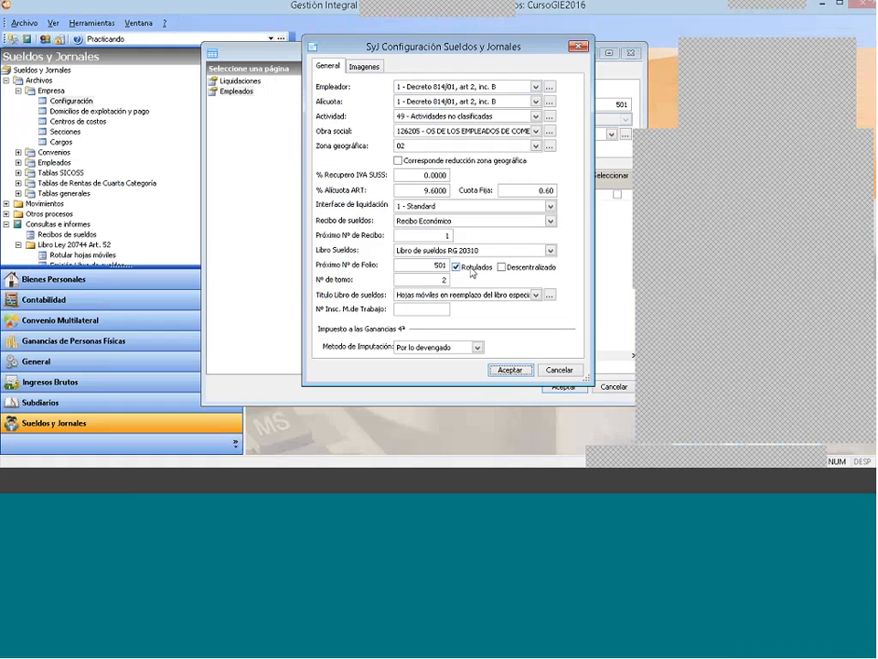
click(457, 269)
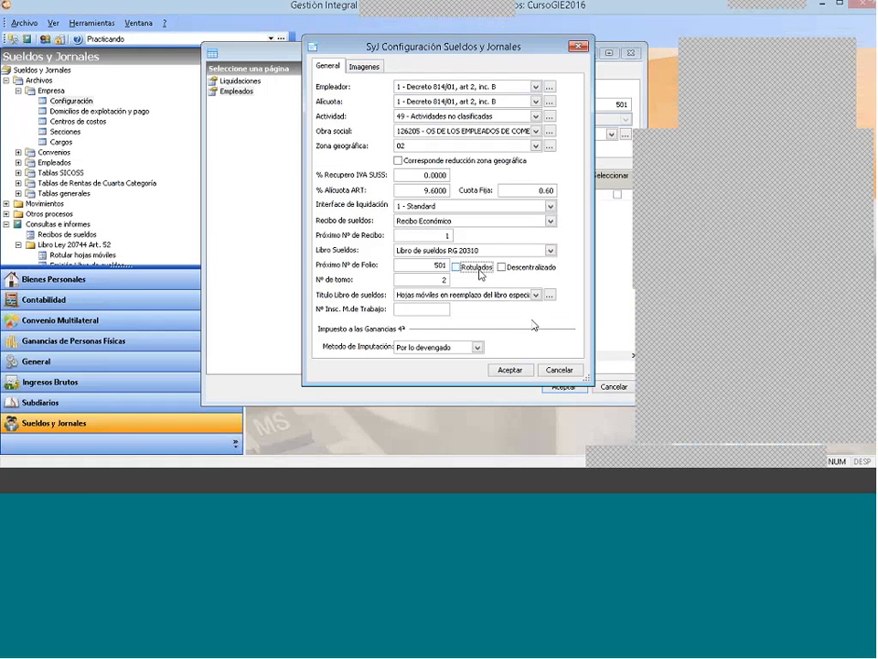
click(457, 267)
click(456, 267)
click(503, 269)
click(503, 269)
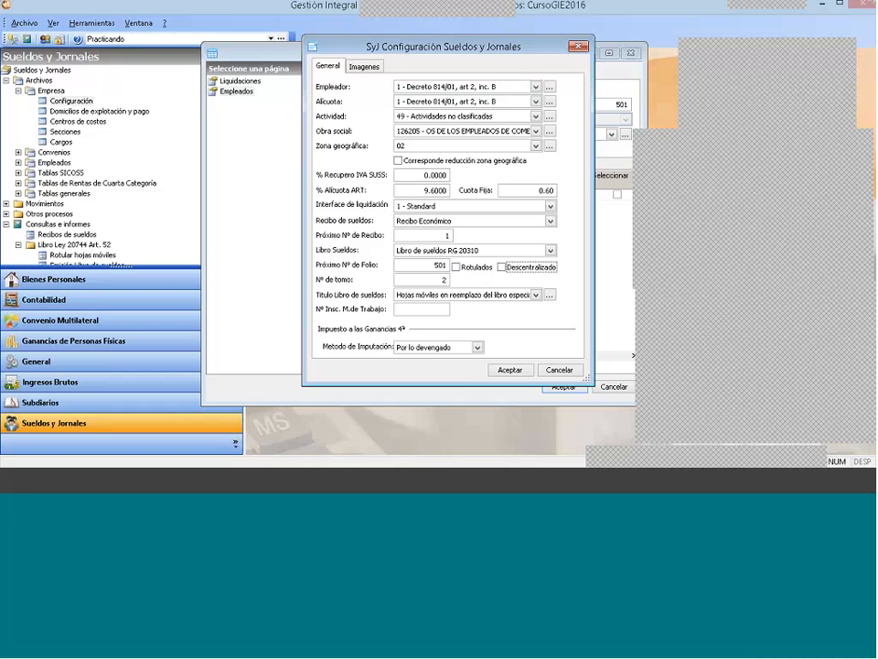
click(508, 370)
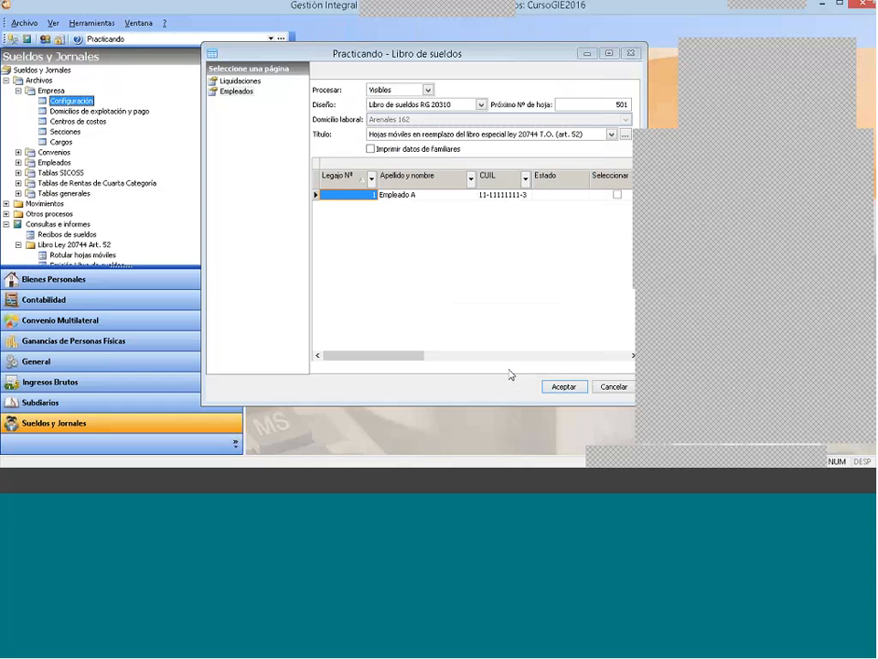
Step: Preview the Libro de sueldos again with the changed configuration, and close the preview, print destination and Libro de sueldos windows
click(565, 387)
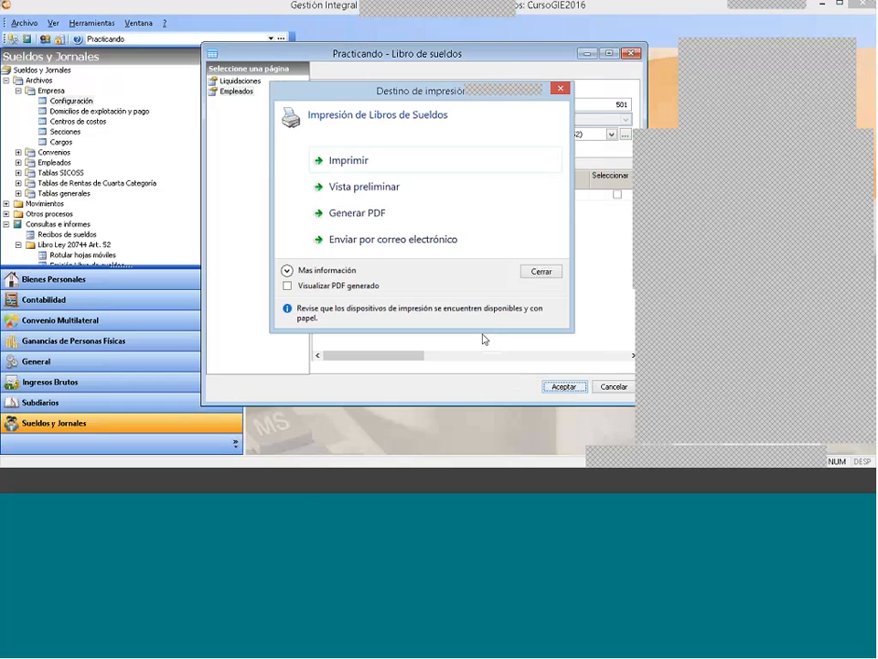
click(371, 187)
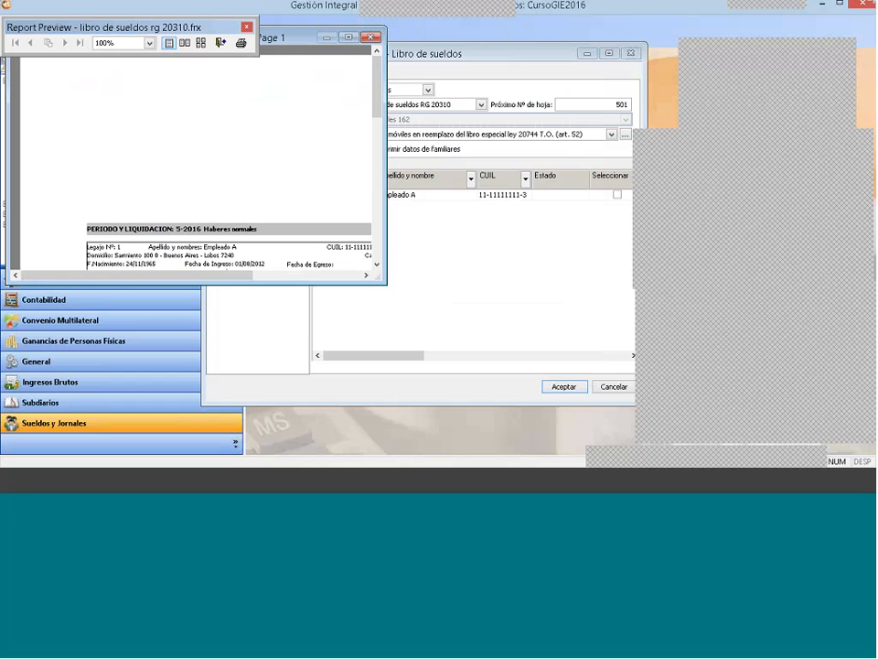
click(373, 38)
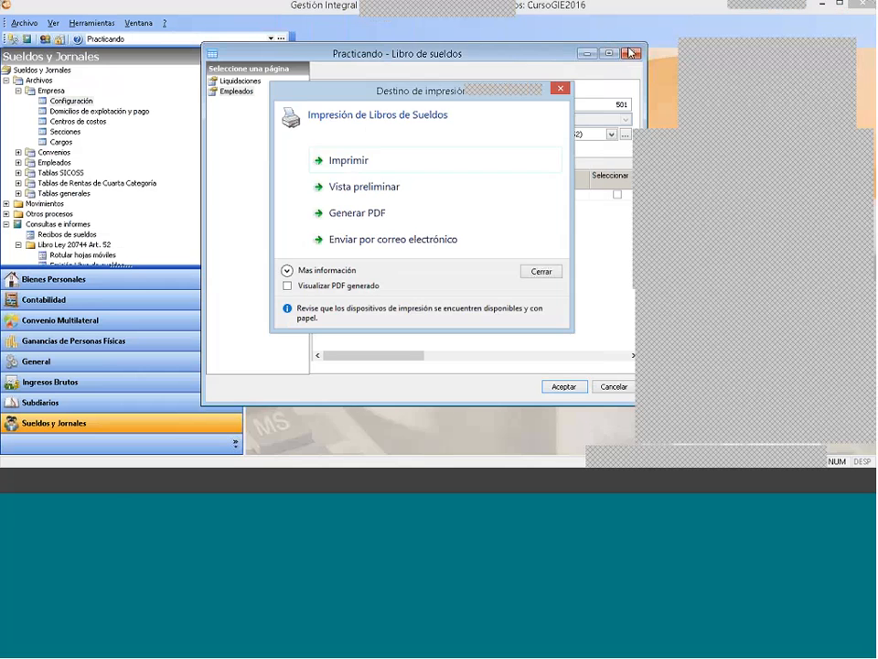
click(559, 82)
click(631, 53)
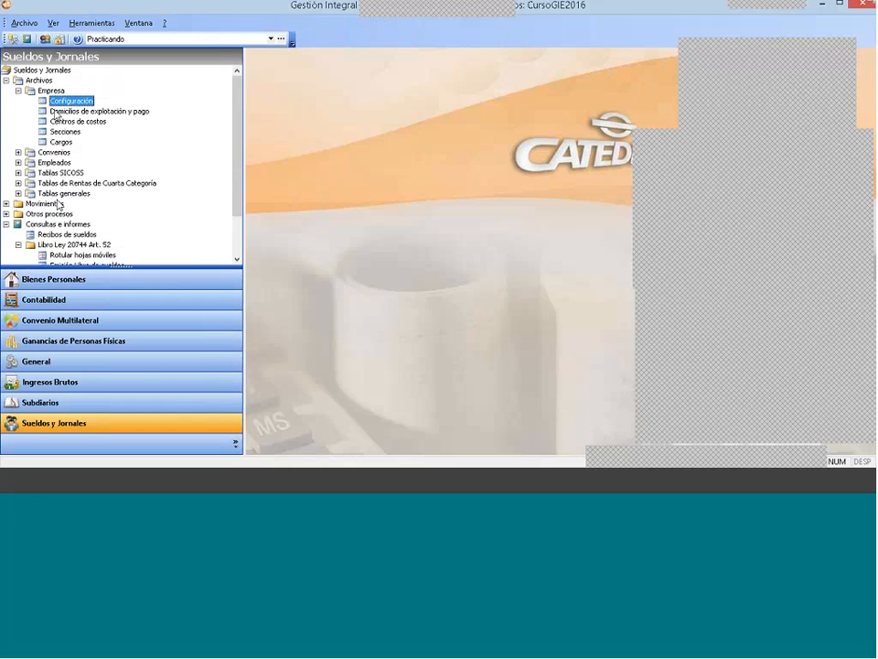
Step: Collapse Archivos, view and close the Recibos de sueldos printing window, and select Emisión Libro de sueldos
click(18, 91)
click(7, 80)
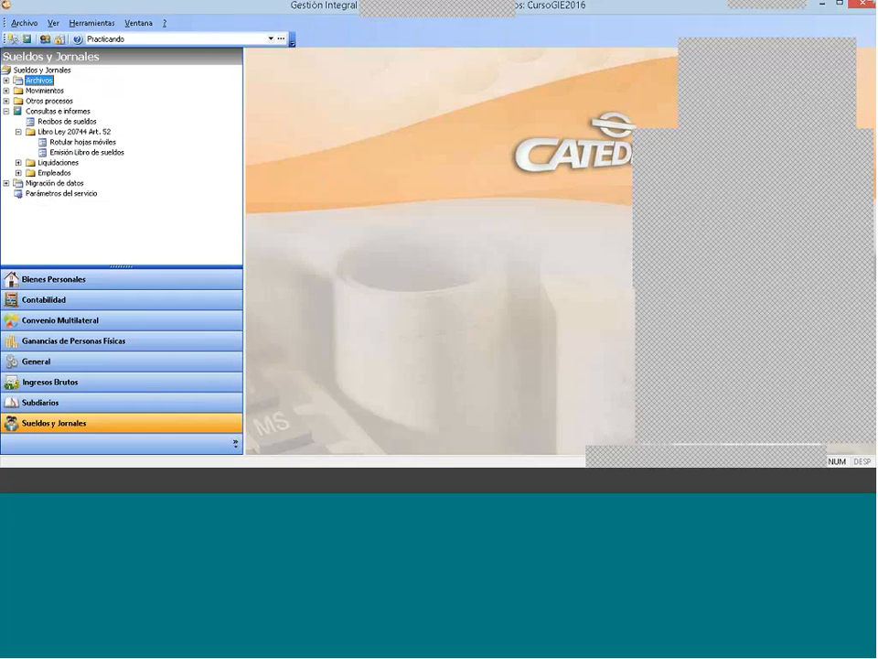
double_click(67, 121)
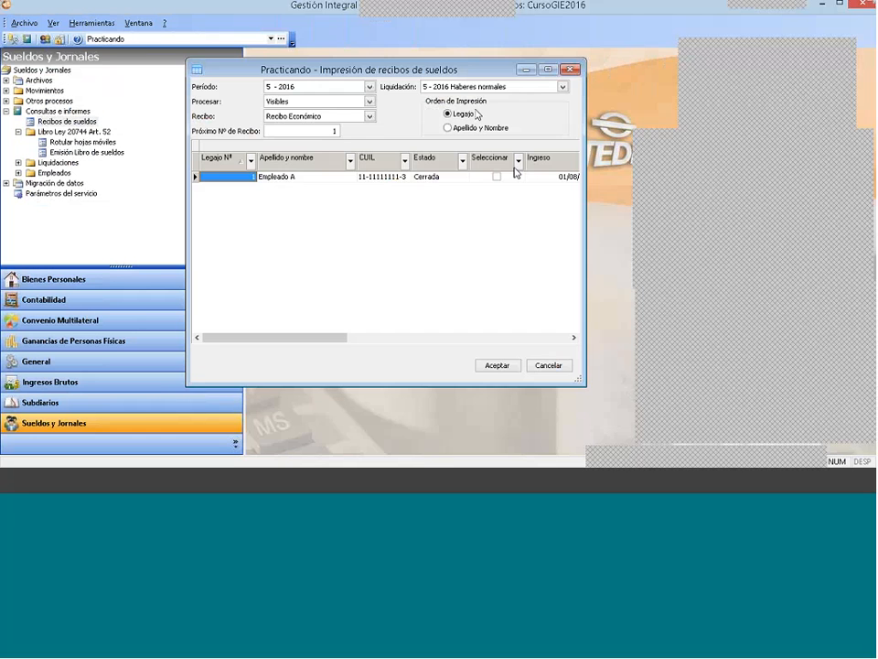
click(568, 71)
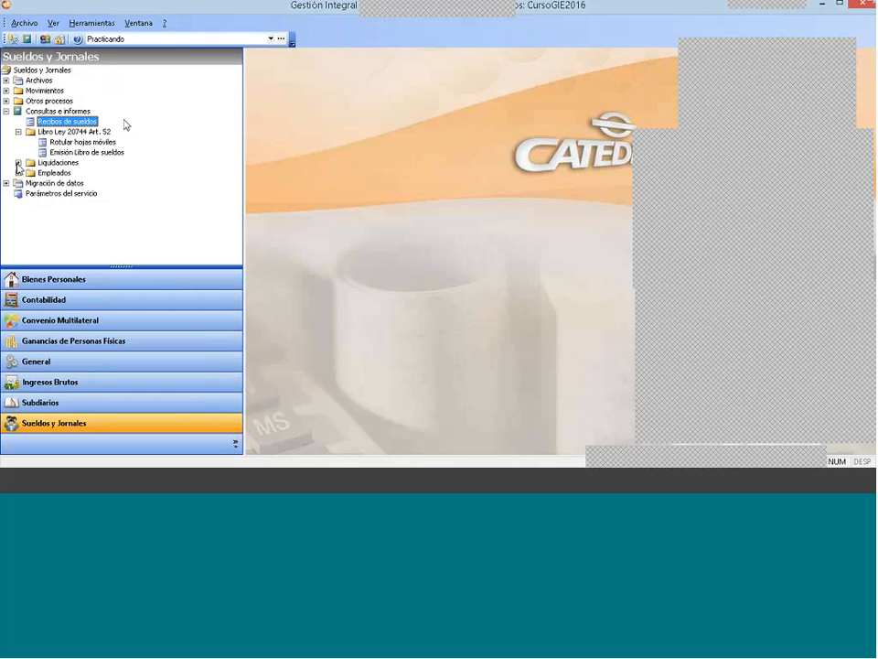
click(86, 151)
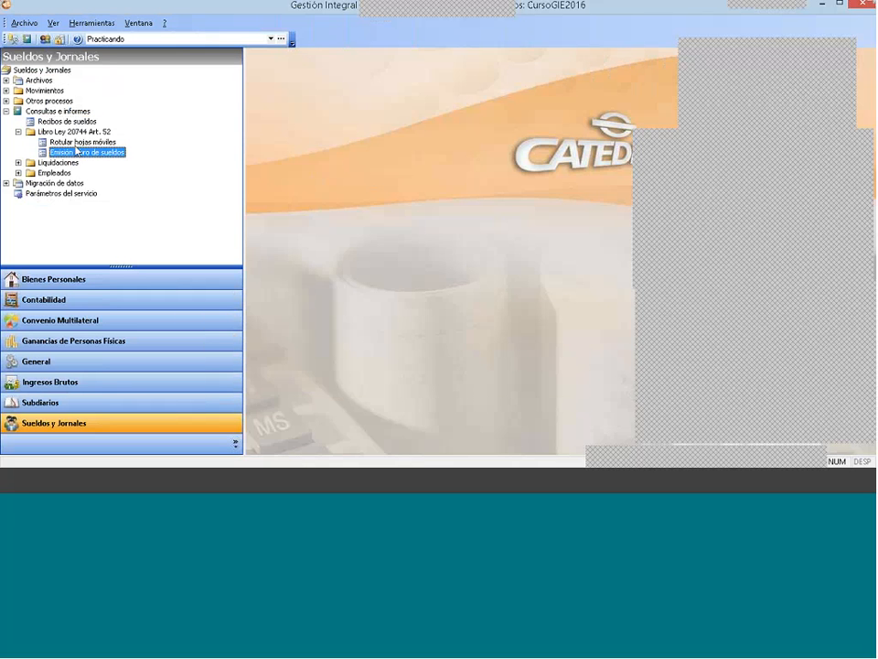
Step: Open Emisión Libro de sueldos, set the starting period to 1 - 2016 and select the April and May 2016 Haberes normales liquidations
double_click(87, 152)
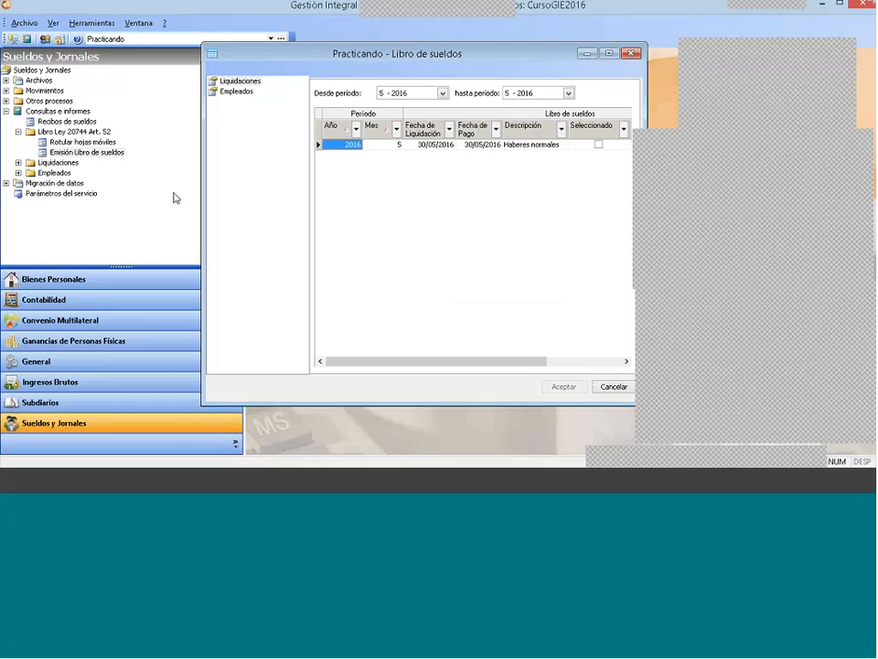
click(598, 144)
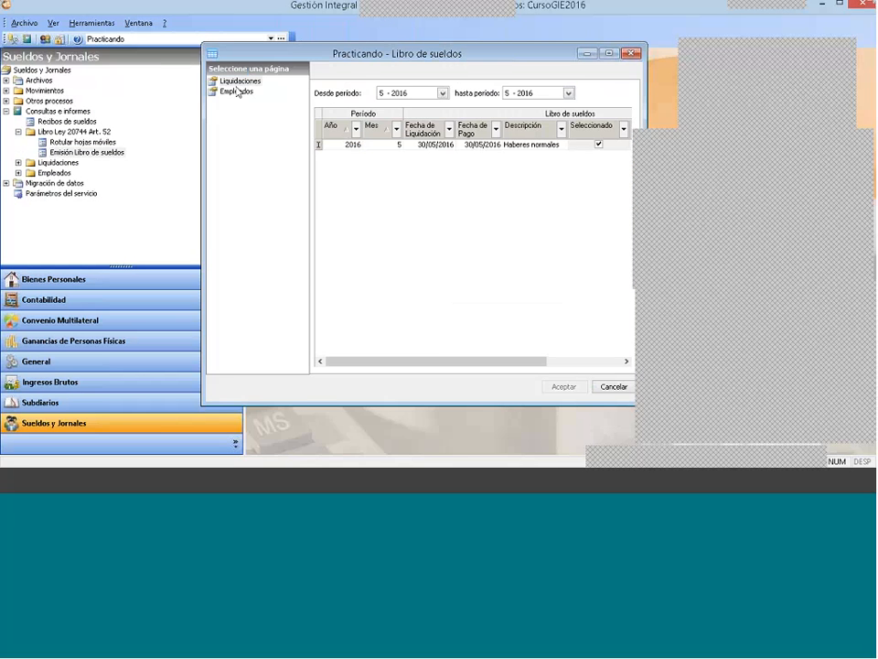
click(413, 95)
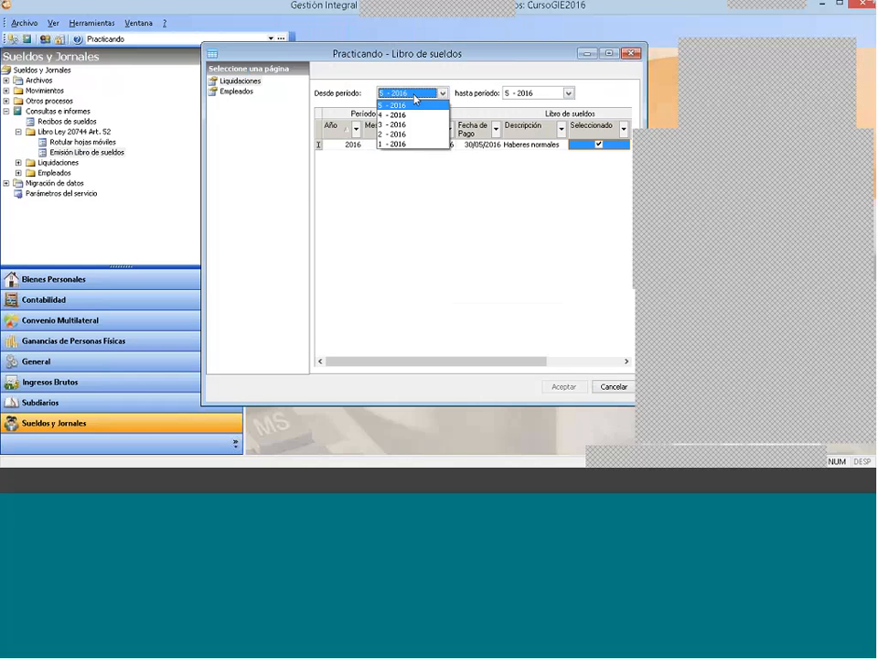
click(400, 144)
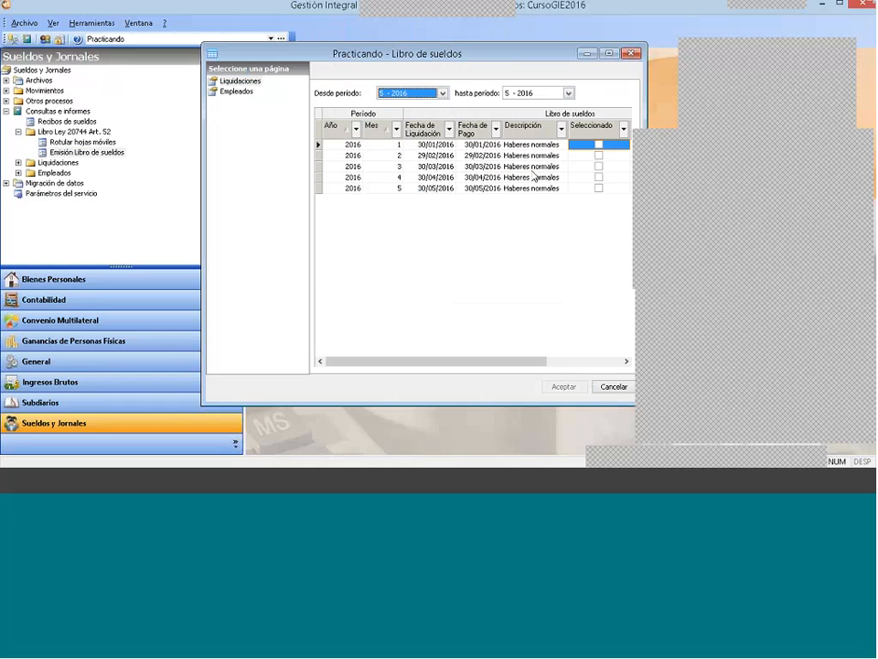
click(598, 176)
click(599, 188)
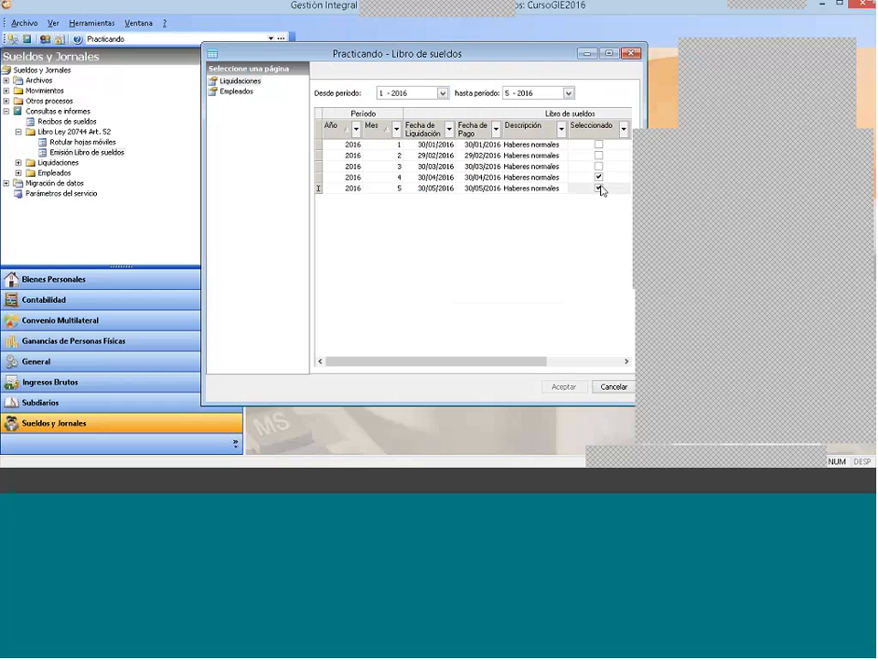
Step: Preview the Libro de sueldos RG 20310 report for the selected liquidations, examine both periods, and close the preview, print destination and Libro de sueldos windows
click(237, 92)
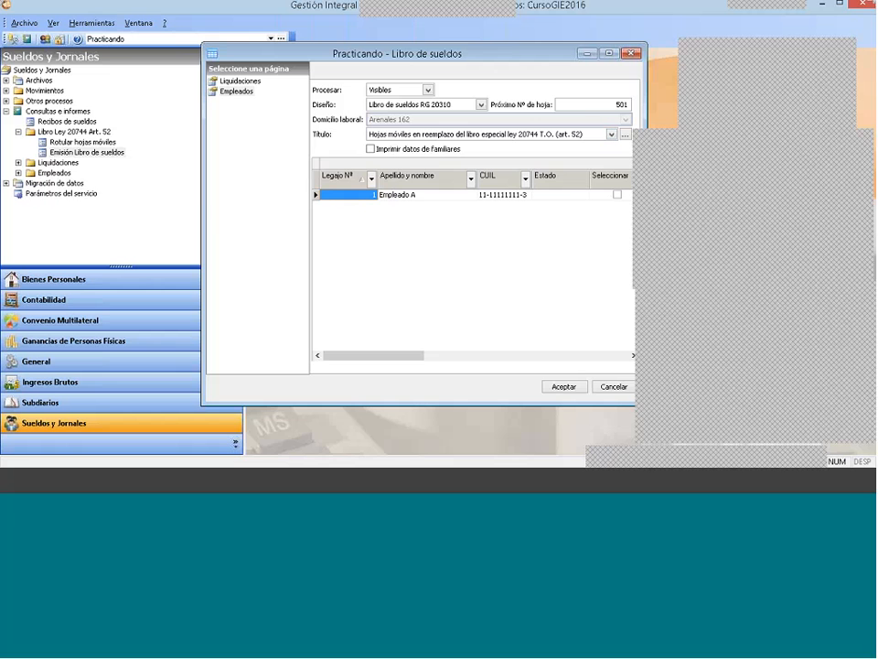
click(565, 386)
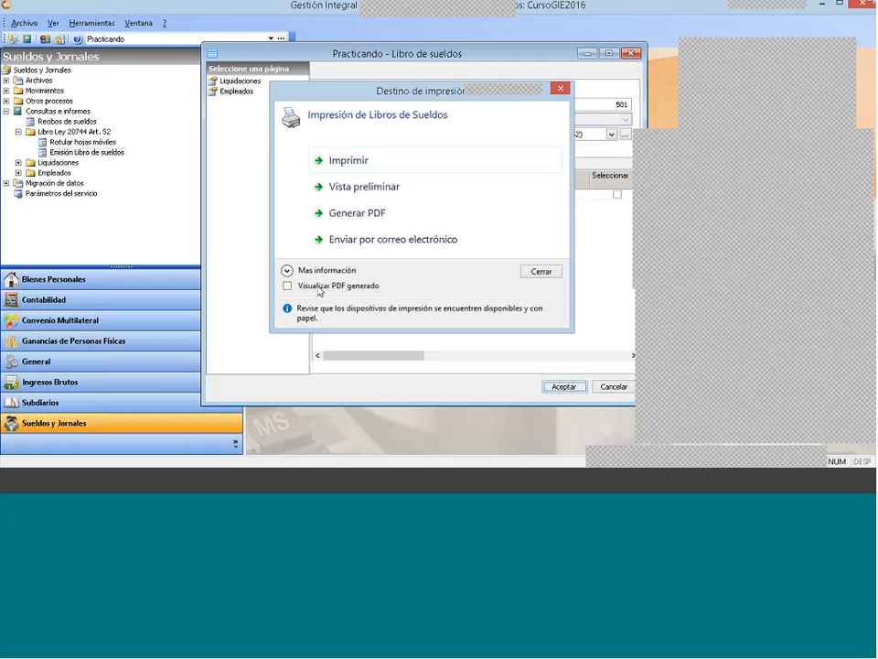
click(372, 192)
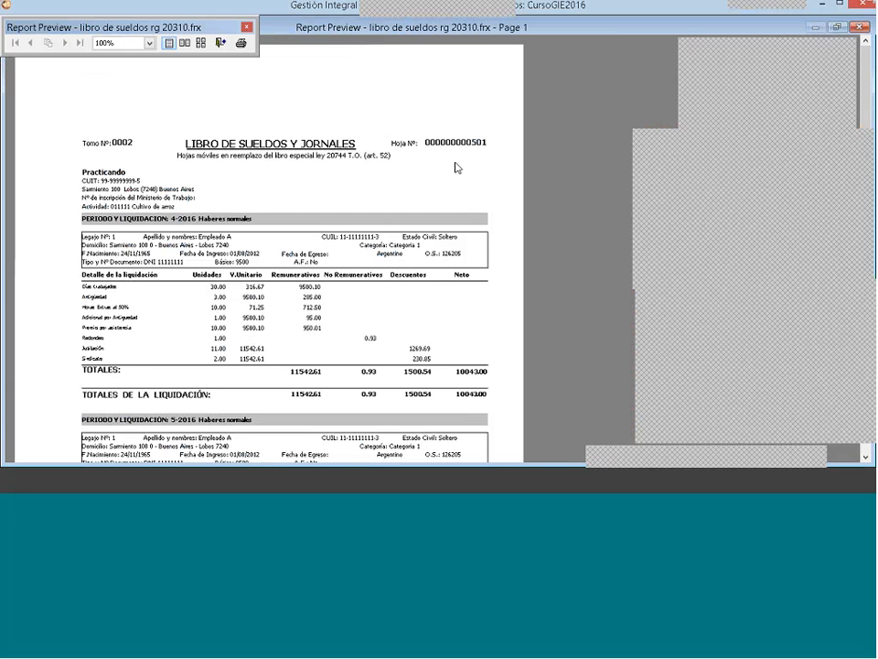
scroll(456, 166, down, 1)
scroll(513, 190, down, 4)
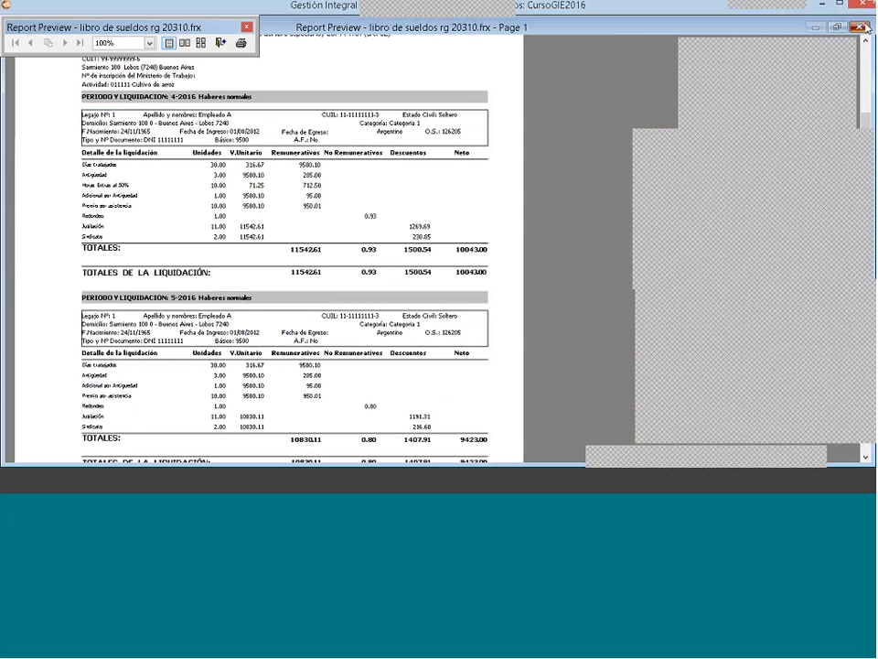
click(862, 27)
click(561, 89)
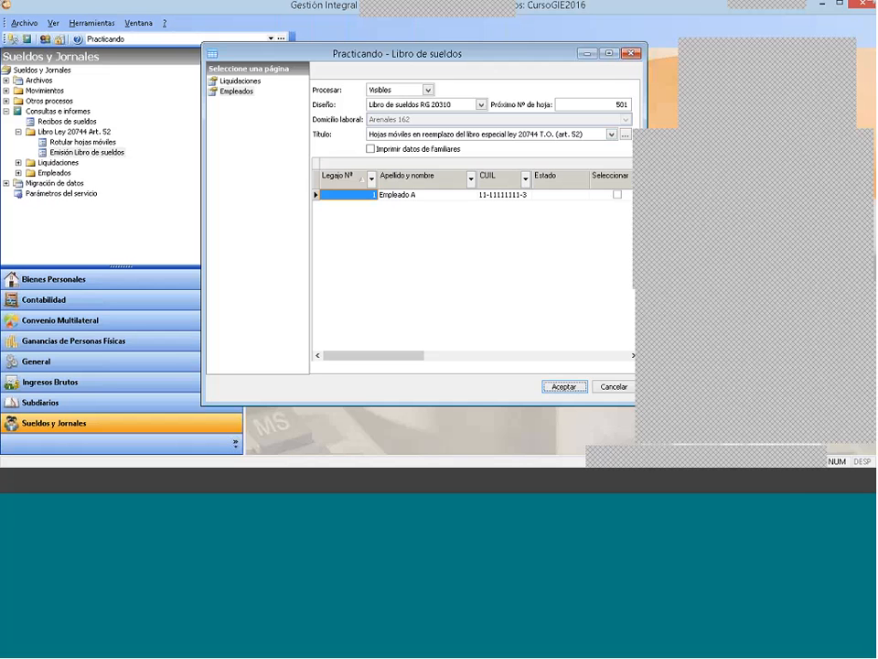
click(631, 54)
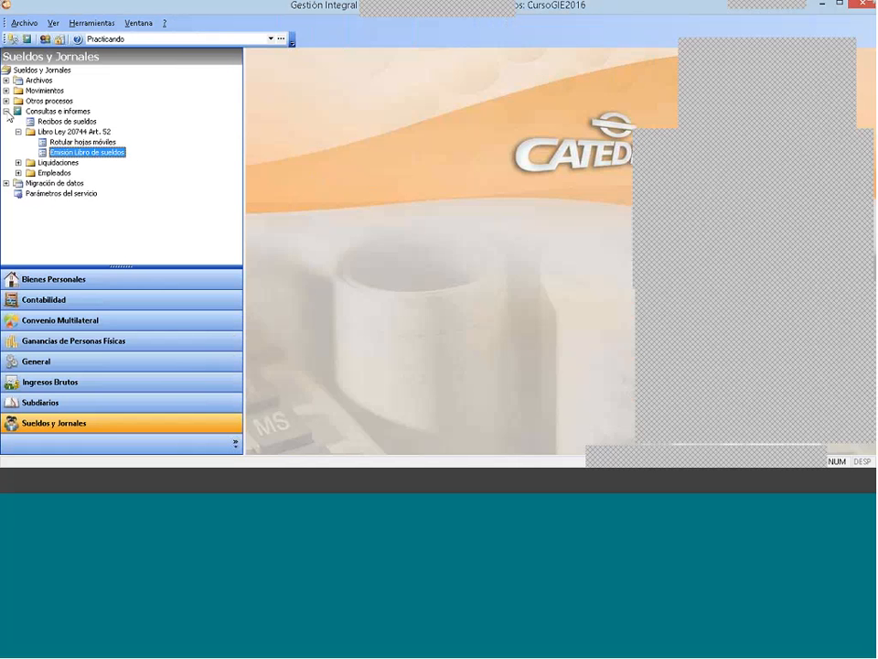
Step: Open Recibos de sueldos for period 5 - 2016, review the available receipt models and choose Borrador de liquidación
click(6, 111)
click(7, 110)
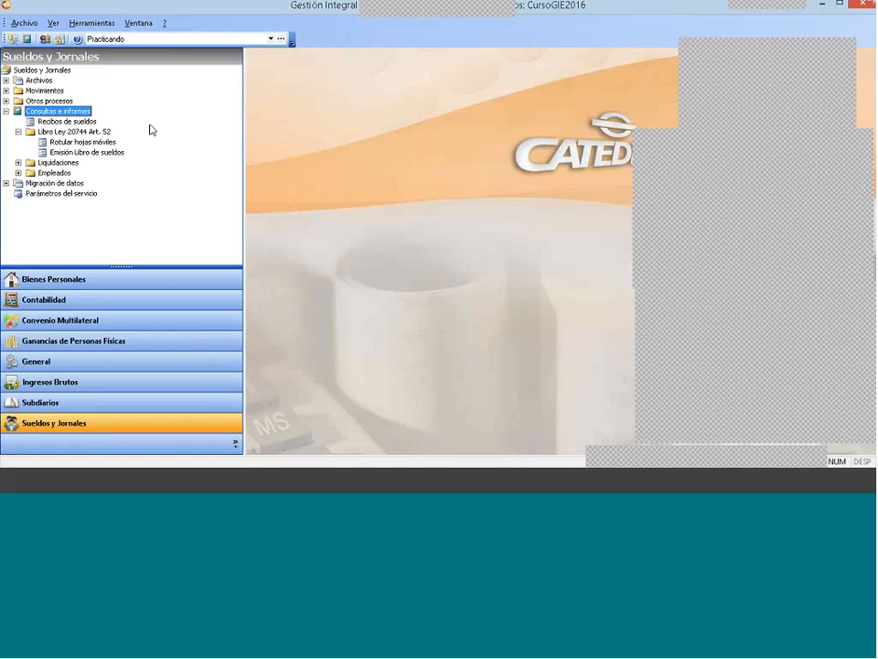
click(55, 121)
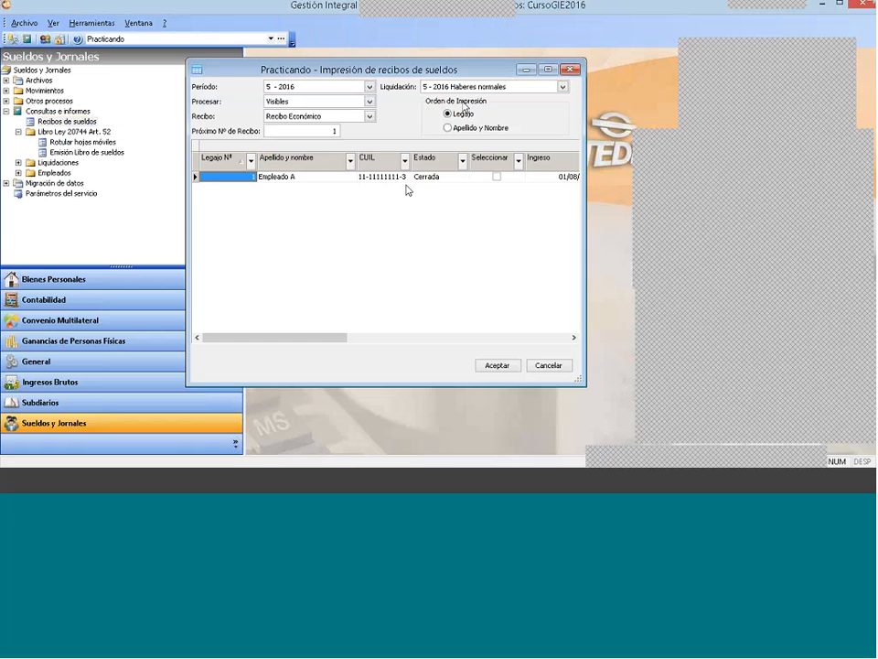
click(370, 116)
scroll(332, 137, up, 1)
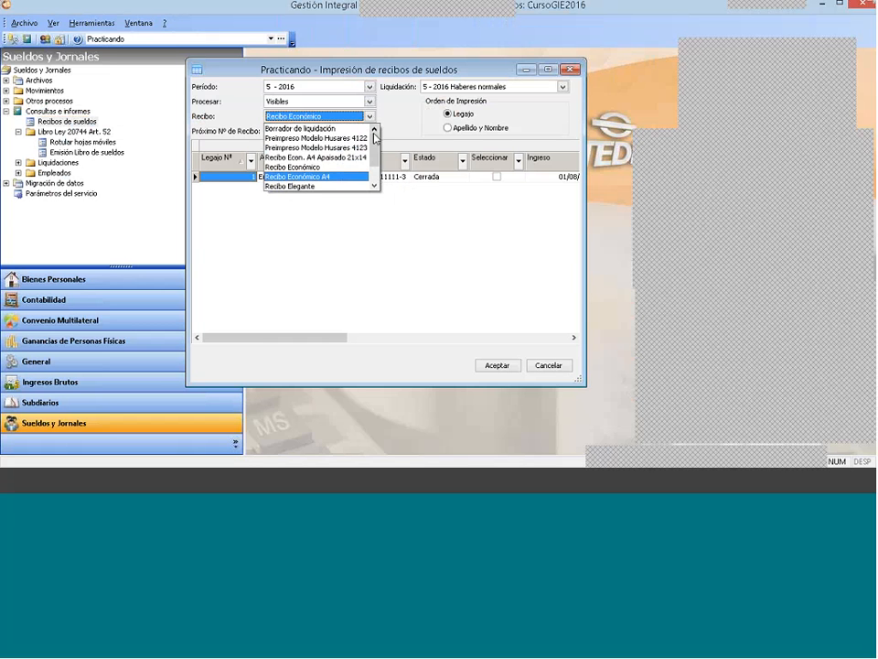
click(331, 128)
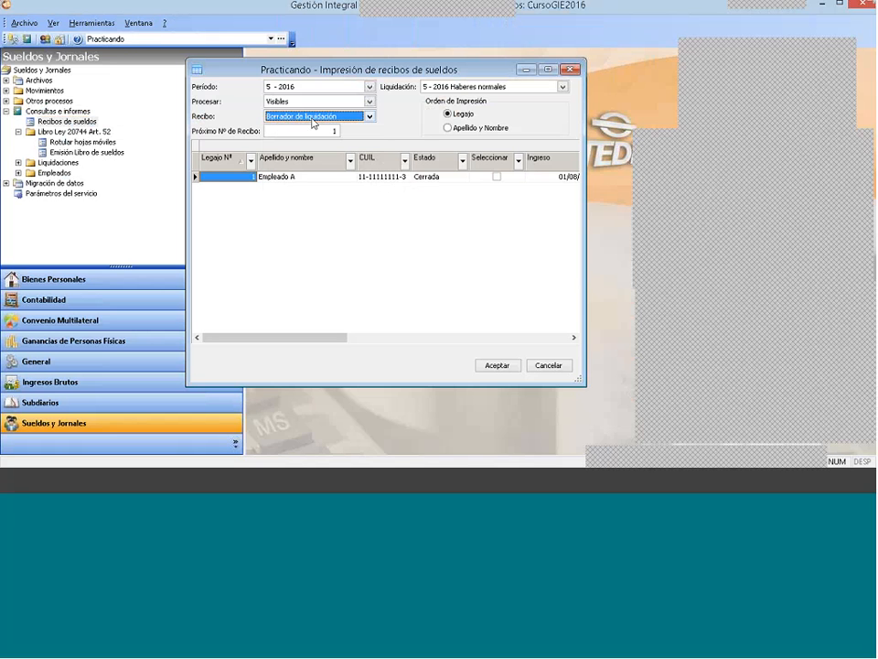
click(370, 116)
click(376, 185)
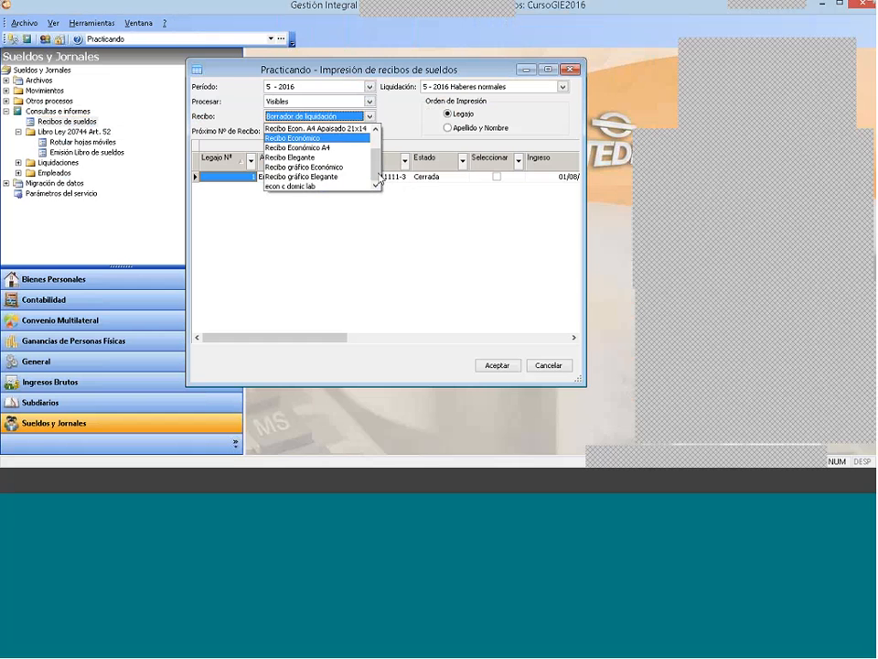
drag(378, 173, 380, 145)
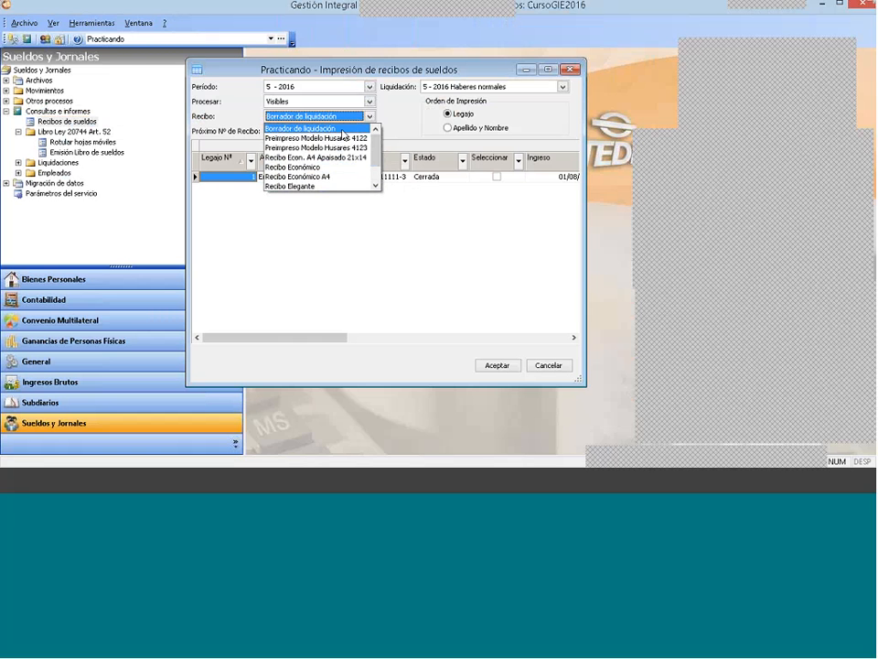
click(343, 129)
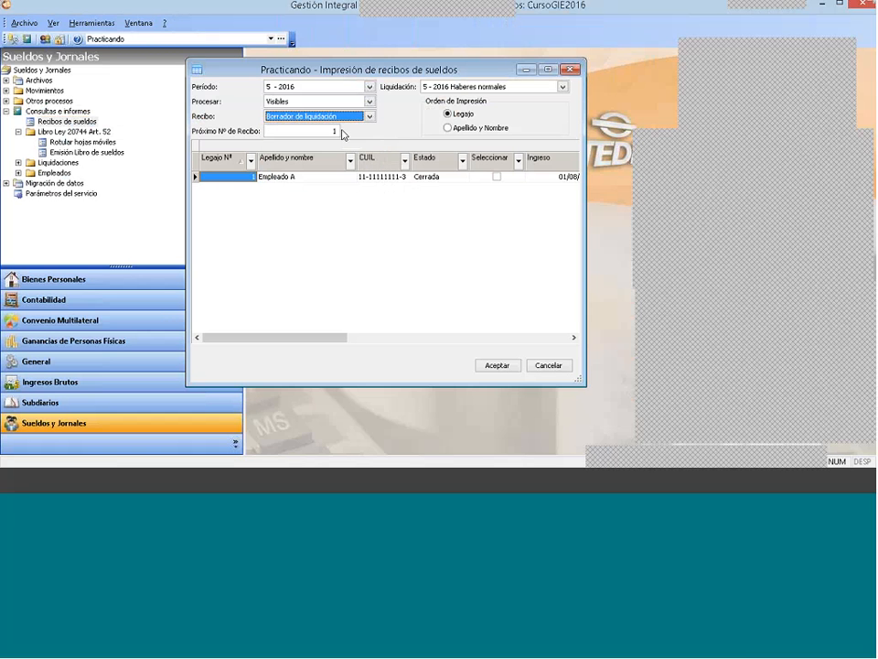
Step: Preview the Borrador de liquidación, examine its totals, close the preview and receipt printing windows, and collapse Consultas e informes
click(499, 365)
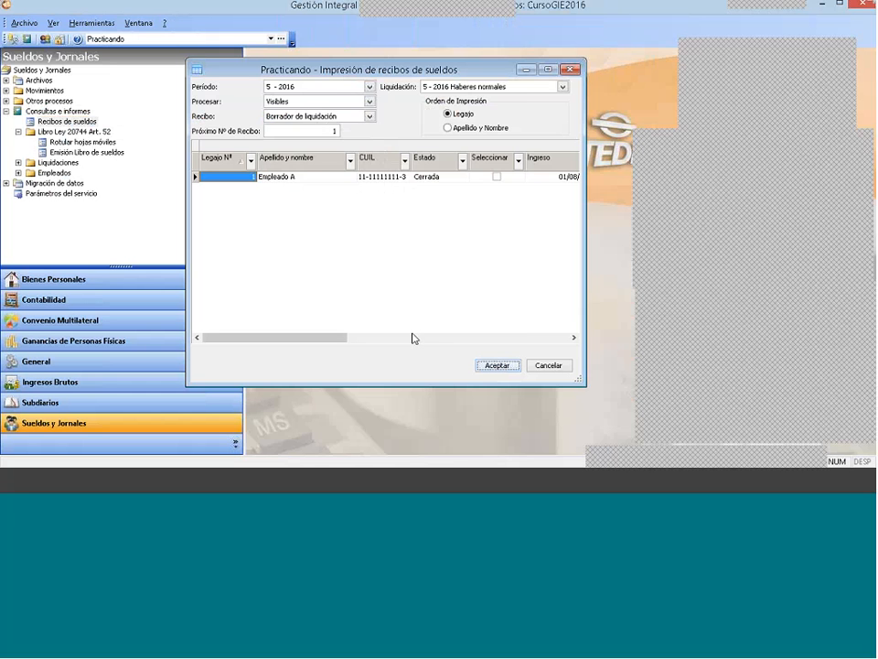
click(336, 175)
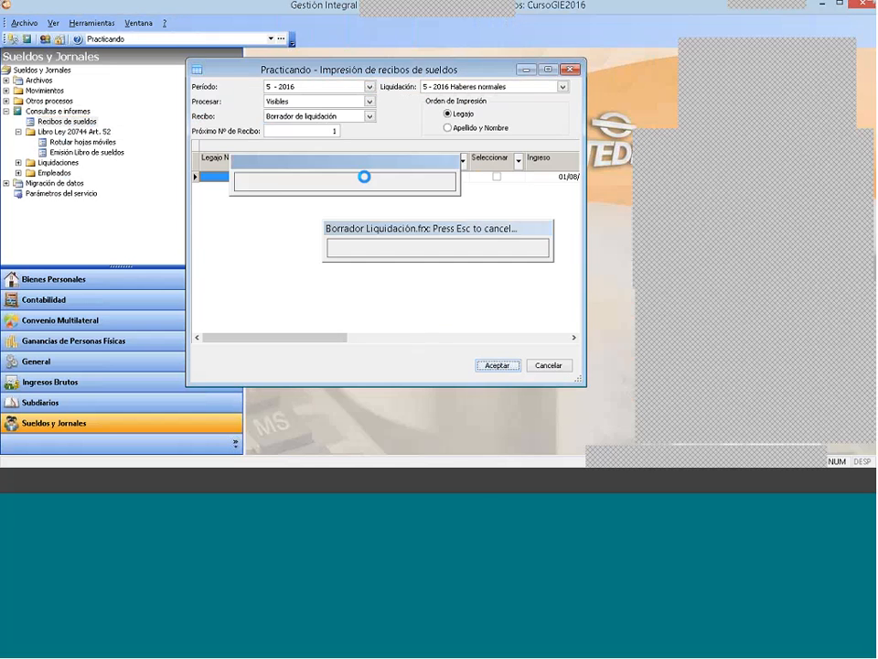
scroll(379, 160, down, 5)
drag(379, 160, 380, 129)
click(371, 38)
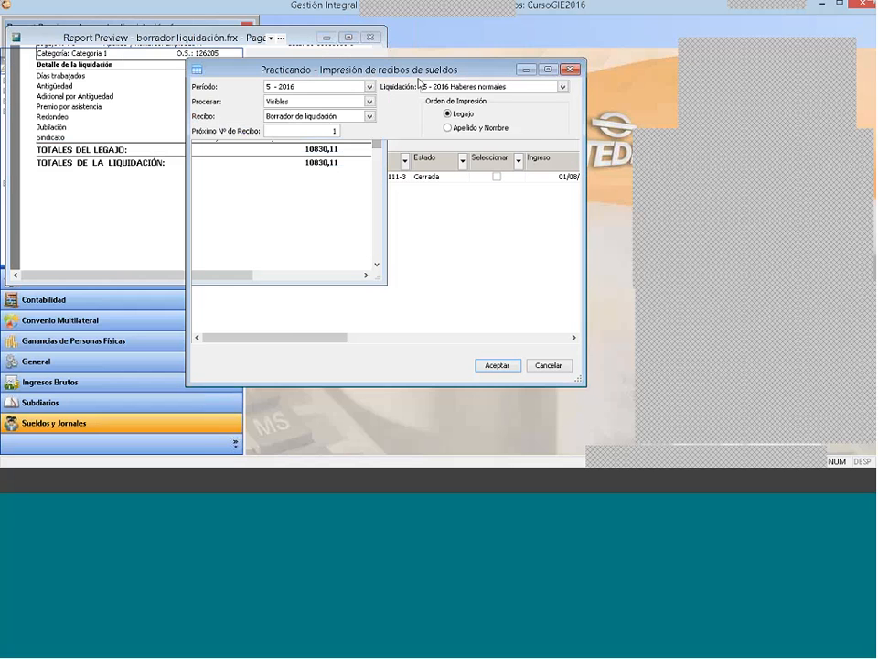
click(516, 96)
click(570, 69)
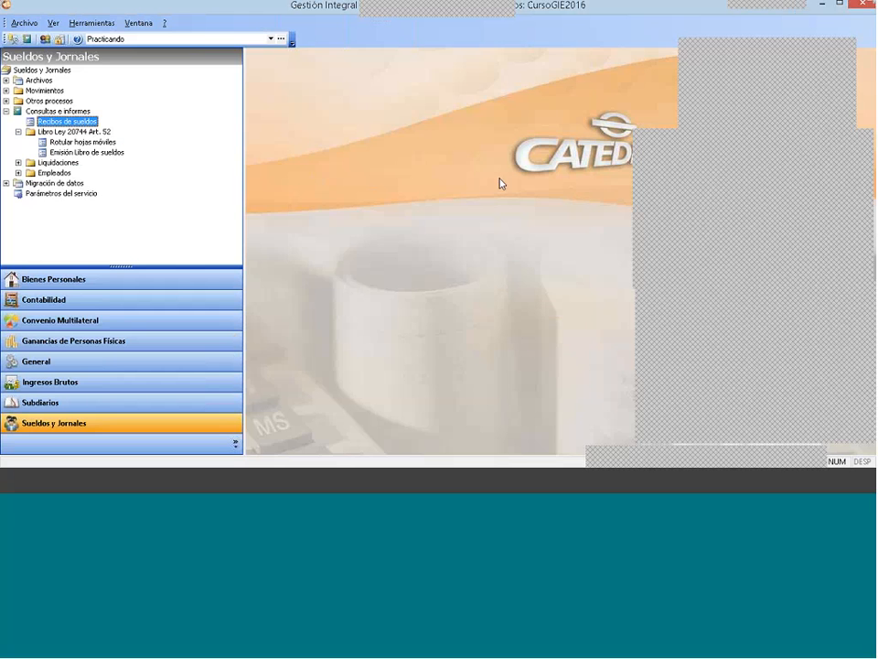
click(6, 111)
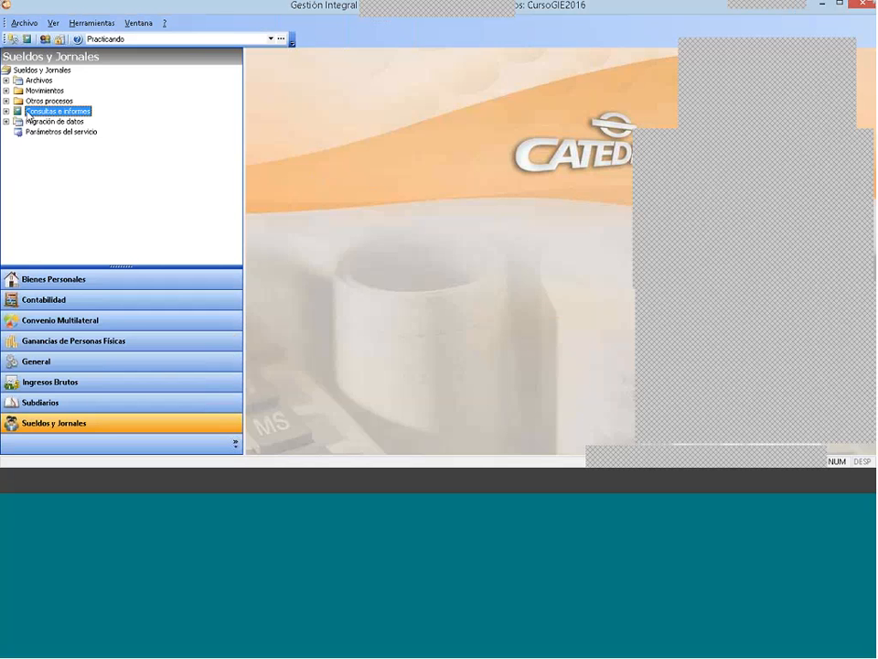
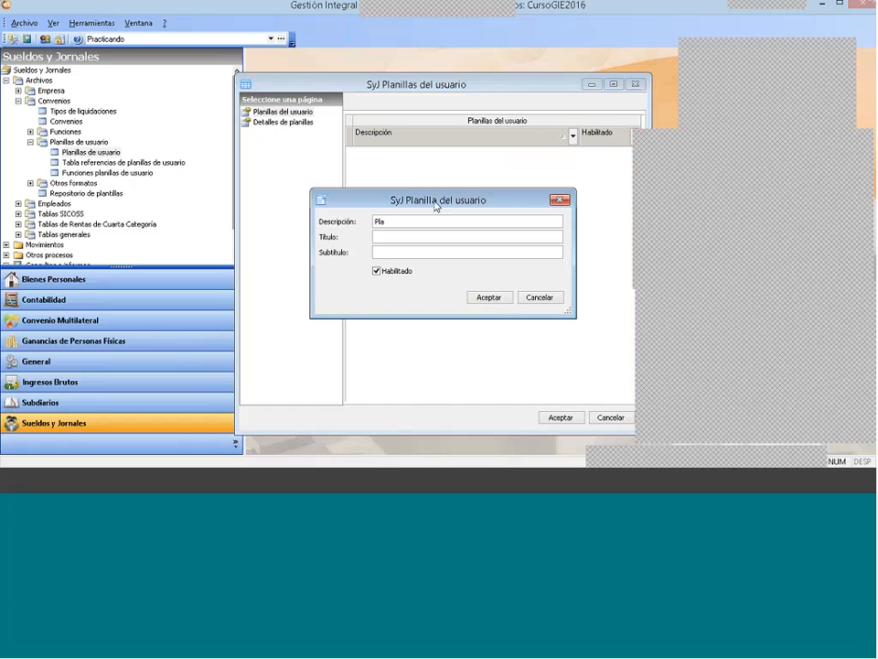
Step: Set the new user sheet's description to Planilla resumen de aportes y contribuciones and save it
text(nilla resumen de aportes y contribucio)
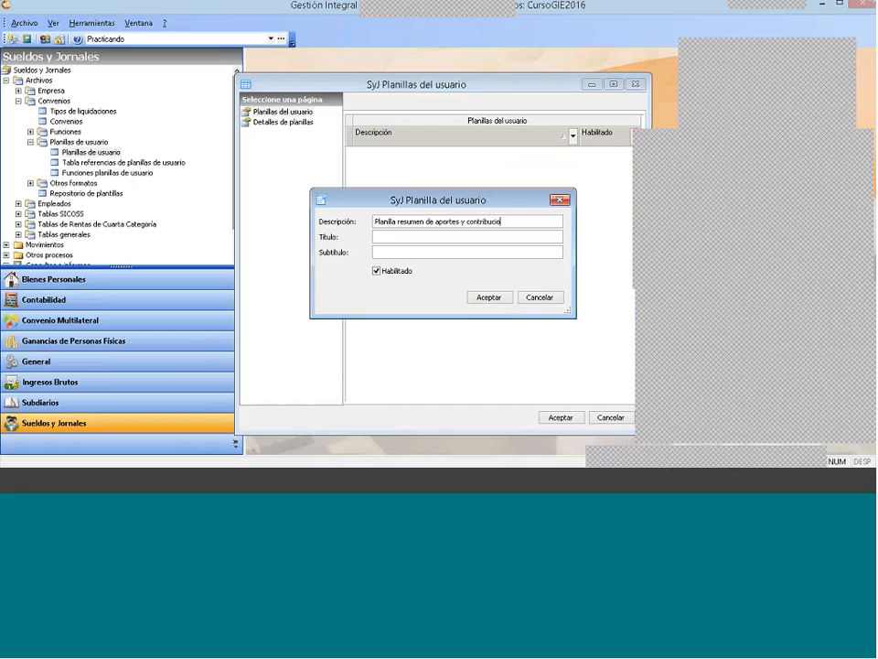
text(nes)
click(492, 297)
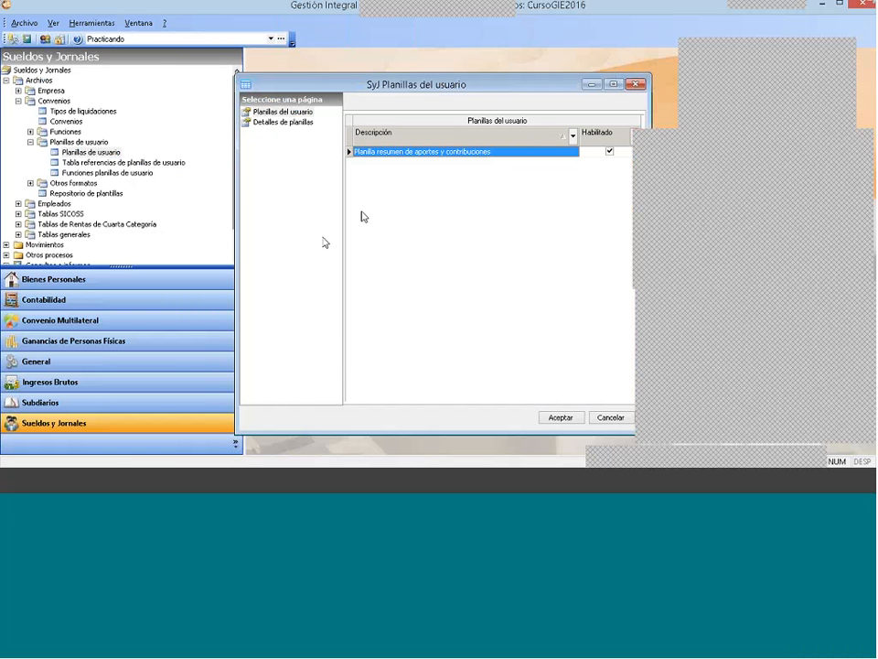
Step: Create a new entry in Detalles de planillas for this sheet and enter N° Legajo as its description
click(290, 125)
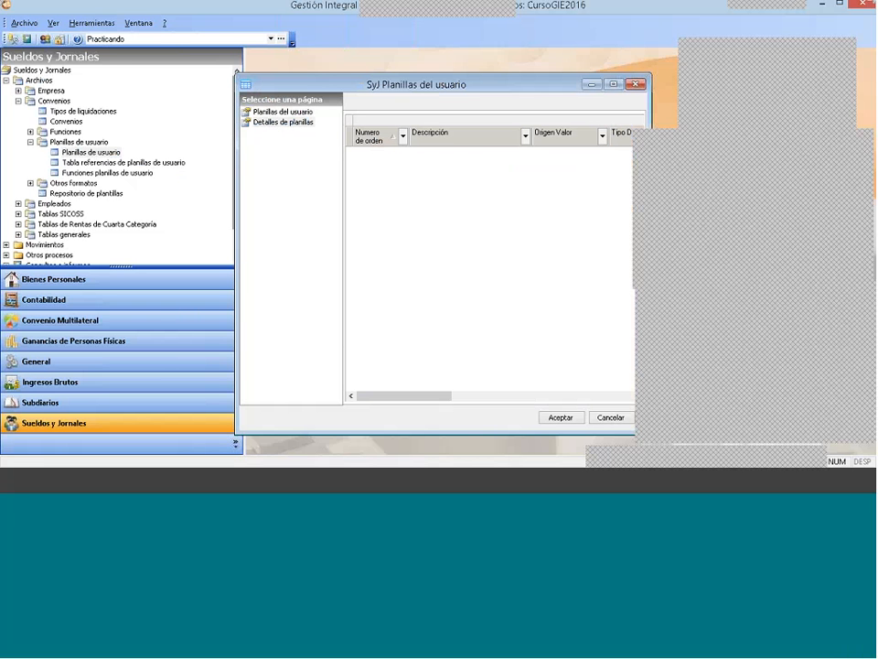
right_click(422, 170)
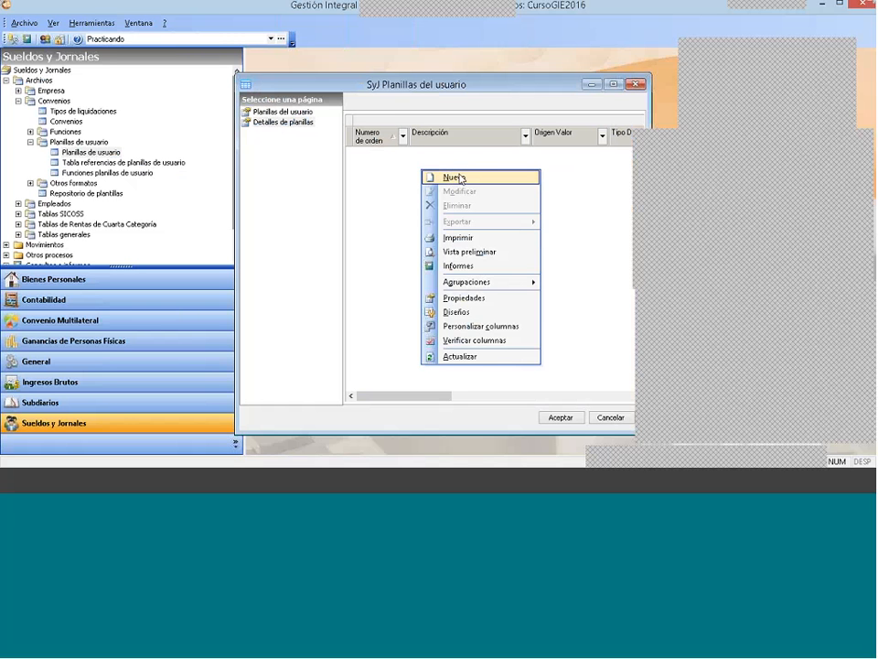
click(462, 178)
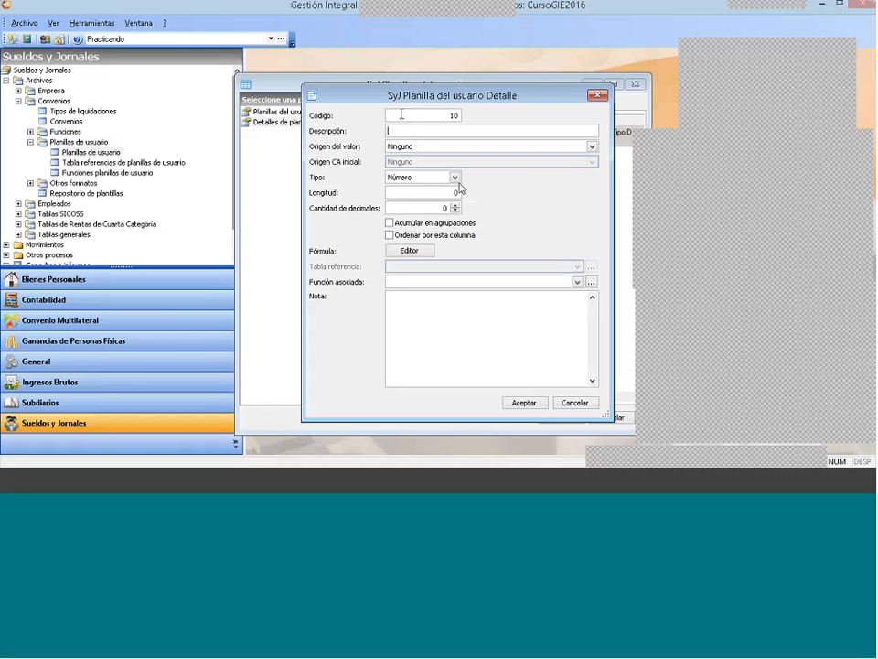
click(417, 114)
click(444, 114)
double_click(451, 114)
click(407, 131)
text(N° Legajo)
Step: Set the N° Legajo detail's Origen del valor to Tabla referencia and keep its Tipo as Número
click(412, 149)
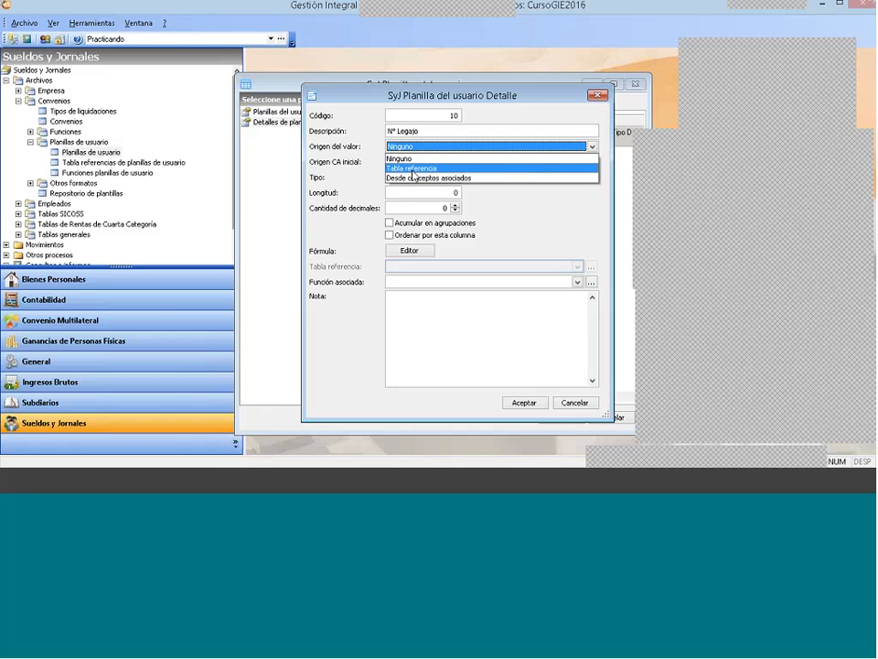
click(412, 170)
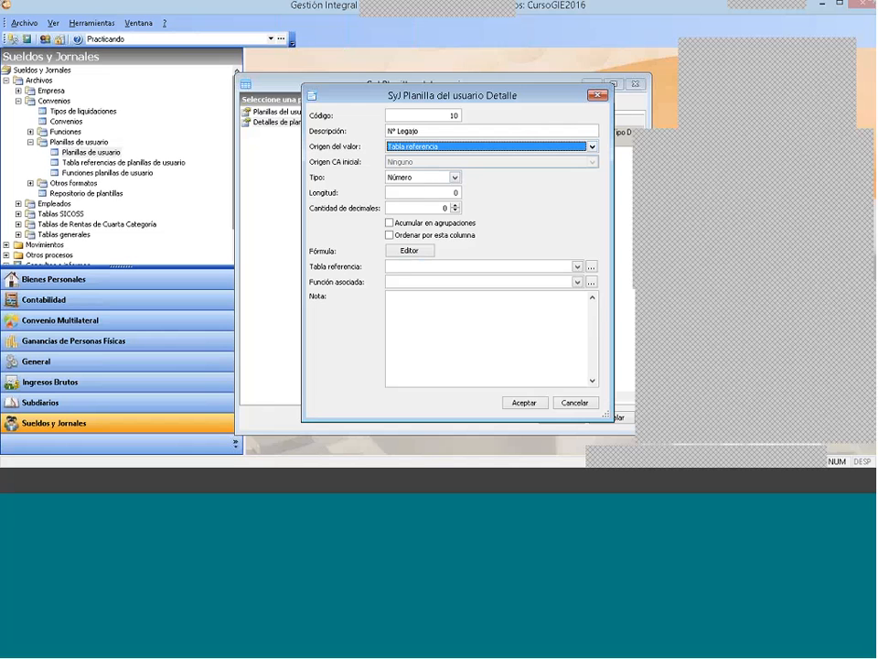
click(430, 177)
click(439, 195)
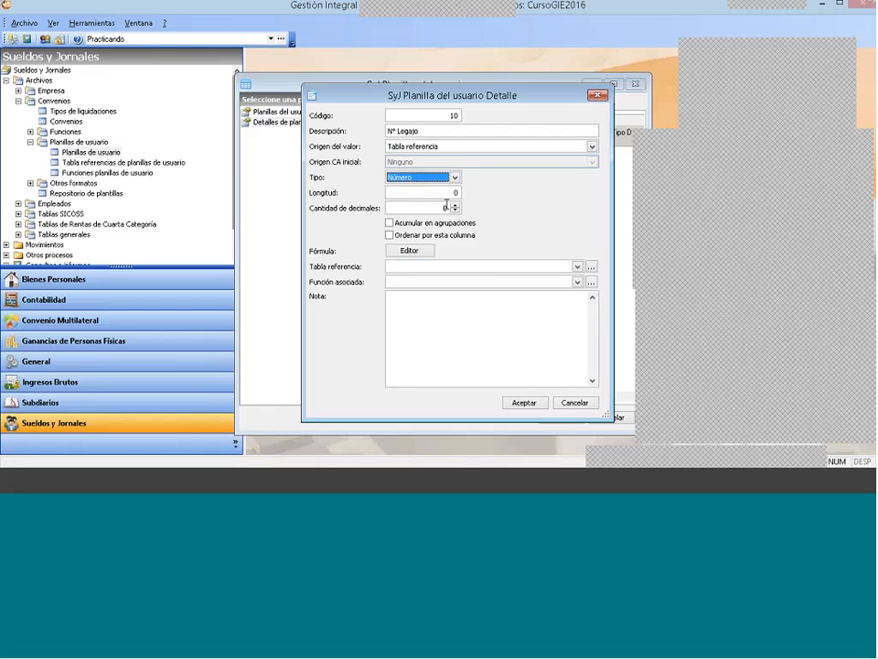
Step: Set the Longitud of the N° Legajo detail to 10
key(Tab)
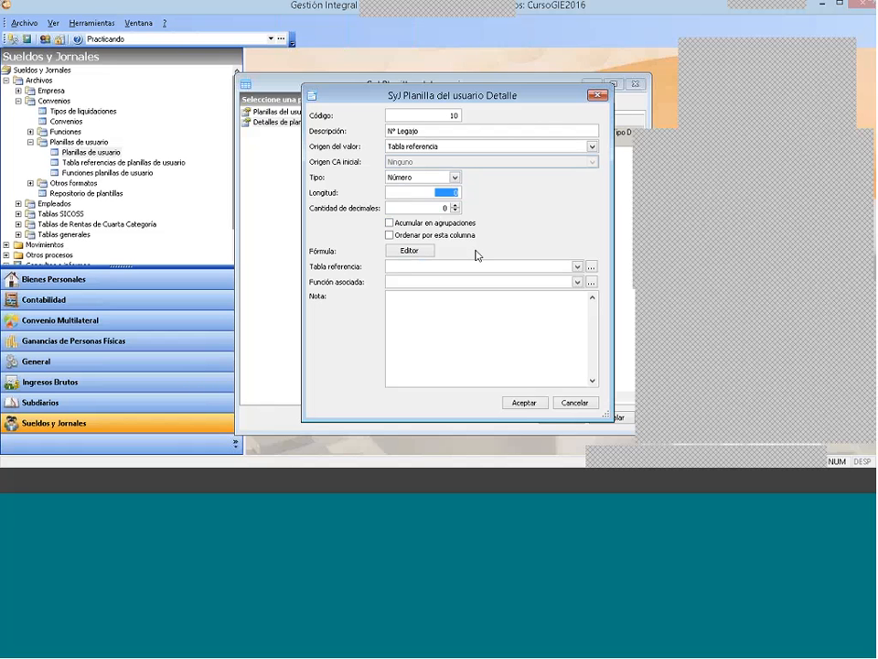
text(10)
key(Tab)
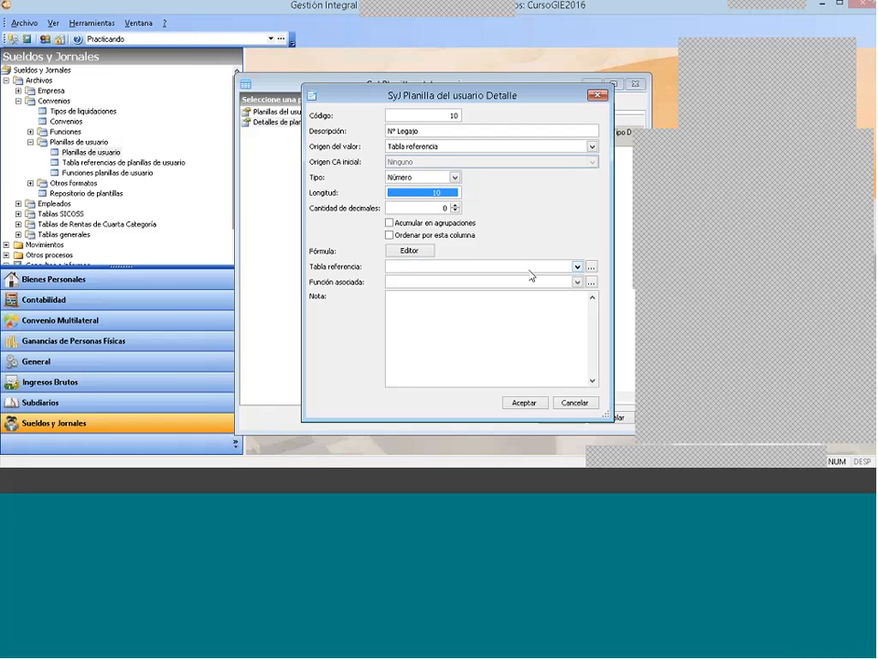
click(530, 270)
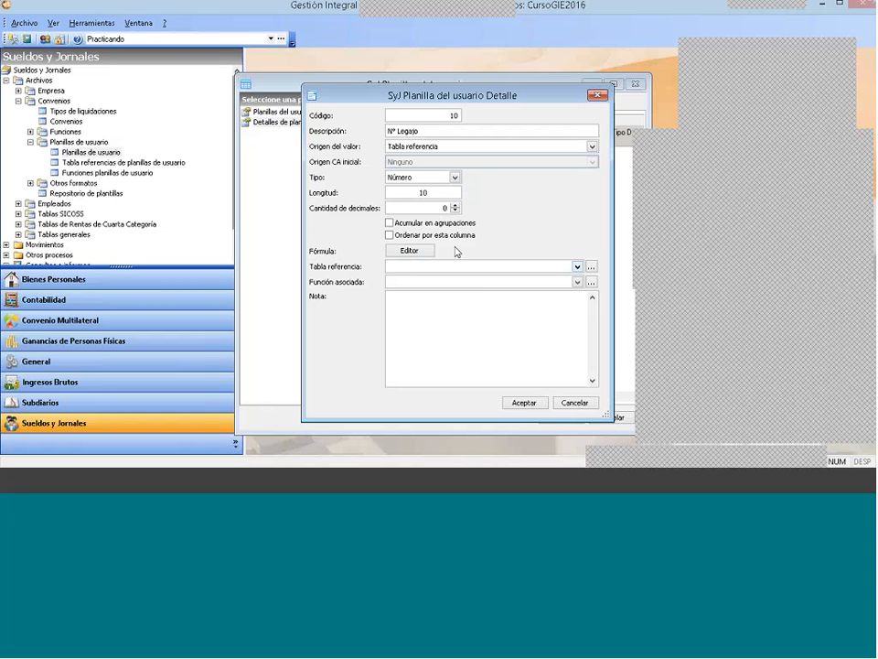
double_click(452, 194)
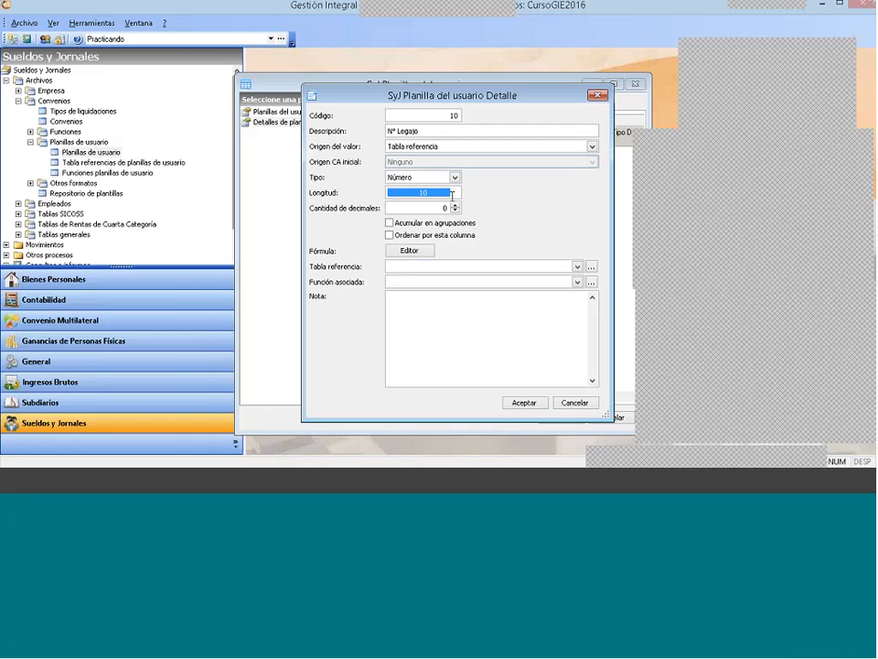
text(10)
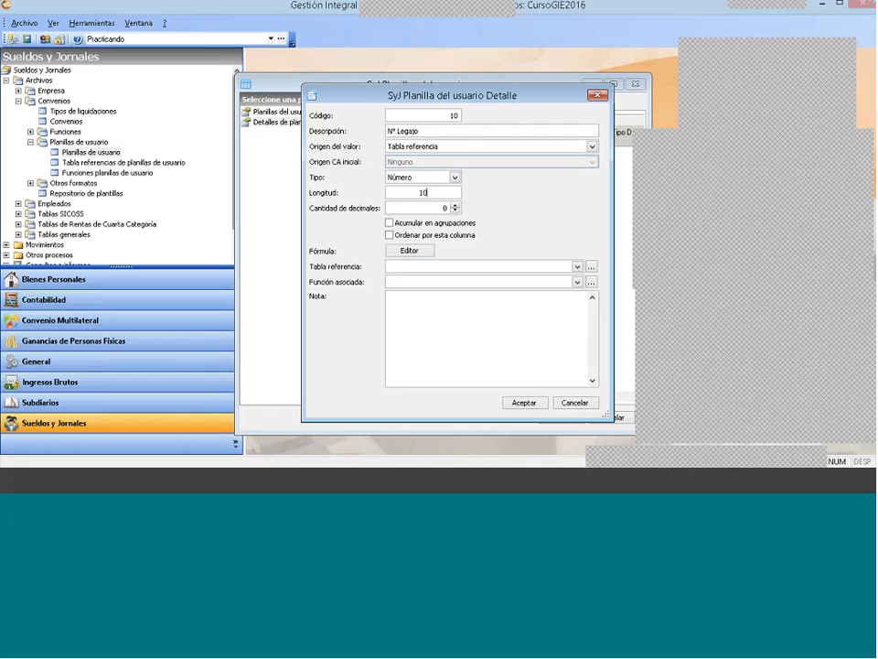
key(BackSpace)
key(BackSpace)
text(10)
Step: Assign Empleado Legajo as the Tabla referencia of the N° Legajo detail
click(405, 267)
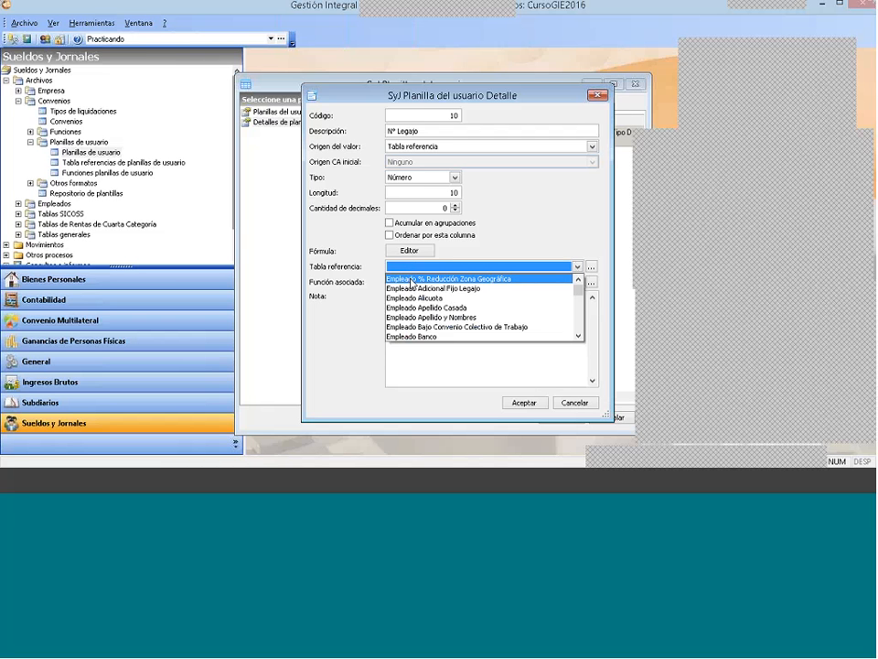
click(578, 336)
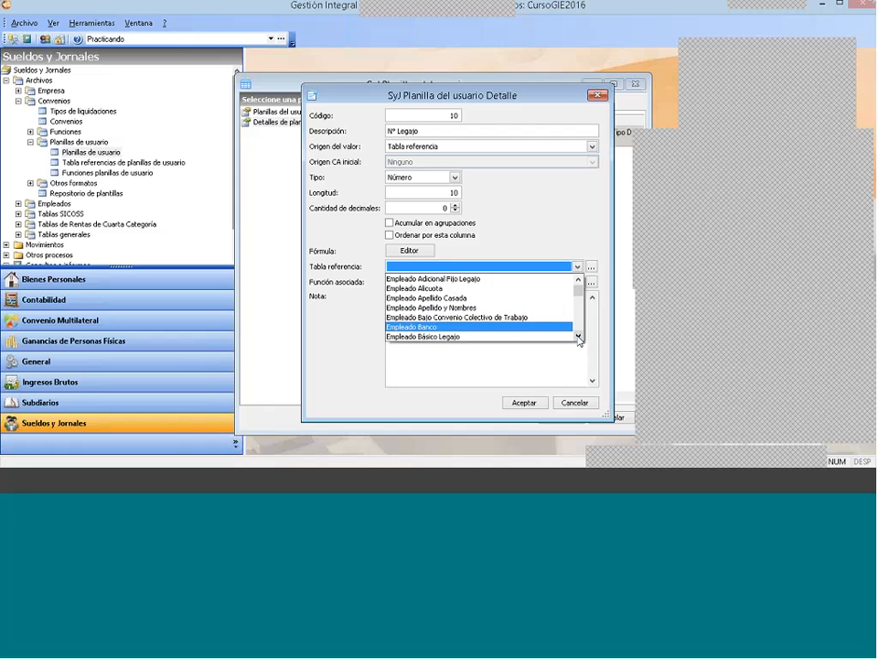
click(578, 336)
click(578, 336)
click(578, 336)
click(578, 337)
click(578, 337)
click(578, 336)
drag(578, 338, 578, 338)
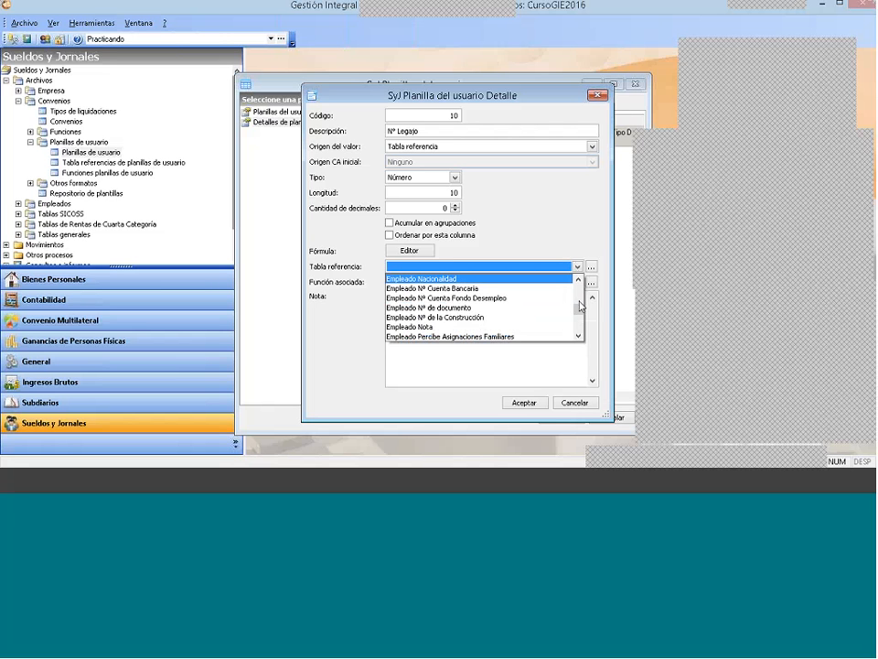
drag(577, 310, 578, 338)
click(577, 335)
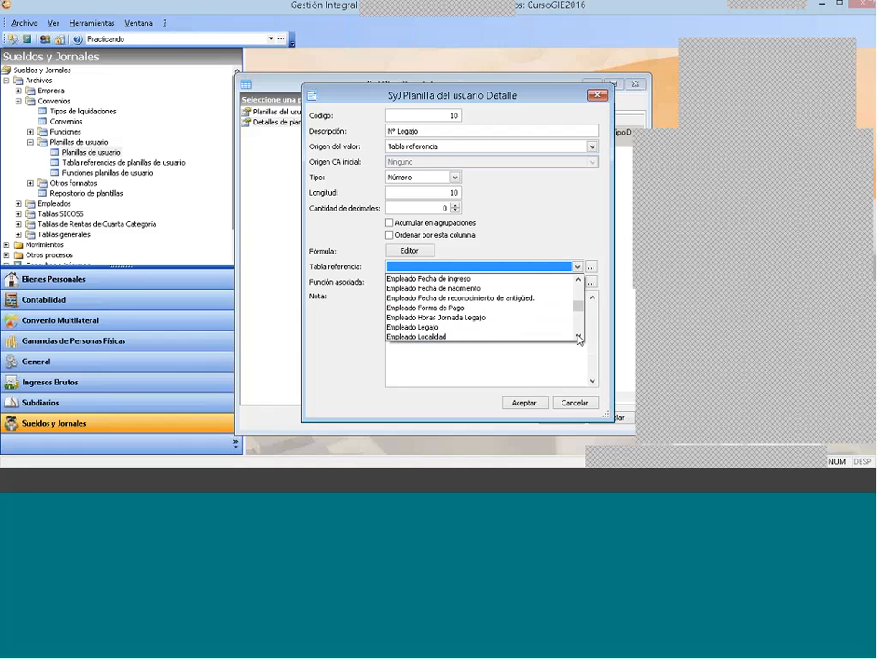
click(476, 327)
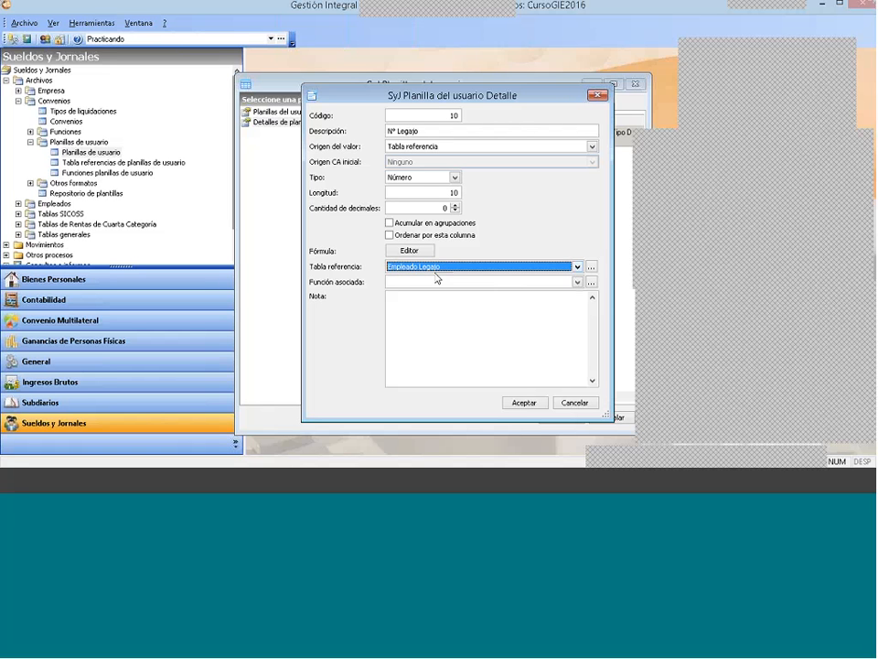
Step: Open the user sheet reference tables and examine the employee fields, their attributes and their data types
click(592, 268)
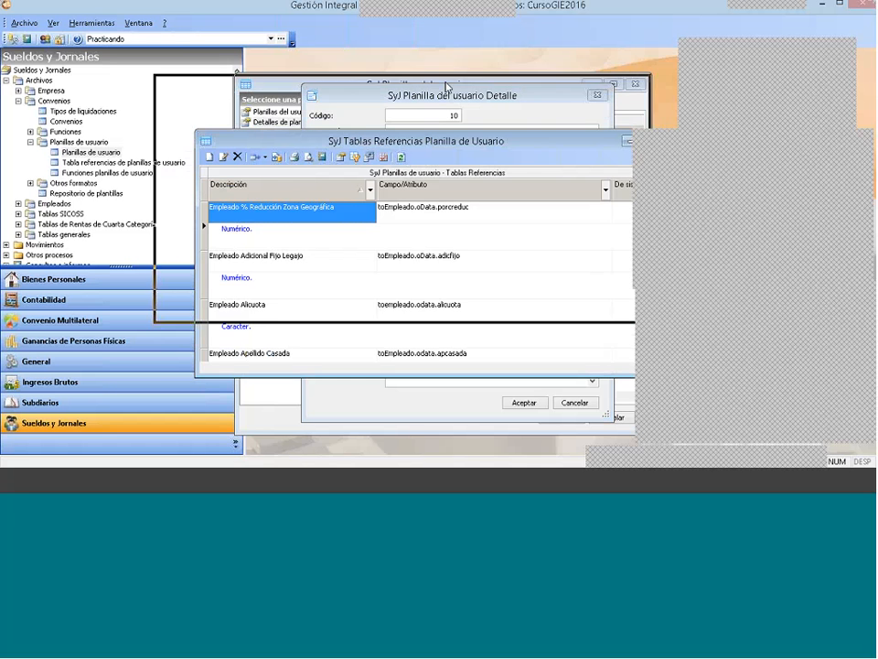
drag(637, 127, 636, 153)
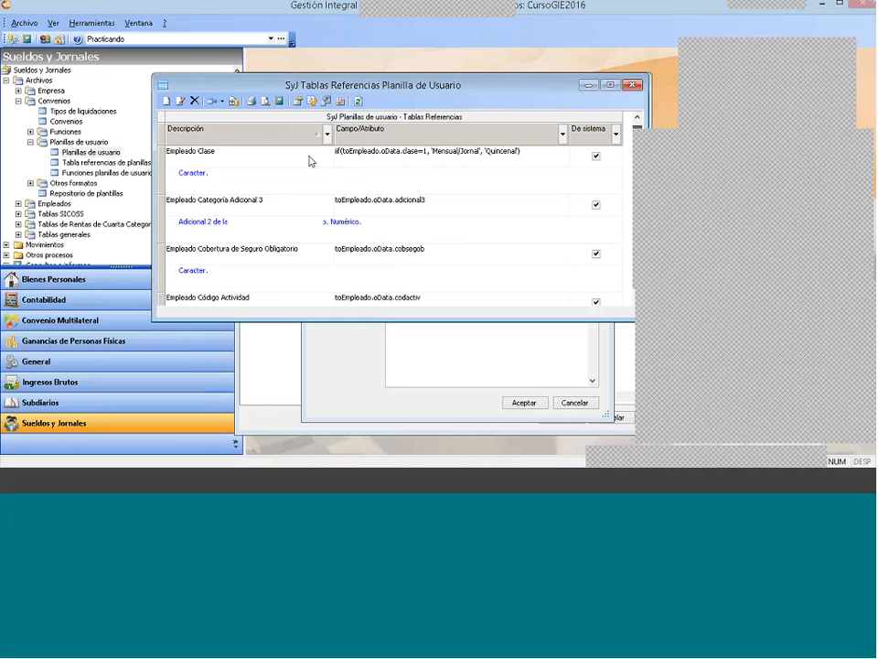
click(197, 203)
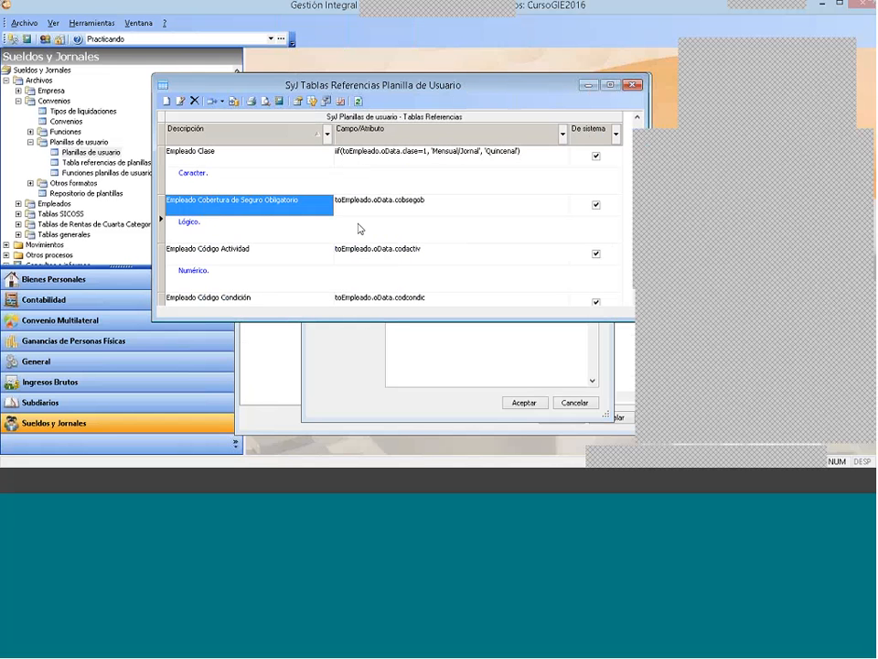
key(Down)
key(Down)
key(Down)
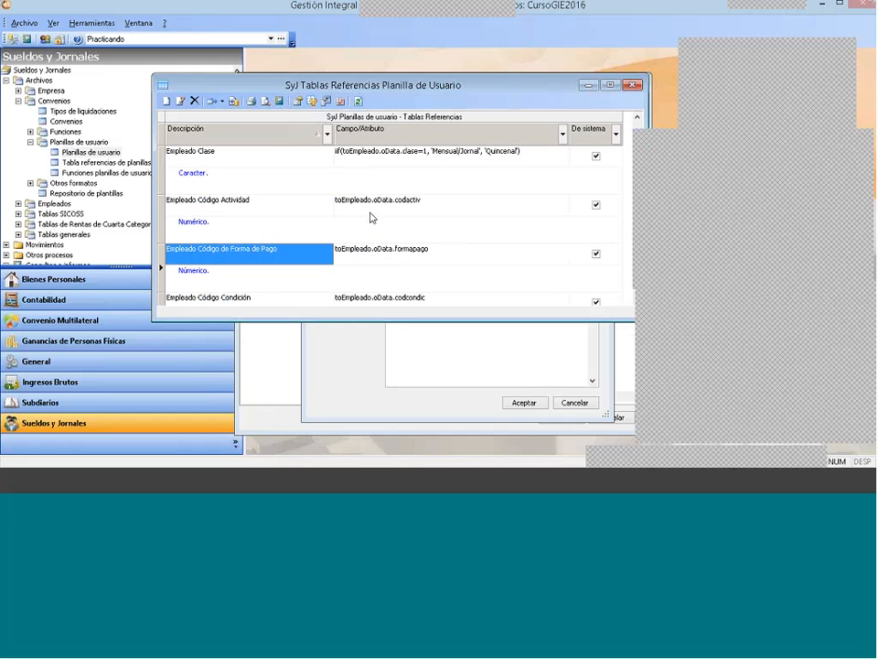
key(Down)
key(Down)
key(Down)
key(Down)
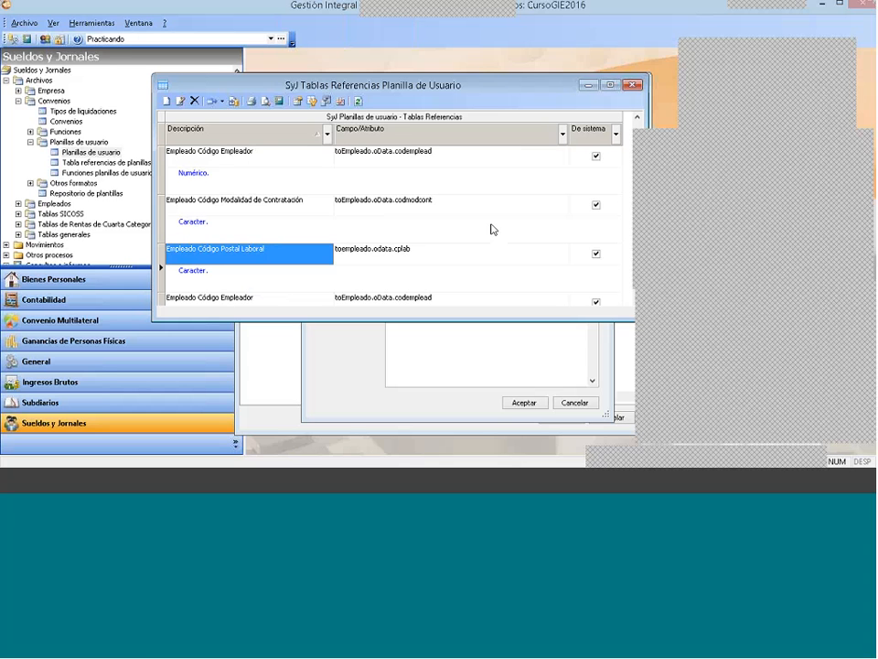
key(Down)
key(Down)
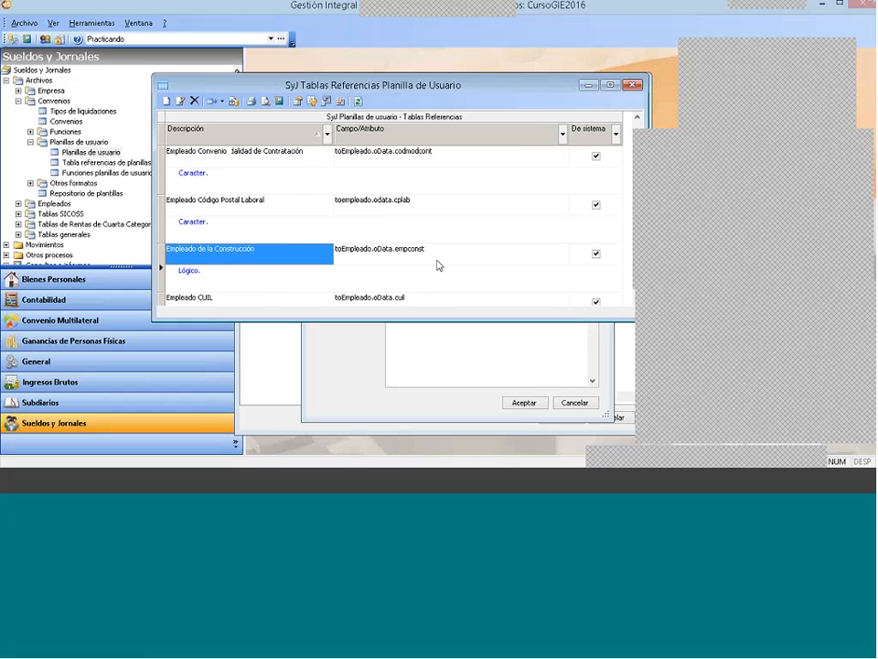
key(Down)
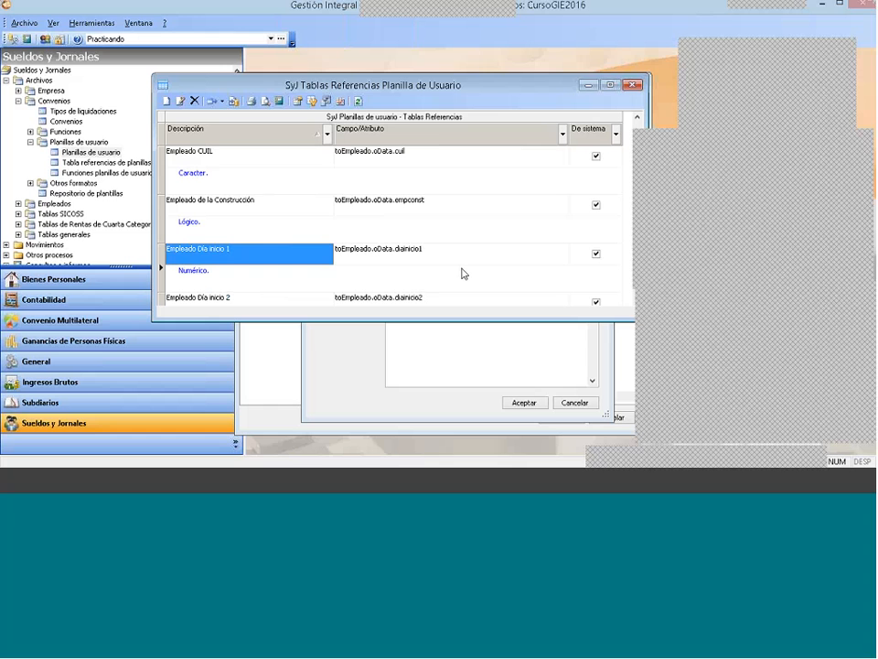
key(Up)
key(Up)
key(Up)
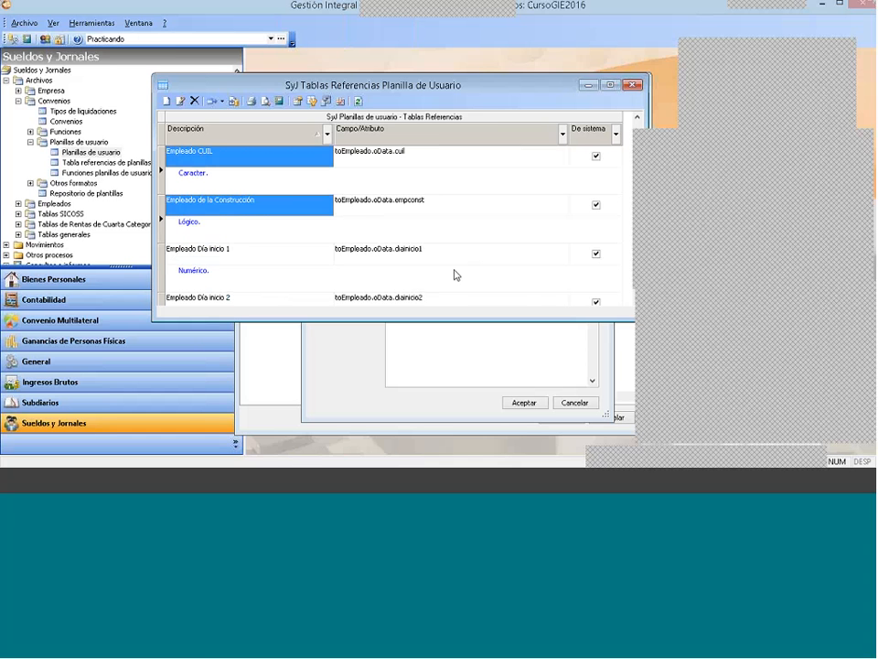
scroll(522, 284, down, 1)
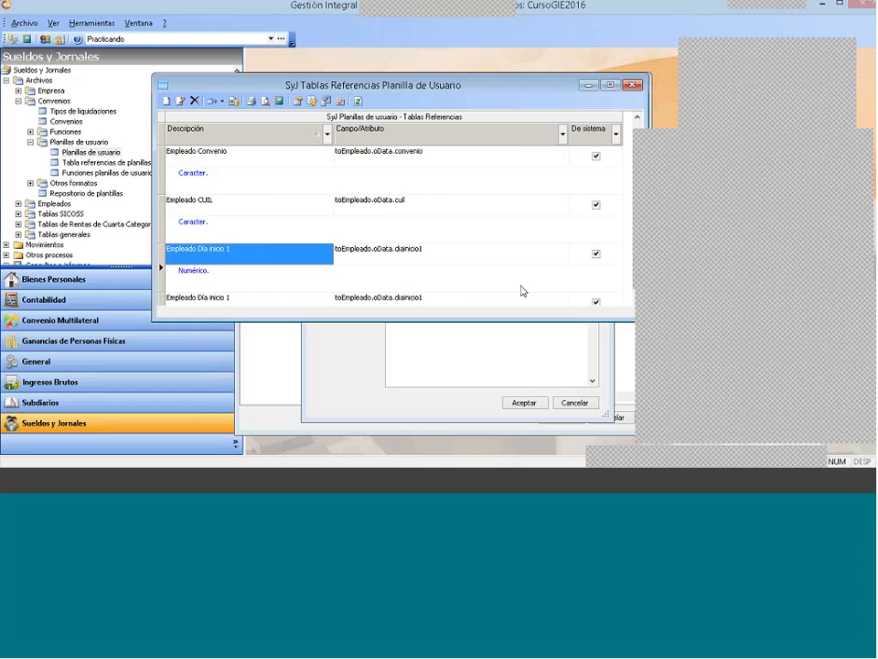
scroll(523, 286, up, 1)
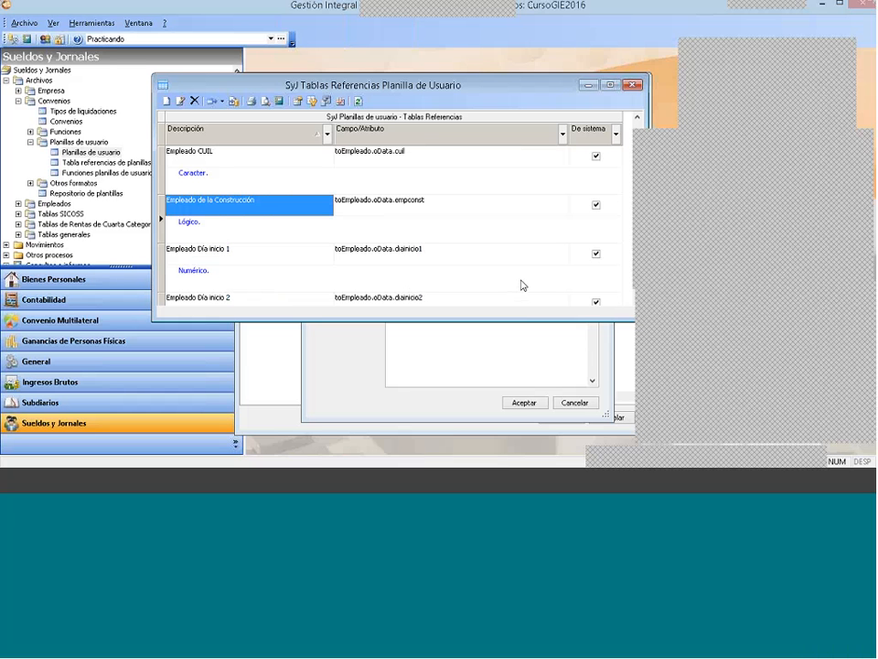
key(Down)
key(Down)
key(Down)
key(Down)
key(Down)
key(Down)
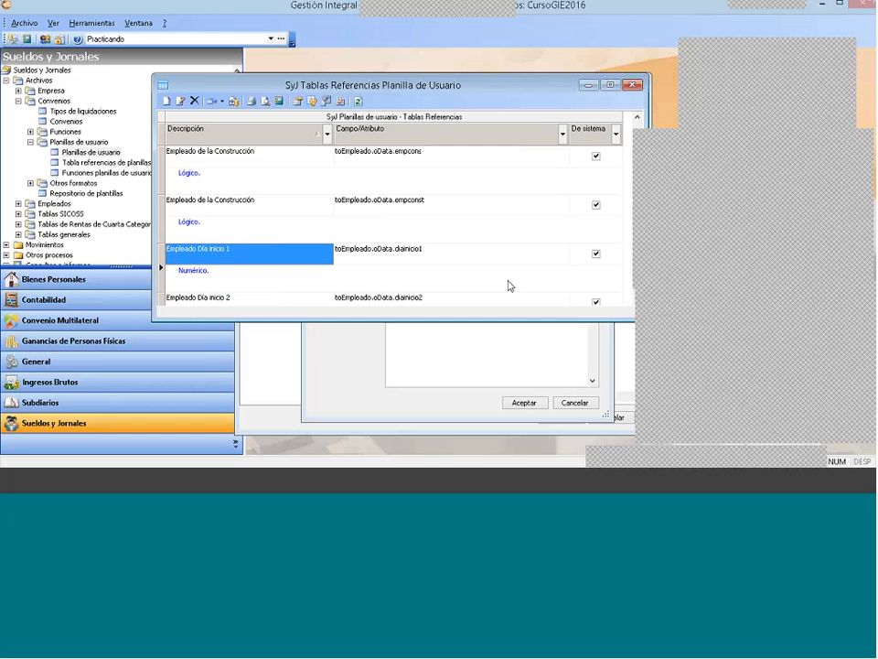
key(Down)
key(Down)
key(Down)
key(Down)
key(Down)
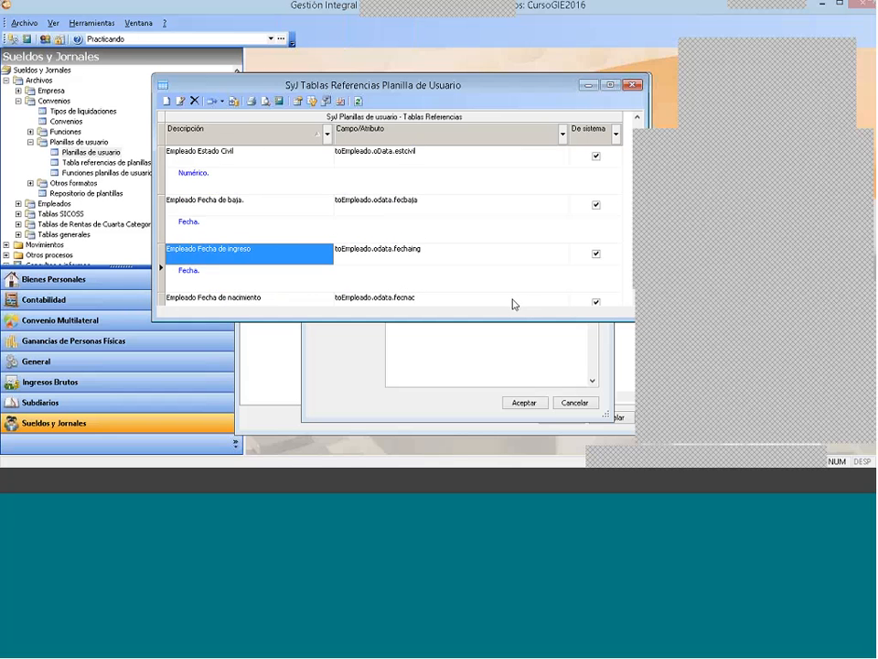
key(Down)
key(Down)
key(Down)
key(Down)
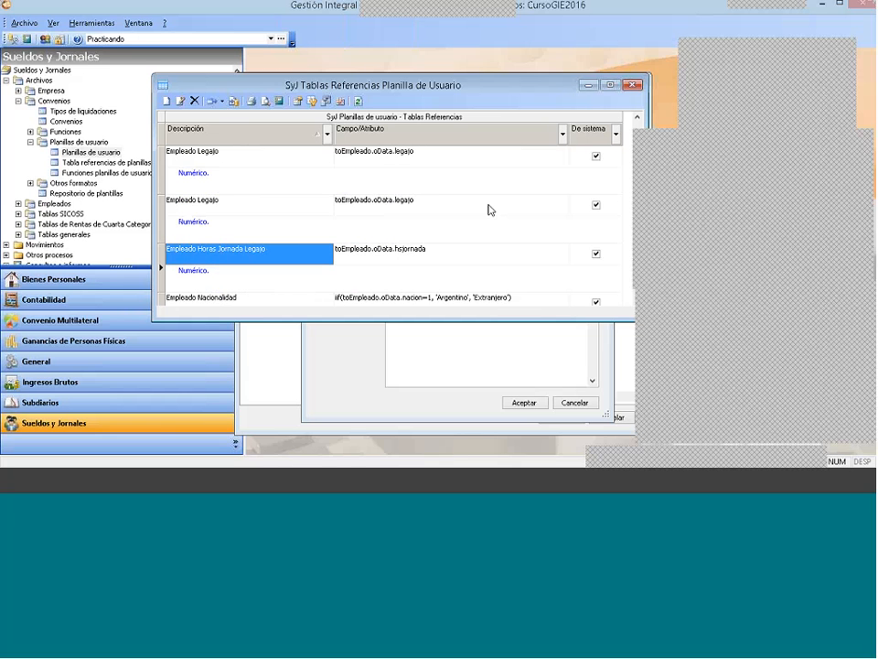
Step: Close the reference tables list and save the N° Legajo detail
click(631, 85)
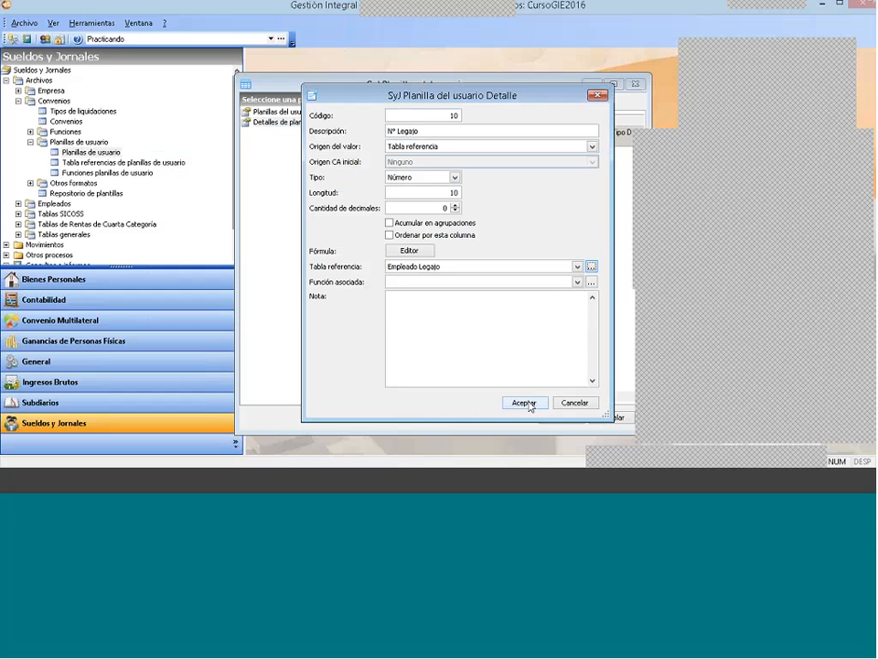
click(443, 308)
click(522, 403)
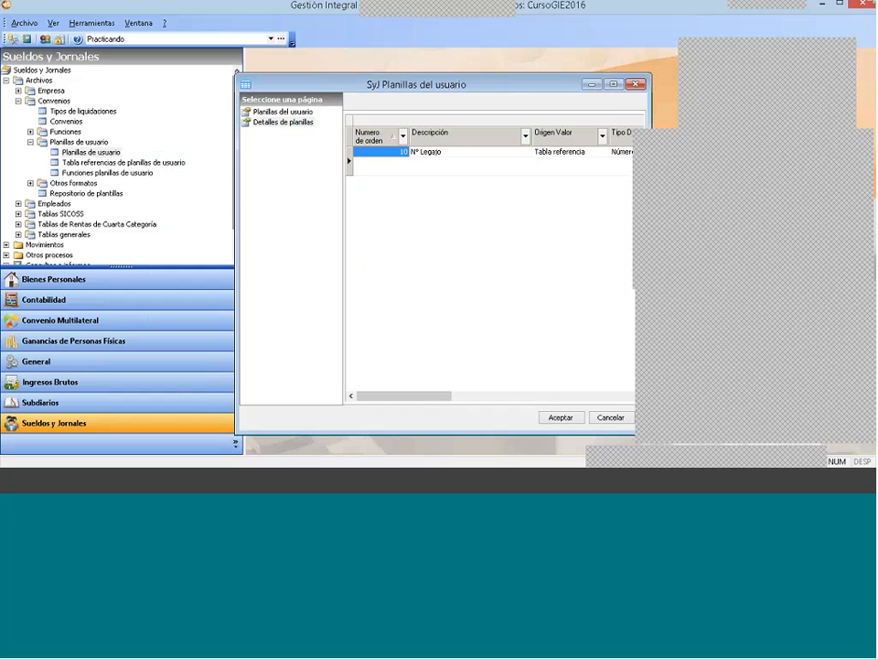
Step: Add a sheet detail described as Nombre y Apellido with Tabla referencia as its Origen del valor
right_click(413, 186)
click(428, 193)
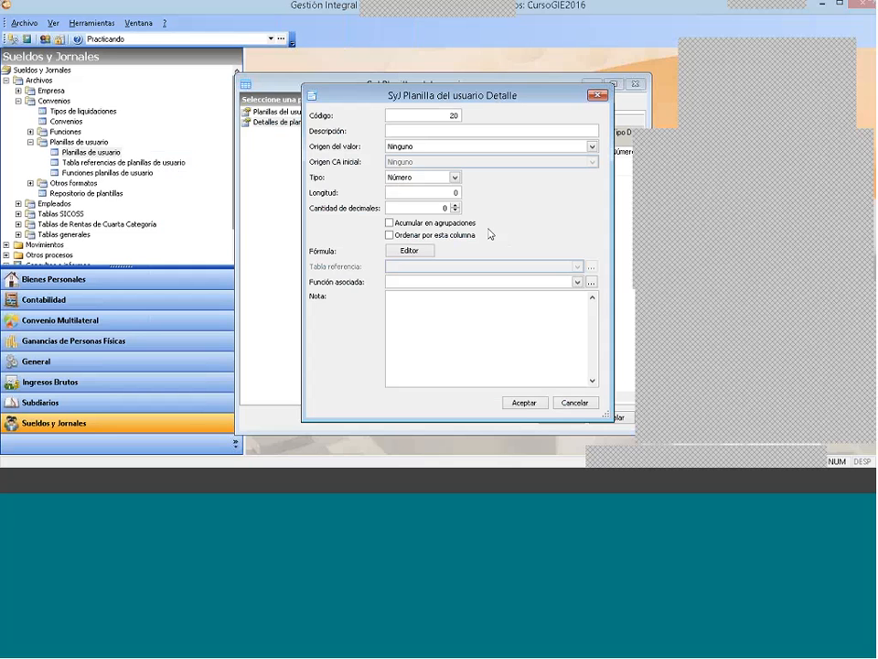
text(Nombre y Apellido)
click(418, 147)
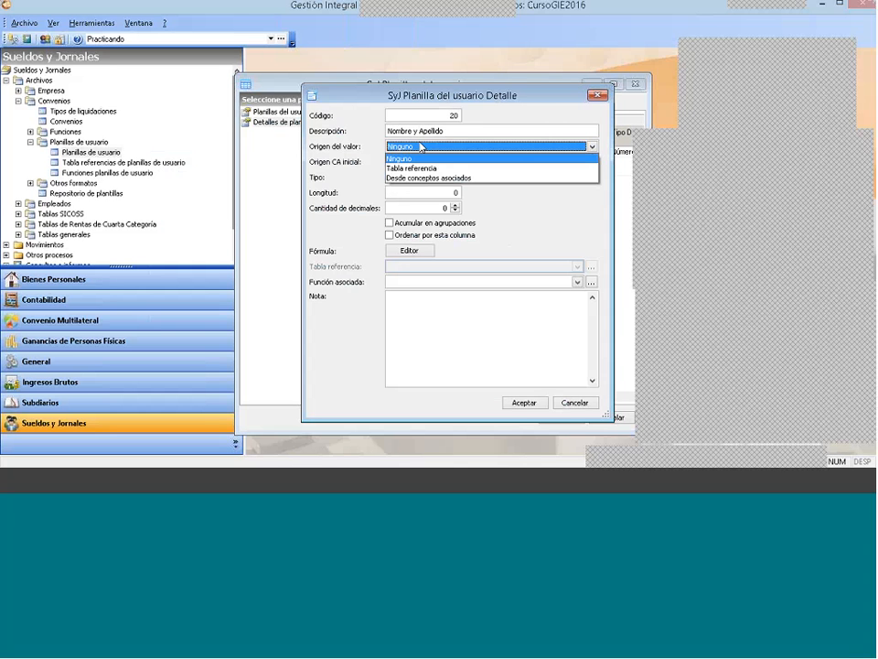
click(407, 169)
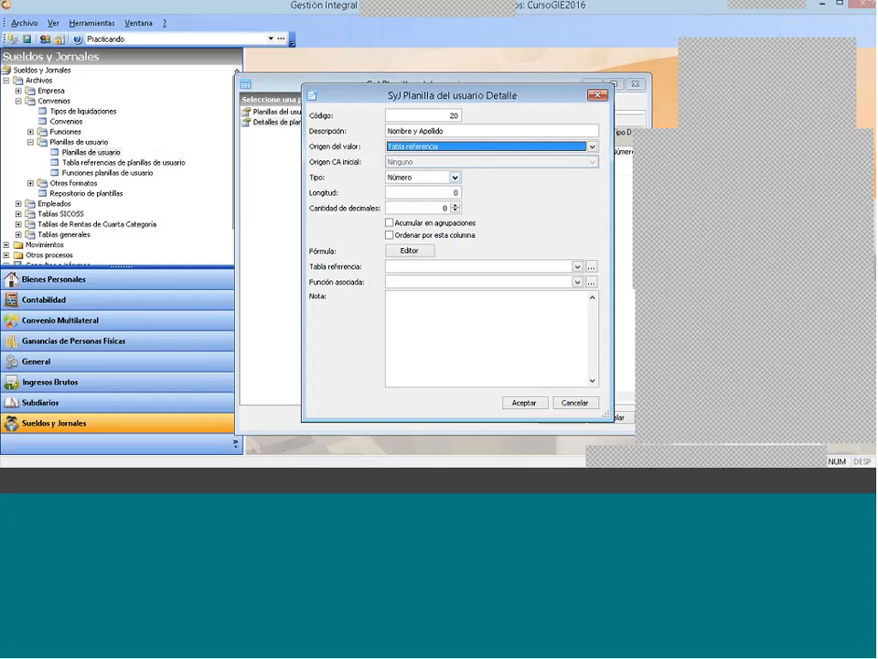
Step: Set the Nombre y Apellido detail's Tipo to Texto and its Longitud to 10
click(424, 177)
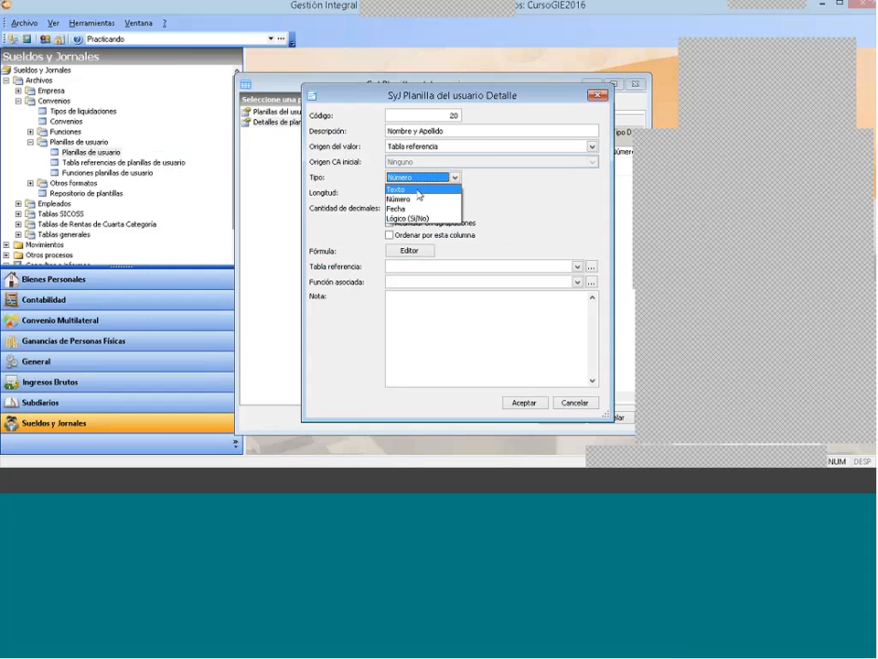
click(418, 191)
key(Tab)
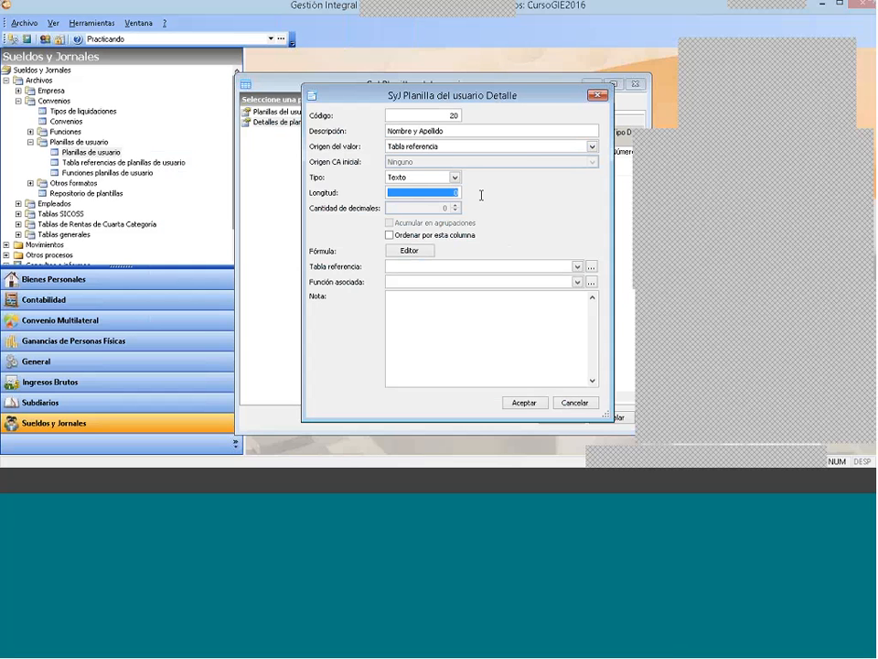
text(1)
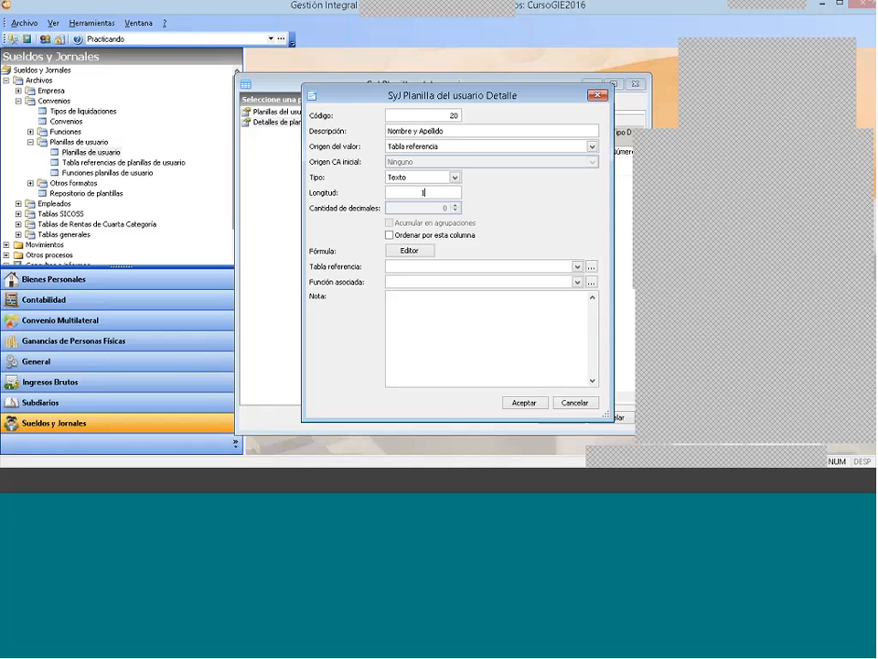
text(0)
Step: Assign Empleado Apellido y Nombres as the Tabla referencia of the Nombre y Apellido detail and save it
click(409, 266)
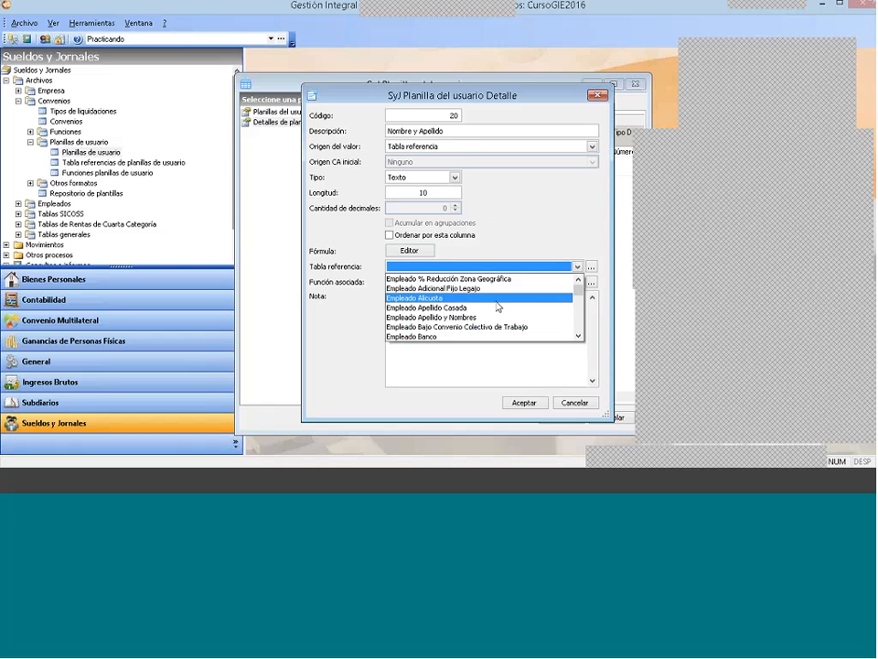
click(525, 317)
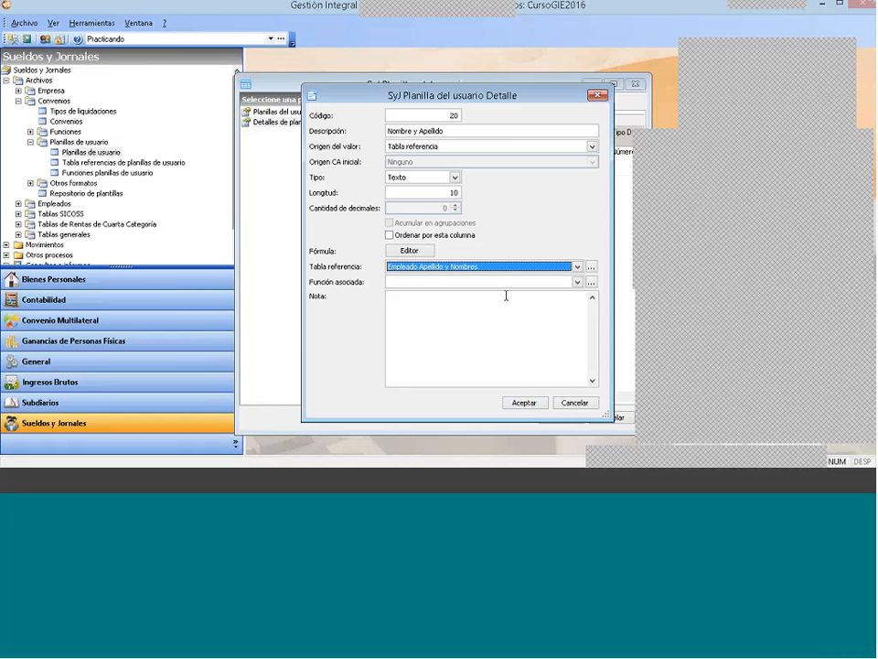
click(526, 404)
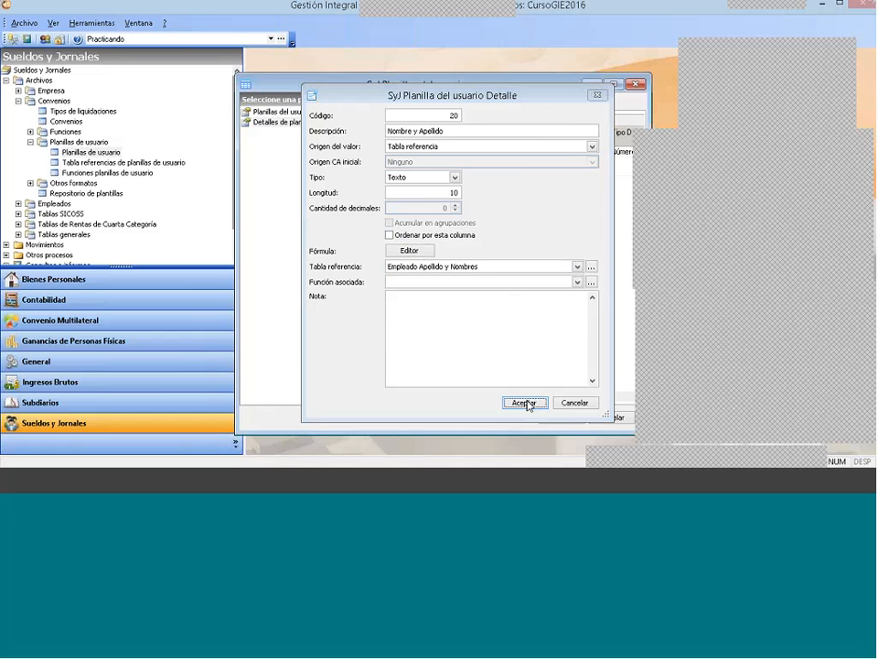
Step: Modify the N° Legajo detail to enable Ordenar por esta columna and save it
right_click(427, 151)
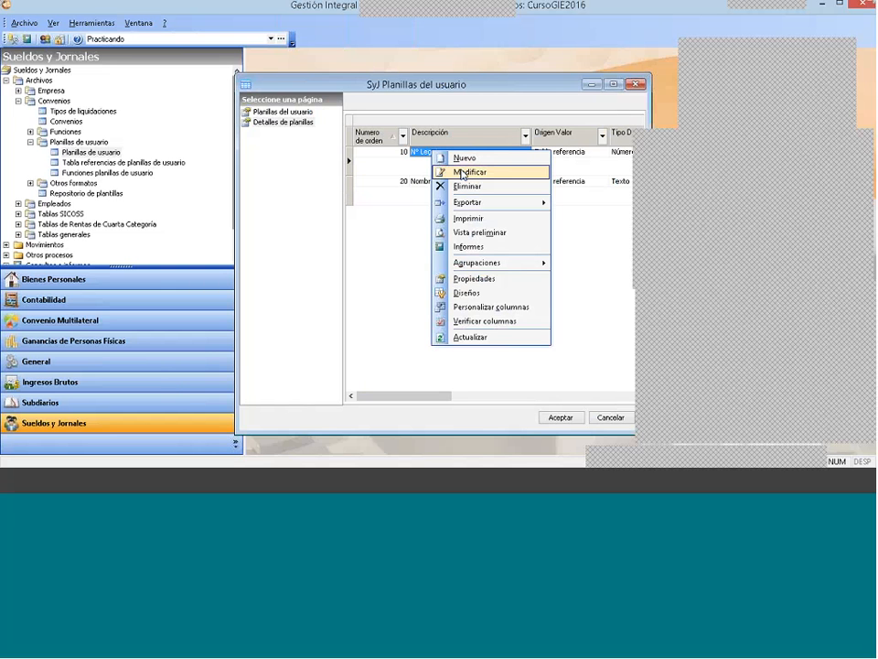
click(462, 173)
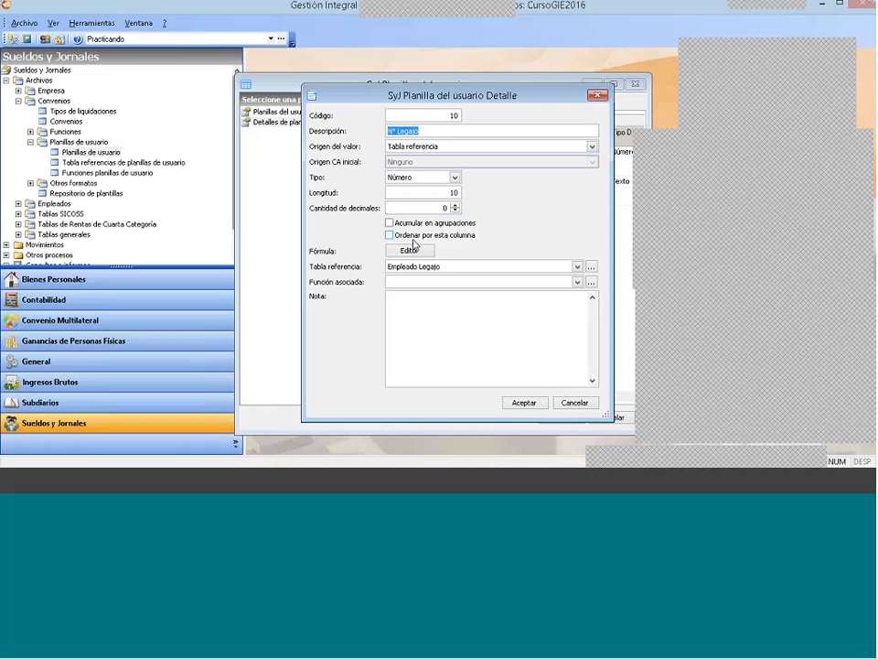
click(390, 236)
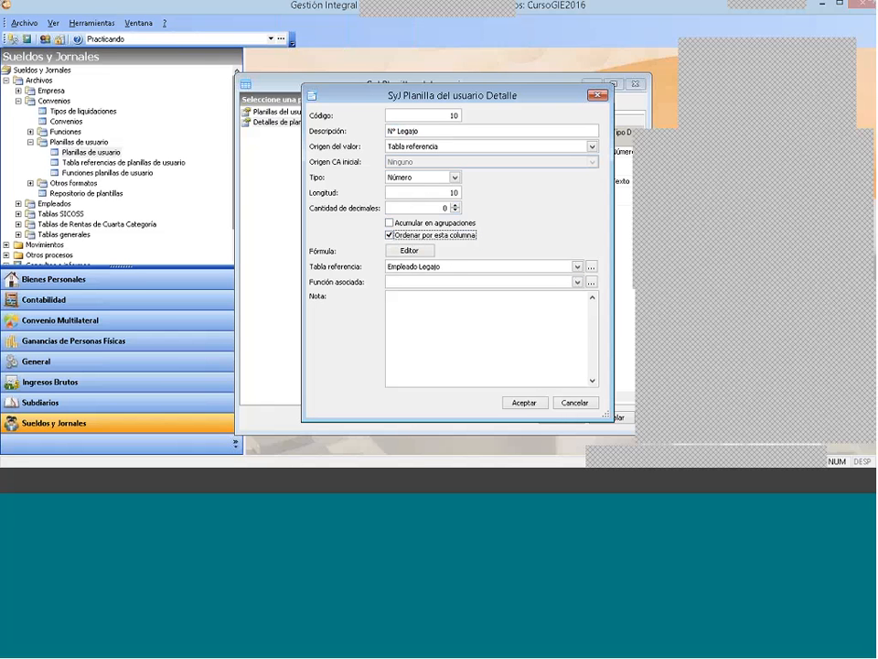
click(522, 401)
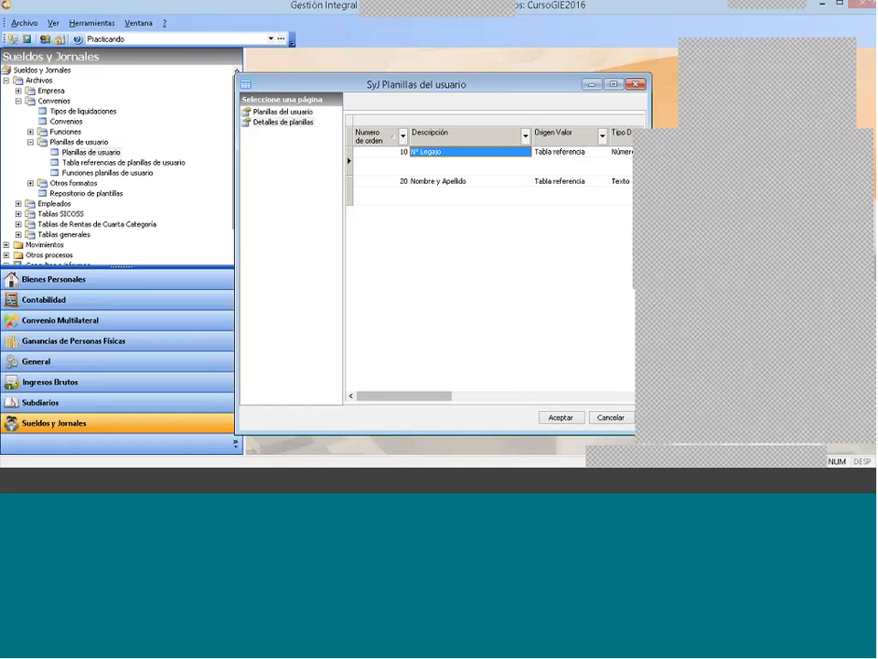
Step: Add another detail to the user sheet with the Descripción Remunerativo
right_click(434, 203)
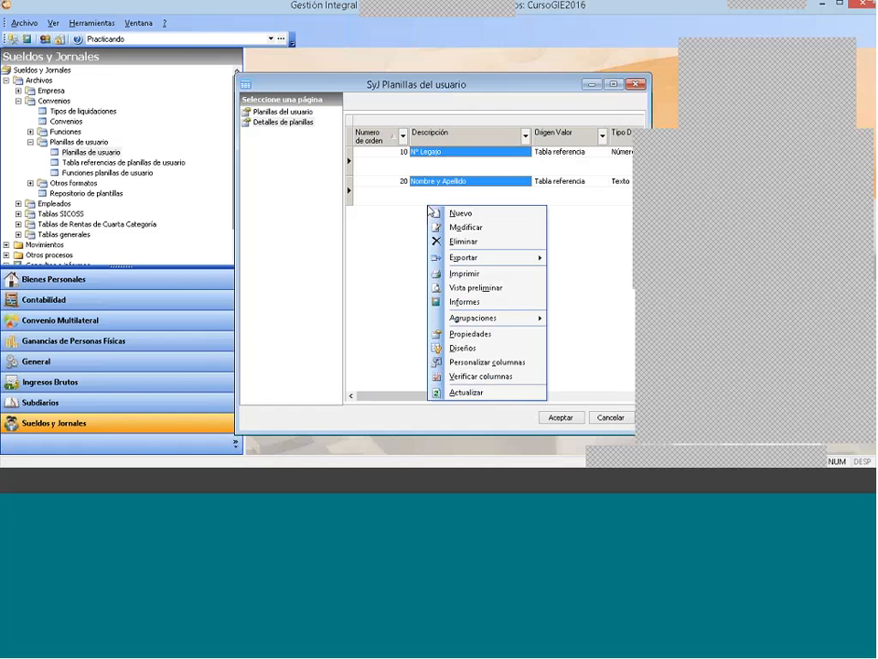
click(461, 213)
drag(497, 113, 523, 59)
double_click(455, 188)
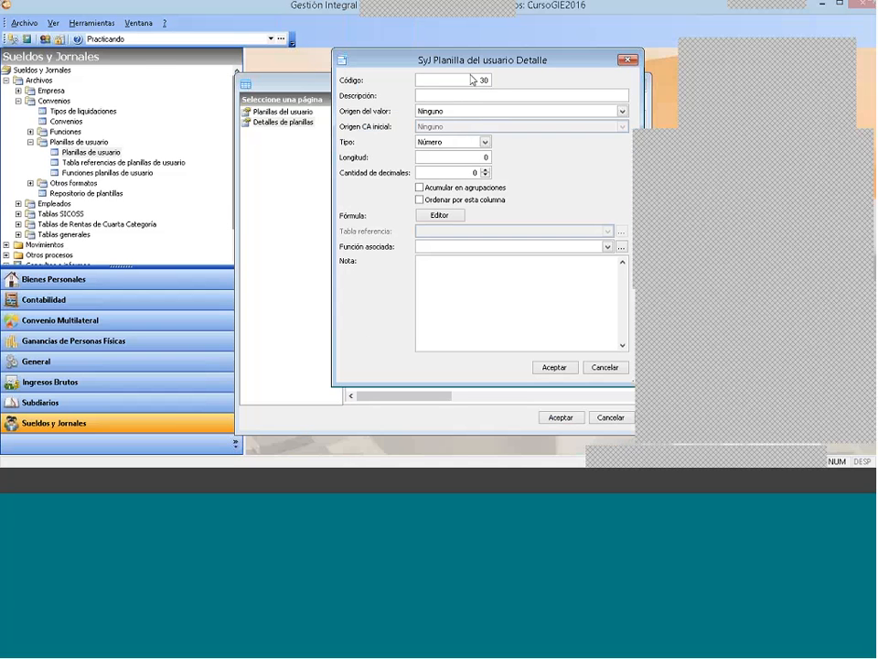
key(Tab)
drag(492, 62, 484, 181)
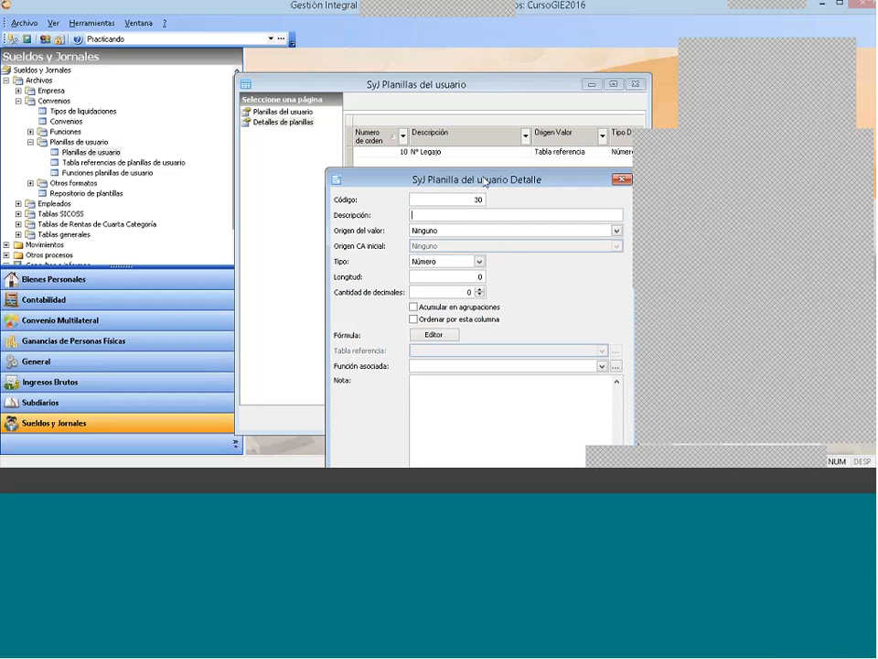
drag(484, 181, 487, 137)
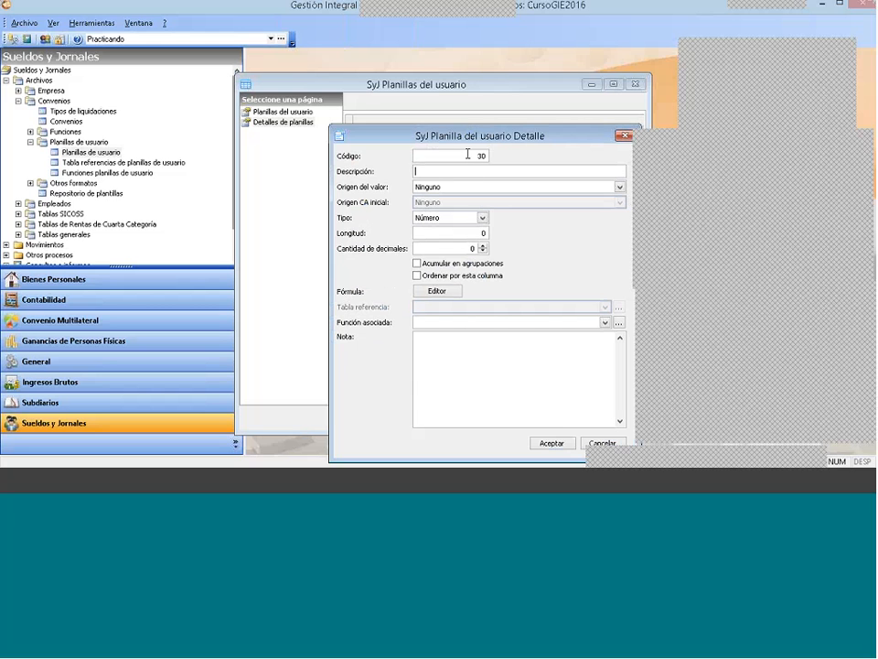
click(485, 158)
click(457, 172)
text(Remunerativo)
Step: Set Remunerativo's Origen del valor to Desde conceptos asociados and its Origen CA inicial to Rango de tipos de conceptos
click(455, 185)
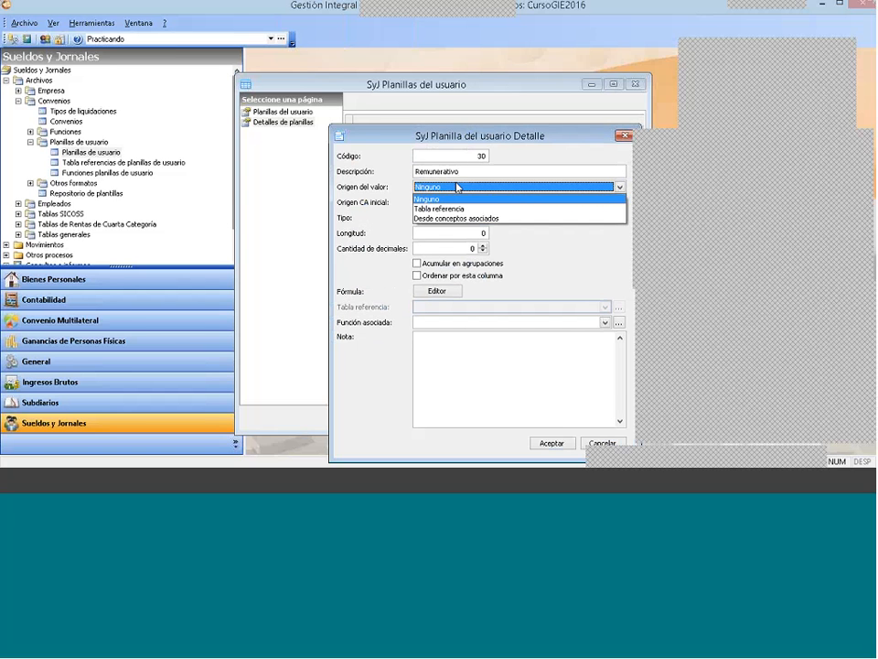
click(451, 220)
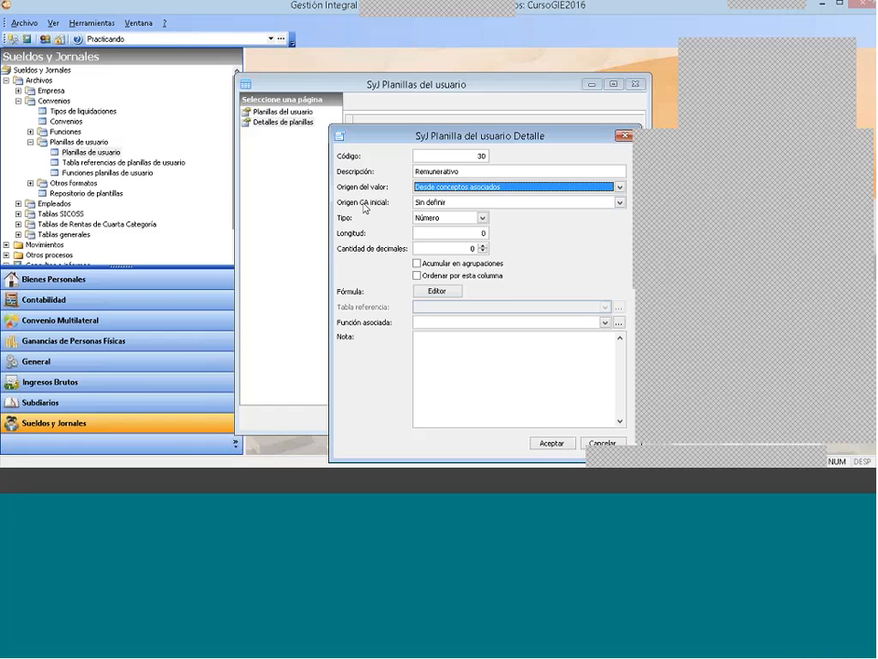
click(464, 203)
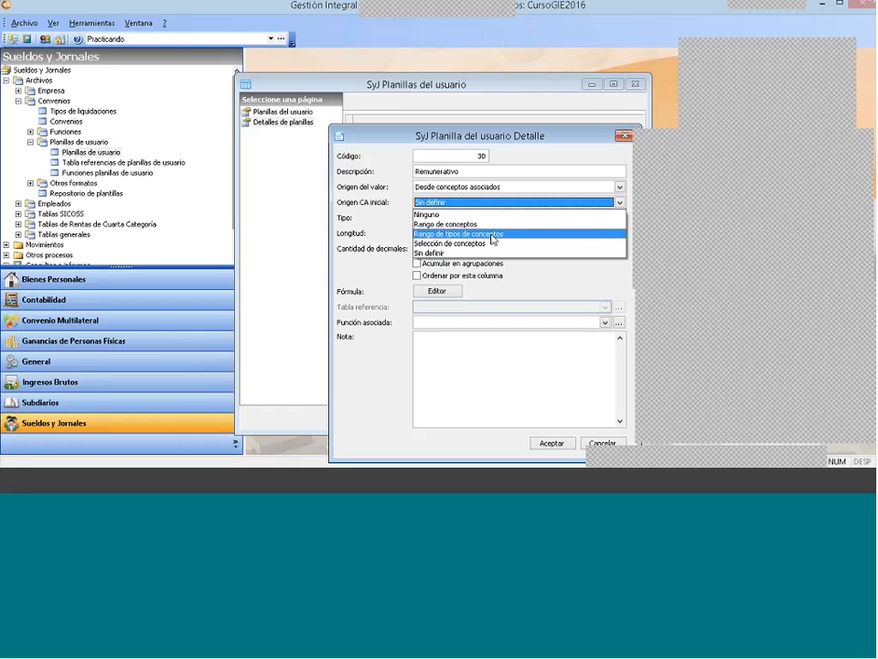
click(443, 234)
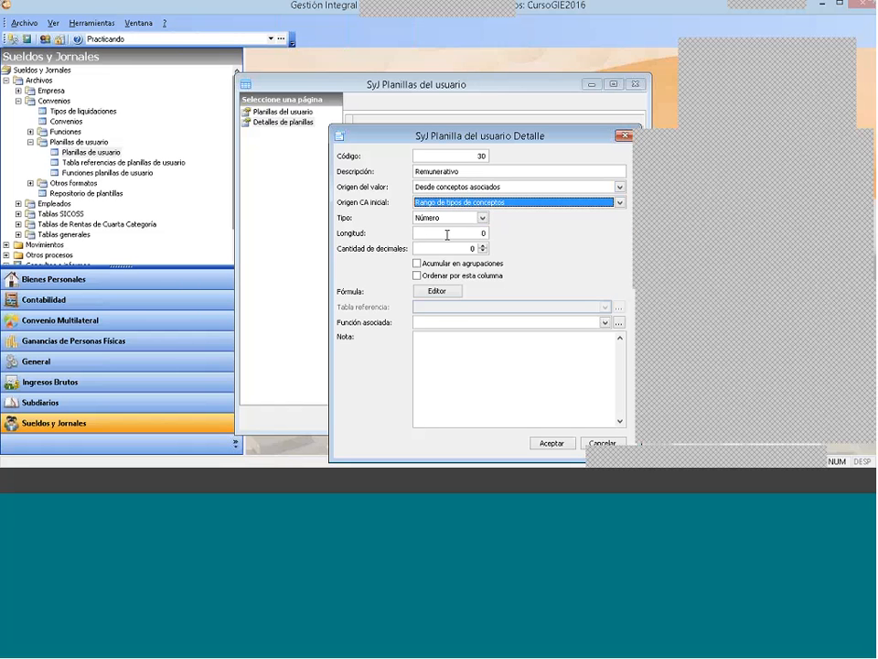
Step: Keep Remunerativo's Tipo as Número and set its Longitud to 10 with 2 decimals
click(464, 220)
click(464, 223)
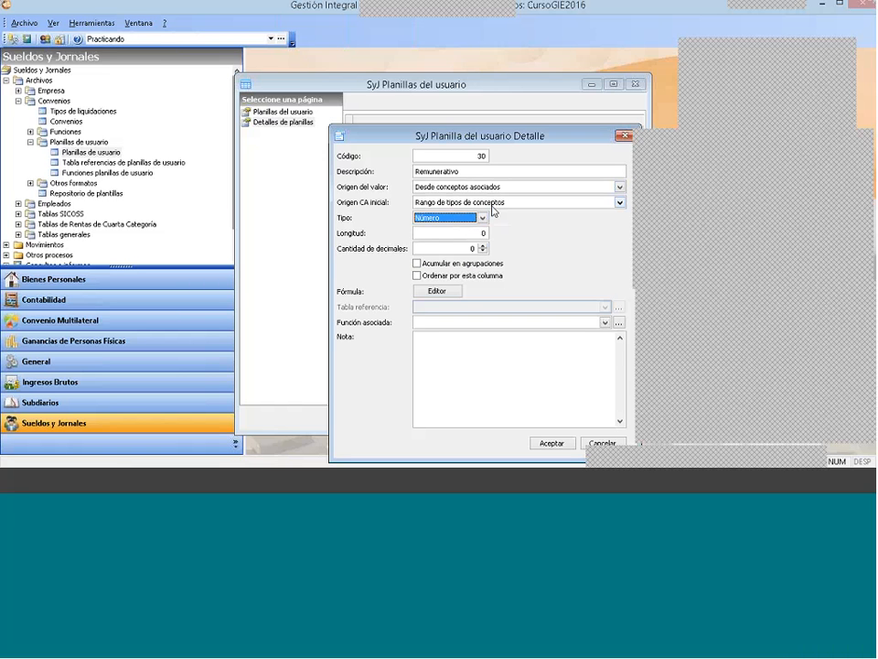
click(454, 233)
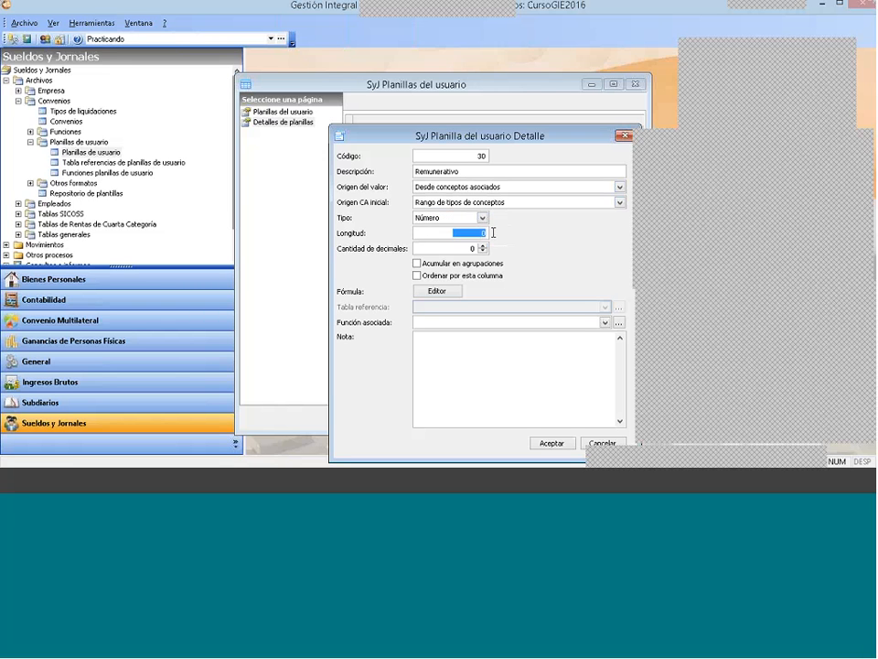
text(10)
click(483, 247)
click(483, 247)
Step: Enable Acumular en agrupaciones for the Remunerativo detail and save it
click(418, 262)
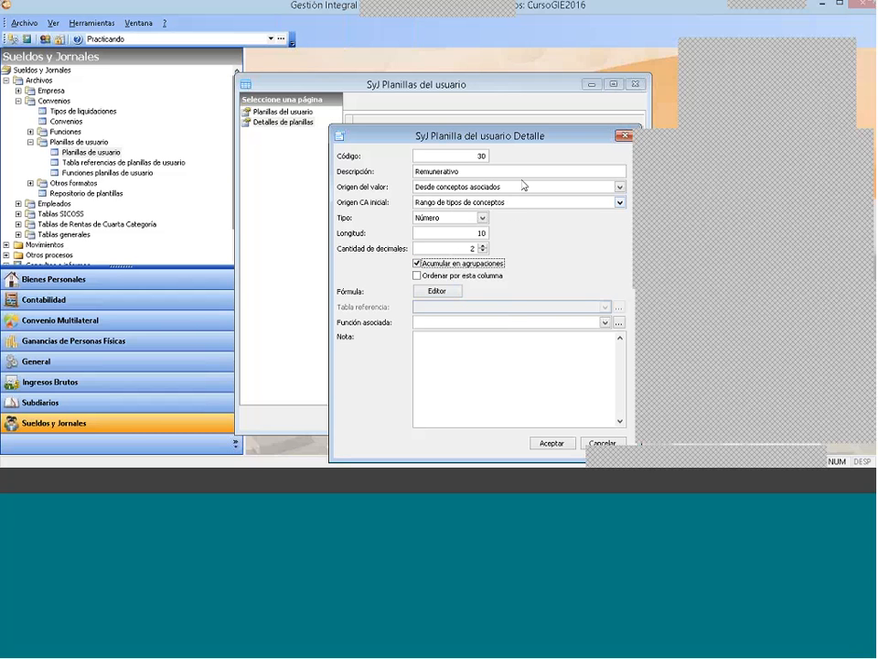
drag(519, 138, 504, 73)
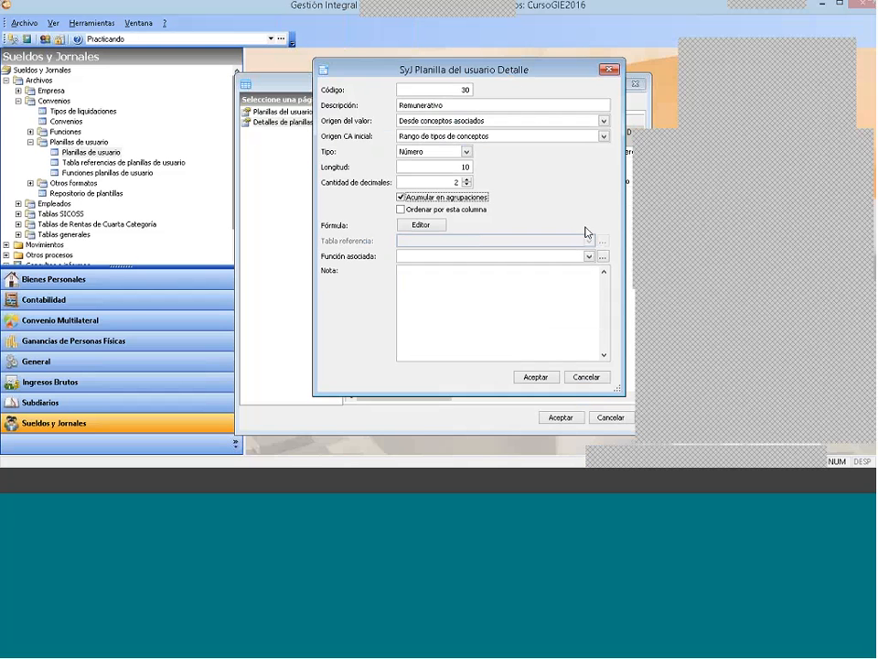
click(534, 377)
Step: Add another detail to the user sheet with the Descripción No Remunerativo
right_click(457, 250)
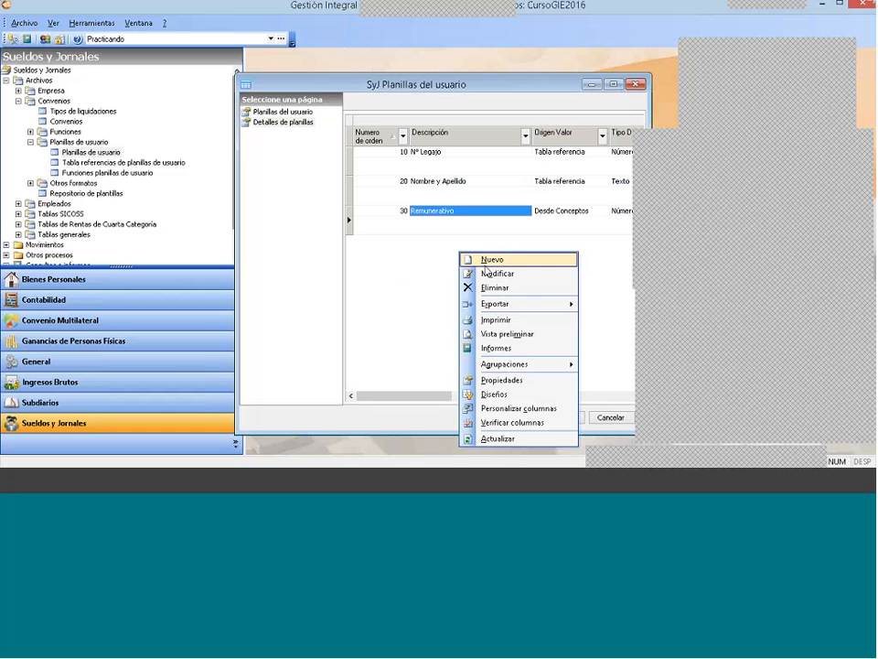
click(494, 257)
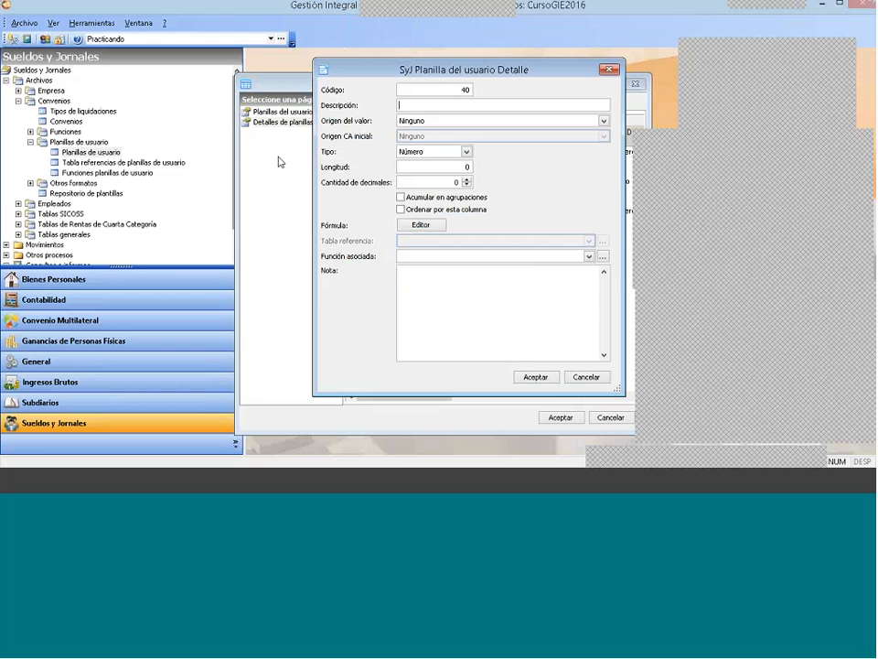
text(No Remunerativo)
Step: Set No Remunerativo's Origen del valor to Desde conceptos asociados and its Origen CA inicial to Rango de tipos de conceptos
click(429, 120)
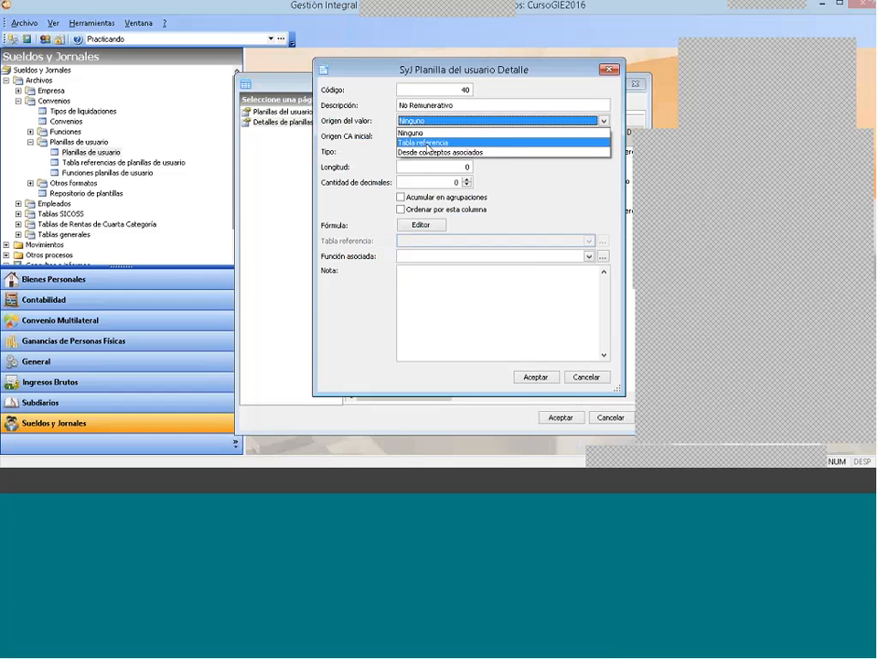
click(427, 153)
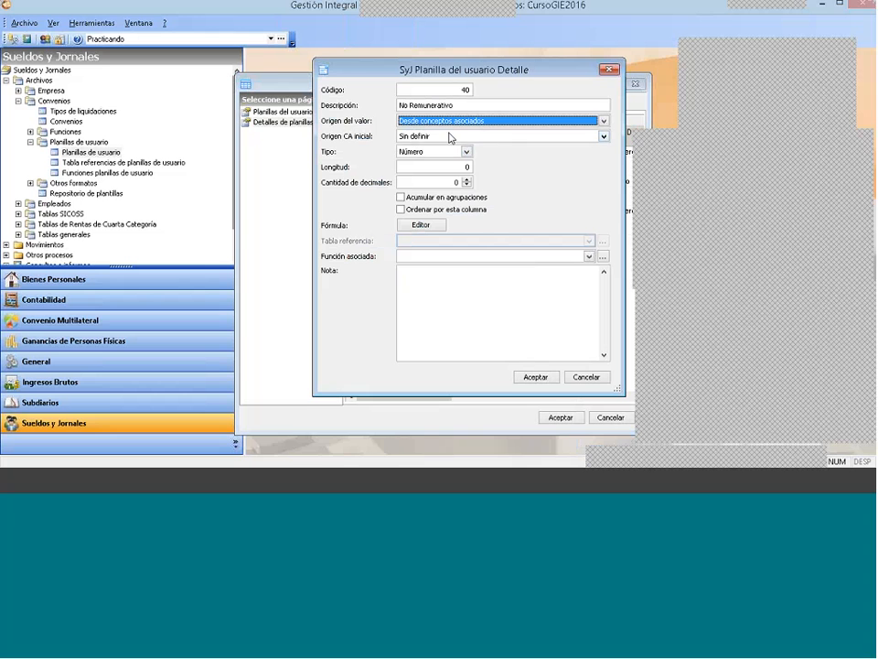
click(450, 136)
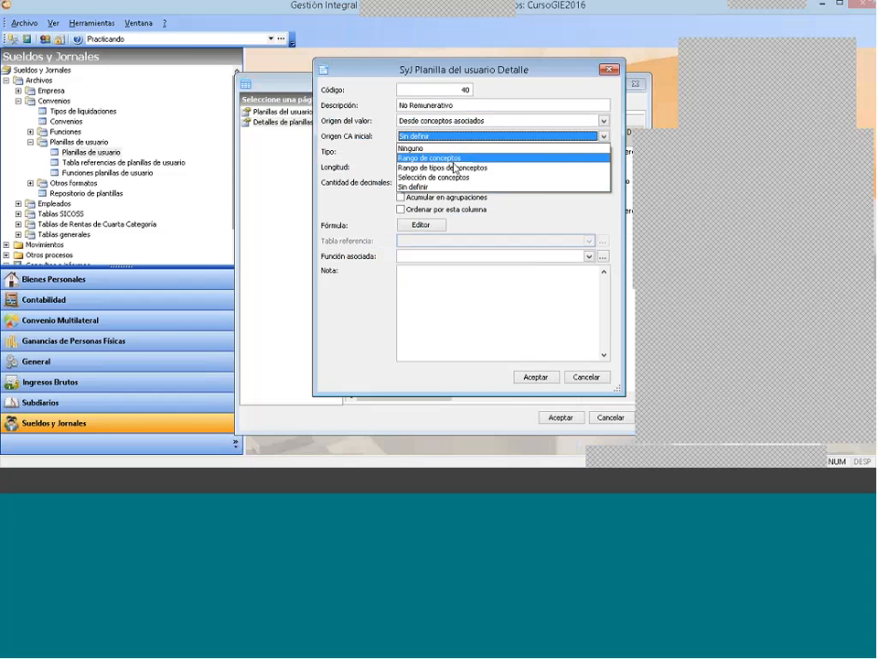
click(453, 169)
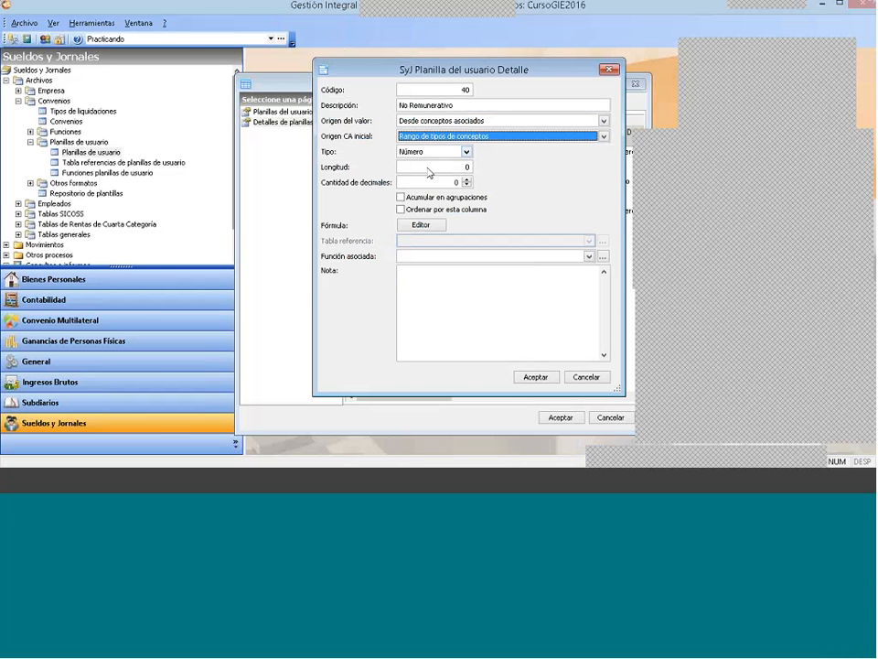
Step: Set No Remunerativo's Longitud to 10, raise its number of decimals, enable Acumular en agrupaciones and save the detail
click(439, 168)
text(10)
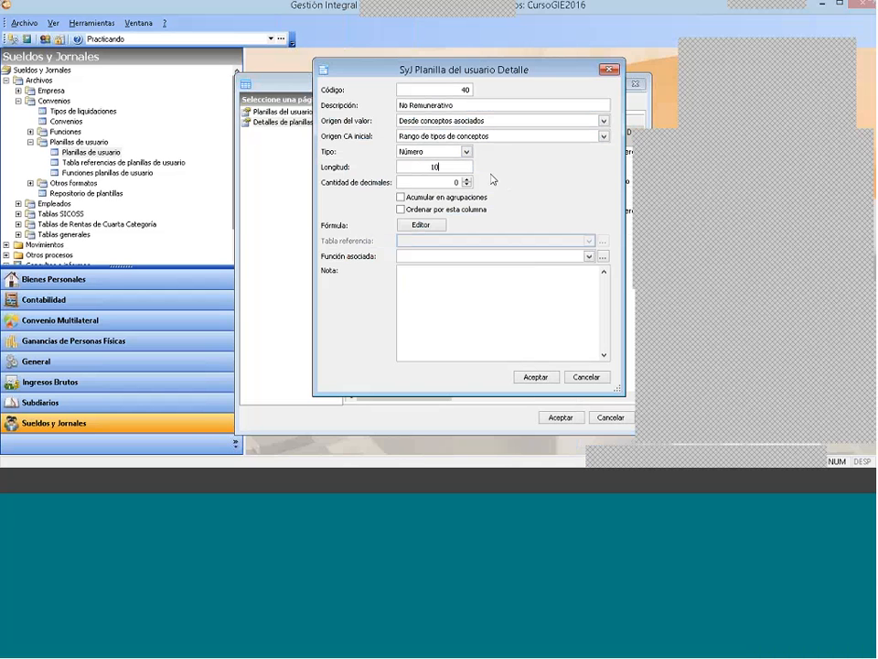
double_click(467, 180)
click(400, 197)
click(536, 378)
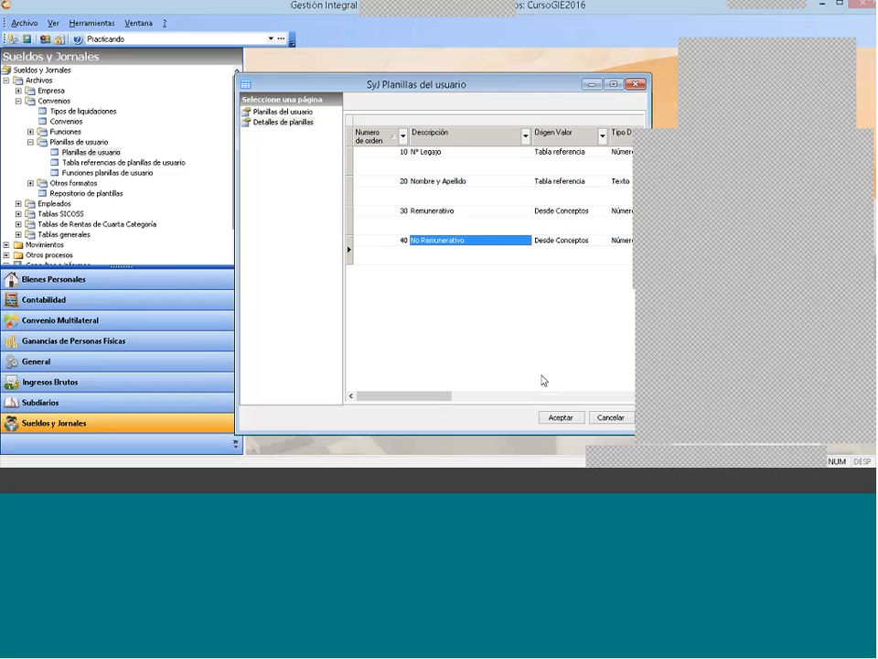
Step: Add a new detail to the user sheet with the Descripción Aportes
right_click(442, 276)
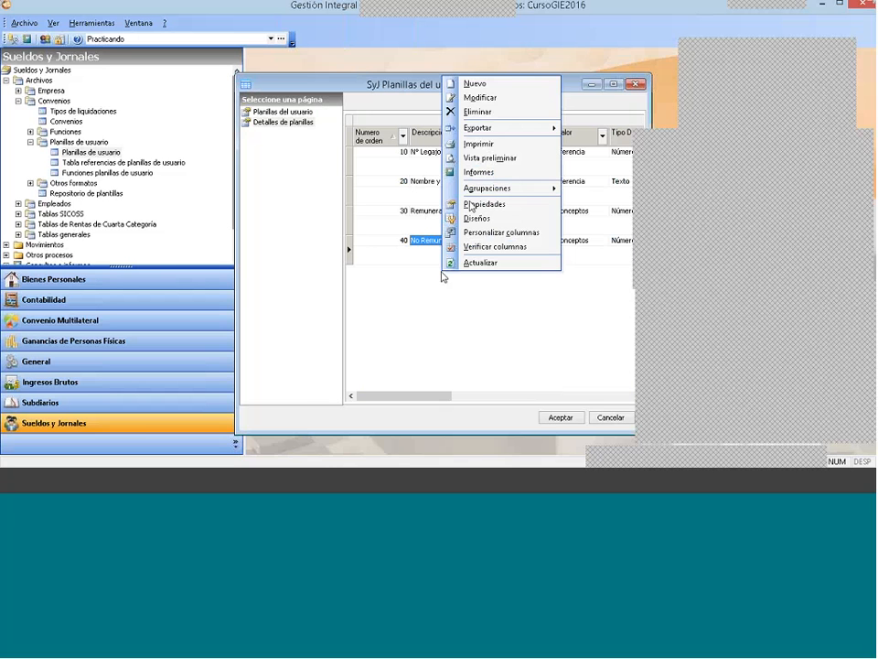
click(475, 84)
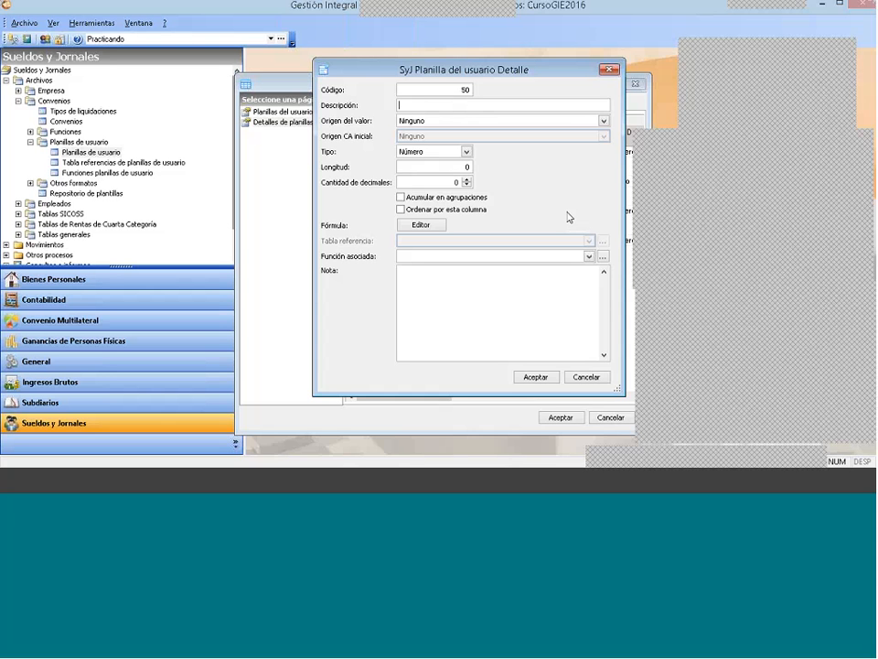
text(Aportes)
Step: Set Aportes' Origen del valor to Desde conceptos asociados and its Origen CA inicial to Rango de tipos de conceptos
click(438, 124)
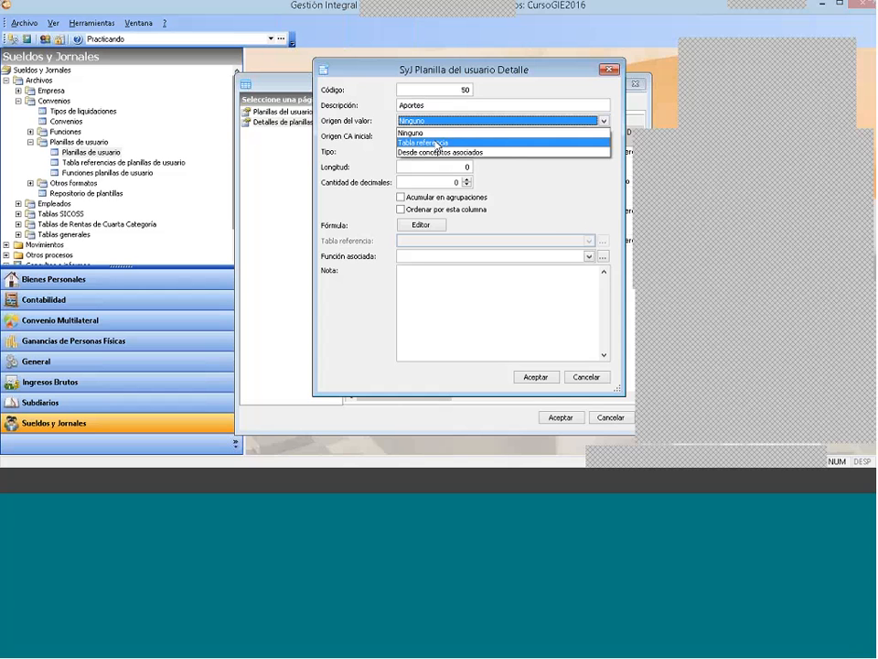
click(438, 144)
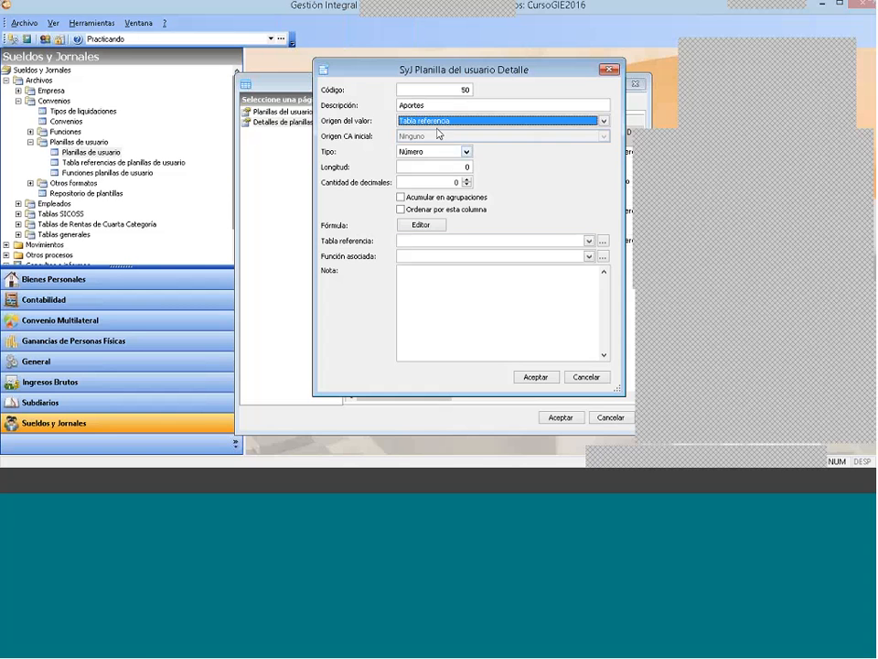
click(439, 121)
click(439, 152)
click(439, 135)
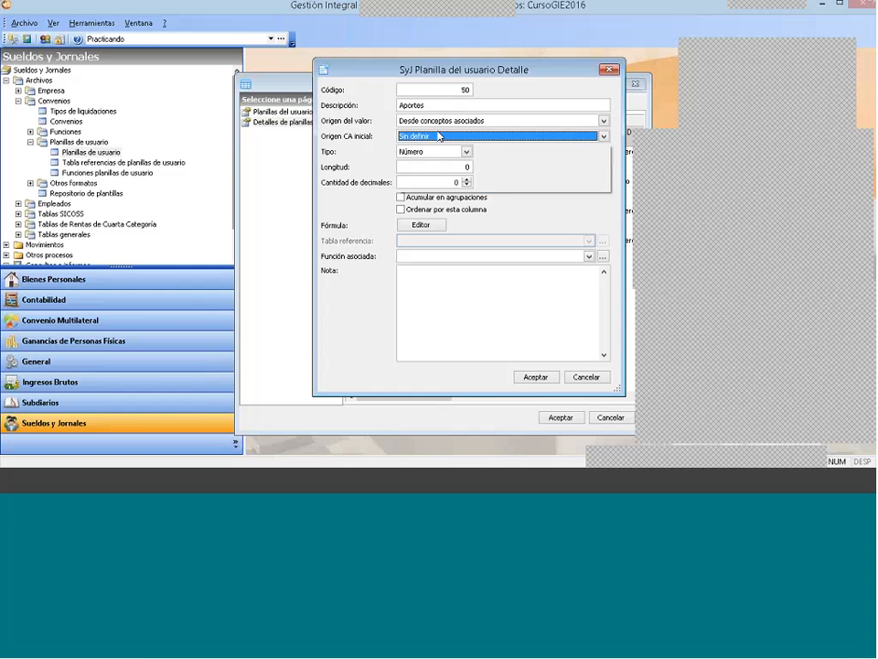
click(455, 170)
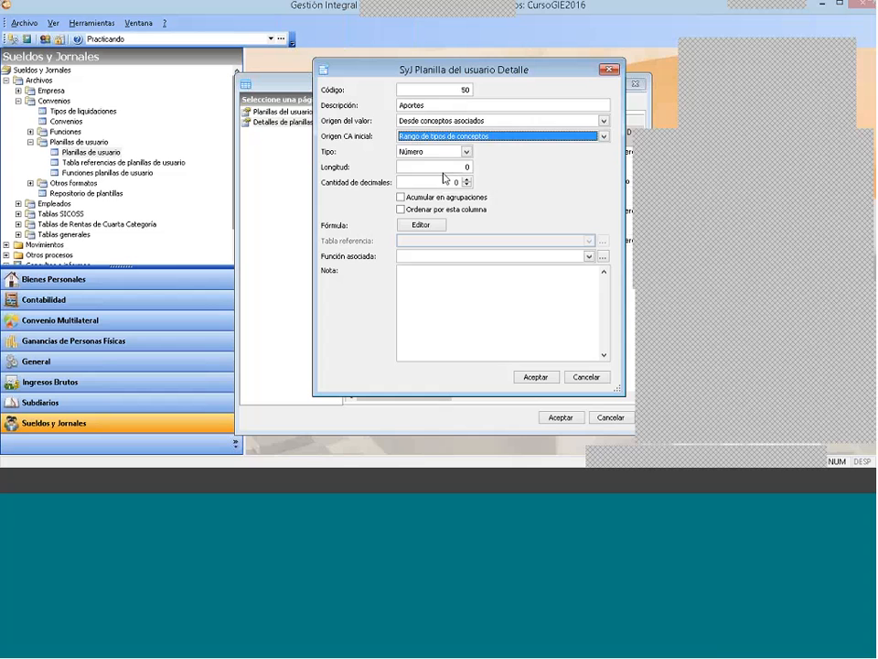
Step: Give Aportes a Longitud of 10 and 2 decimals, enable Acumular en agrupaciones and save the detail
drag(487, 167, 485, 169)
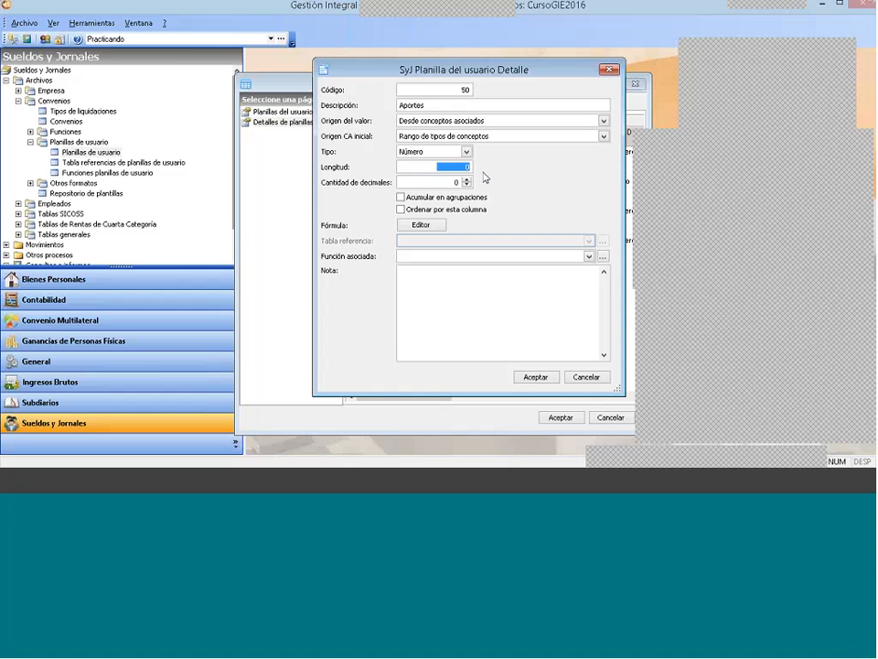
text(10)
click(468, 181)
click(467, 180)
key(Tab)
key(space)
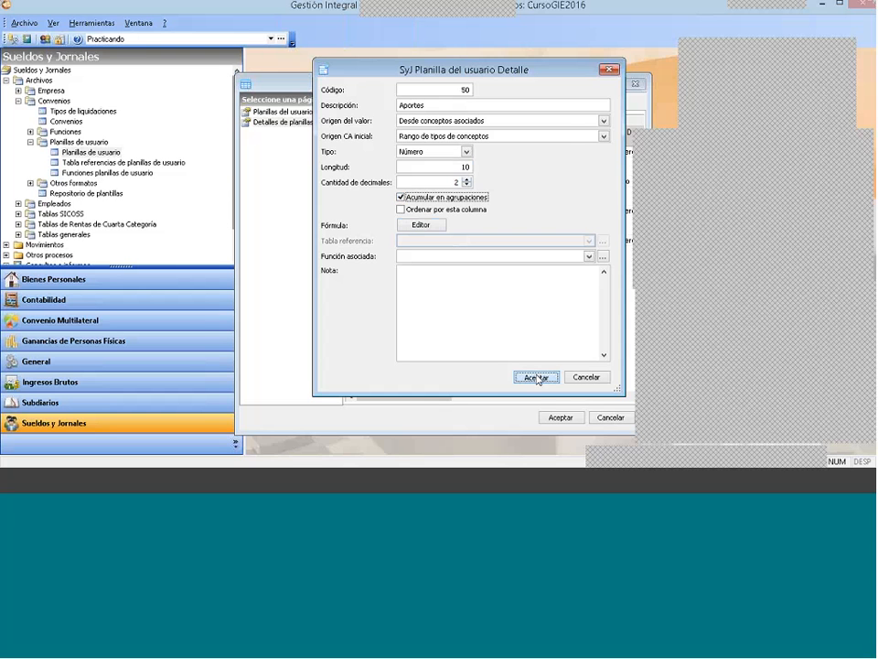
click(537, 378)
Step: Add another detail to the user sheet with the Descripción Contribuciones
right_click(443, 294)
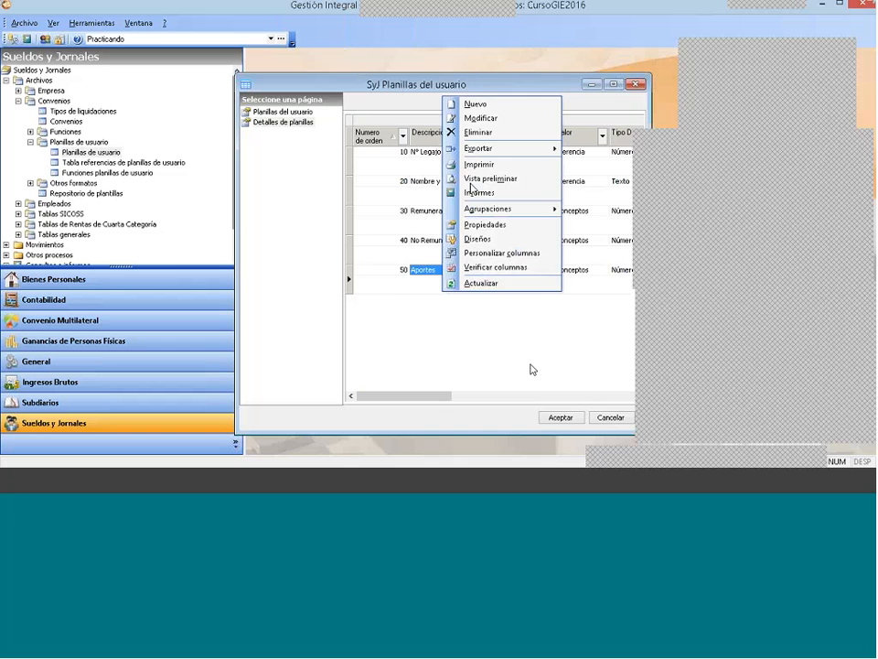
click(477, 106)
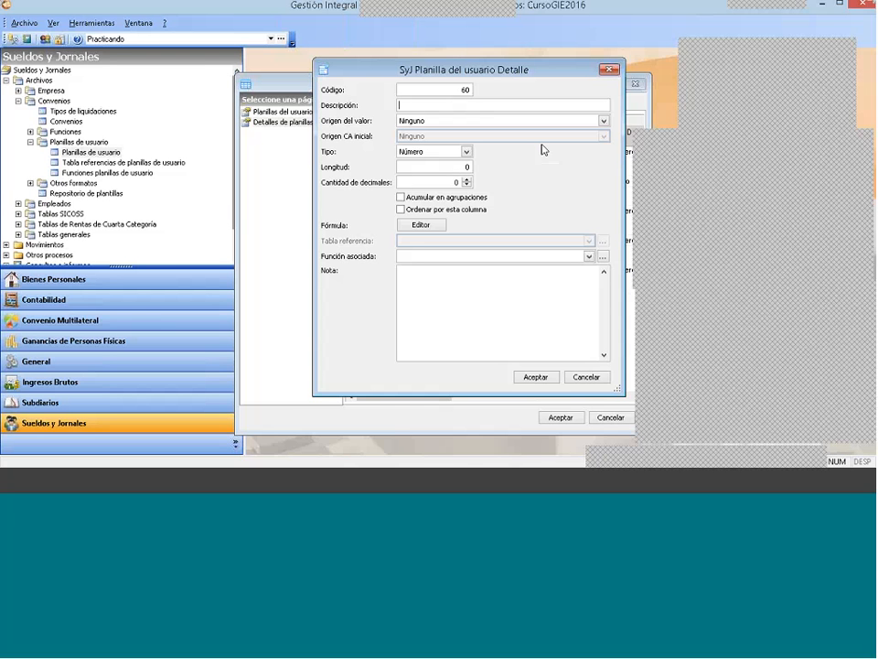
text(Contribuciones)
Step: Set Contribuciones' Origen del valor to Desde conceptos asociados and its Origen CA inicial to Rango de tipos de conceptos
click(436, 121)
click(440, 152)
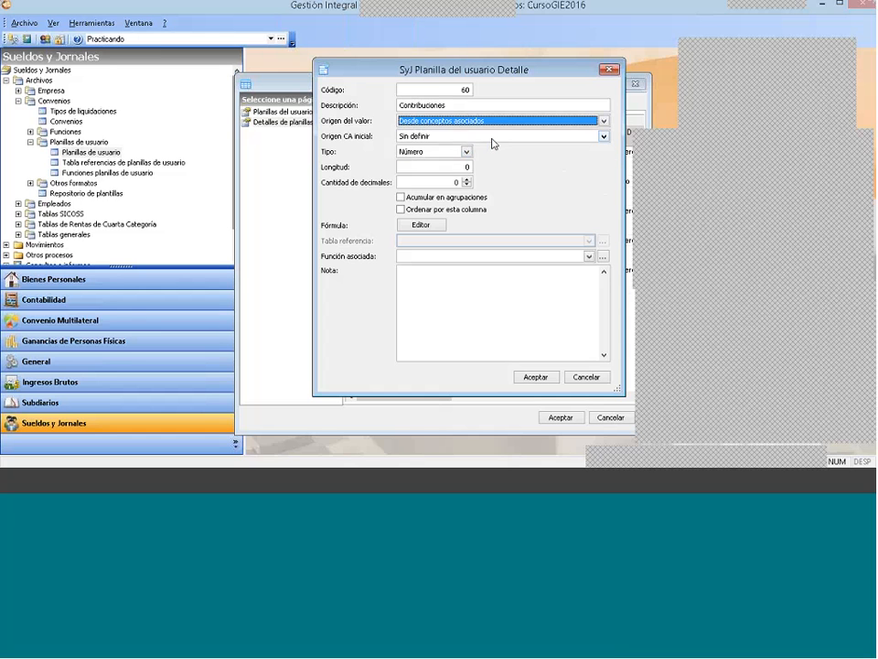
click(490, 137)
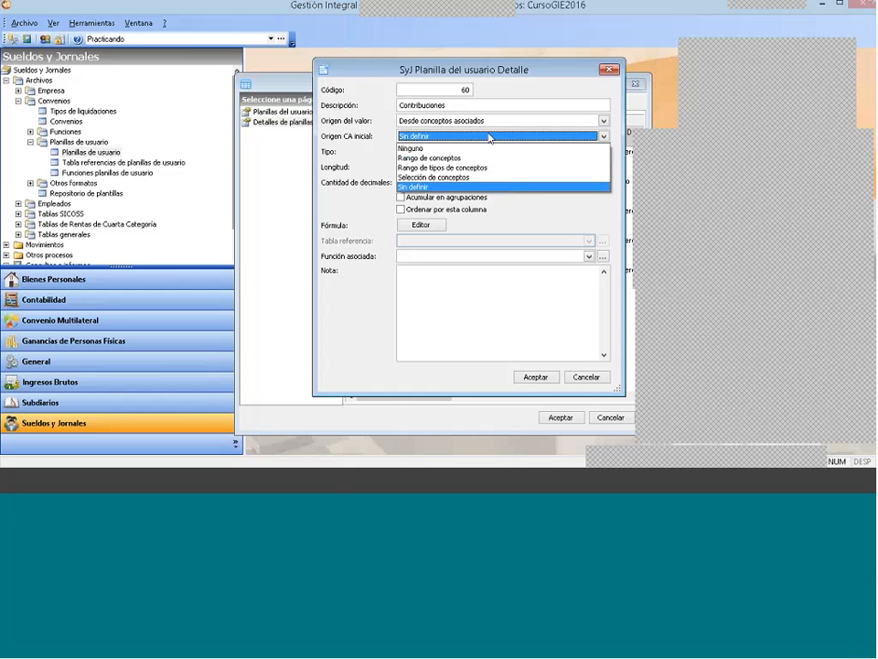
click(492, 167)
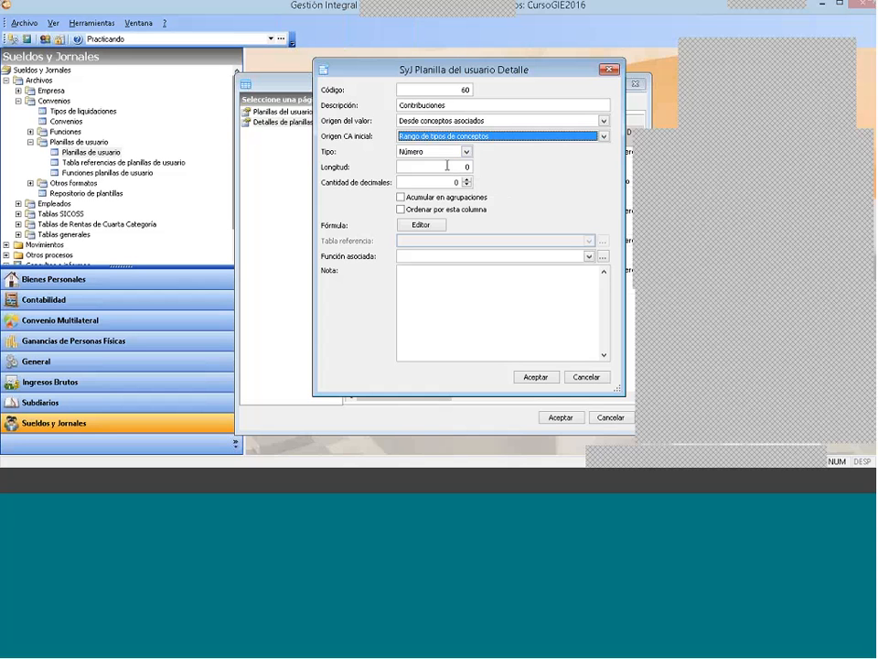
Step: Give Contribuciones a Longitud of 10 and 2 decimals, enable Acumular en agrupaciones and save the detail
click(447, 166)
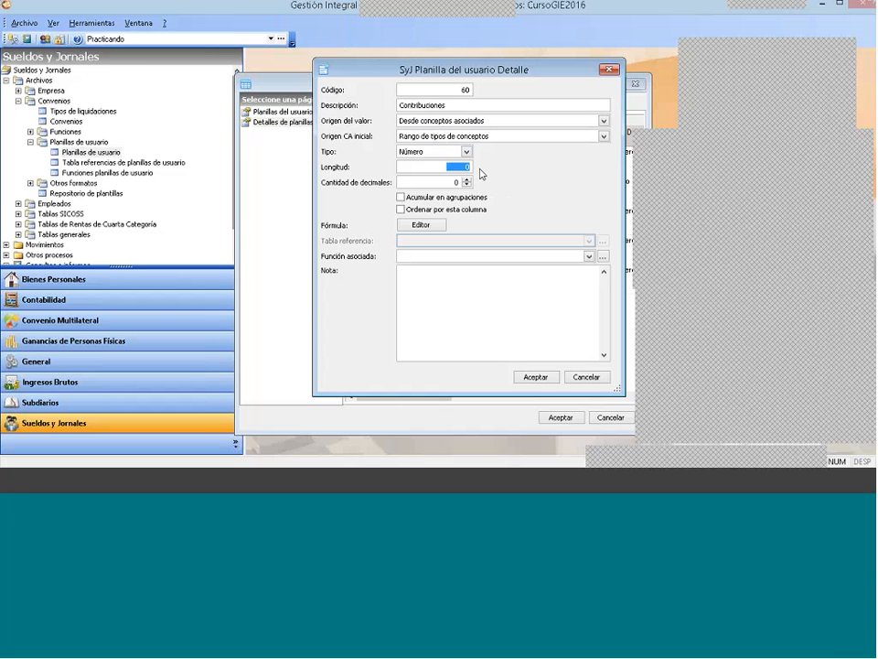
text(10)
click(466, 181)
click(467, 180)
click(401, 196)
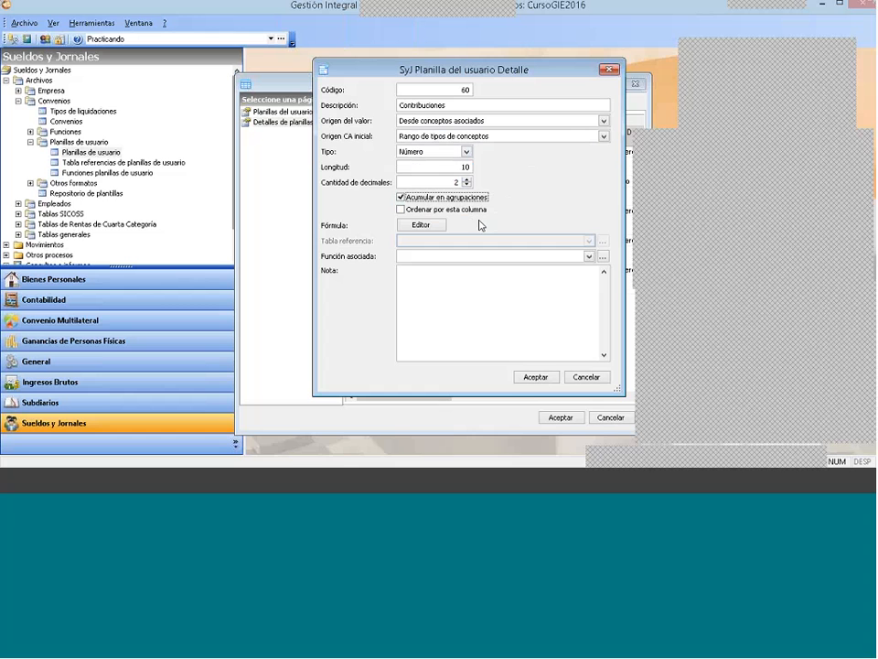
click(534, 377)
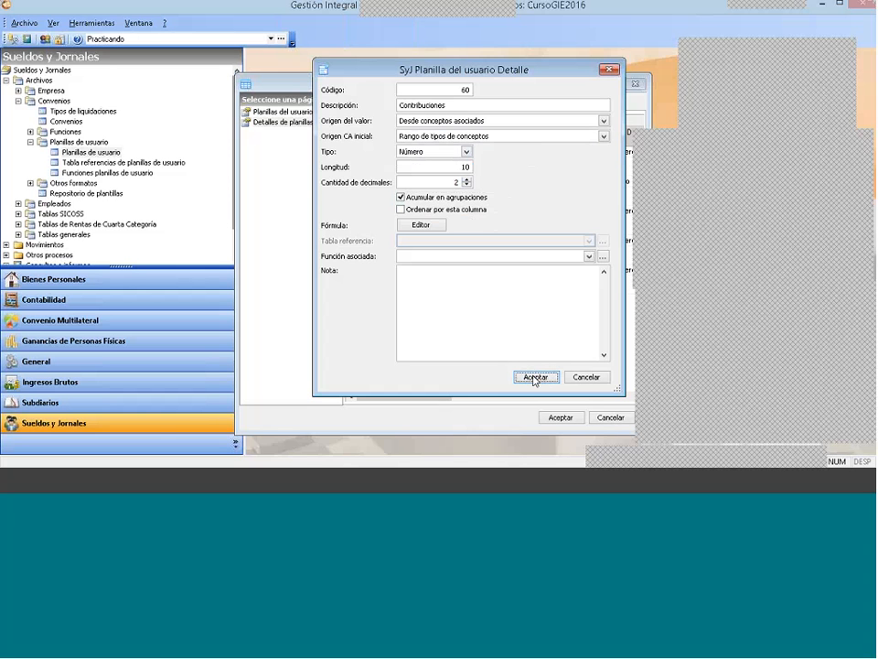
click(535, 377)
Step: Add another detail to the user sheet with the Descripción Sindicato
right_click(434, 318)
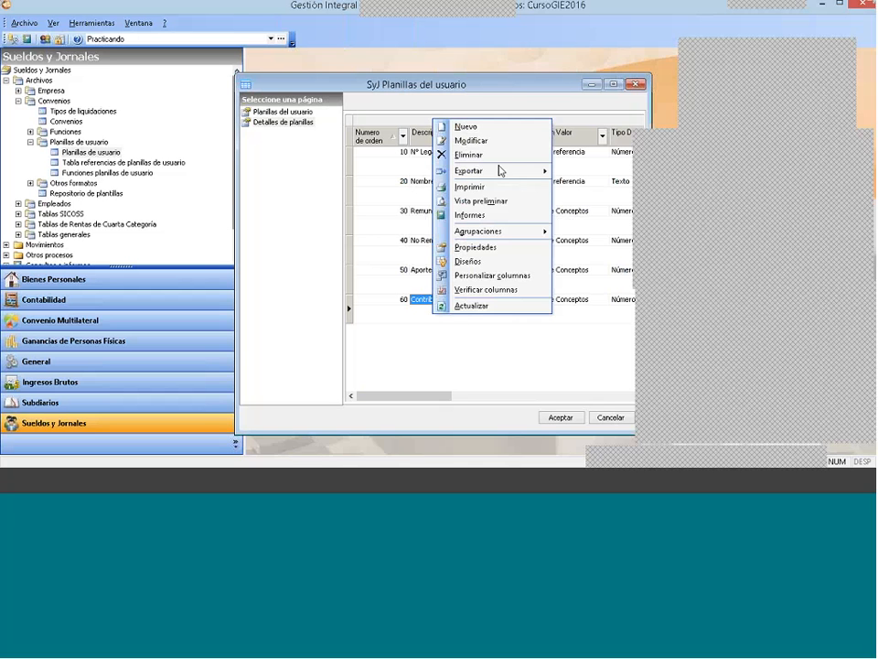
click(490, 125)
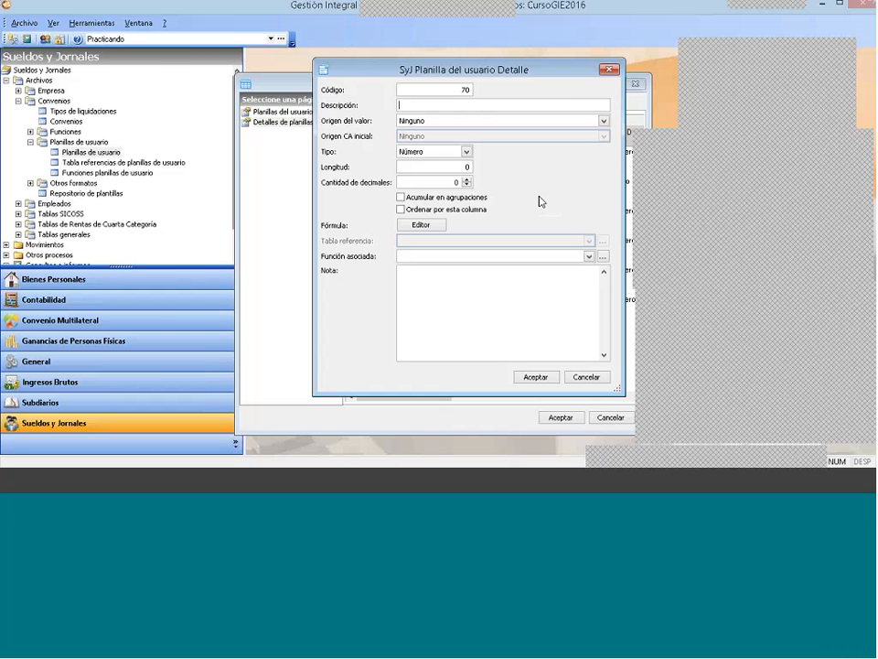
text(Sindicato)
Step: Set Sindicato's Origen del valor to Desde conceptos asociados and its Origen CA inicial to Selección de conceptos
click(436, 123)
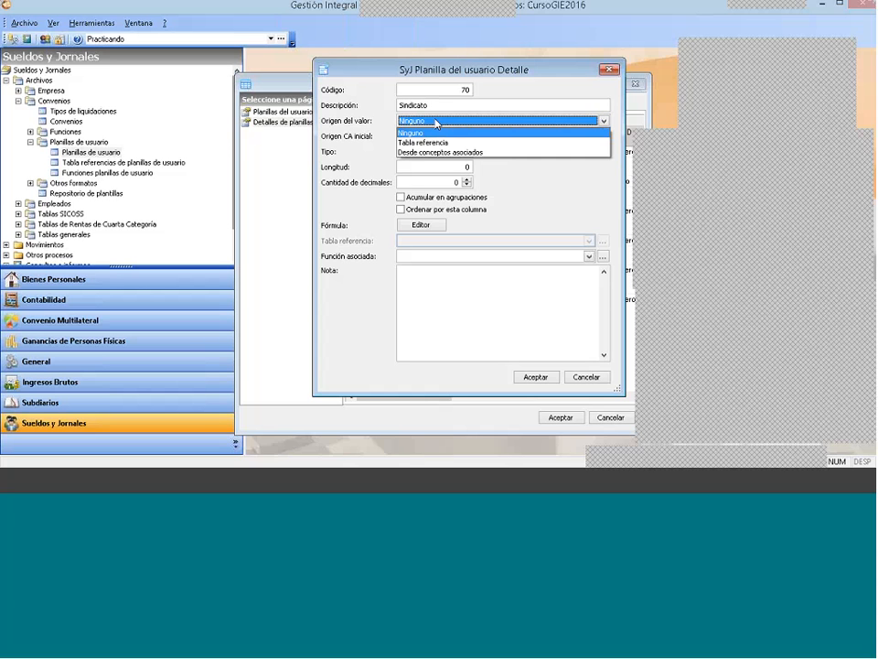
click(435, 152)
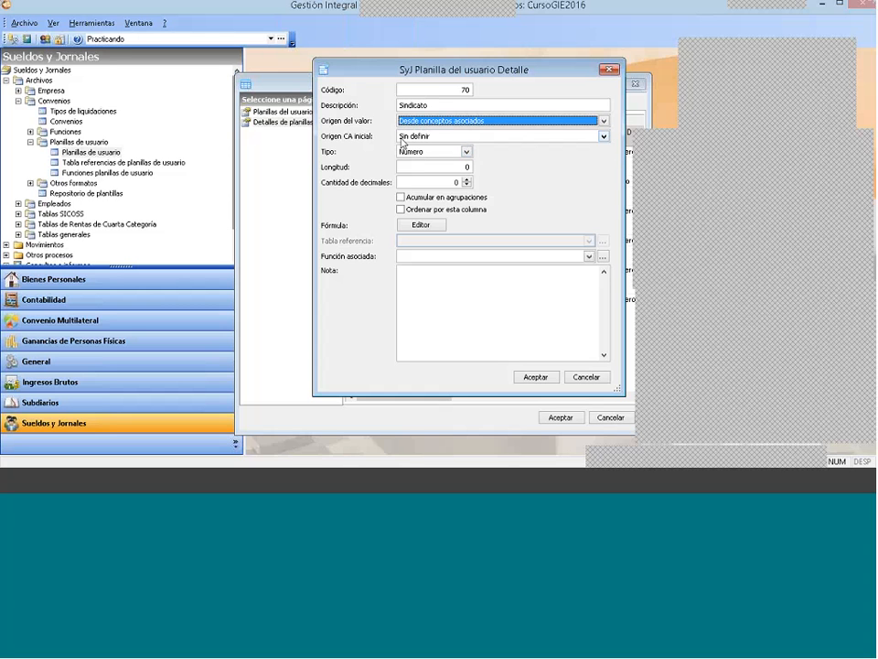
click(460, 136)
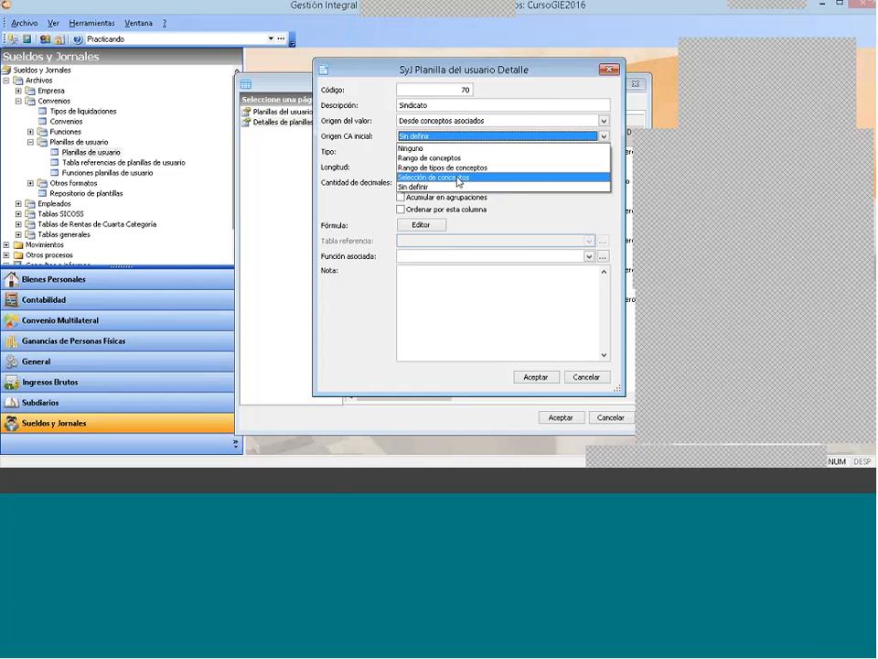
click(459, 179)
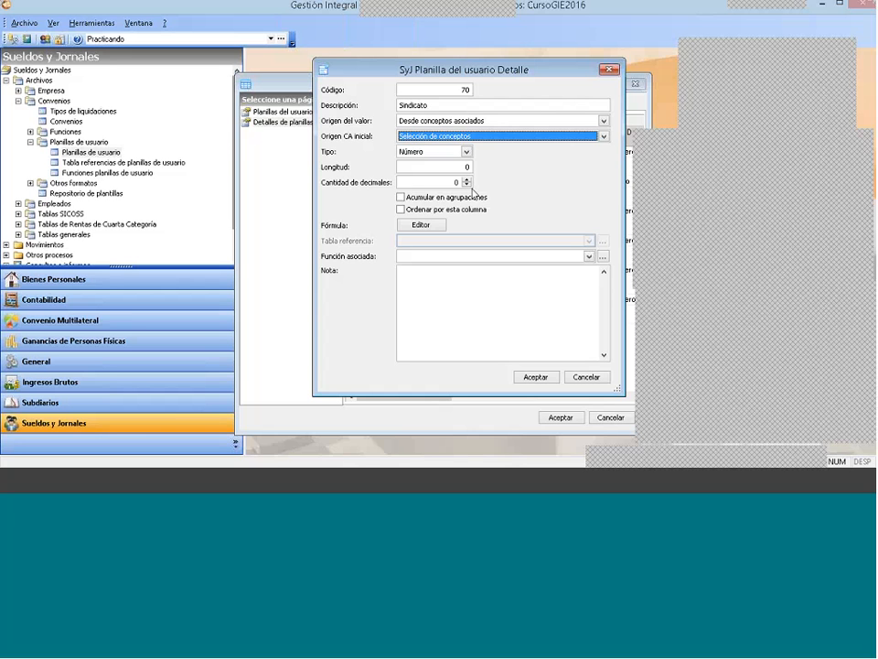
Step: Give Sindicato a Longitud of 10 and 2 decimals, enable Acumular en agrupaciones and save the detail
drag(451, 168, 487, 167)
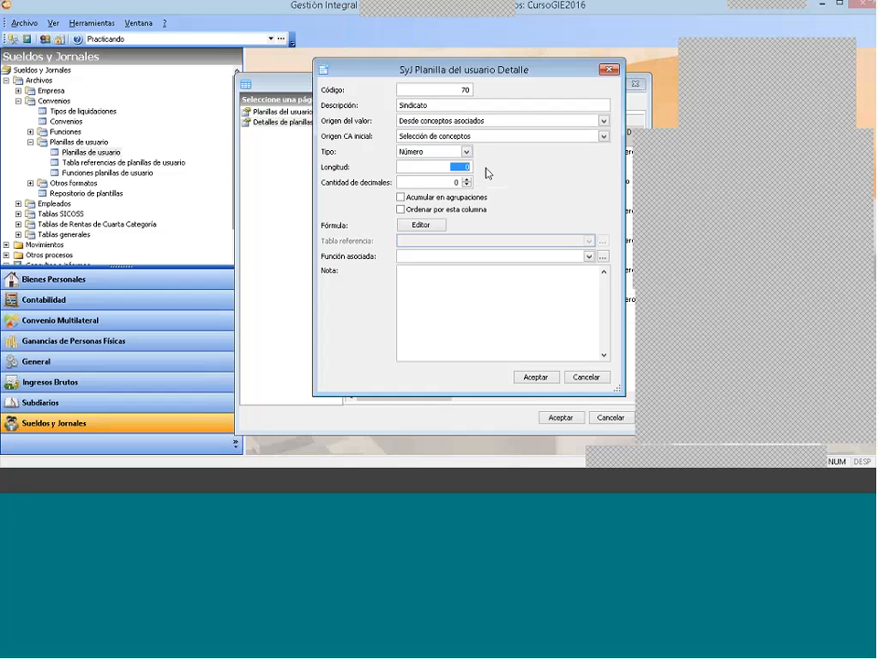
text(10)
click(464, 179)
click(465, 180)
click(418, 197)
click(546, 379)
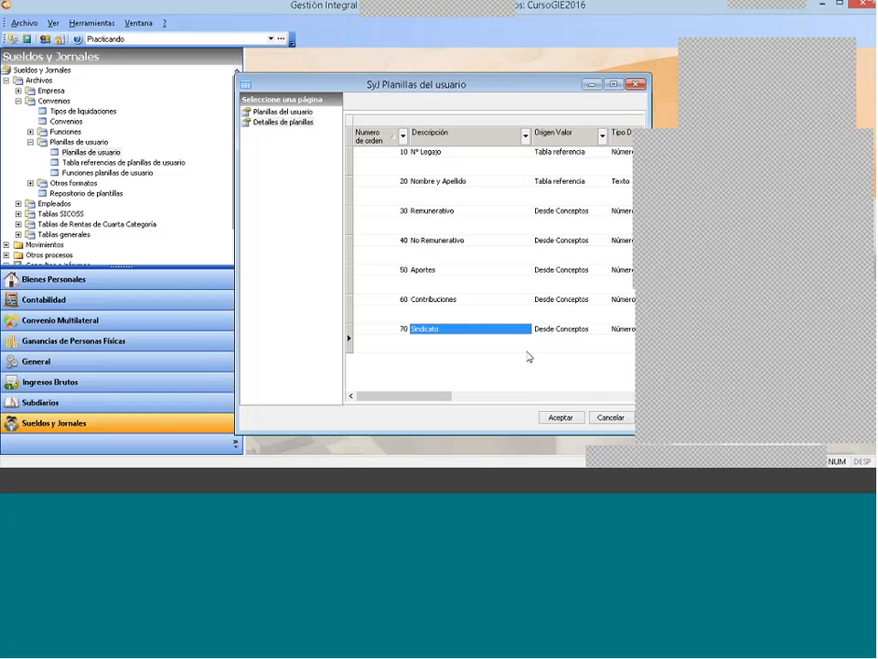
Step: Add another detail to the user sheet with the Descripción Sueldo Neto
right_click(462, 348)
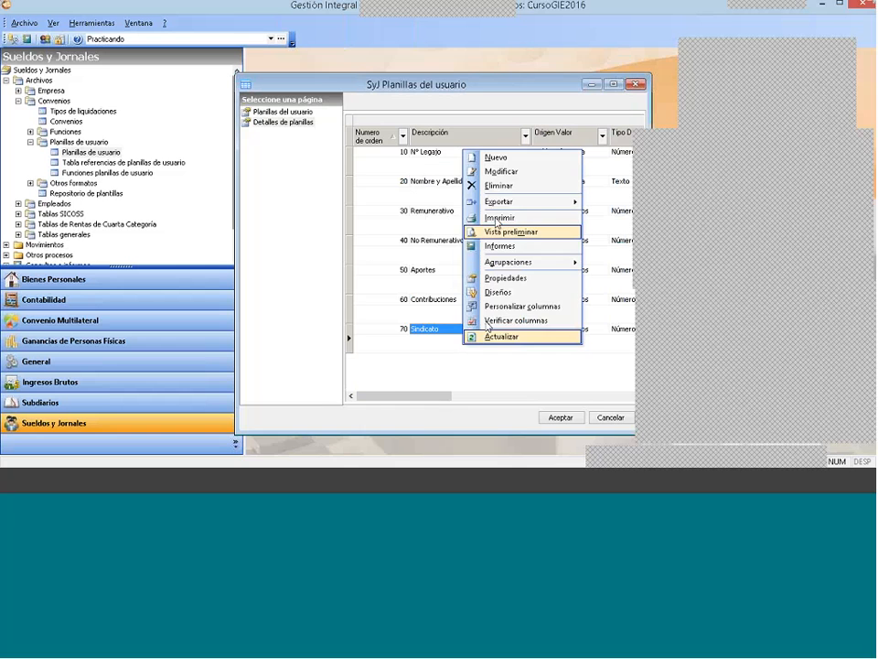
click(496, 171)
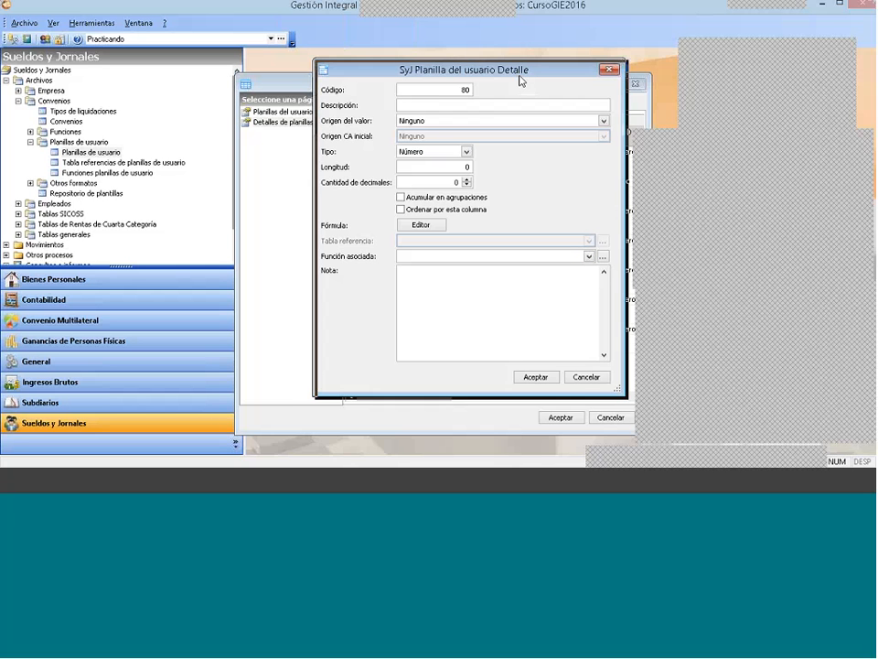
drag(520, 81, 526, 90)
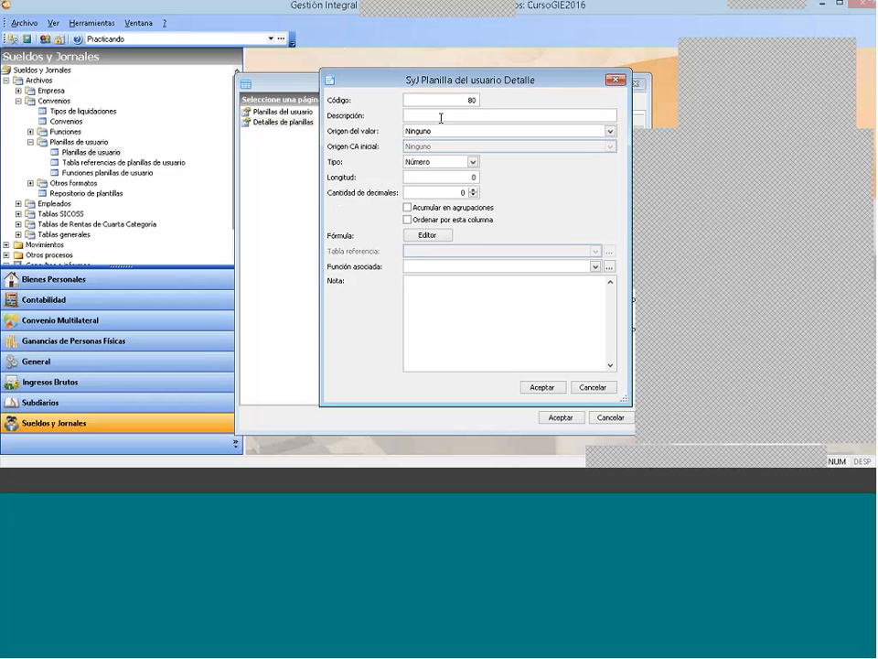
click(441, 118)
text(Sueldo Neto)
Step: Set Sueldo Neto's Origen del valor to Tabla referencia and choose Empleado Sueldo Neto as its reference table
click(437, 133)
click(435, 149)
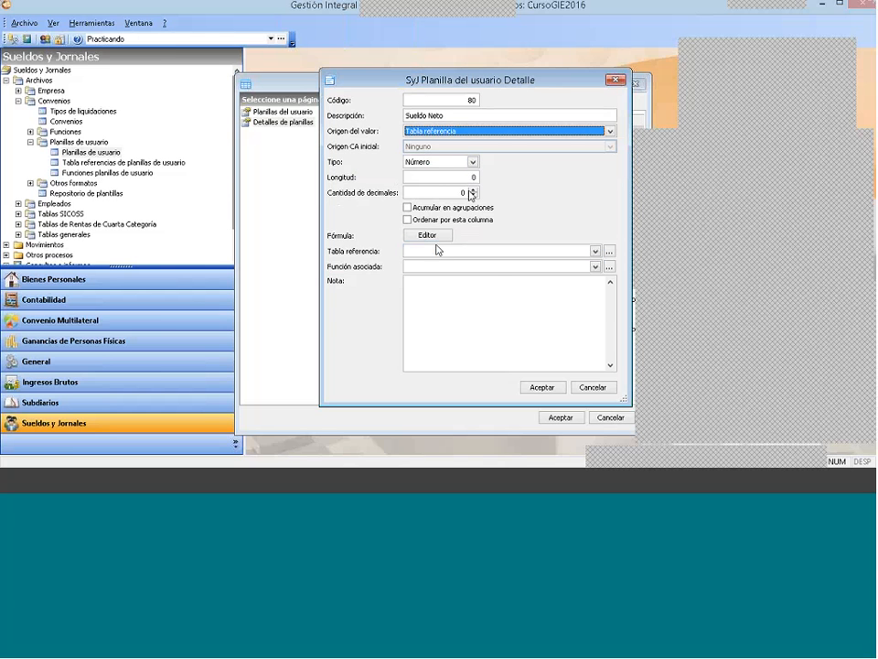
click(432, 256)
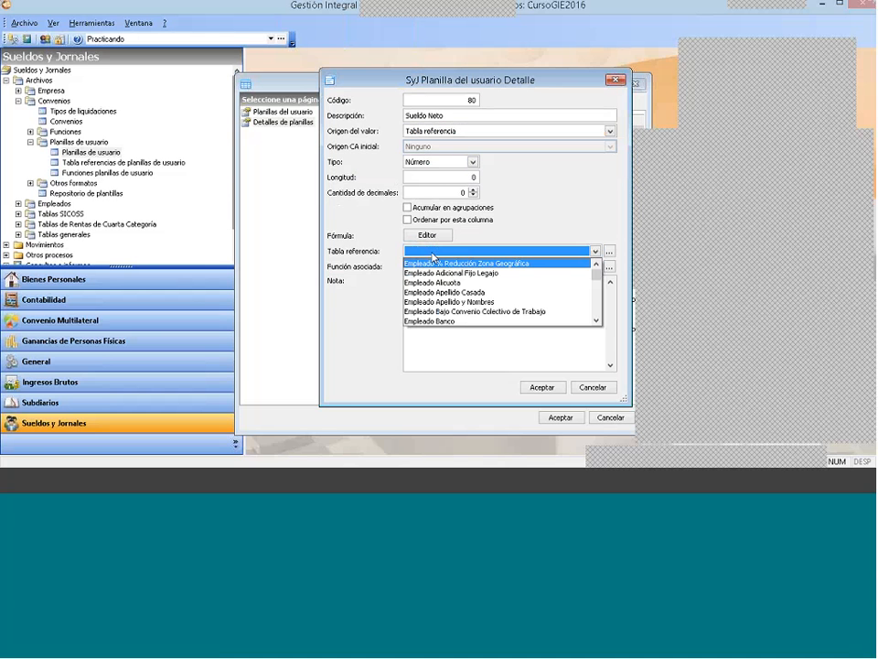
click(597, 320)
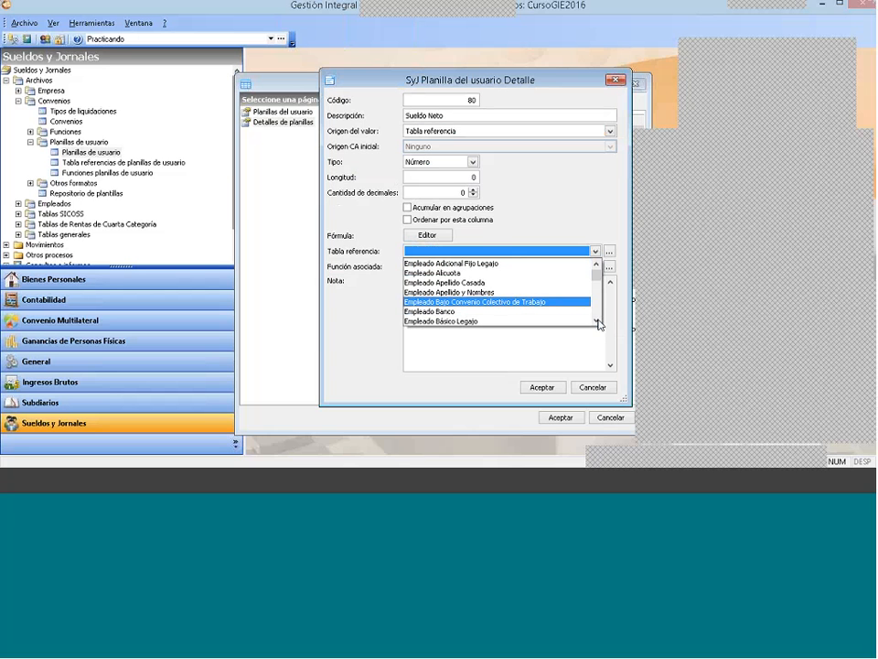
click(598, 322)
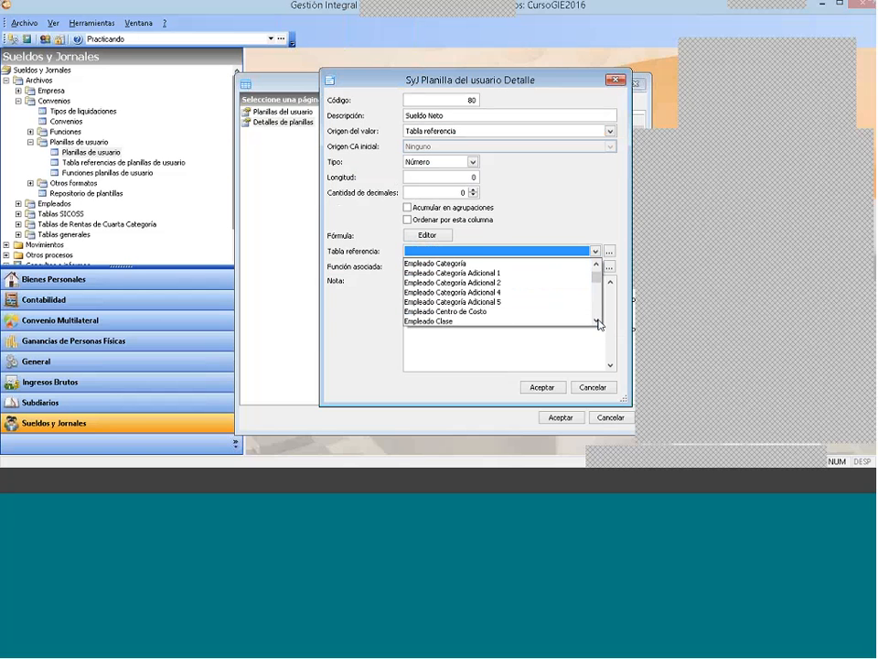
drag(598, 321, 598, 321)
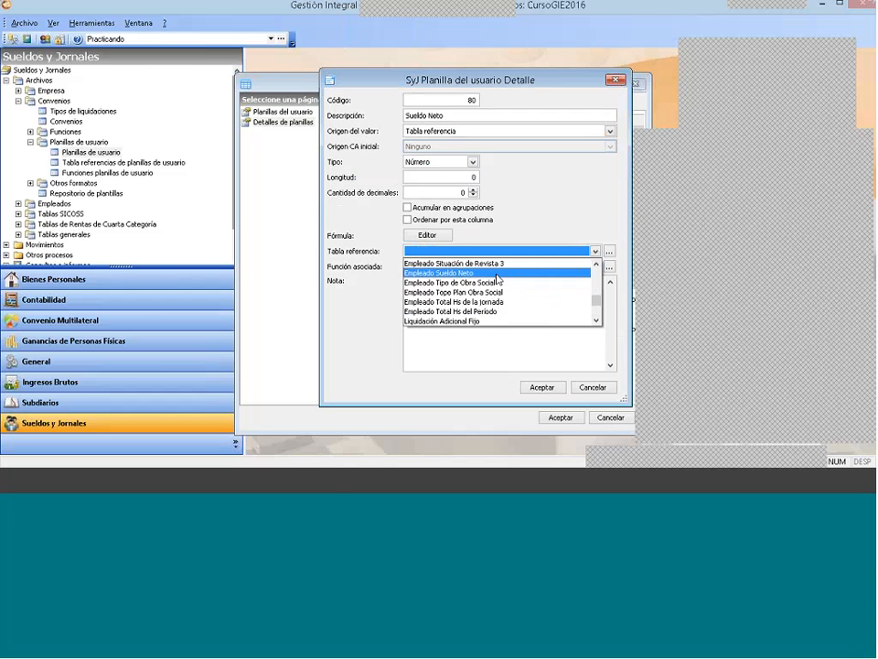
click(498, 272)
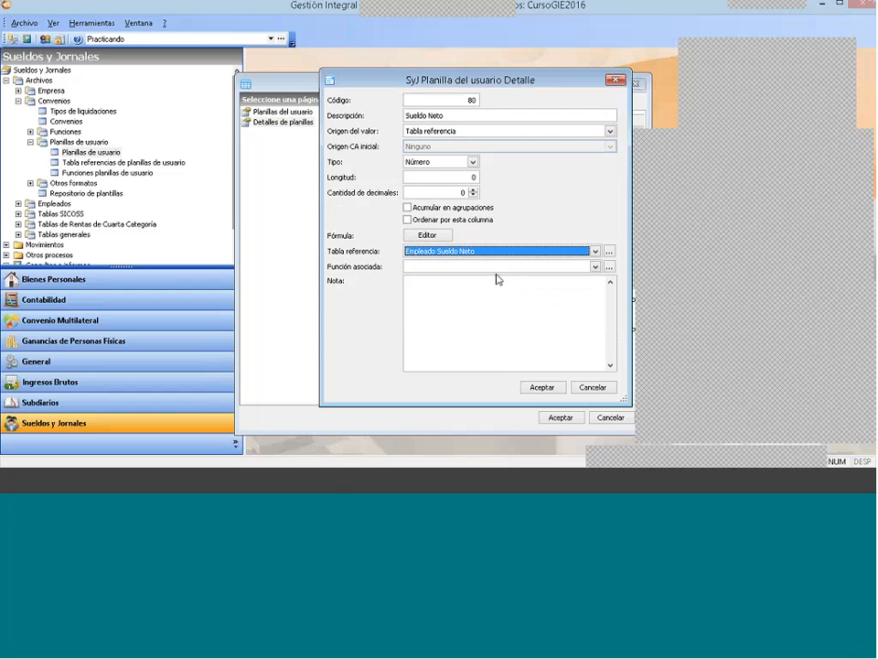
Step: Give Sueldo Neto a Longitud of 10 and 2 decimals, enable Acumular en agrupaciones and save the detail
click(439, 177)
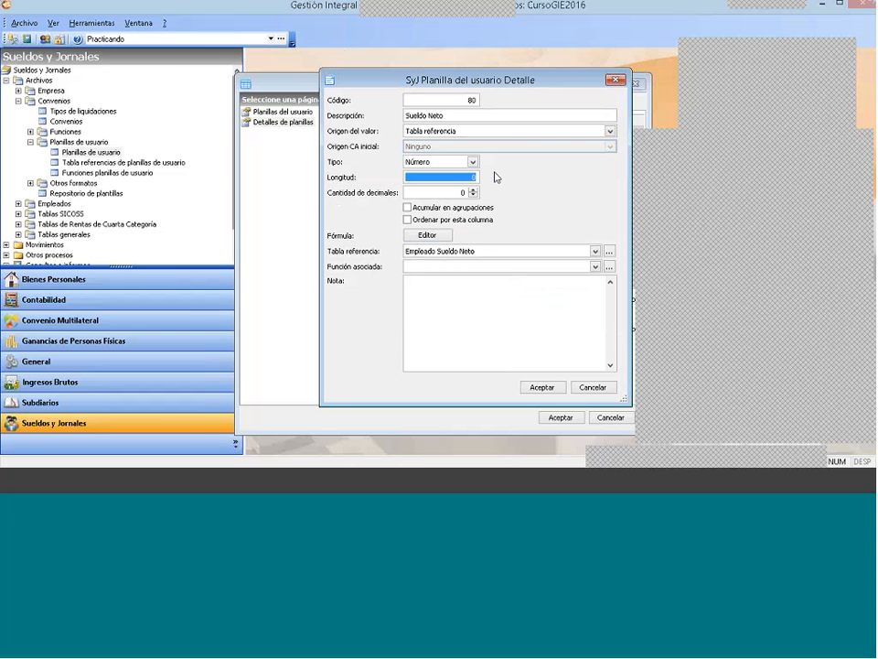
text(10)
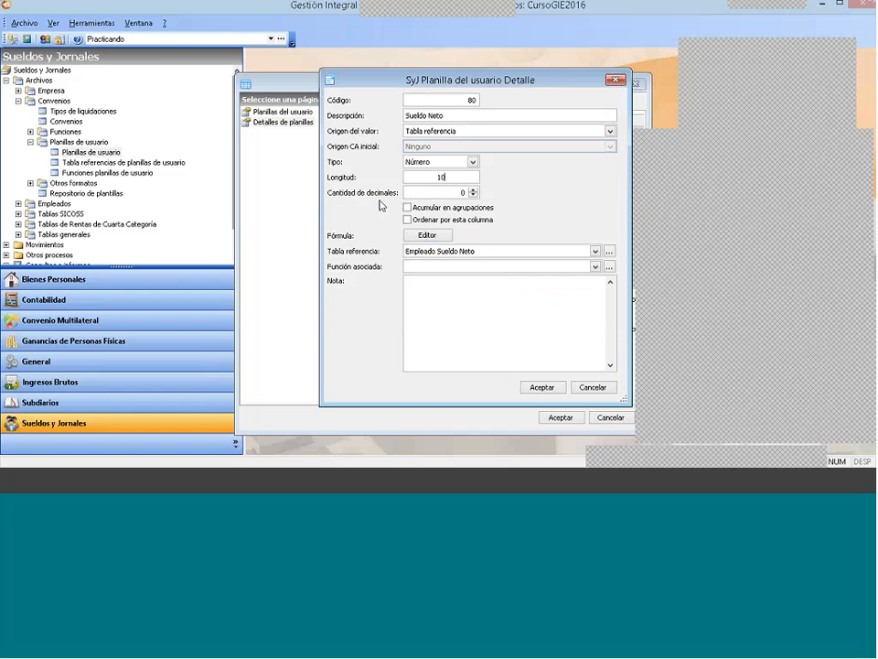
click(474, 190)
click(474, 190)
click(467, 207)
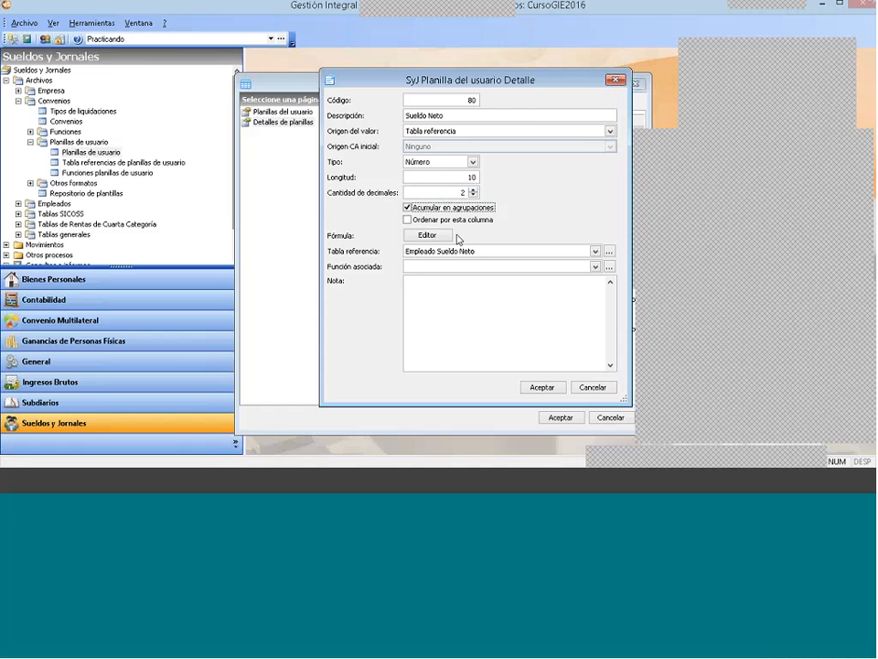
click(543, 388)
Step: Review the Planilla resumen de aportes y contribuciones and its list of details, and close the user sheets window
click(288, 113)
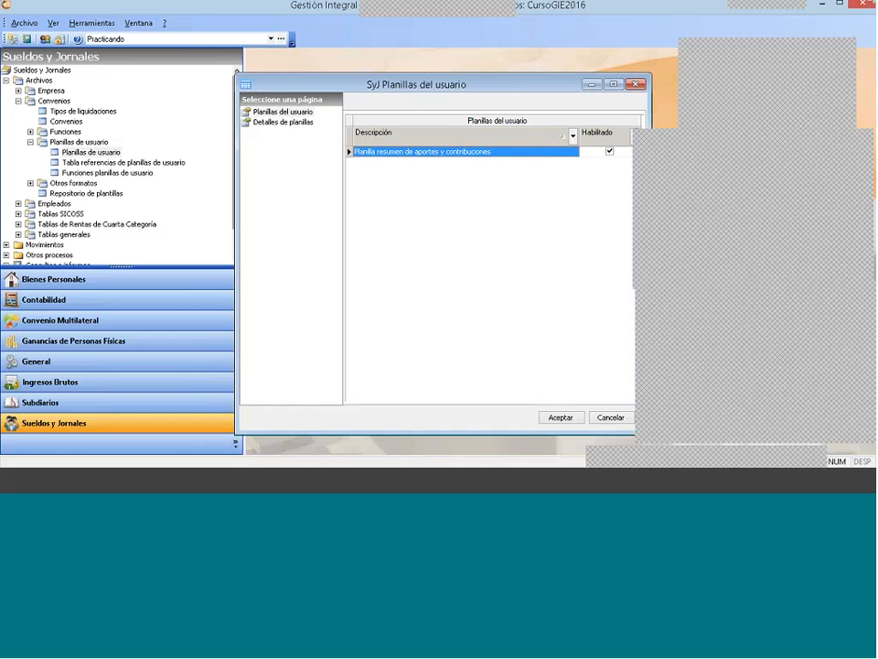
click(284, 122)
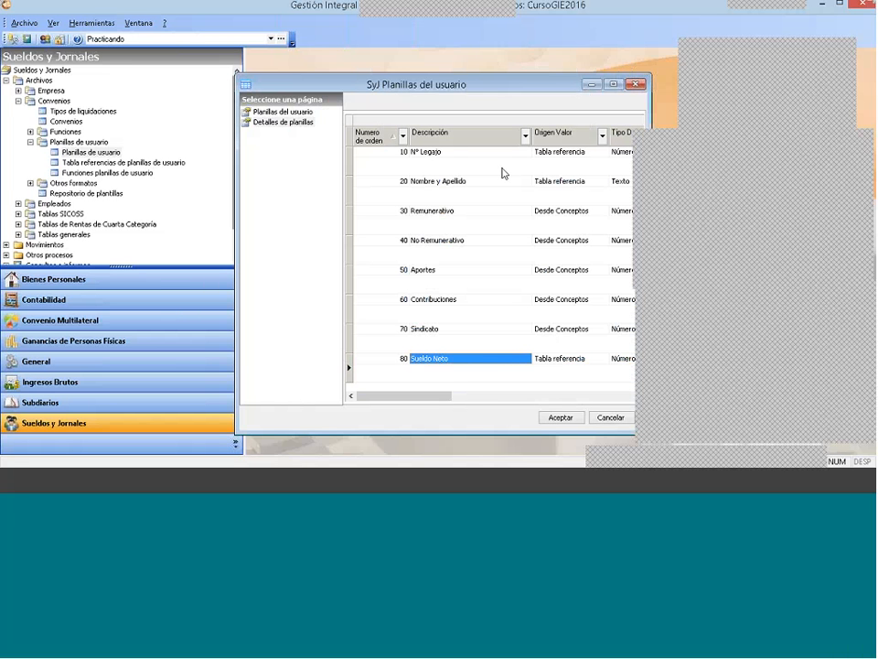
click(637, 85)
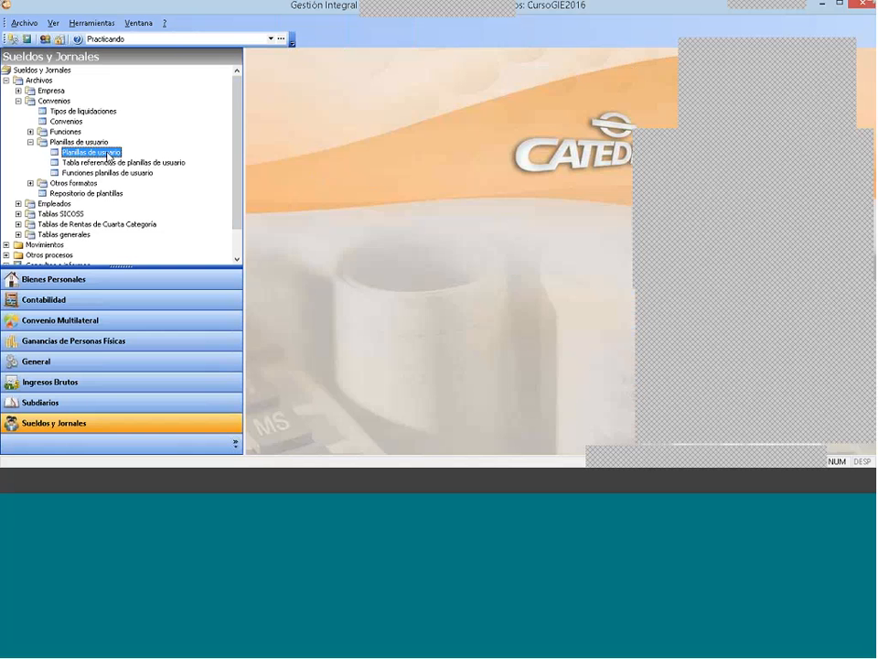
Step: Look over the list of Convenios and close it
click(18, 101)
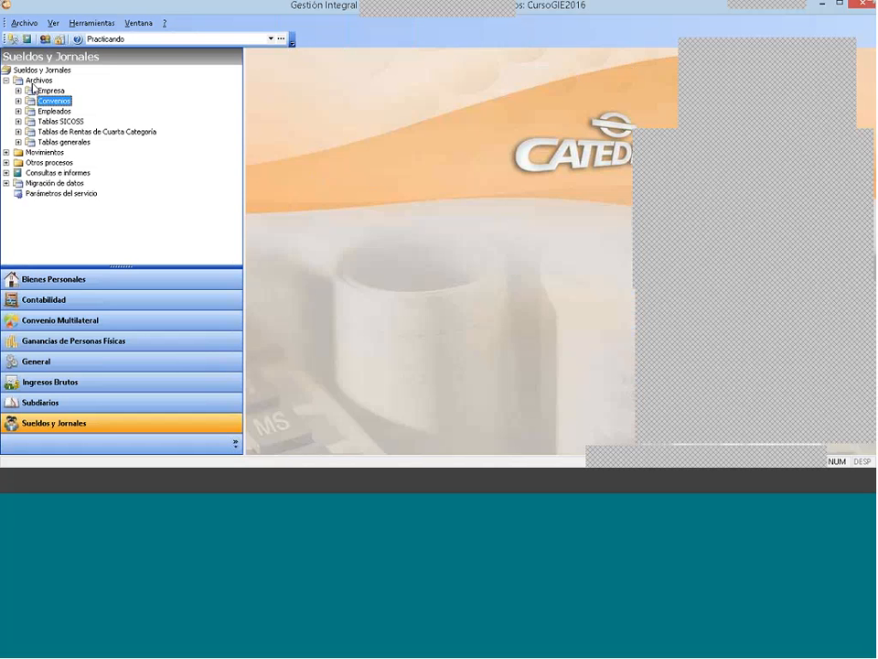
click(19, 100)
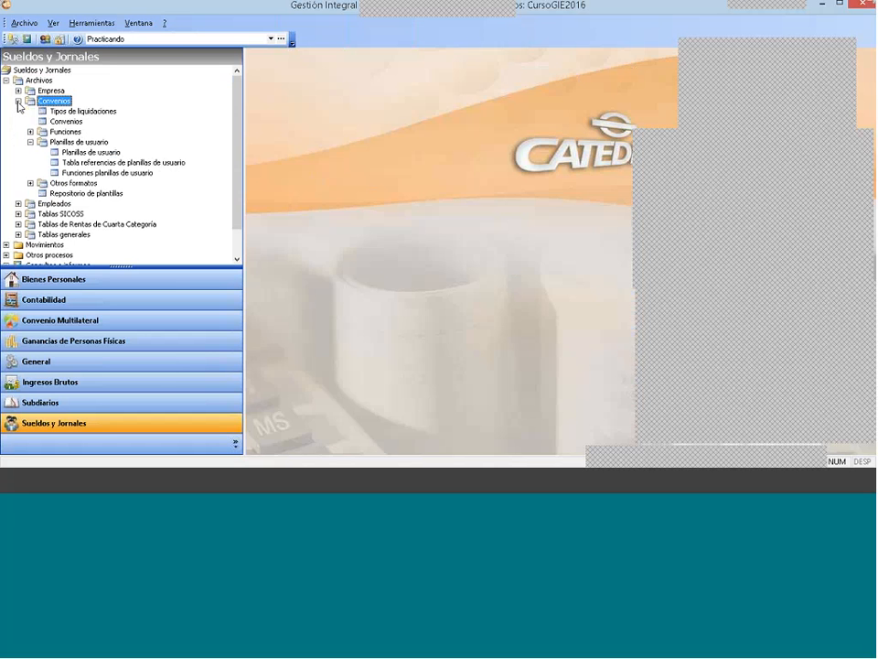
double_click(65, 121)
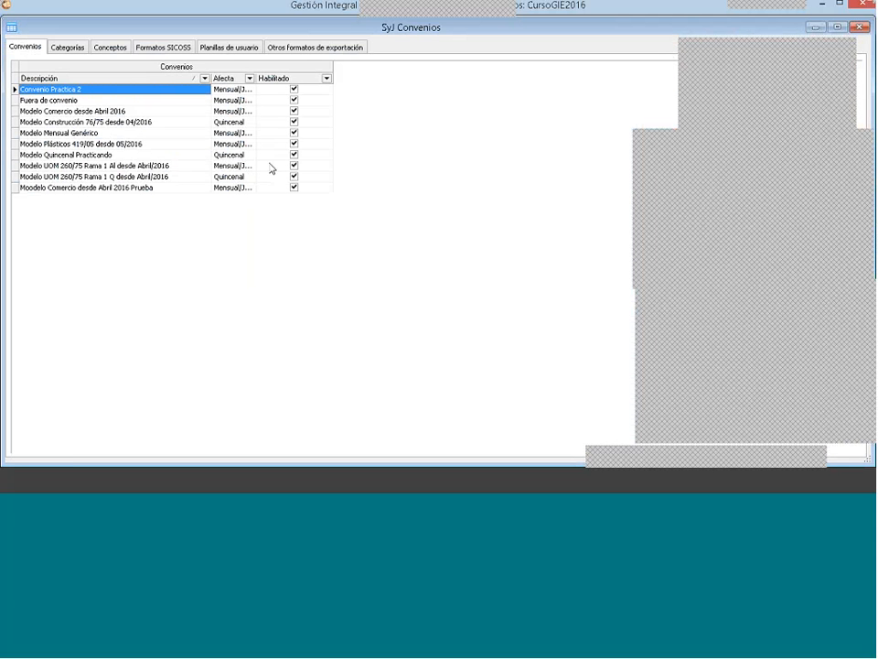
click(861, 28)
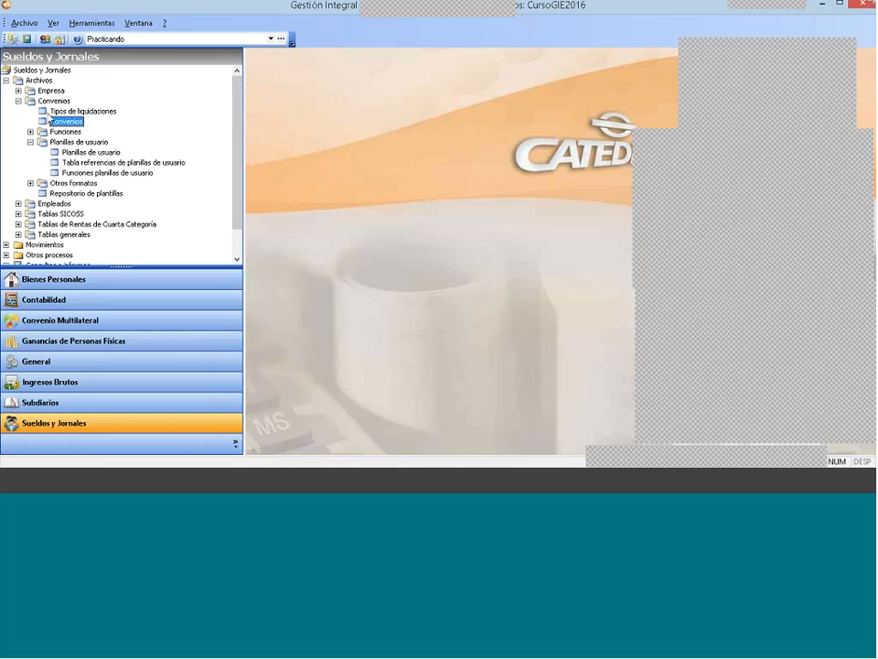
Step: Open the employee list and widen its Convenio column to check the employees' assigned agreements
click(18, 203)
double_click(66, 214)
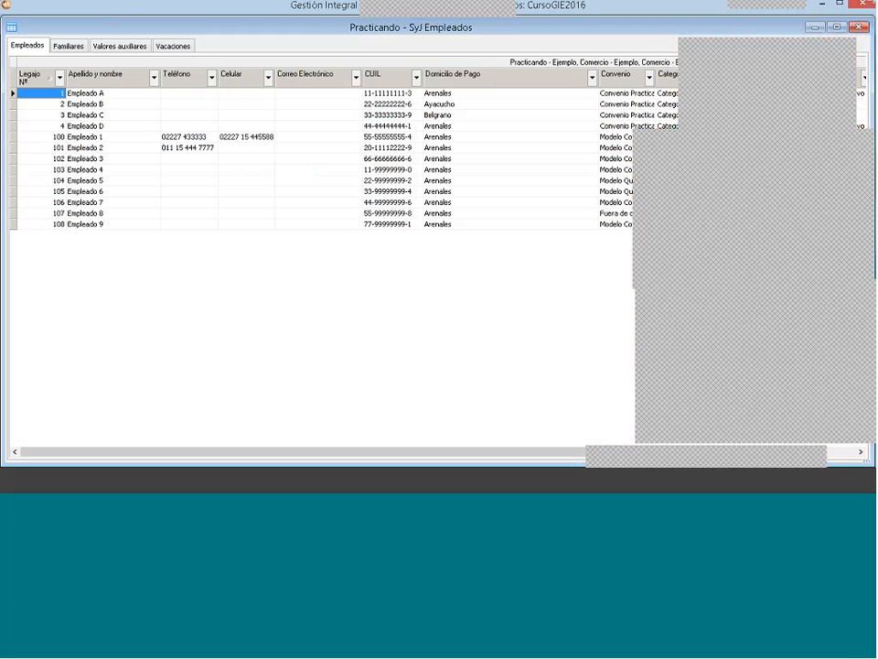
click(448, 92)
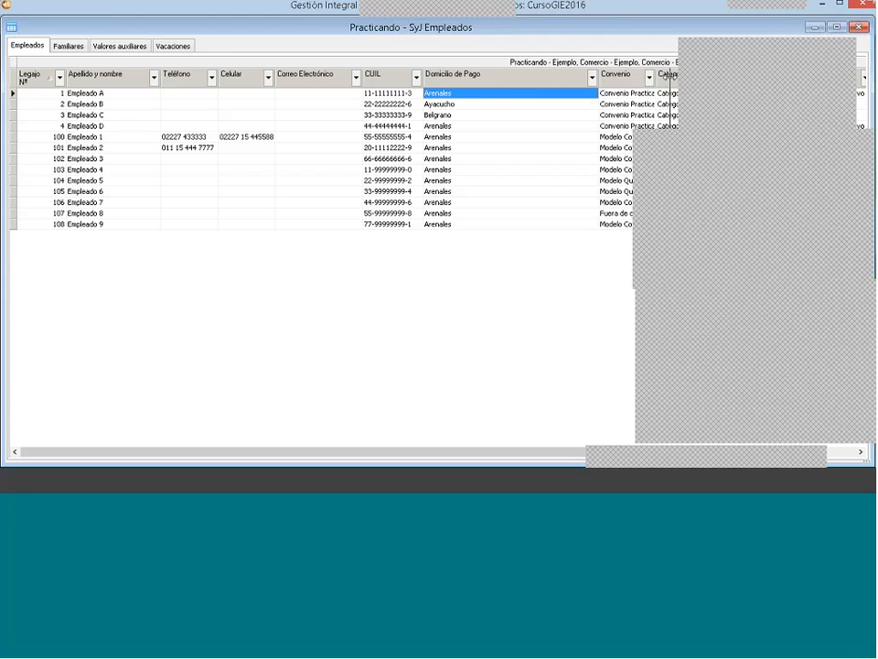
drag(660, 77, 675, 78)
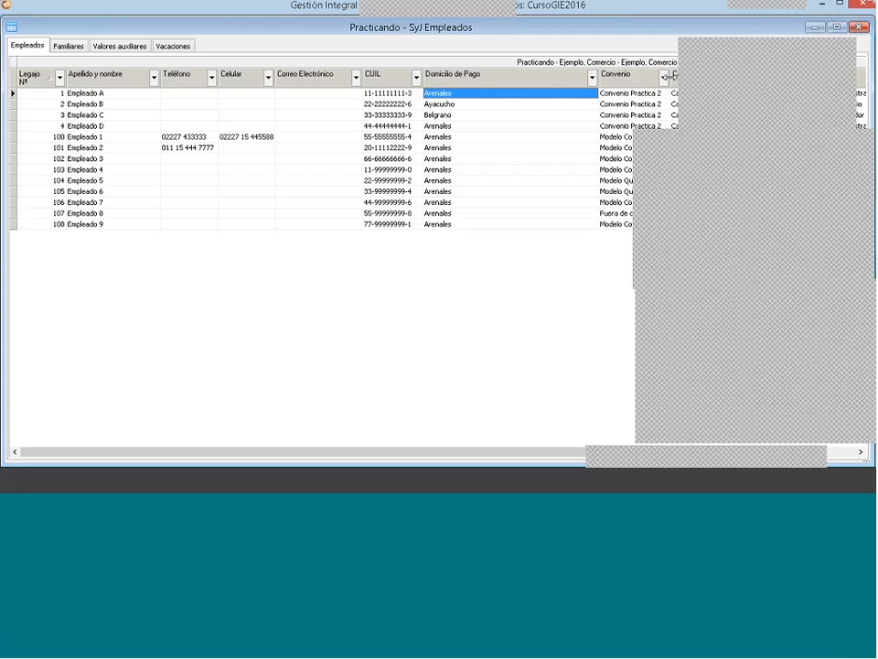
click(860, 28)
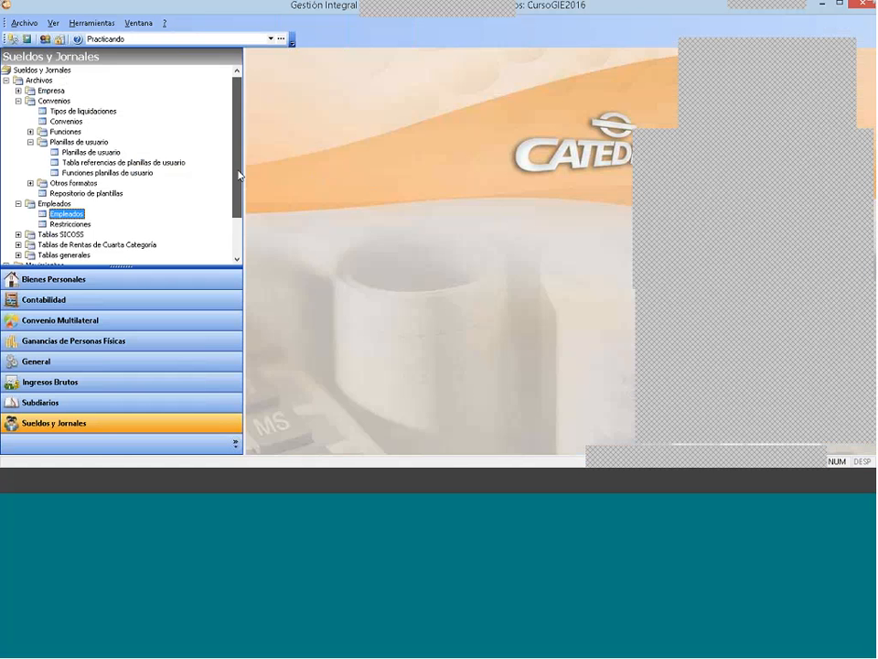
scroll(147, 228, down, 1)
click(6, 254)
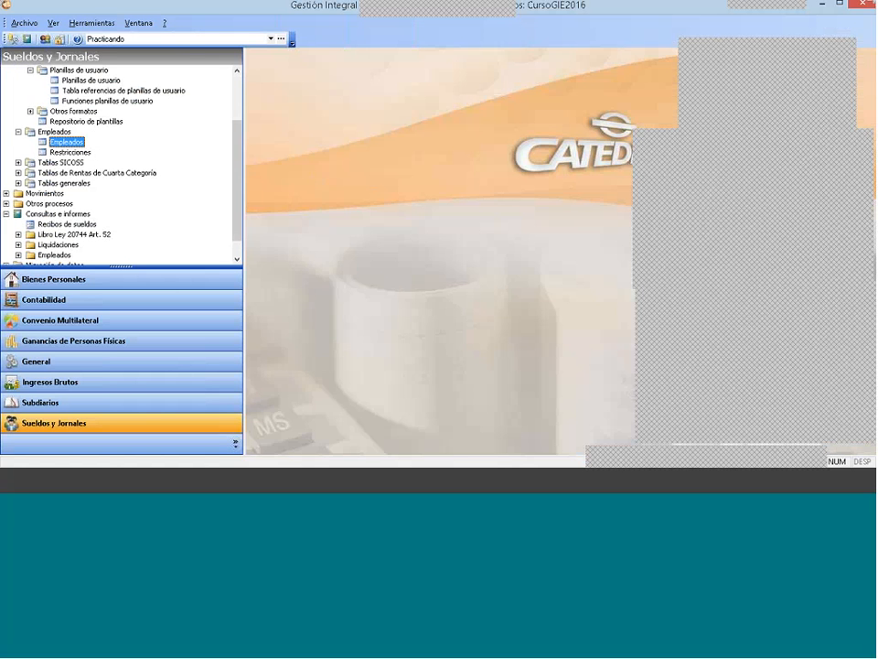
double_click(64, 223)
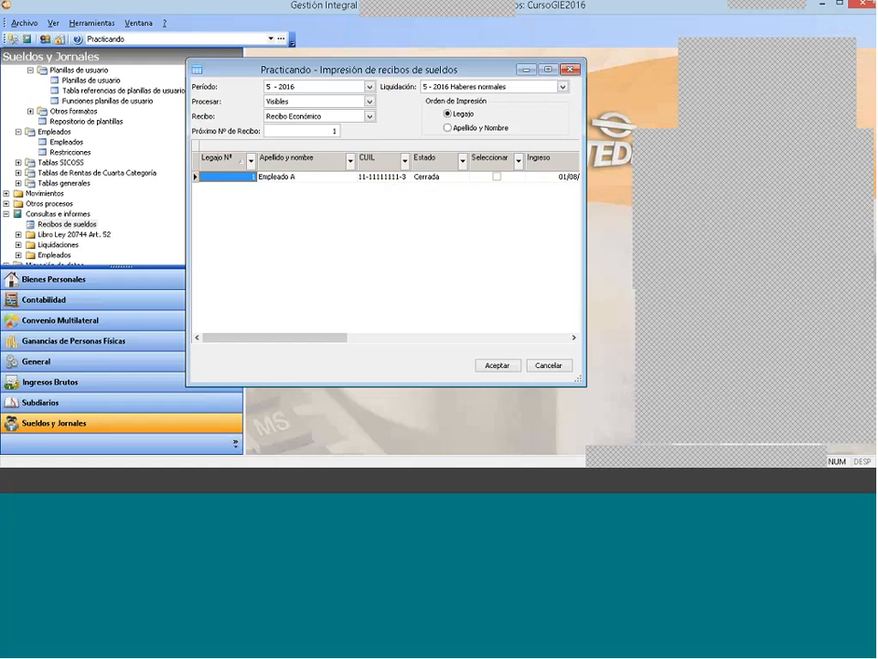
click(569, 69)
click(238, 89)
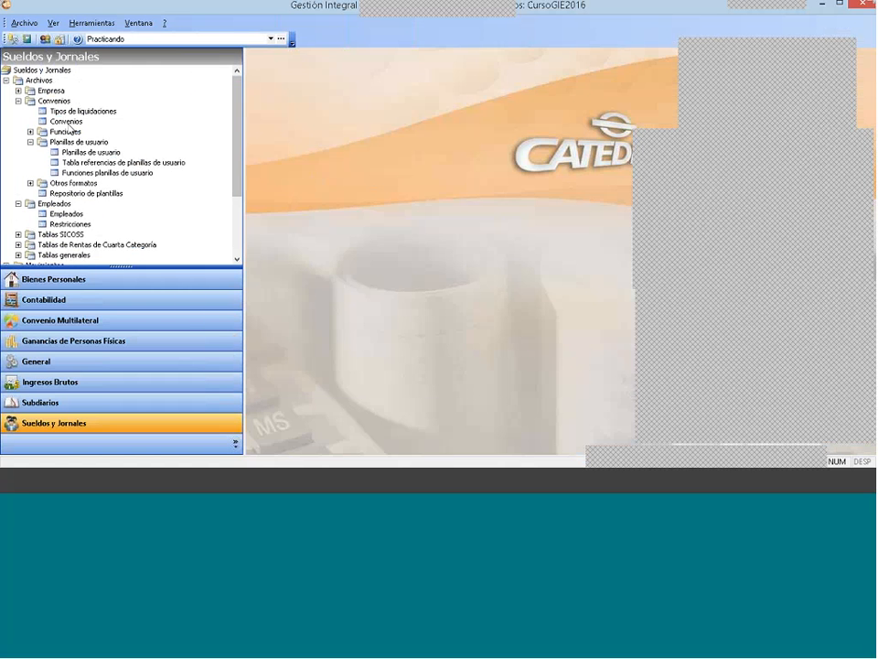
Step: Check which convenio Empleado A is assigned to in the employee list, and close the list
double_click(64, 213)
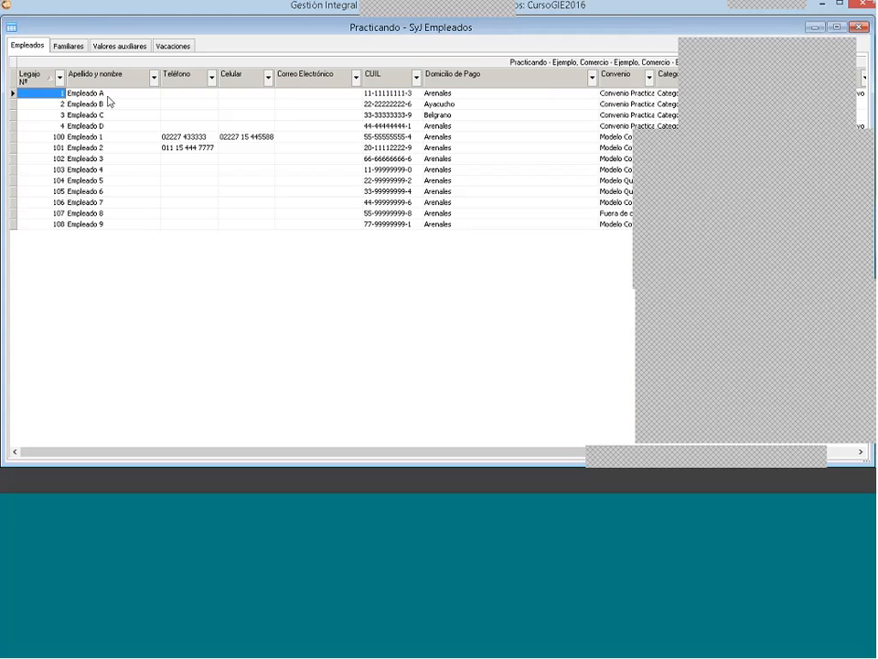
click(100, 95)
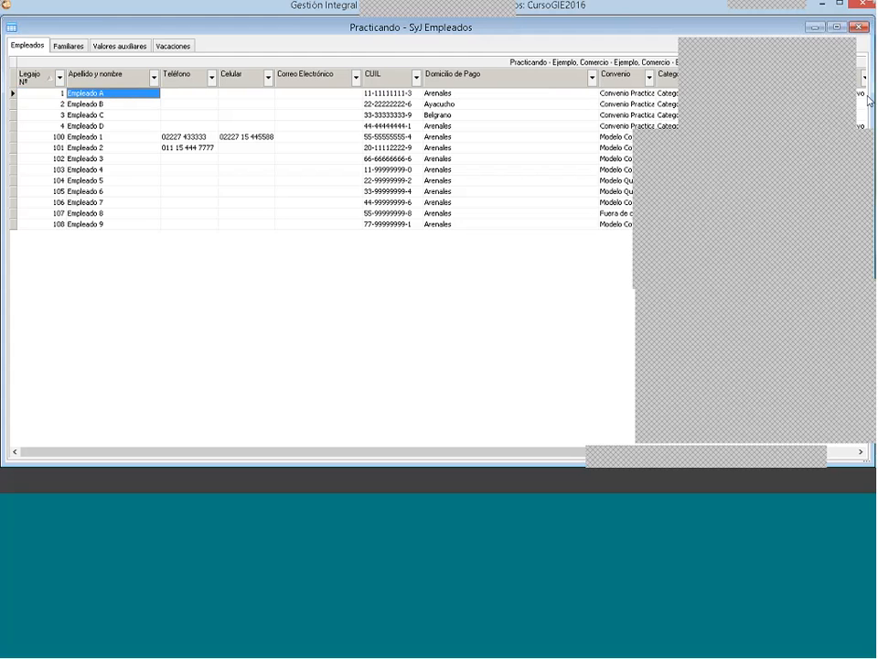
click(648, 94)
drag(670, 80, 670, 80)
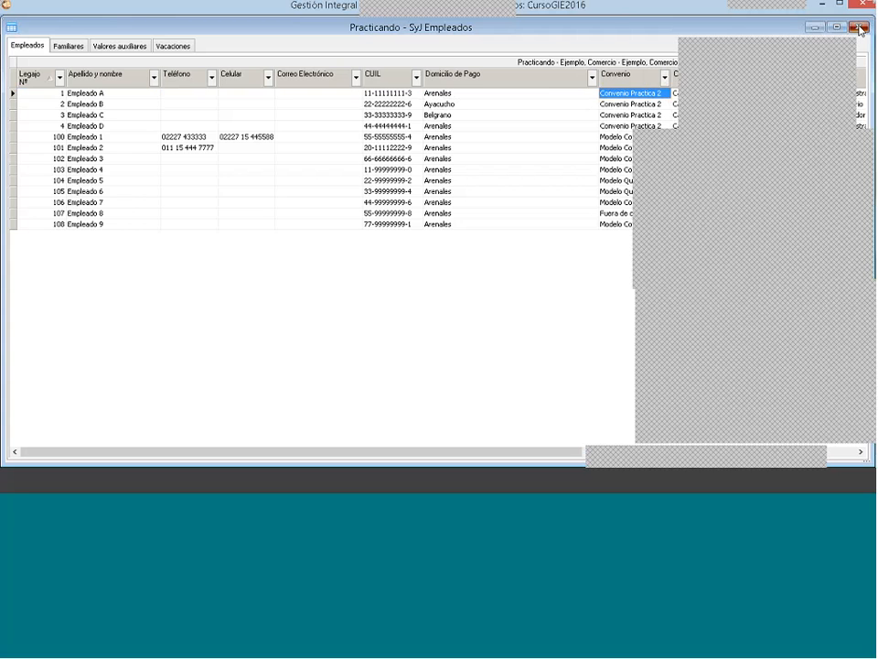
click(860, 29)
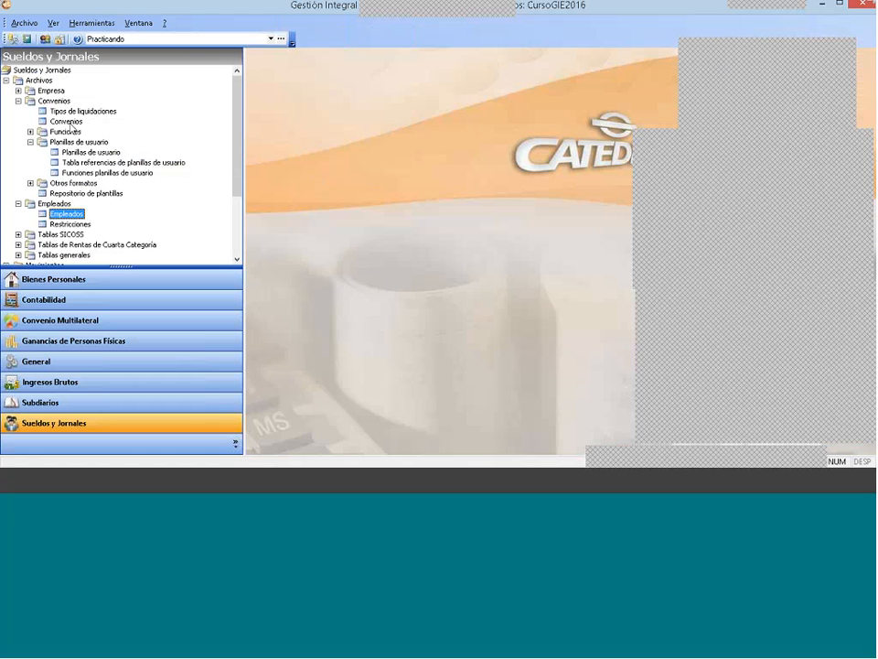
Step: Add the Planilla resumen de aportes y contribuciones to the user sheets of Convenio Practica 2
double_click(65, 123)
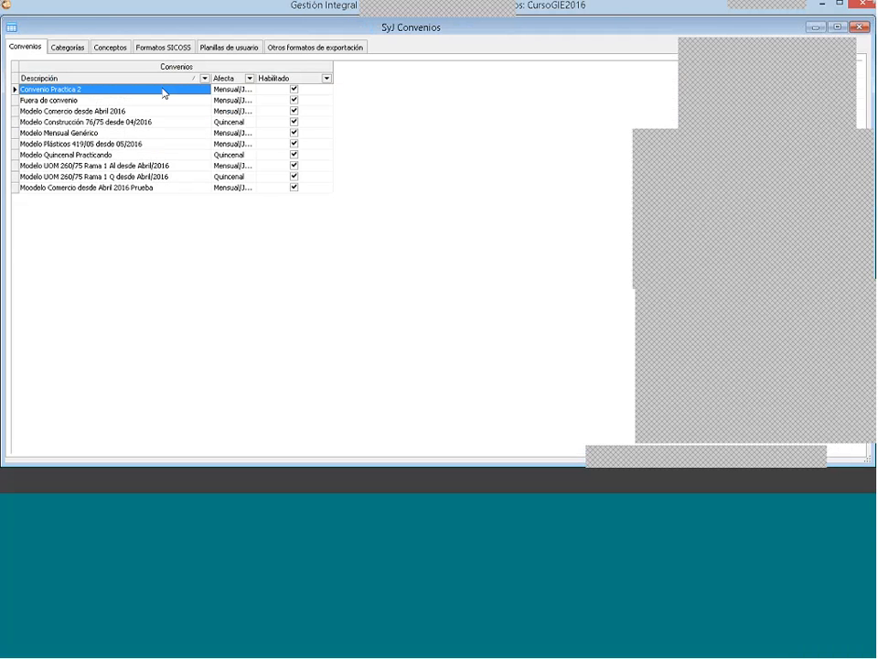
click(228, 50)
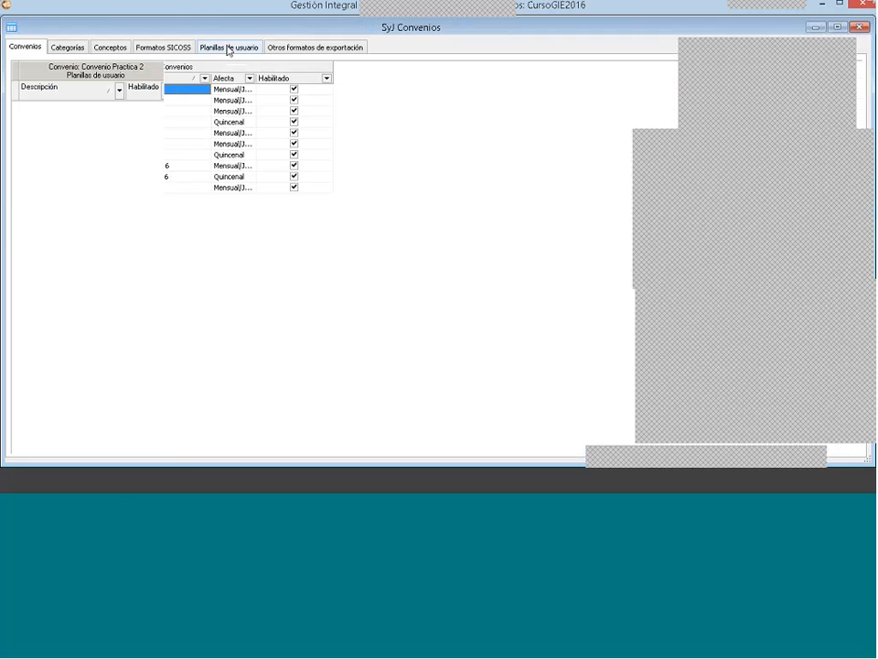
right_click(77, 123)
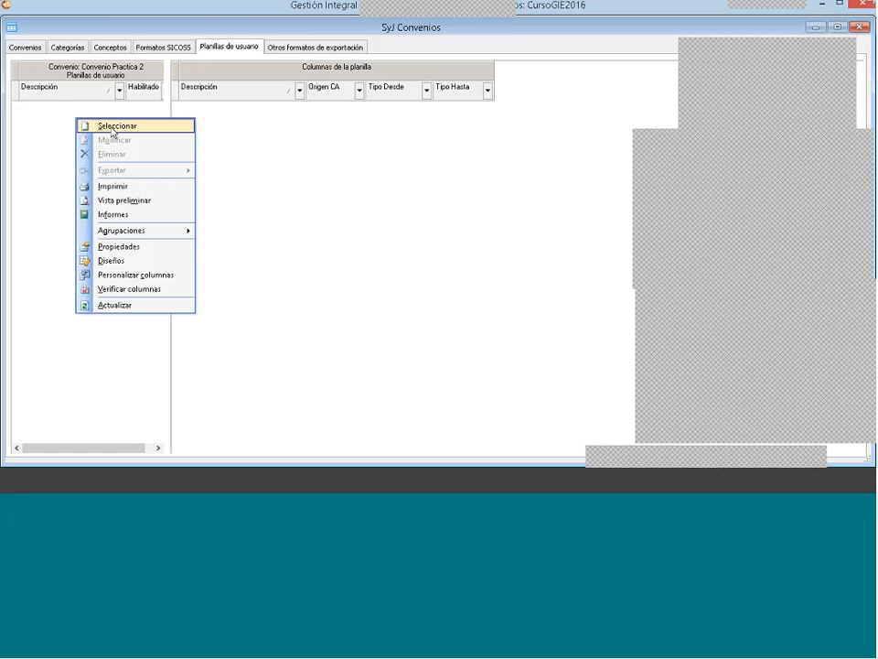
click(35, 143)
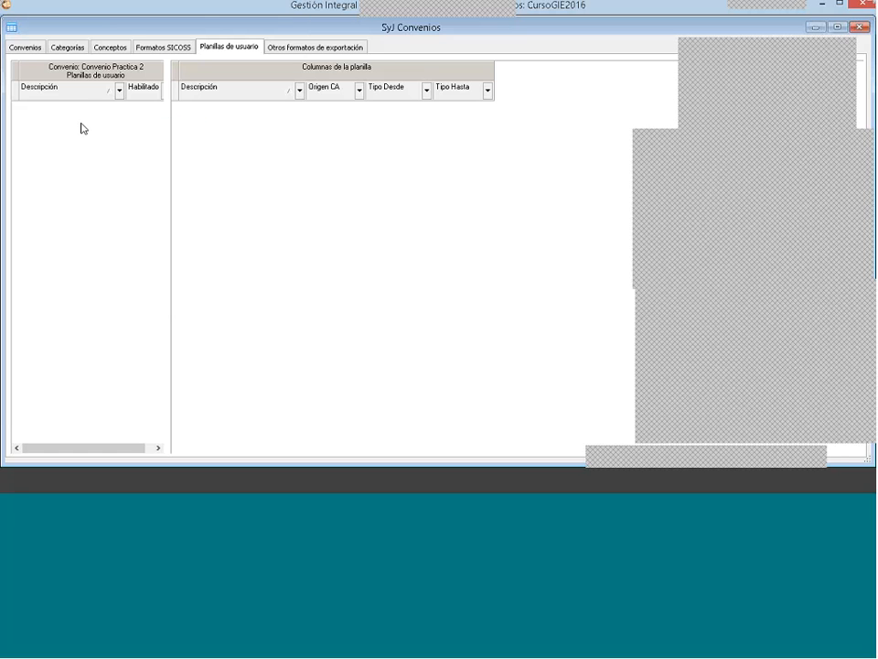
right_click(81, 122)
click(91, 129)
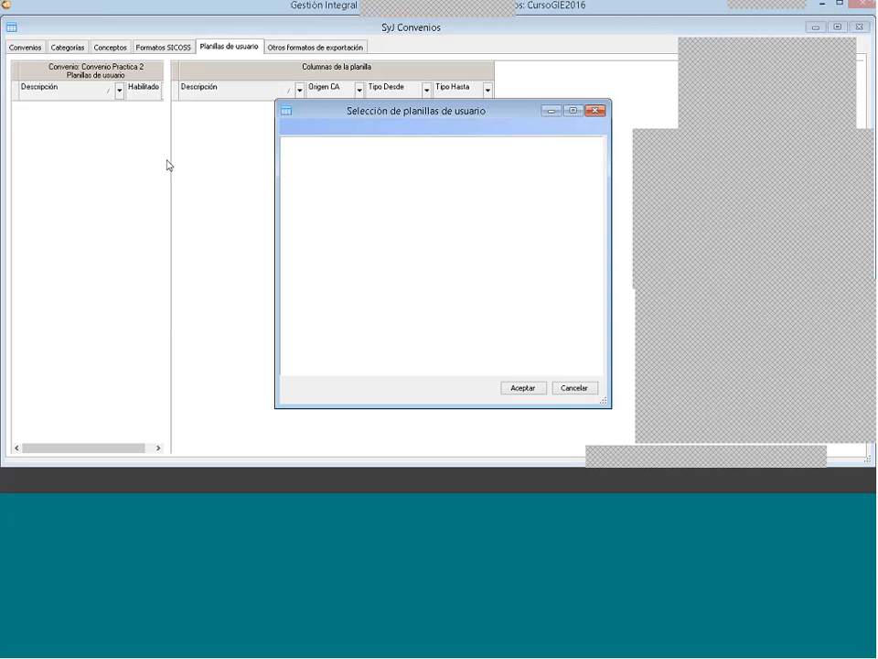
click(523, 387)
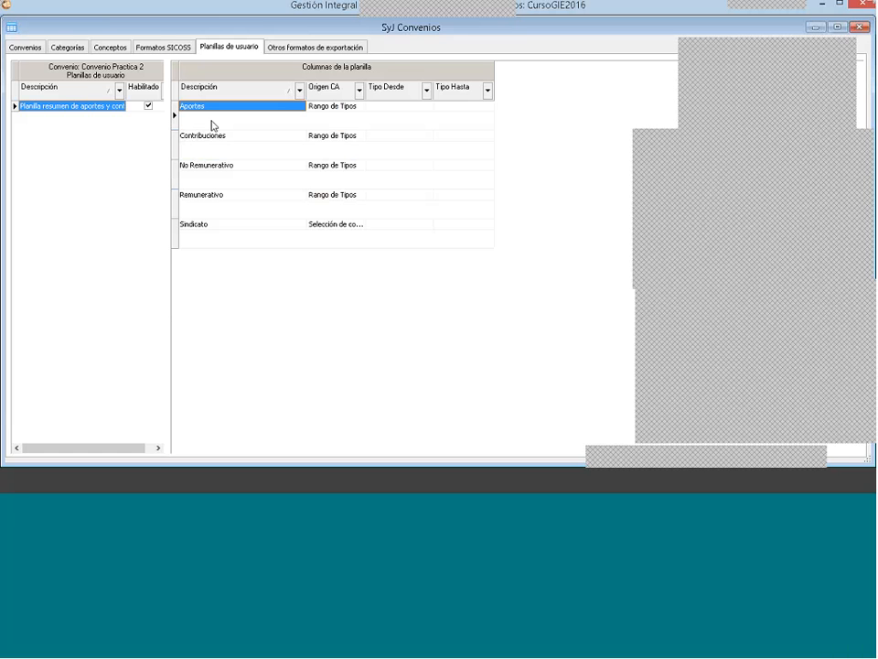
Step: Open the sheet's Sindicato column in the convenio and set its Operación to Suma and its Columna to Importe
click(203, 229)
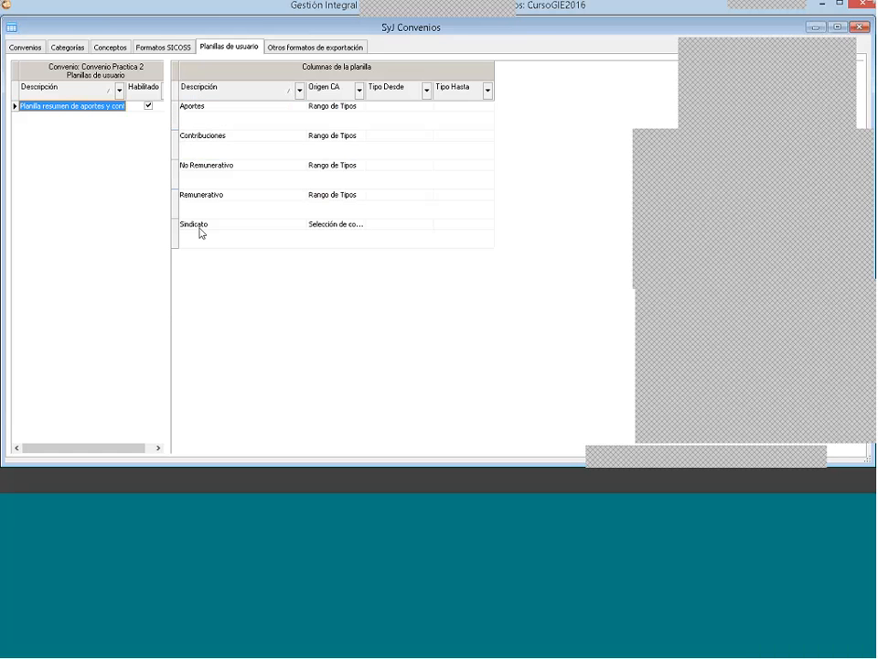
double_click(264, 230)
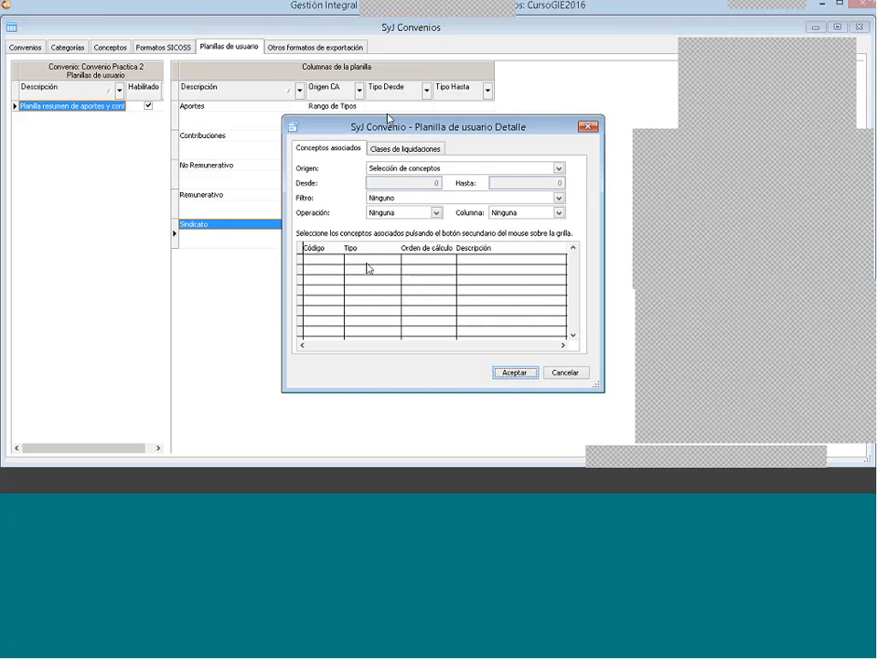
drag(422, 127, 425, 74)
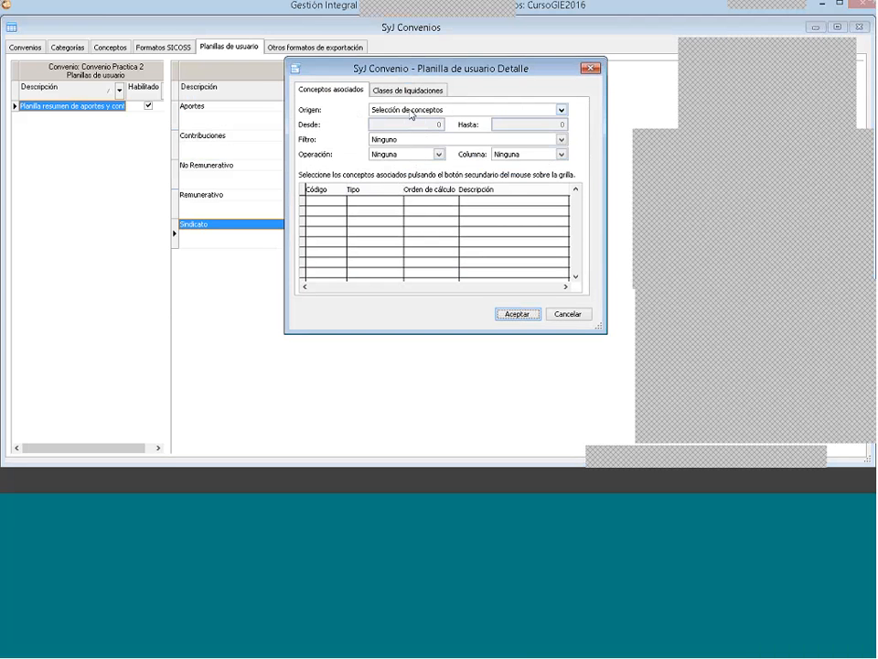
click(405, 153)
click(396, 179)
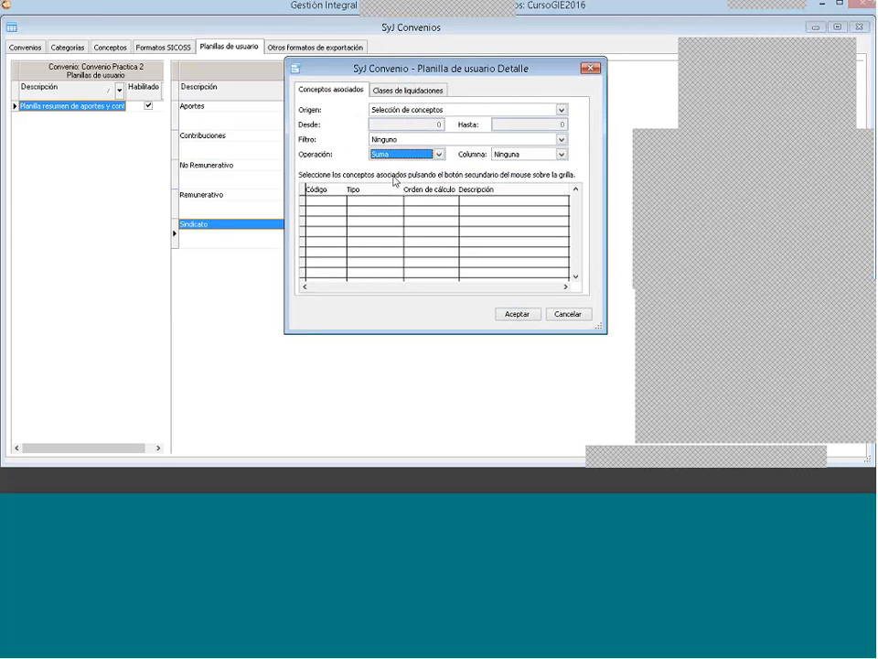
click(519, 156)
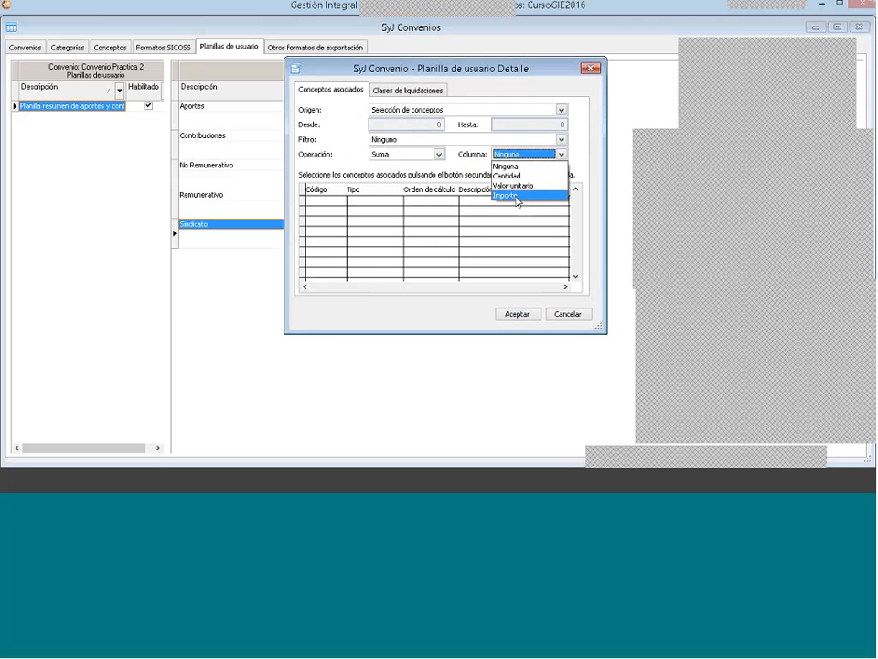
click(517, 196)
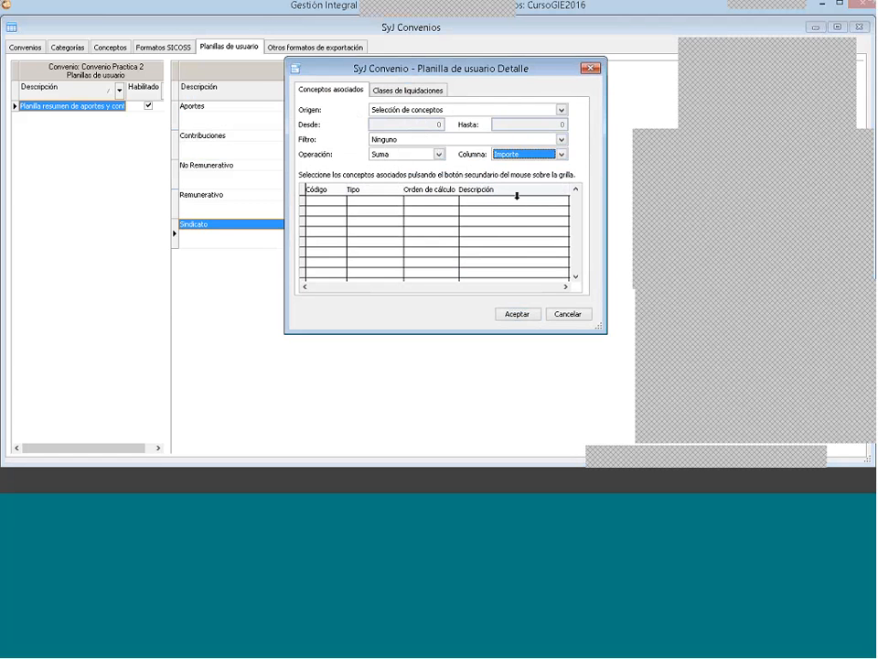
Step: Associate the Aportes concept 4090 Sindicato with the sheet's Sindicato column
right_click(427, 211)
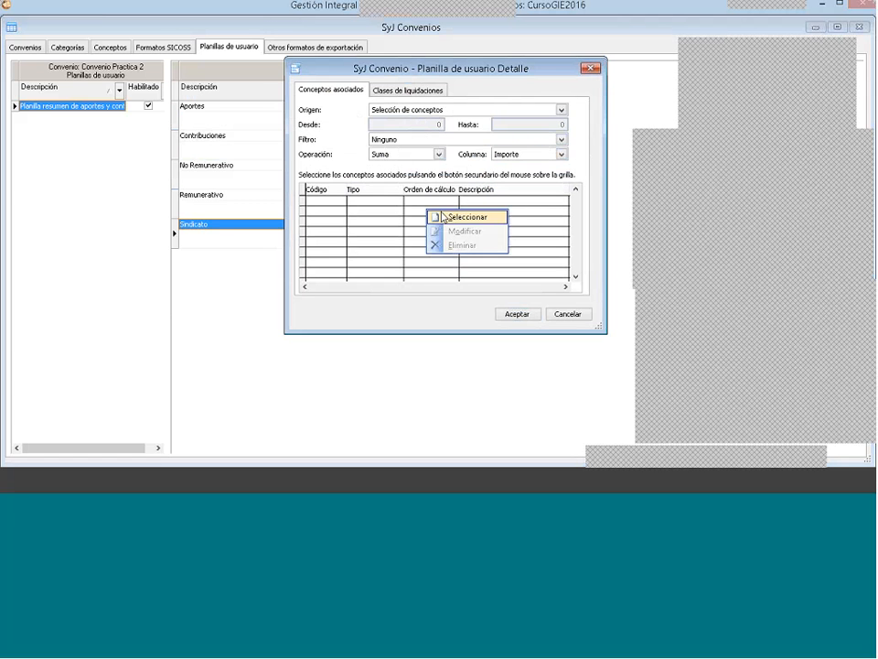
click(454, 217)
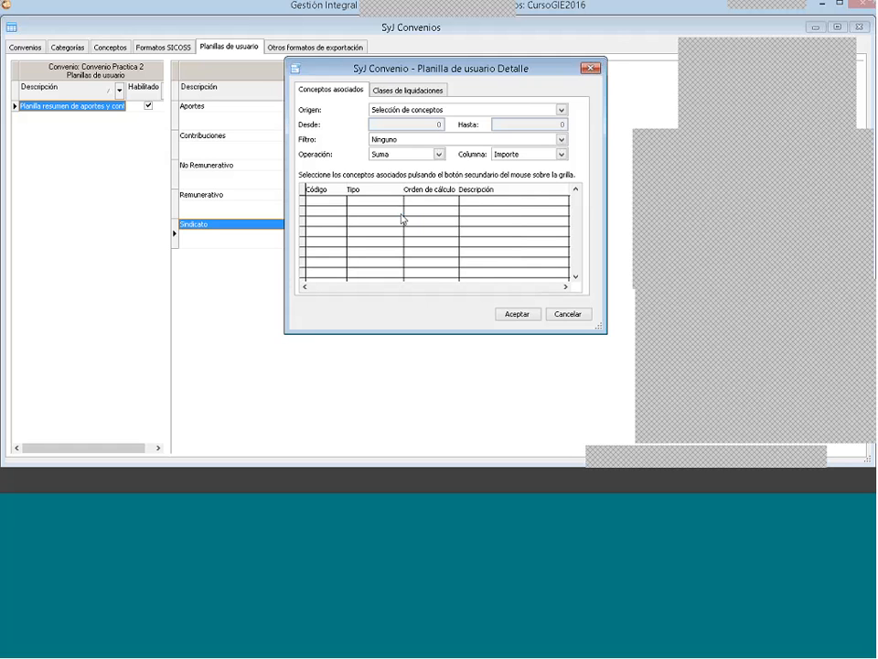
right_click(427, 213)
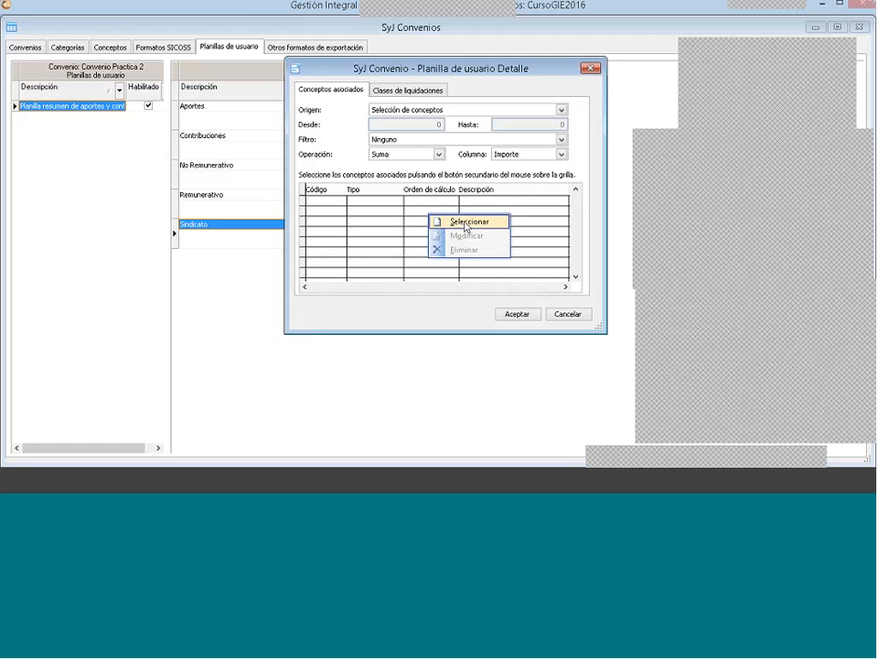
click(467, 225)
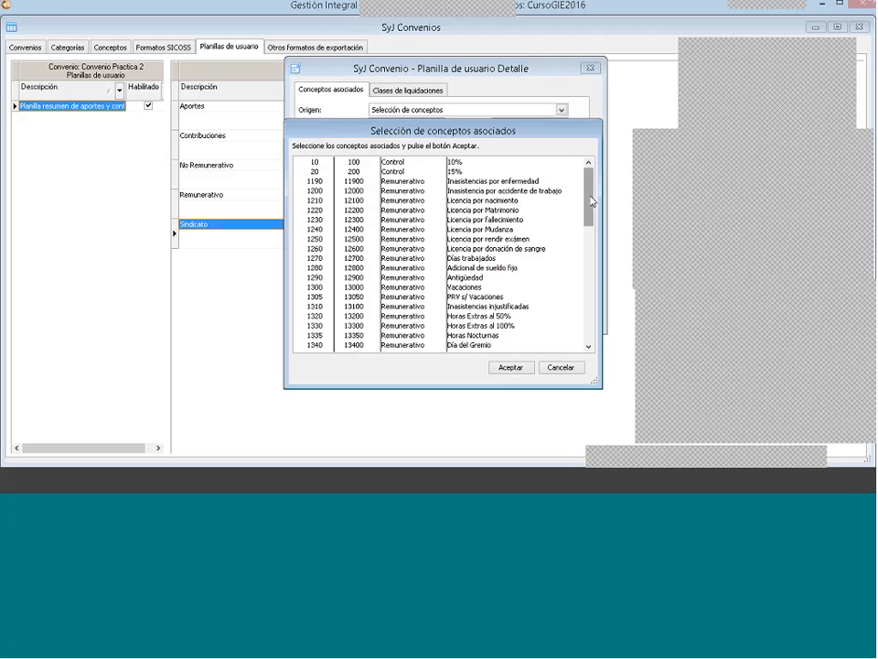
drag(590, 200, 583, 320)
click(572, 317)
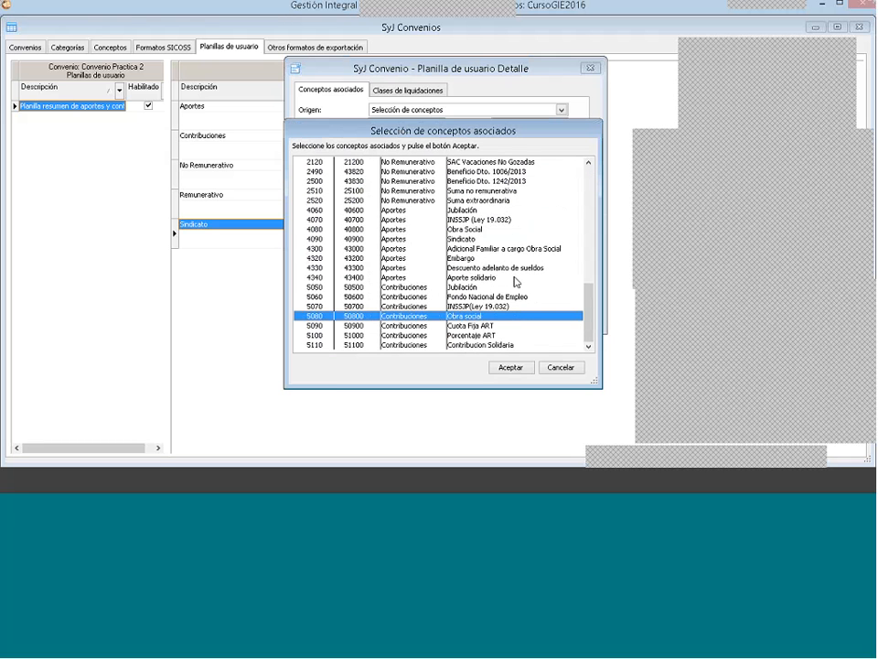
click(476, 239)
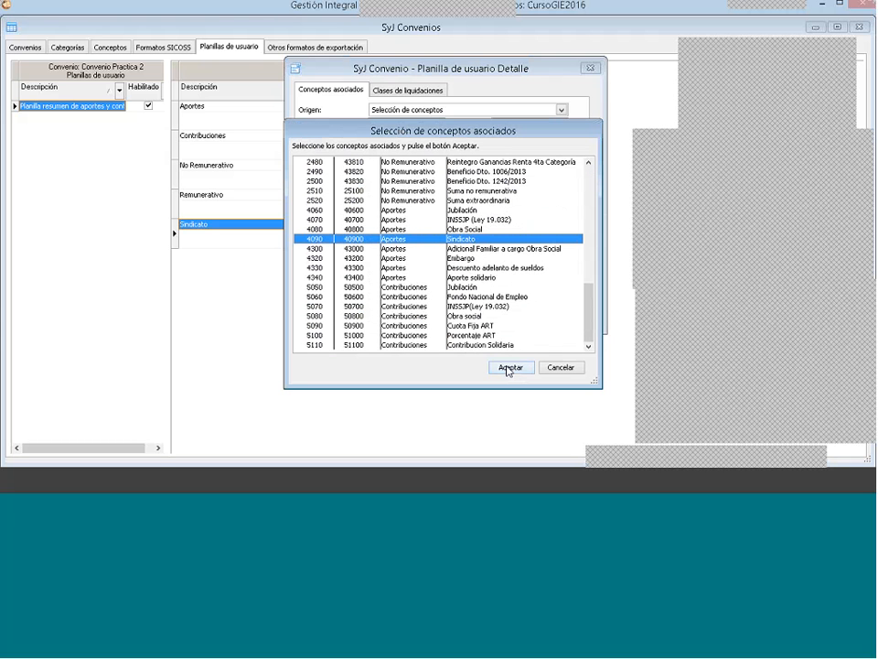
click(509, 367)
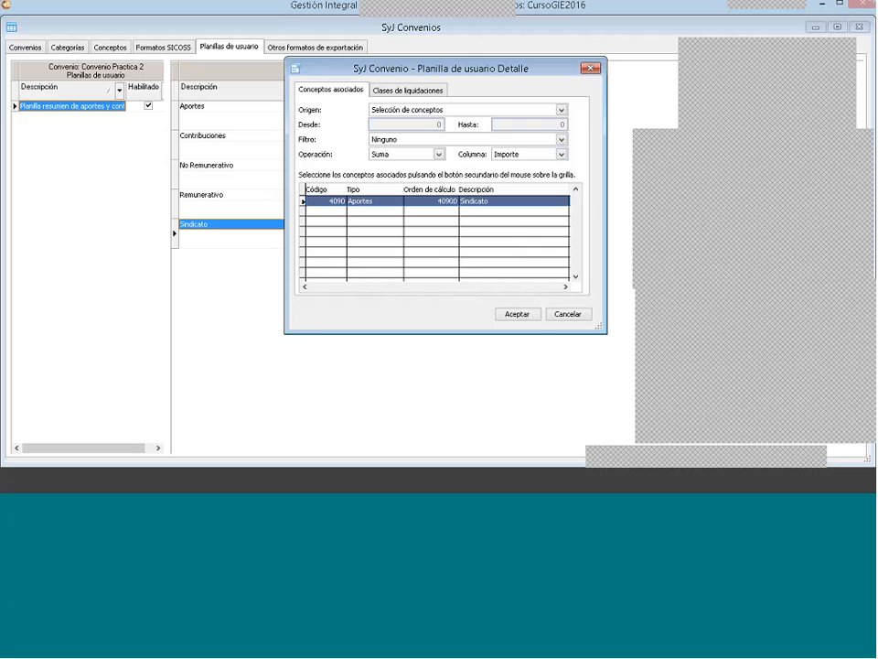
Step: Include all the clases de liquidaciones in the Sindicato column and accept its configuration
click(419, 90)
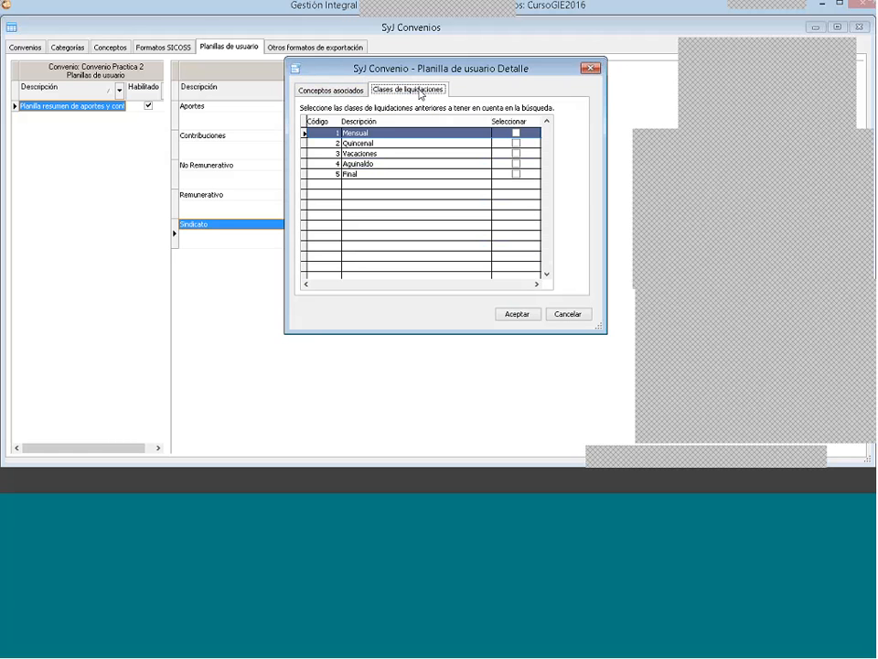
right_click(432, 175)
click(458, 181)
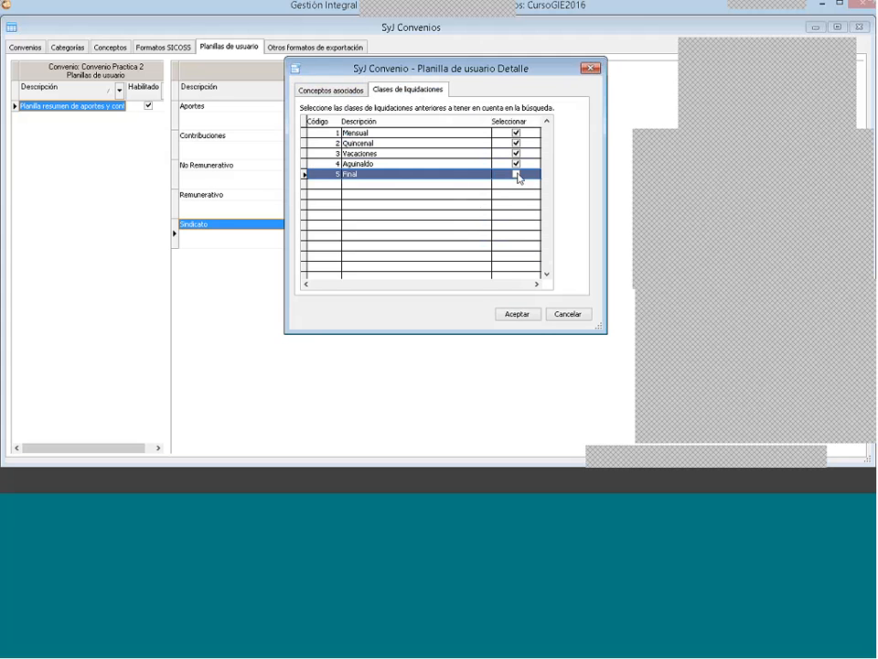
click(516, 173)
click(343, 92)
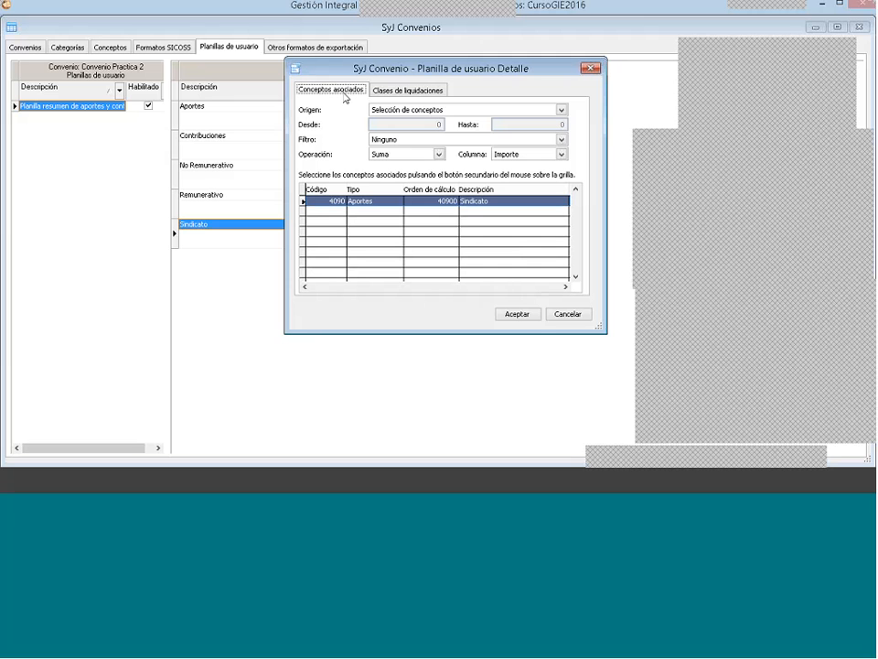
click(517, 313)
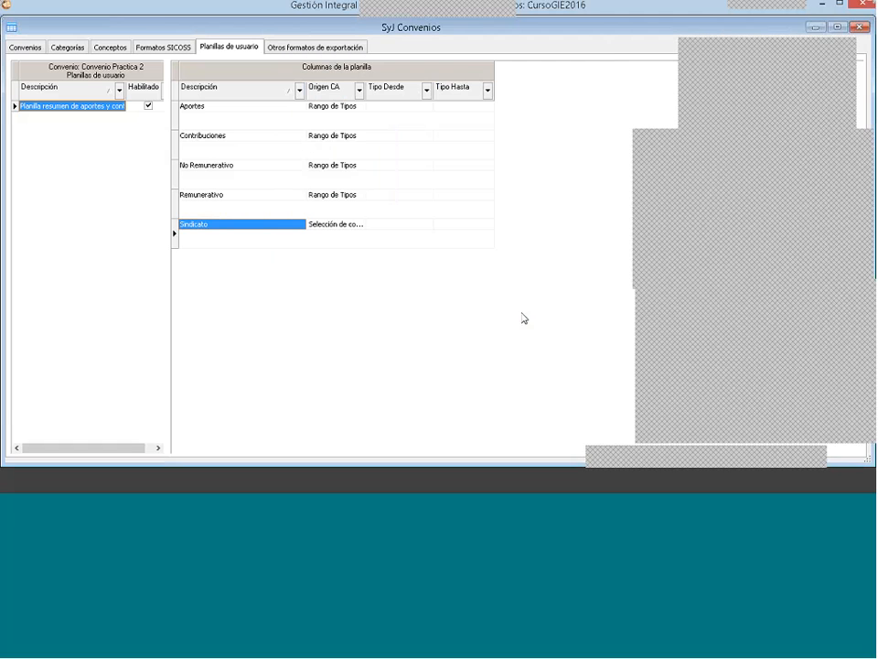
Step: Review the sheet's Aportes, Contribuciones, No Remunerativo, Remunerativo and Sindicato columns
click(206, 166)
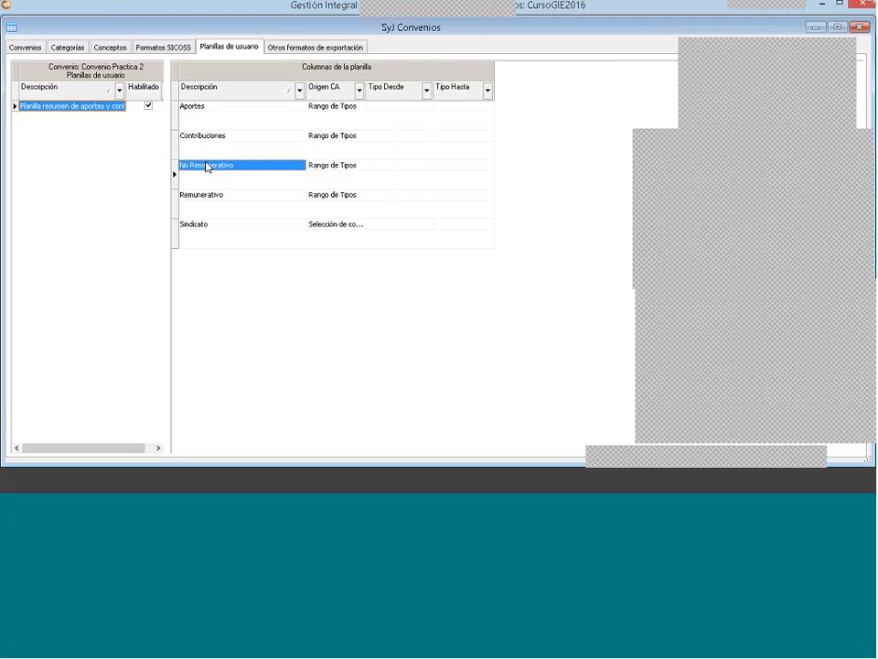
click(205, 194)
click(203, 110)
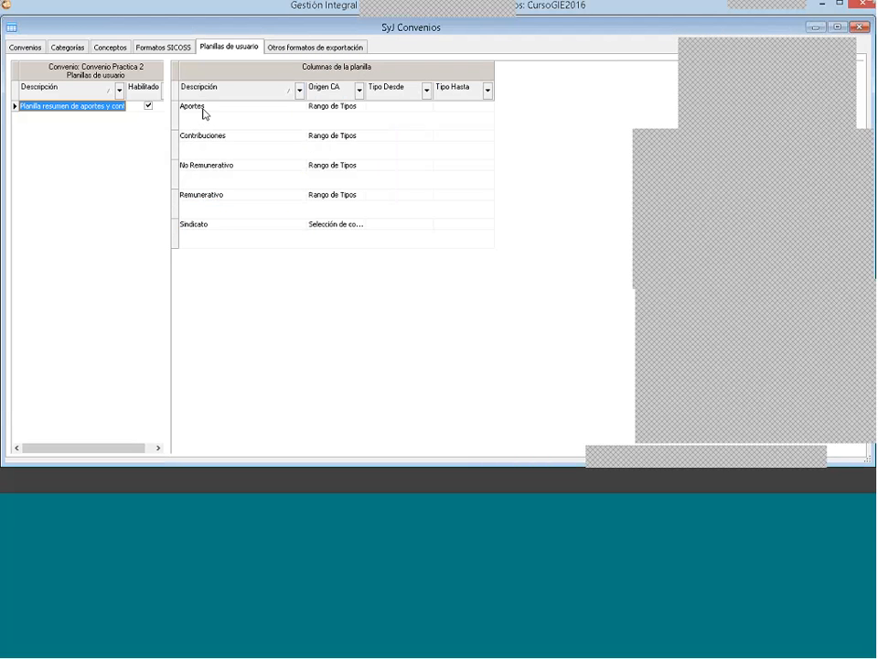
click(214, 140)
click(233, 170)
click(216, 198)
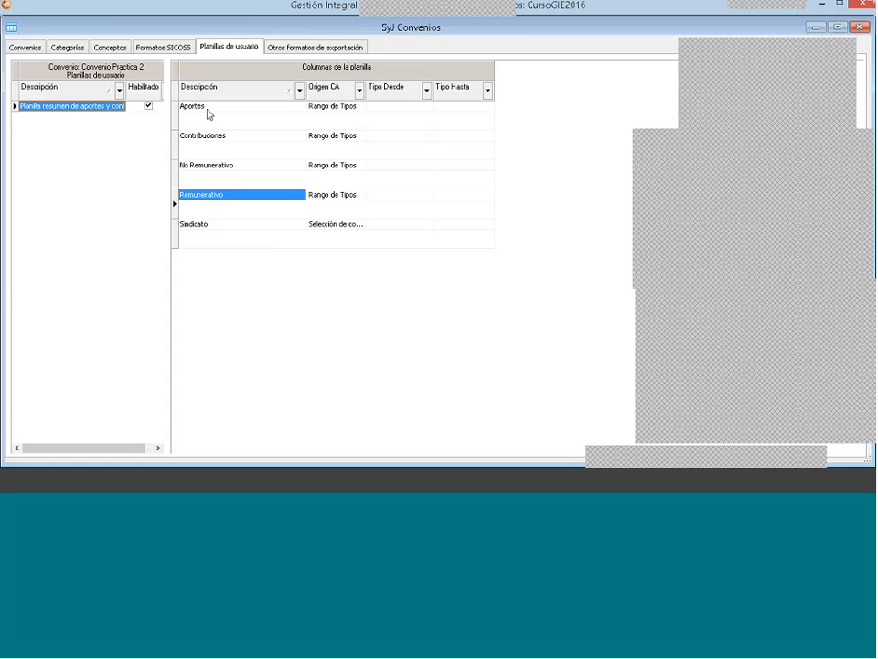
click(203, 228)
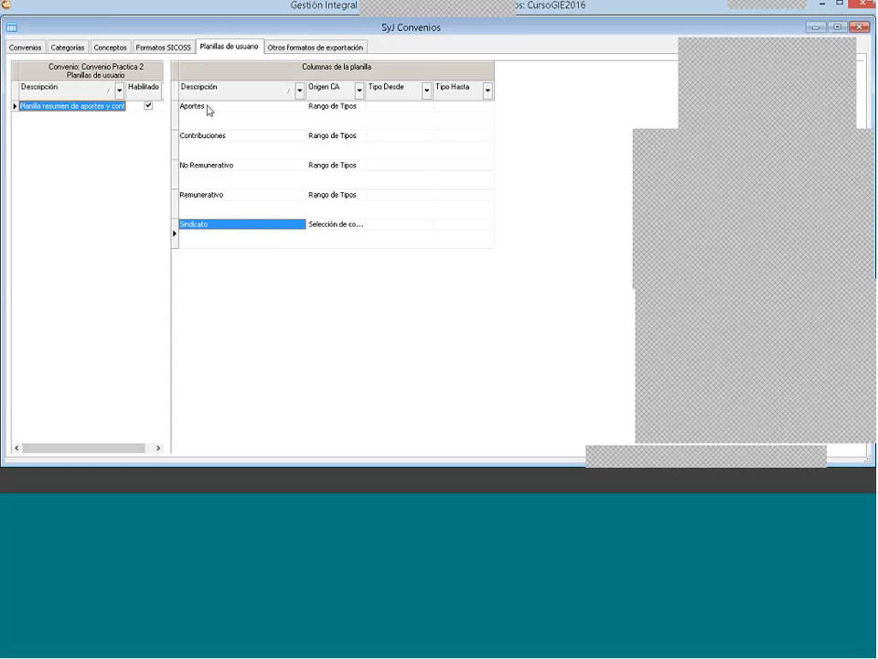
Step: Open the sheet's Aportes column and set both ends of its concept type range to Aportes
click(209, 109)
click(311, 163)
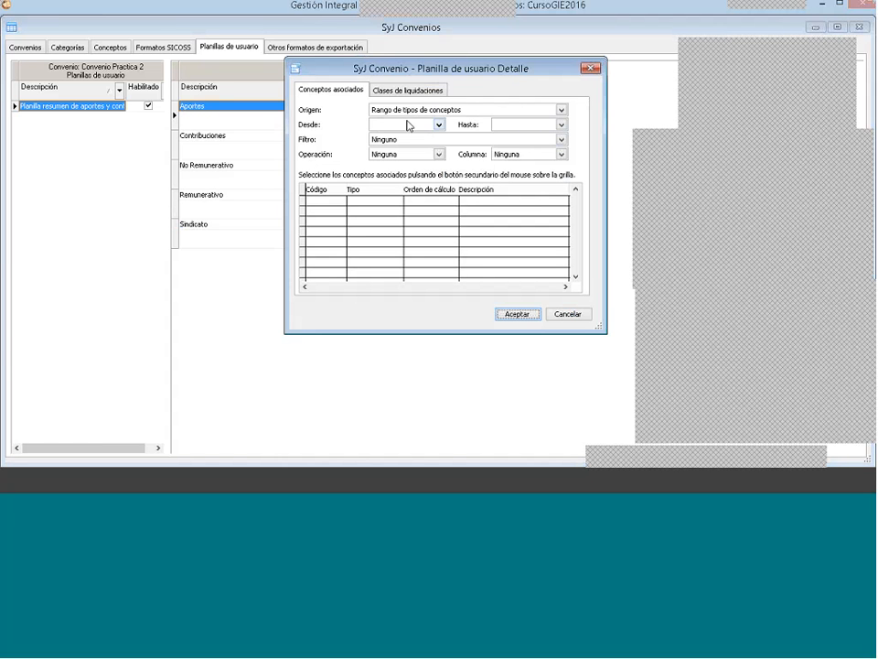
click(407, 124)
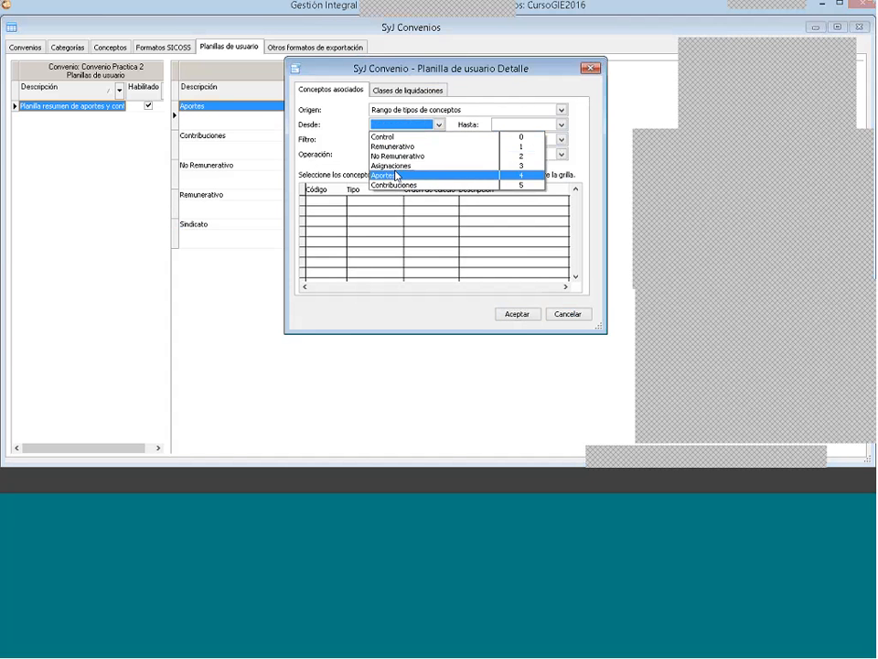
click(397, 176)
click(523, 125)
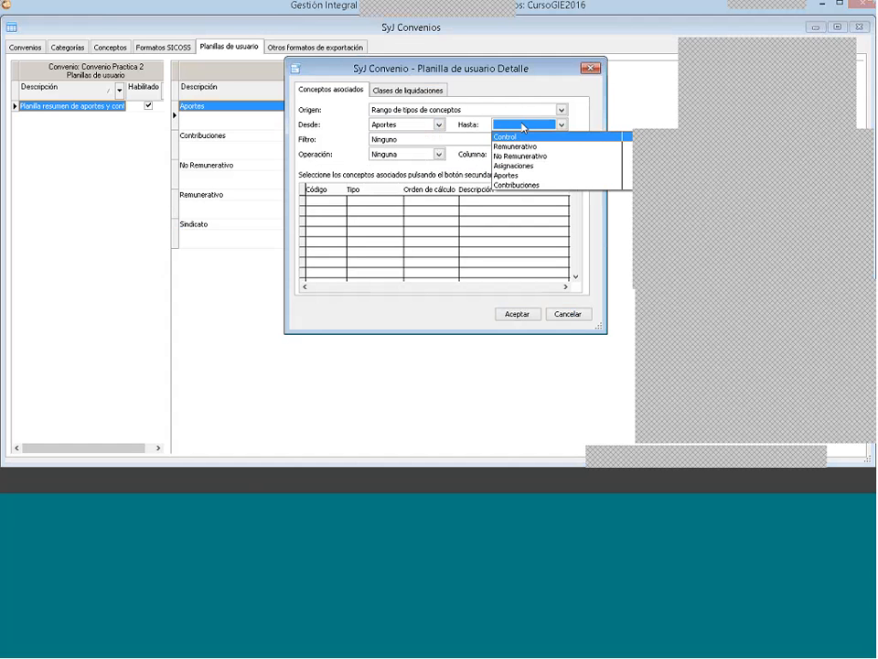
click(508, 175)
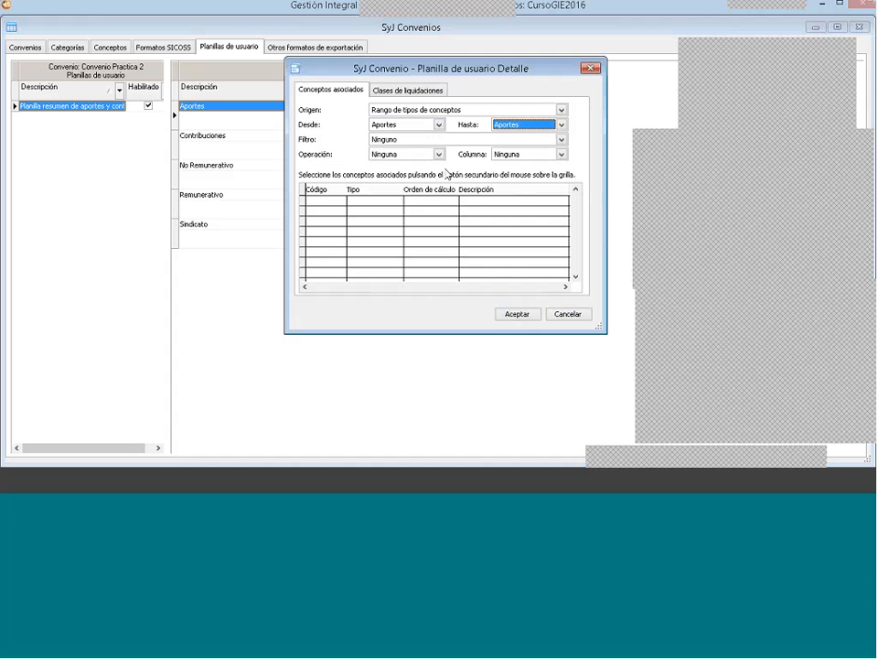
Step: Set the Aportes column's Operación to Suma and its Columna to Importe
click(438, 154)
click(398, 172)
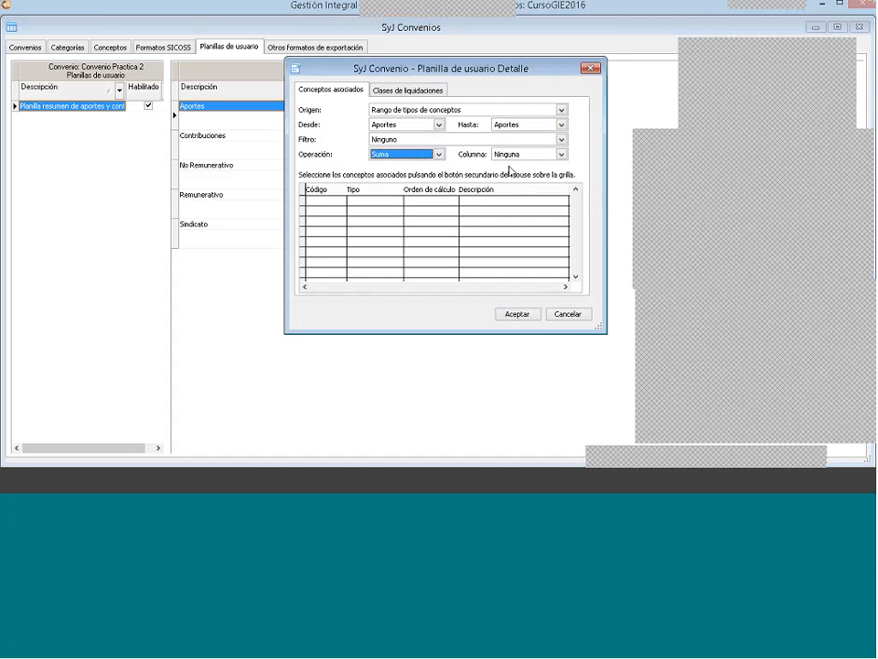
click(521, 155)
click(516, 195)
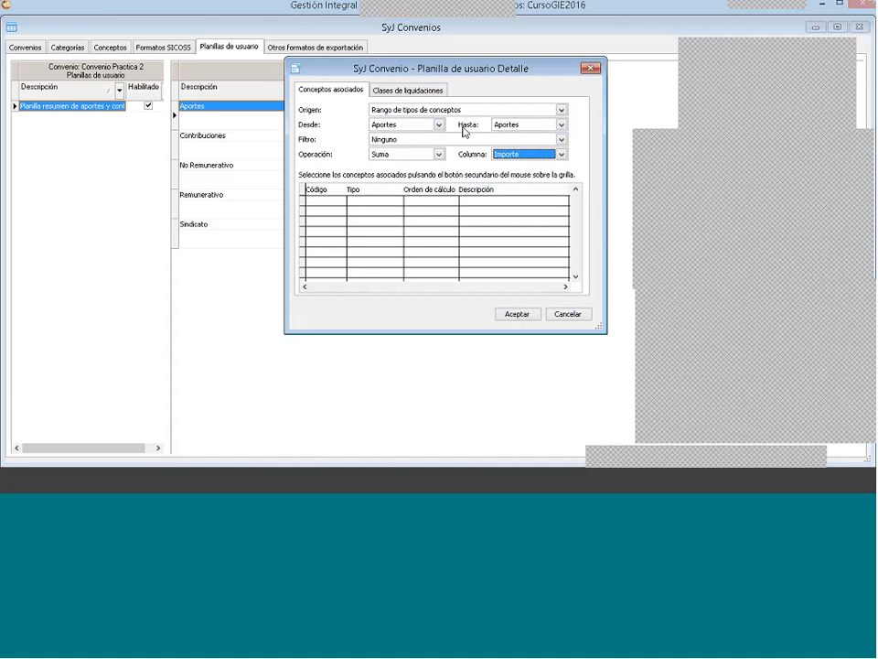
Step: Try Selección de conceptos as the Aportes column's Origen, and open the concept selection and cancel it
click(416, 218)
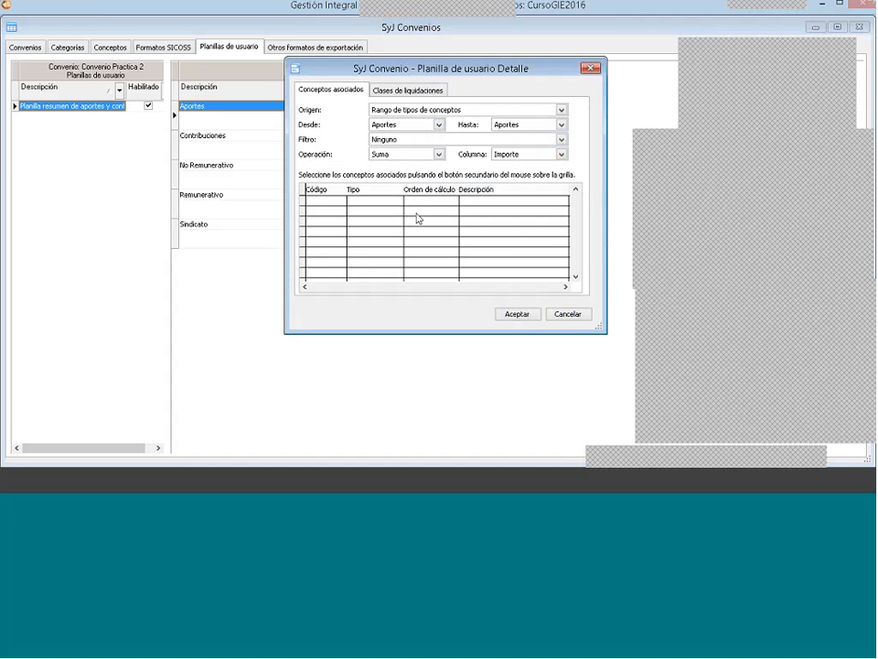
click(387, 111)
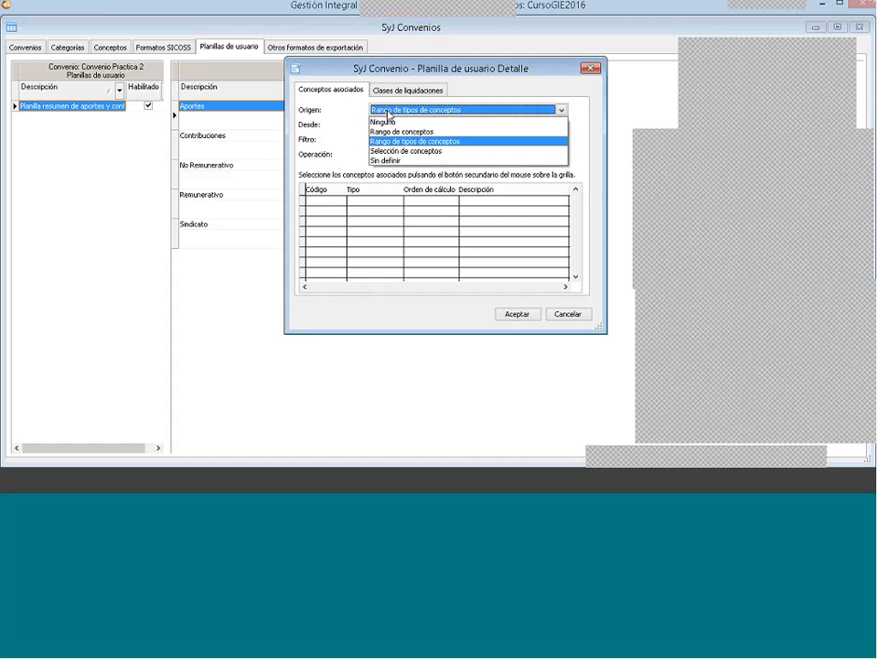
click(388, 114)
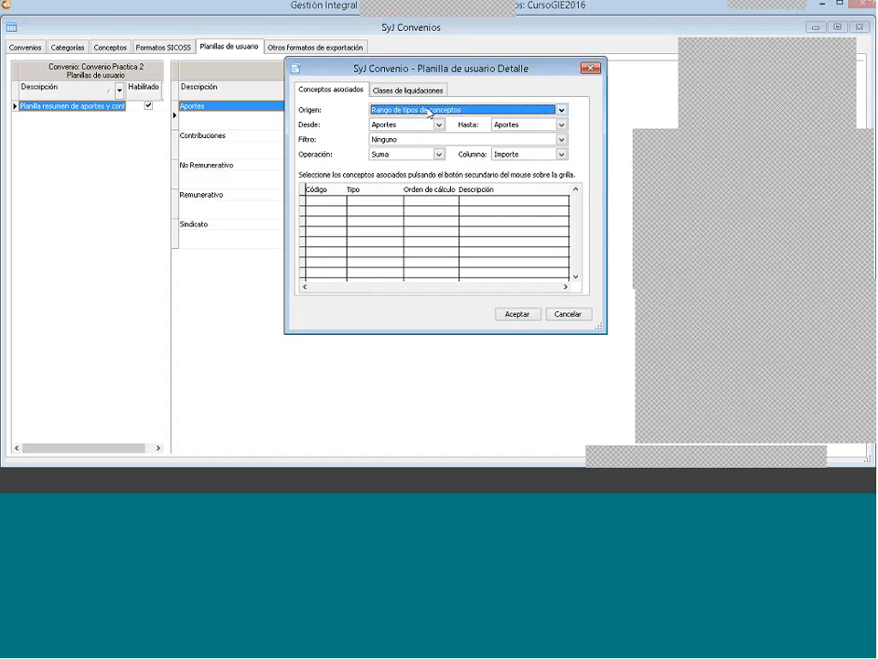
click(428, 112)
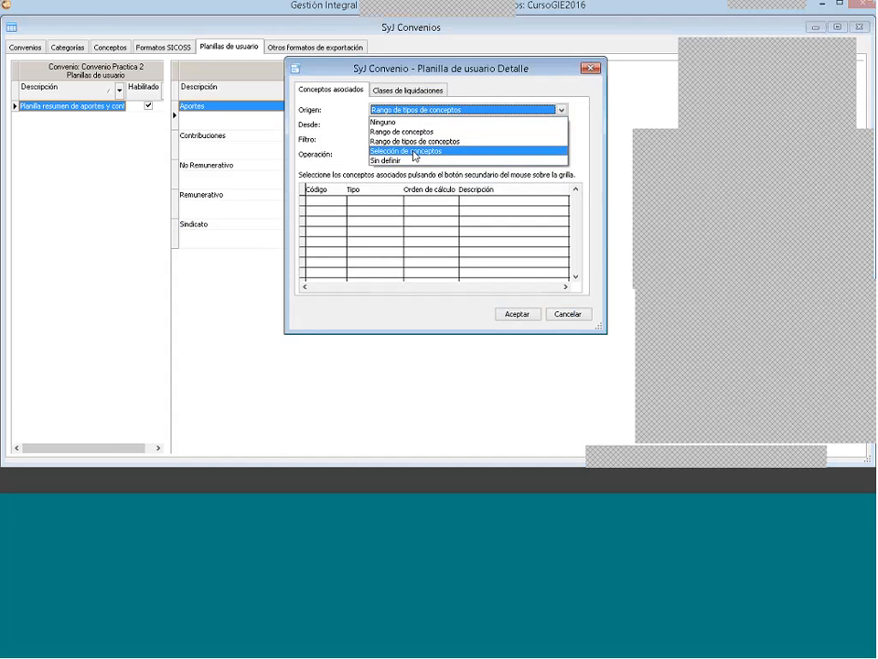
click(414, 155)
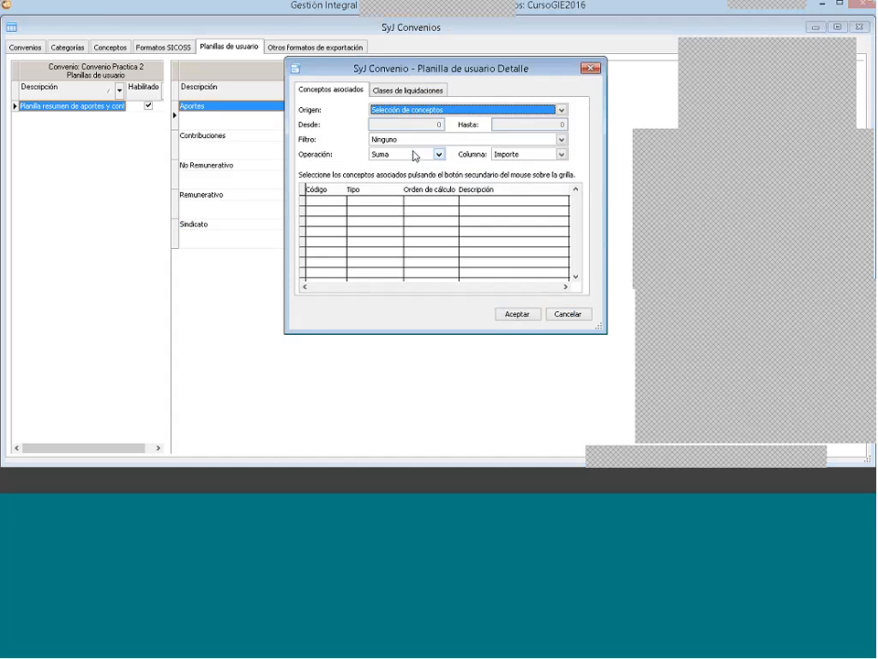
right_click(384, 221)
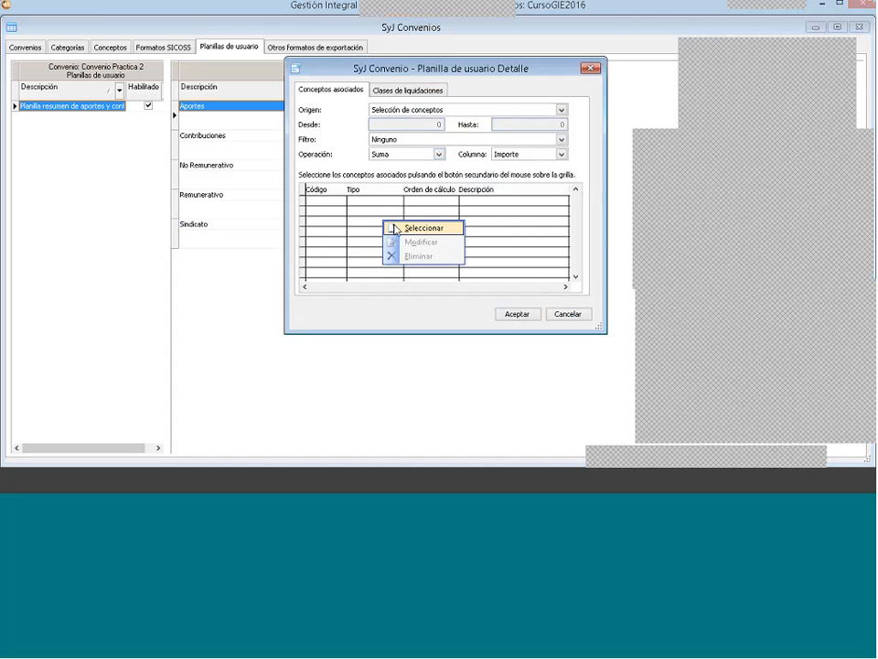
click(395, 228)
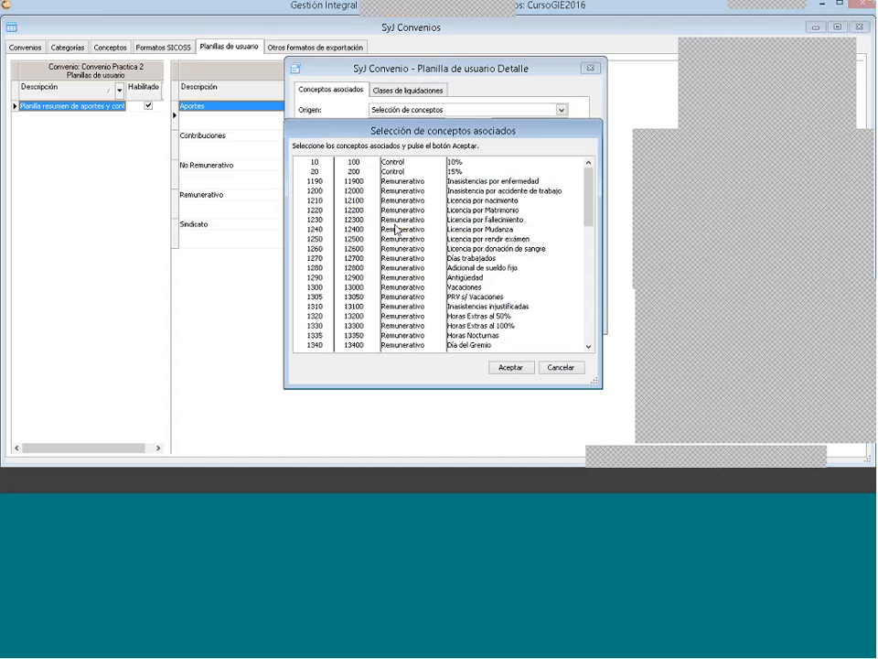
click(557, 367)
Step: Set the Aportes column's Origen to Rango de tipos de conceptos, with Aportes as both Desde and Hasta
click(413, 113)
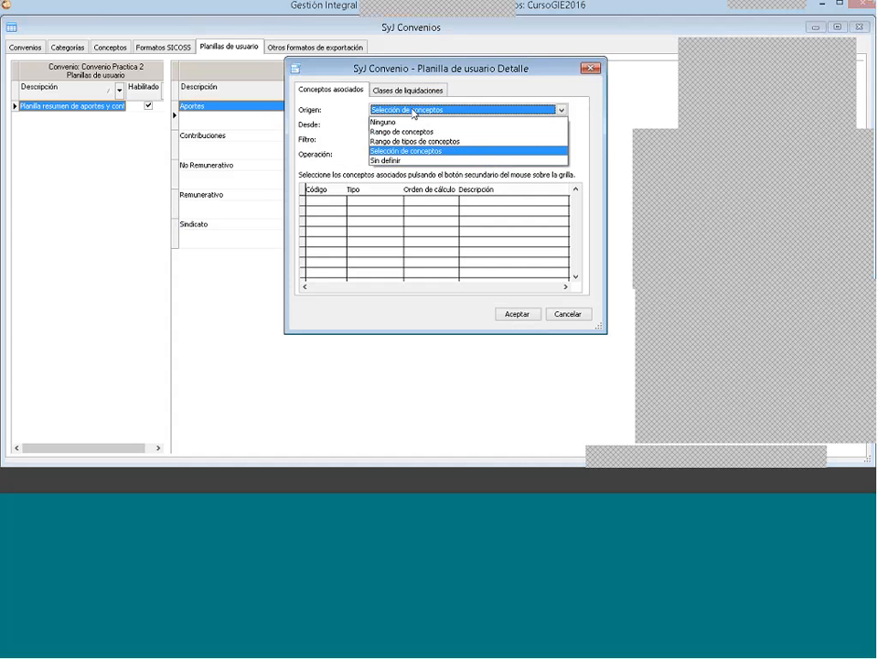
click(421, 139)
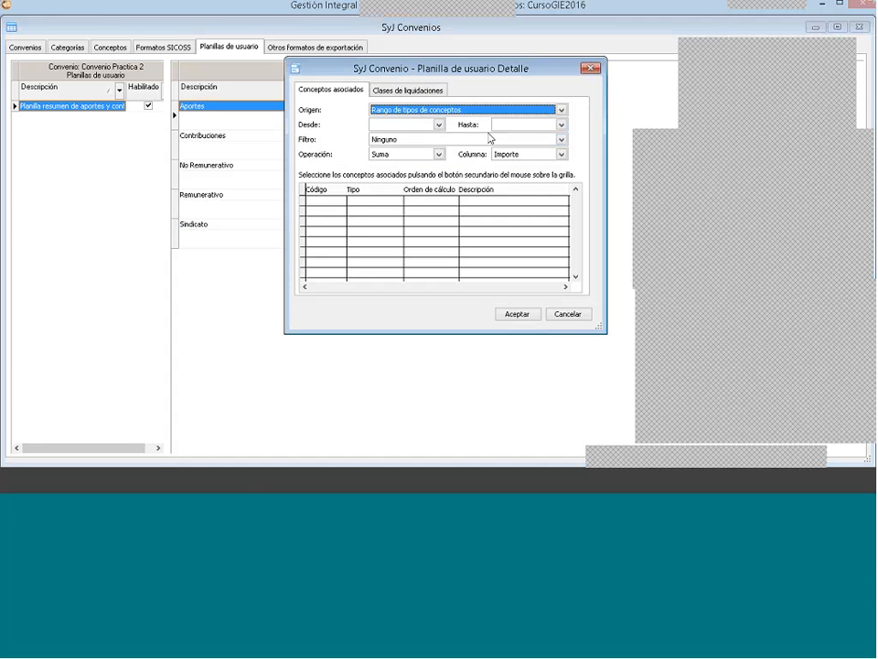
click(424, 125)
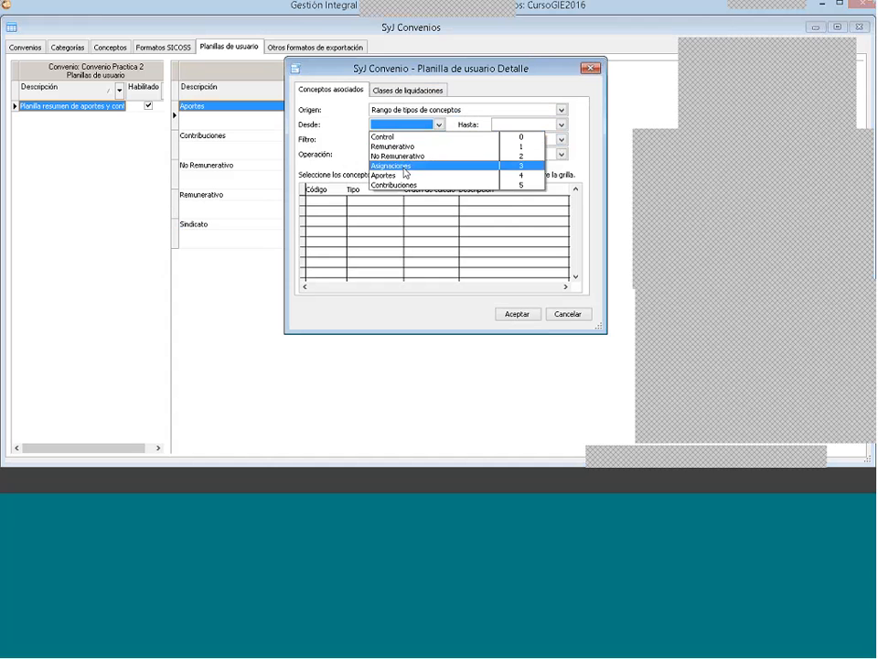
click(401, 175)
click(524, 124)
click(517, 174)
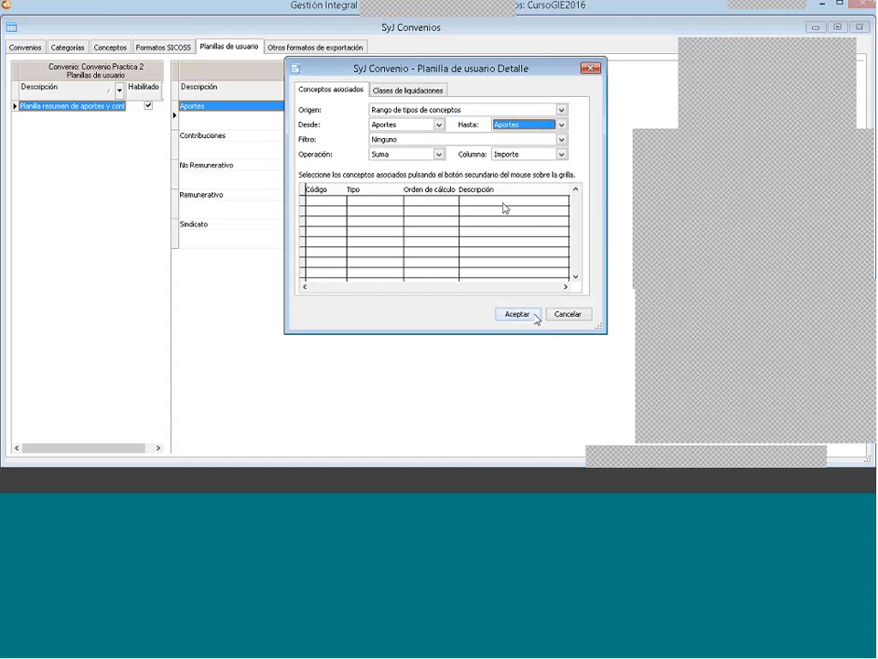
Step: Include all the clases de liquidaciones in the Aportes column and accept its configuration
click(430, 93)
right_click(405, 172)
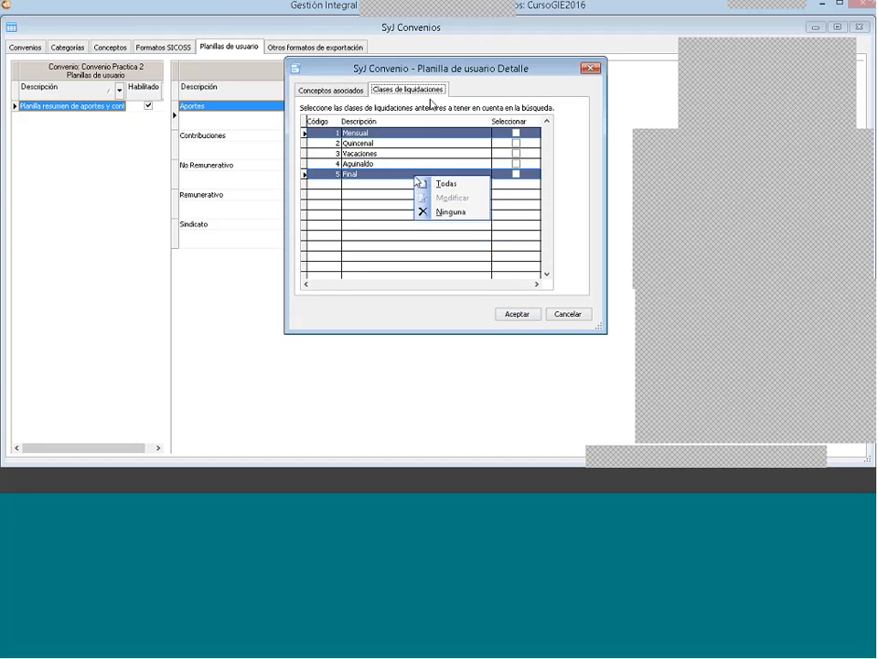
click(417, 182)
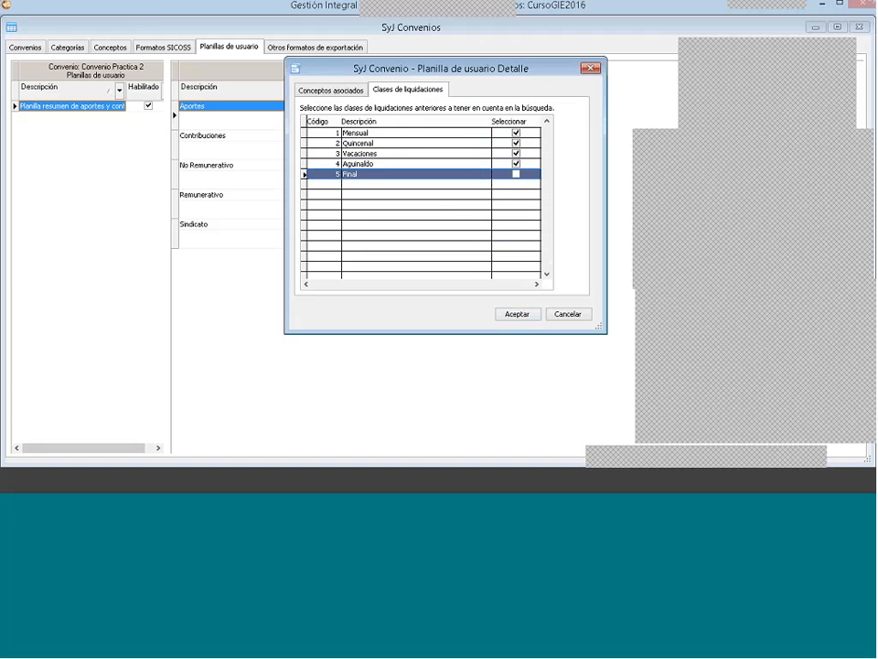
click(510, 314)
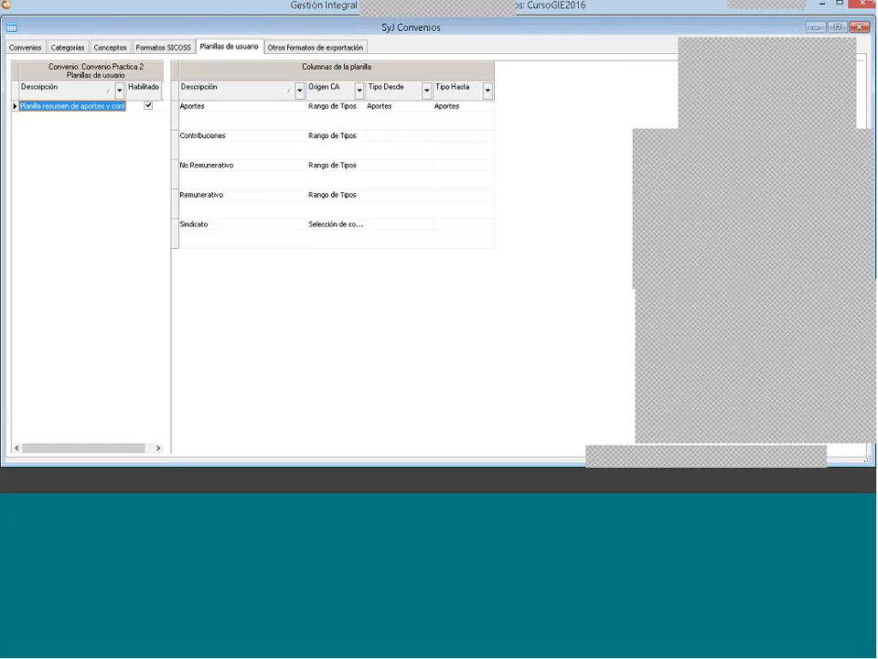
Step: Set the Contribuciones column's concept type range to Contribuciones as both Desde and Hasta
double_click(242, 135)
click(411, 123)
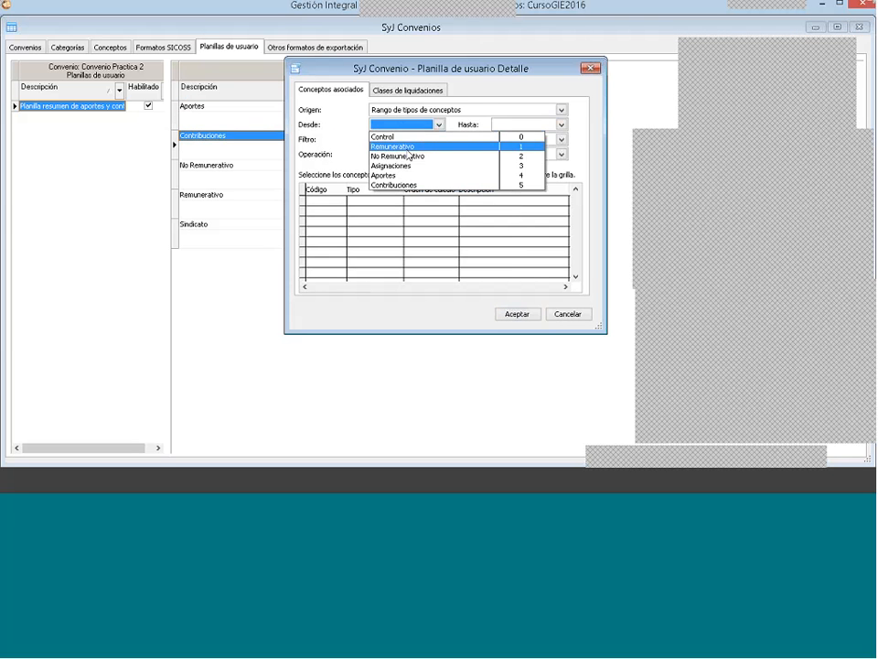
click(407, 185)
click(523, 123)
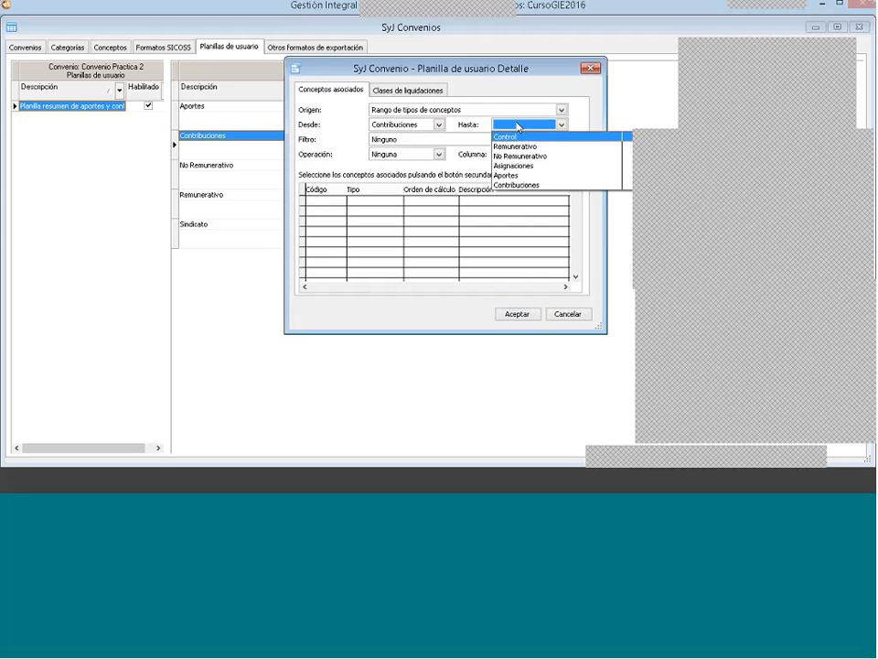
click(517, 185)
Step: Set the Contribuciones column's Operación to Suma and its Columna to Importe, and accept the configuration after checking its clases de liquidaciones
click(407, 154)
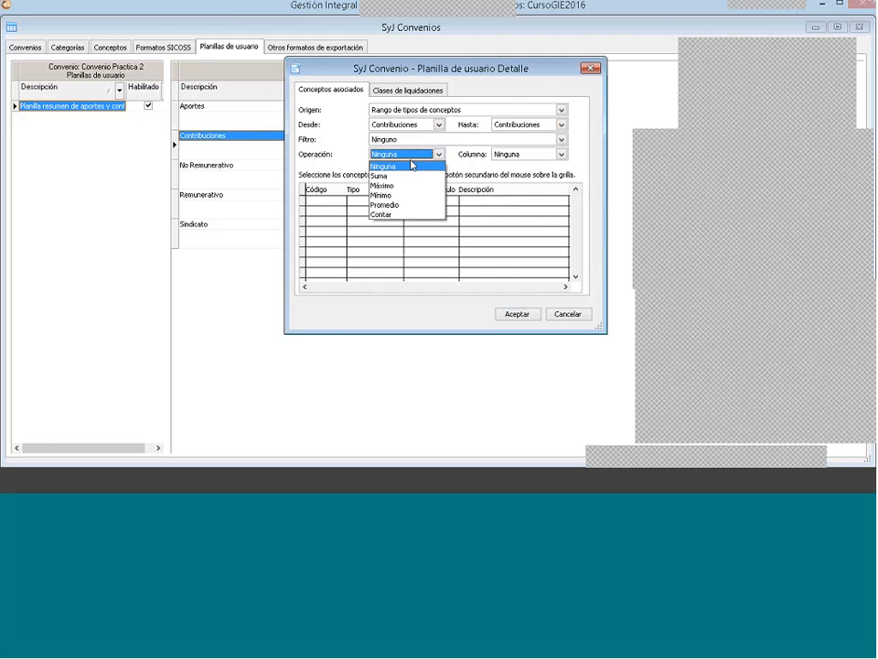
click(393, 175)
click(523, 154)
click(504, 194)
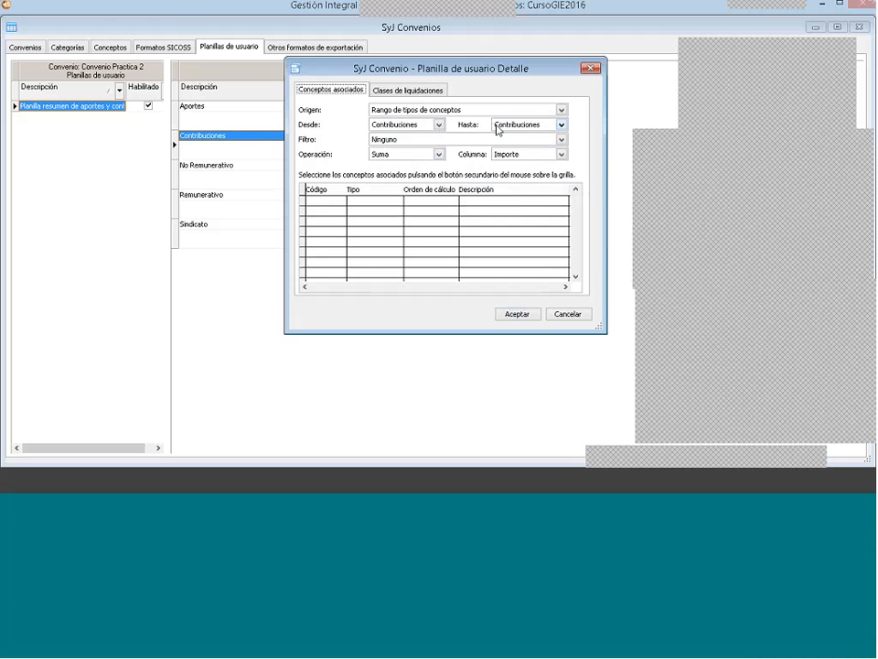
click(375, 93)
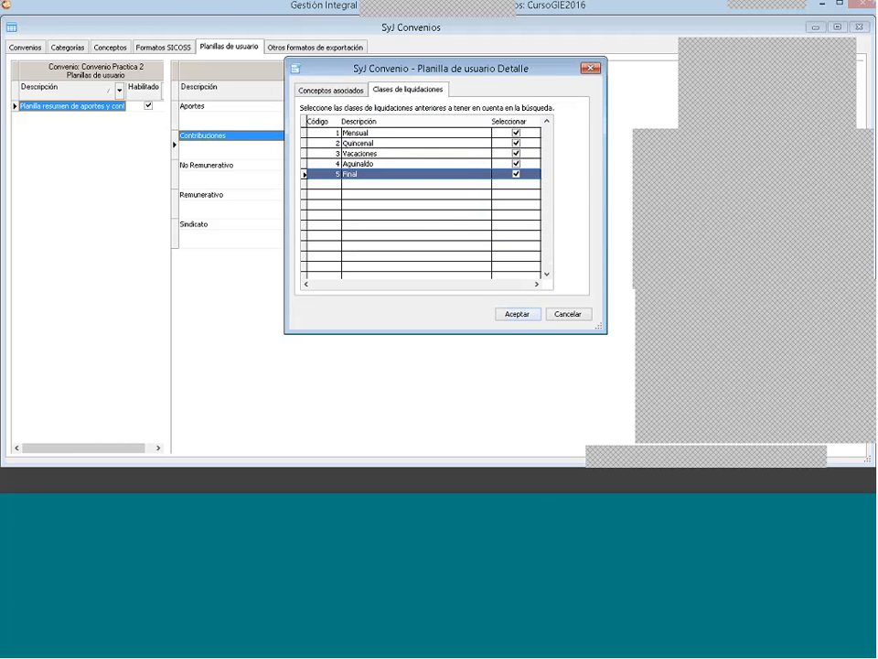
click(517, 314)
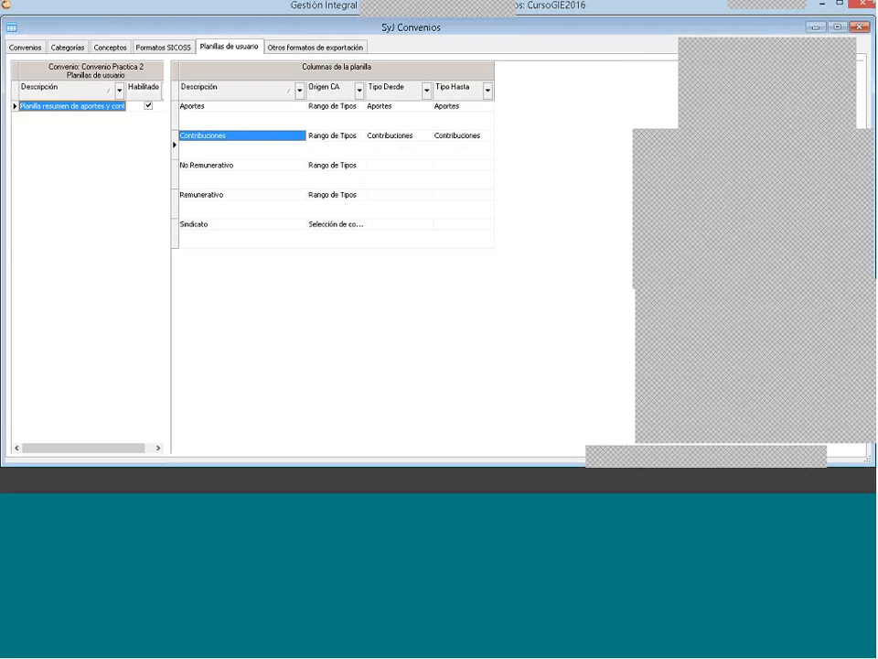
click(394, 108)
click(436, 107)
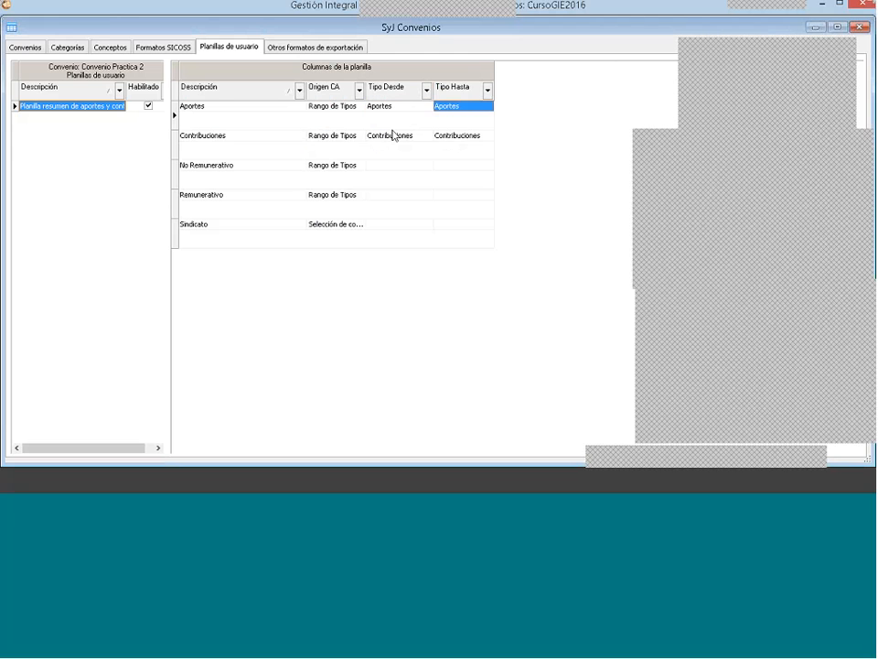
click(473, 135)
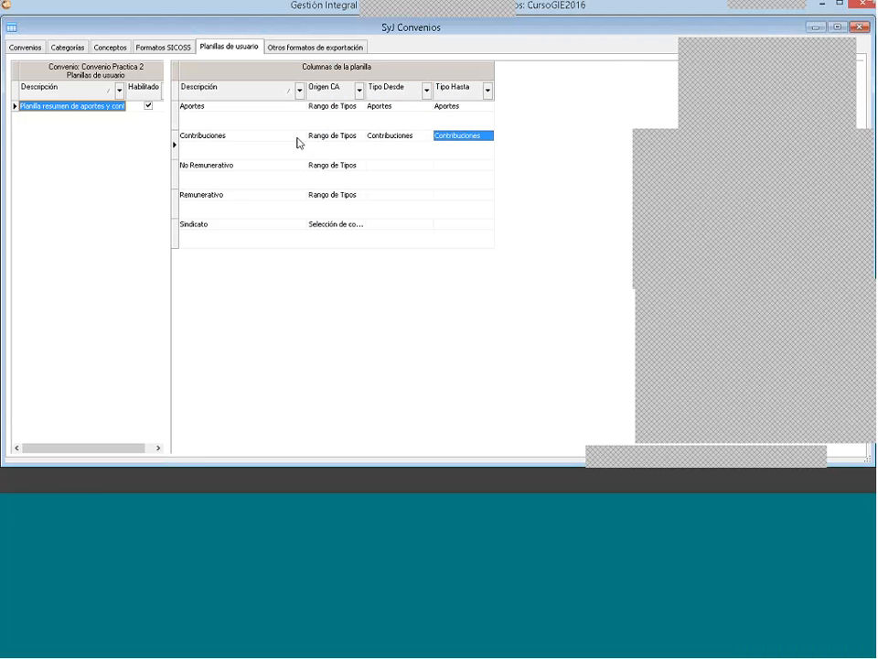
click(221, 167)
double_click(221, 167)
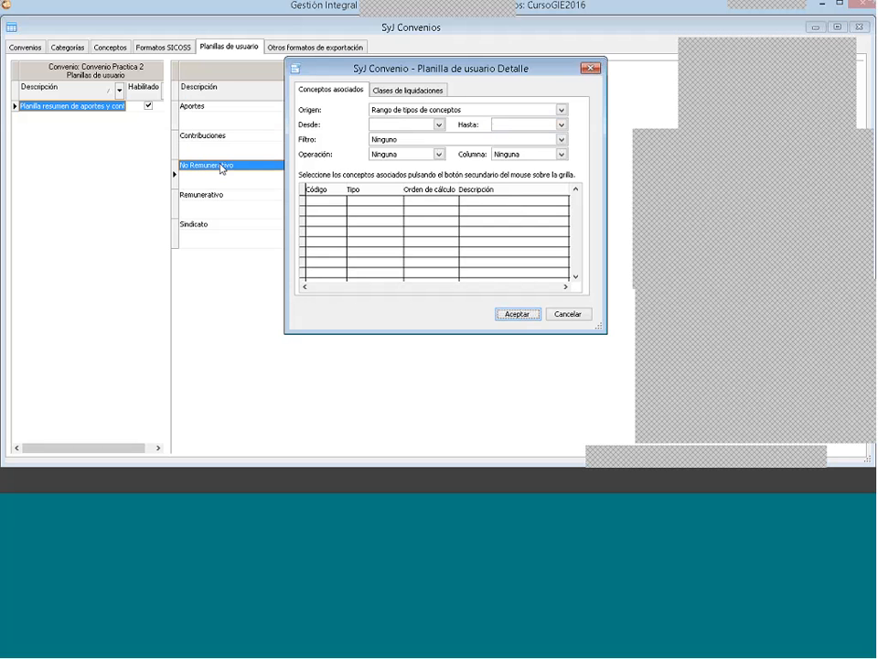
click(591, 68)
Step: Modify the No Remunerativo column so its concept type range has No Remunerativo as both Desde and Hasta
right_click(274, 166)
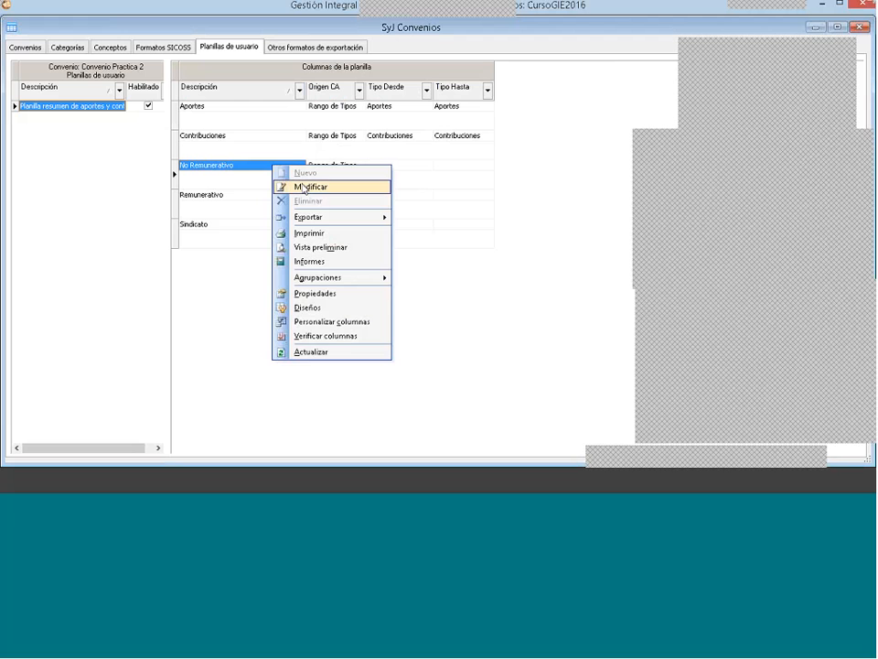
click(305, 188)
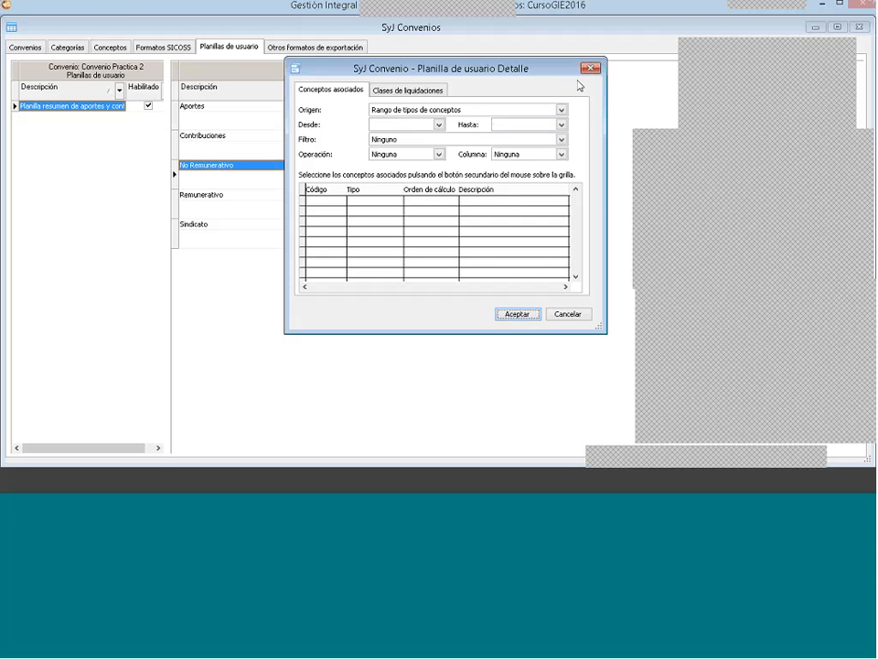
click(414, 125)
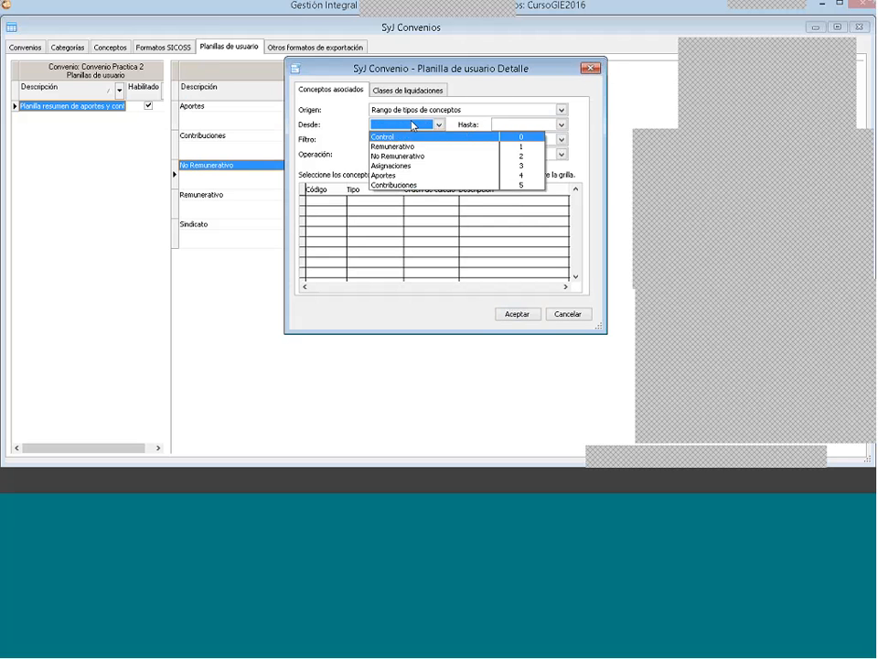
click(401, 155)
click(515, 127)
click(514, 155)
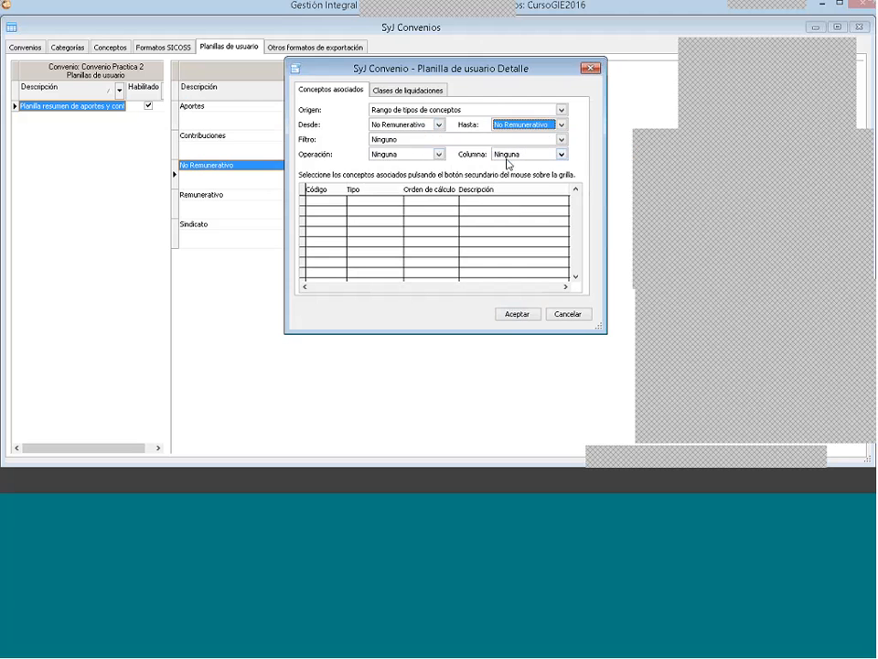
Step: Set the No Remunerativo column's Operación to Suma and its Columna to Importe
click(425, 155)
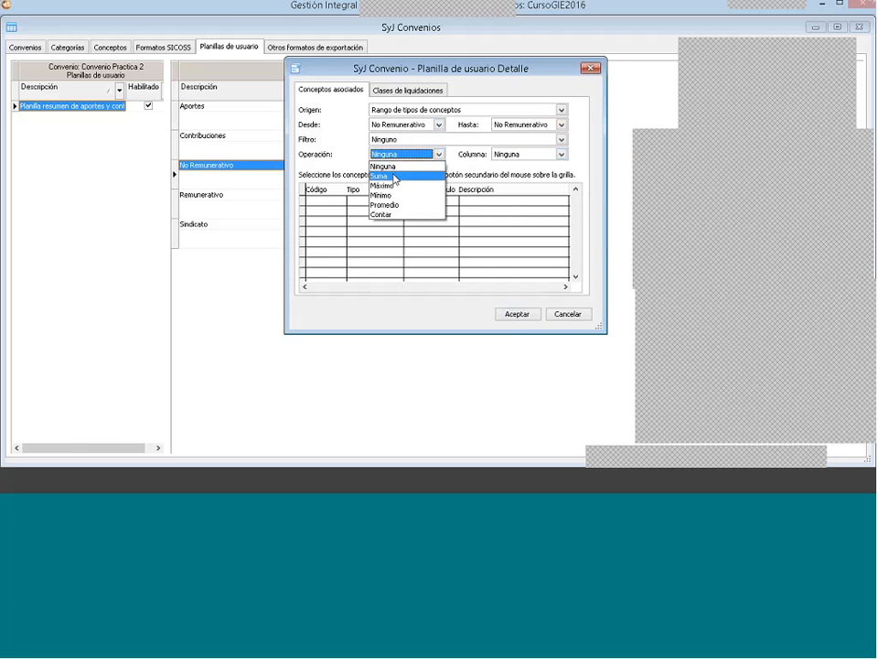
click(422, 178)
click(517, 154)
click(512, 194)
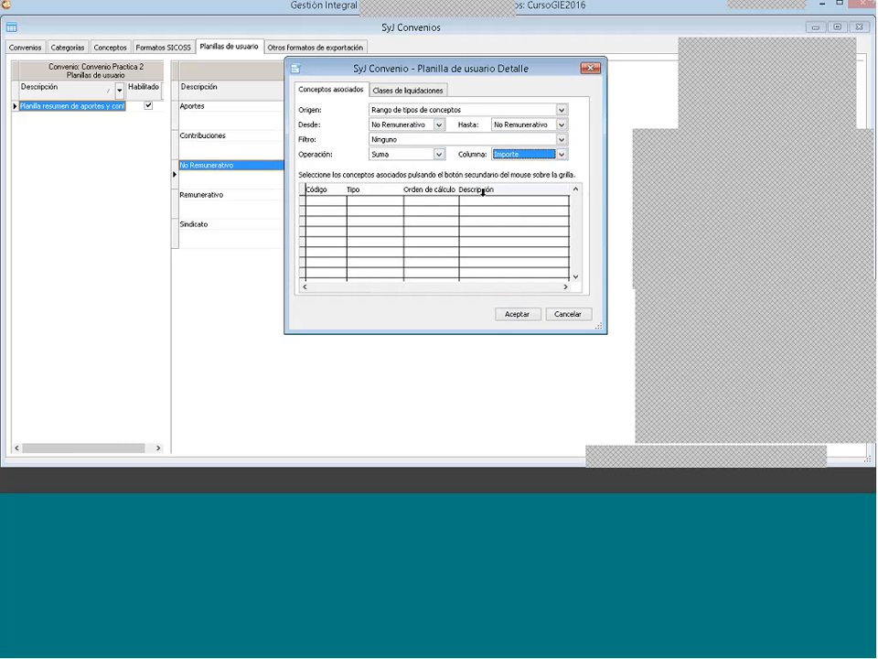
Step: Check the clases de liquidaciones of the No Remunerativo column and accept its configuration
click(395, 90)
right_click(400, 205)
click(420, 213)
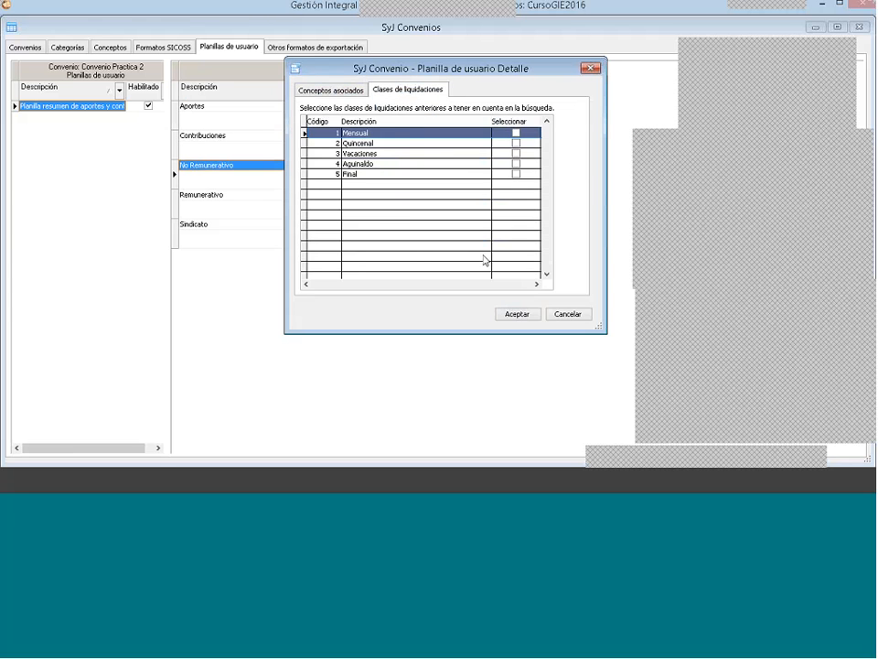
click(516, 314)
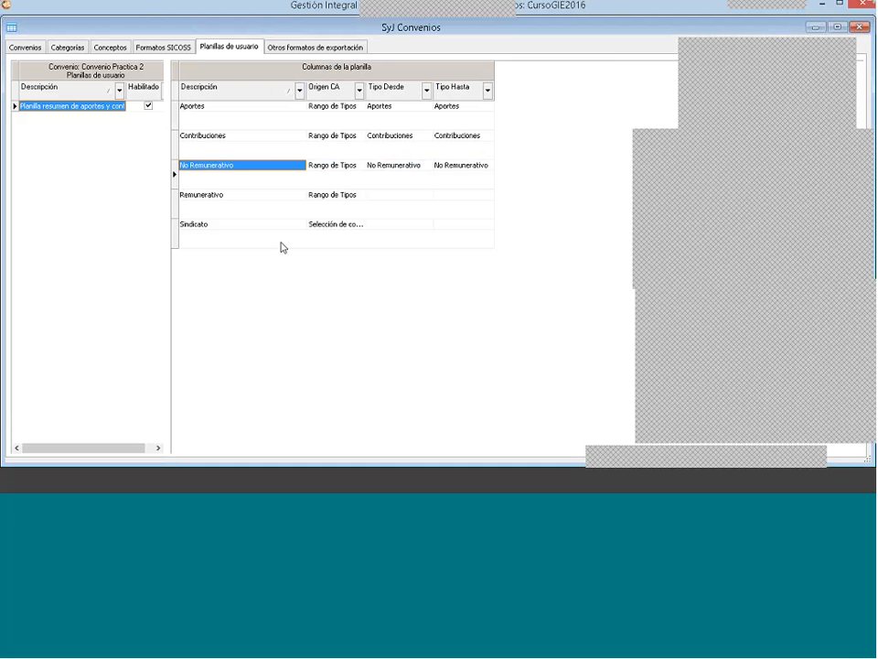
Step: Set the Remunerativo column's Origen to Rango de tipos de conceptos, with Remunerativo as both Desde and Hasta
double_click(218, 196)
click(410, 110)
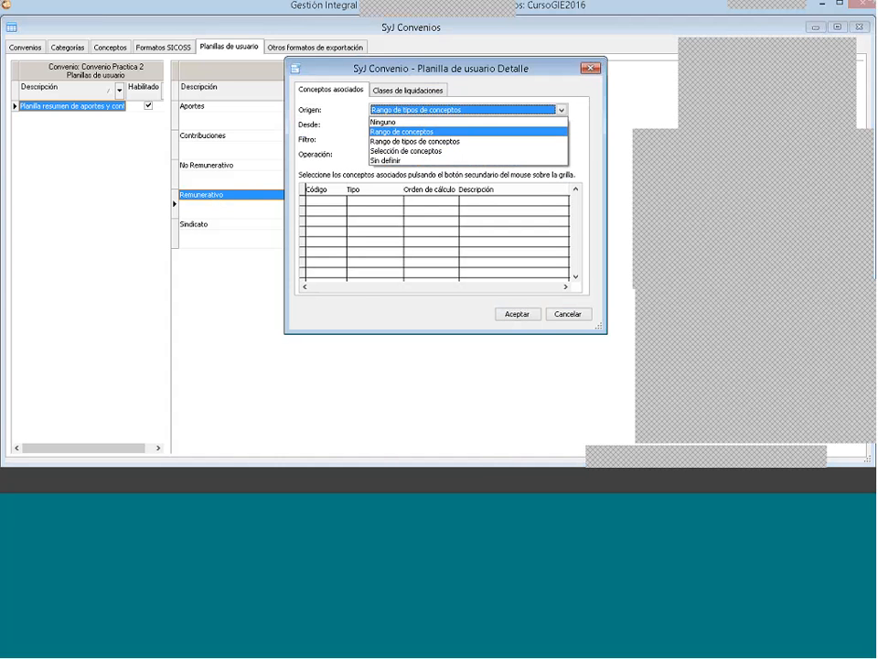
click(409, 144)
click(407, 124)
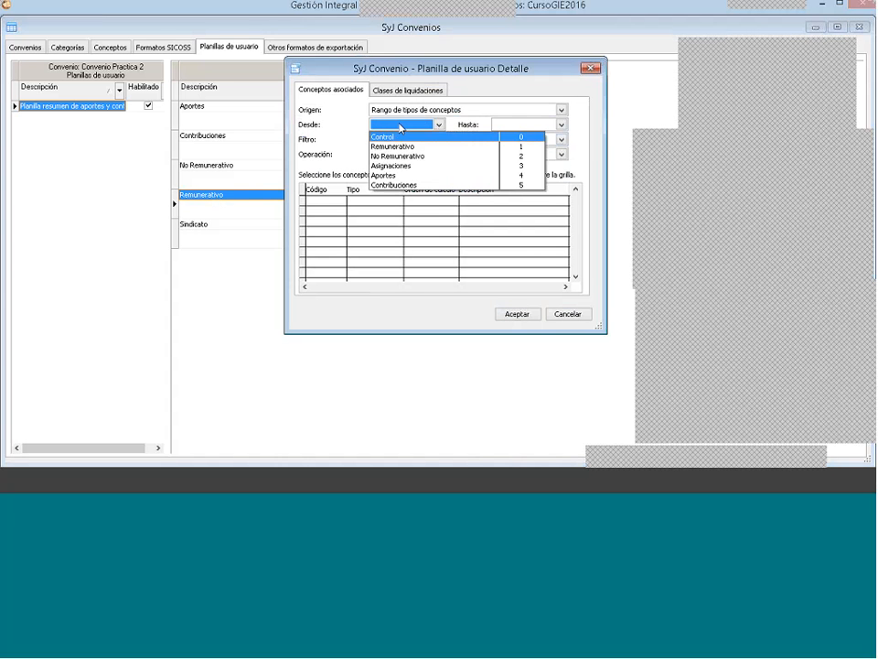
click(400, 146)
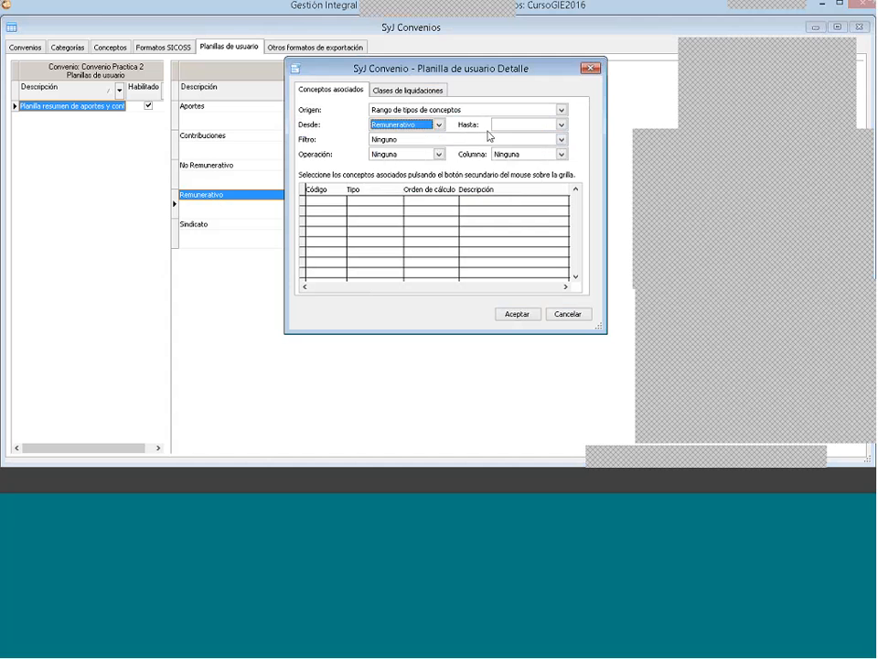
click(526, 125)
click(512, 145)
Step: Set the Remunerativo column's Operación to Suma and its Columna to Importe, and accept the configuration after checking its clases de liquidaciones
click(402, 154)
click(379, 176)
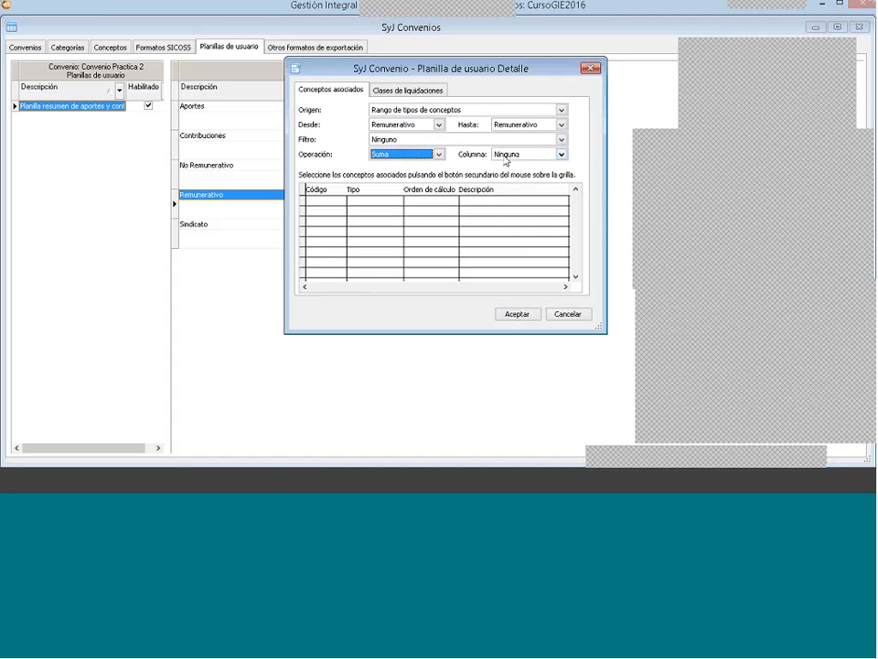
click(517, 154)
click(506, 195)
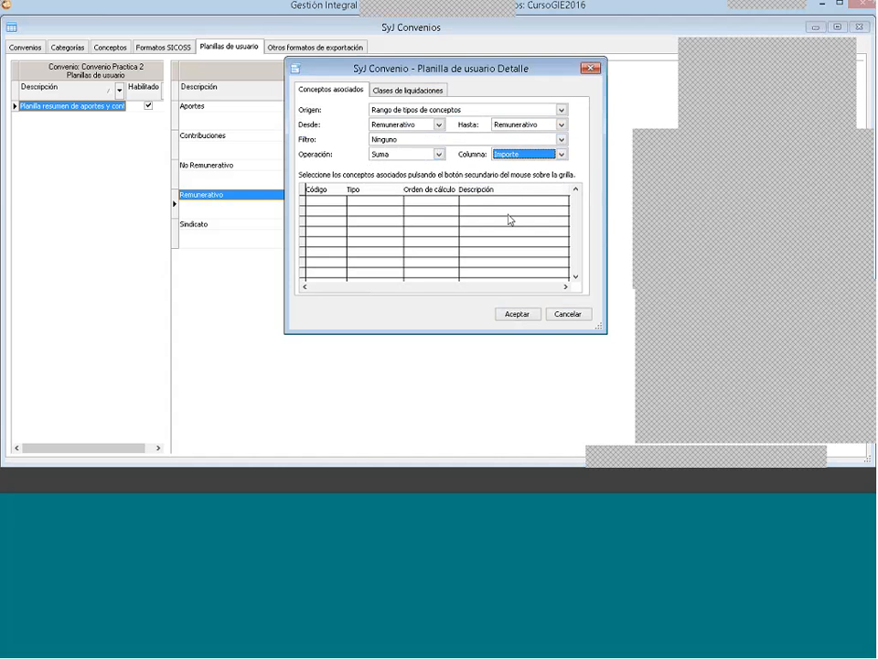
click(408, 91)
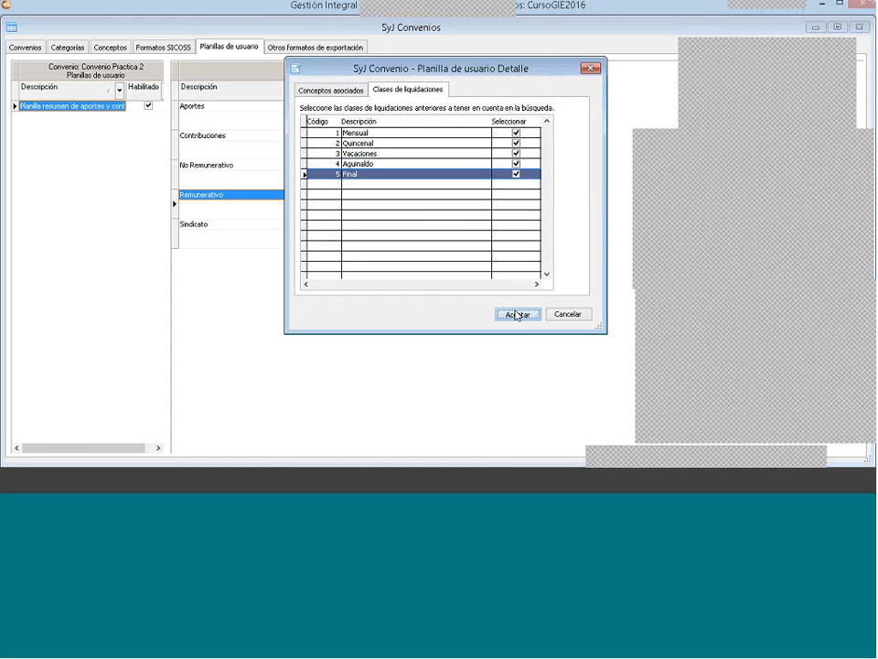
click(515, 313)
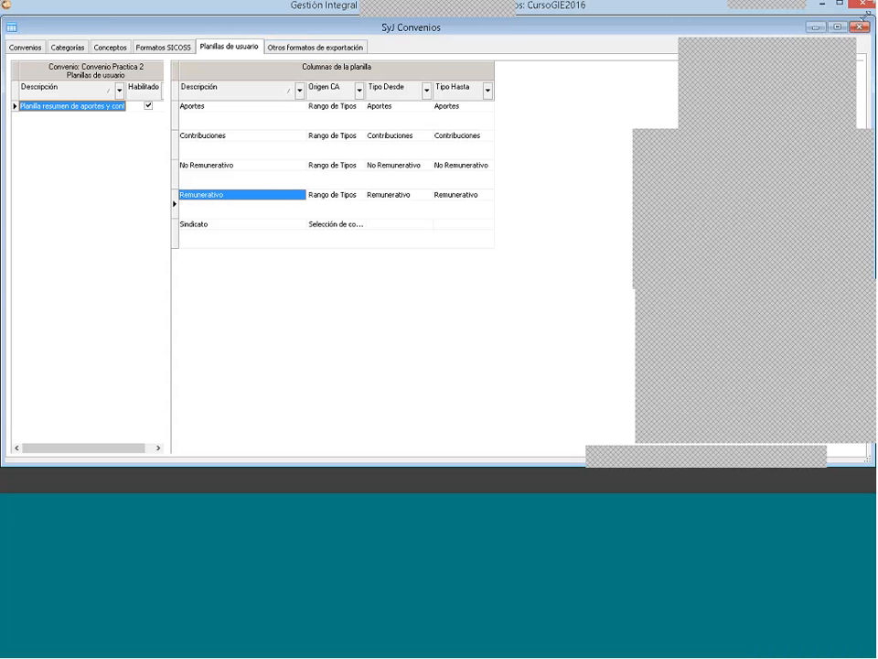
Step: Check the convenios list and the user sheet of Convenio Practica 2, and close the SyJ Convenios window
click(30, 46)
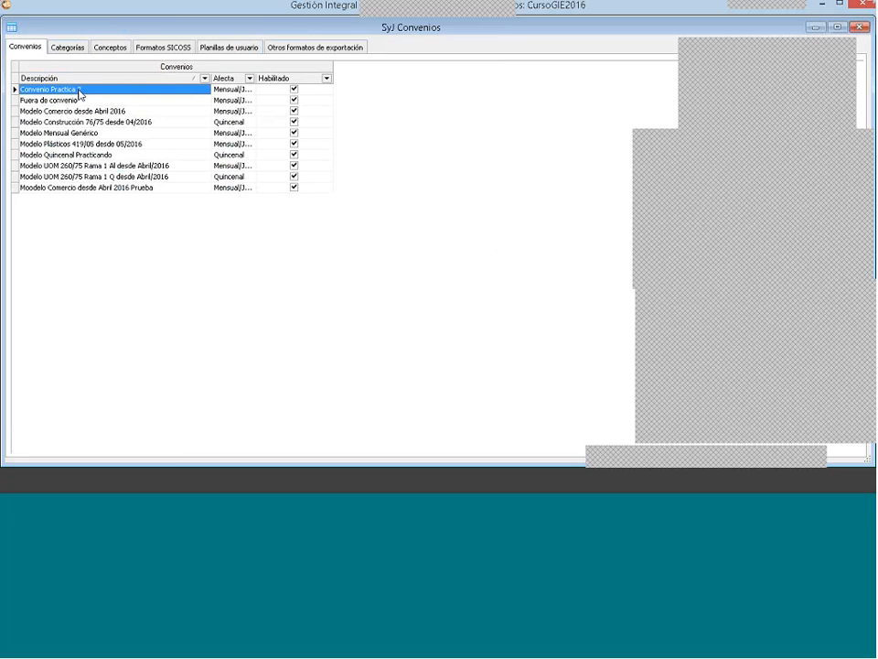
click(224, 48)
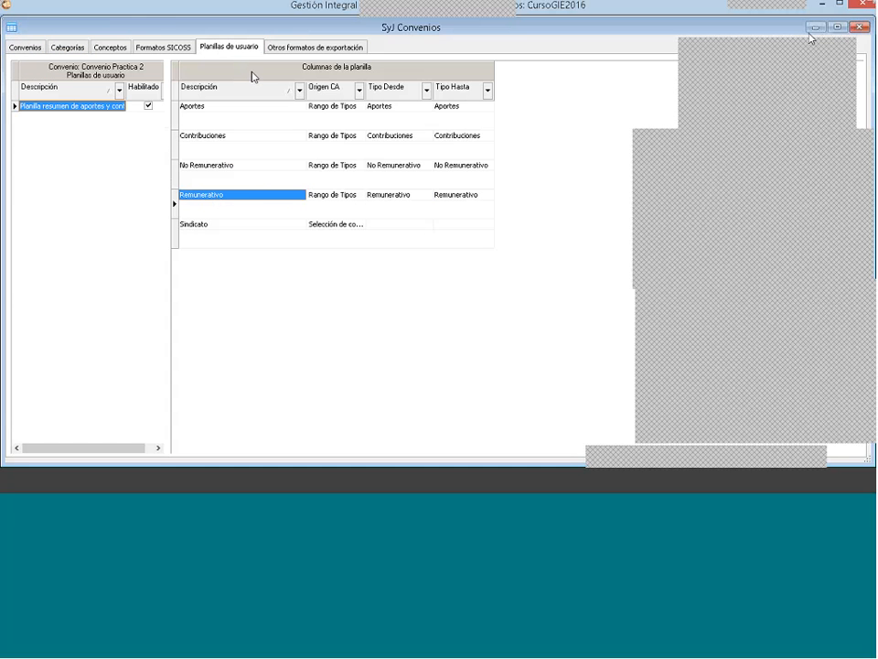
right_click(121, 137)
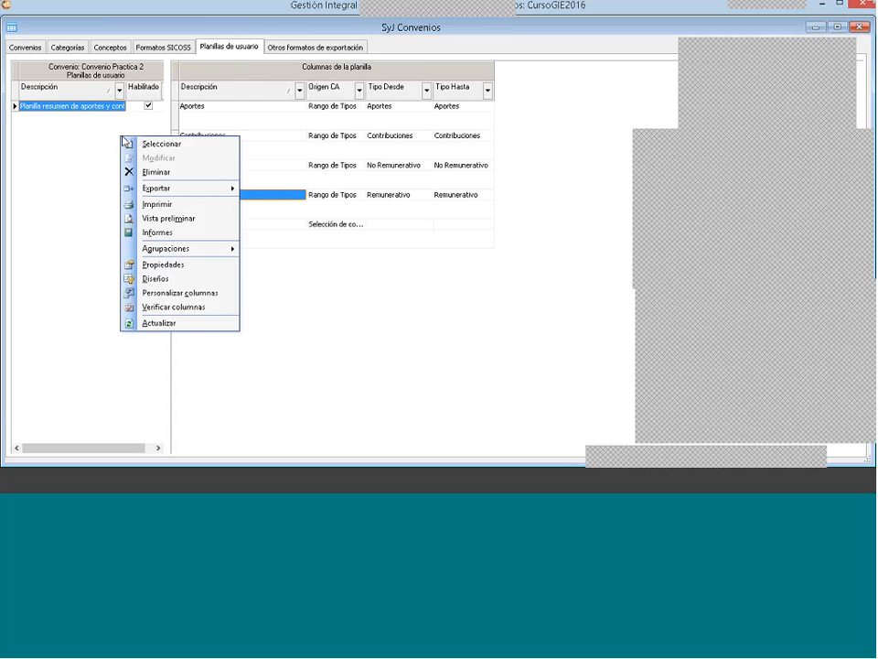
click(48, 119)
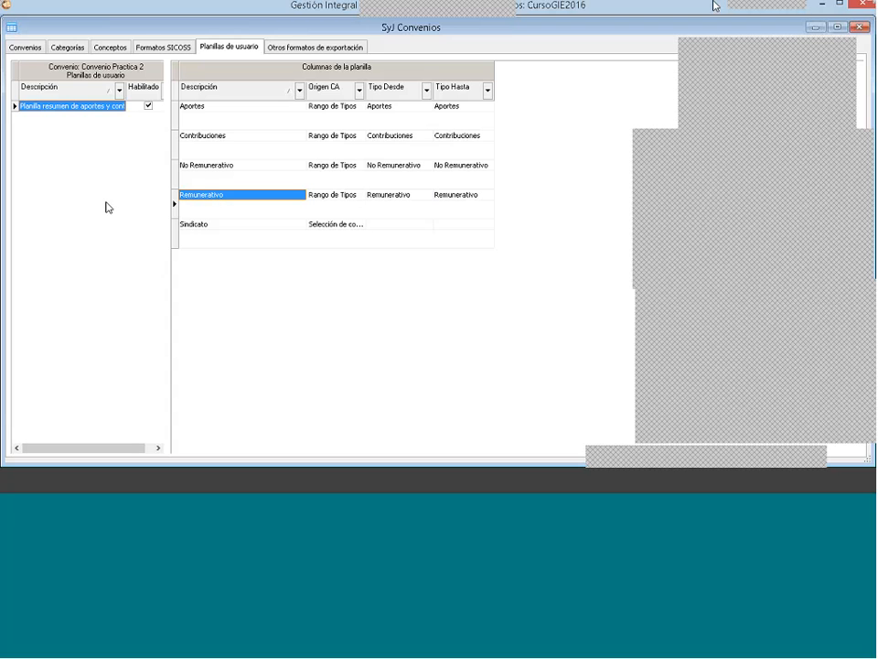
click(859, 30)
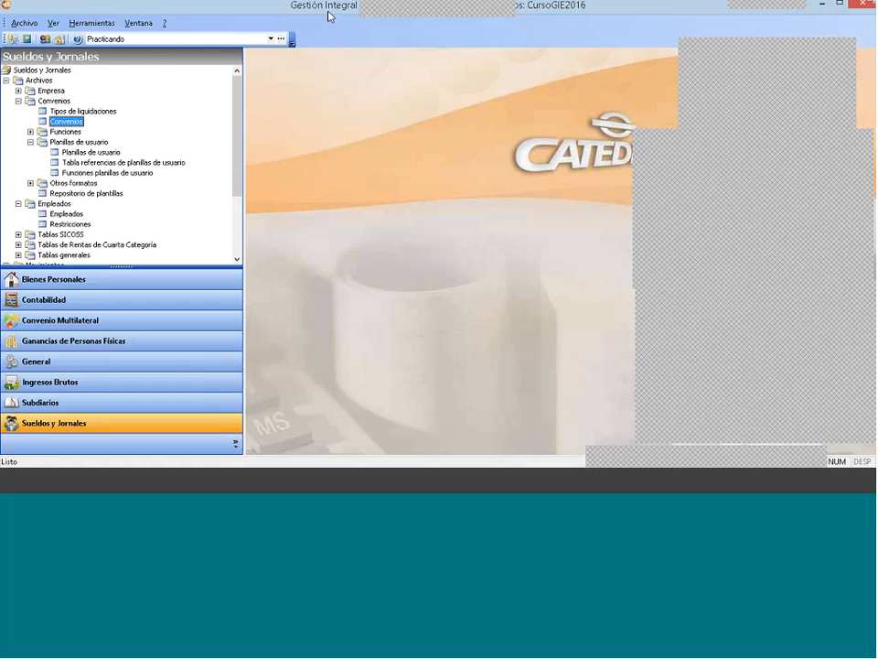
Step: Collapse the Archivos branch and open the Planillas de usuario query from Liquidaciones within Consultas e informes
click(18, 101)
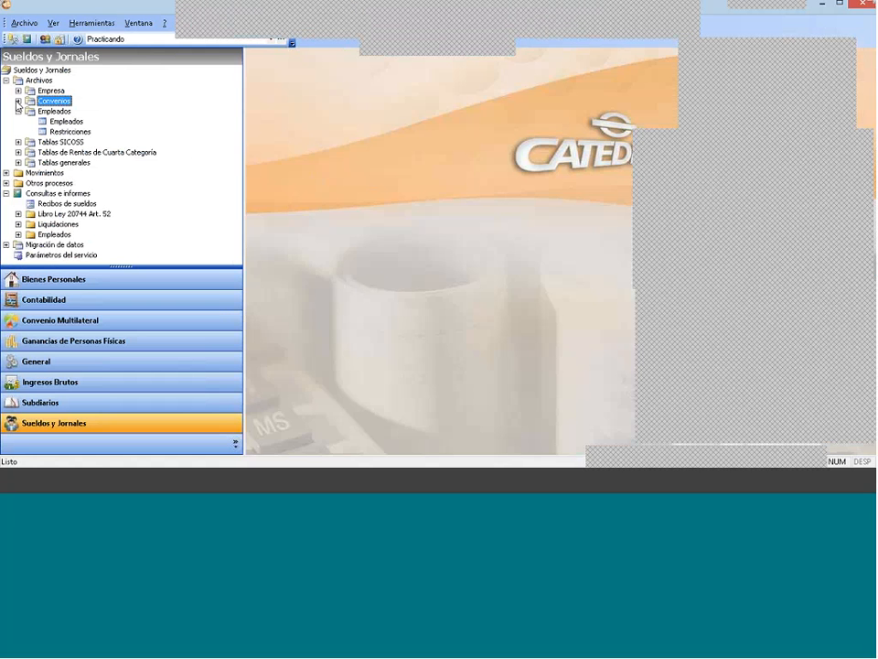
click(7, 81)
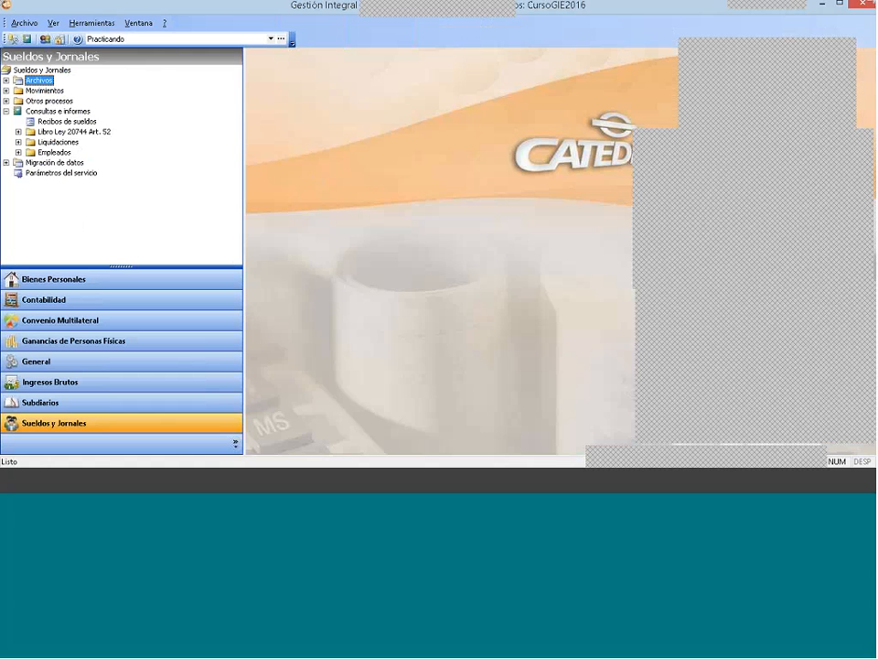
click(6, 111)
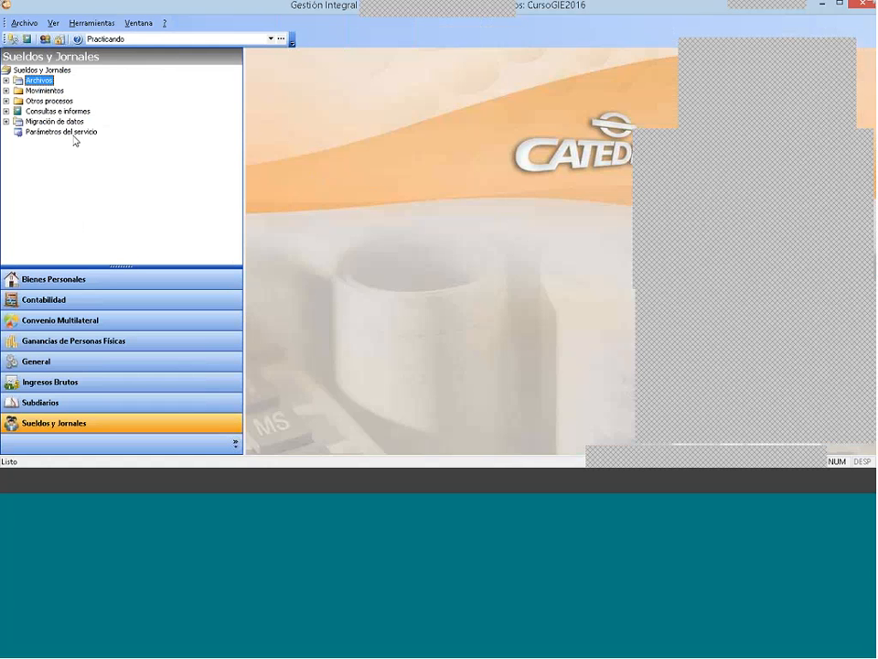
double_click(17, 111)
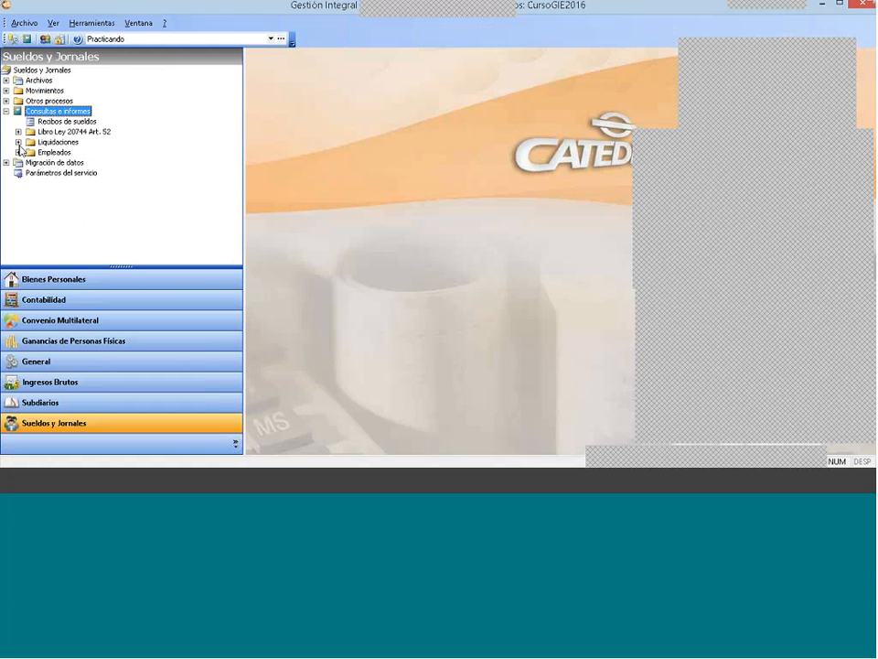
click(18, 142)
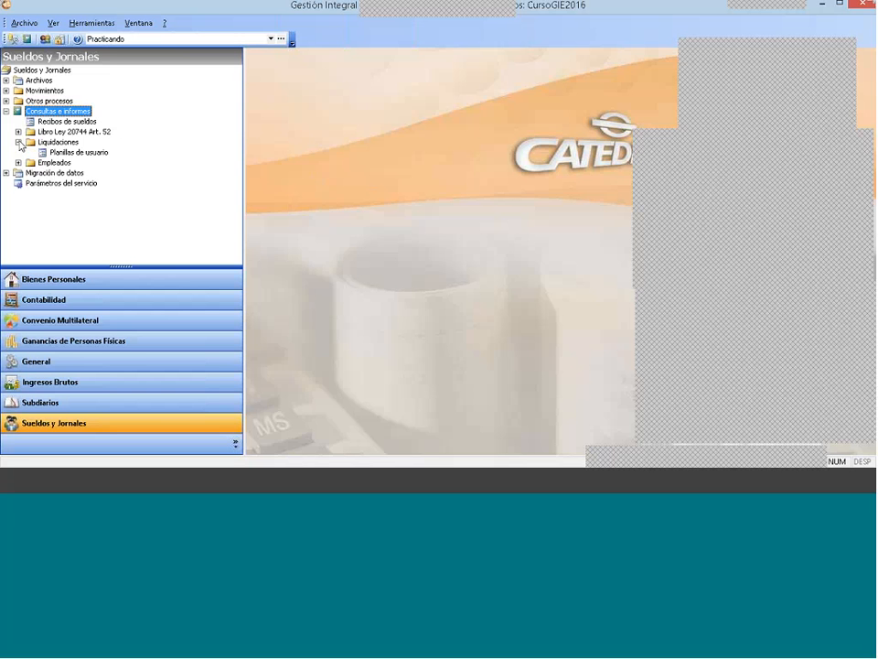
click(57, 142)
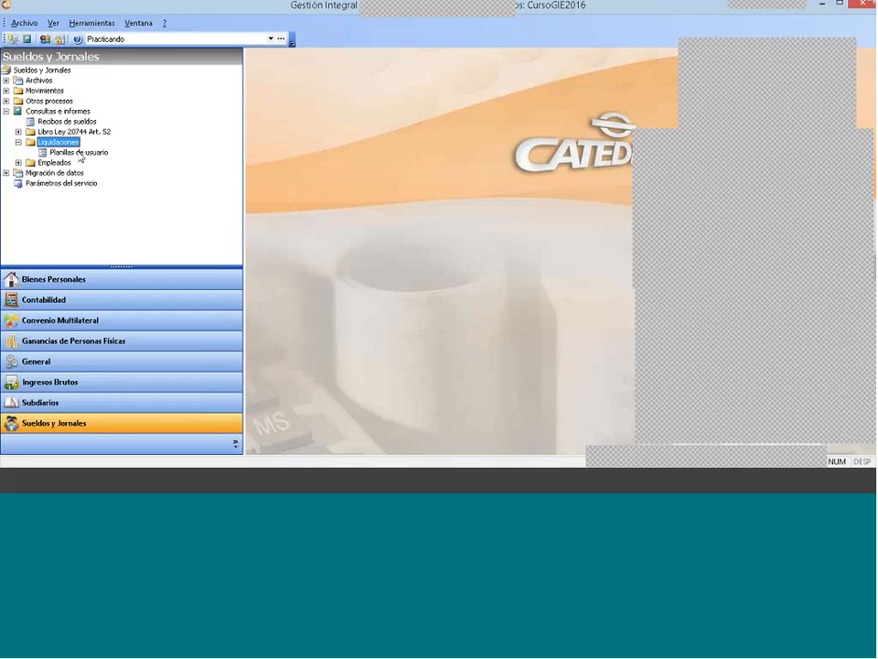
double_click(80, 154)
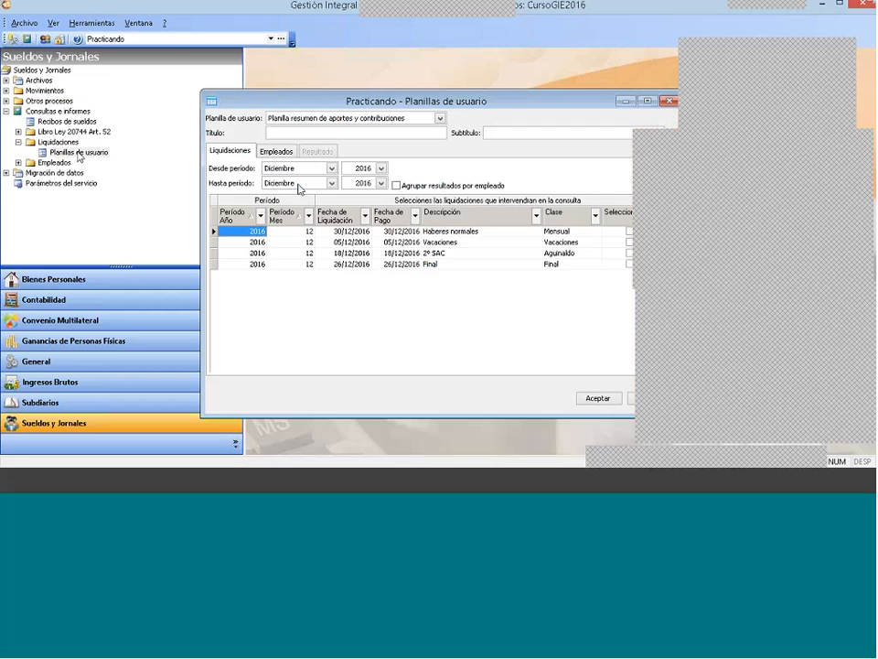
Step: Choose Planilla resumen de aportes y contribuciones as the user sheet for the query, leaving Título and Subtítulo blank
drag(428, 102, 302, 57)
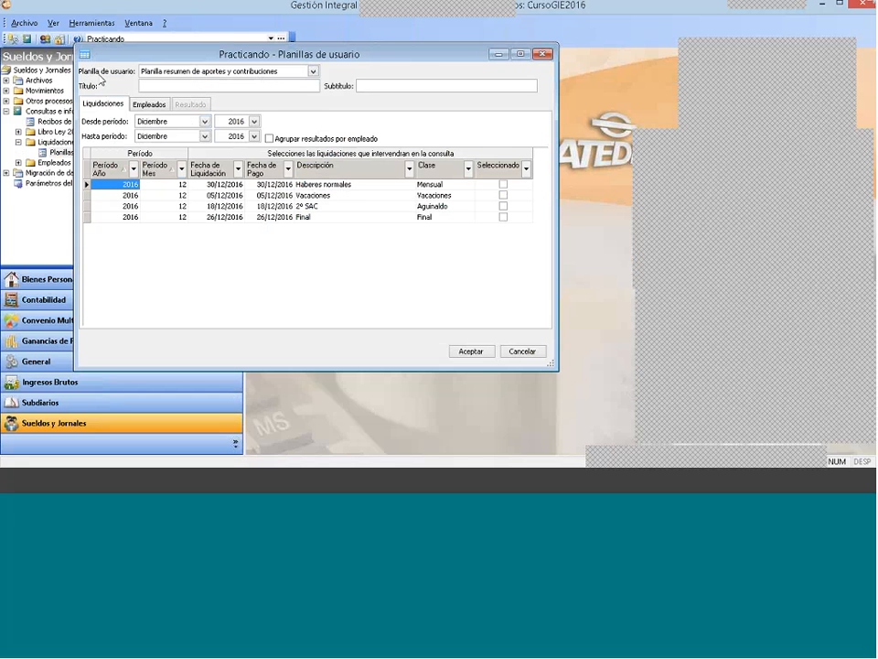
click(235, 73)
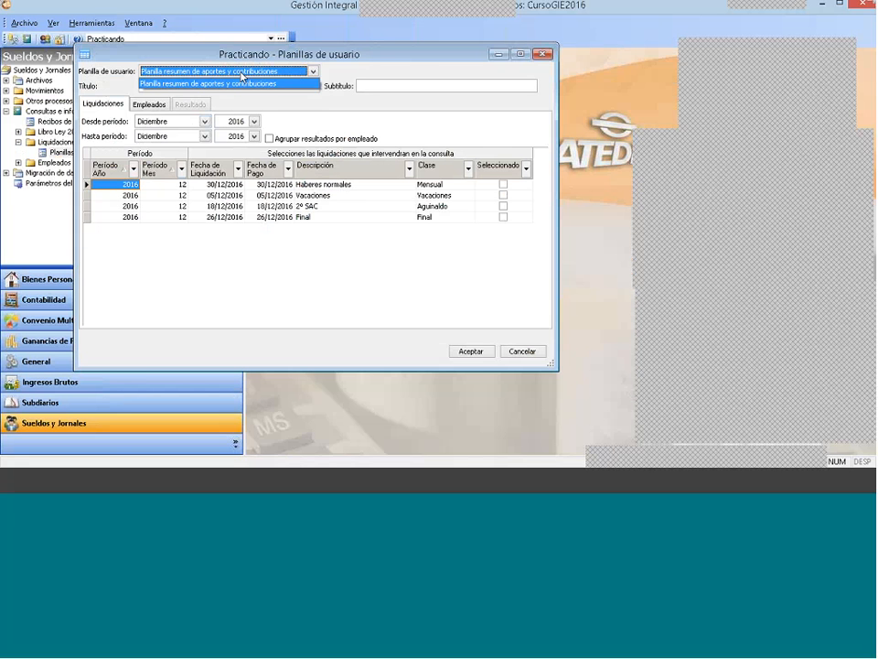
click(241, 79)
click(179, 85)
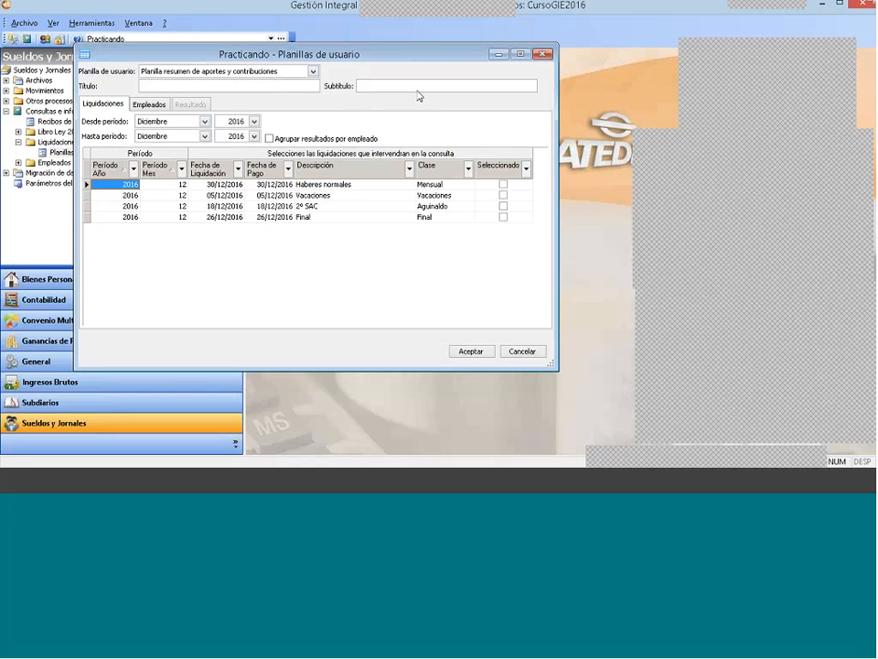
drag(292, 58, 381, 80)
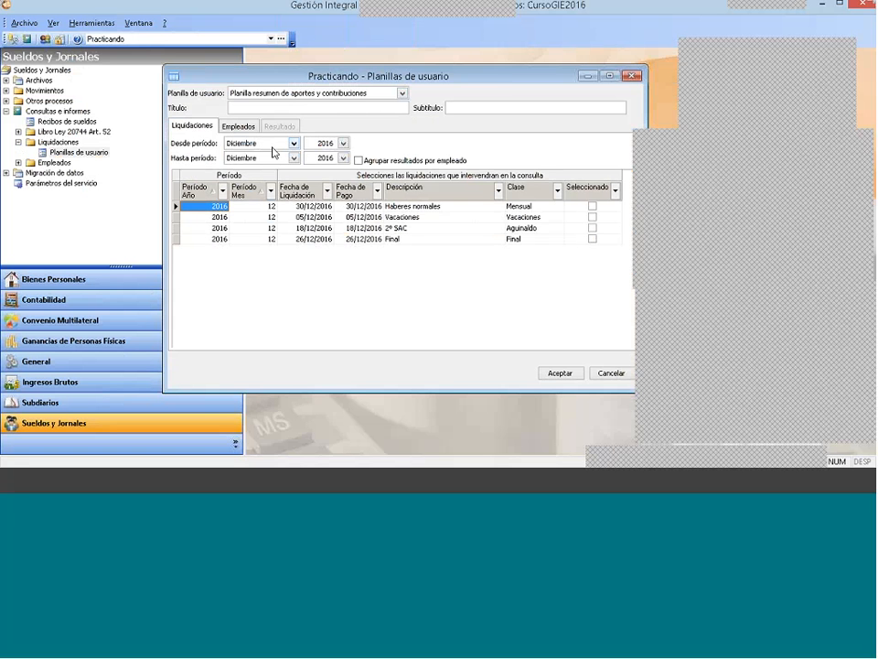
Step: Set Desde período to Enero 2016 and review the liquidaciones of the period range
click(294, 144)
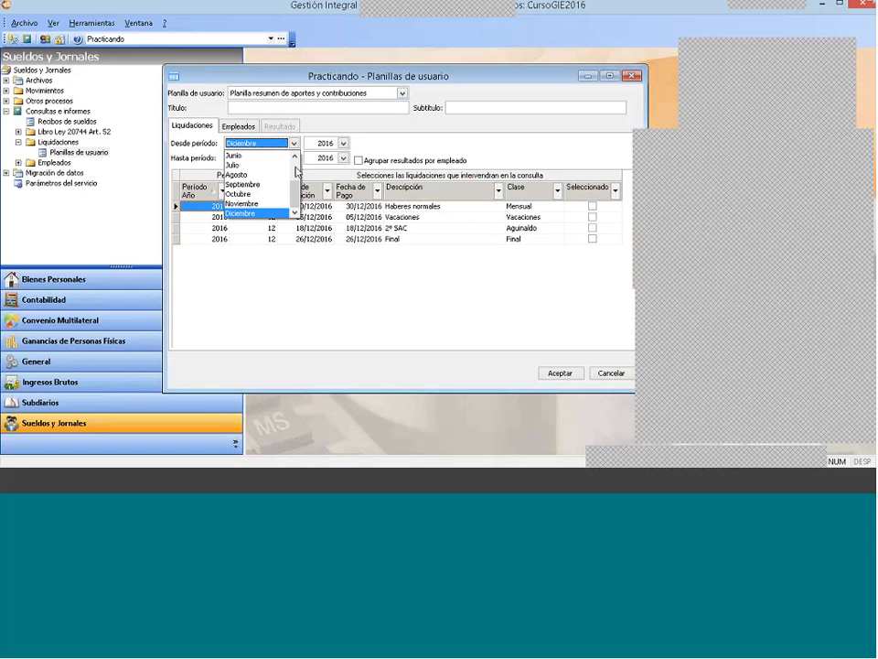
scroll(294, 171, up, 2)
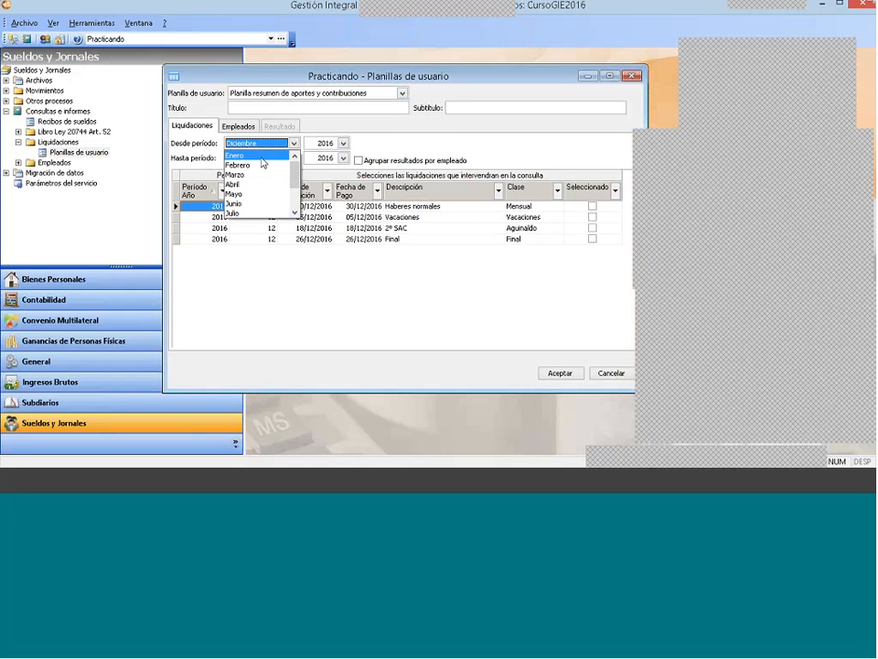
click(262, 156)
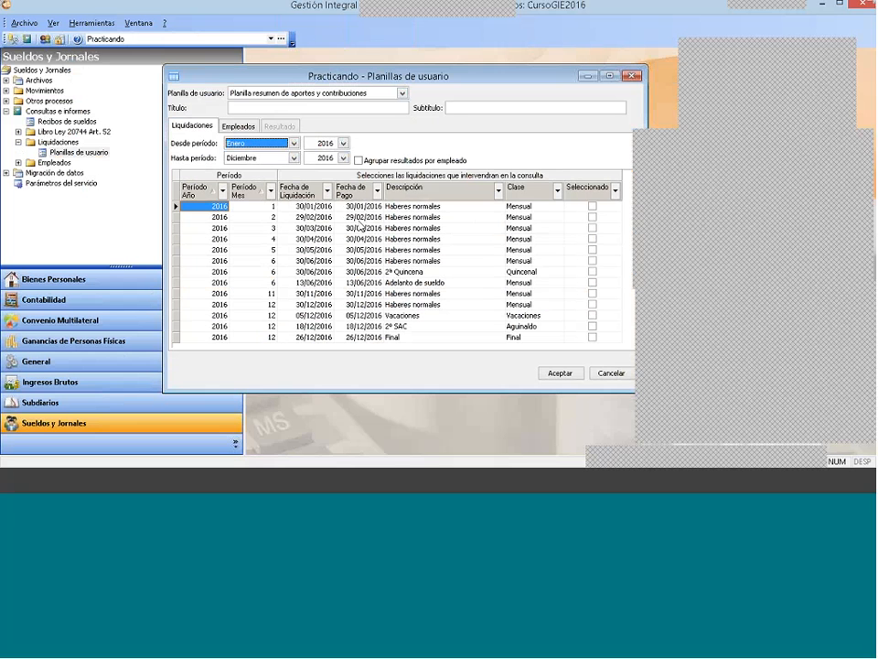
drag(262, 211, 272, 272)
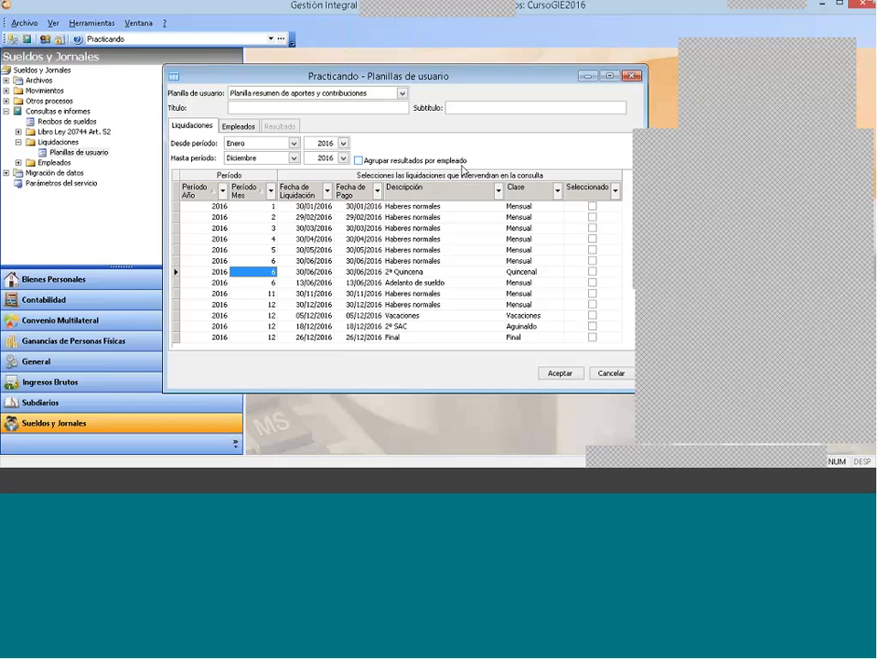
Step: Enable grouping results by employee, include the Haberes normales liquidaciones of months 1 to 5, and open the employee selection
click(359, 161)
click(591, 206)
click(592, 216)
click(592, 228)
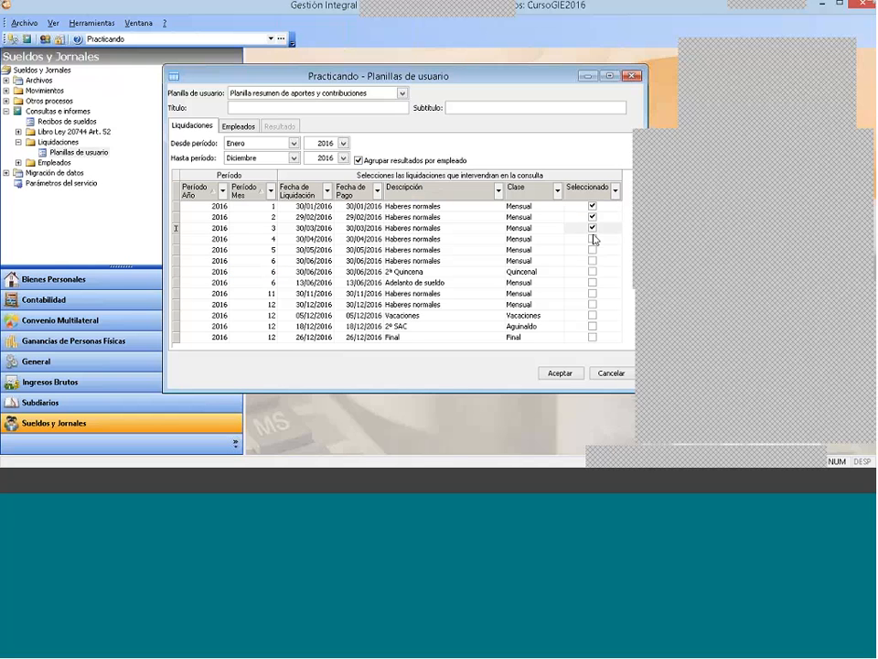
click(592, 239)
click(591, 250)
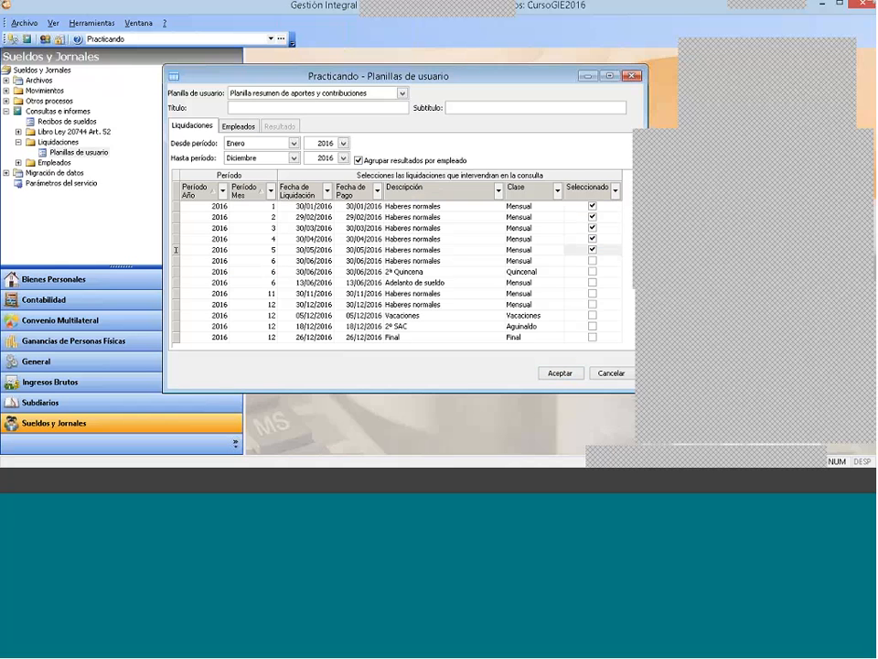
click(237, 128)
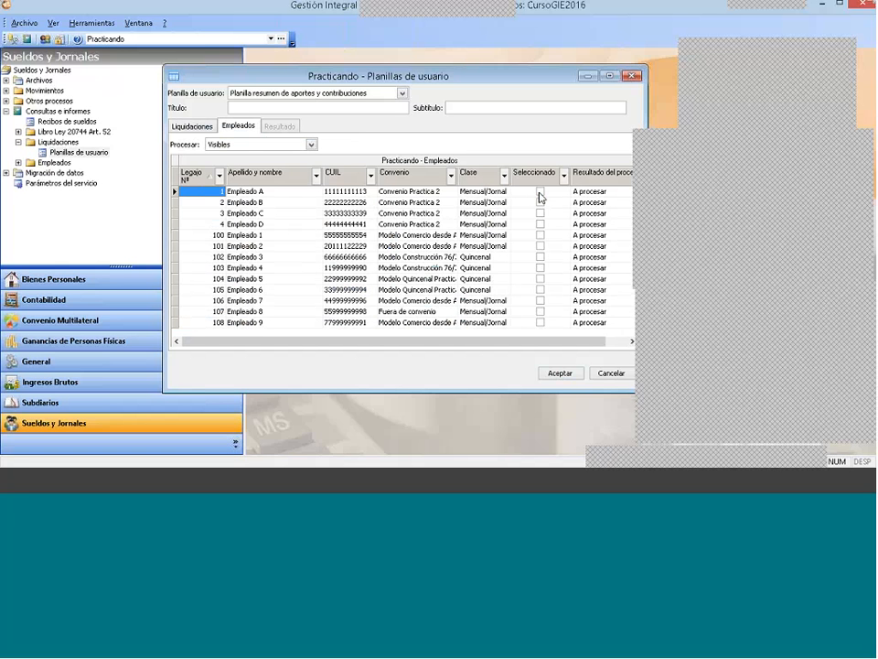
click(541, 191)
click(540, 202)
click(540, 257)
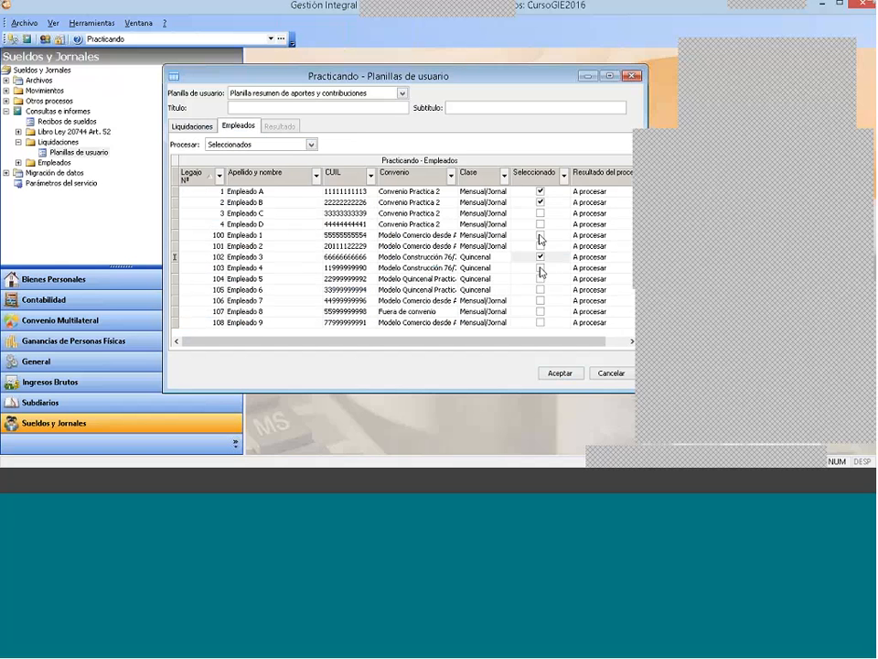
click(540, 279)
click(540, 257)
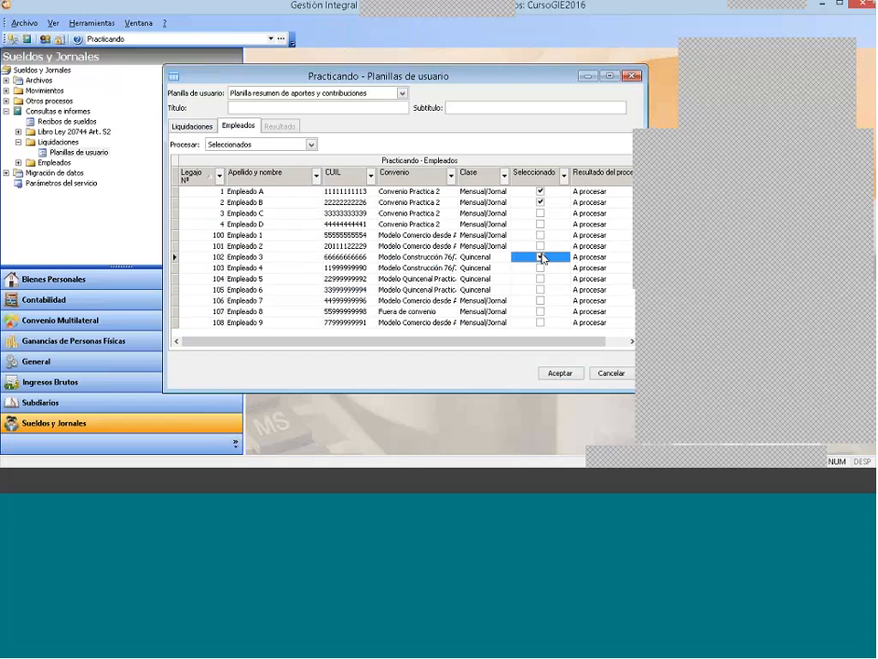
click(541, 202)
click(540, 191)
click(281, 146)
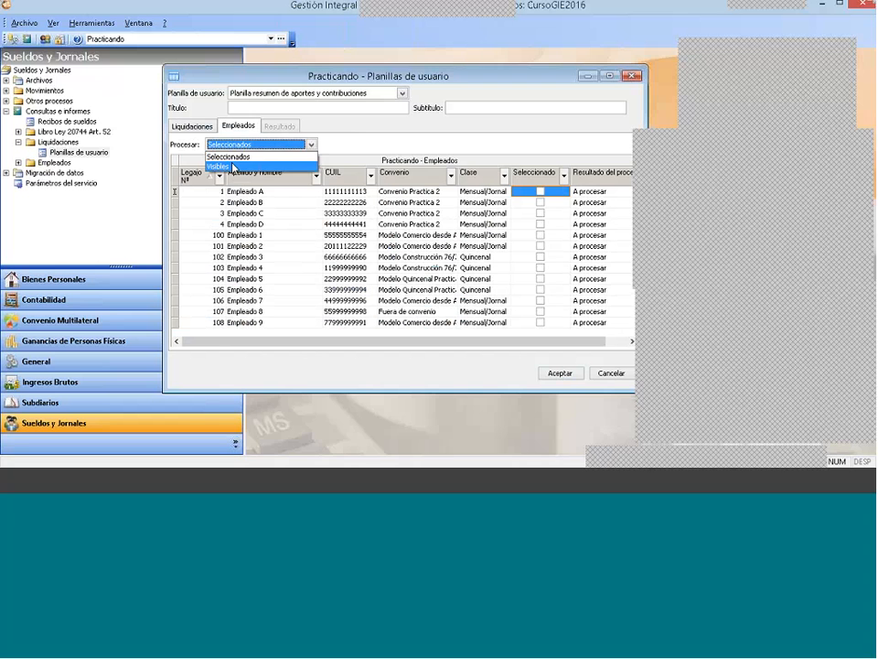
click(290, 167)
click(249, 147)
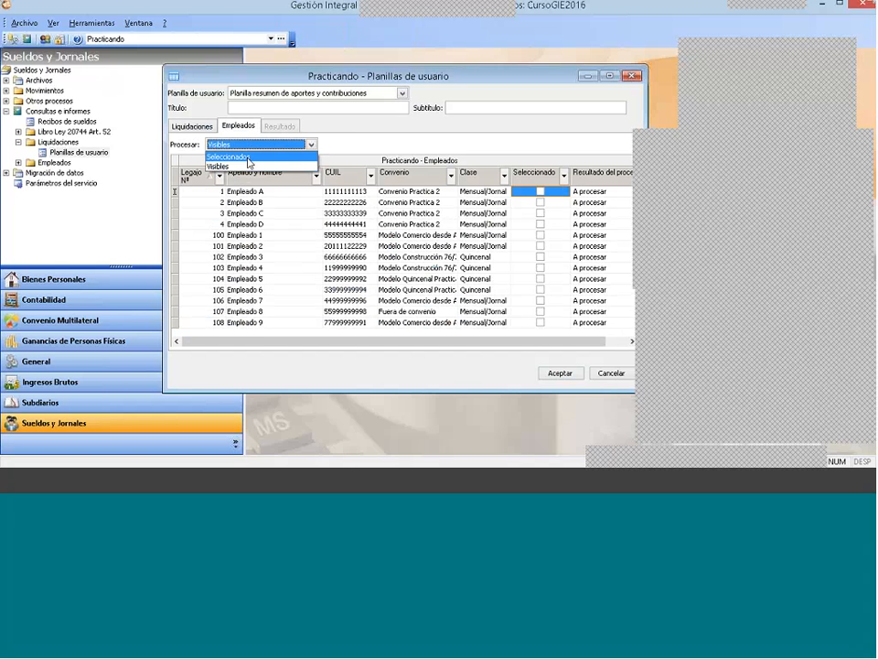
click(249, 158)
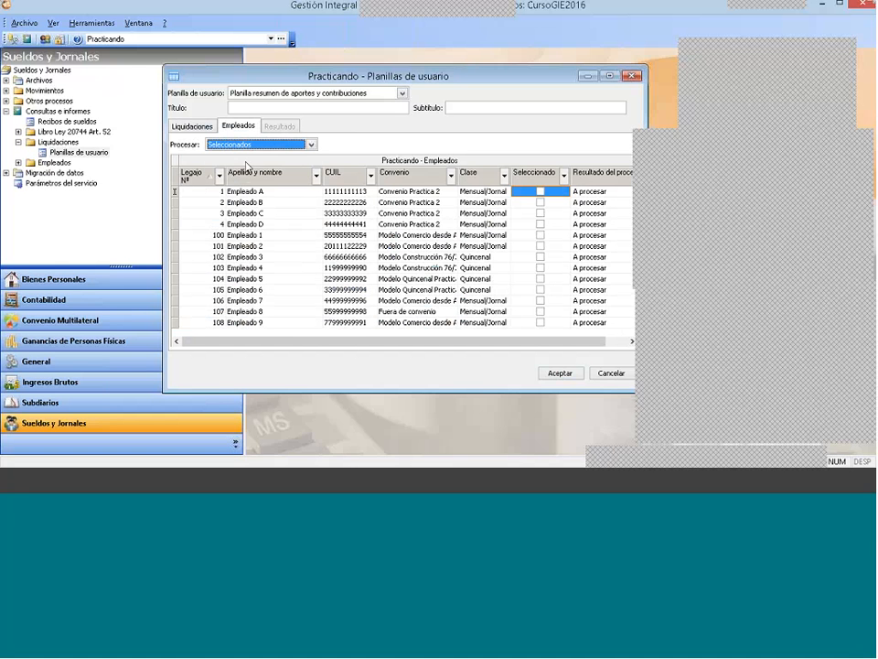
Step: Select the Convenio Practica 2 employees, Empleado A through Empleado D, and generate the user sheet's result
click(416, 195)
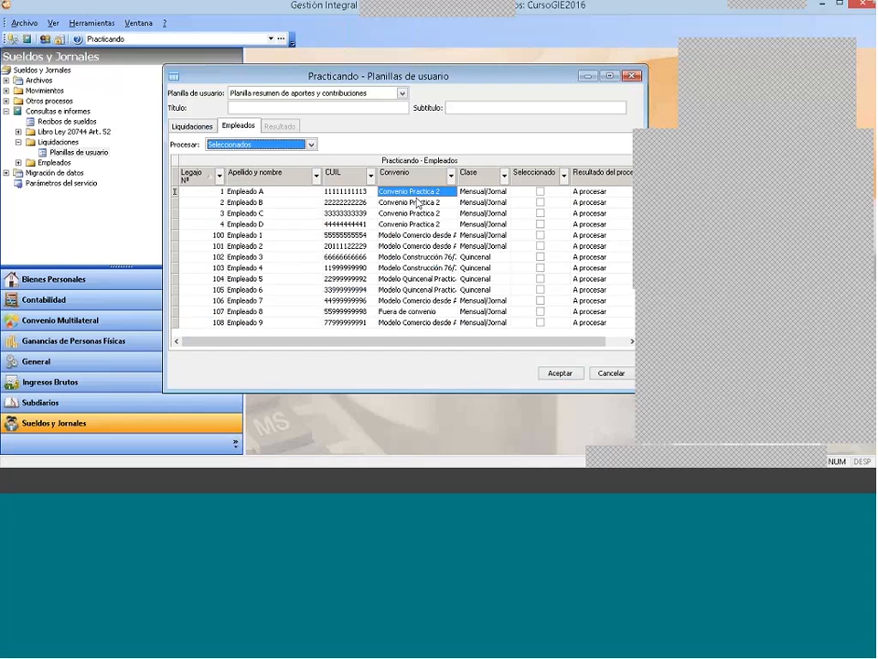
click(417, 279)
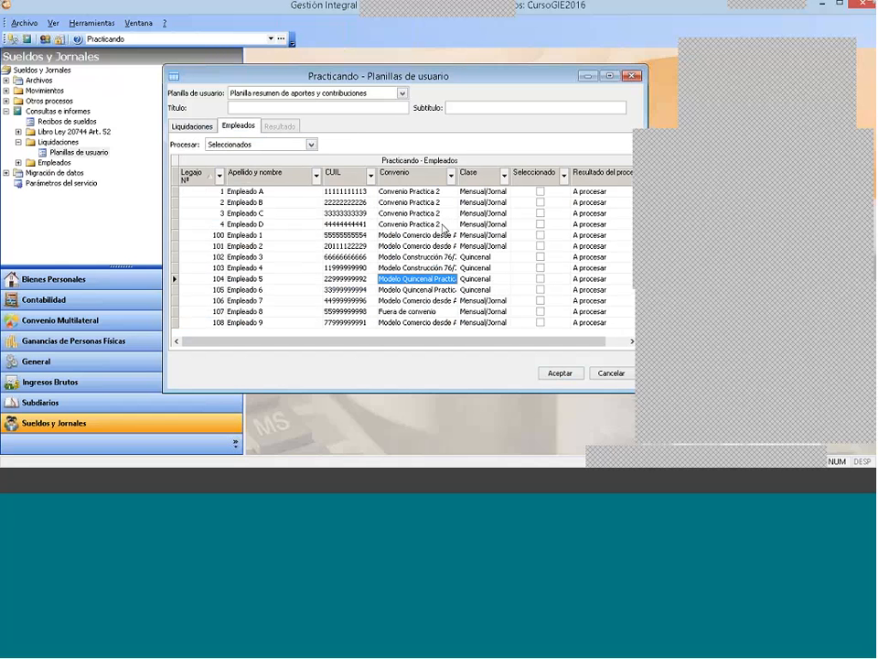
click(426, 193)
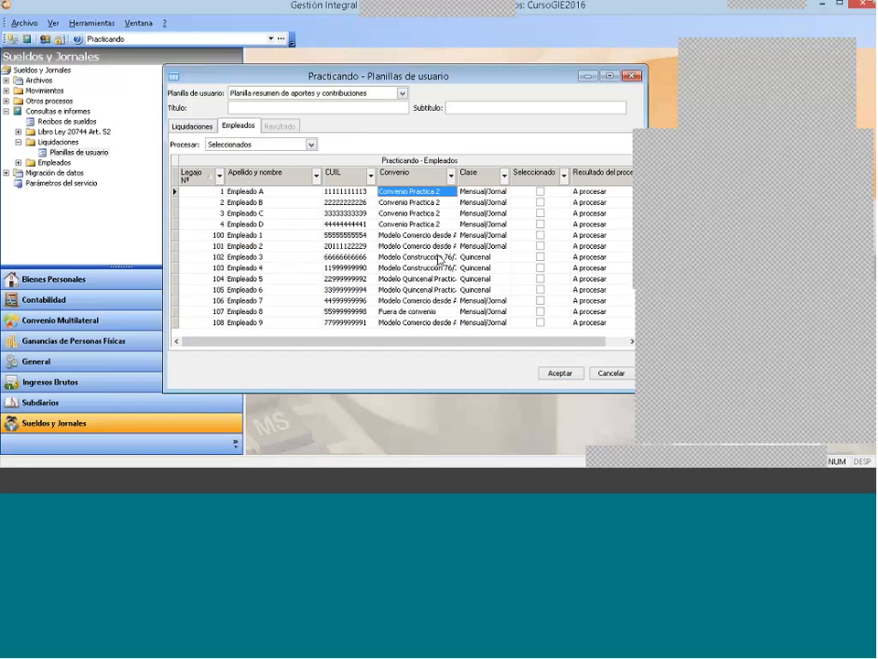
click(540, 191)
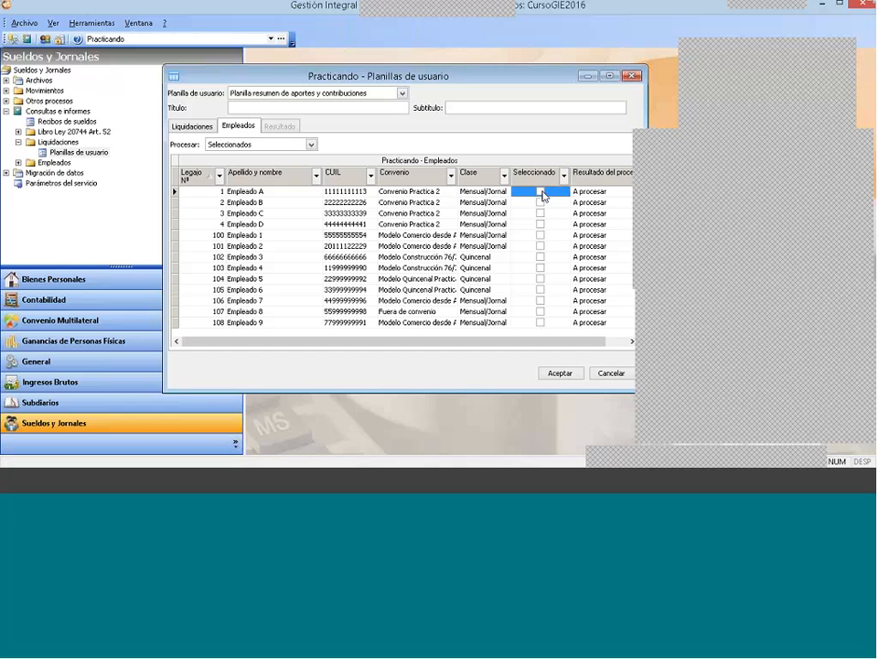
click(540, 202)
click(542, 213)
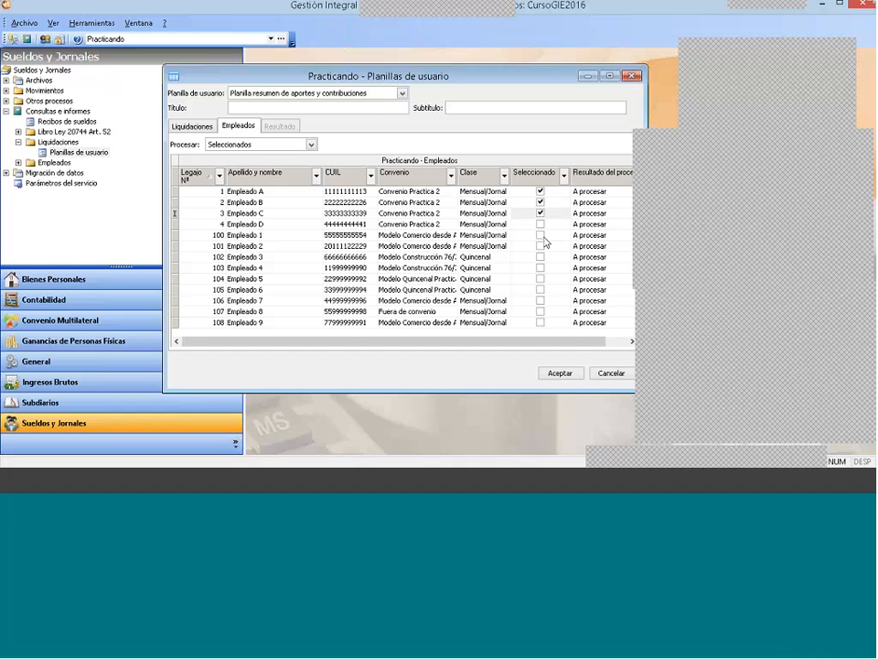
click(540, 224)
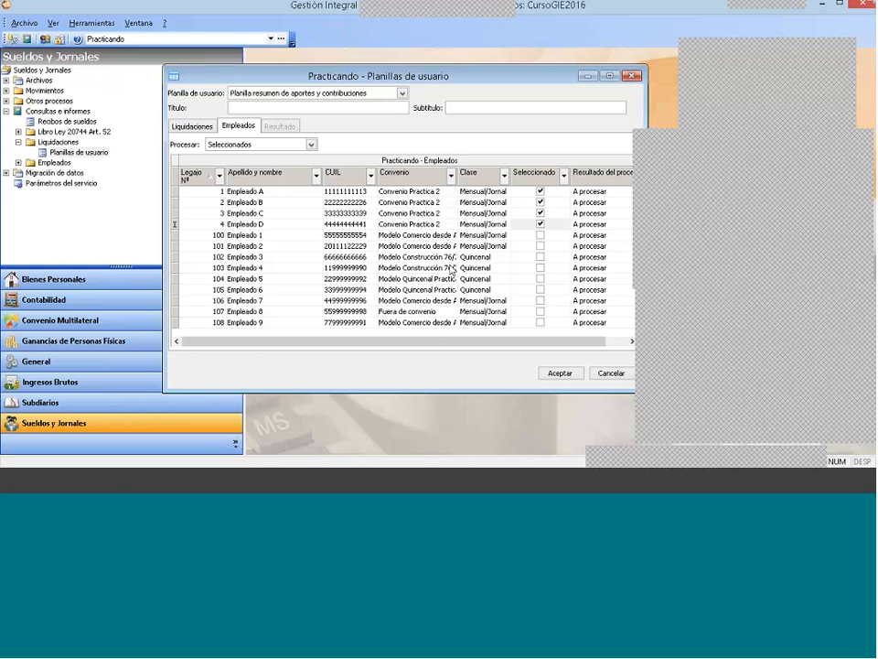
click(564, 373)
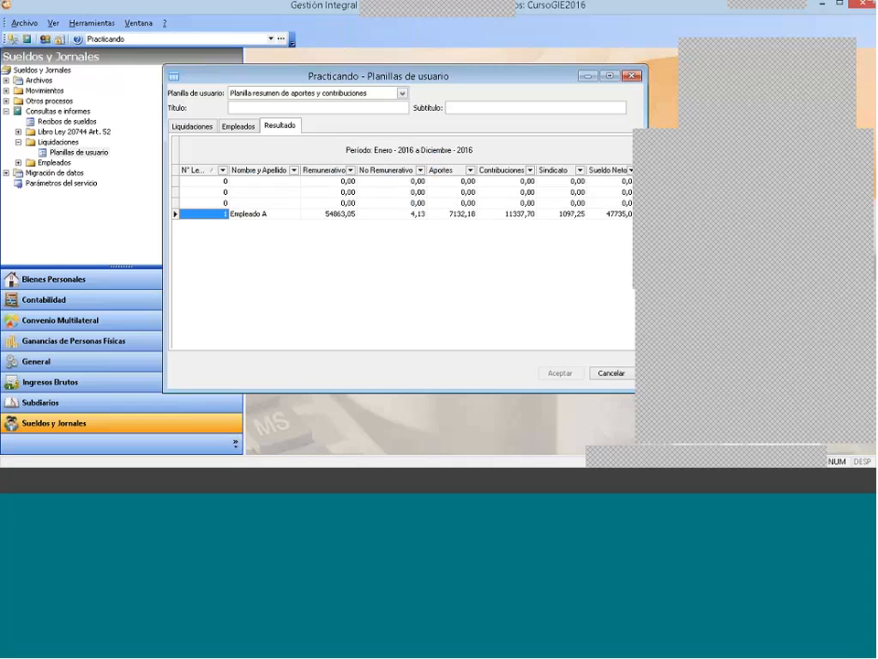
click(262, 182)
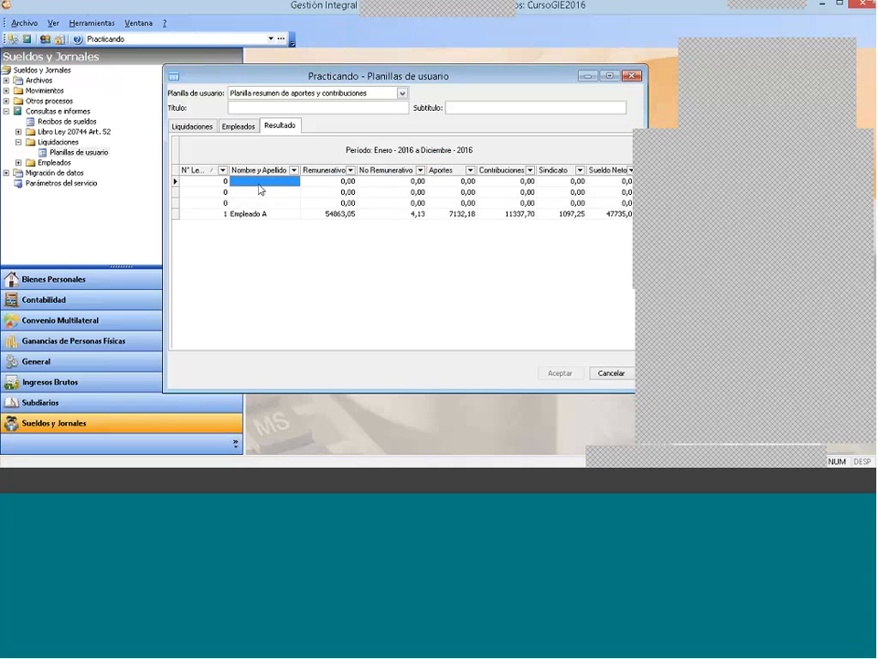
Step: Review the generated result rows against the selected liquidaciones and employees, returning to the result
click(261, 202)
click(582, 191)
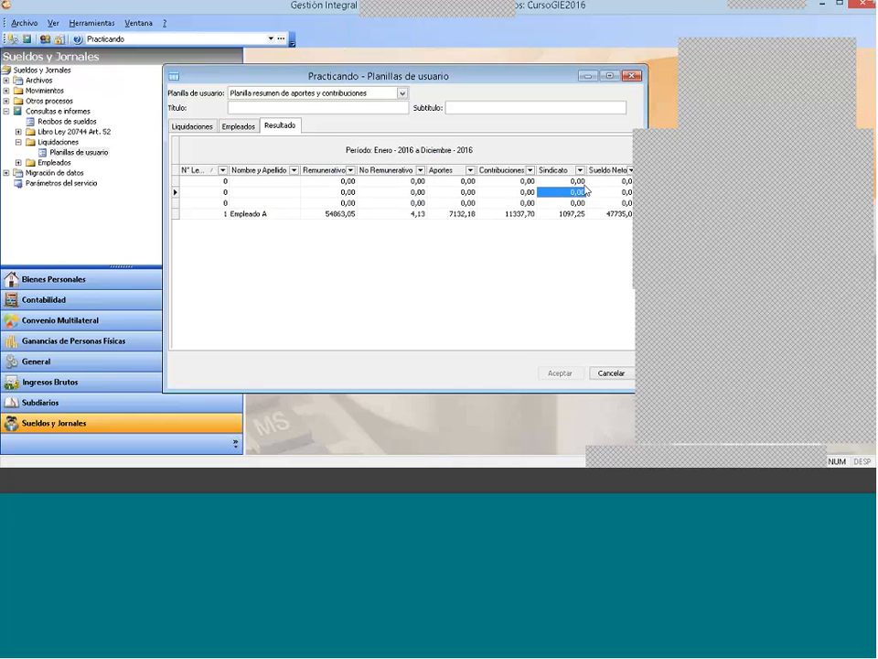
key(Up)
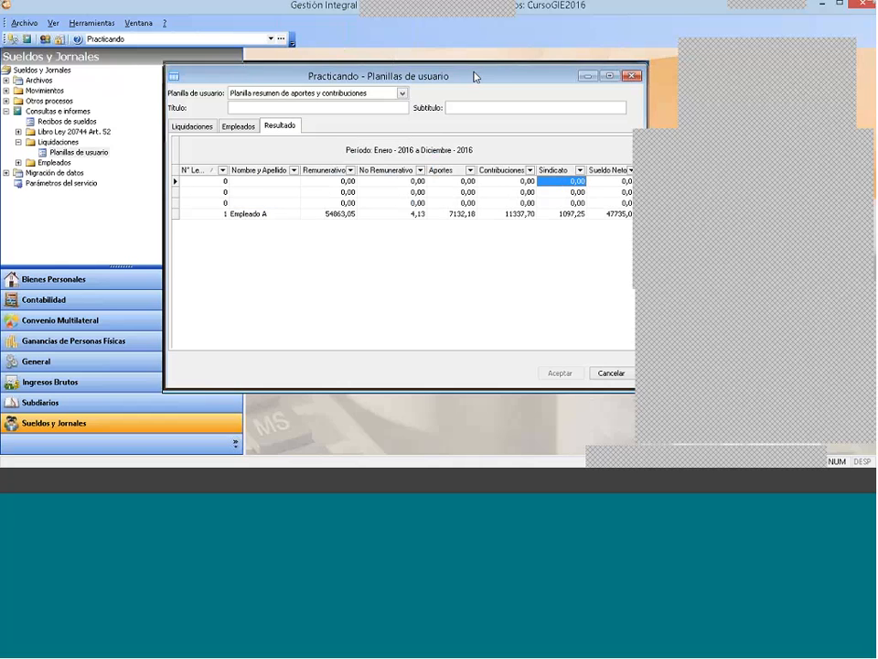
drag(472, 74, 473, 61)
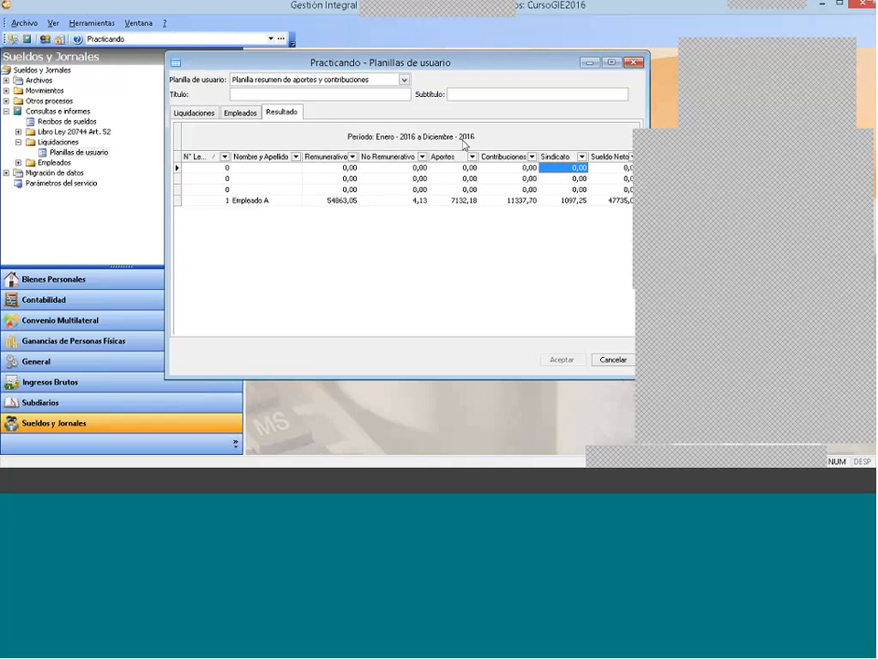
click(207, 115)
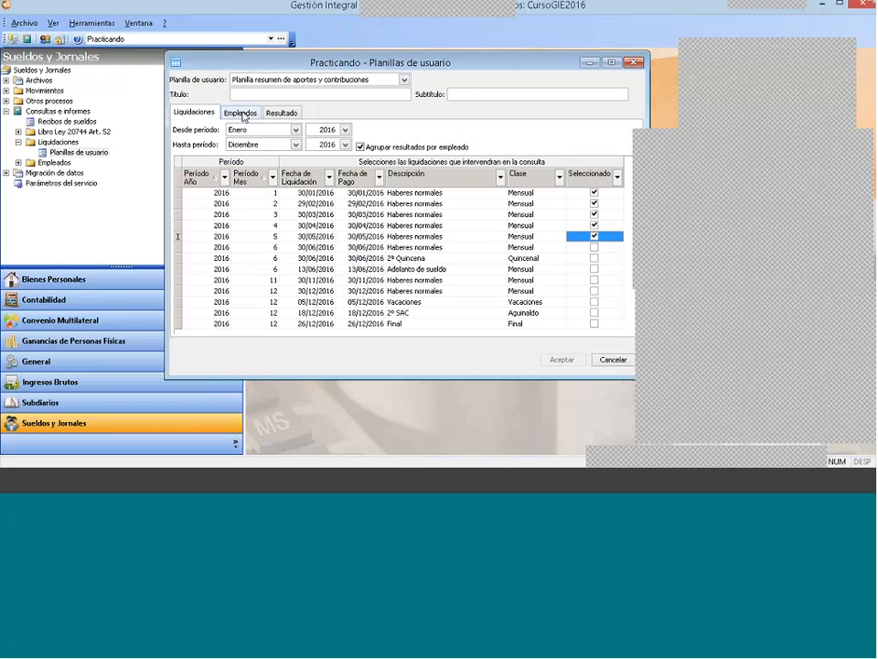
click(240, 112)
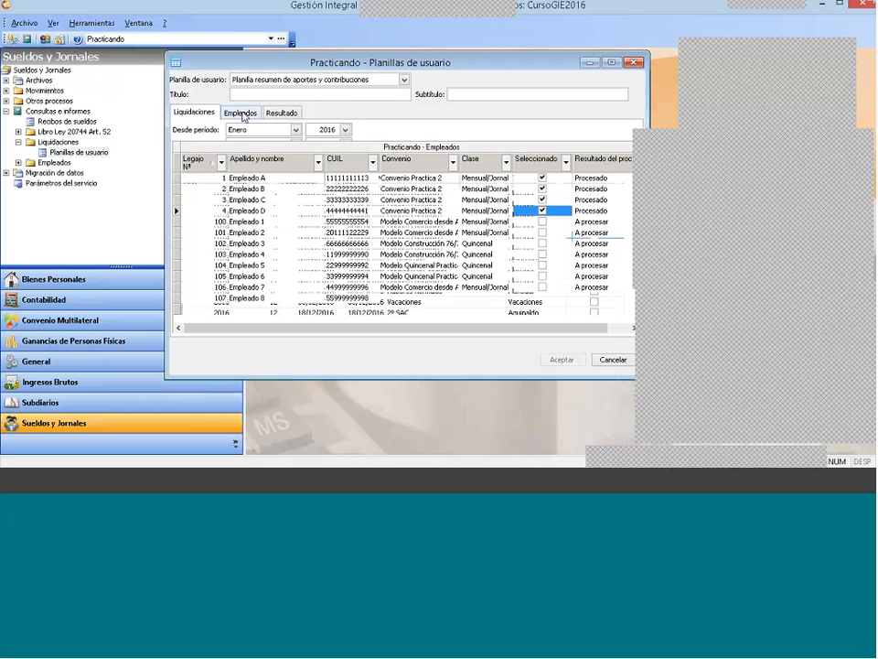
click(288, 116)
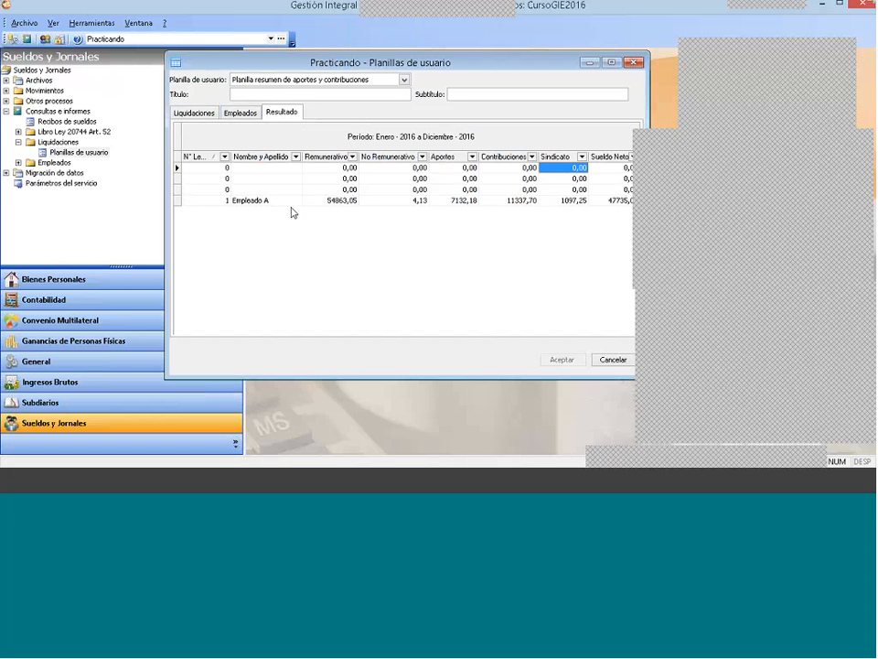
Step: Filter the result by N° Legajo 1 and reposition the user sheet window so all its columns are visible
click(224, 156)
click(208, 194)
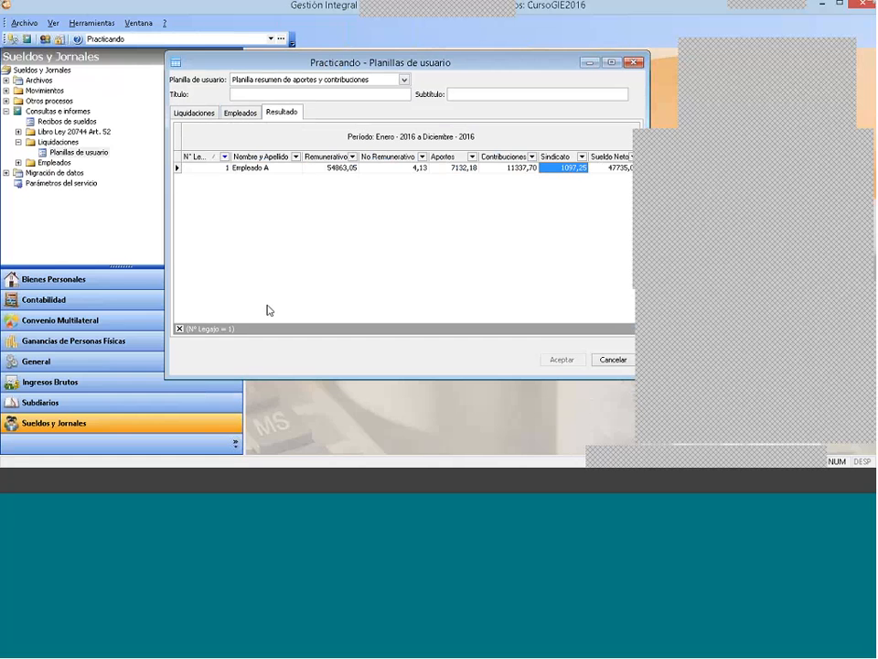
drag(455, 64, 408, 55)
drag(435, 128, 436, 128)
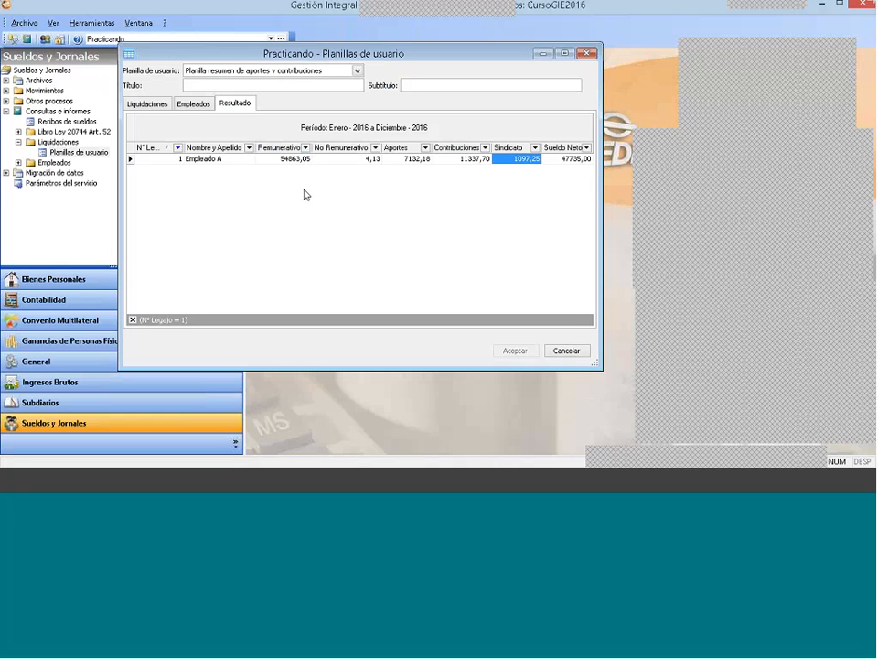
click(418, 159)
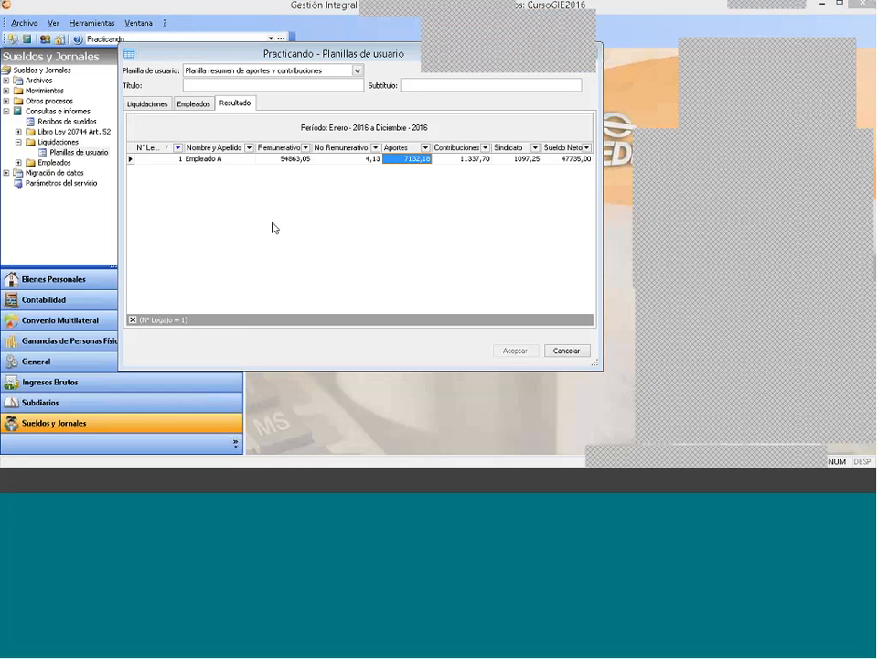
Step: Examine the band properties of the result grid and close them without changes
right_click(349, 218)
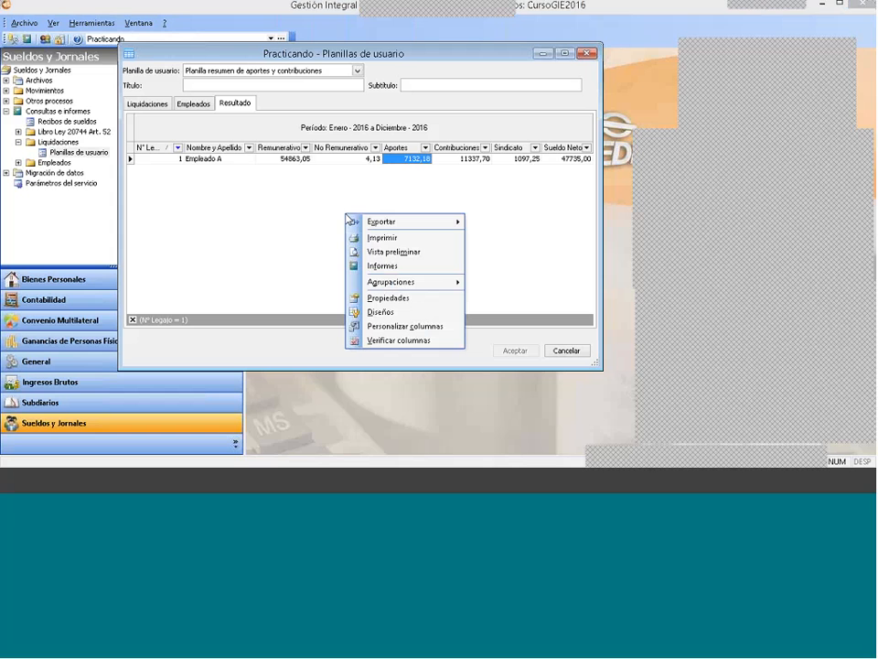
click(421, 300)
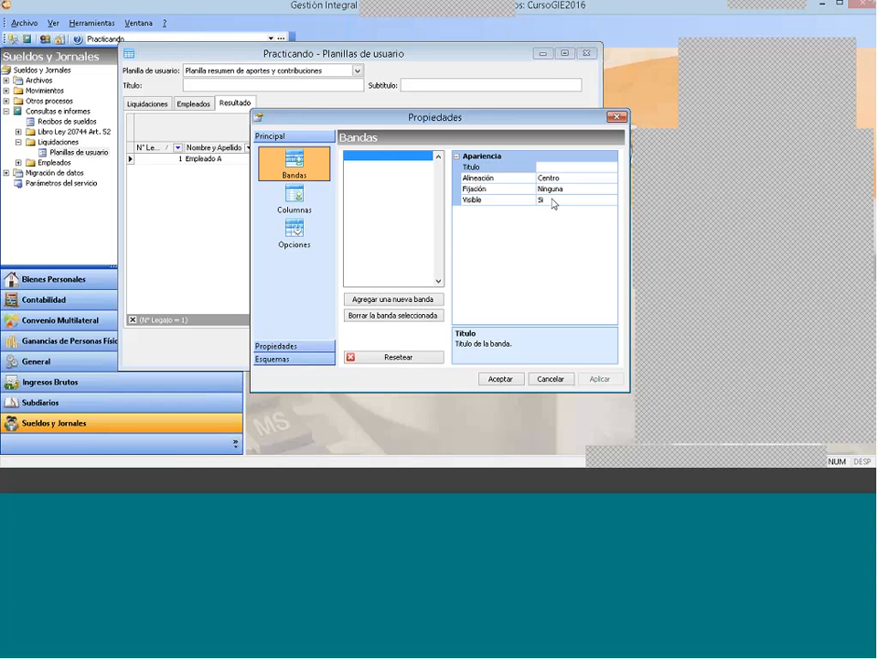
click(618, 117)
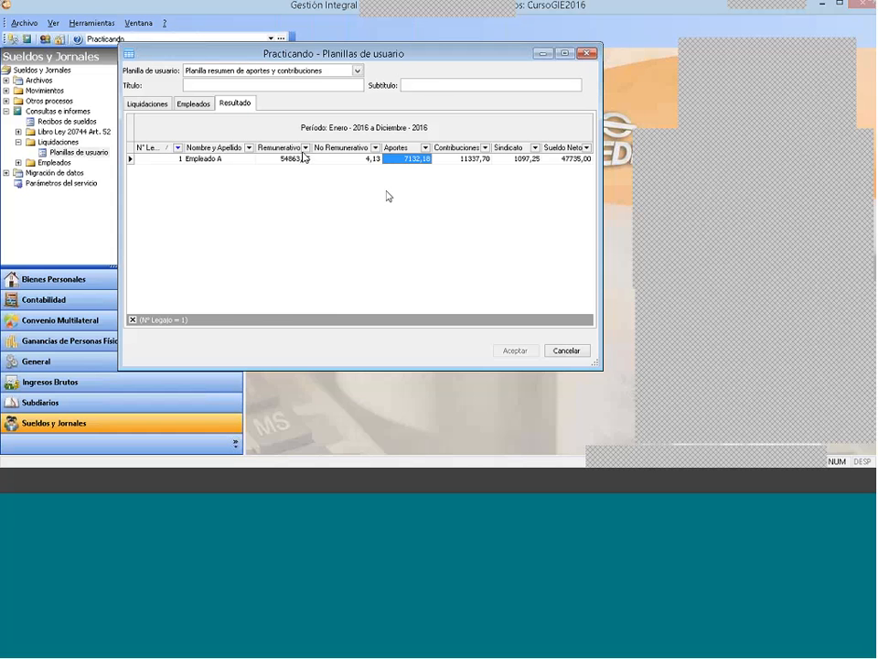
Step: Print the filtered result, check it in the print preview, and close the preview
right_click(312, 212)
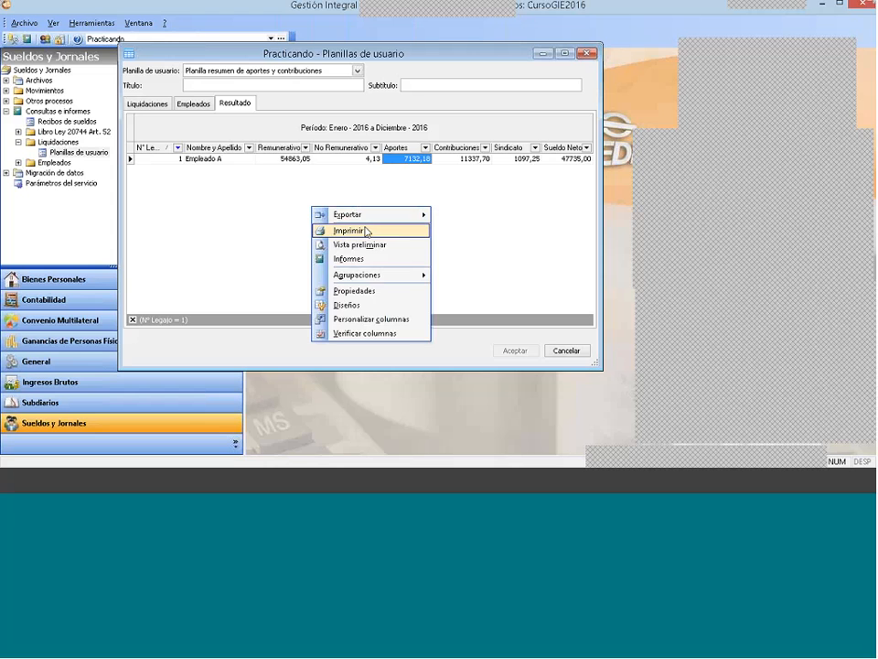
click(365, 231)
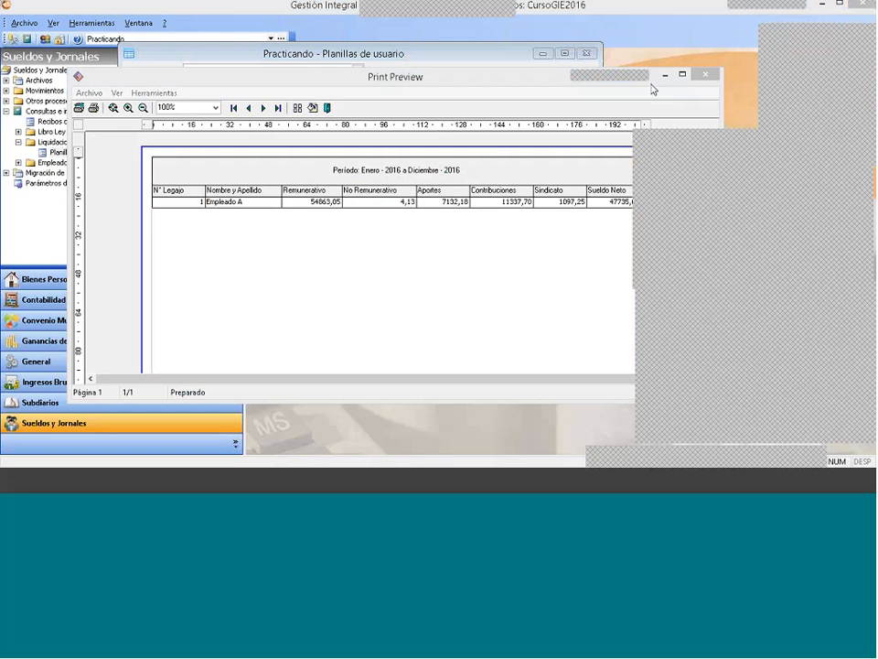
click(710, 77)
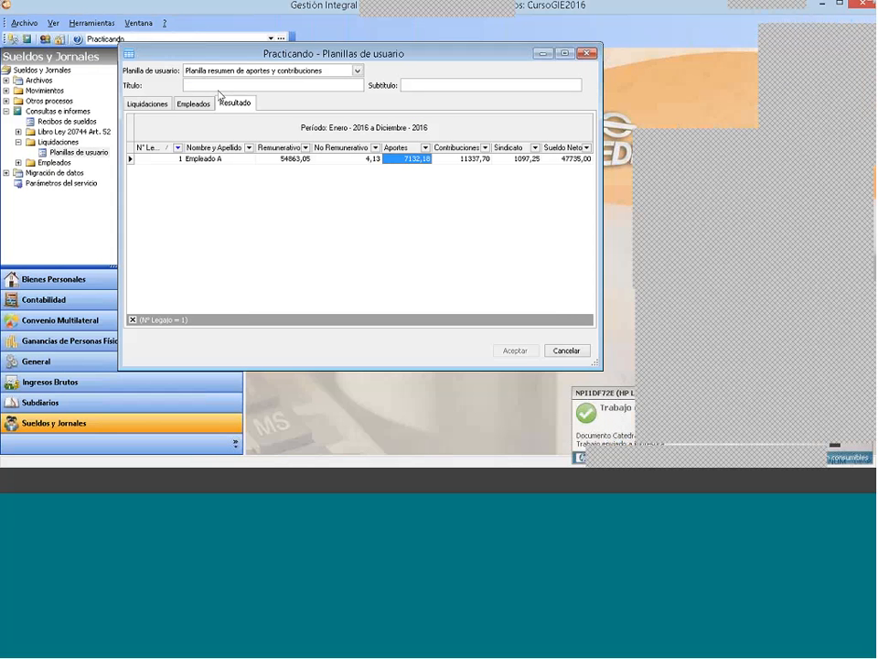
Step: Set the sheet's Título to "Título" and its Subtítulo to "Subtítulo", applying both to the result's header
text(Titulo)
key(Tab)
text(S)
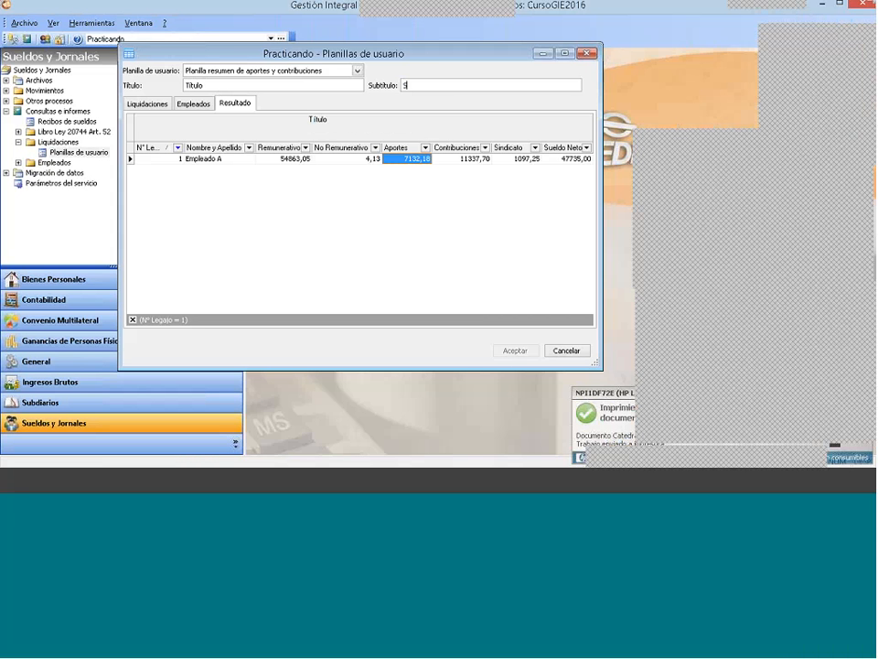
text(ubti)
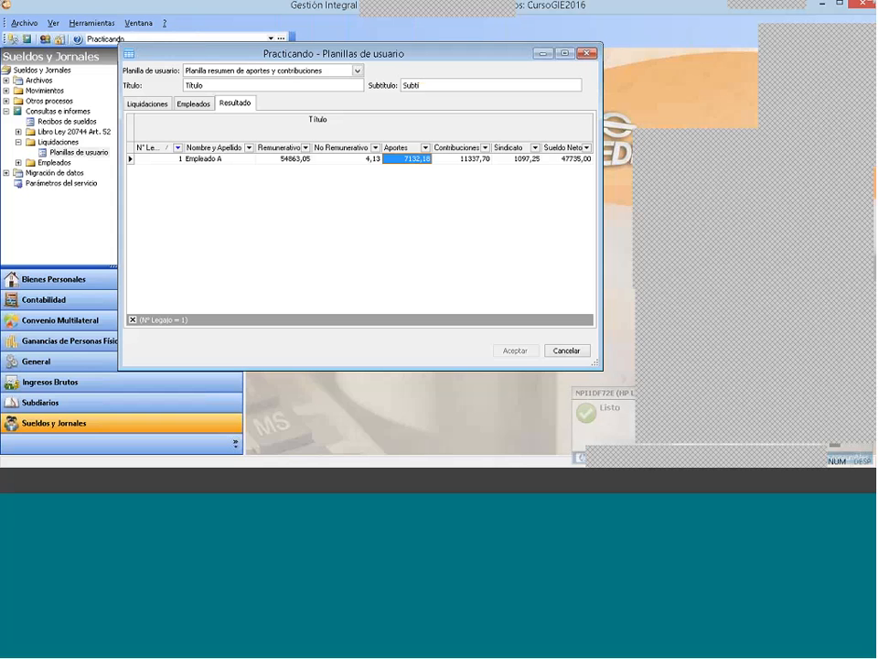
text(tulo)
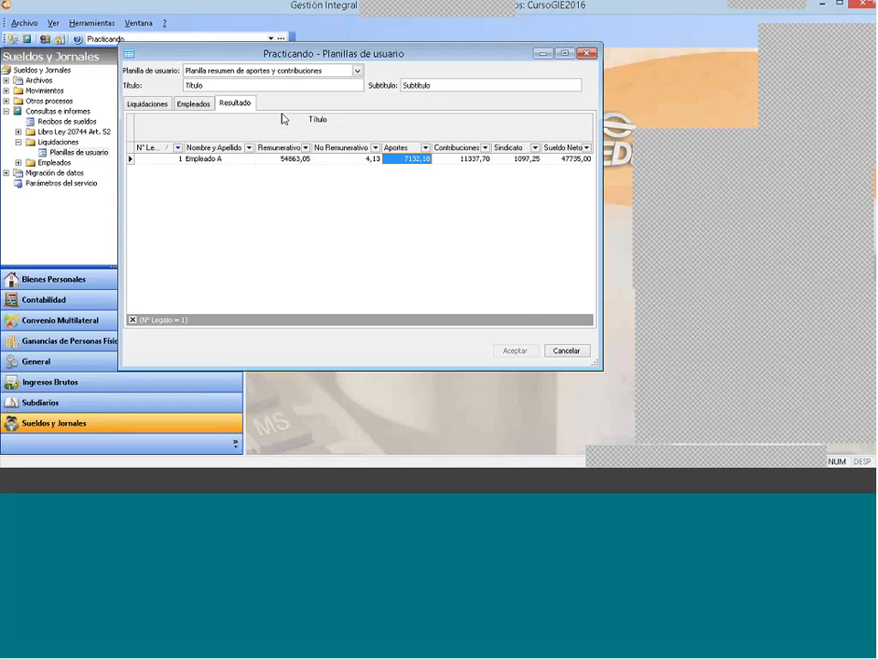
right_click(406, 212)
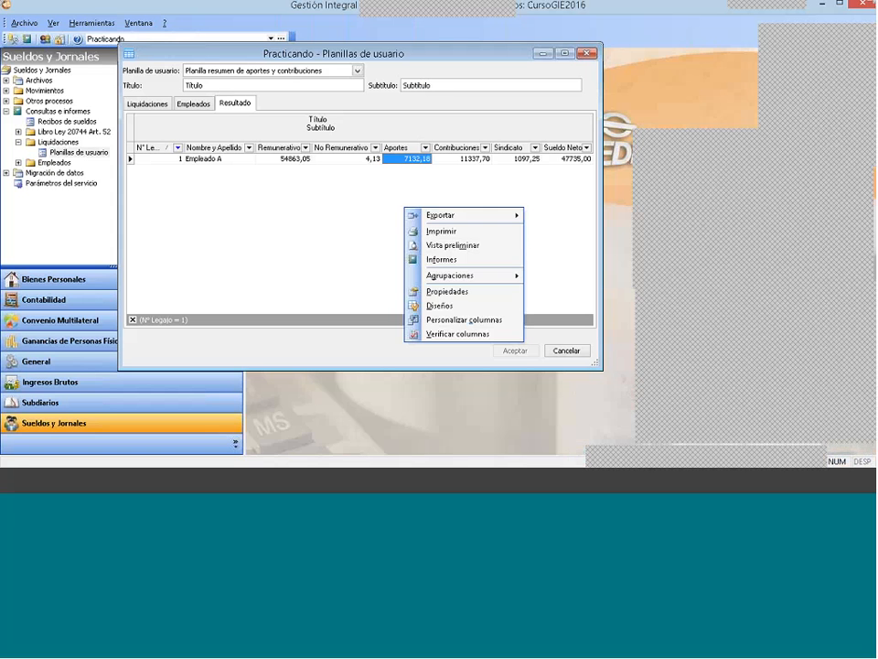
click(323, 207)
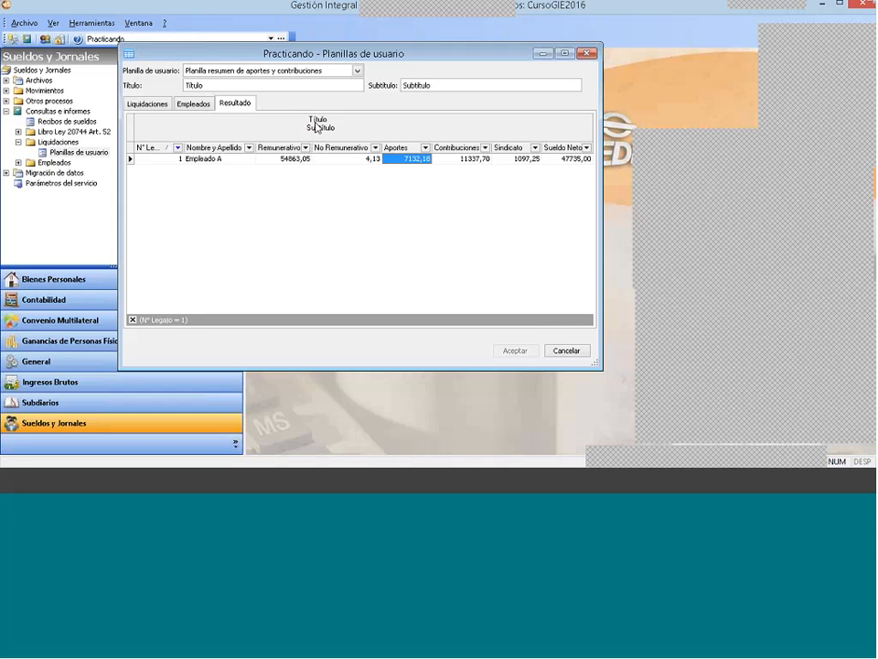
Step: Check the result with its title and subtitle in the print preview, and close the preview
click(230, 86)
right_click(381, 209)
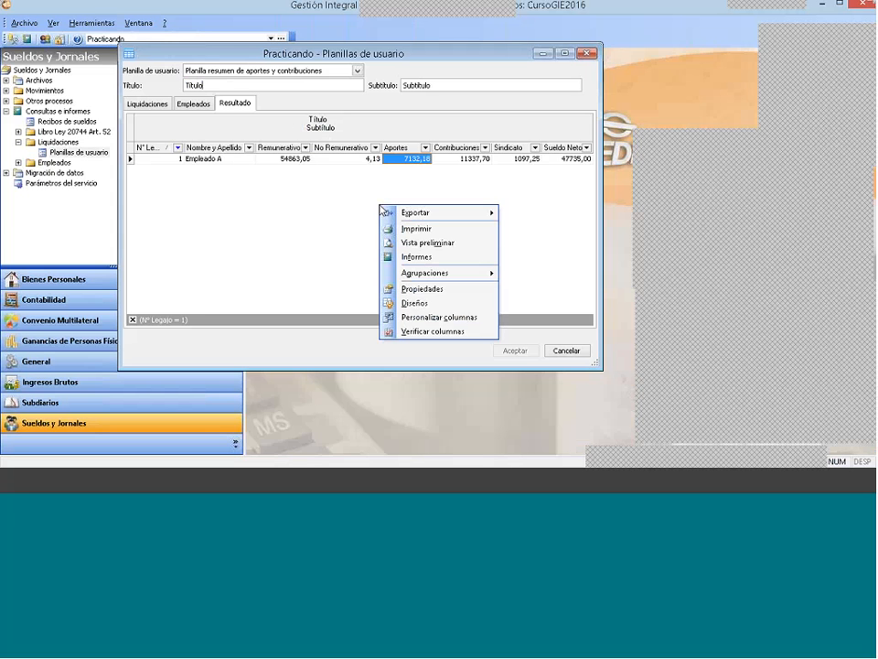
click(439, 243)
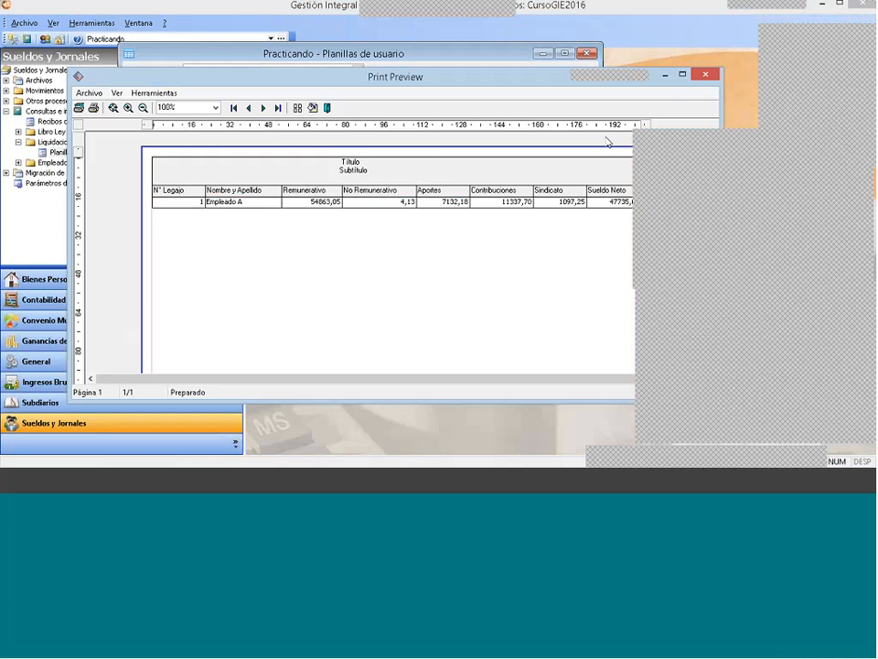
click(705, 73)
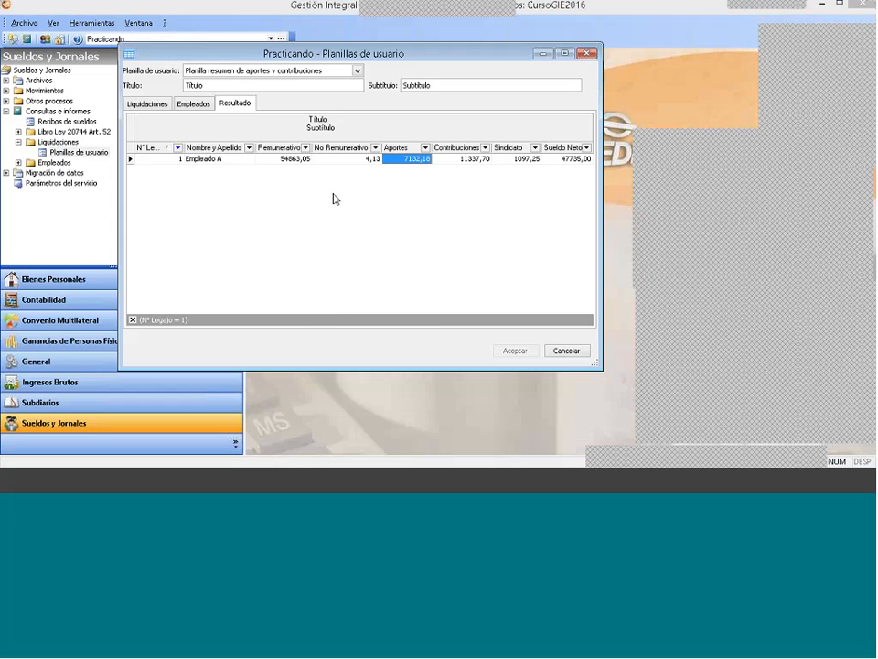
Step: Export the titled result to an Excel .xls file in the GestionIntegralDelEstudio6.0 folder
right_click(322, 198)
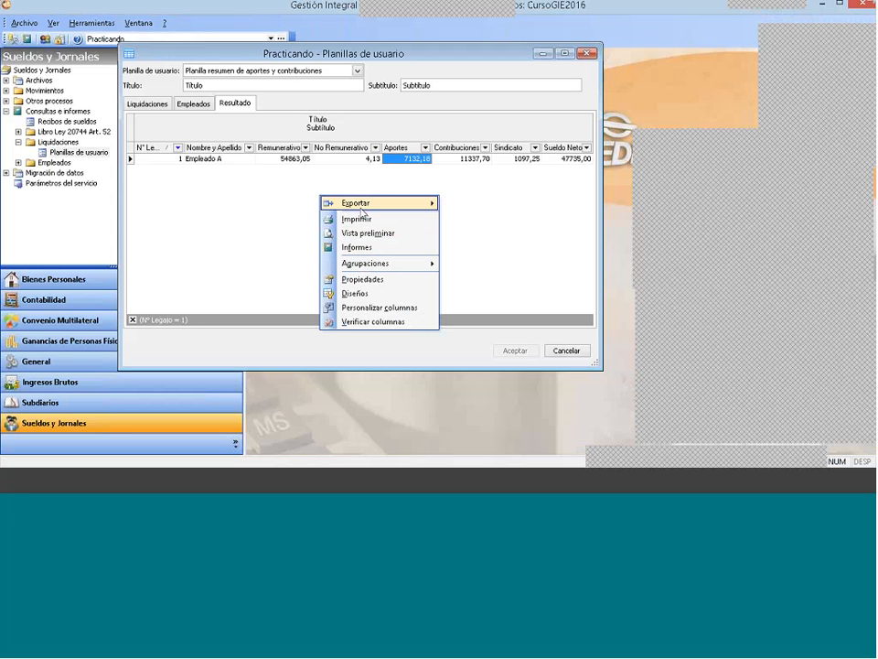
mouse_move(361, 210)
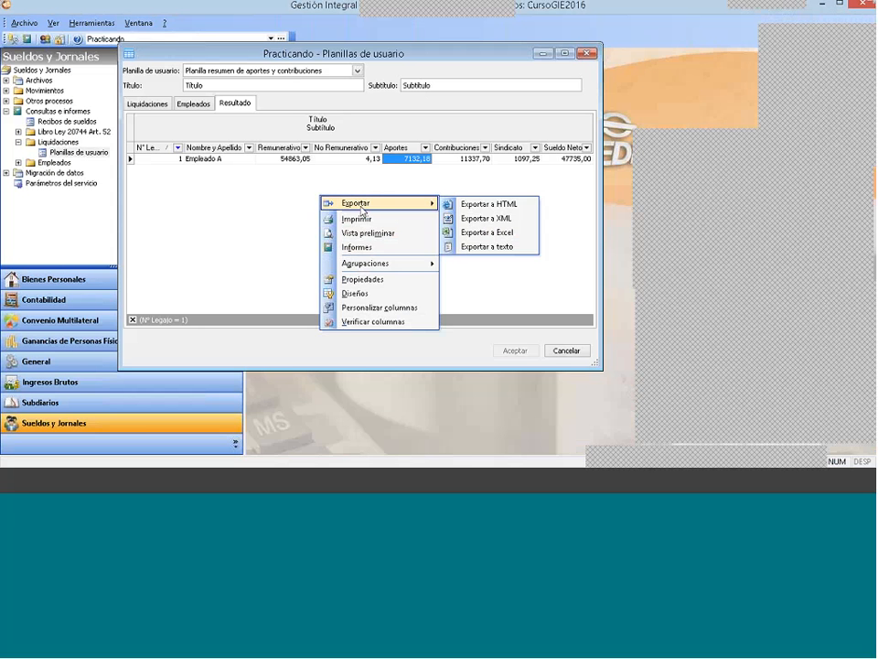
click(472, 237)
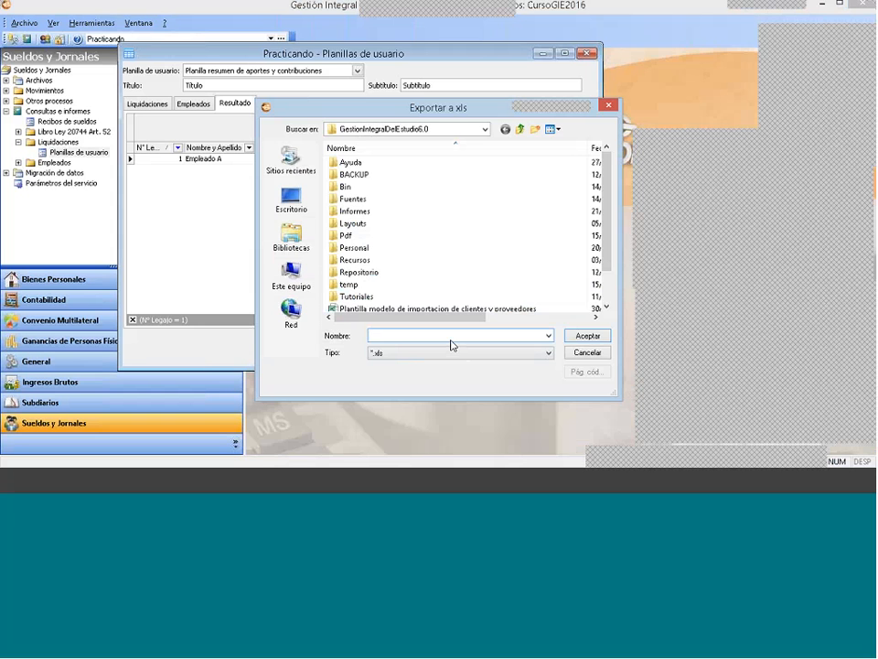
text(re)
text(e)
text(emplo)
key(Return)
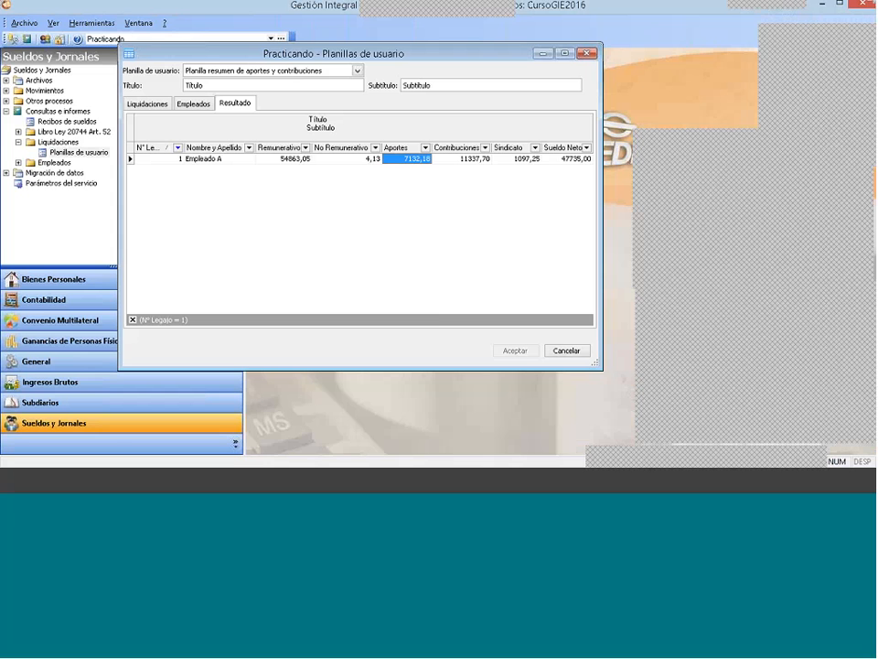
Step: In the result grid's column properties, set the Total of the Remunerativo column to 1-Suma
right_click(323, 199)
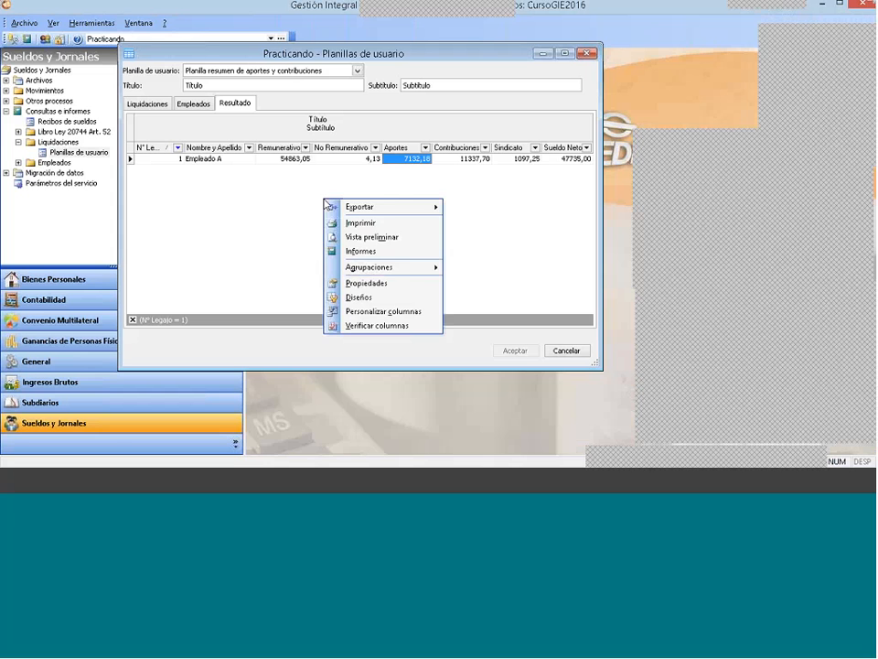
click(388, 284)
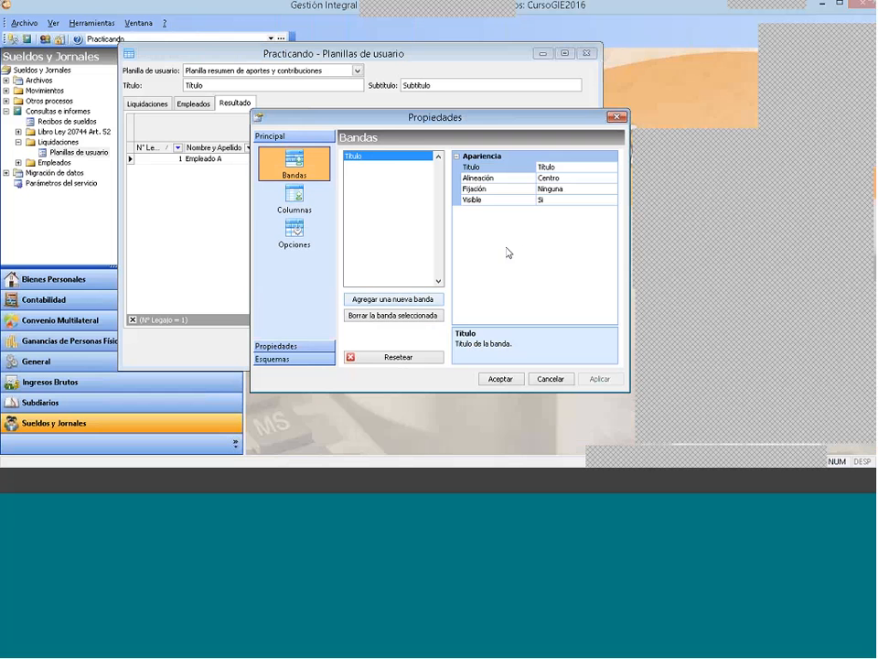
click(294, 199)
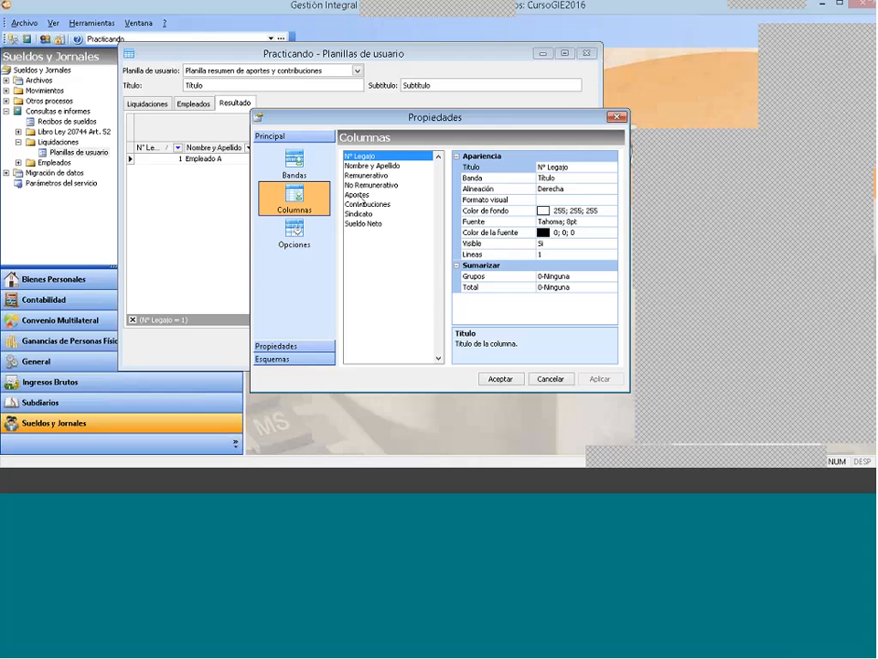
click(371, 175)
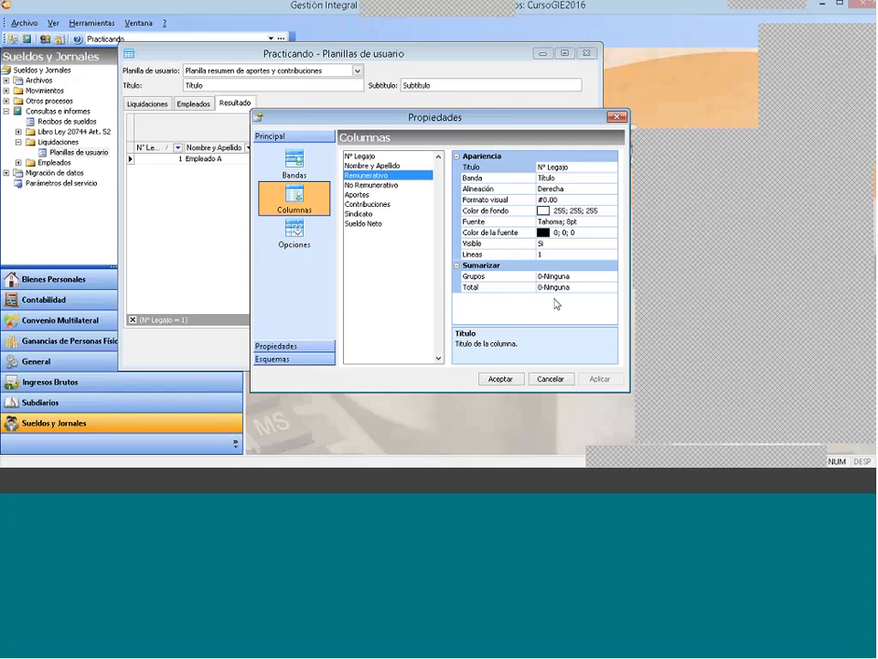
click(487, 287)
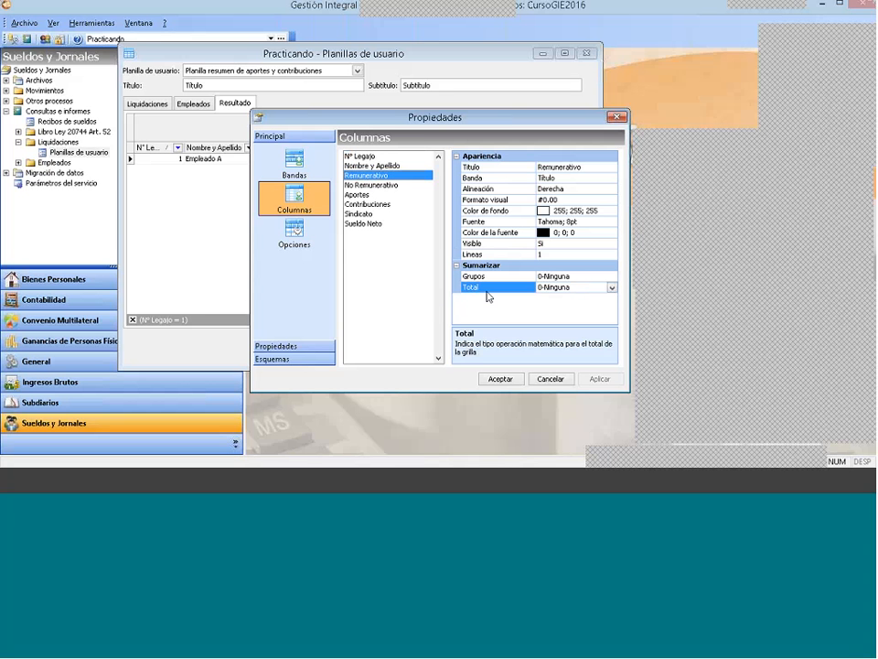
click(611, 288)
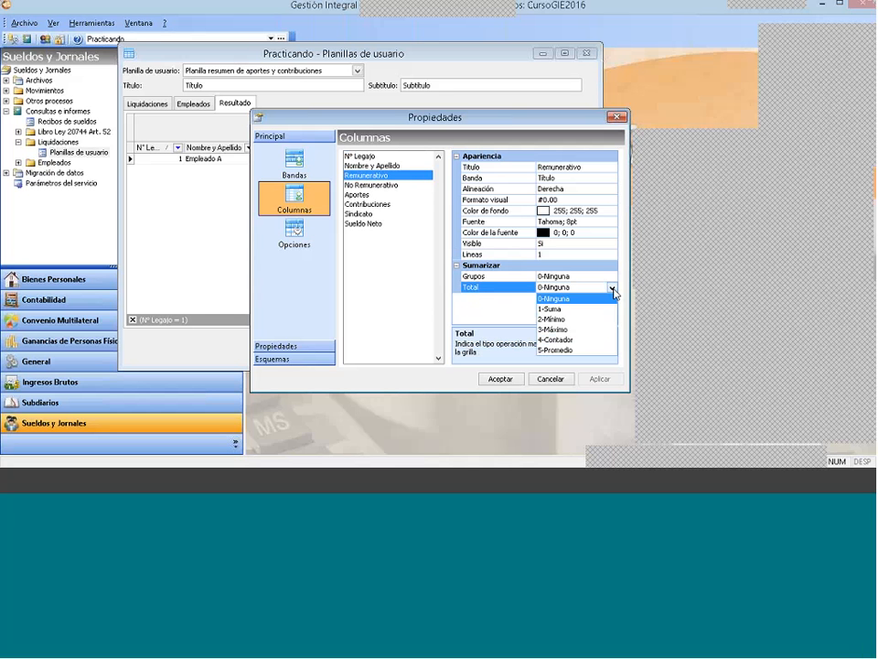
click(569, 309)
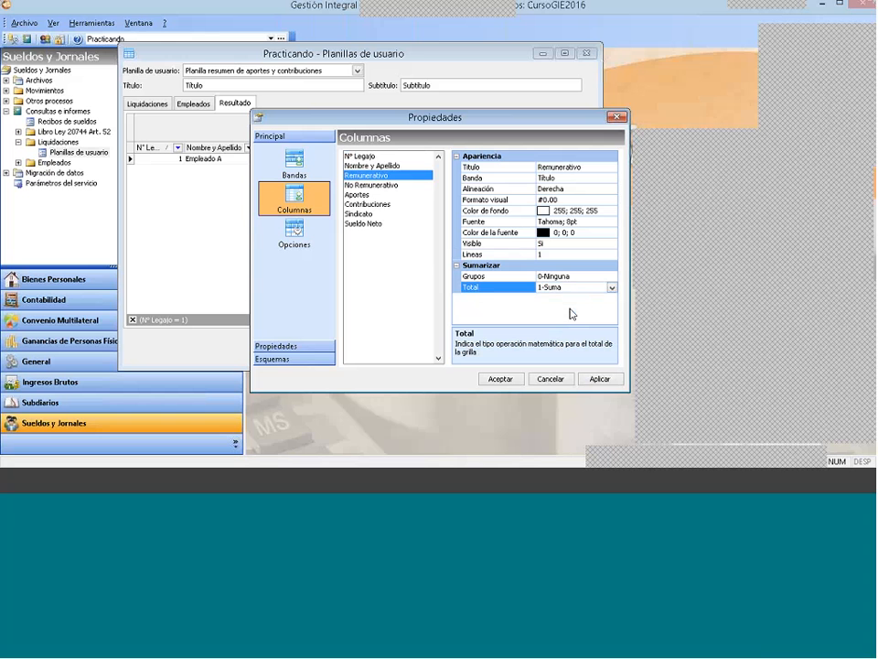
Step: Set the Total of the No Remunerativo and Aportes columns to 1-Suma
click(371, 185)
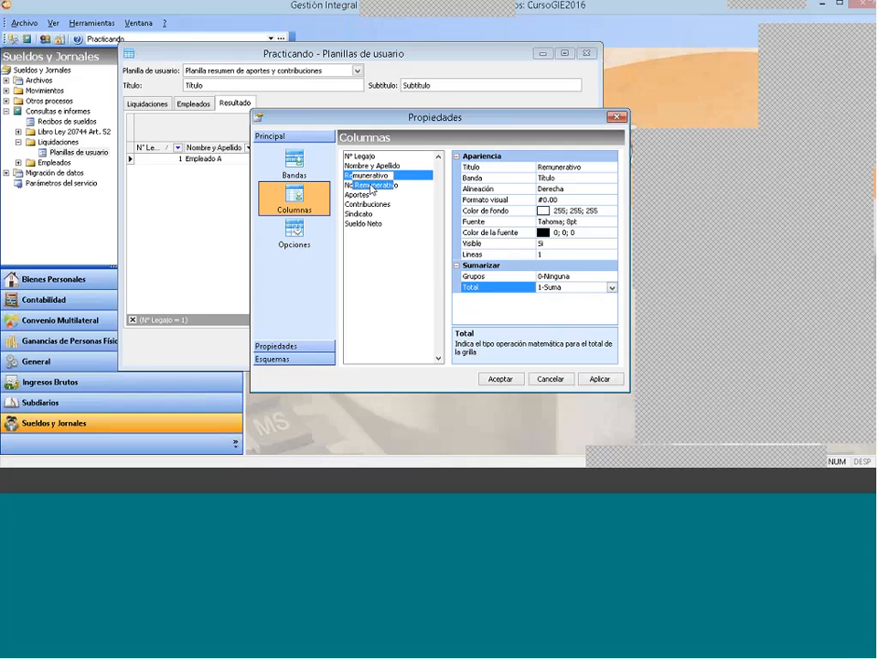
click(612, 288)
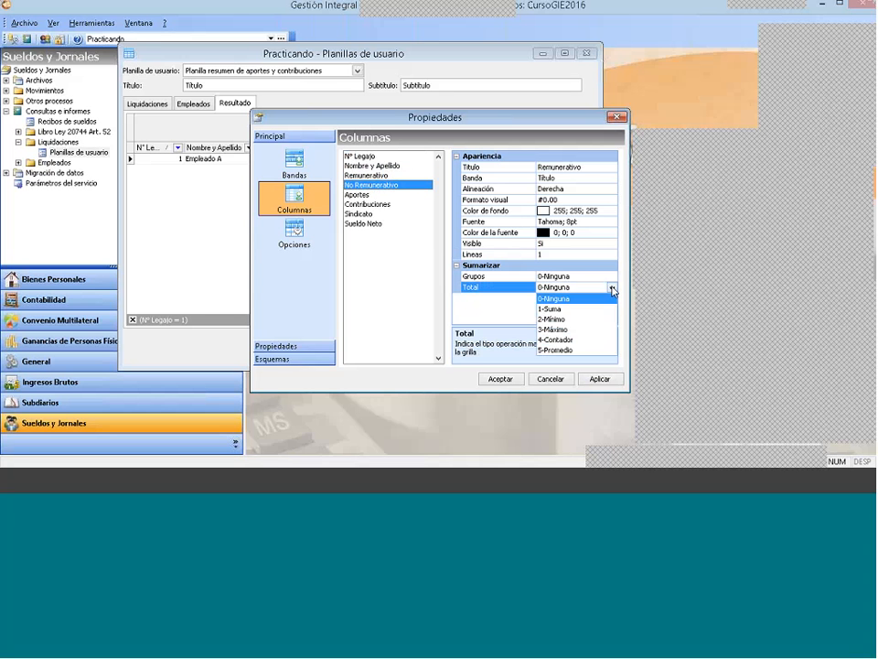
click(562, 308)
click(361, 194)
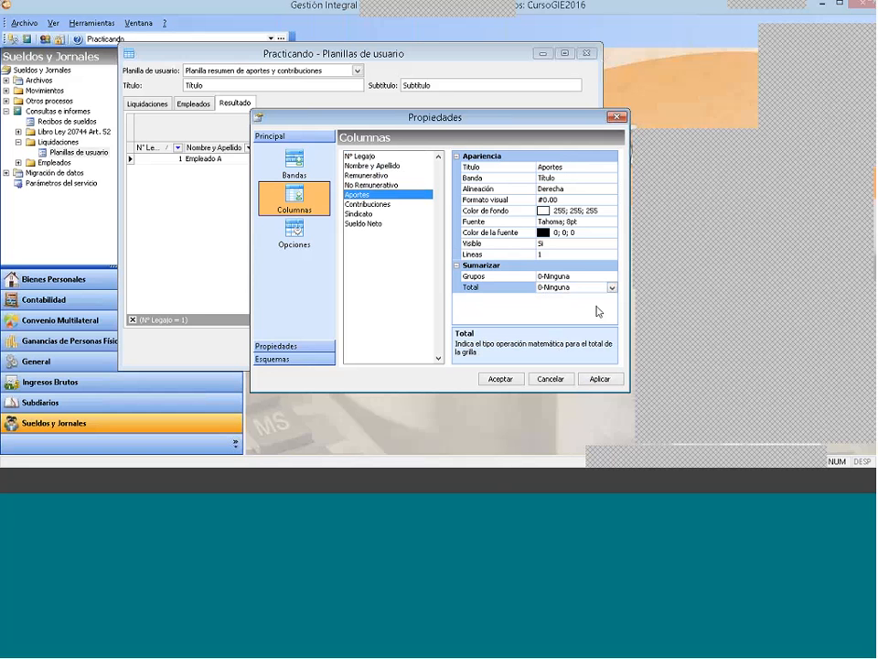
click(611, 287)
click(565, 308)
Step: Set the Total of the Contribuciones, Sindicato and Sueldo Neto columns to 1-Suma
click(391, 205)
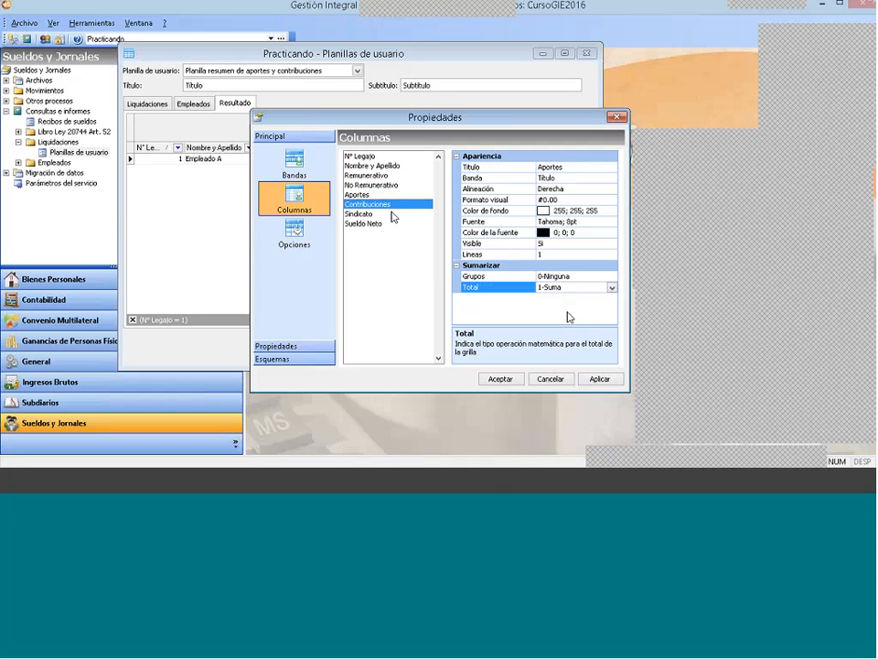
click(612, 287)
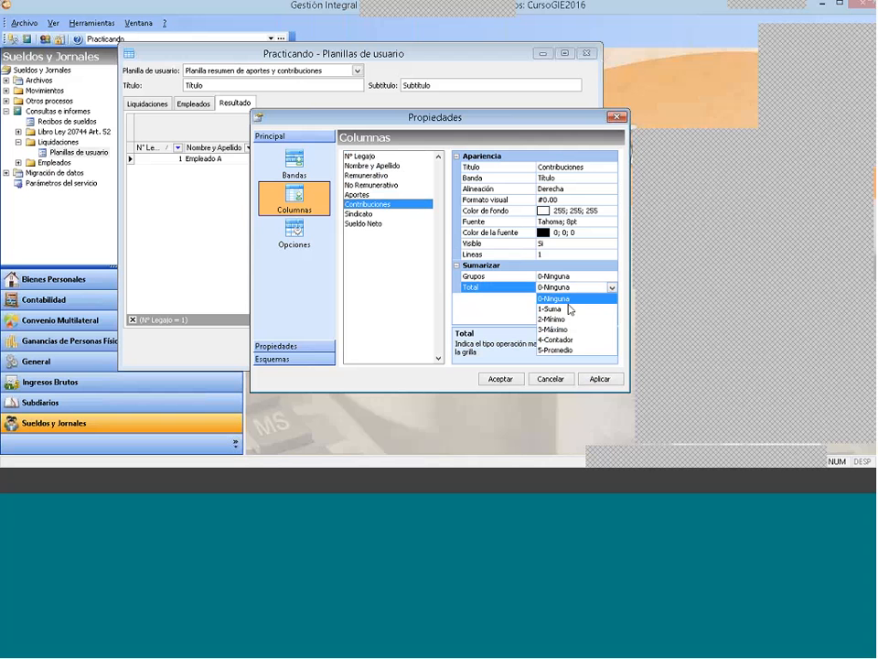
click(564, 308)
click(413, 215)
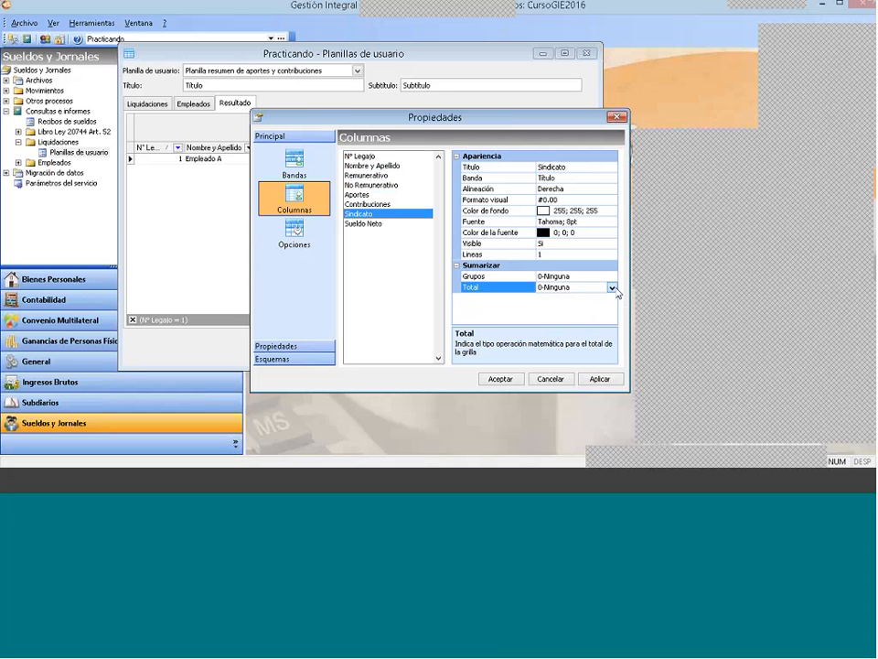
click(612, 287)
click(585, 308)
click(397, 240)
click(612, 287)
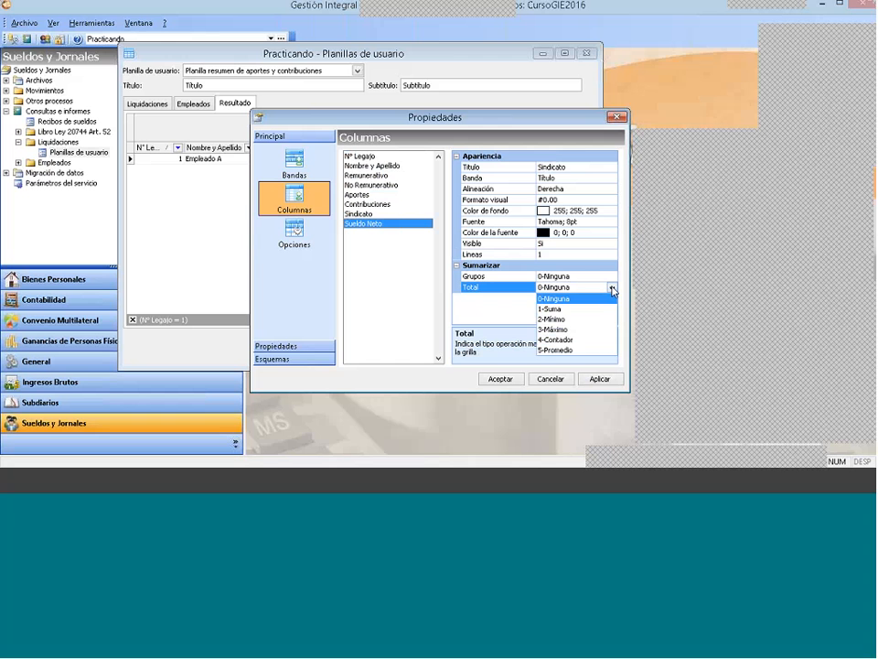
click(564, 308)
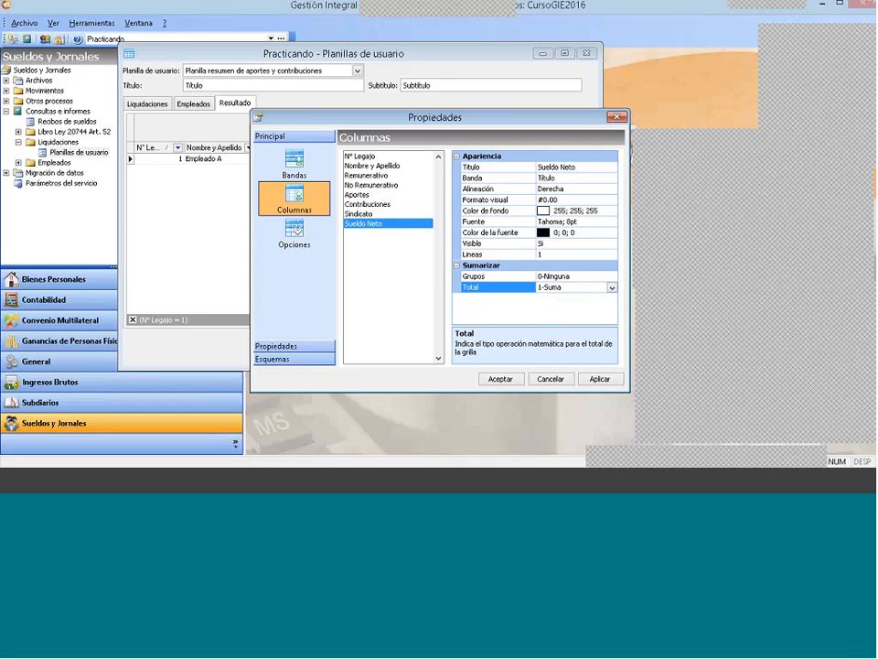
Step: In the grid's display options, set Pie to Si to show the totals footer, and accept the properties
click(303, 232)
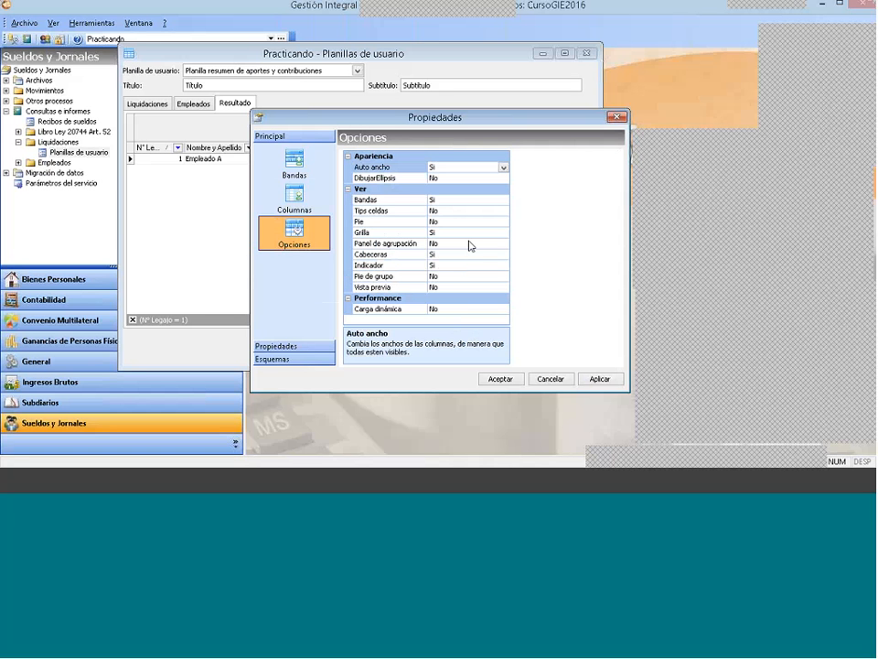
click(449, 277)
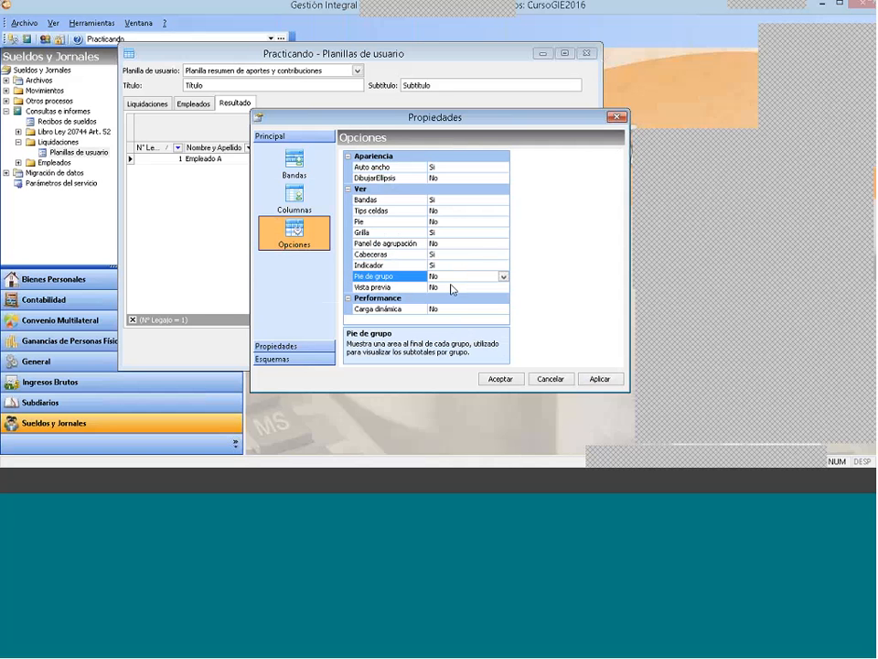
click(449, 222)
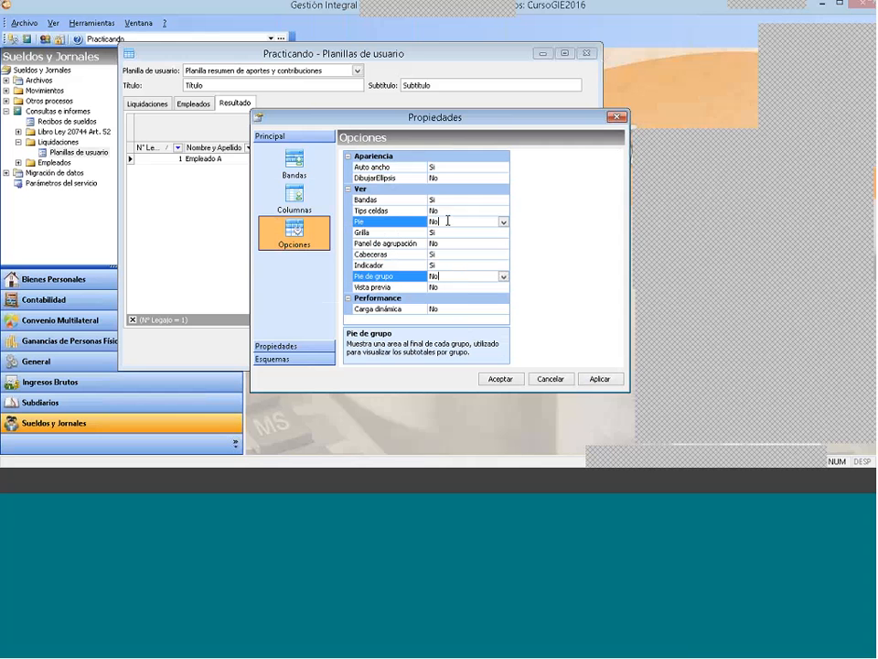
click(502, 221)
click(480, 234)
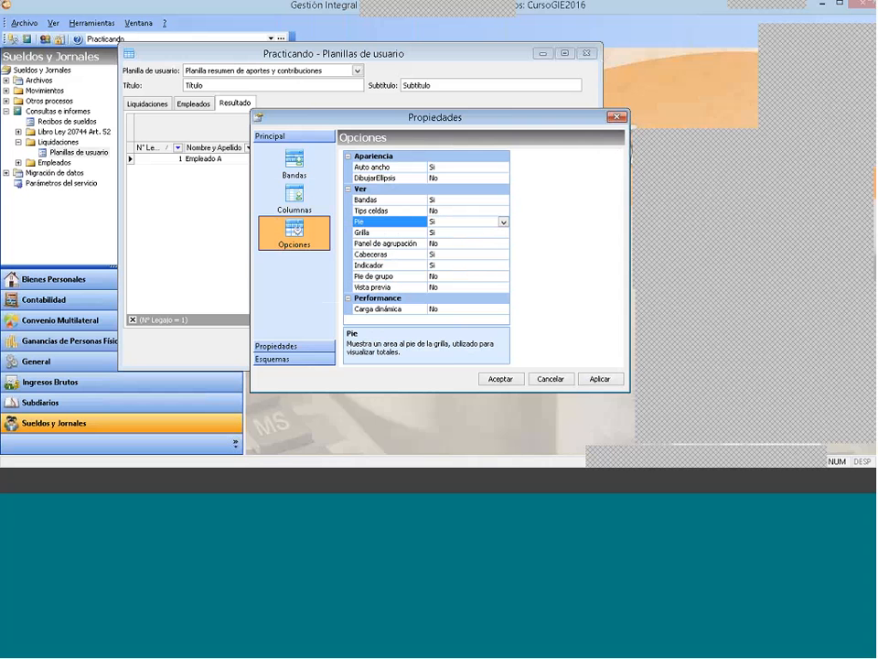
click(500, 379)
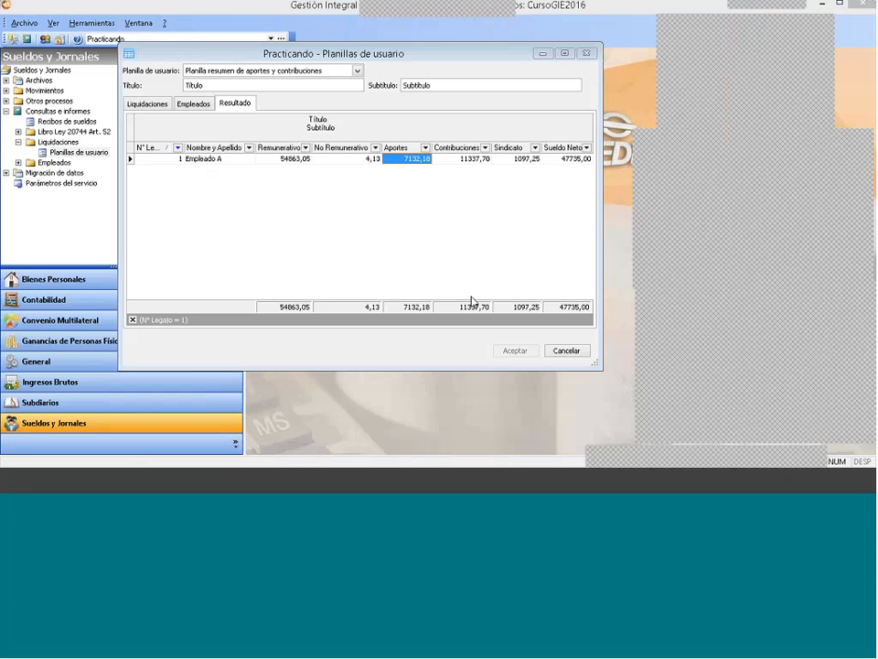
Step: Save the result grid's current layout as a new design named "TOTAL 2"
right_click(301, 219)
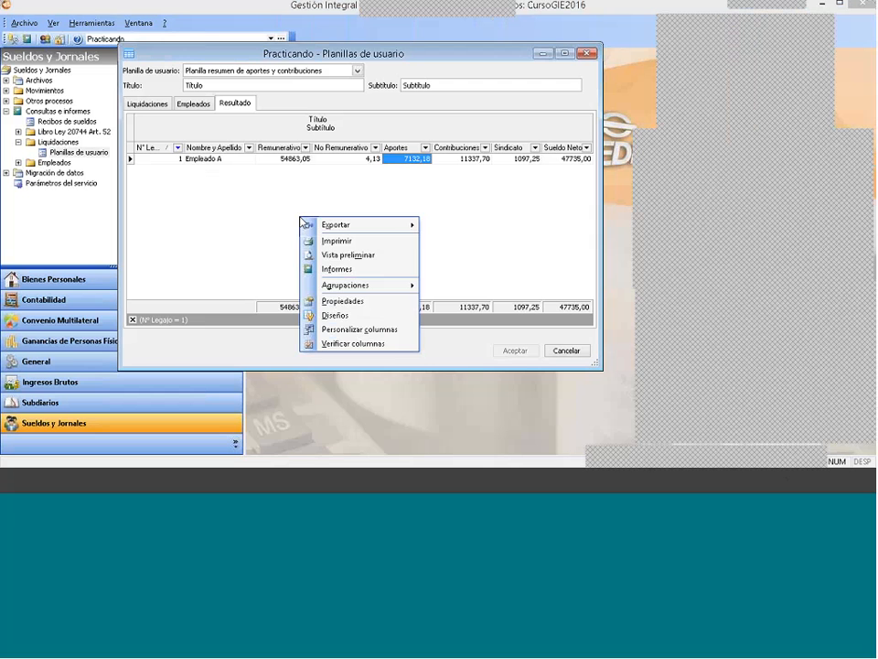
click(354, 321)
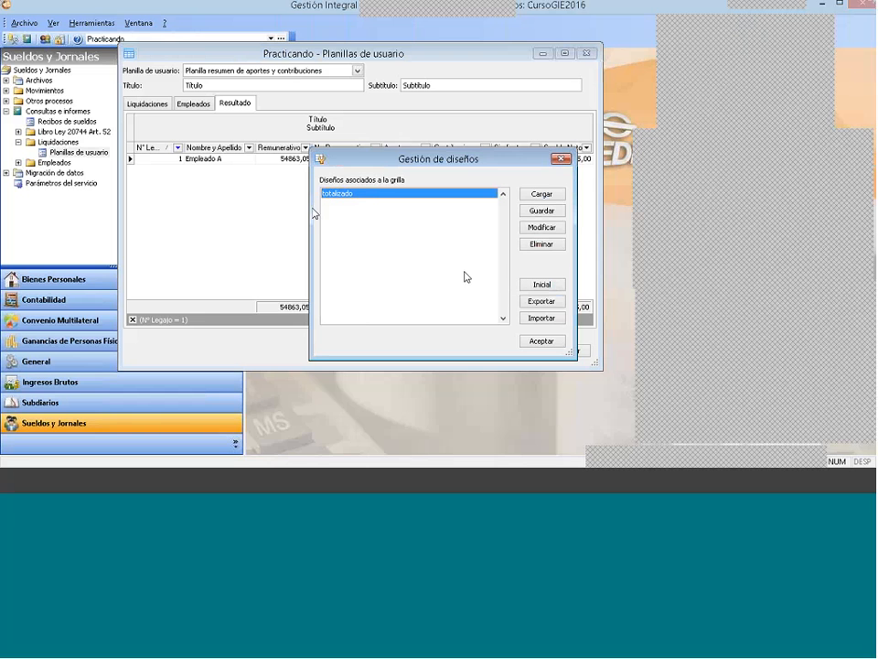
click(554, 215)
text(t)
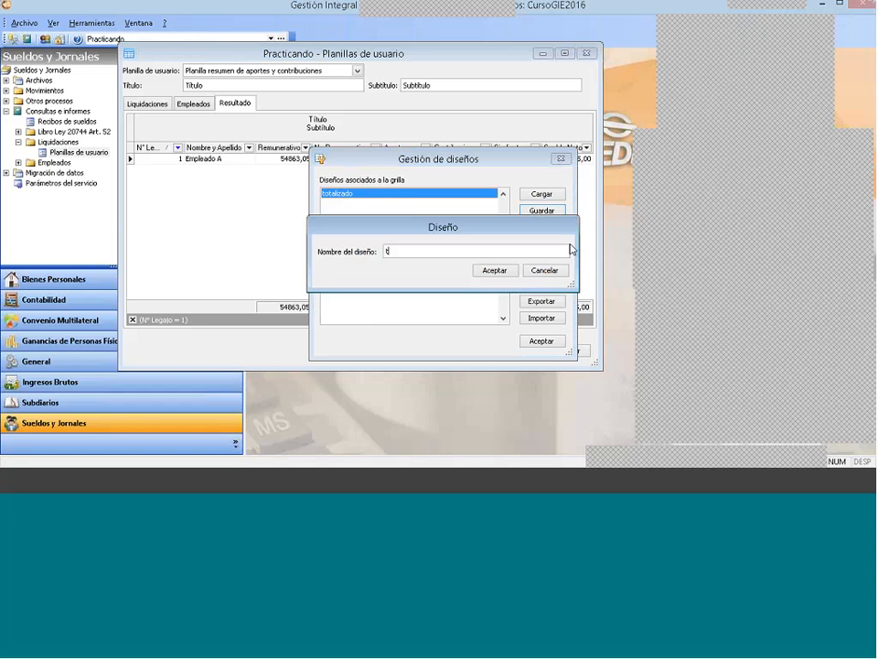
text(OTAL)
key(BackSpace)
key(BackSpace)
key(BackSpace)
key(BackSpace)
key(BackSpace)
text(T)
text(OTAL 2)
click(496, 270)
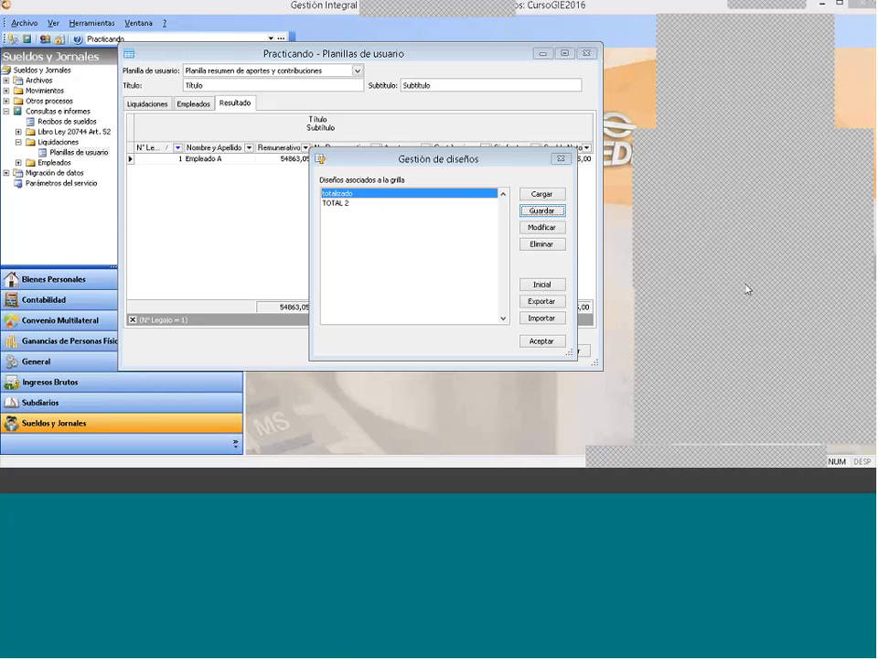
Step: Set TOTAL 2 as the grid's initial design and close the design manager
click(412, 202)
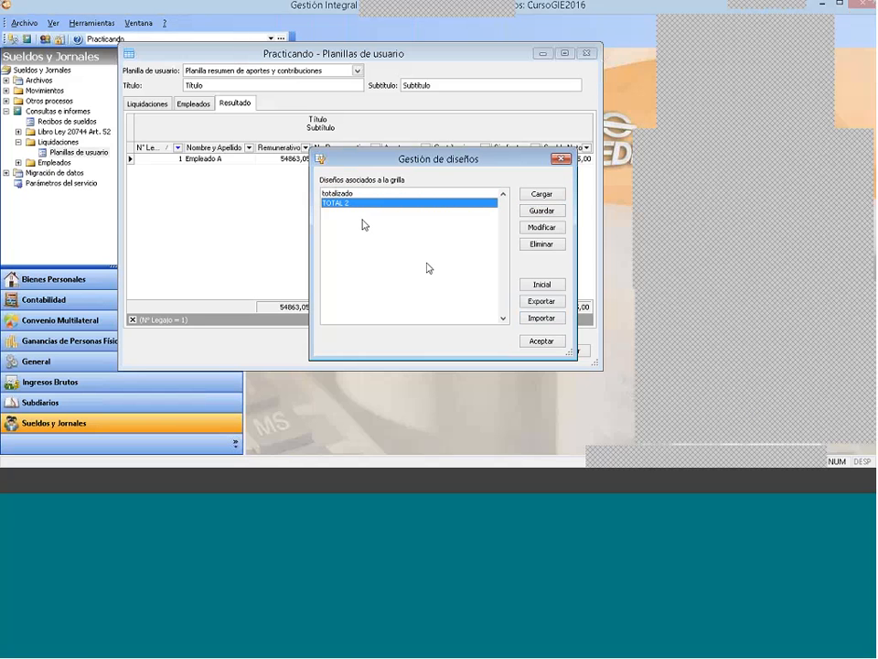
click(541, 287)
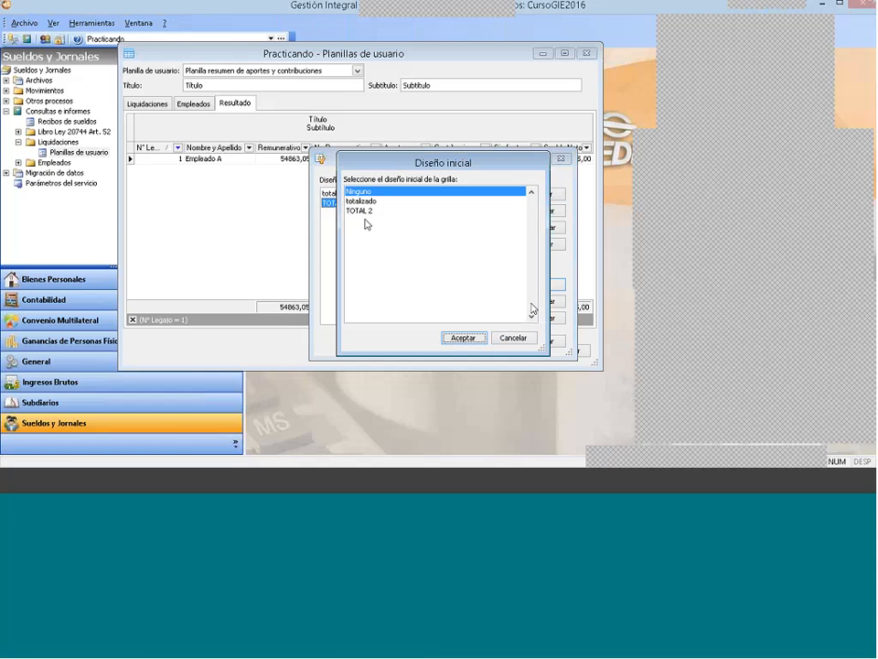
click(364, 212)
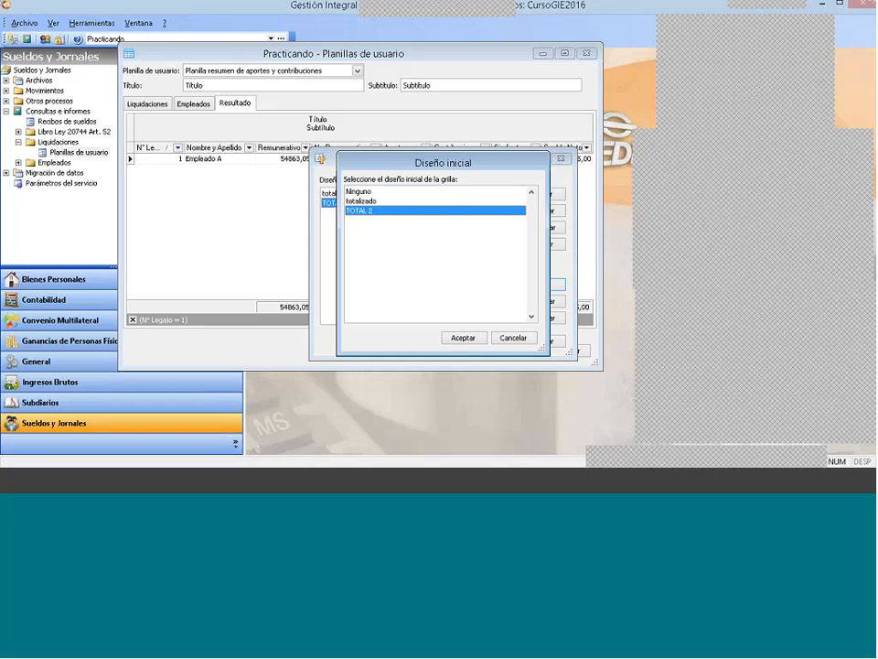
click(465, 337)
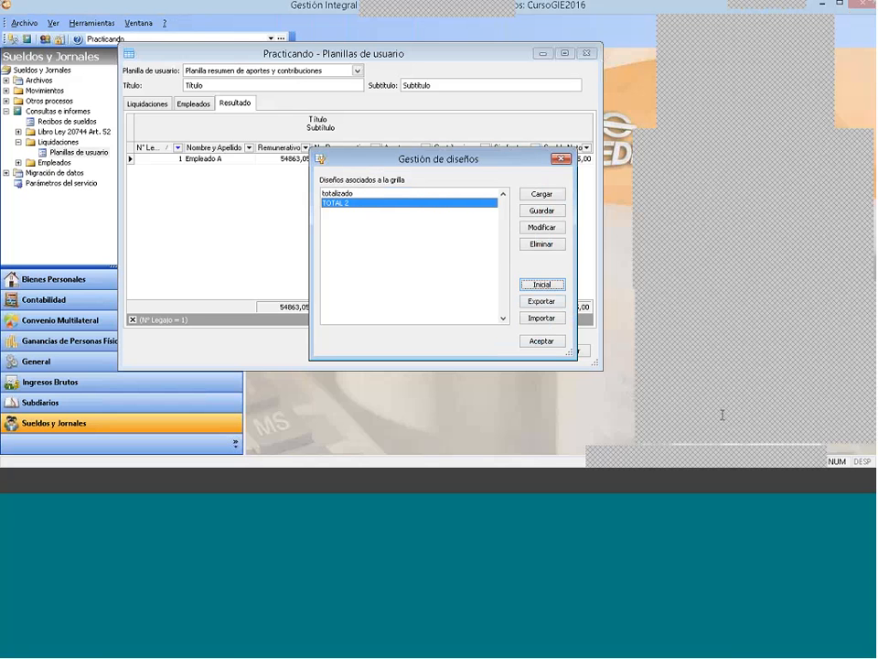
click(542, 340)
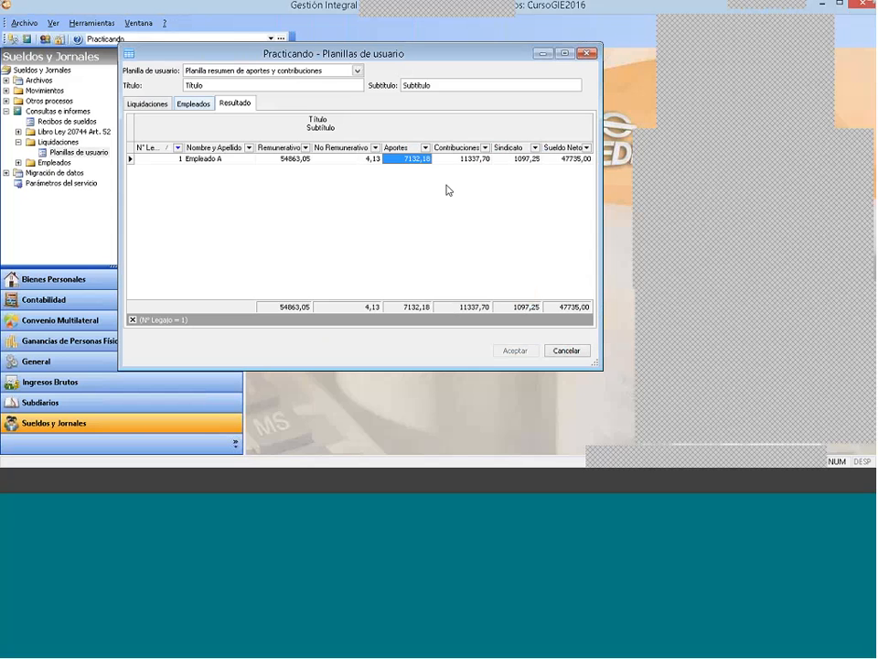
Step: Close the sheet query and open the Planillas de usuario definitions under Convenios in Archivos
click(158, 106)
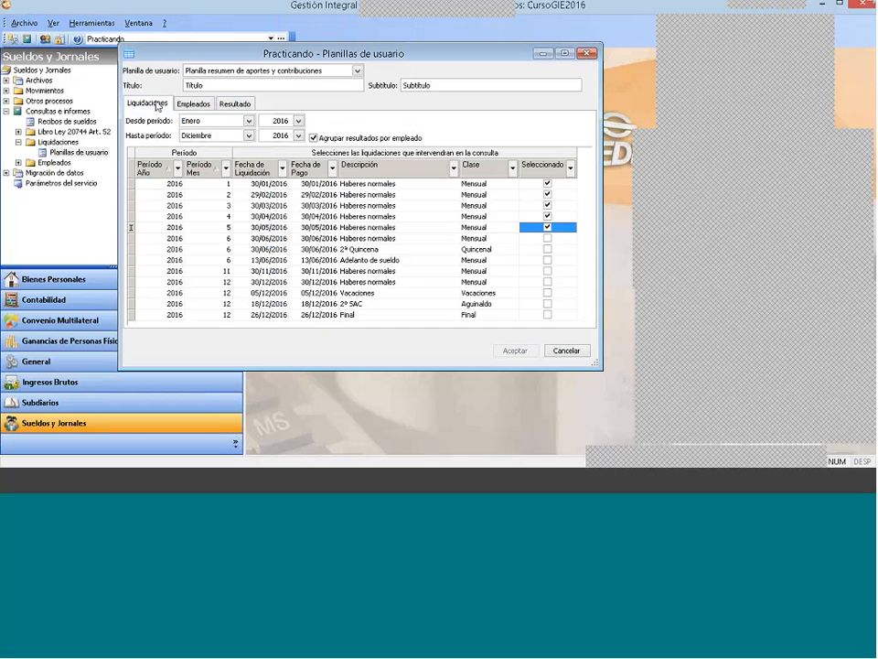
click(590, 53)
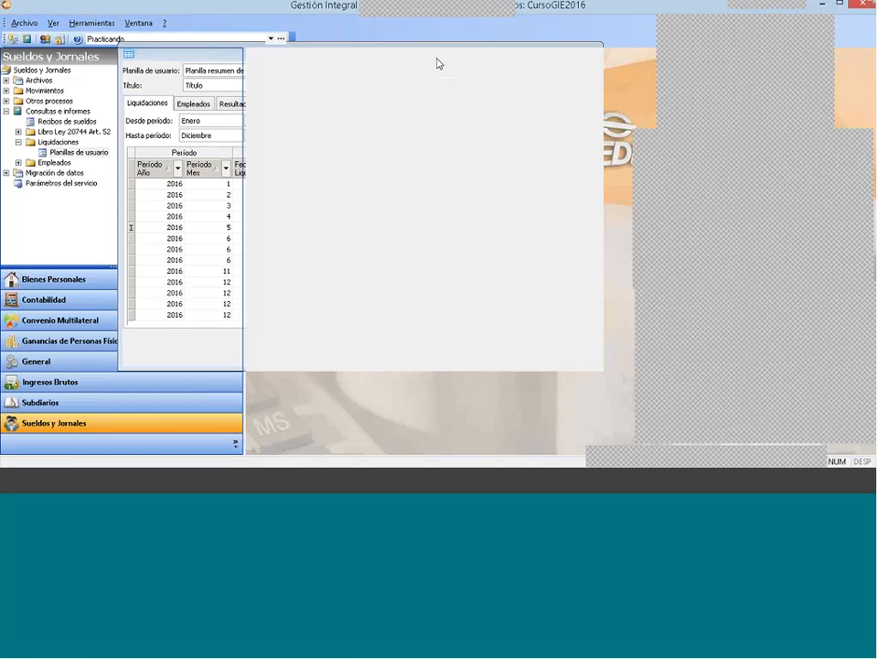
click(6, 112)
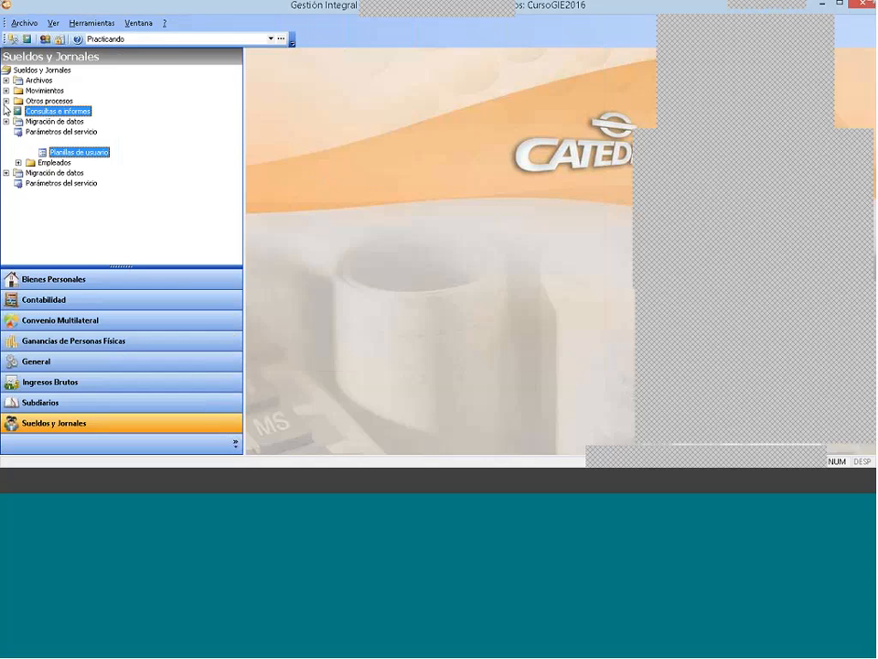
click(6, 80)
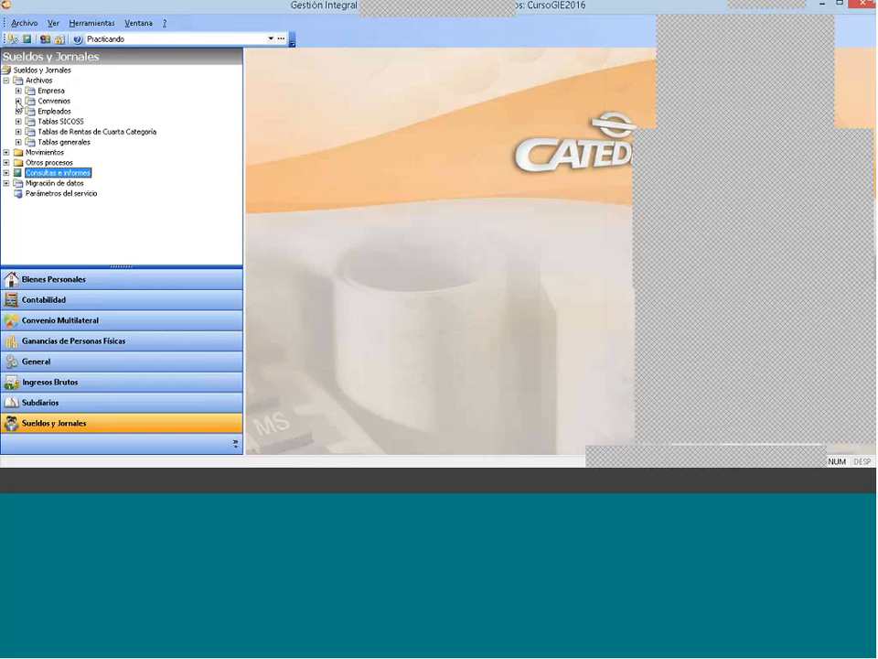
click(18, 101)
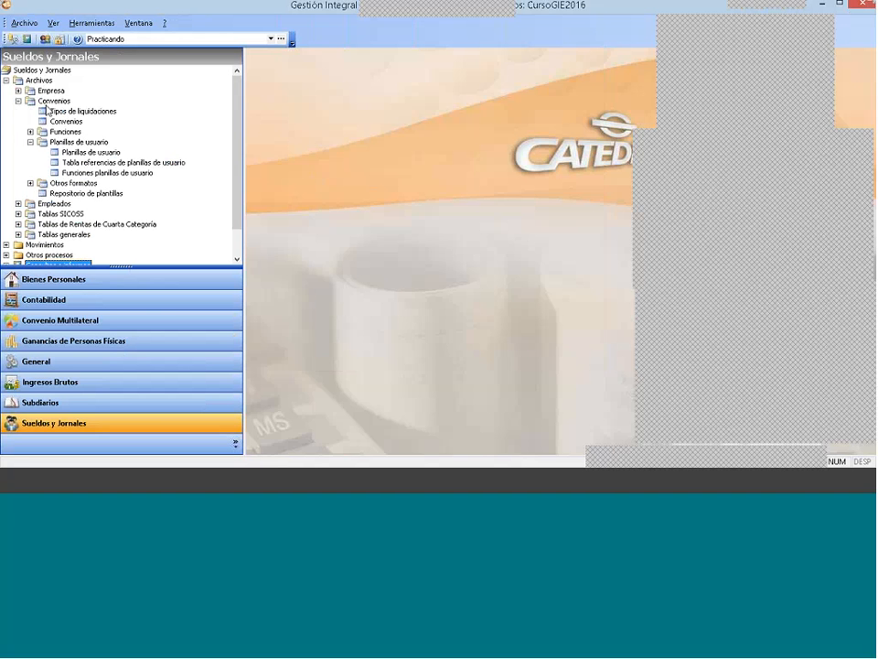
click(46, 101)
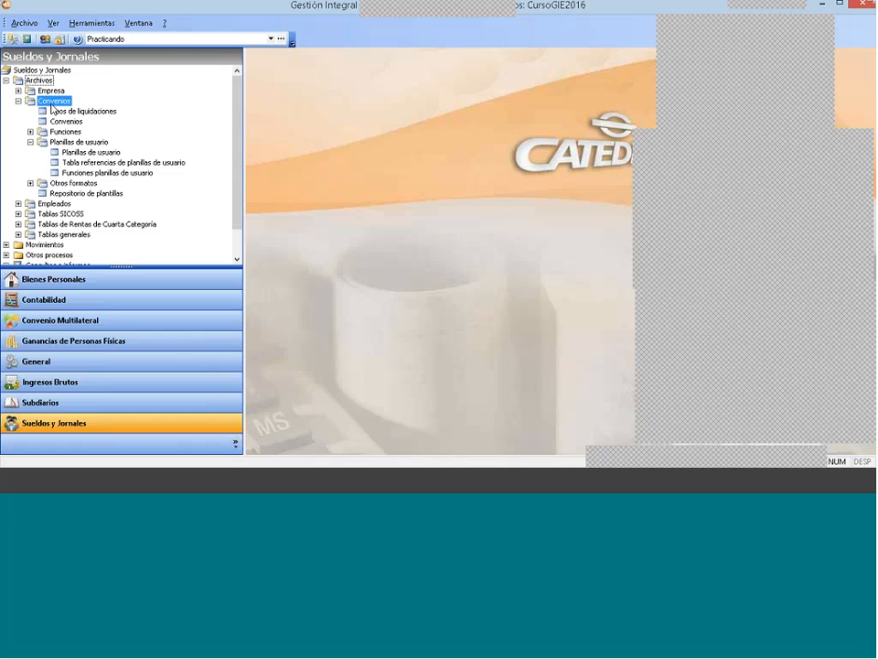
click(81, 142)
double_click(88, 151)
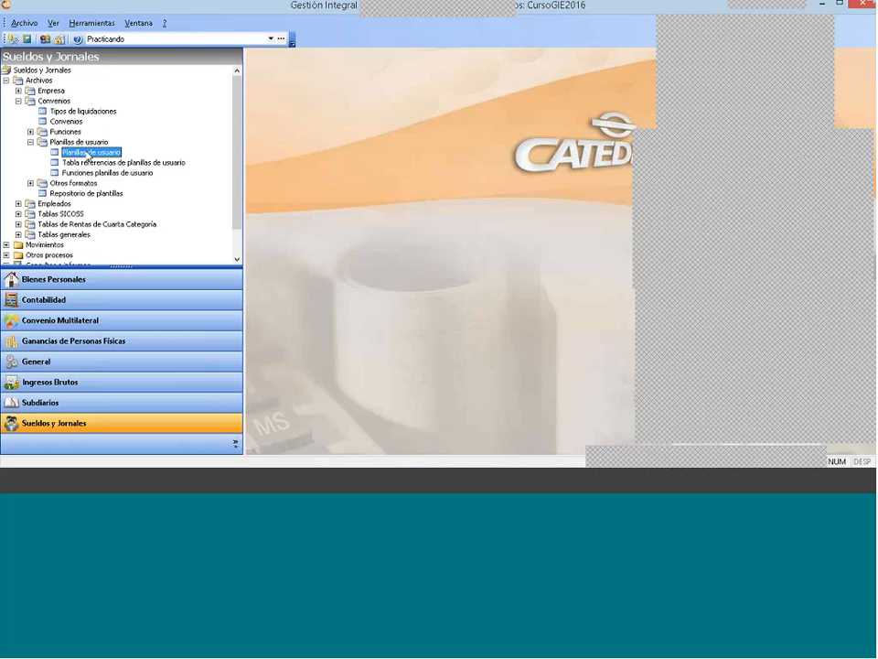
Step: Examine the available actions and column details of the aportes y contribuciones sheet definition, and close its window
right_click(412, 170)
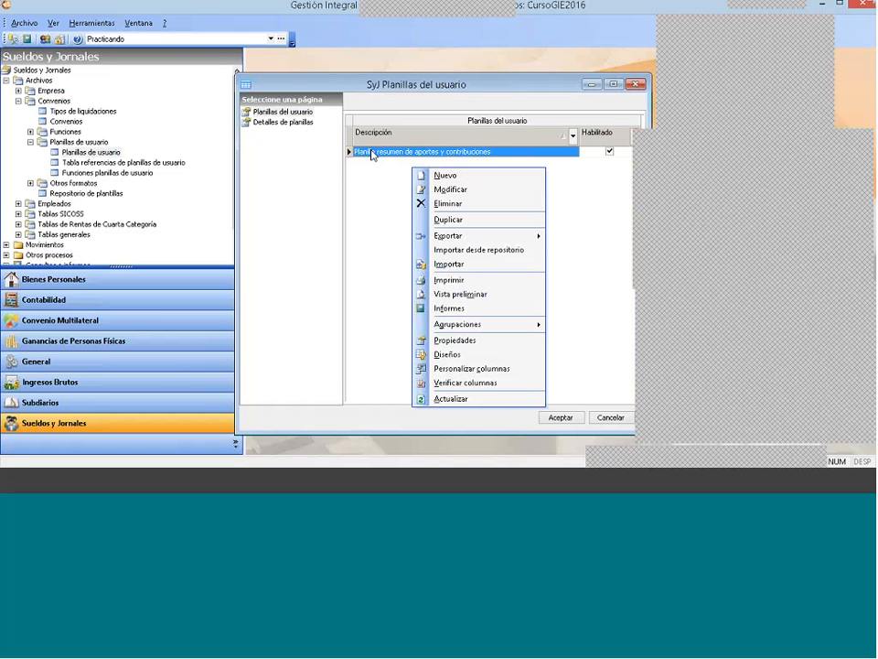
click(283, 122)
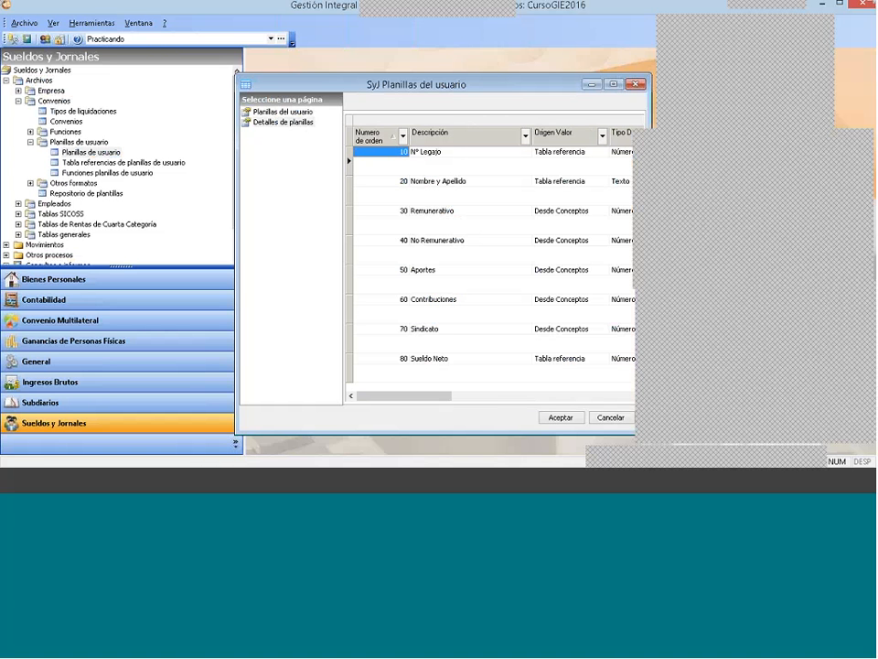
drag(485, 89, 405, 83)
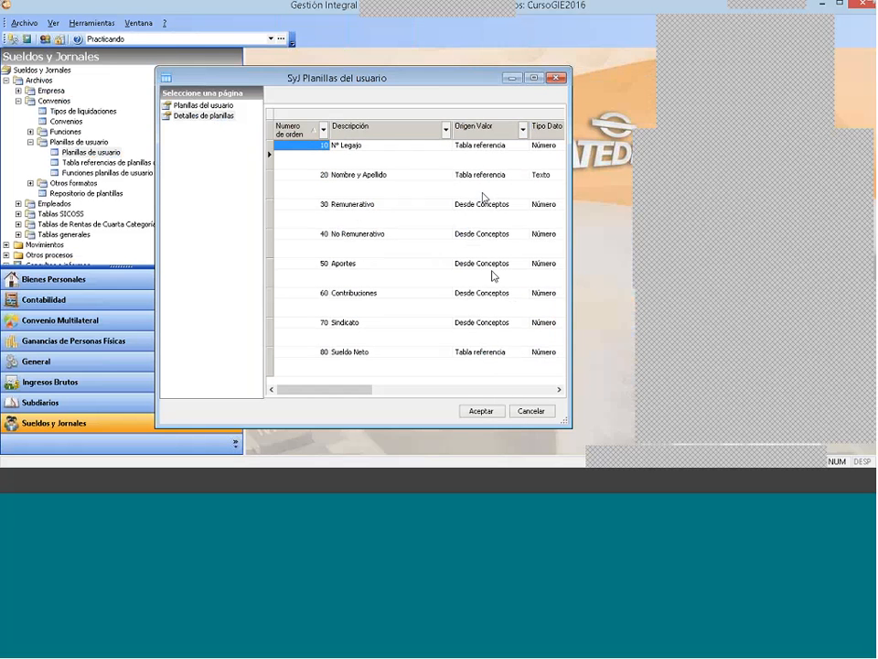
click(556, 78)
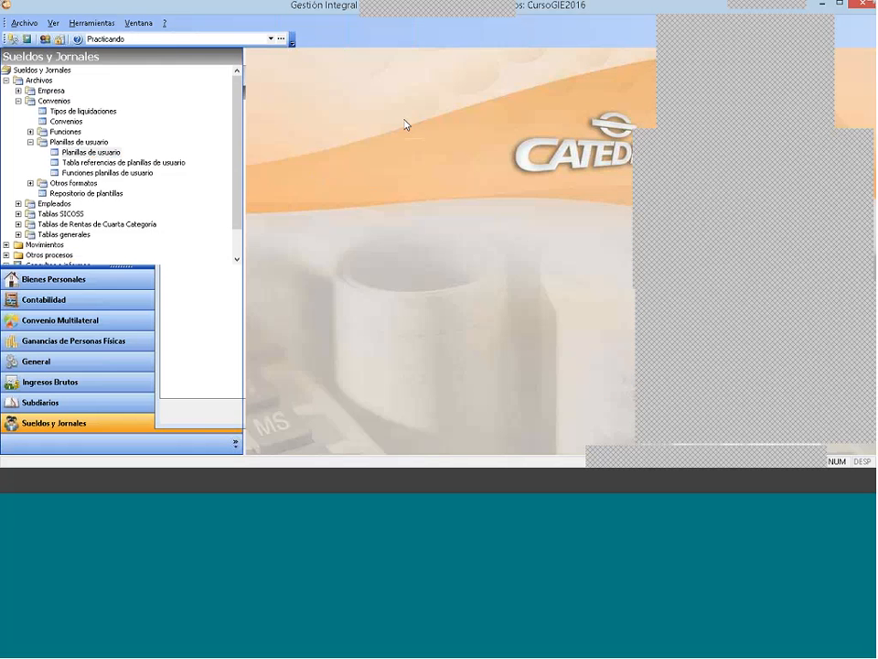
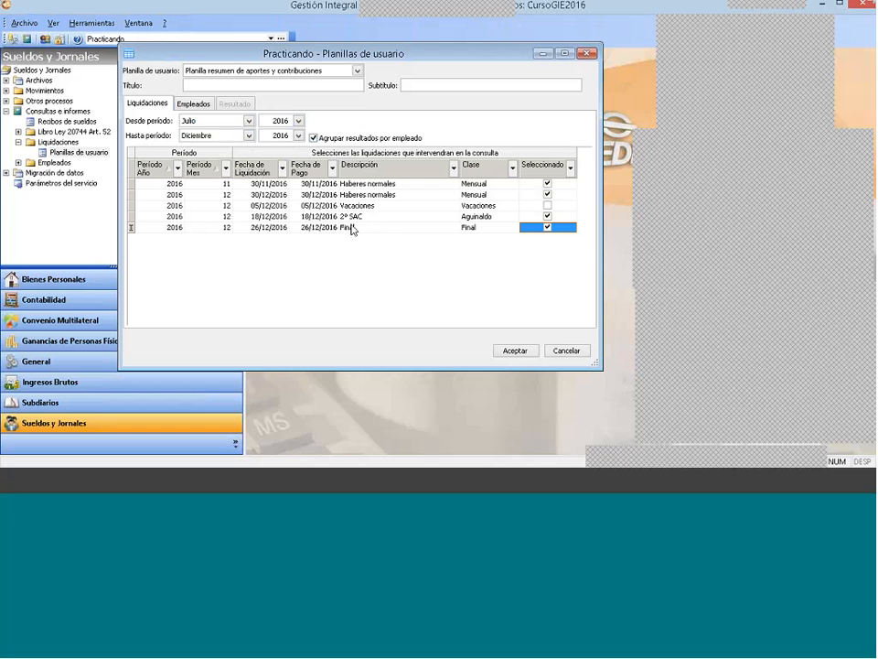
Step: Generate the summary sheet for Empleado A with the marked liquidations from Julio to Diciembre 2016
click(192, 104)
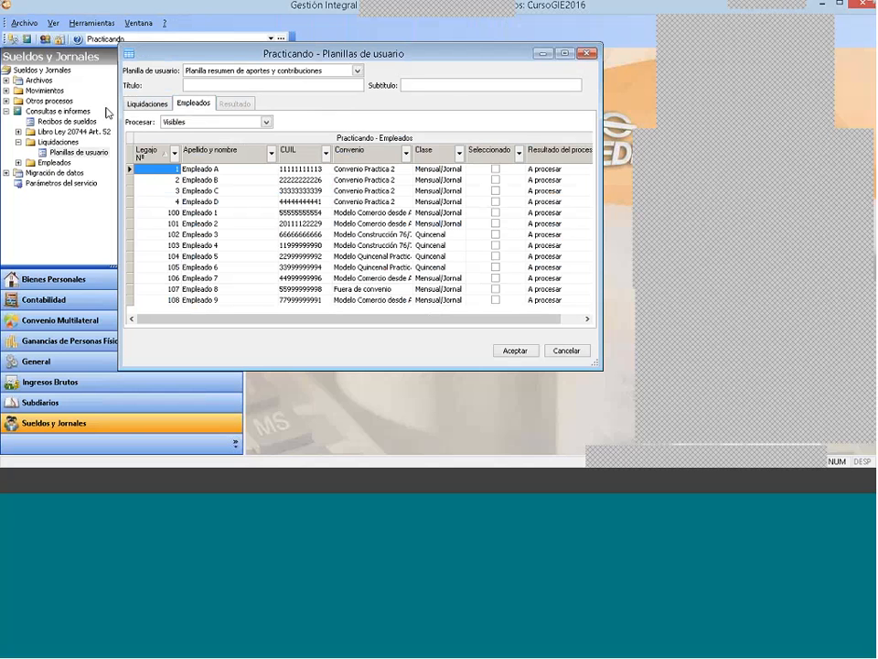
click(495, 169)
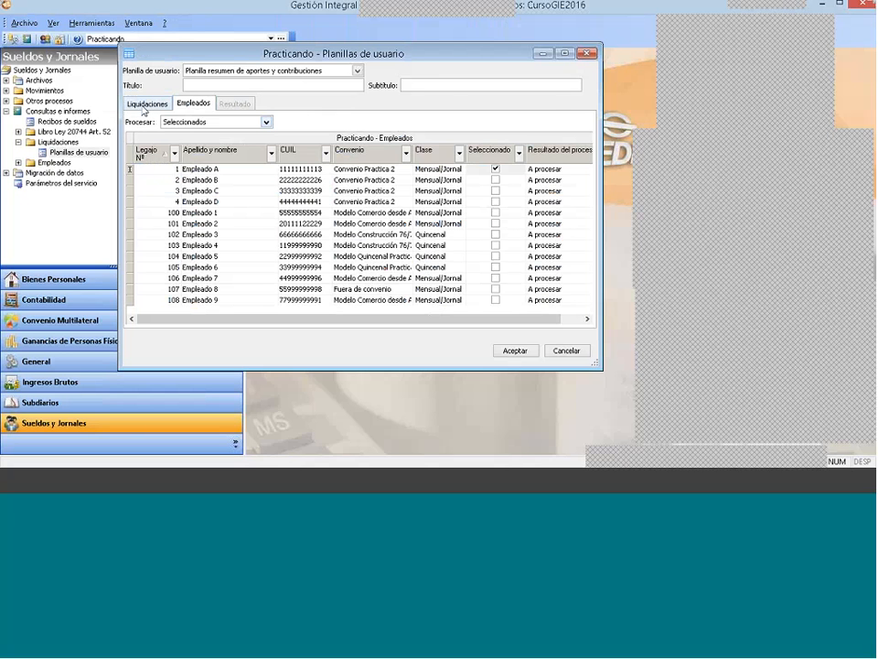
click(145, 103)
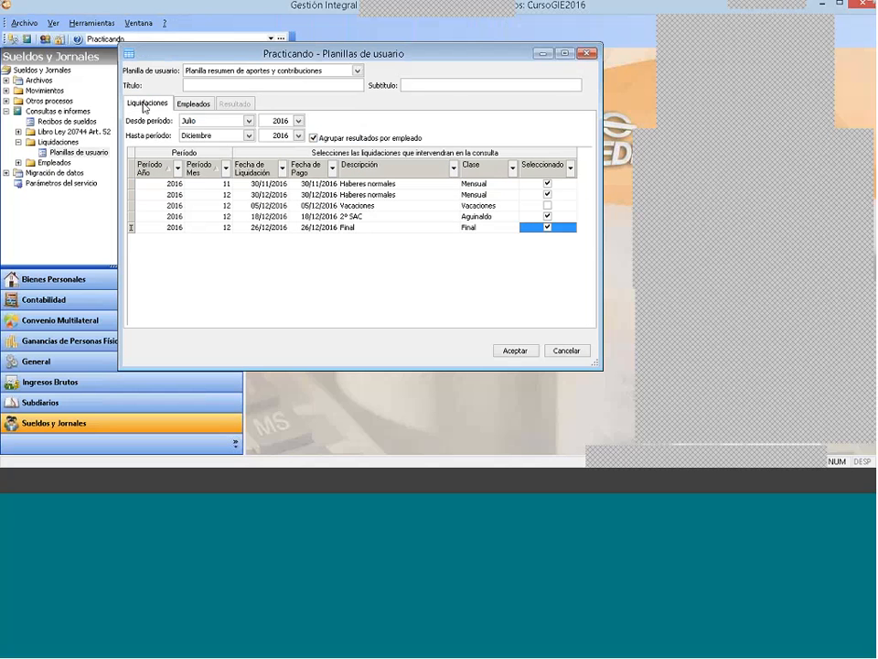
click(514, 351)
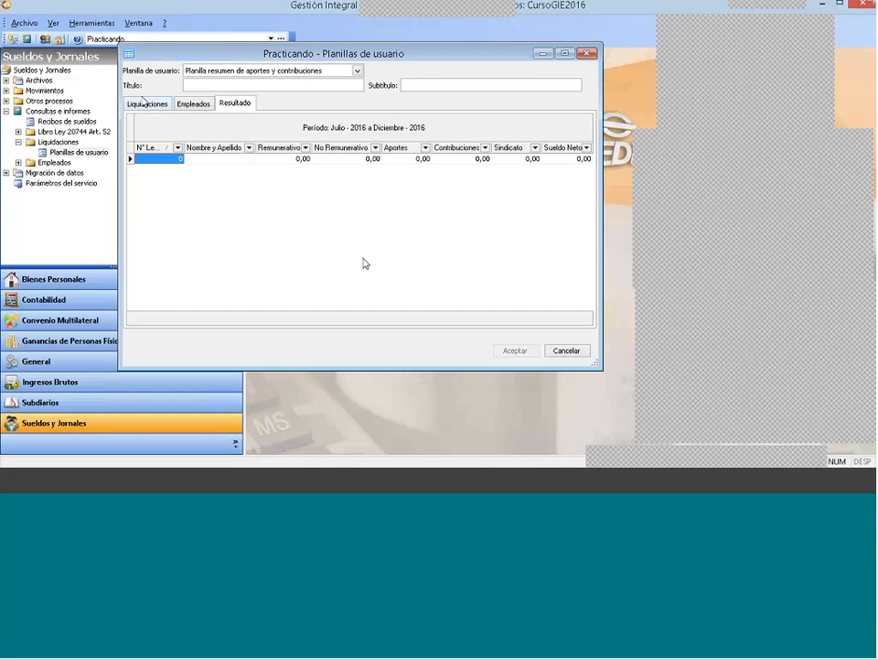
Step: Change the starting period of the sheet query to Enero 2016
click(147, 104)
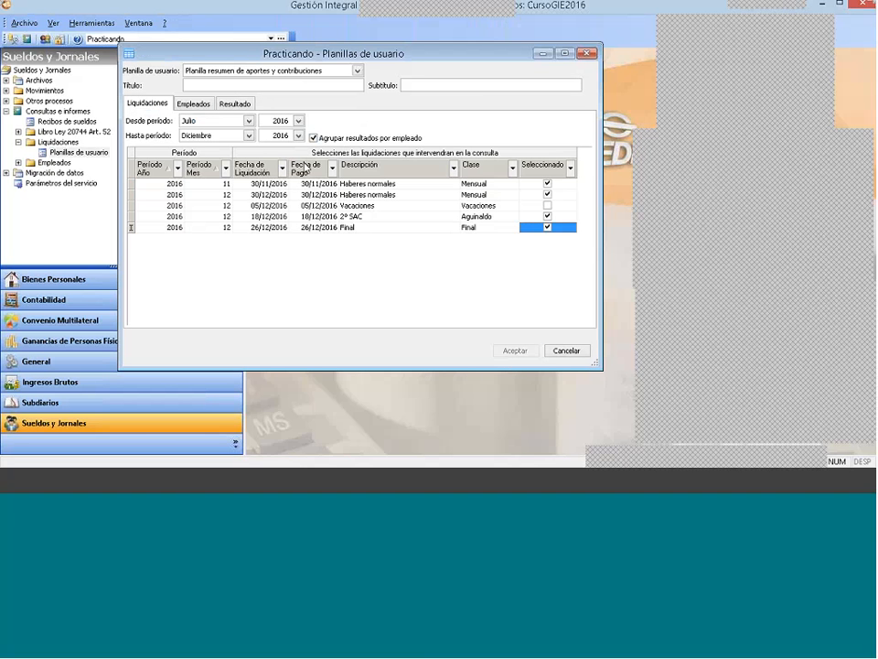
click(249, 121)
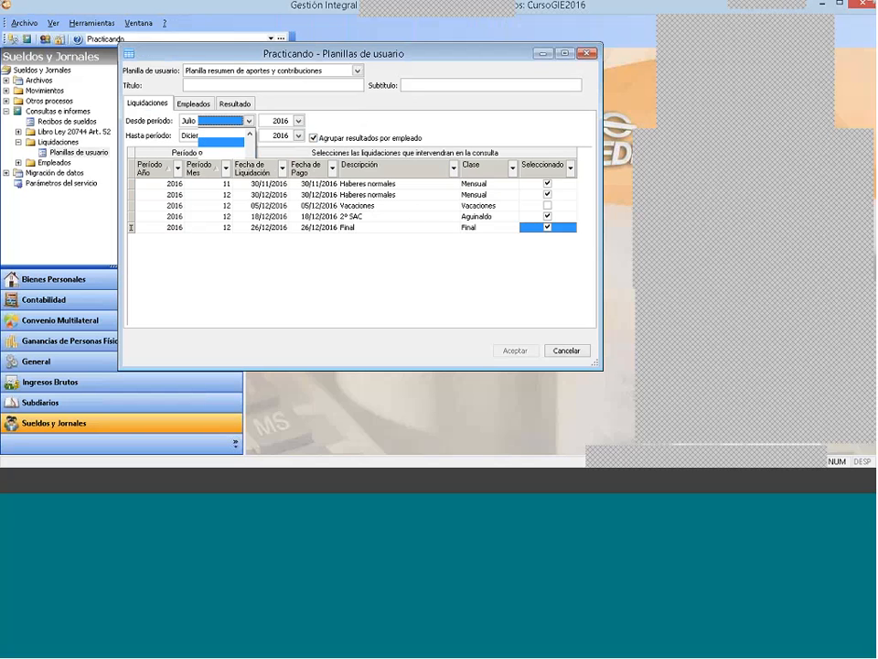
click(250, 135)
click(249, 134)
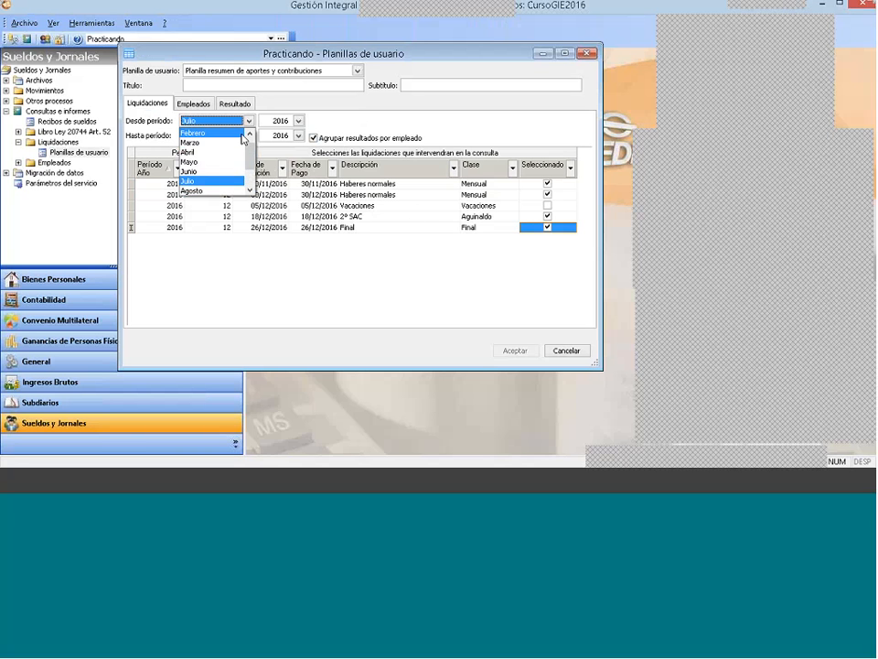
click(250, 135)
click(231, 133)
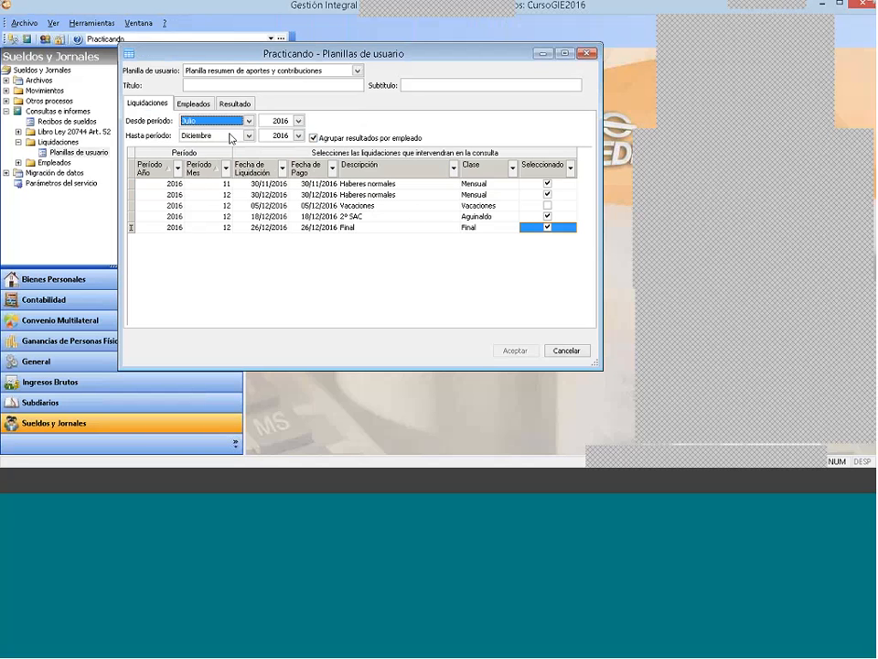
Step: Include the January to June Haberes normales liquidations and the June 2ª Quincena in the query
click(547, 184)
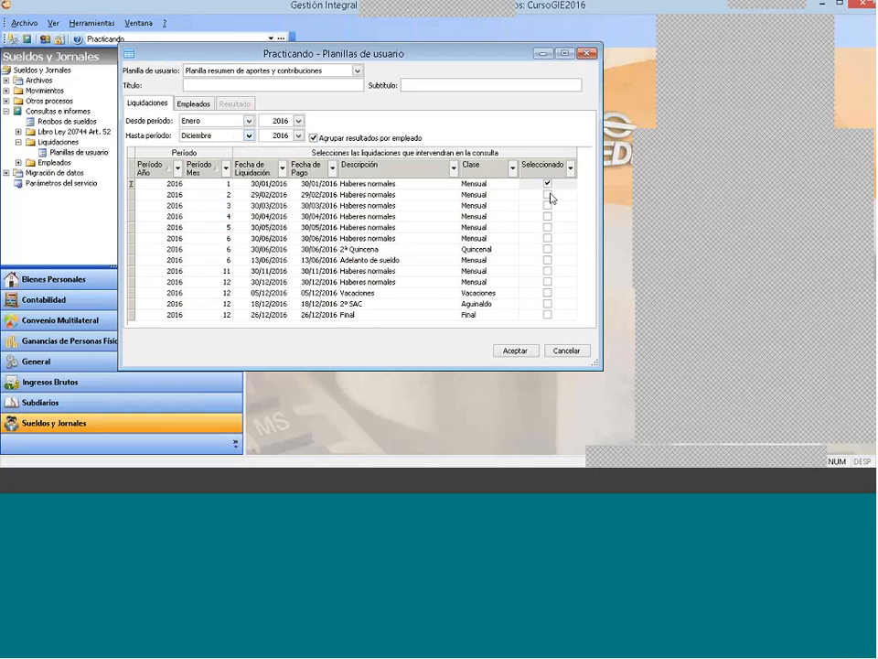
click(549, 196)
click(549, 207)
click(549, 219)
click(548, 216)
click(547, 228)
click(548, 238)
click(548, 250)
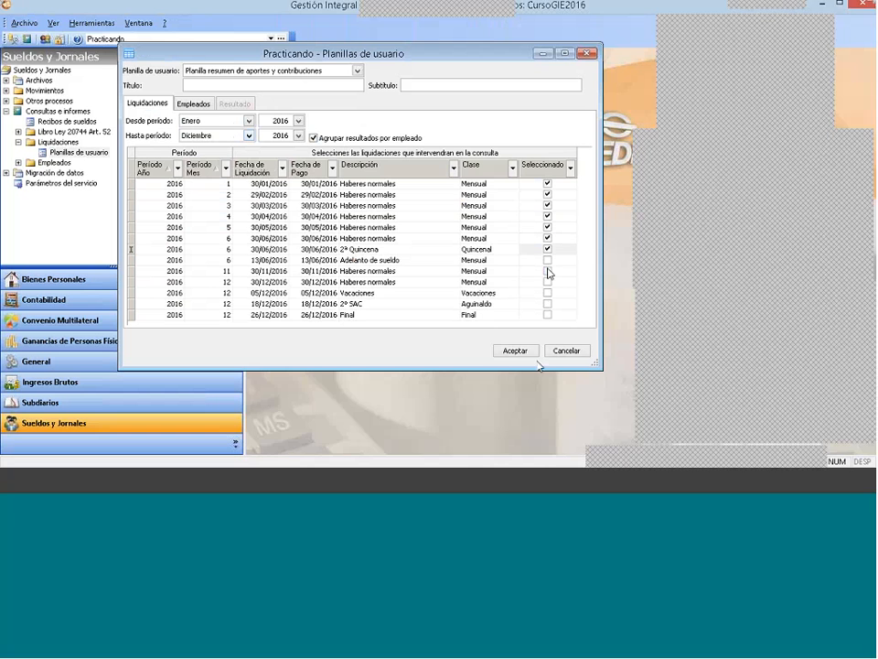
click(523, 351)
click(512, 285)
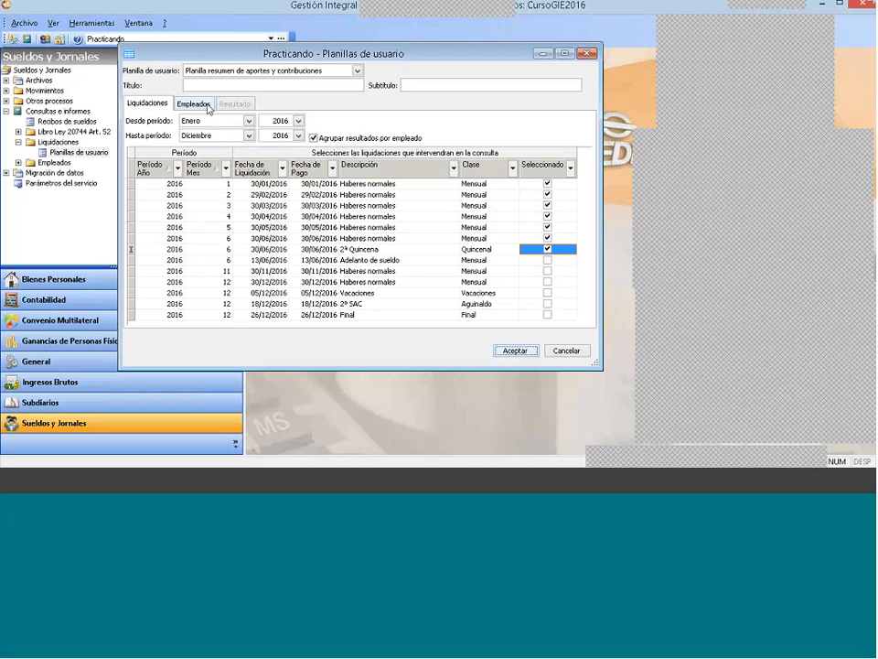
Step: Select Empleado A as the employee to process and generate the summary sheet
click(189, 104)
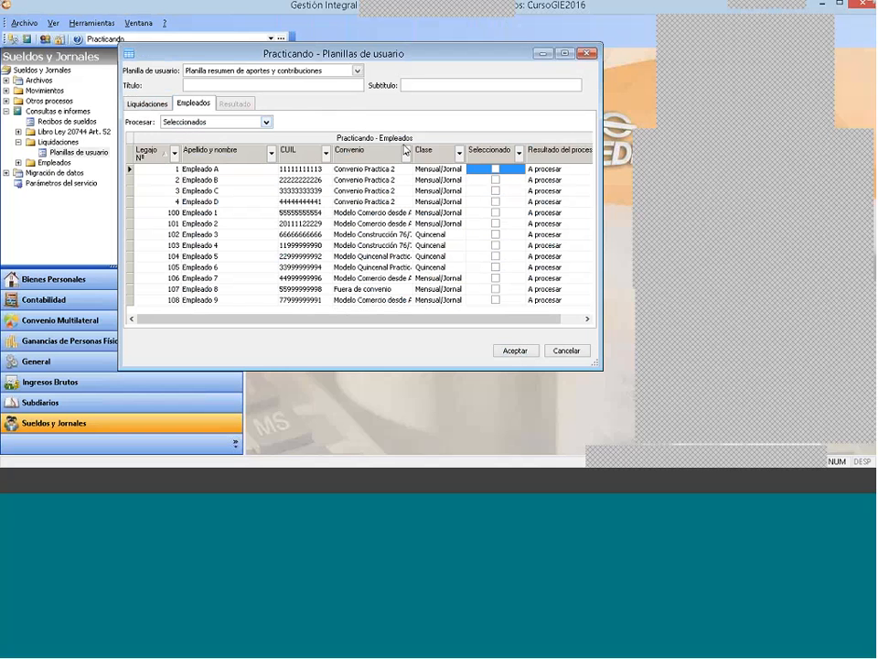
click(495, 169)
click(509, 349)
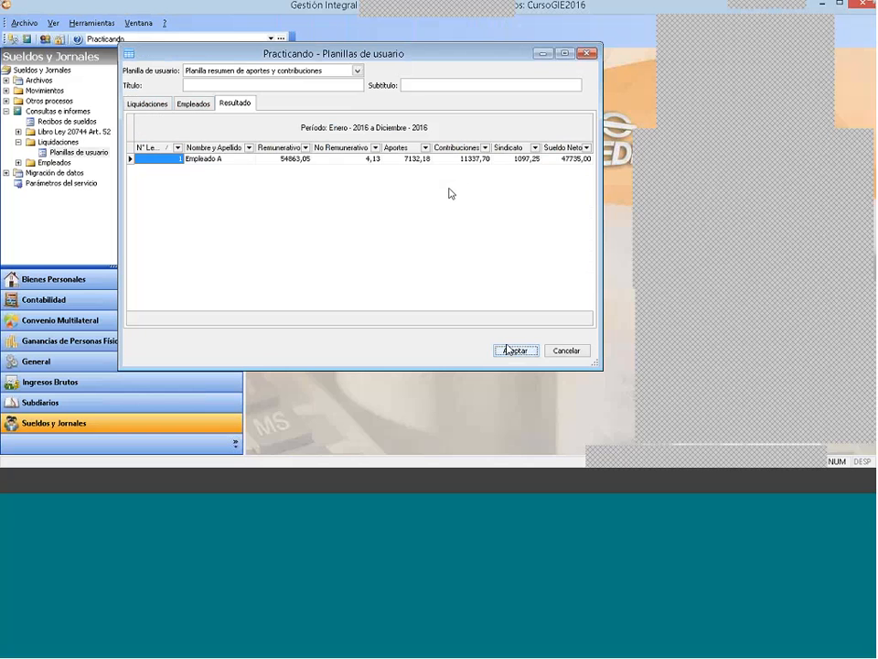
click(350, 160)
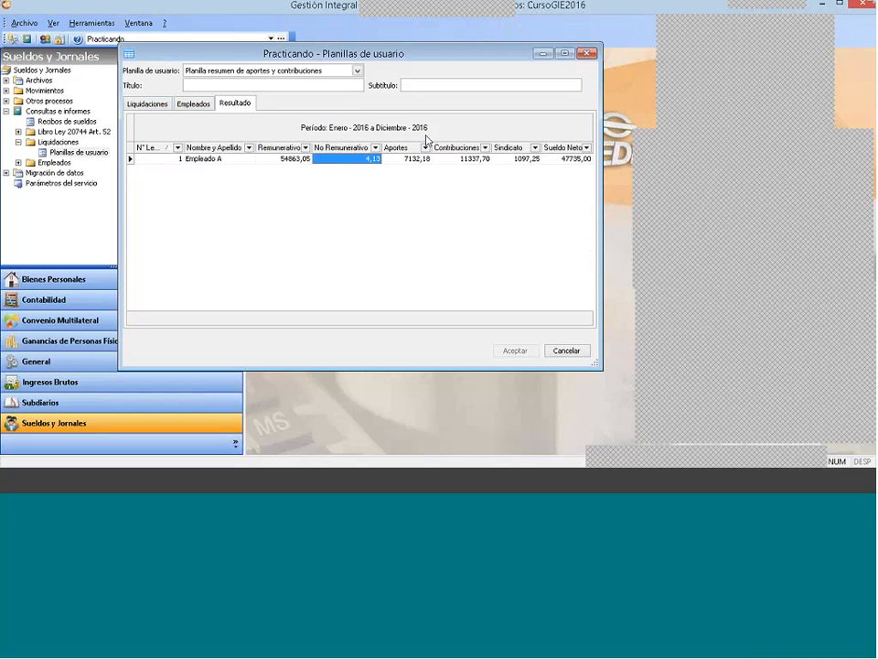
Step: Load the TOTAL 2 design into the result grid and remove its Nº Legajo filter
right_click(398, 202)
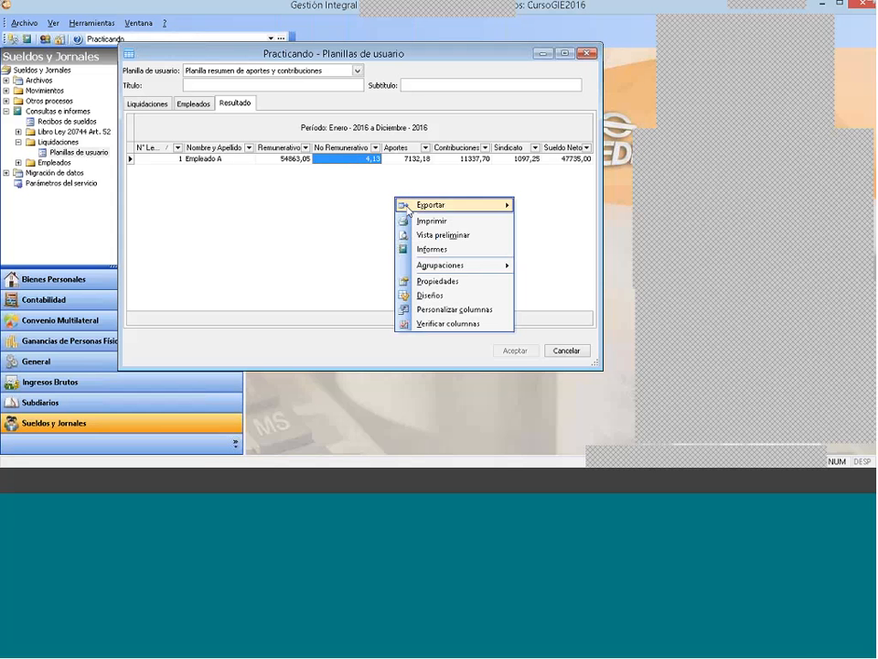
click(462, 294)
click(375, 202)
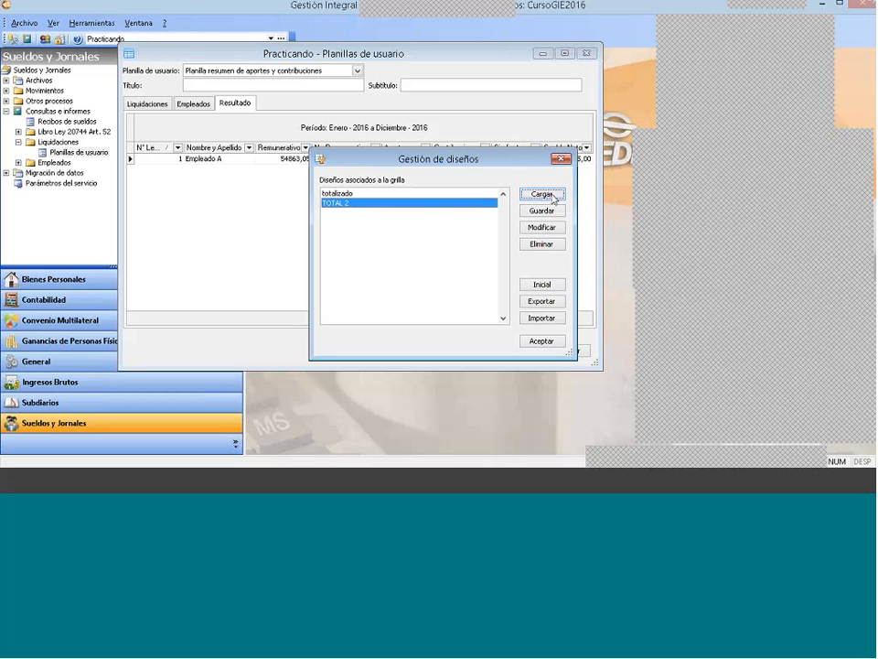
click(552, 197)
click(563, 160)
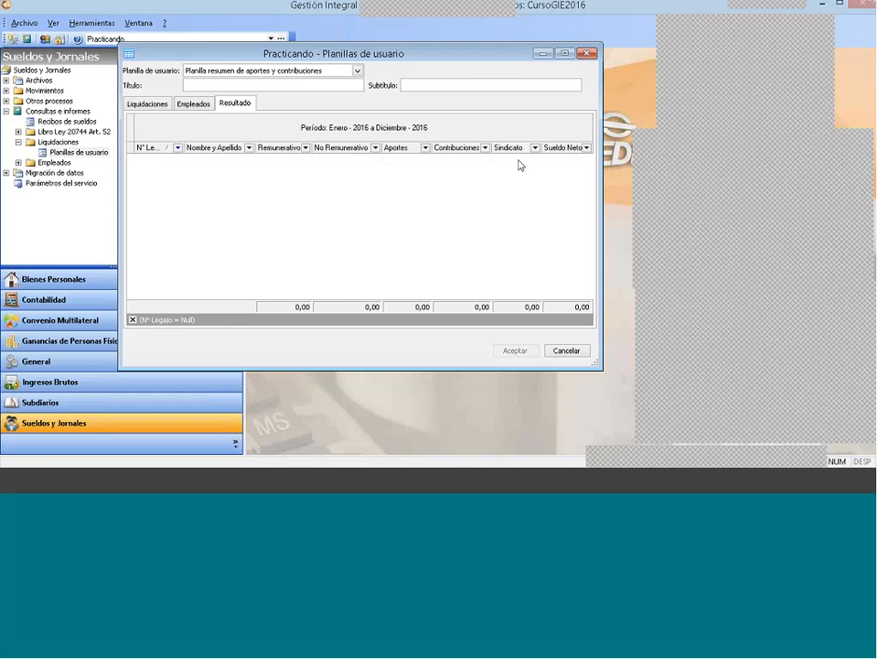
click(133, 320)
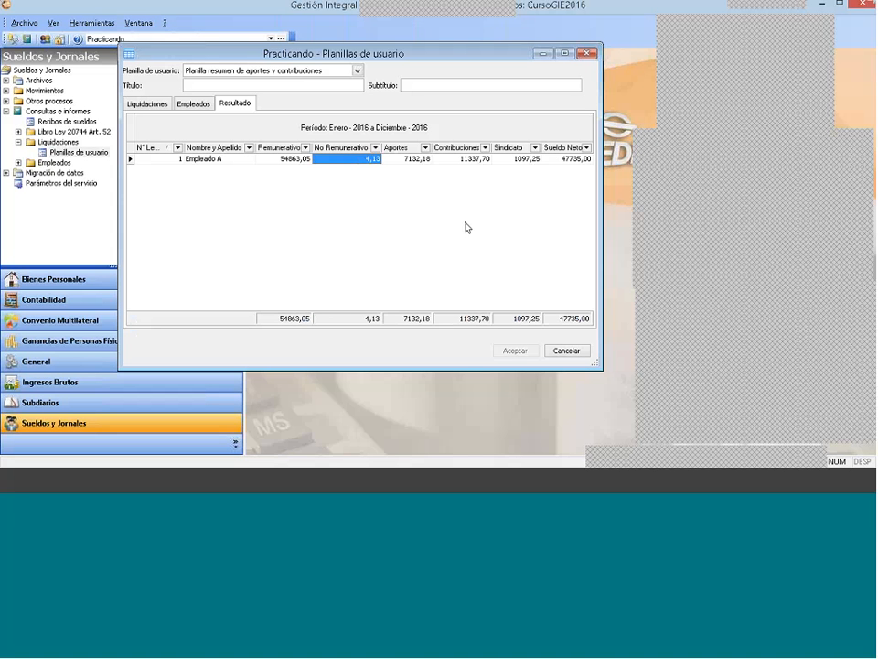
Step: Close the sheet query and open the Planillas de usuario definitions under Convenios in Archivos
click(719, 419)
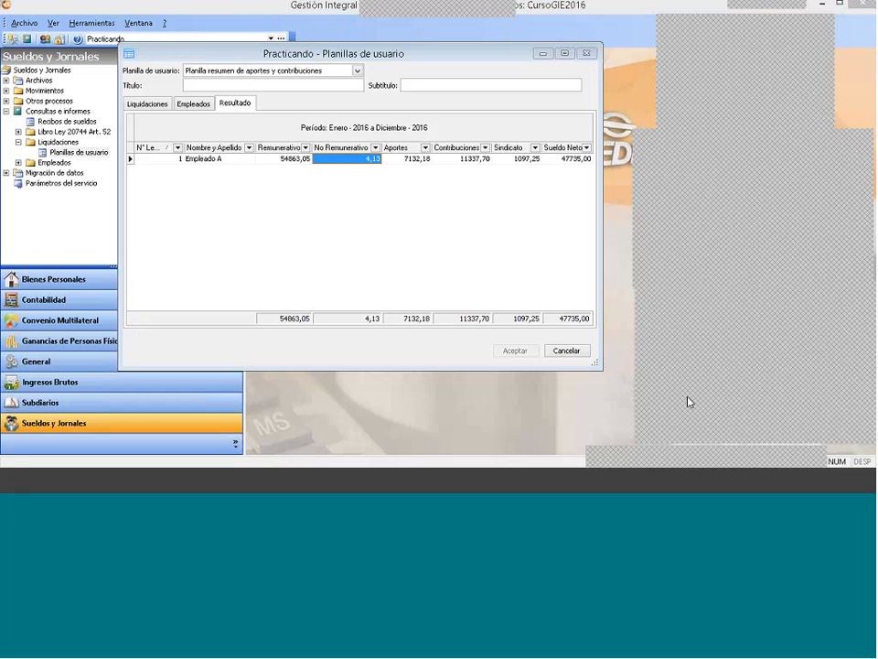
click(589, 54)
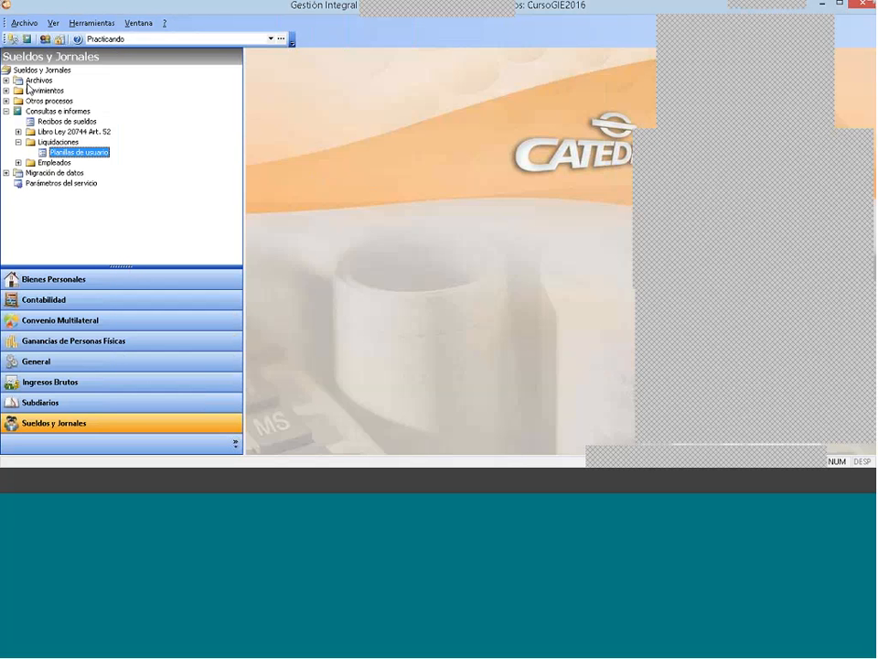
click(7, 112)
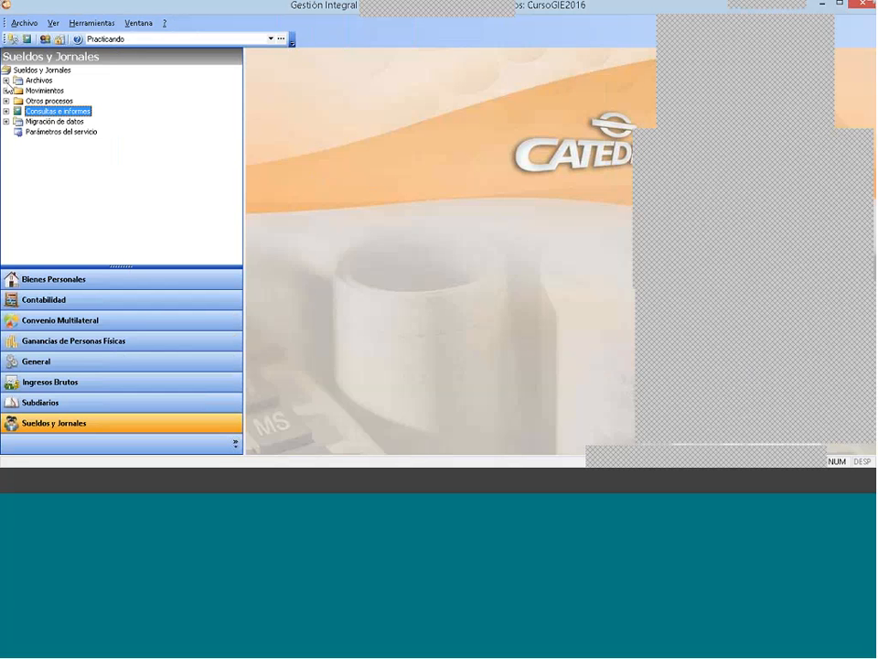
click(7, 80)
click(18, 101)
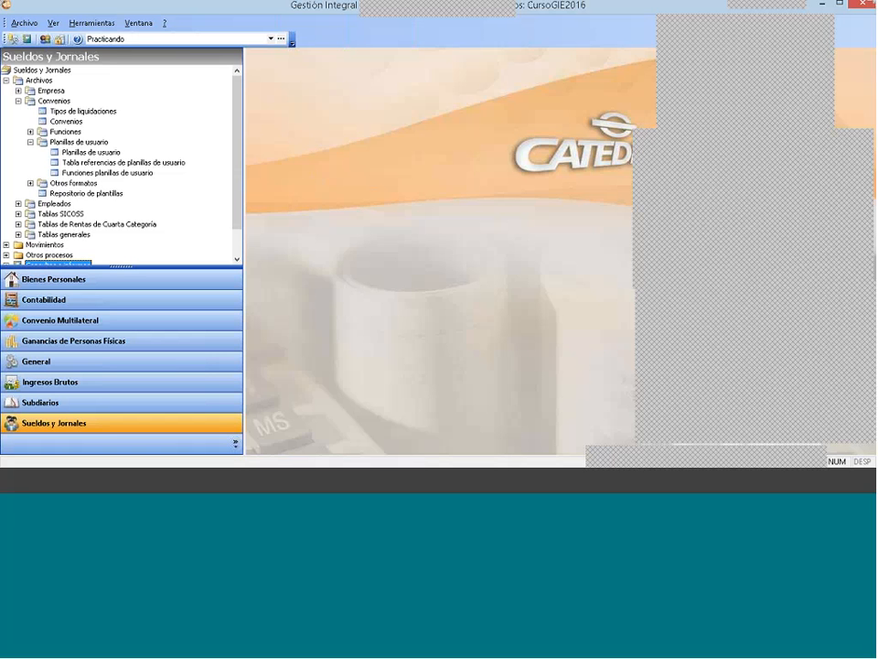
click(75, 143)
click(89, 153)
double_click(92, 153)
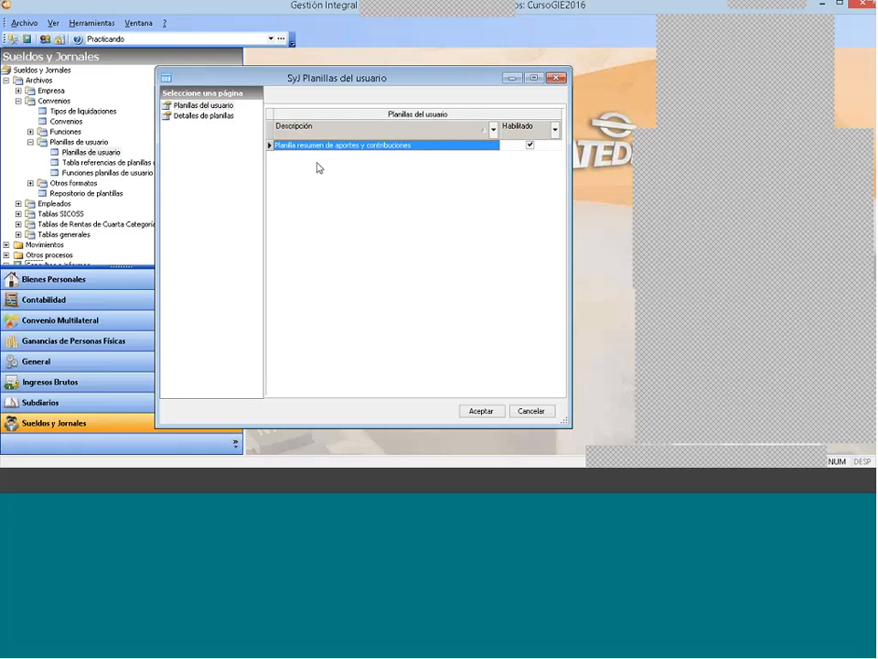
Step: Import the Borrador Aportes y Contribuciones sheet from the repository into the user sheets
right_click(367, 180)
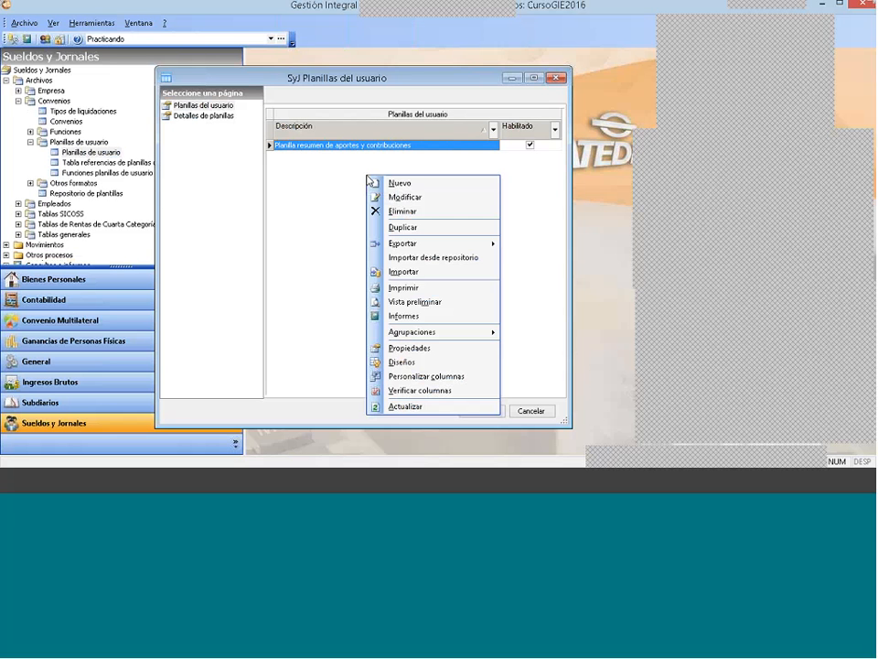
click(427, 258)
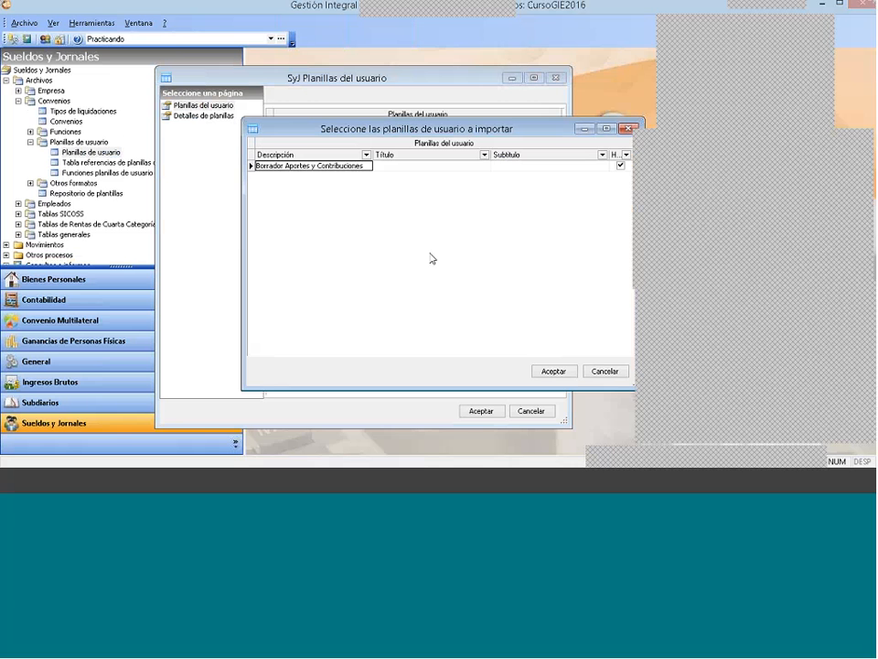
drag(475, 129, 448, 94)
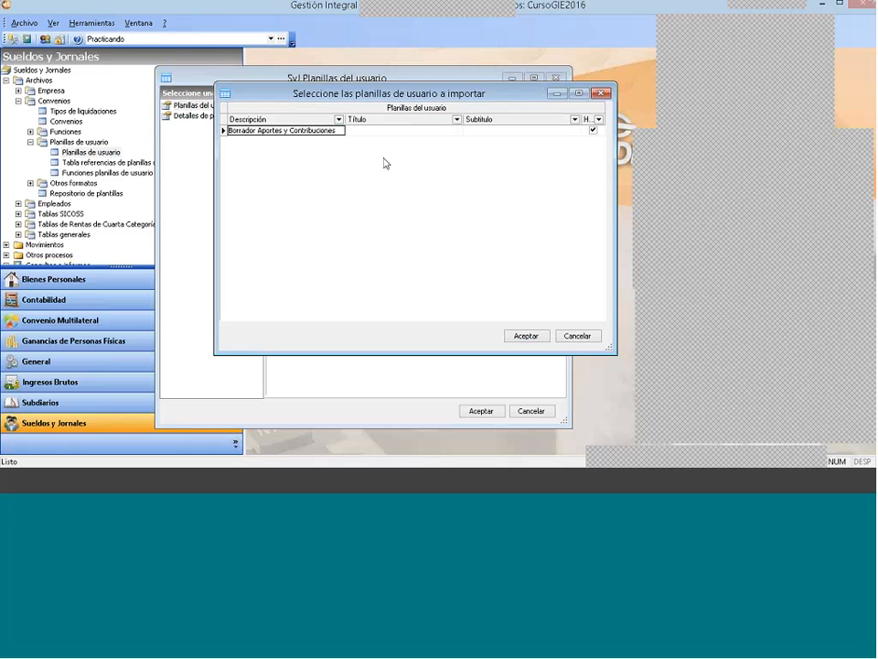
click(307, 131)
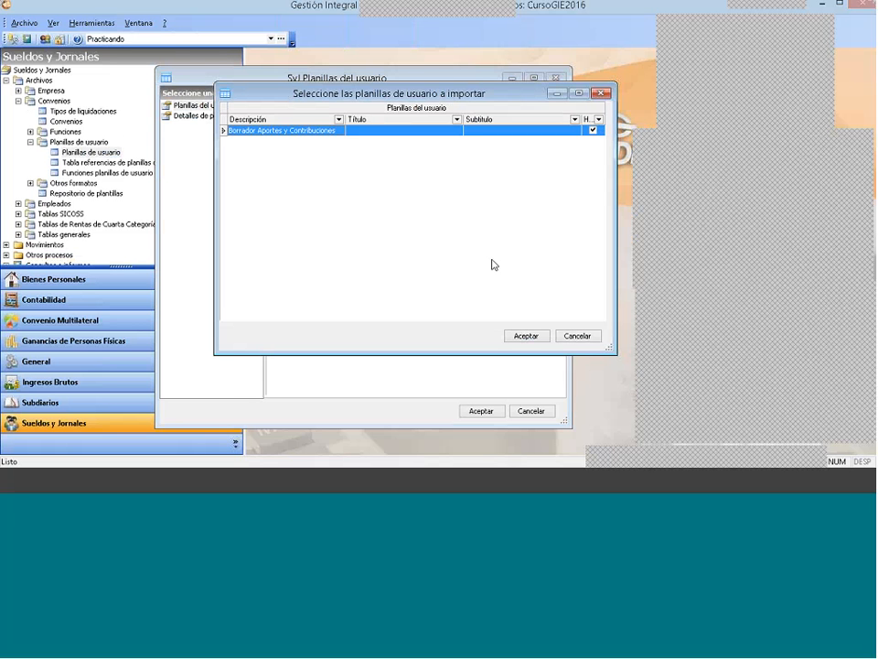
key(Return)
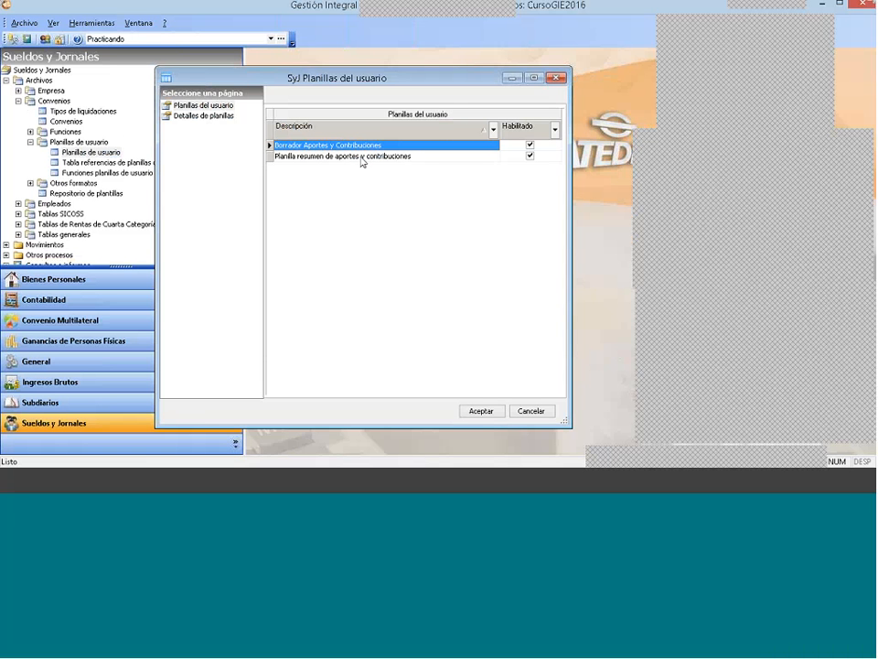
Step: Examine the column details of the Borrador Aportes y Contribuciones sheet and close the definitions window
click(336, 156)
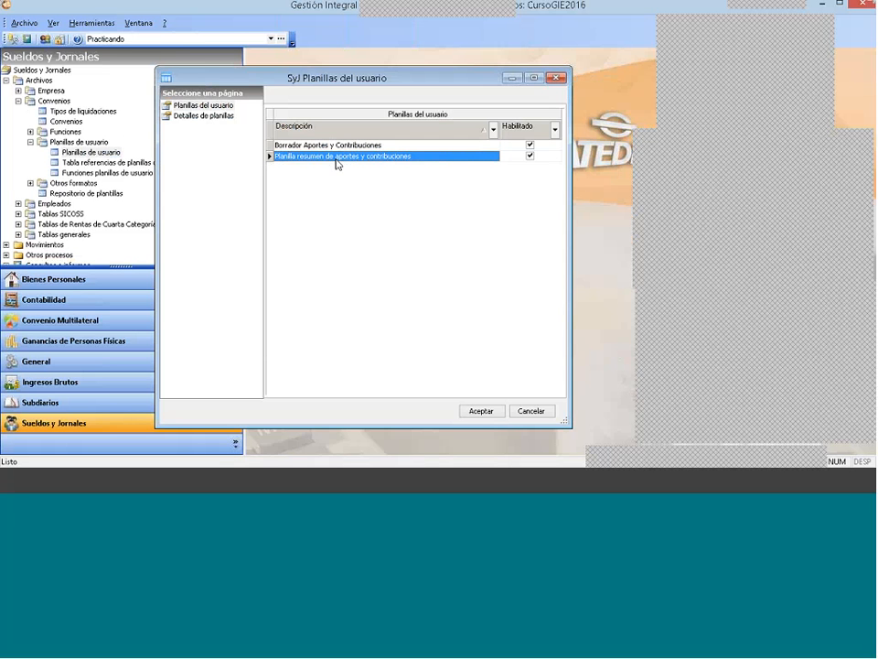
click(337, 146)
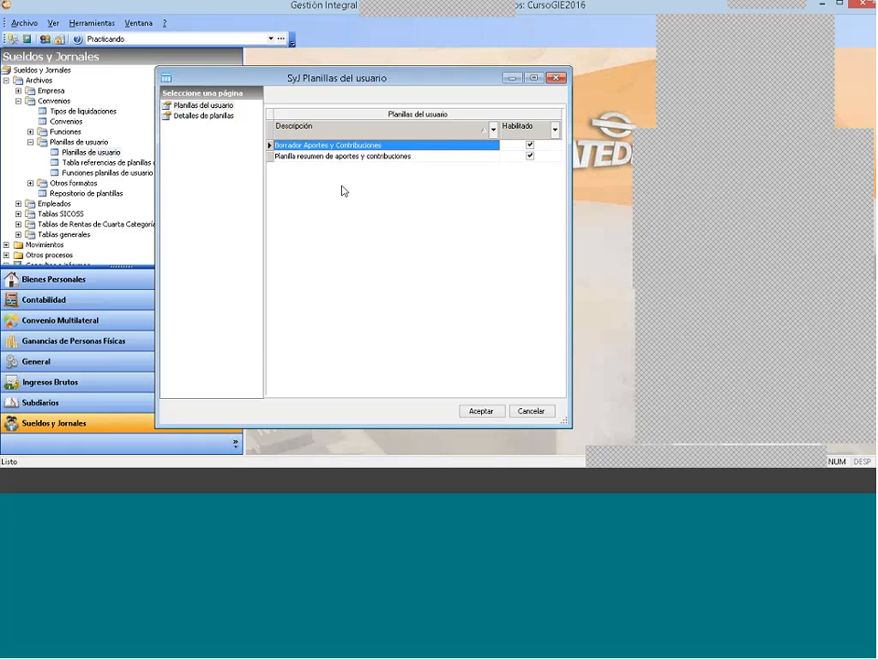
click(211, 117)
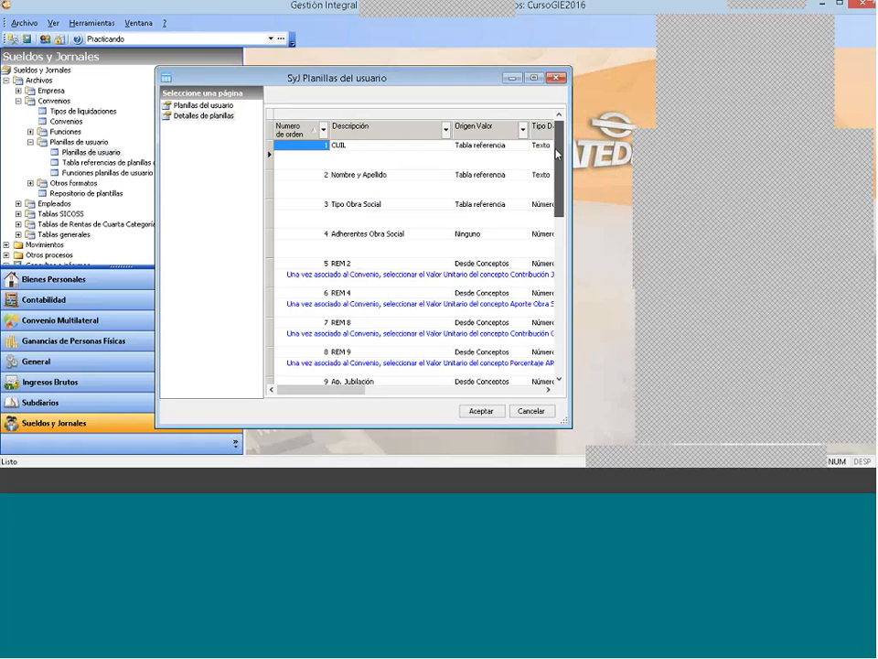
mouse_move(557, 154)
mouse_down()
mouse_move(544, 312)
mouse_move(550, 140)
mouse_up()
click(559, 79)
Step: Collapse Archivos and expand the Fiscales processes under Otros procesos
click(7, 81)
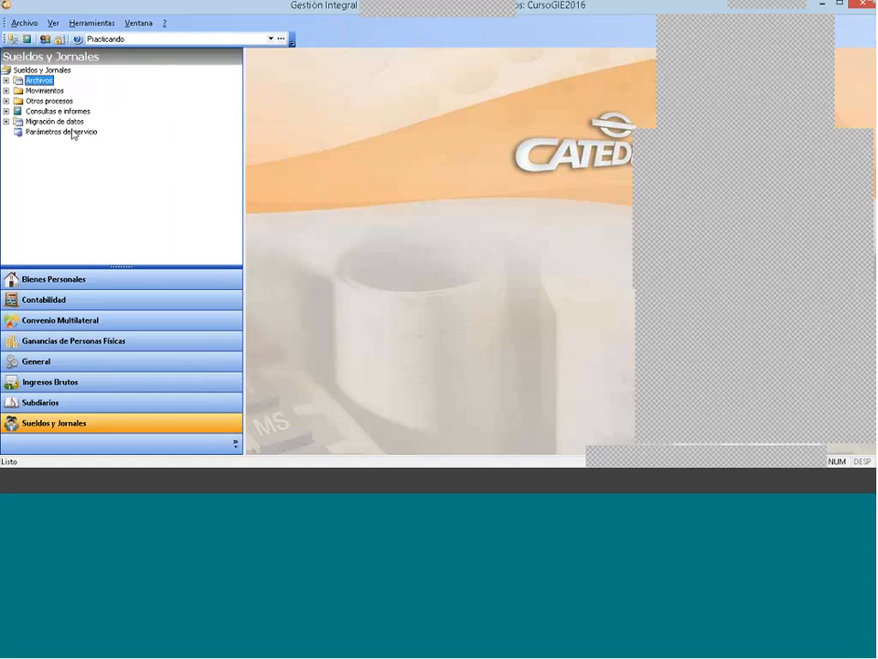
double_click(50, 101)
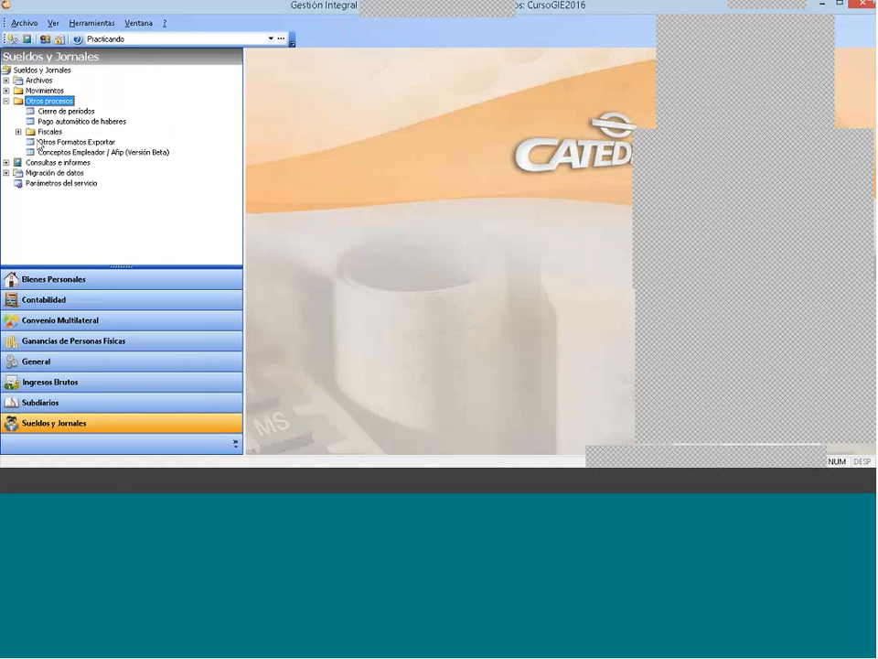
click(42, 132)
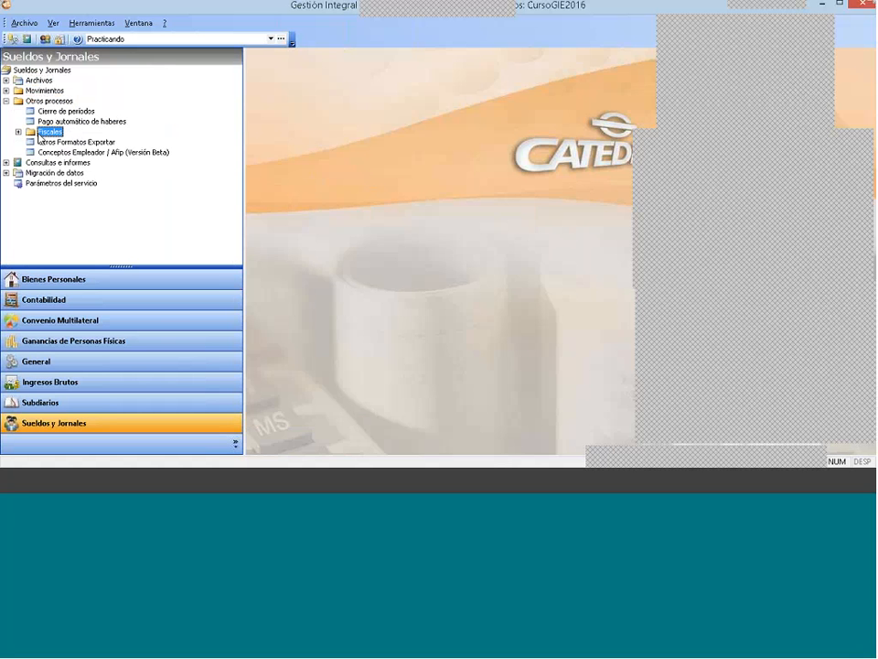
click(17, 132)
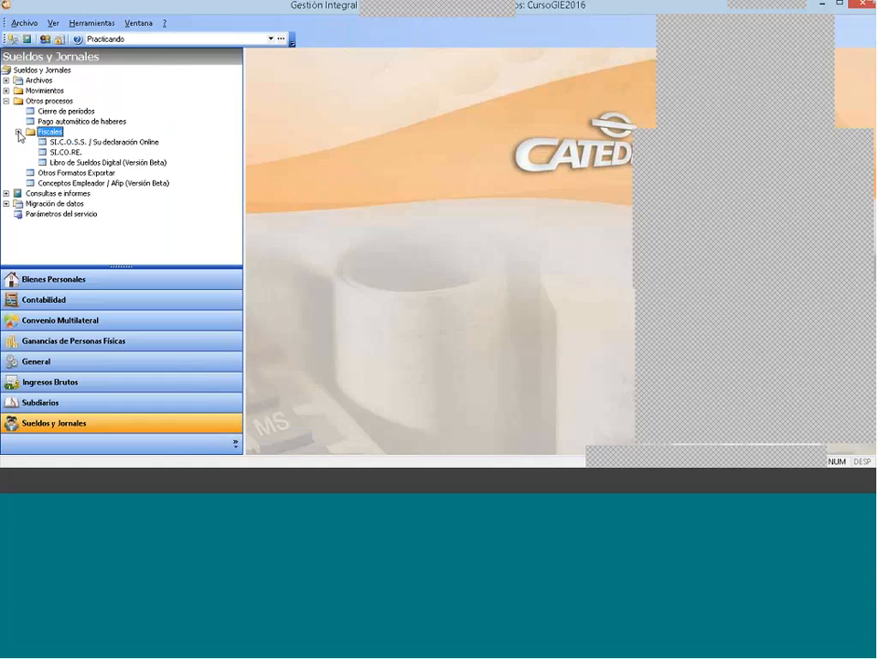
Step: Open the SI.C.O.S.S. / Su declaración Online export and keep 5 - 2016 as the period
click(85, 142)
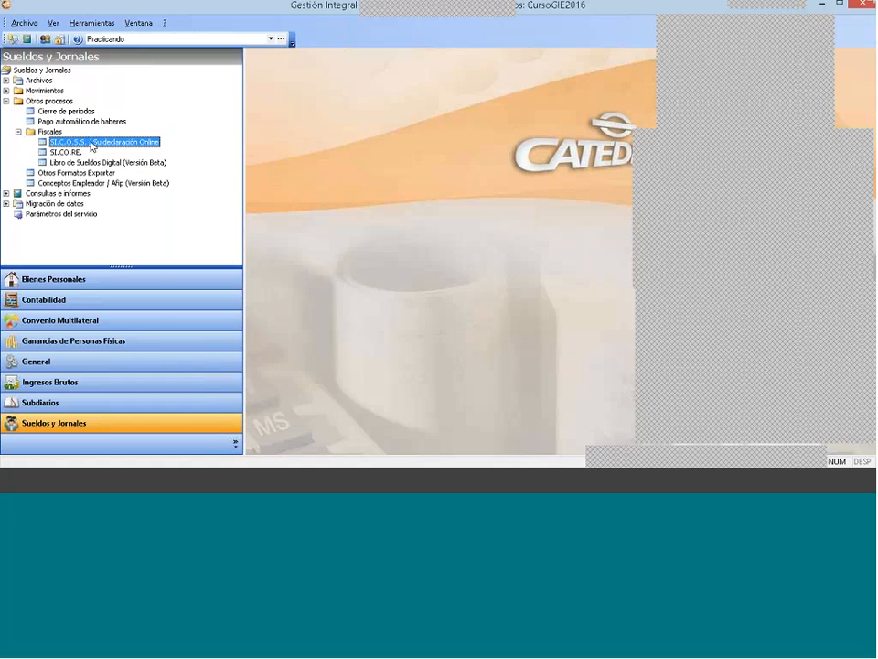
double_click(91, 144)
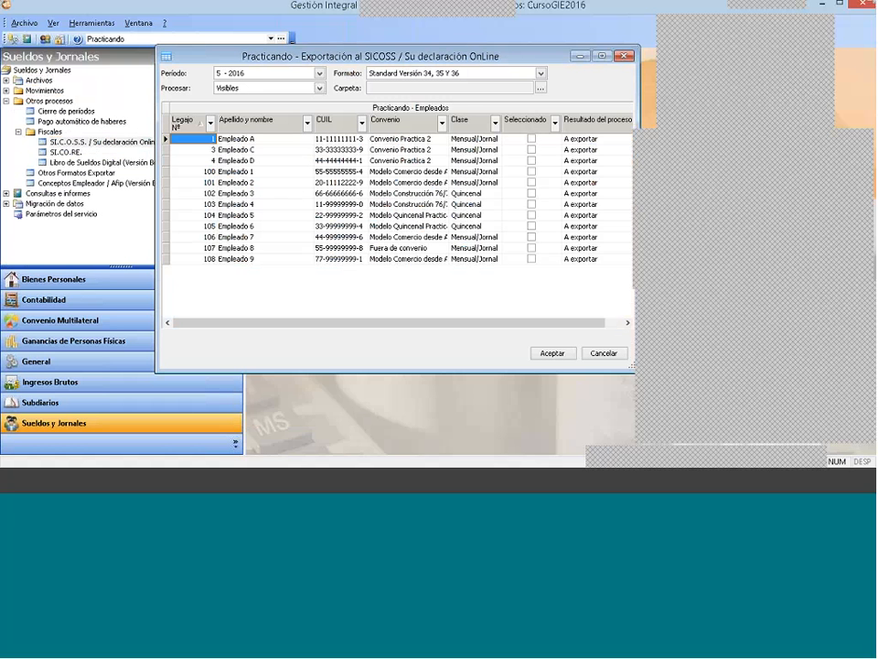
click(264, 74)
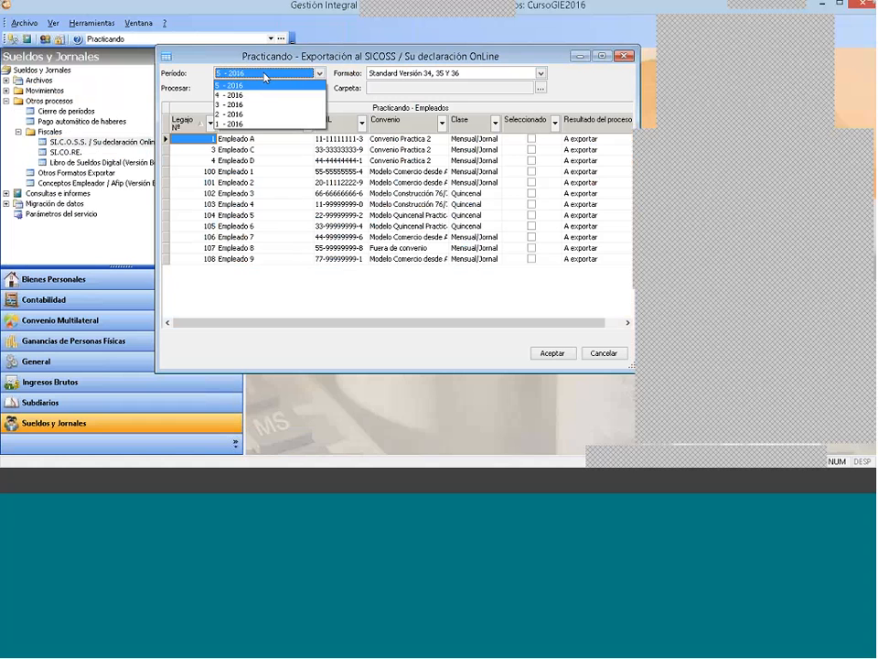
click(265, 79)
Step: Set the export to process the Visibles employees in the Standard Versión 34, 35 Y 36 format
click(260, 89)
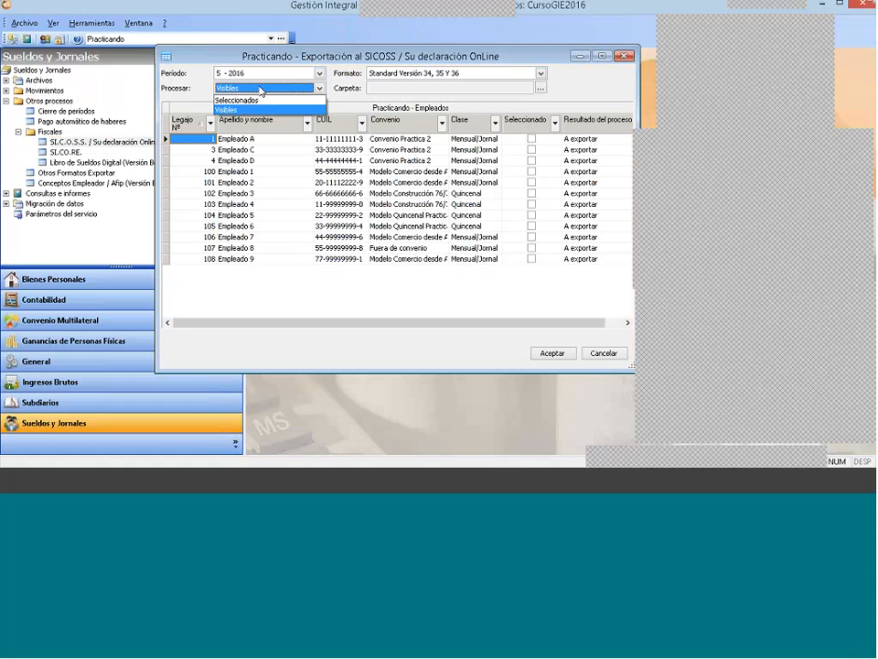
click(261, 89)
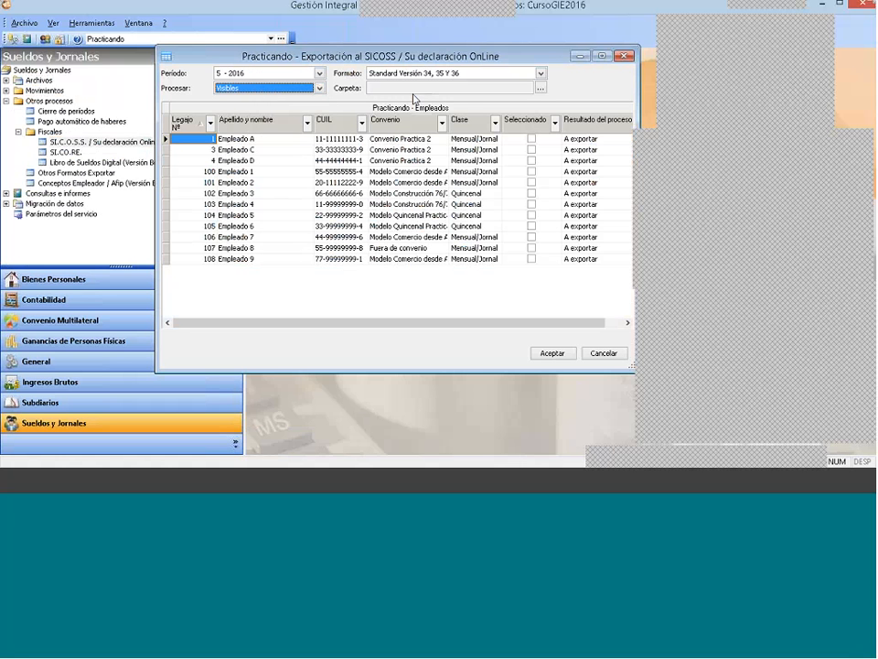
click(532, 183)
click(533, 184)
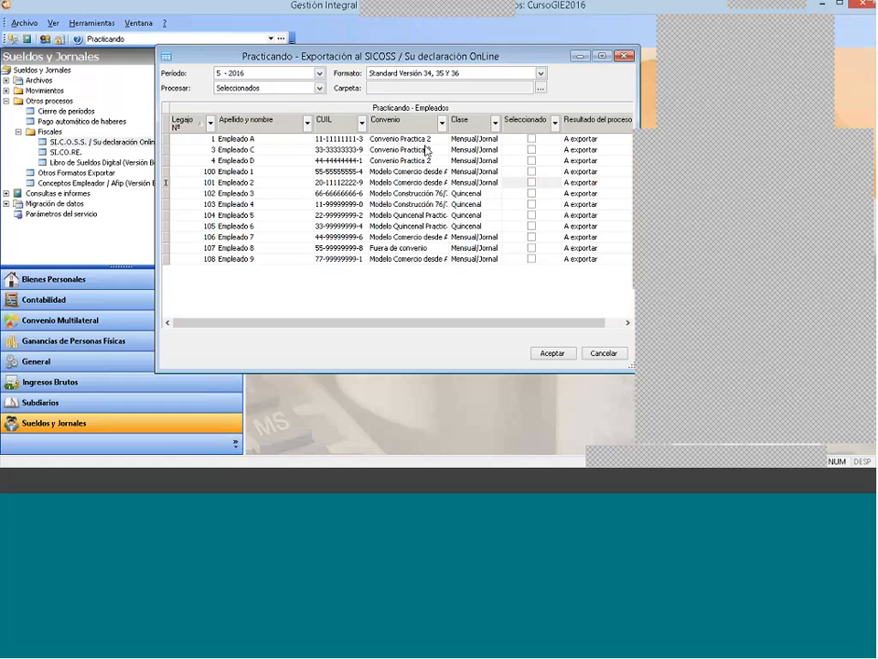
click(271, 89)
click(270, 110)
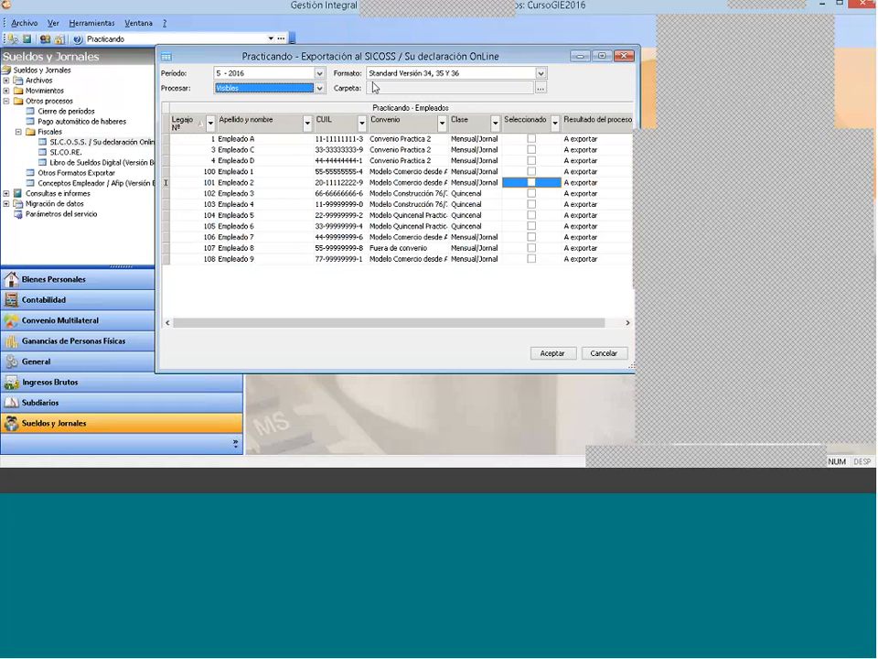
click(542, 75)
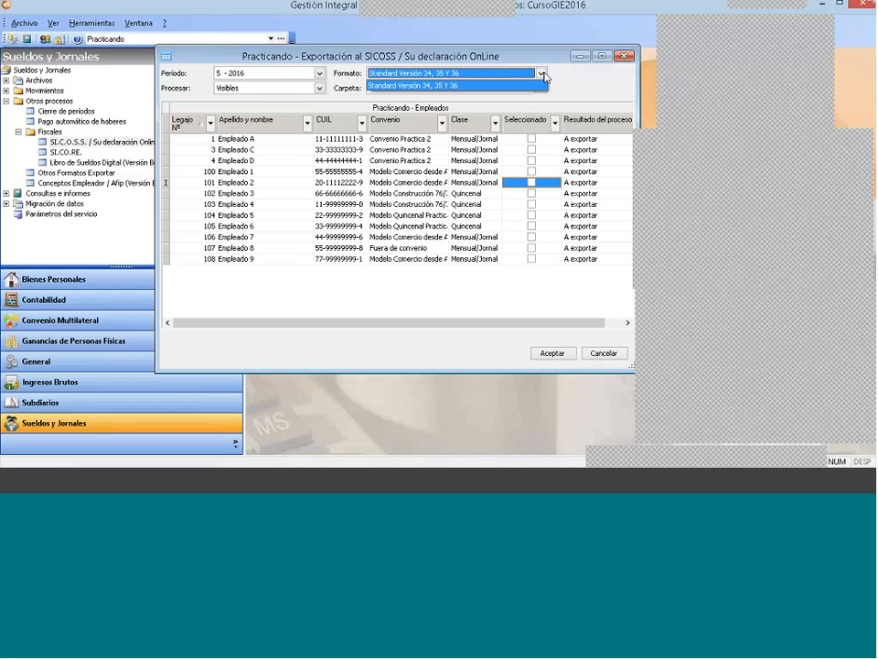
click(567, 88)
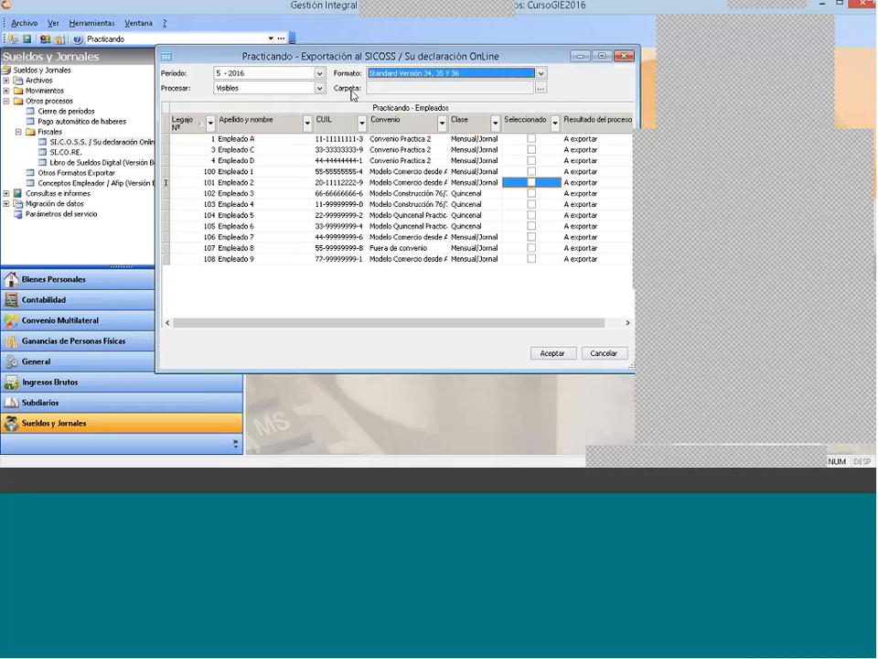
Step: Browse for the destination folder and create a SICOSS folder inside Catedral Software's GestionIntegralDelEstudio6.0
click(540, 89)
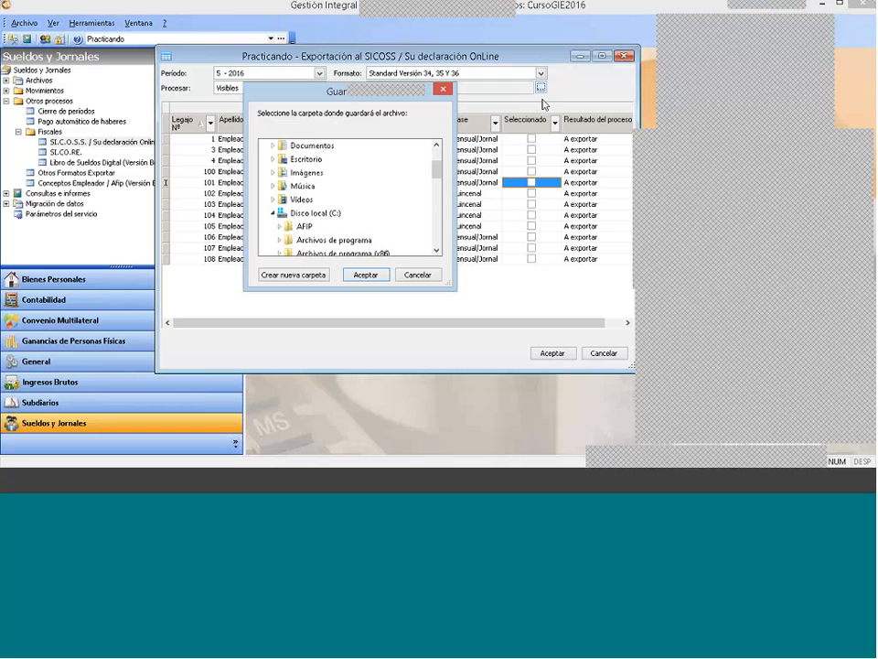
drag(437, 171, 437, 188)
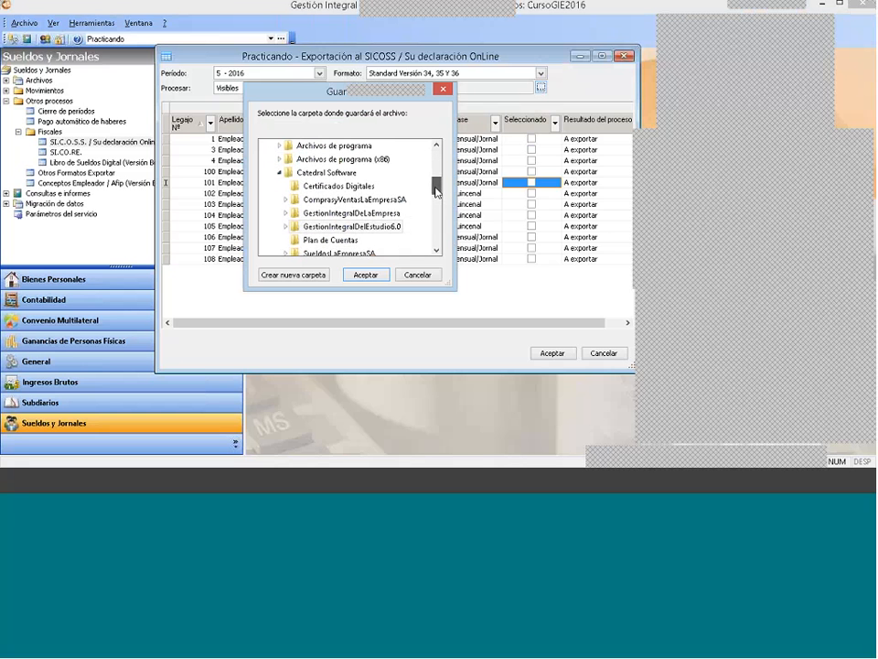
click(306, 173)
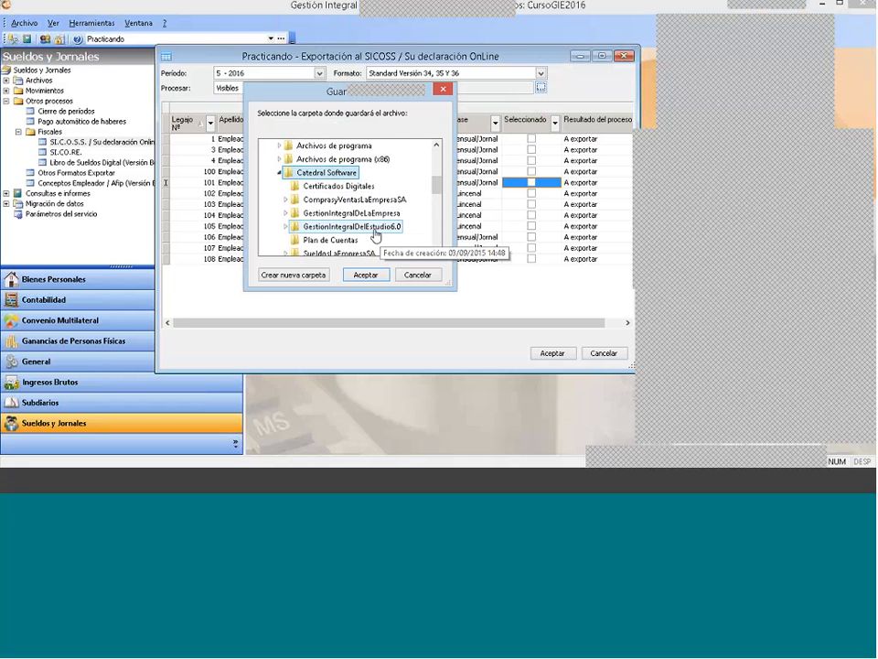
click(375, 235)
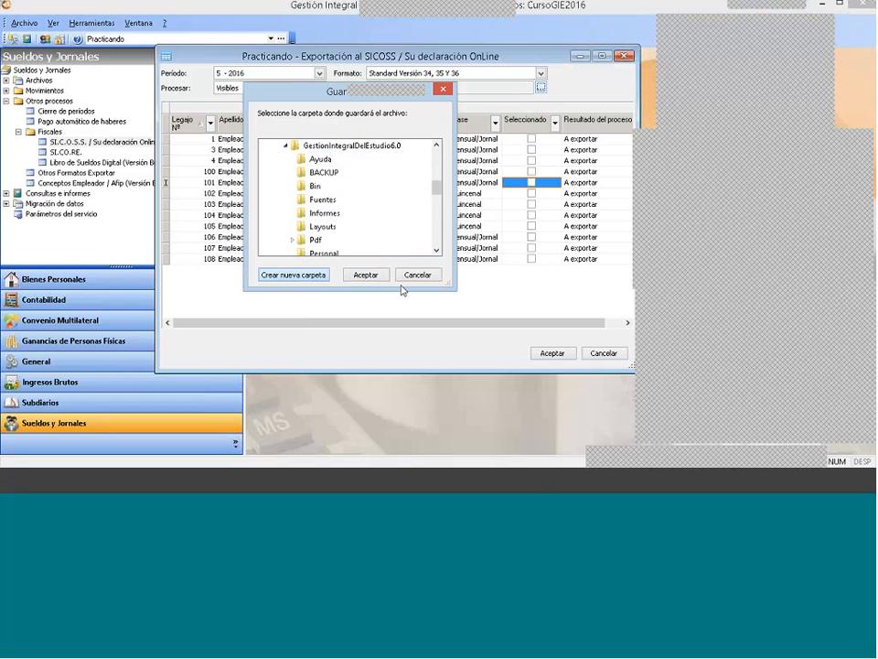
click(314, 277)
text(SI)
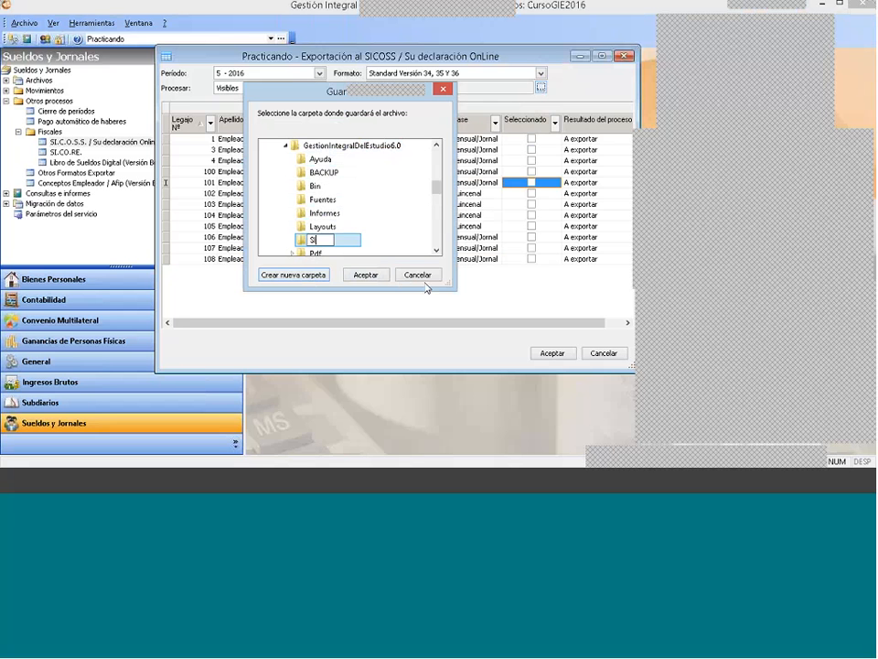
text(COSS)
key(Return)
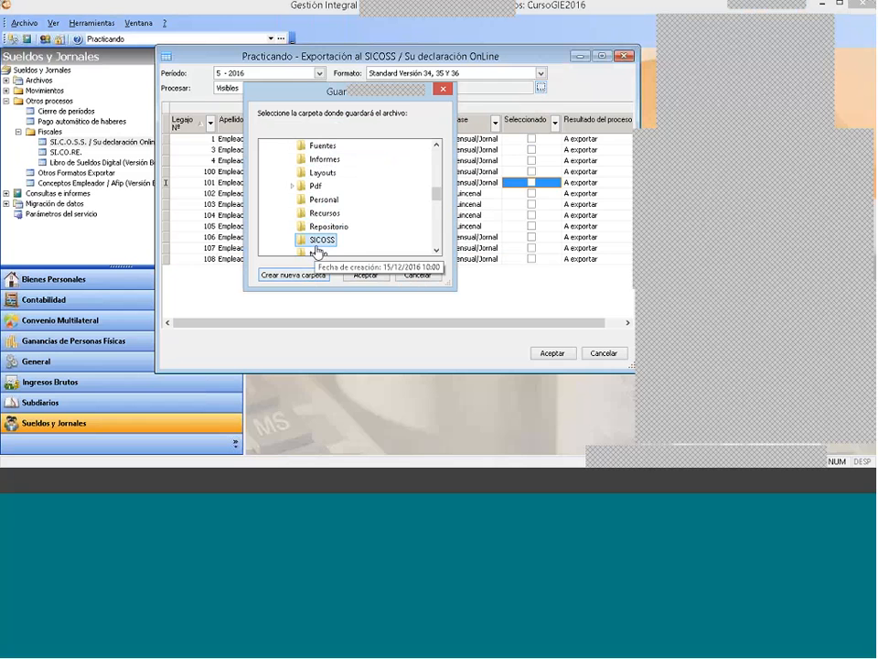
Step: Create a Practicando subfolder inside SICOSS and export the employees' declaration to it
click(291, 275)
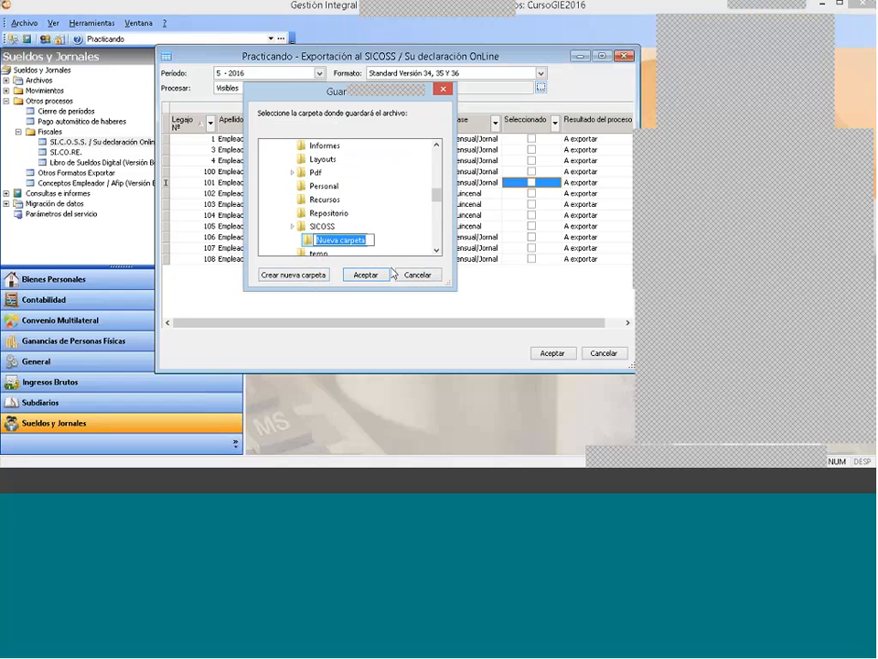
text(Practicando)
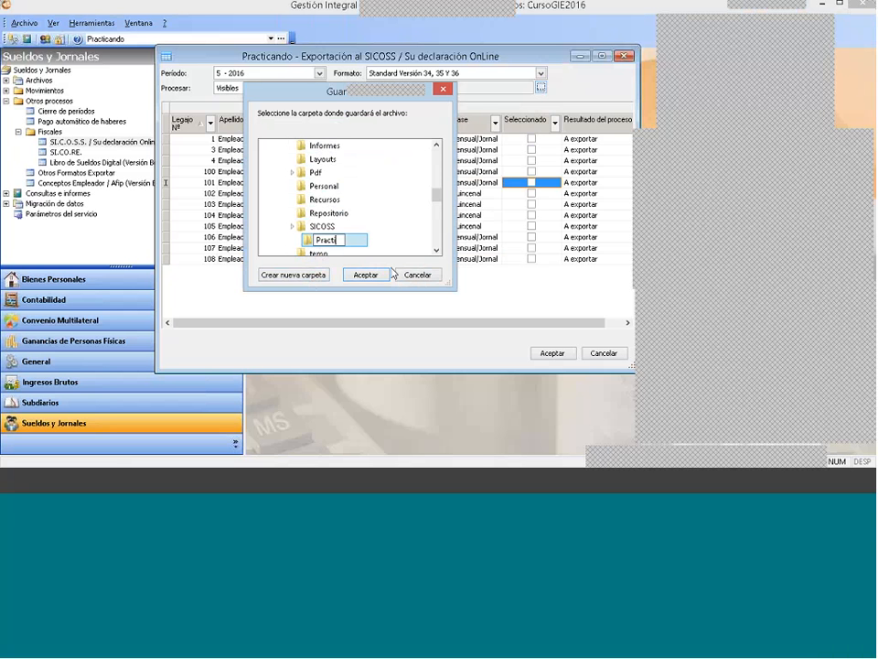
key(Return)
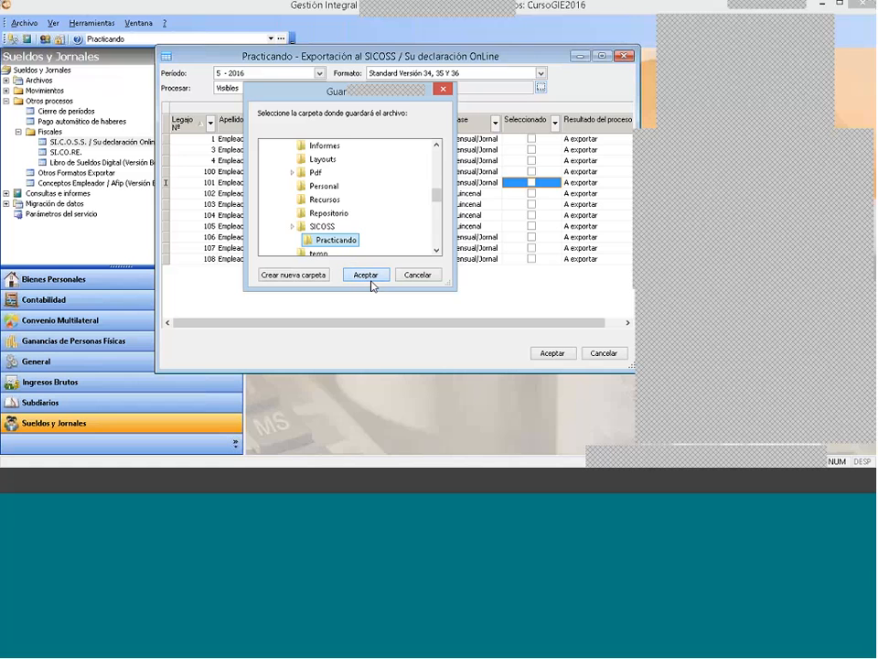
click(367, 278)
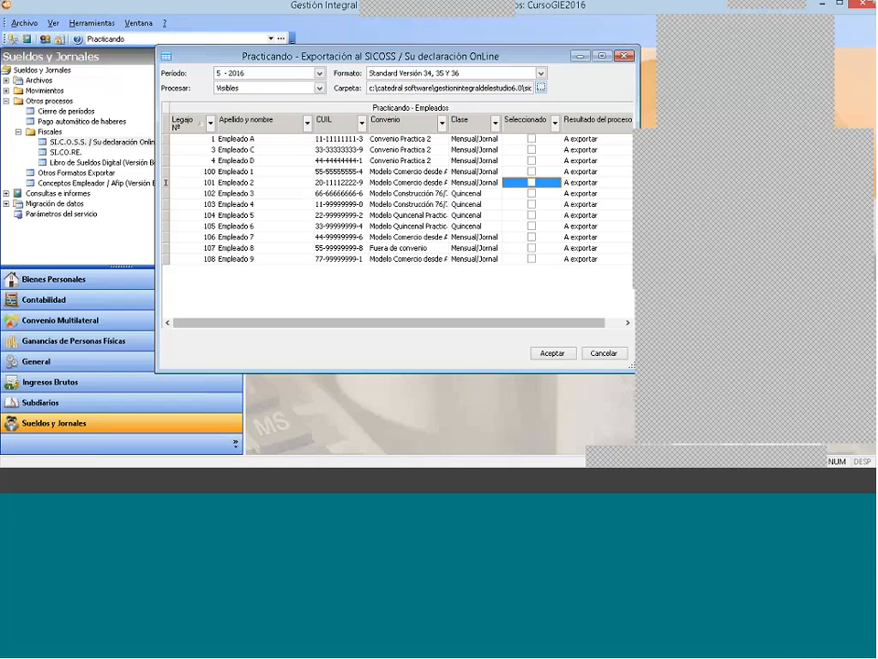
click(559, 354)
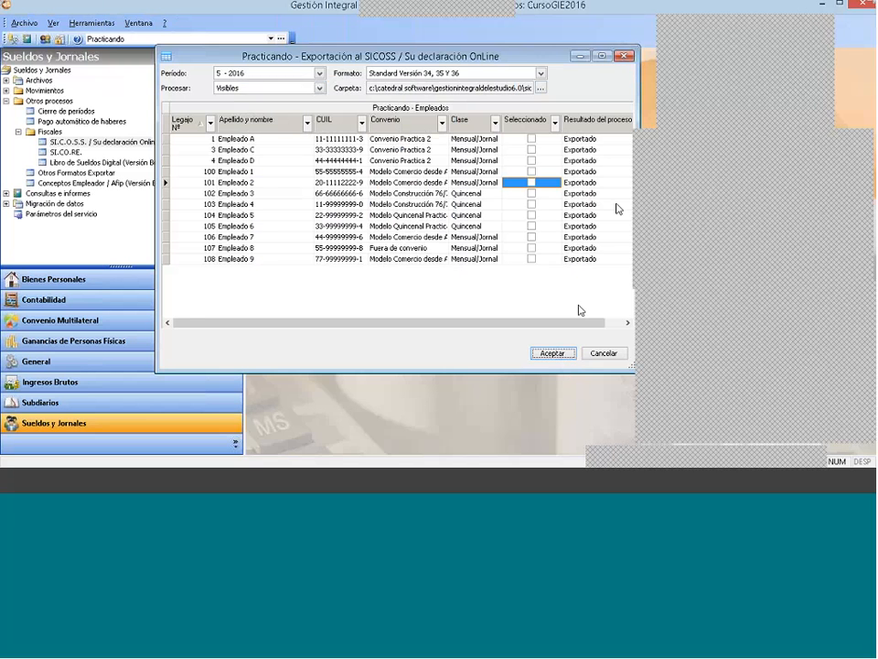
Step: Review the Resultado del proceso of the exported employees across the list
click(583, 172)
click(584, 205)
click(583, 226)
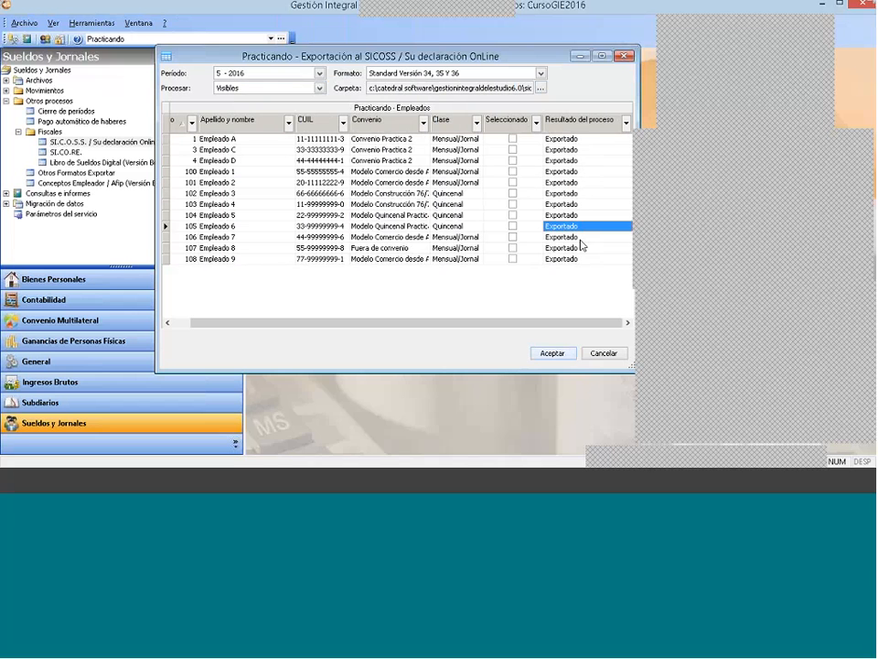
click(581, 257)
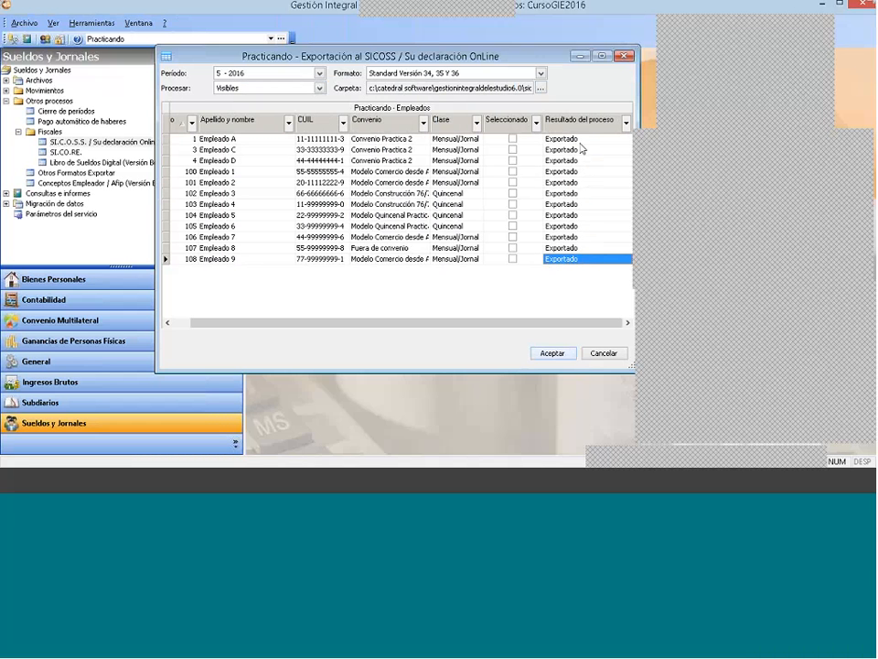
click(583, 140)
click(580, 226)
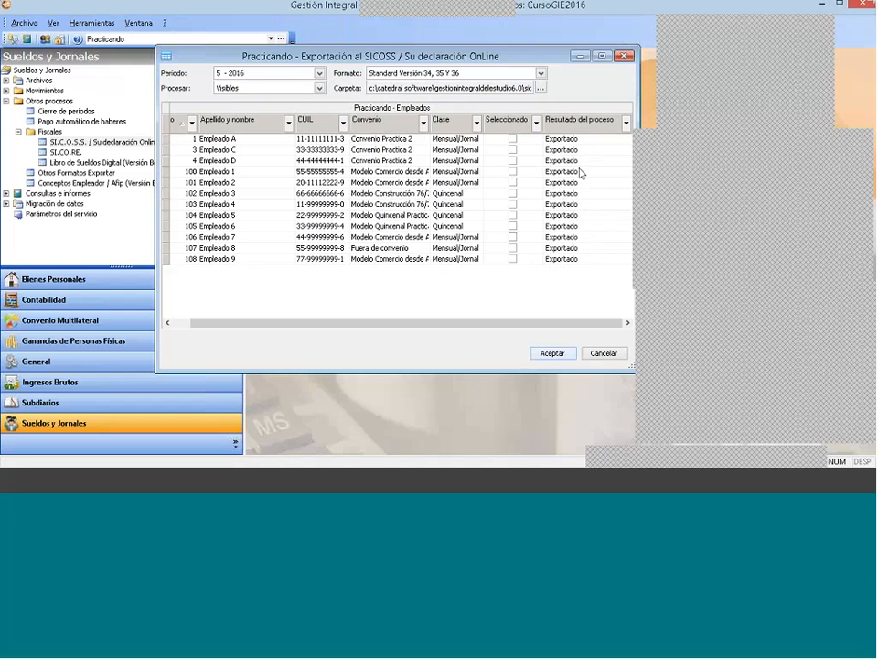
click(603, 193)
click(580, 172)
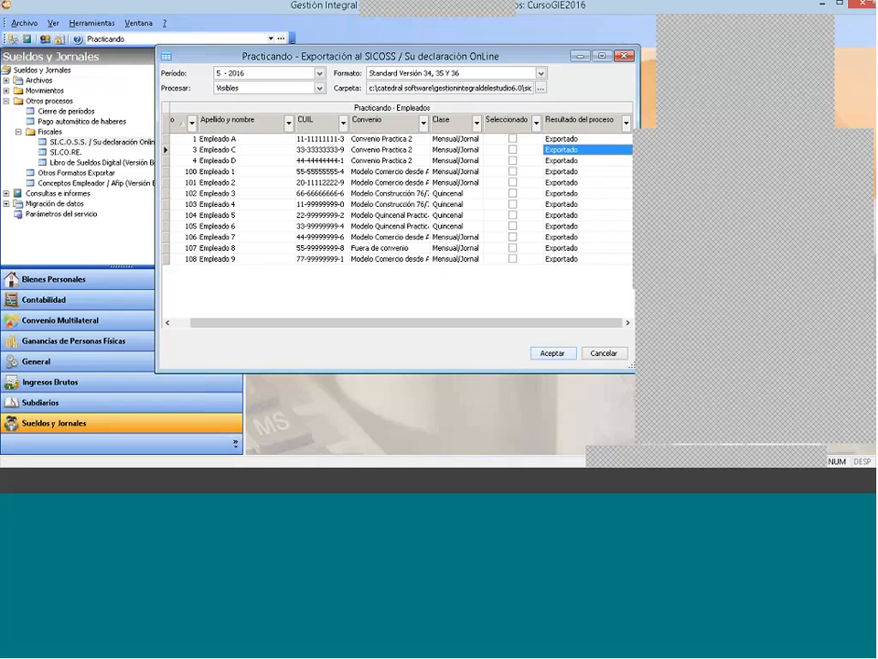
click(585, 193)
click(588, 226)
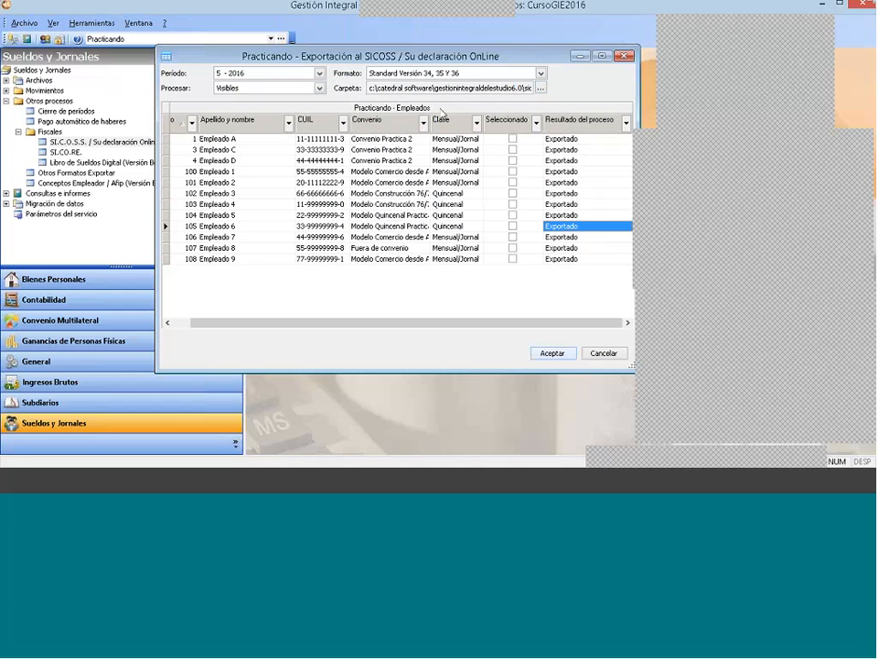
Step: Switch to File Explorer, locate the exported SICOSS text file for 05_2016 in SICOSS\Practicando, and close the folder window
click(50, 484)
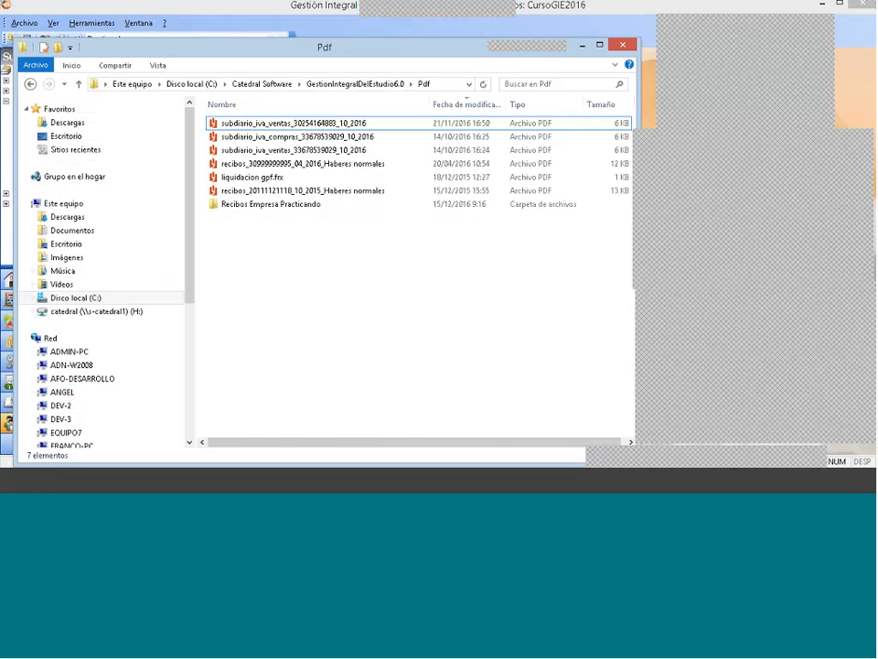
click(333, 84)
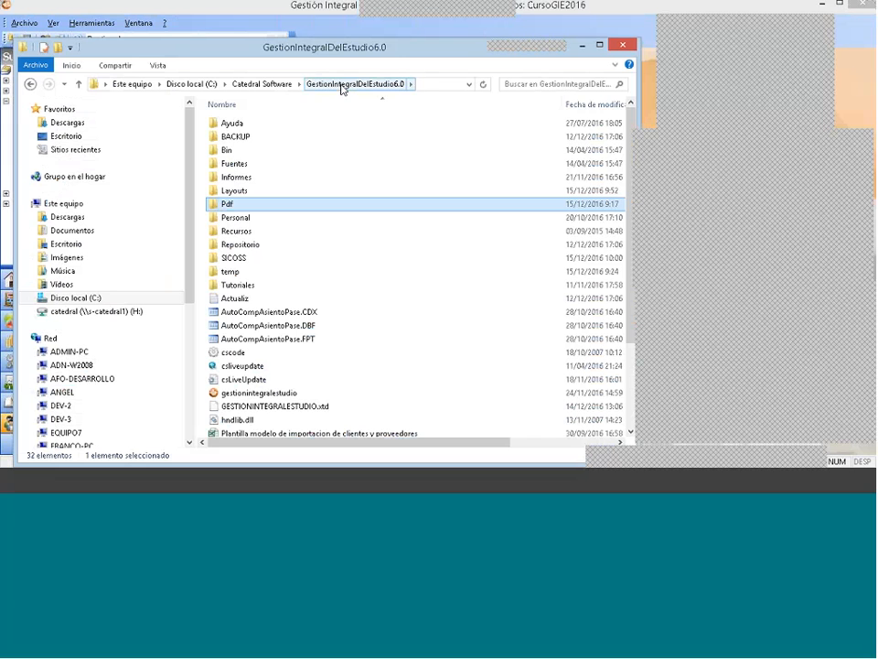
double_click(241, 261)
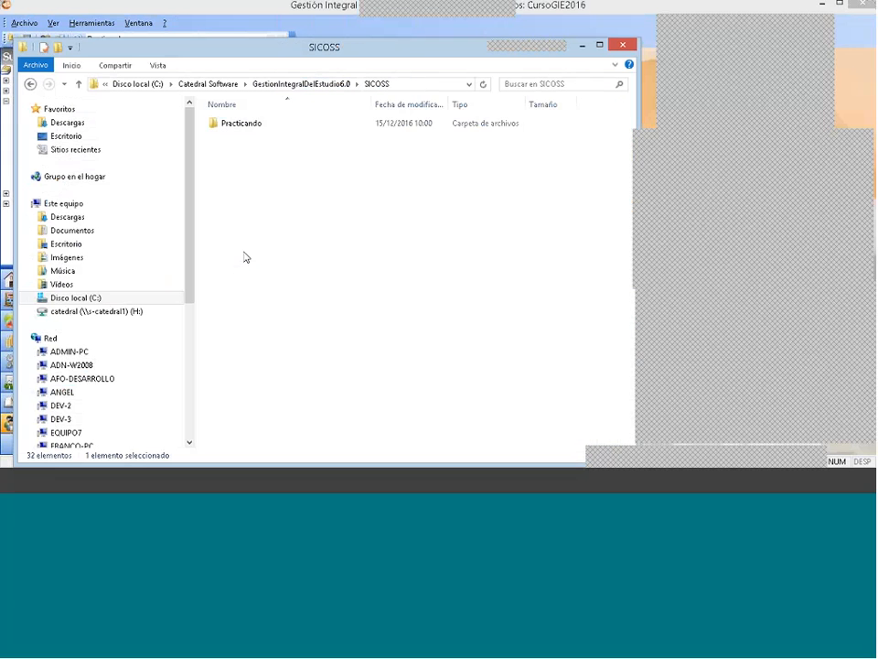
double_click(264, 126)
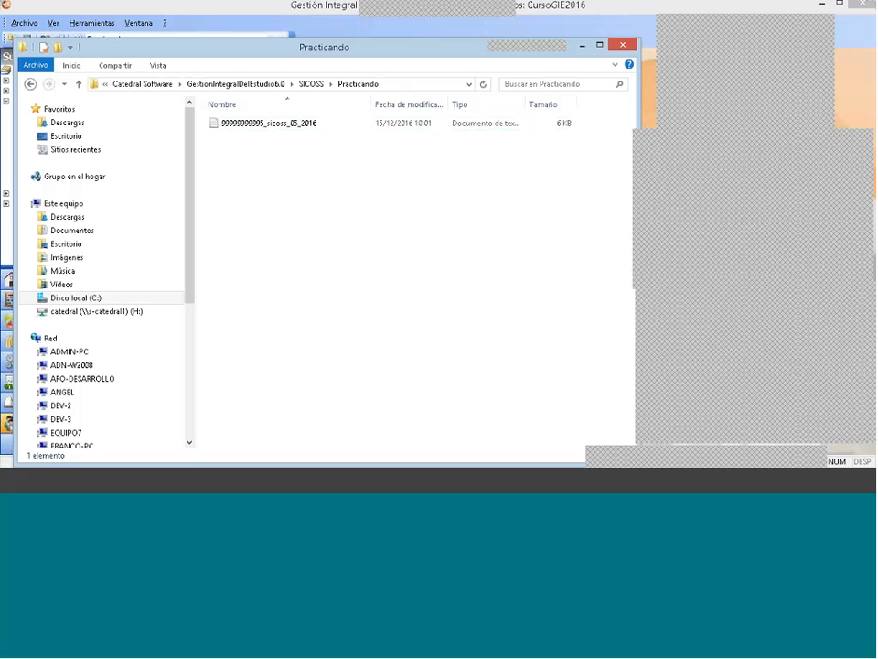
click(293, 128)
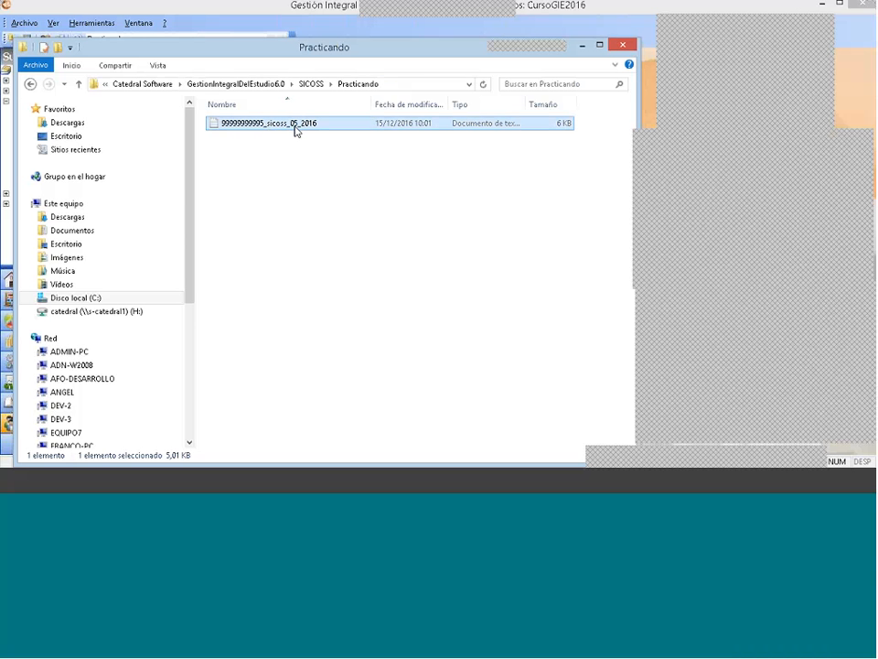
click(622, 45)
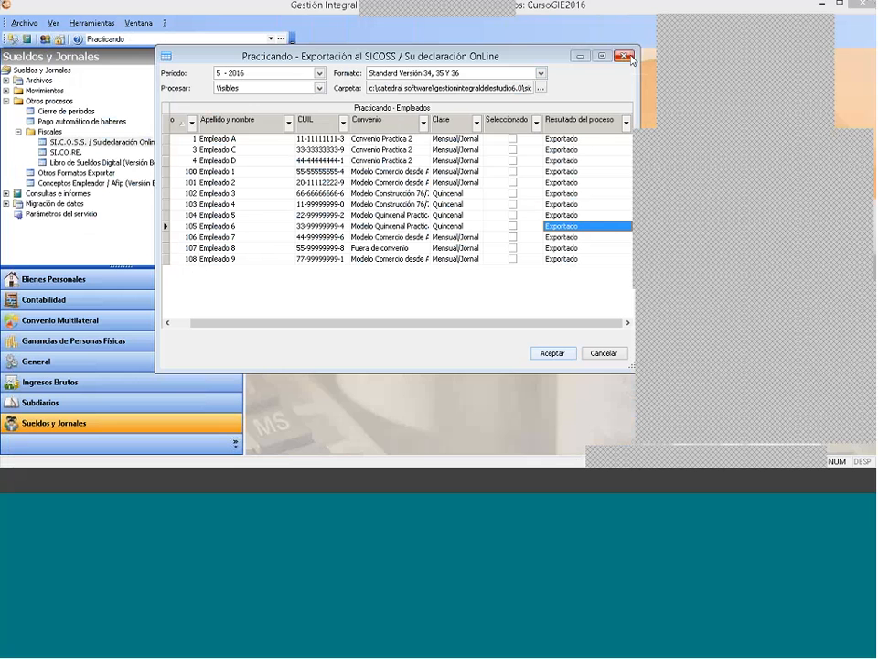
Step: Reselect period 5 - 2016 and close the SICOSS export window
click(288, 73)
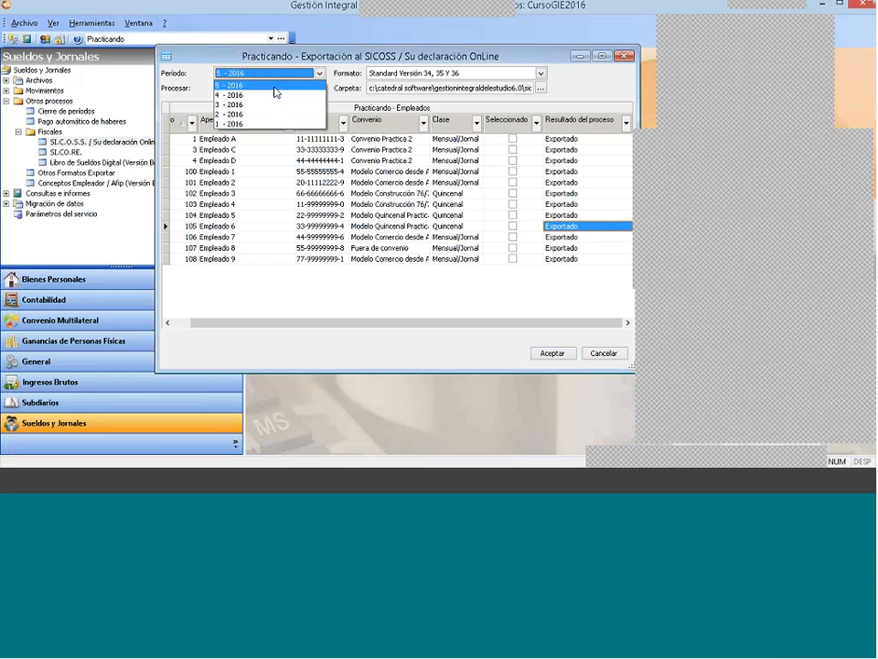
click(273, 86)
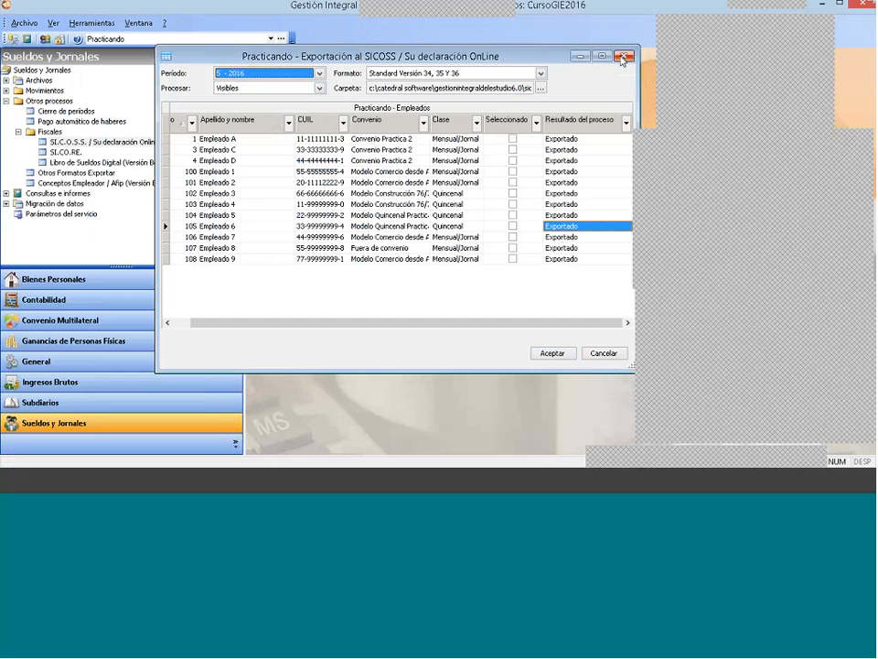
click(622, 59)
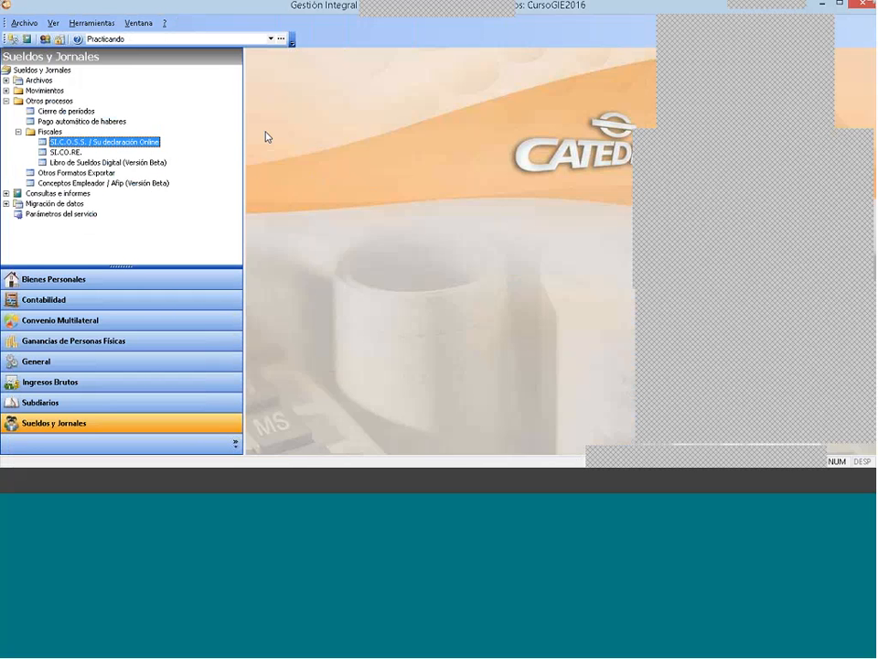
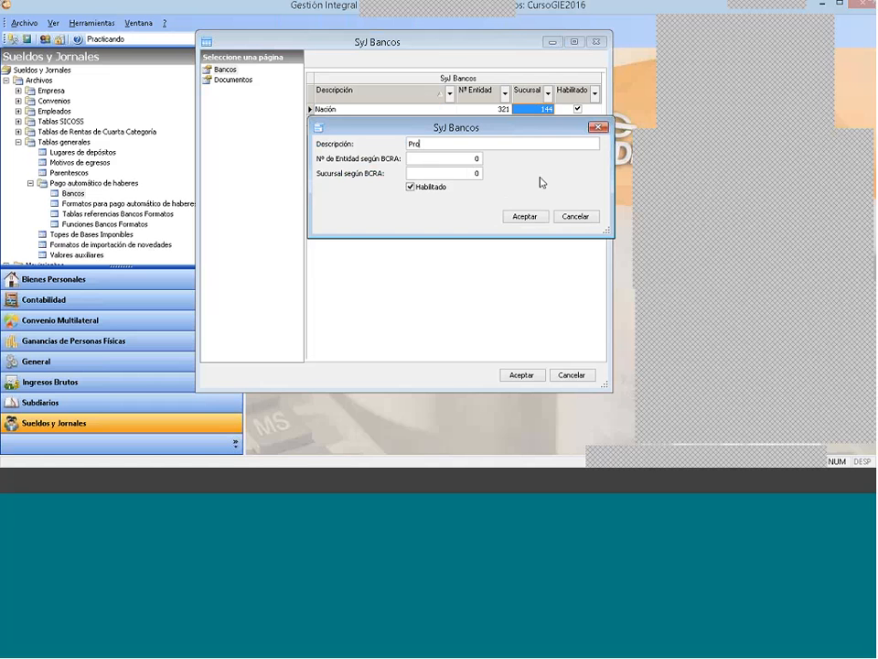
Step: Add the bank Provincia with entity number 123 and branch 001, and close the bank list
text(vincia)
key(Tab)
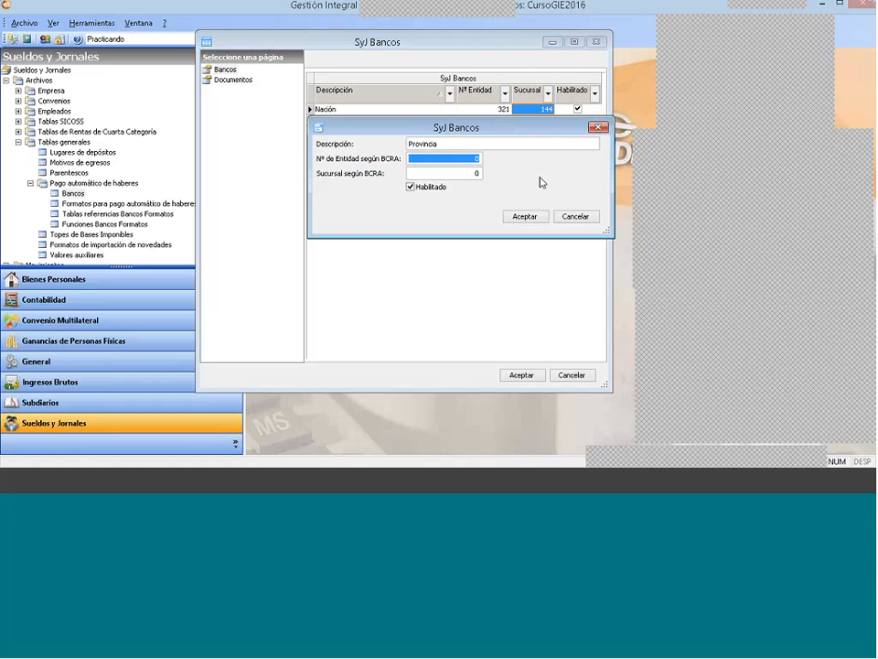
text(123)
key(Tab)
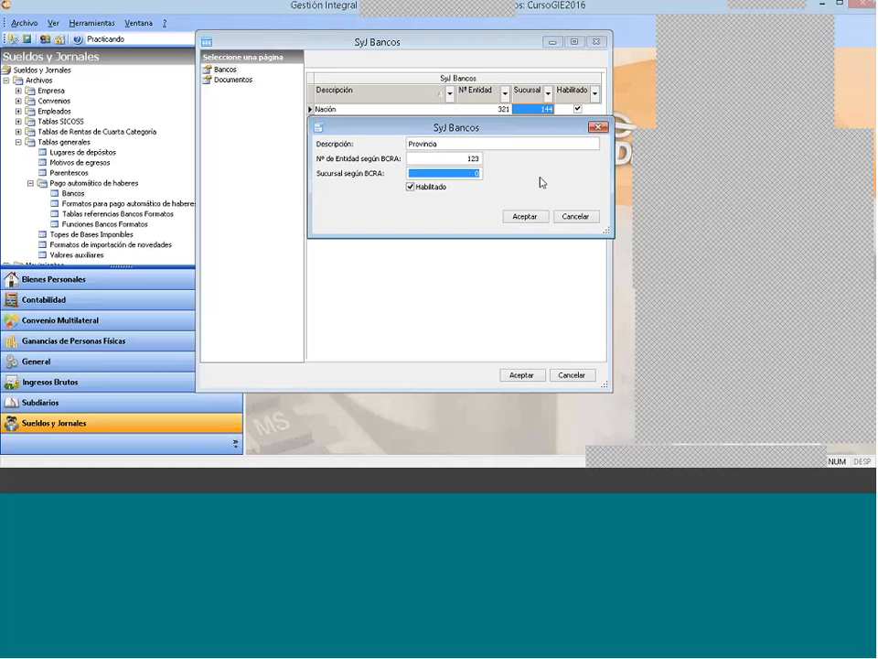
text(001)
click(529, 216)
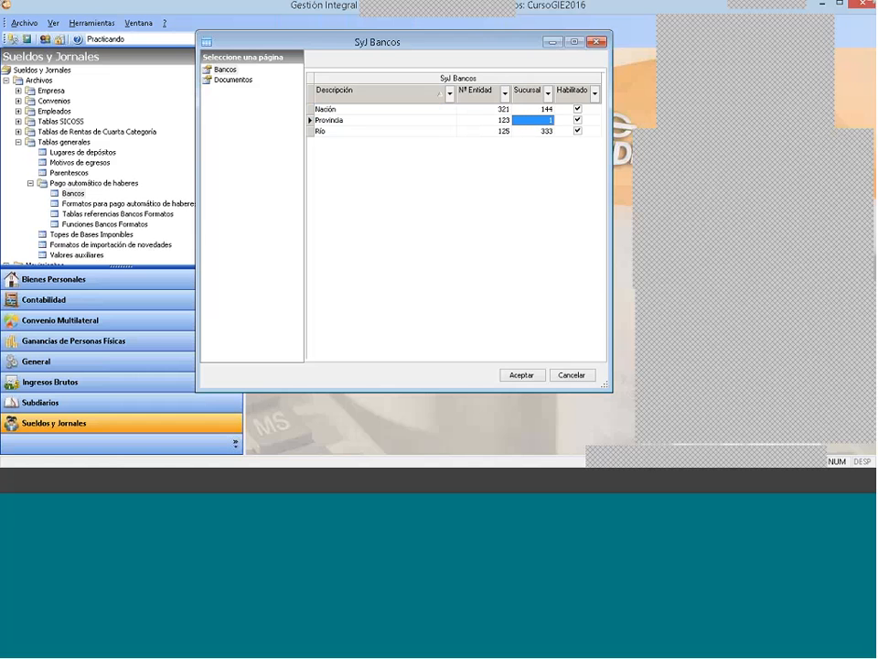
click(596, 42)
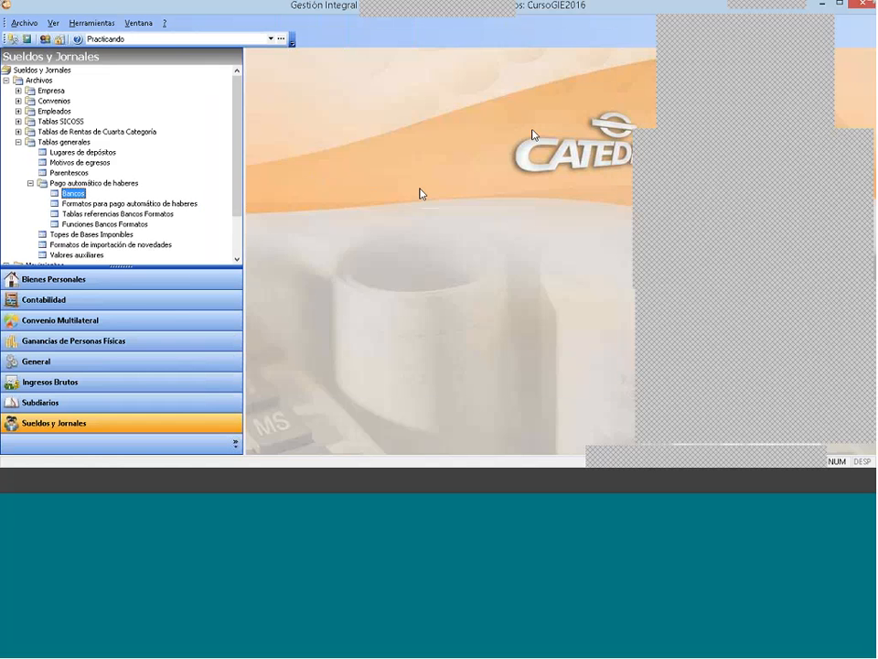
Step: Open the Formatos para pago automático de haberes table from the general tables and move its window into full view
click(95, 184)
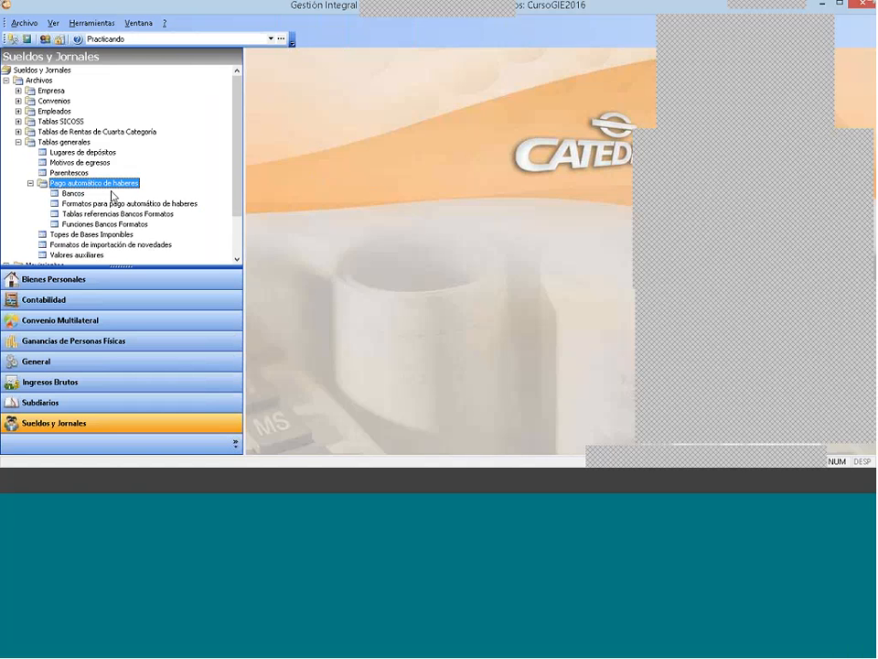
click(59, 144)
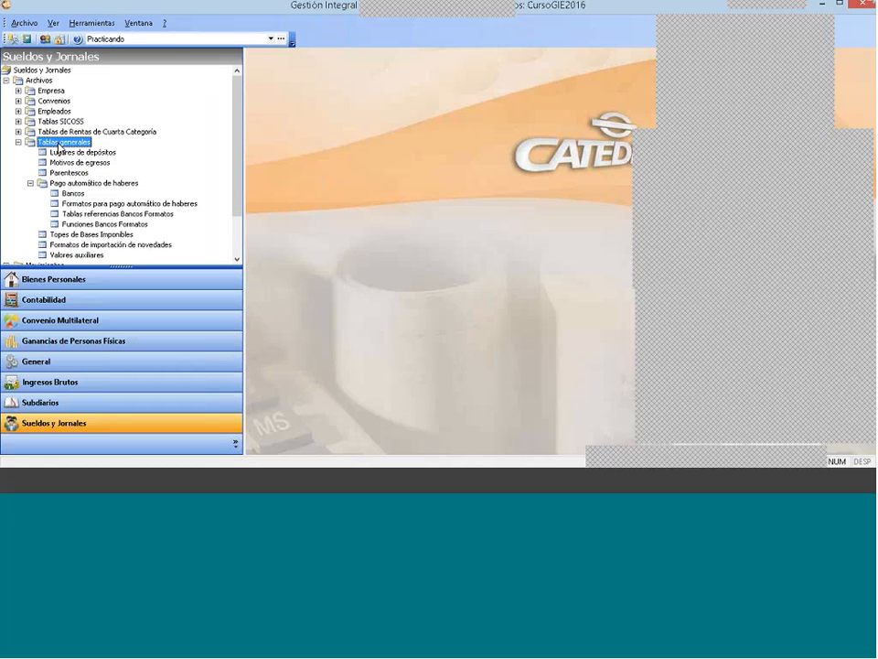
click(119, 203)
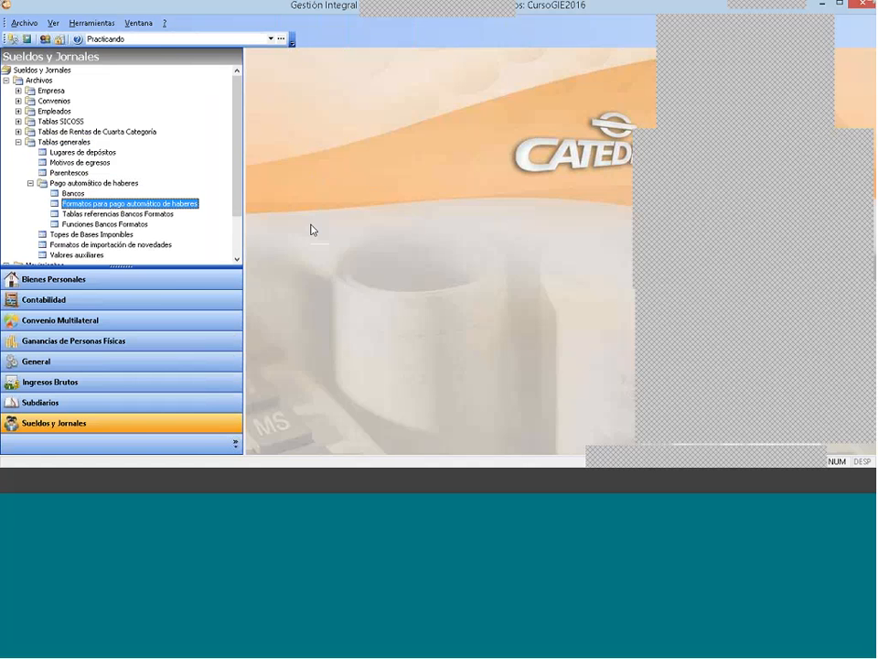
double_click(105, 205)
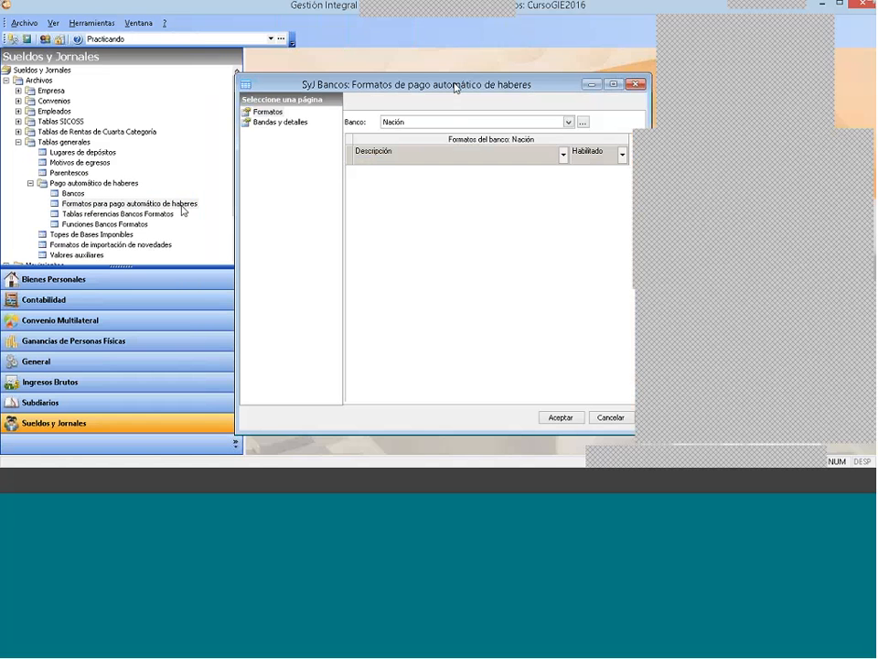
drag(454, 87, 400, 59)
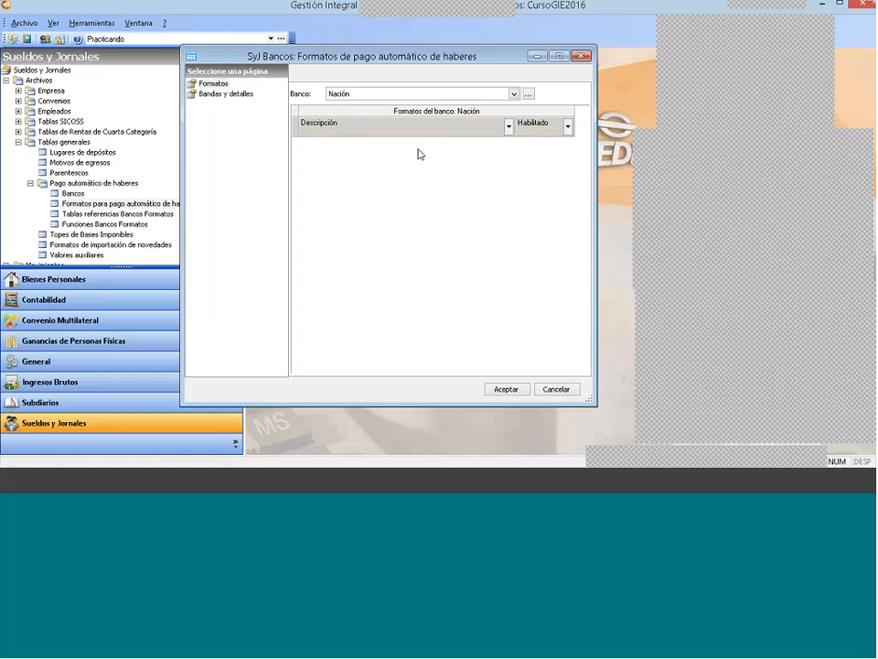
Step: Look through the payment formats of Nación, Provincia and Río, and set the bank to Río
click(362, 94)
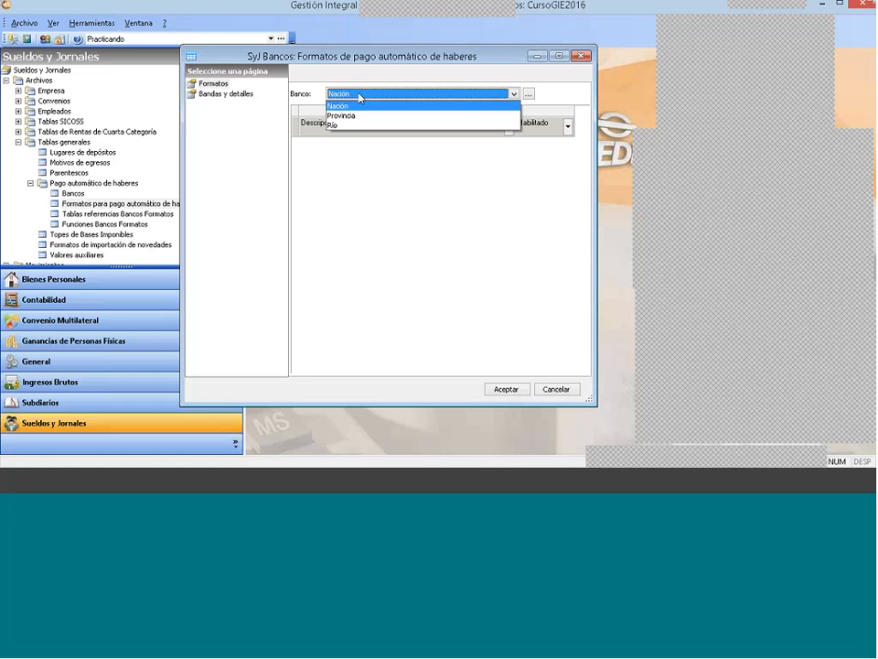
click(360, 113)
click(364, 96)
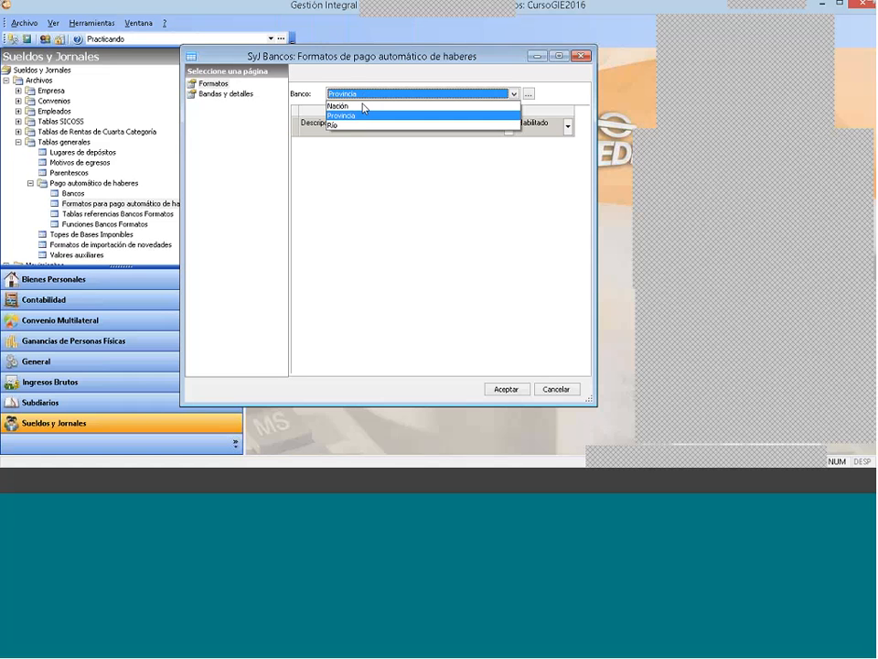
click(360, 122)
click(366, 97)
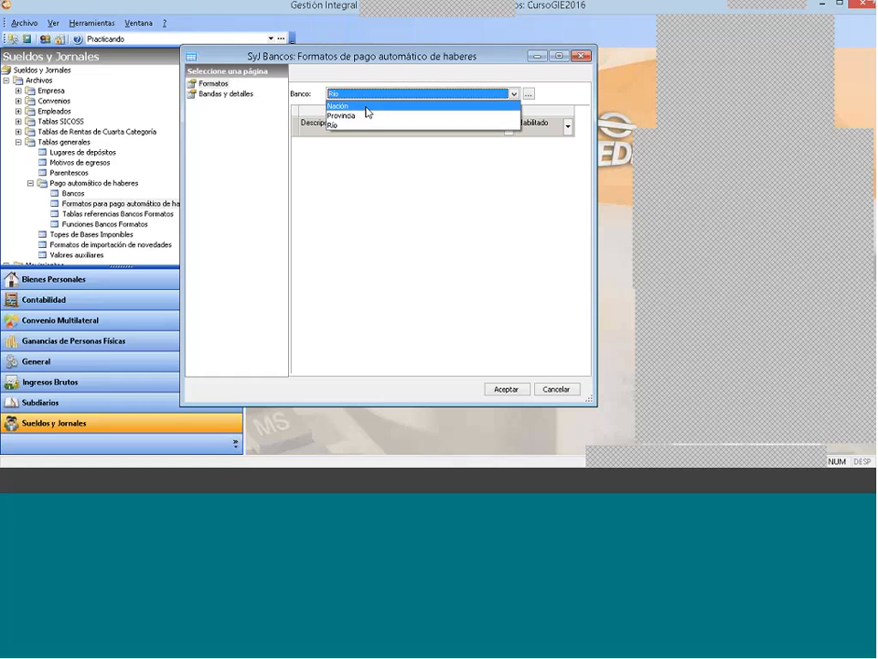
click(366, 104)
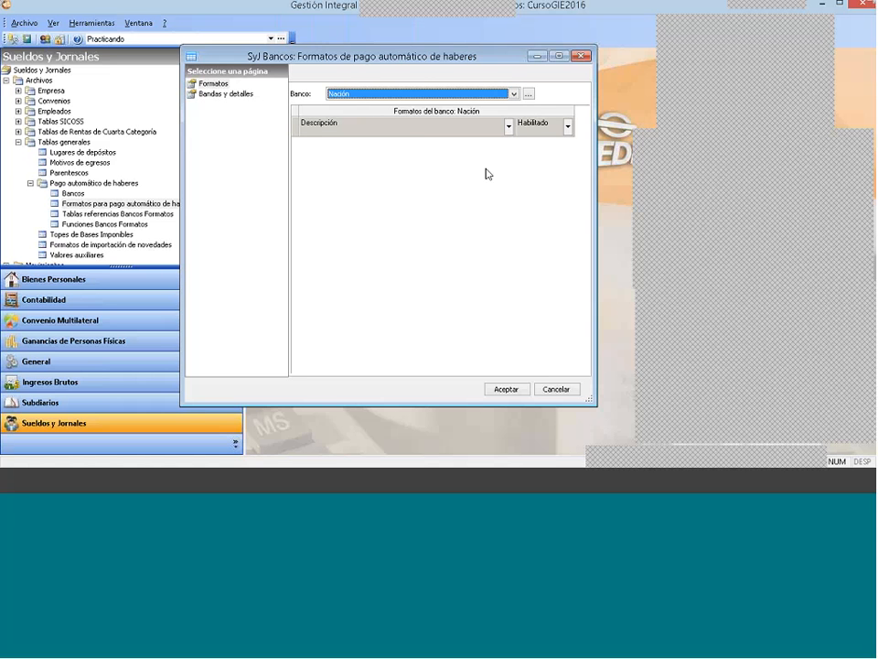
click(387, 96)
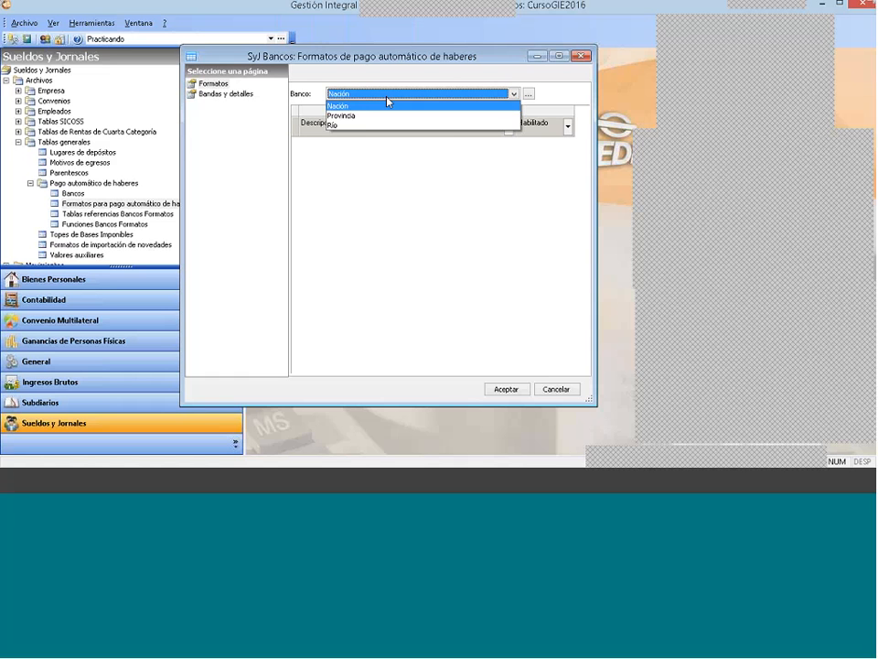
key(Escape)
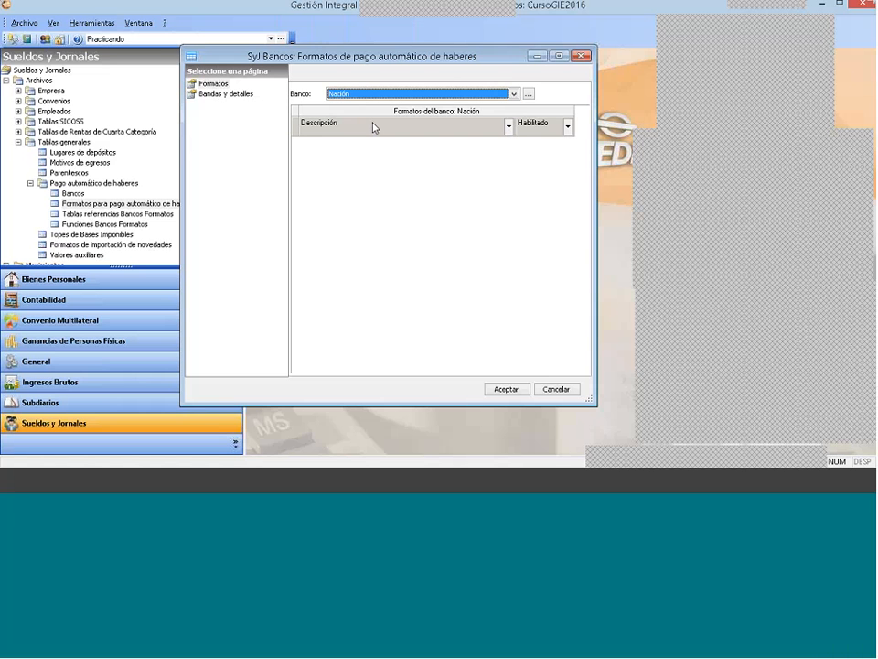
key(Down)
key(Down)
Step: View the blank form for a new Río payment format and close it without saving
right_click(371, 173)
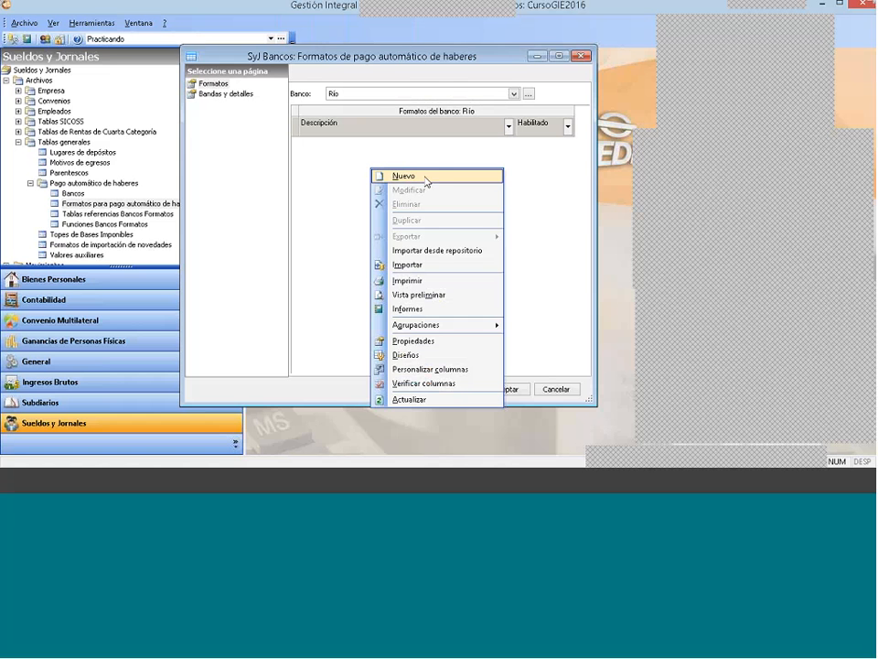
click(432, 181)
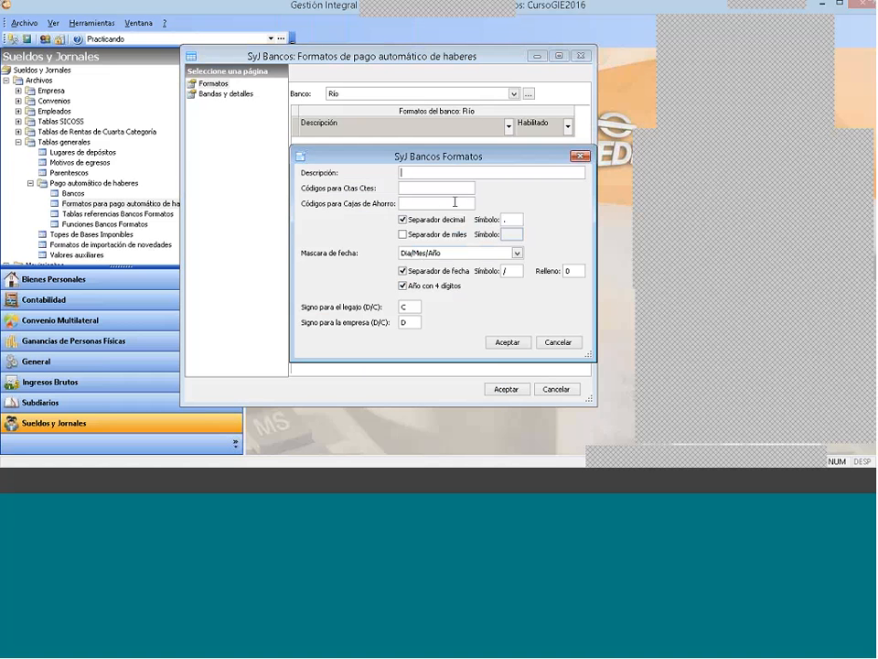
click(581, 157)
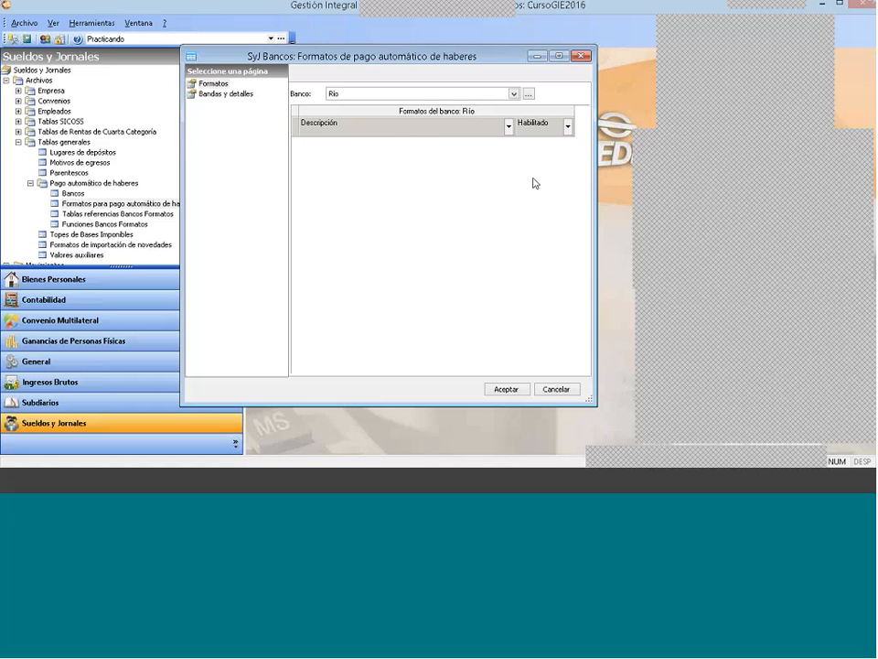
Step: Import the Banco Santander Río format from the repository into the Río bank
right_click(372, 159)
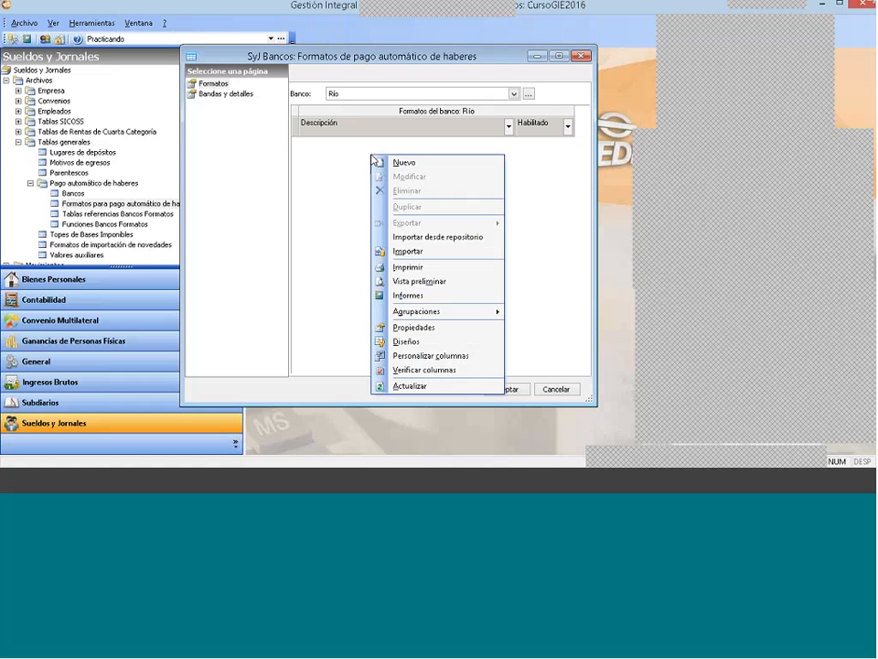
click(425, 237)
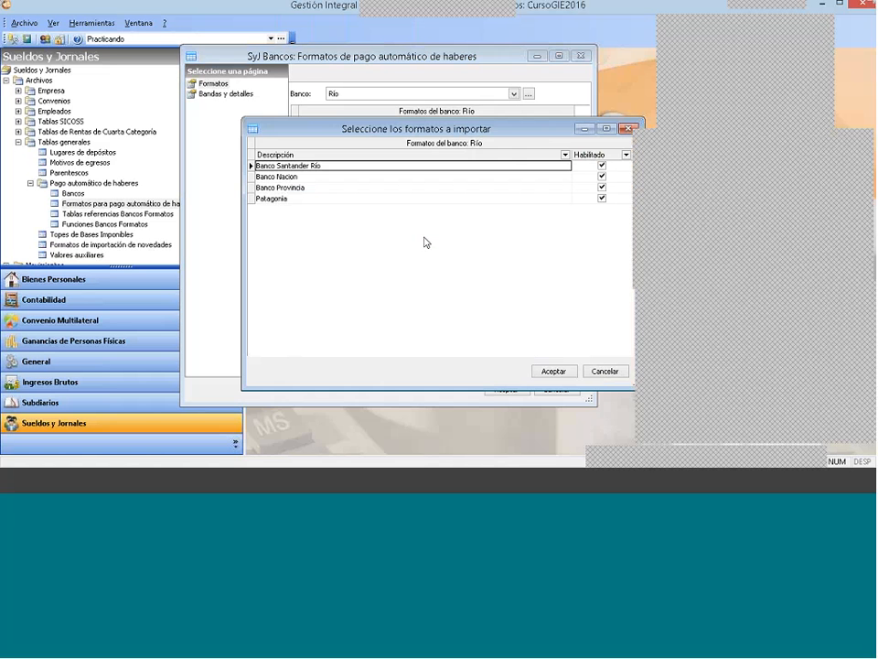
click(298, 170)
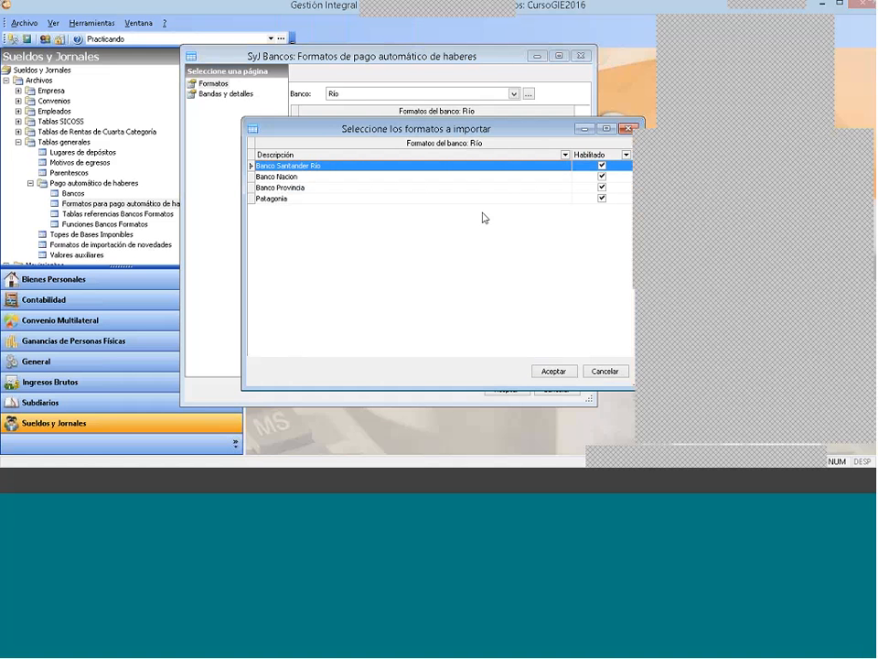
drag(398, 128, 363, 124)
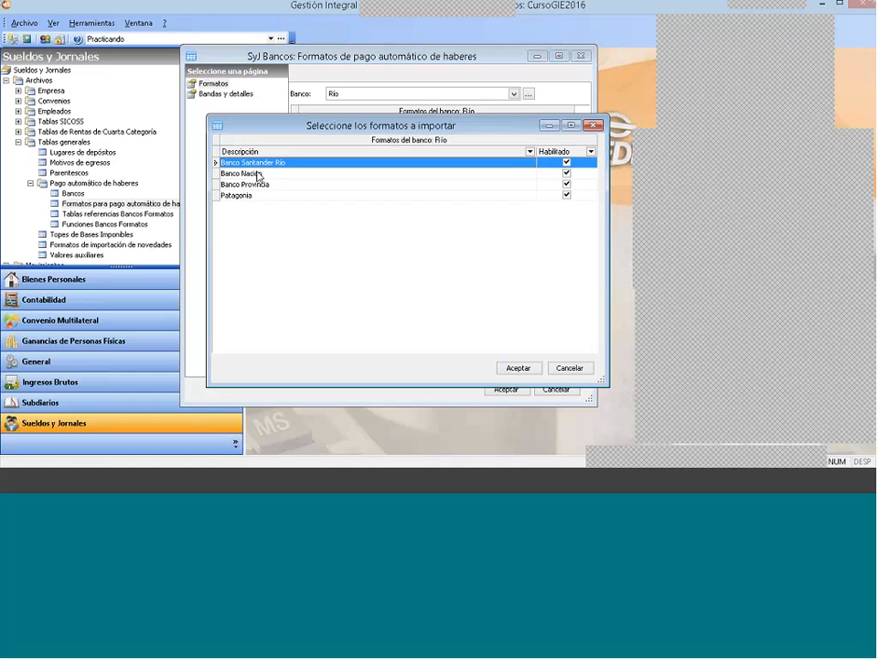
click(526, 366)
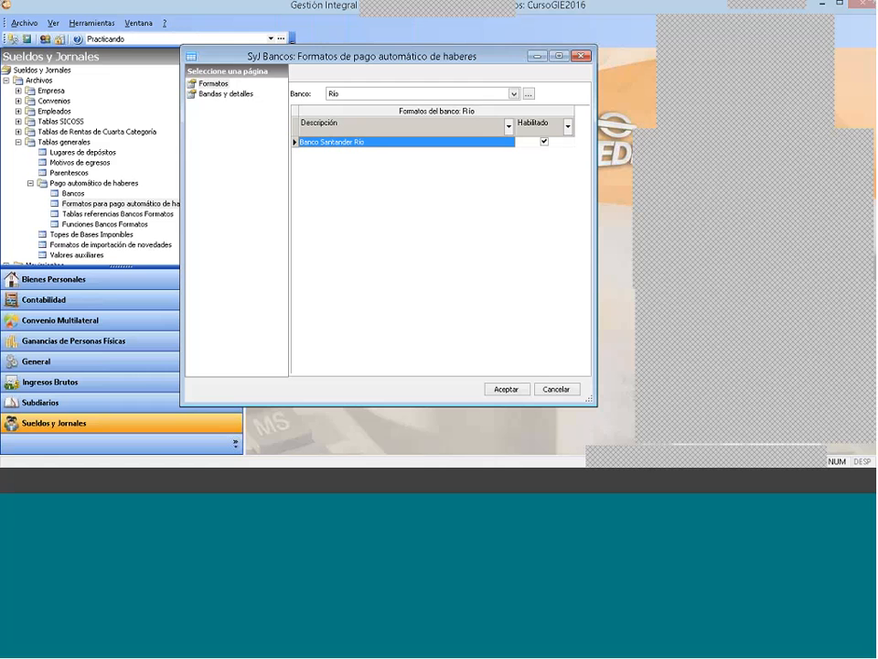
Step: Review the account codes, separators and date mask of the Banco Santander Río format and leave it without changes
right_click(348, 143)
click(378, 165)
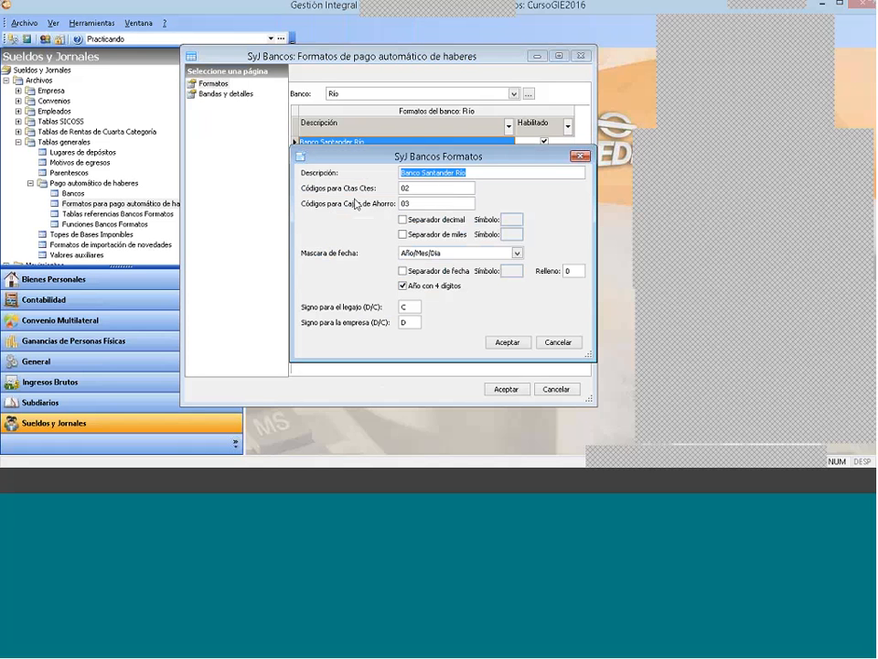
drag(424, 203, 400, 189)
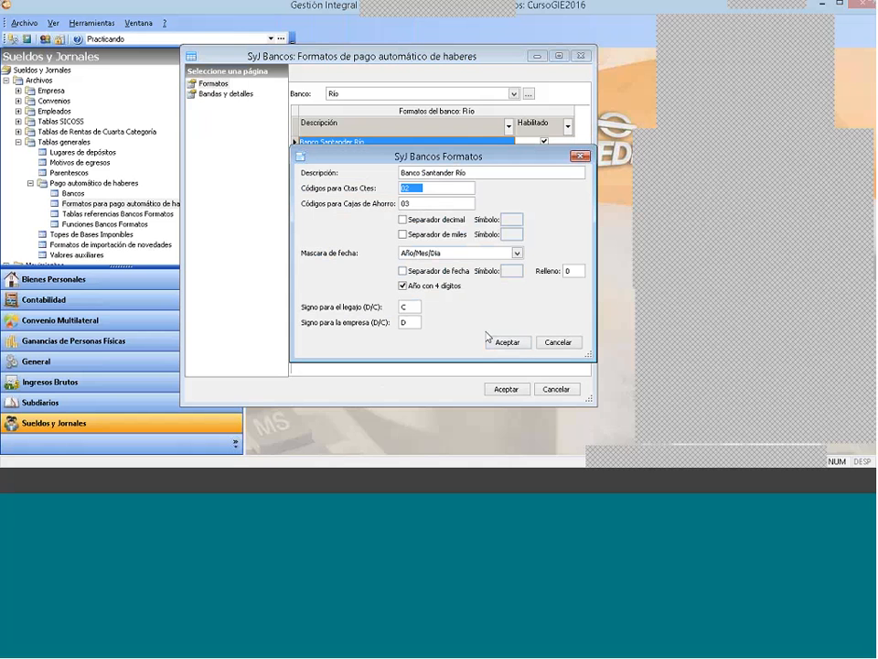
click(559, 343)
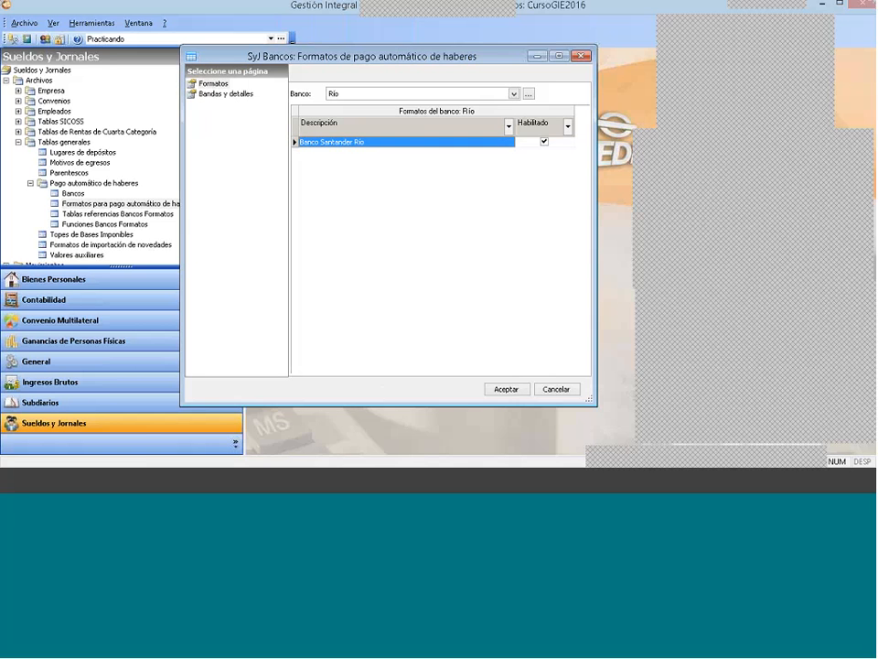
Step: Examine the column details of the format's Header, Detalle and Trailer bands, and close the payment formats window
click(226, 94)
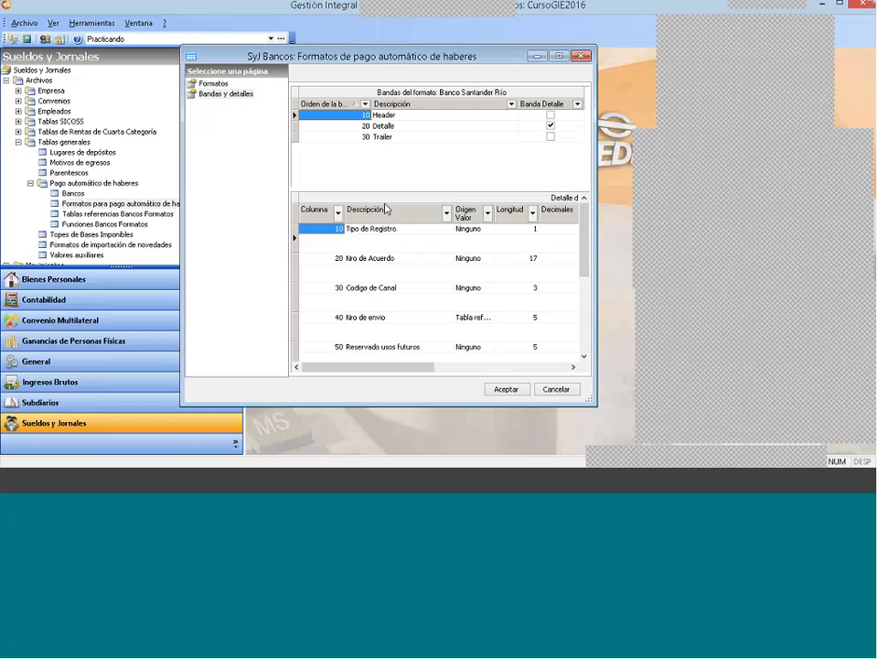
click(393, 127)
click(394, 138)
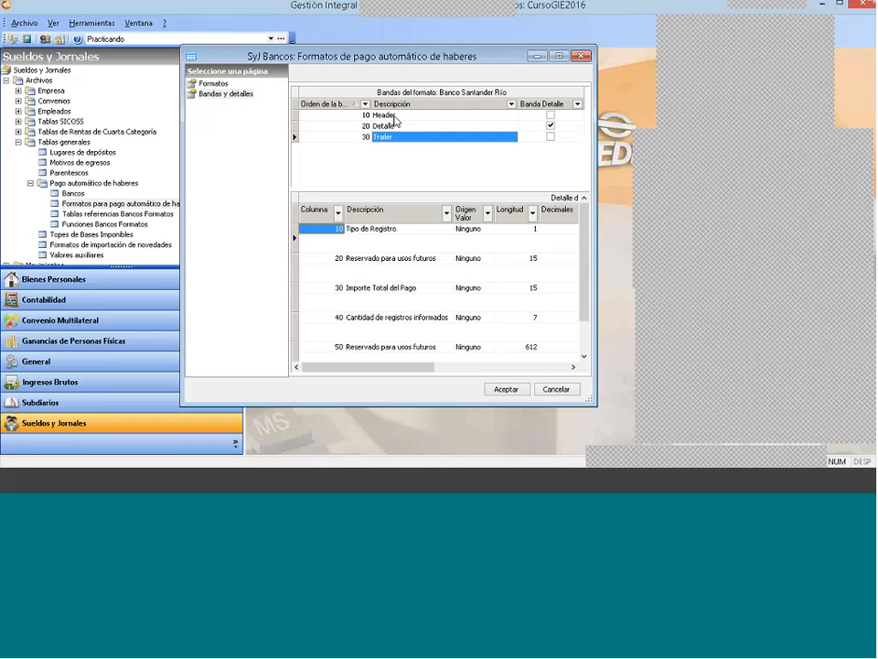
click(393, 116)
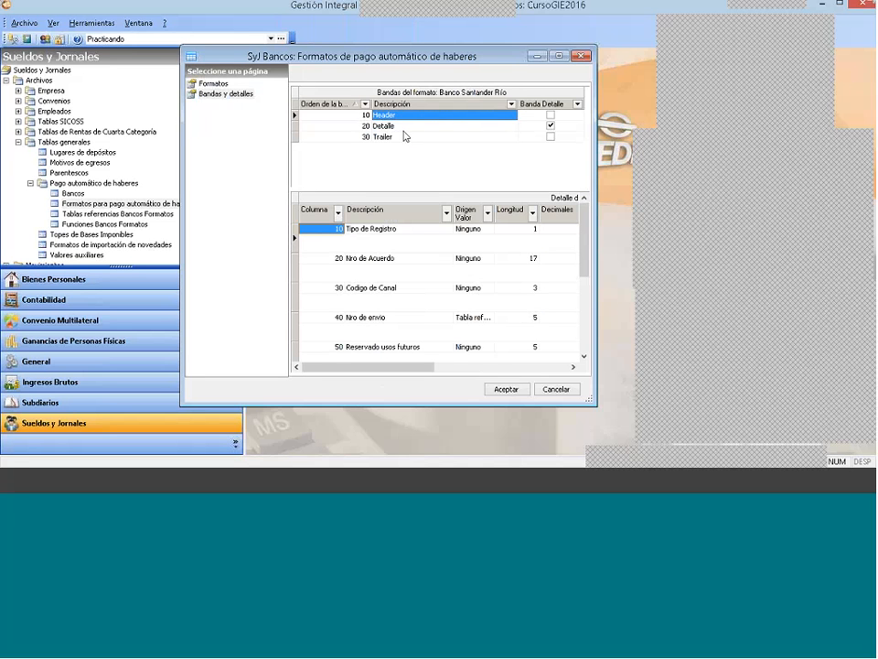
click(395, 125)
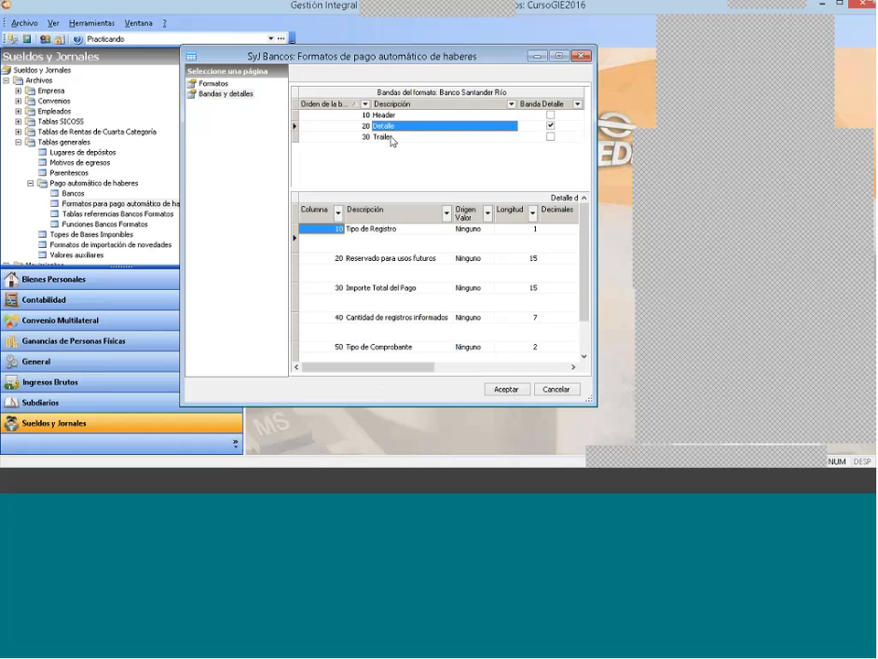
click(391, 137)
click(398, 126)
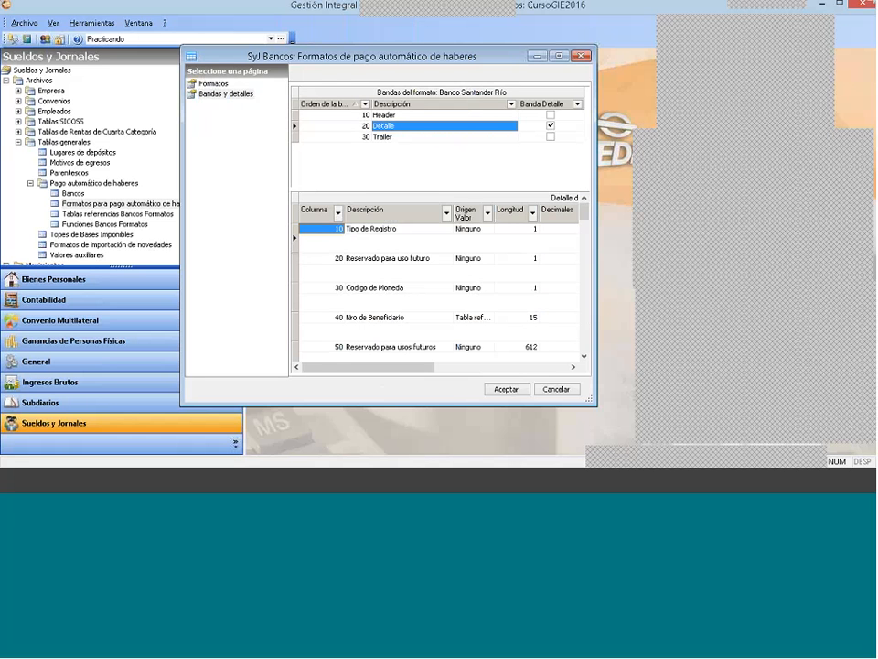
click(218, 84)
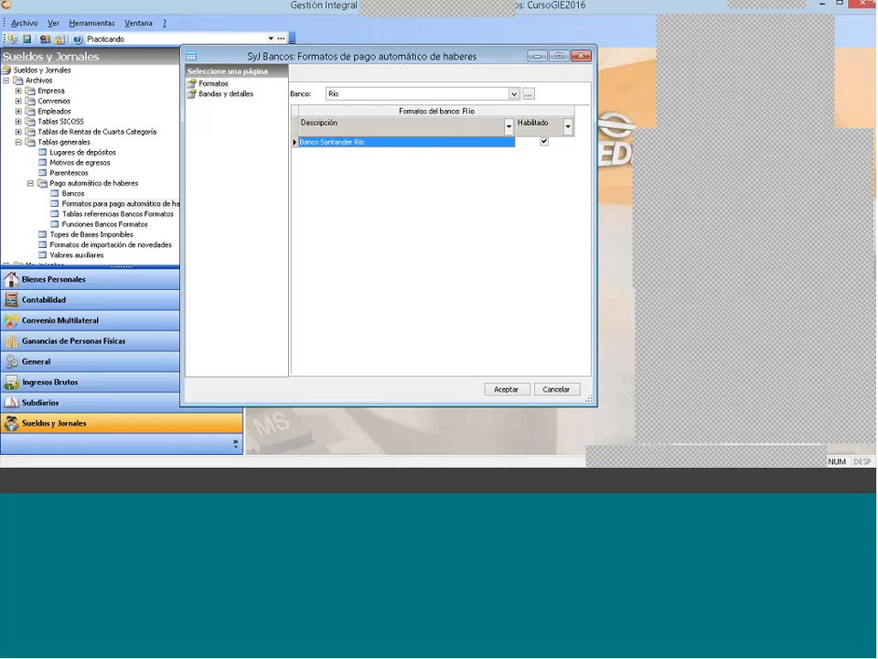
click(388, 94)
click(584, 56)
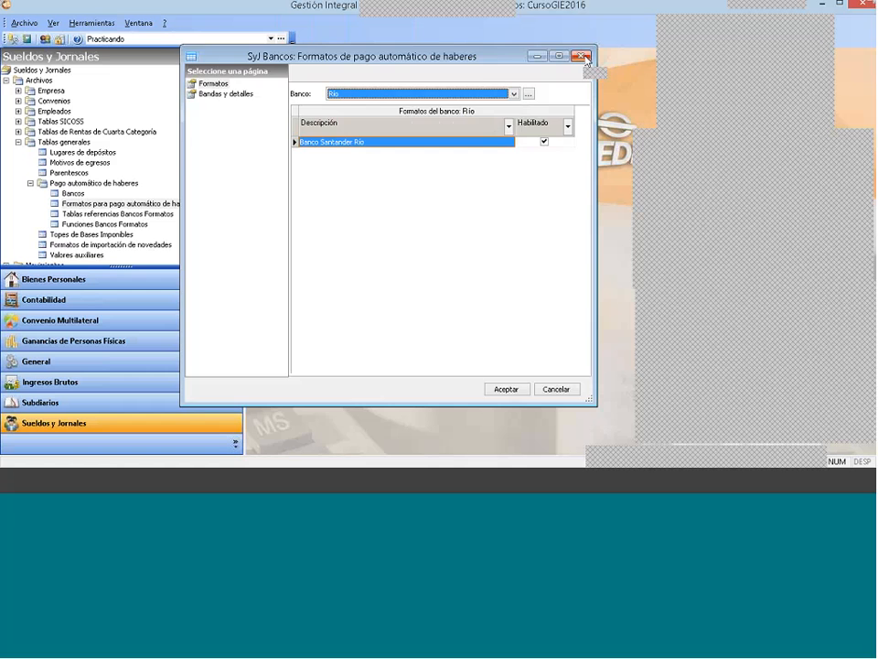
click(583, 57)
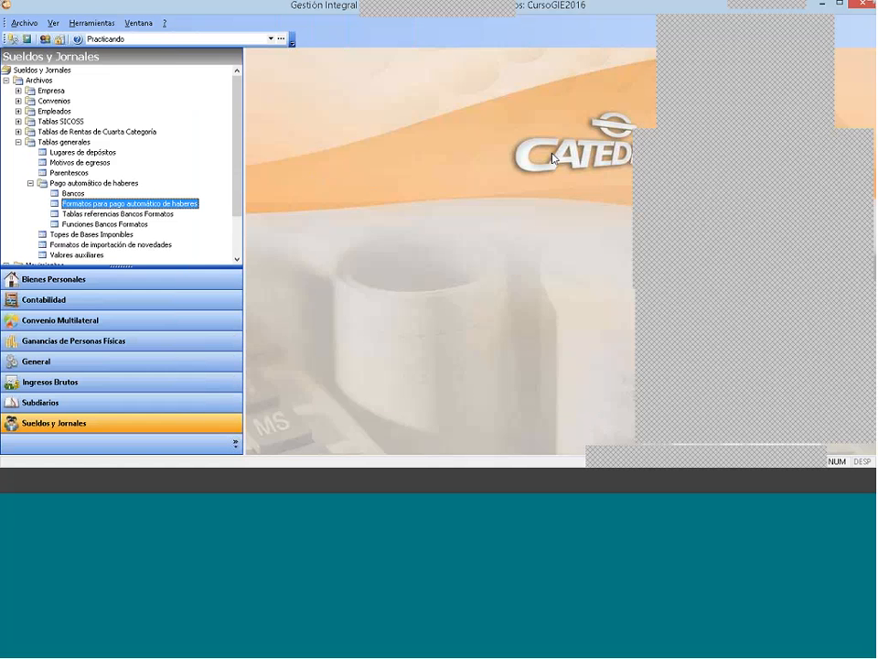
Step: Set Empleado A's payment method to 3 - Depósito en Caja de Ahorro in the employee's employment data
click(17, 111)
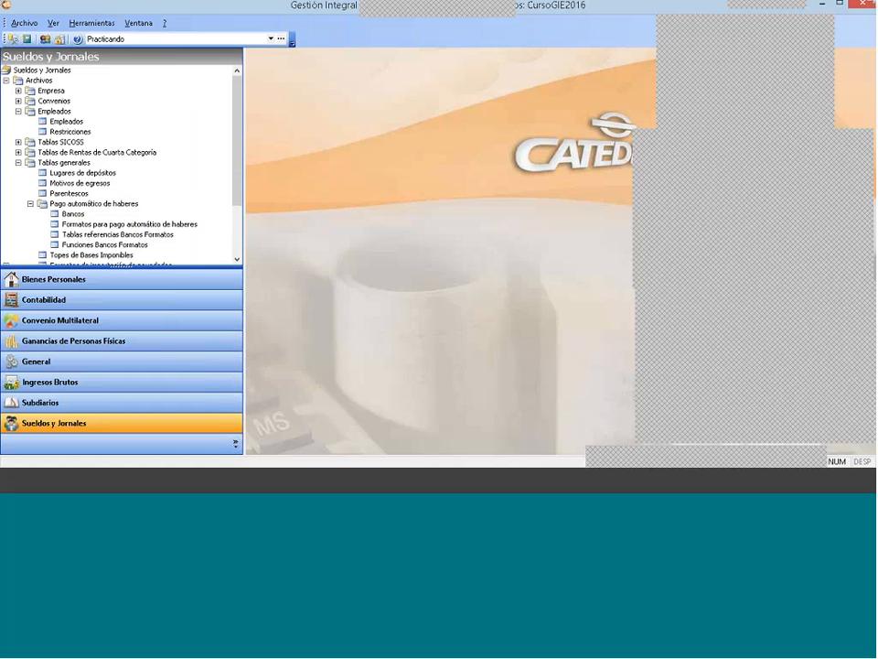
double_click(71, 120)
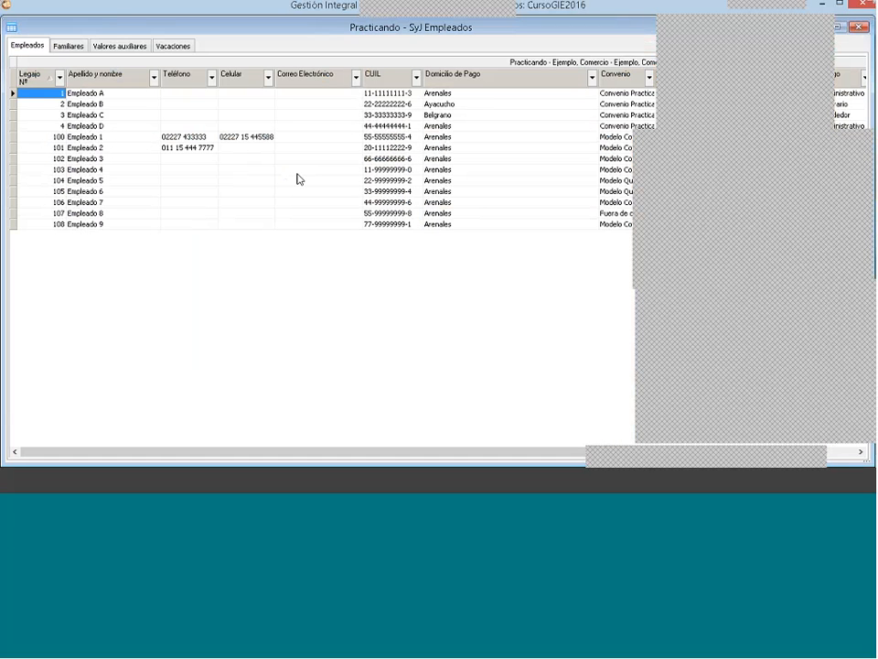
click(181, 94)
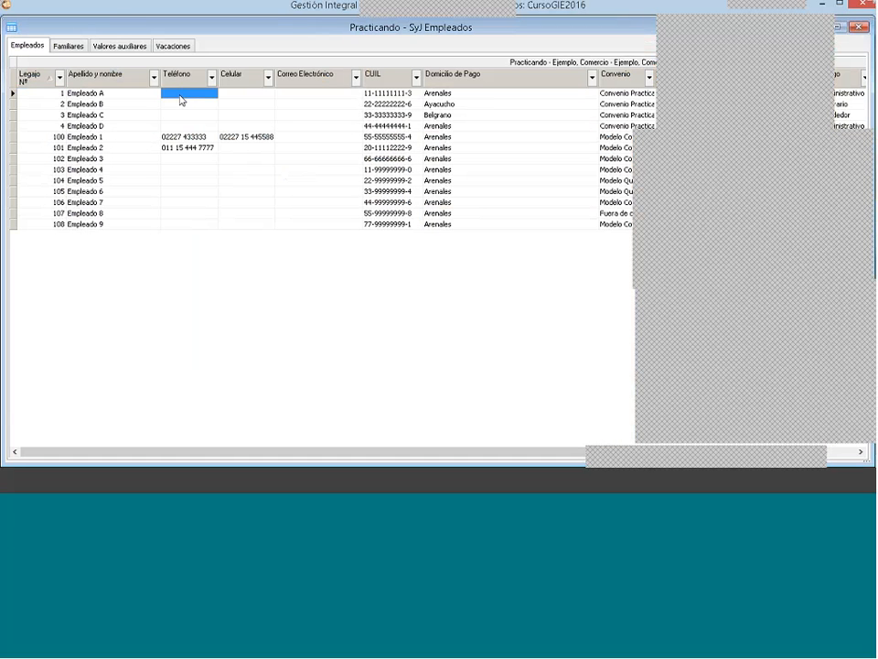
double_click(181, 100)
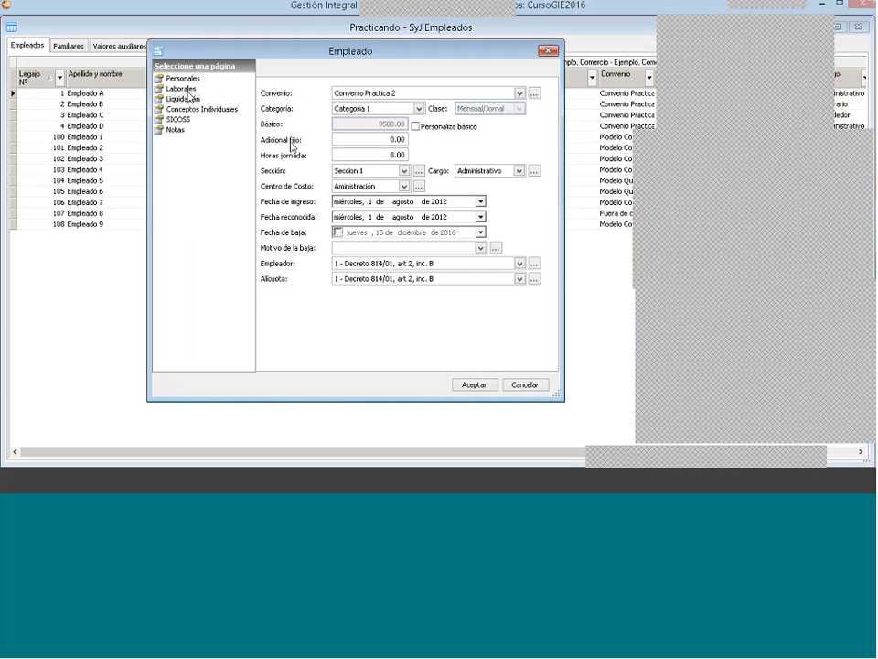
click(188, 89)
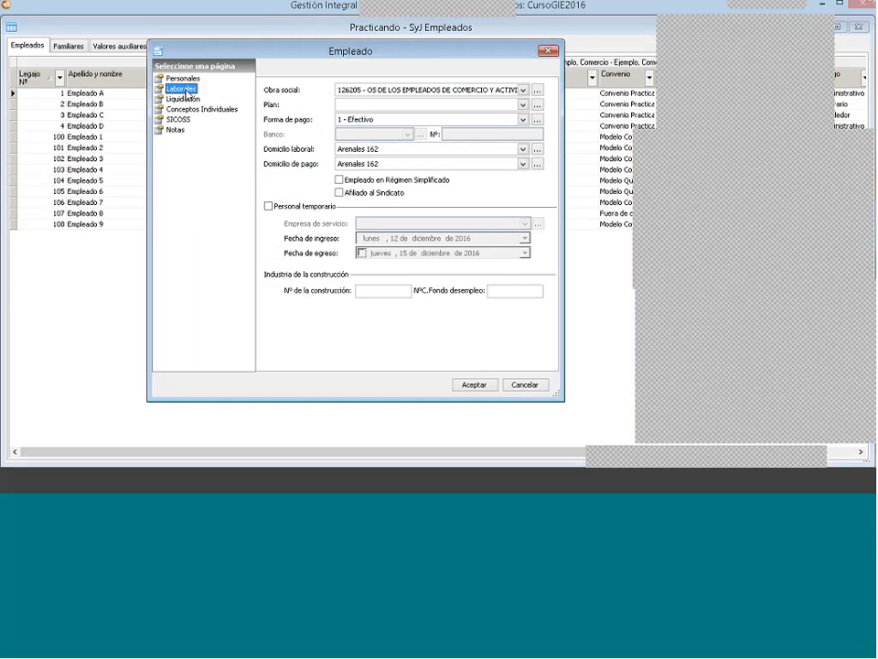
click(385, 122)
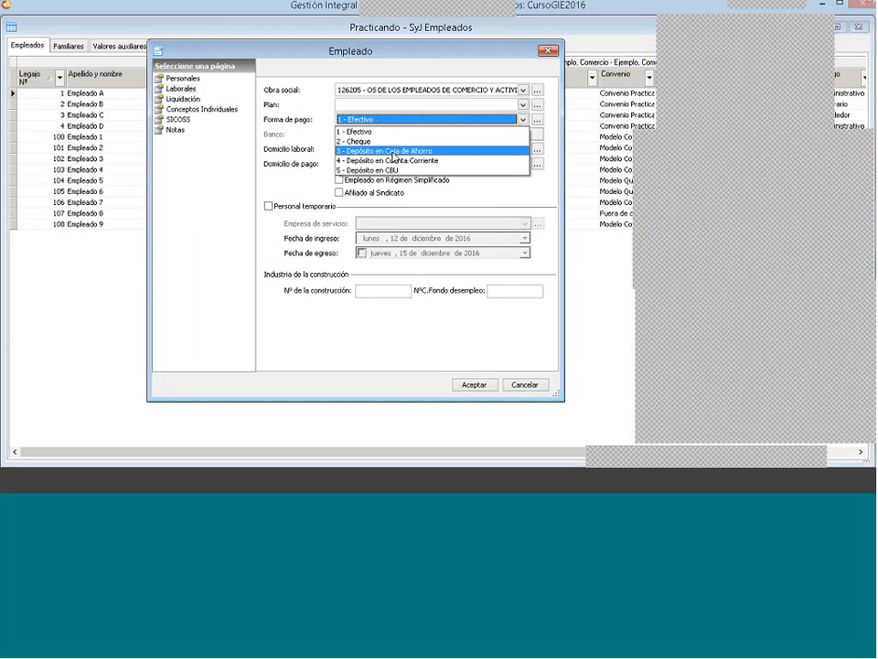
click(393, 151)
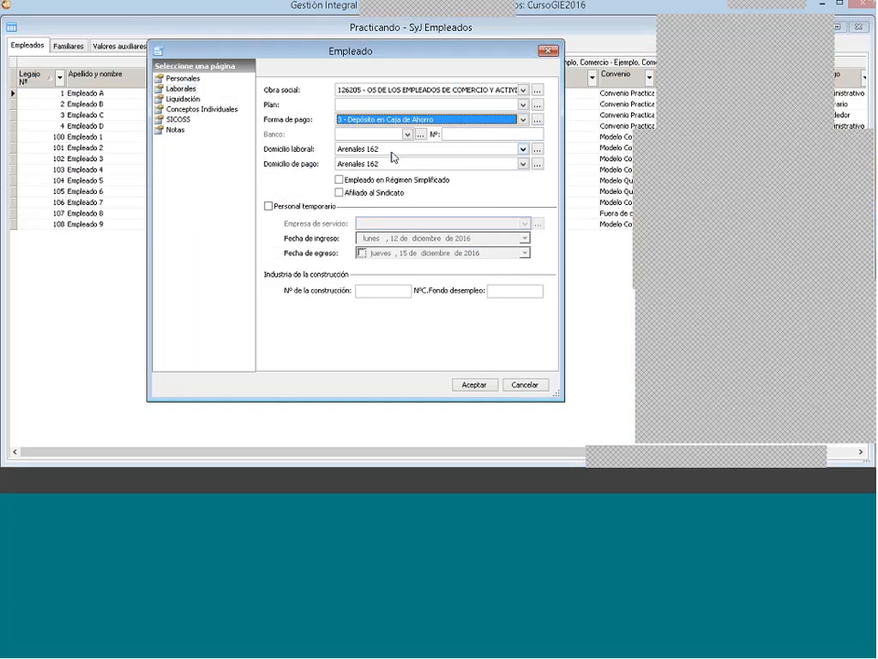
Step: Assign the Río bank and enter the savings account number for Empleado A, save the record and close the employees window
click(385, 136)
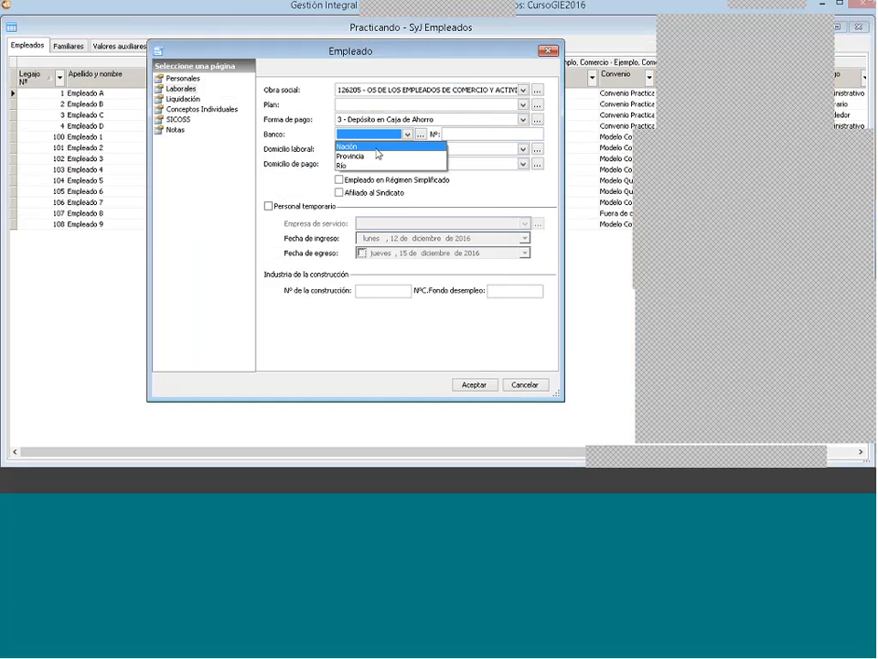
click(371, 166)
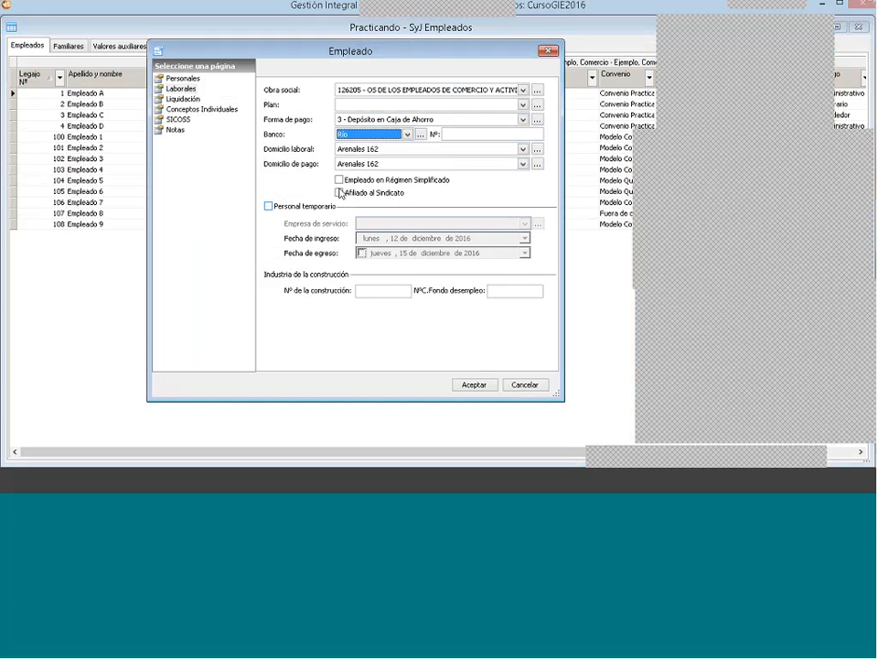
click(456, 135)
text(123)
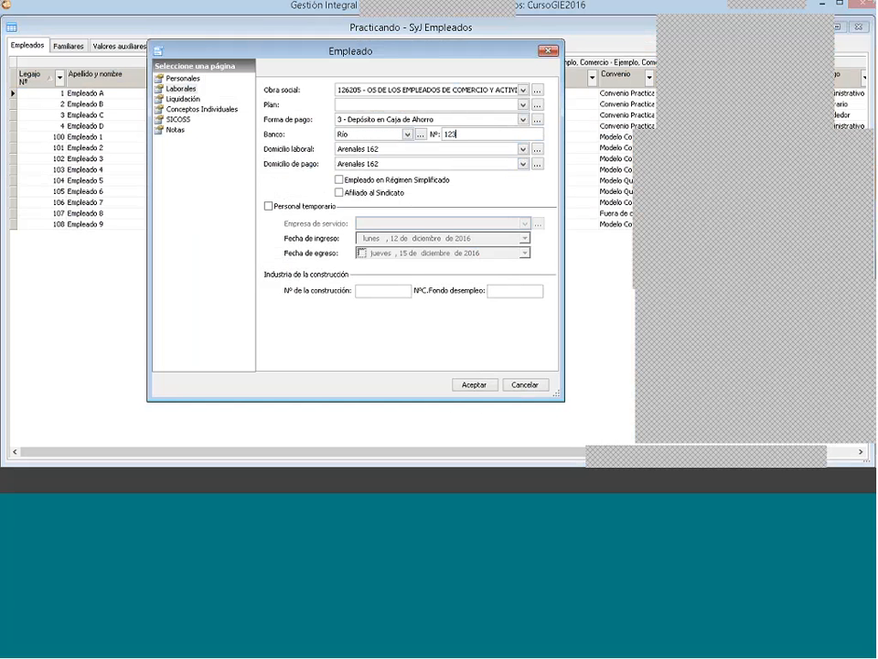
text(456789)
click(479, 384)
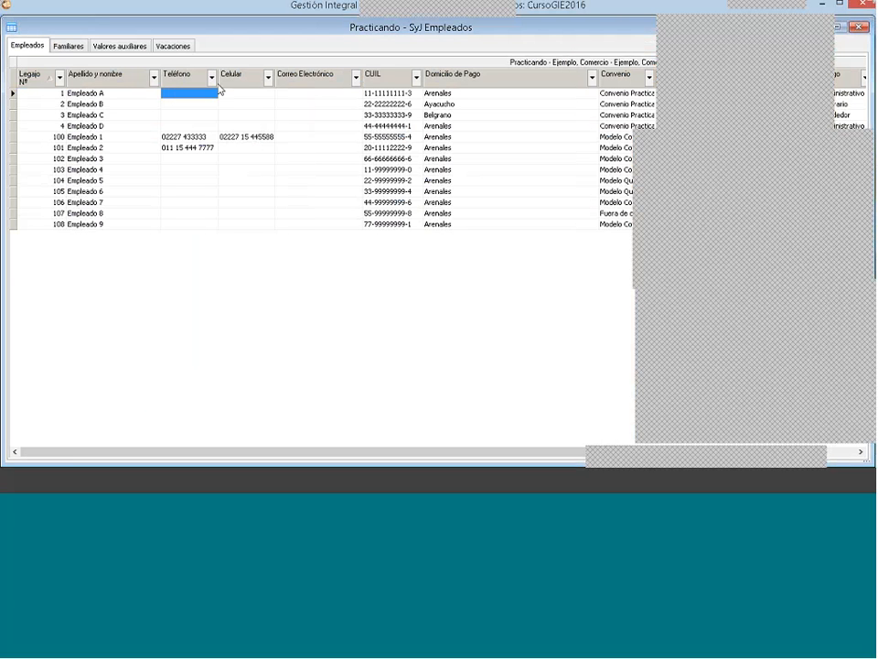
click(857, 27)
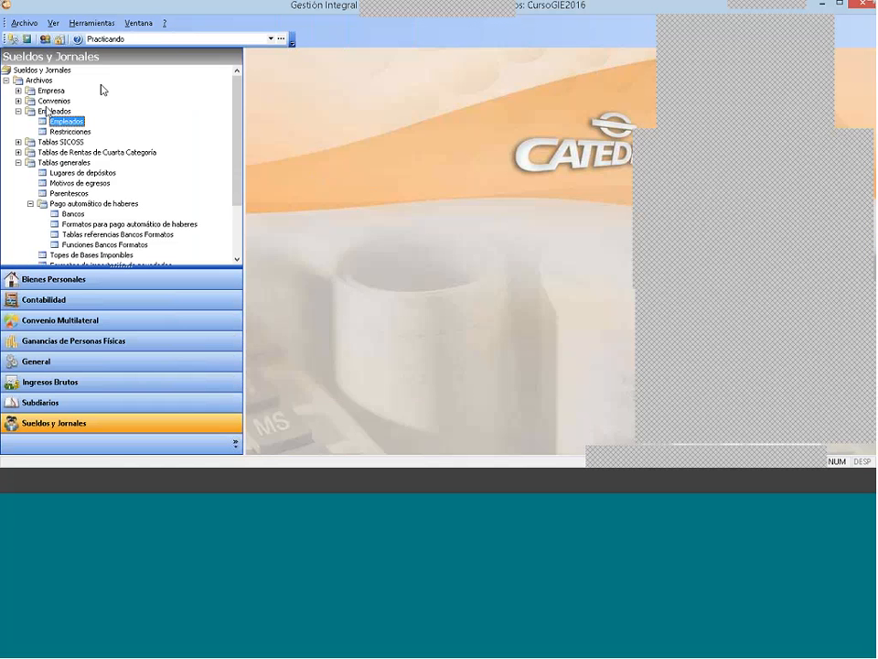
Step: Reopen Empleado A's employment data to check the payment method, bank and account number, and close it without changes
click(41, 84)
click(55, 112)
click(62, 121)
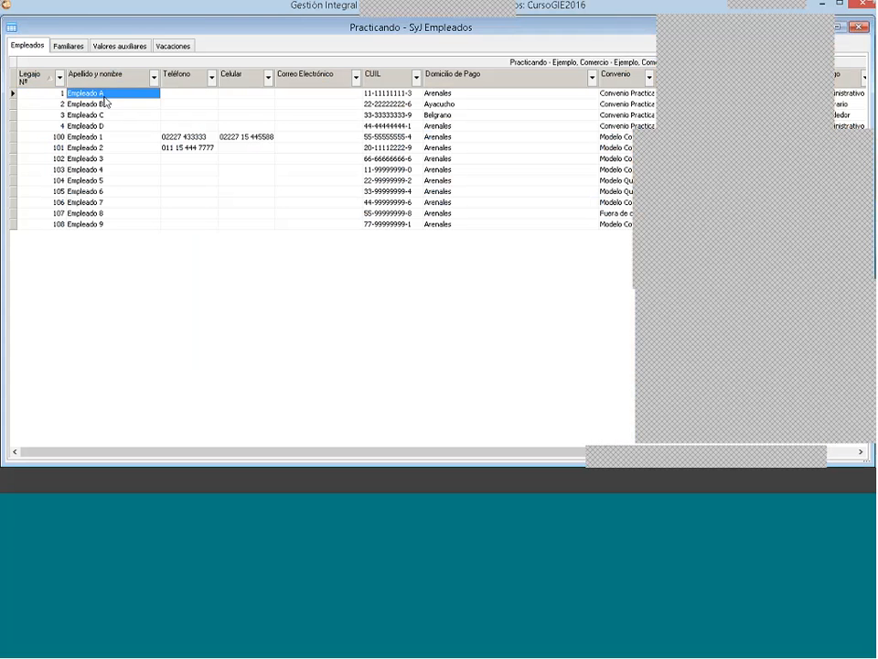
right_click(106, 97)
click(124, 120)
click(181, 89)
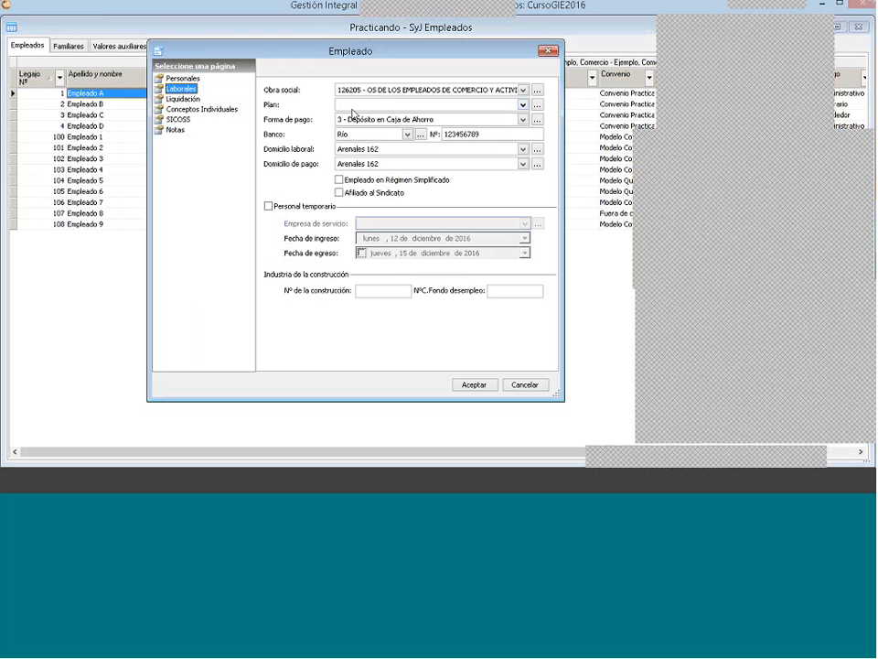
click(548, 52)
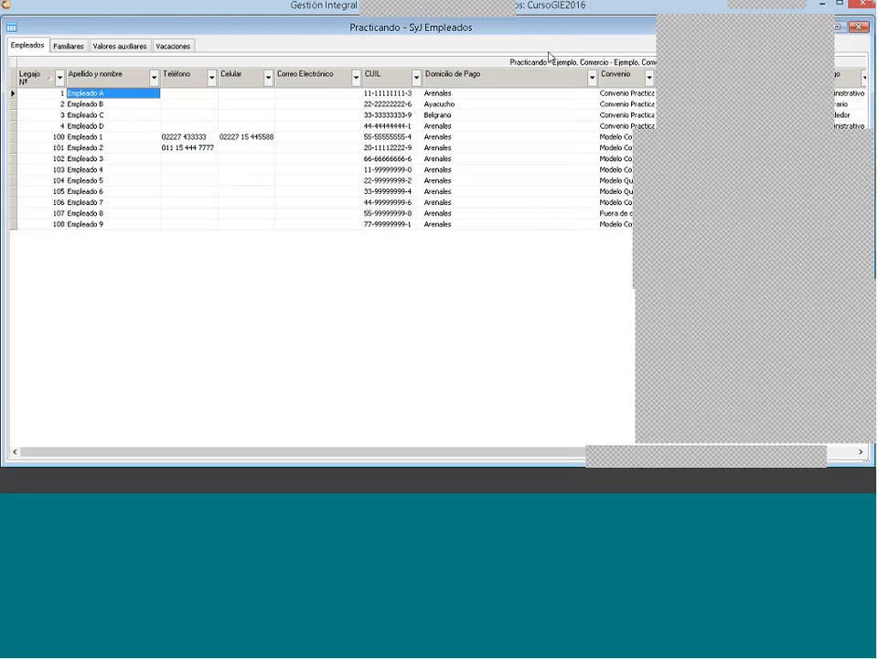
click(860, 28)
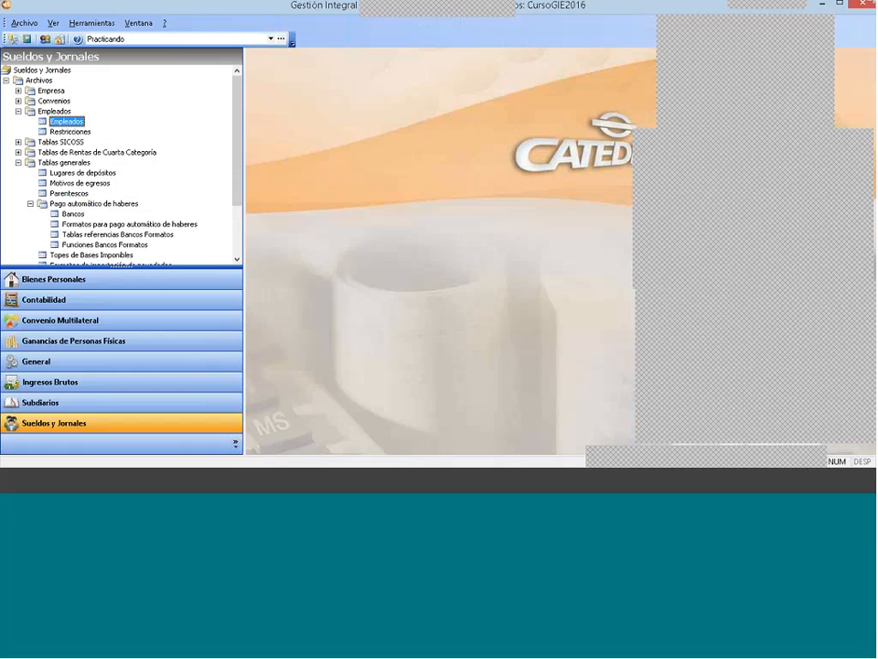
Step: View the list of registered banks from the automatic salary payment formats window and close the list
click(17, 111)
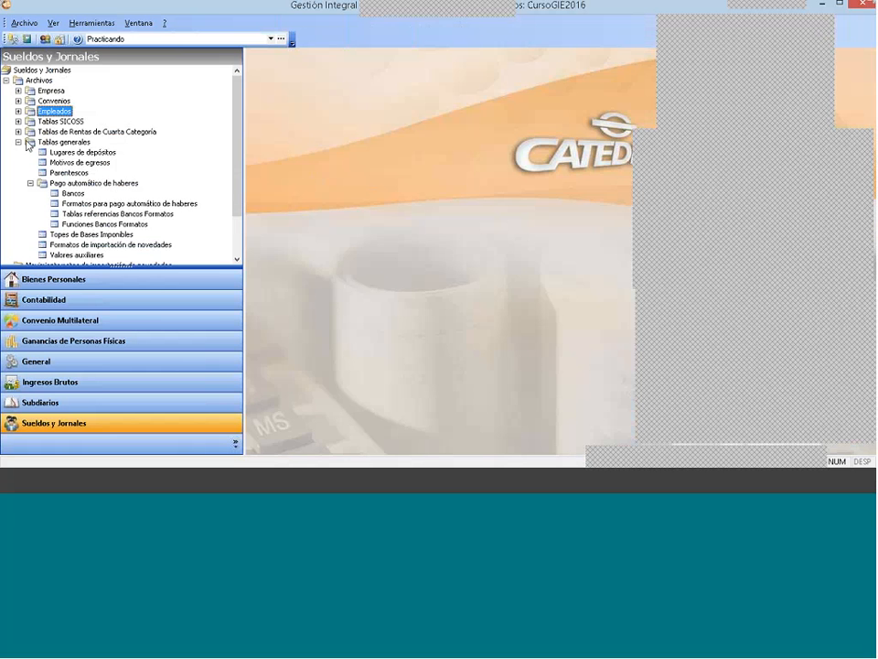
click(28, 144)
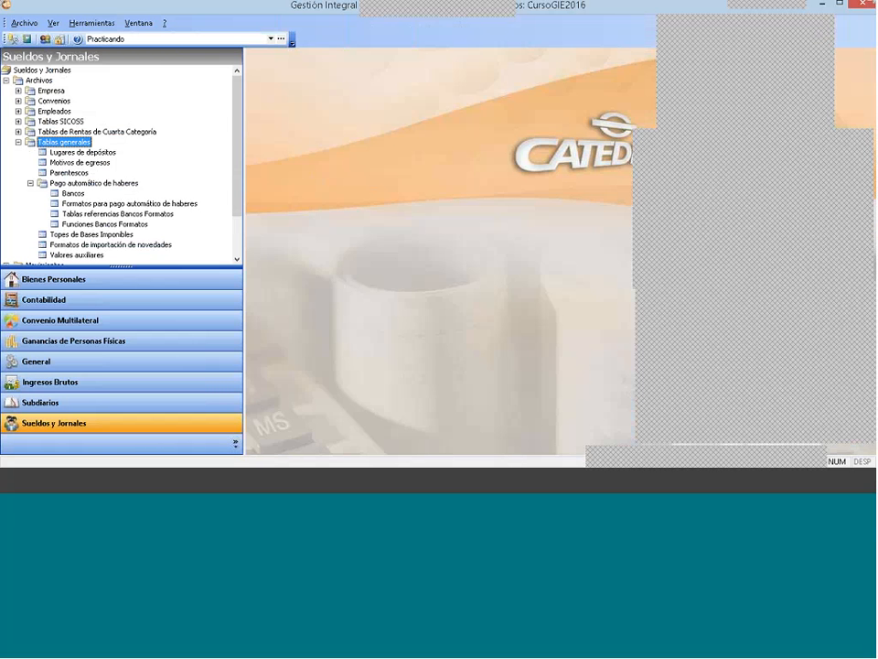
click(93, 184)
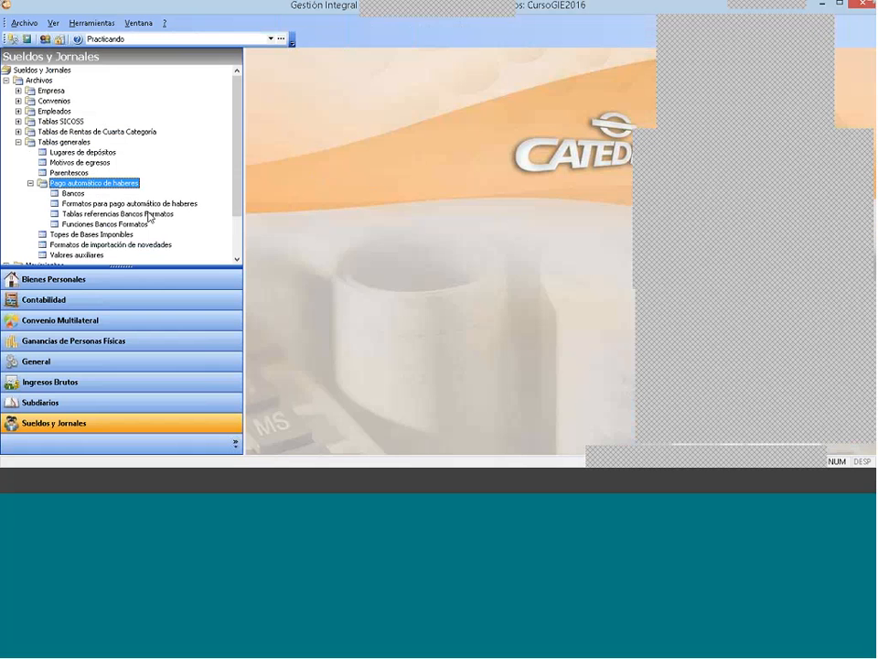
double_click(122, 204)
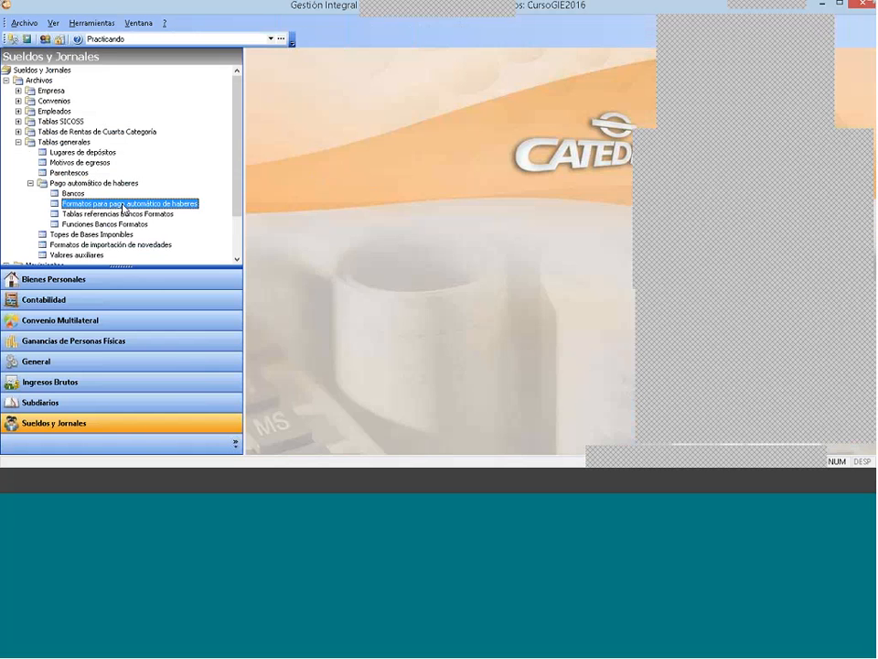
click(400, 94)
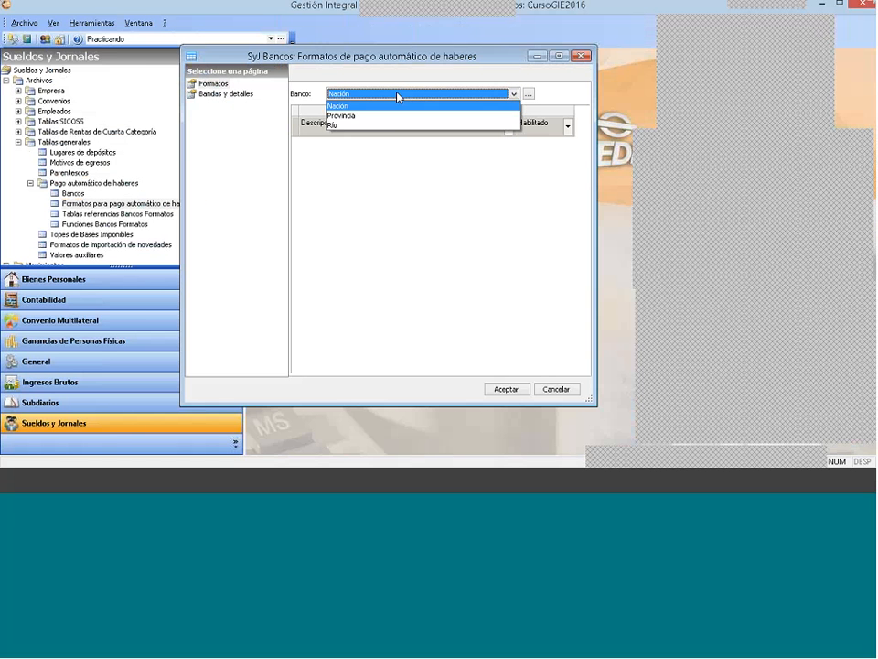
click(454, 104)
click(529, 94)
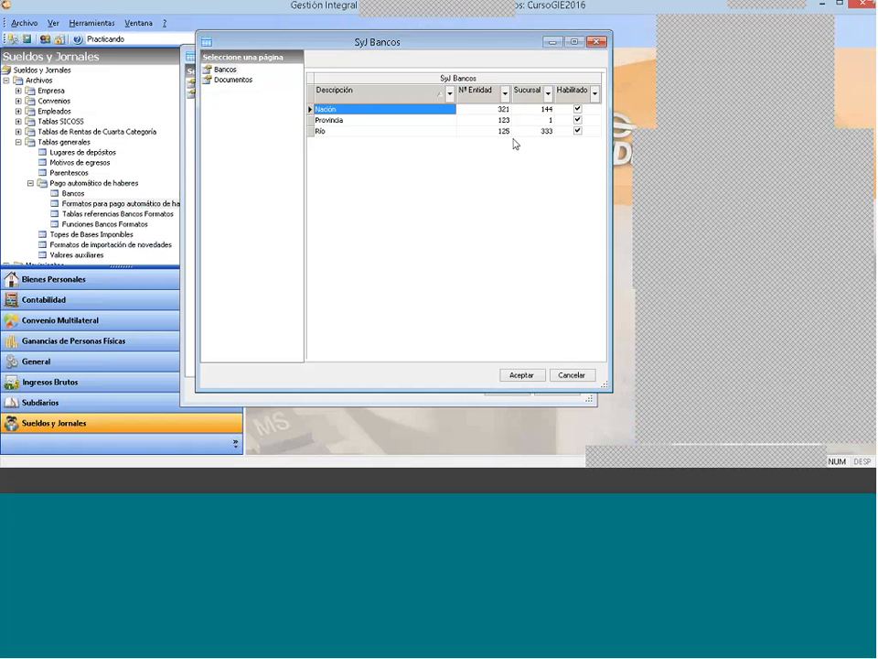
click(598, 42)
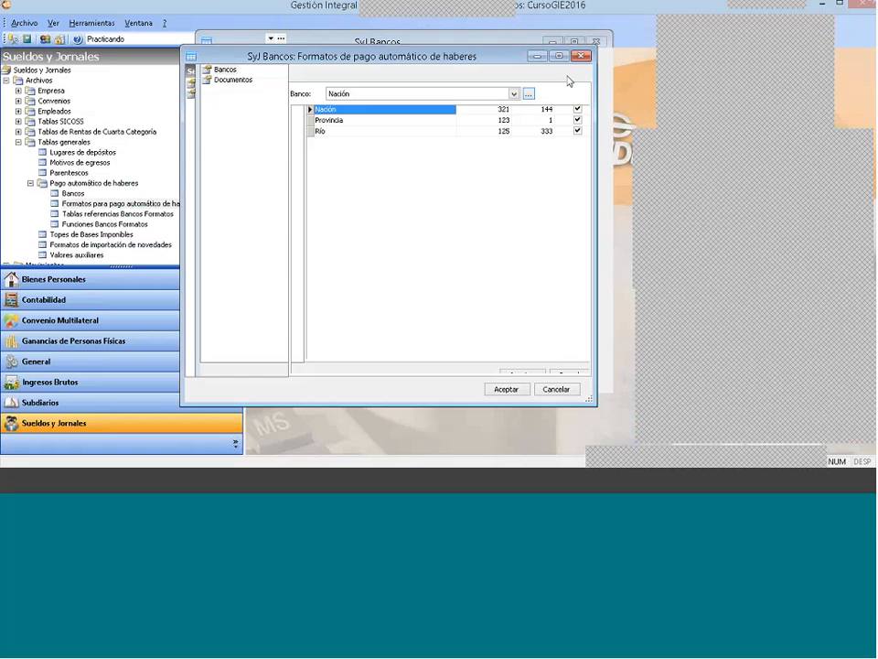
Step: Review the formats offered by the repository for the Río bank and close the windows without importing any
click(389, 93)
click(367, 123)
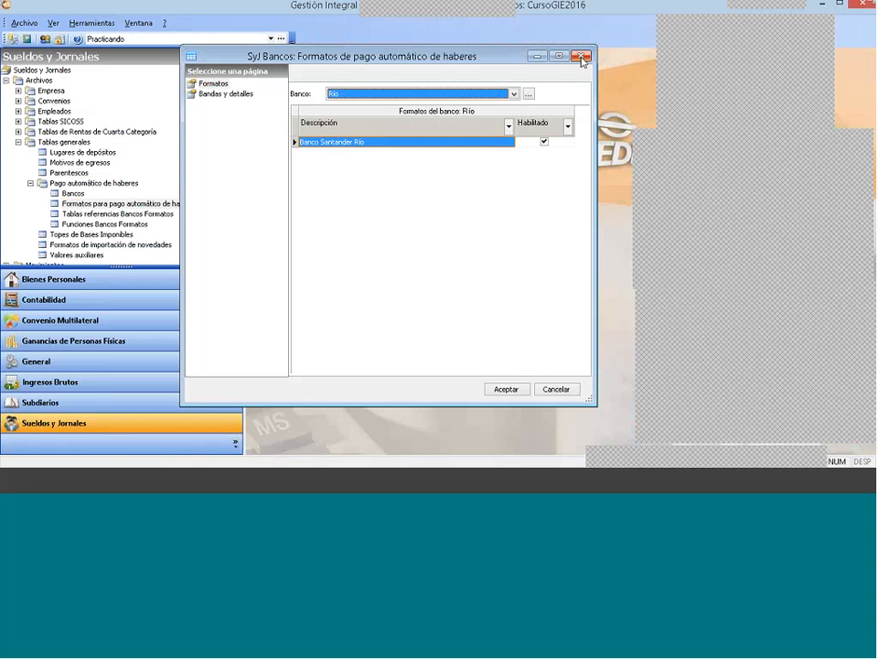
right_click(344, 190)
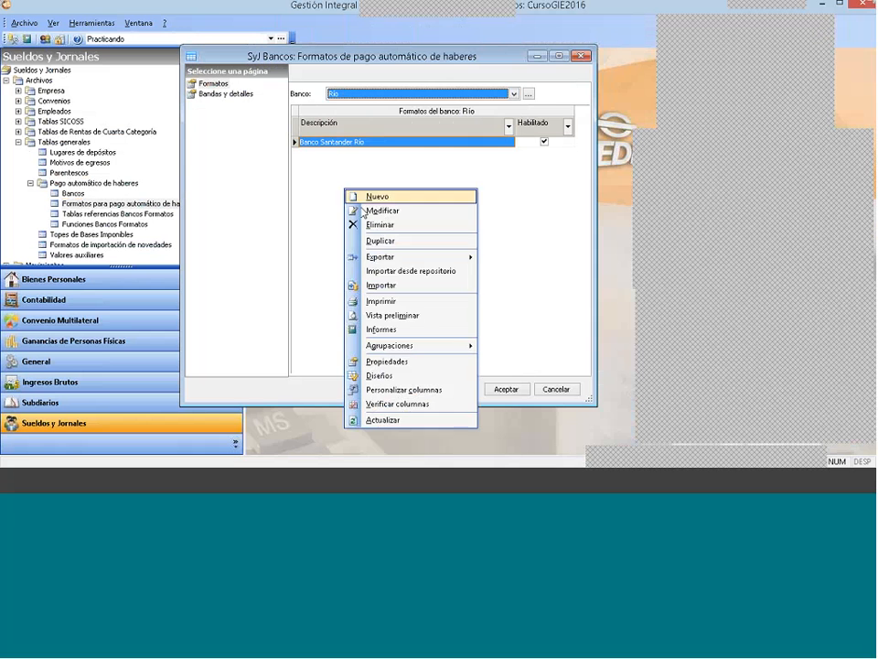
click(382, 272)
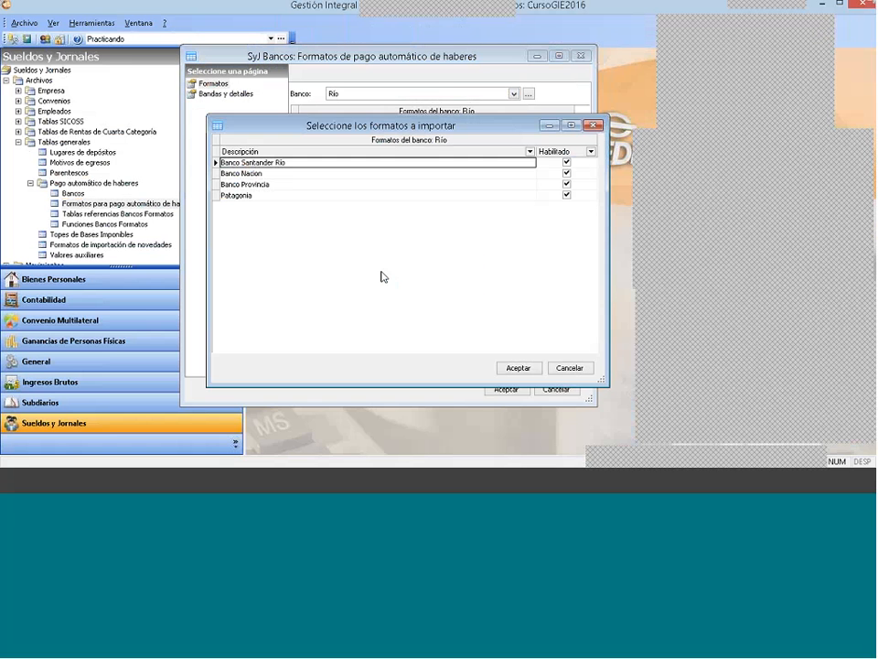
click(279, 173)
click(276, 196)
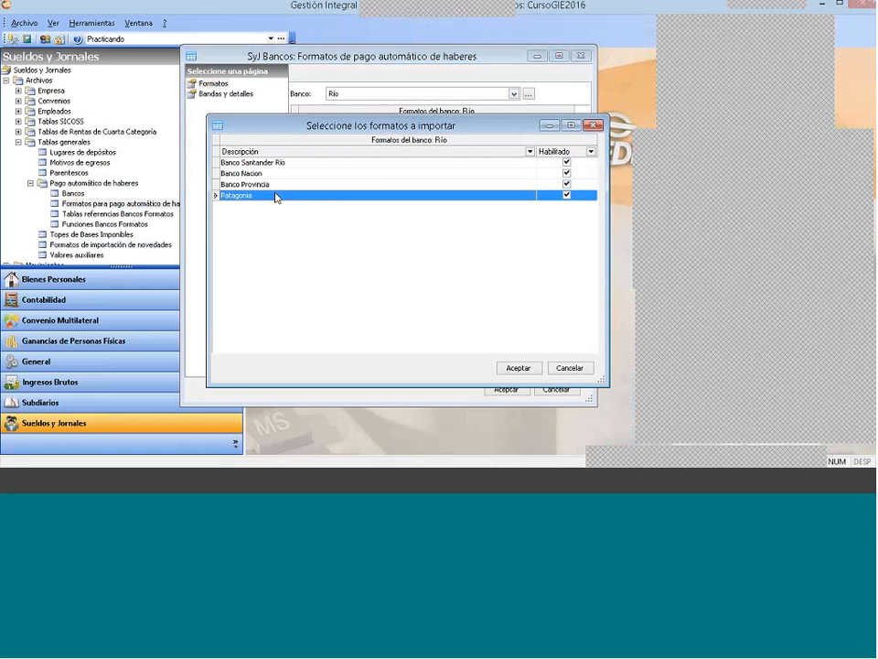
click(282, 165)
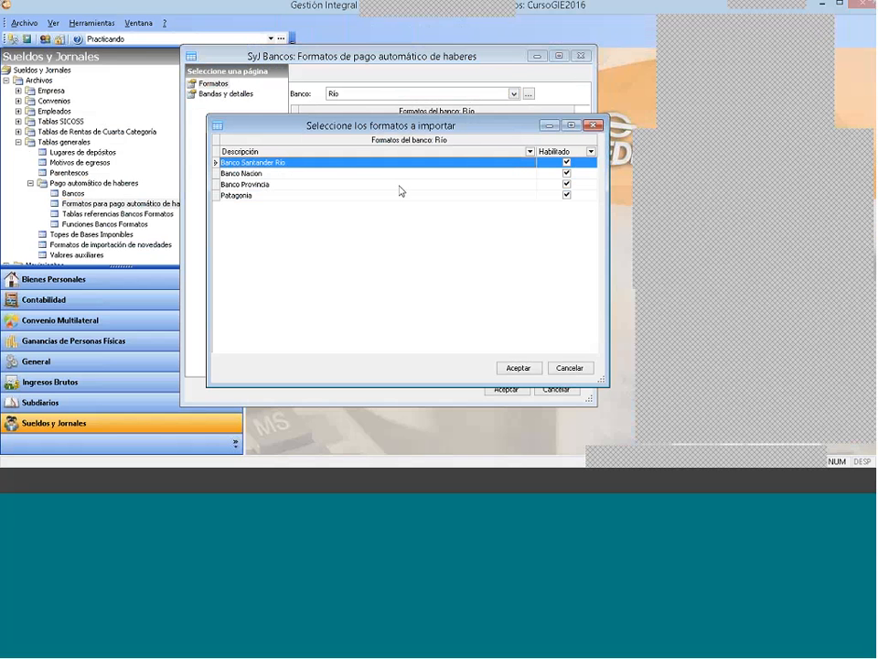
click(594, 126)
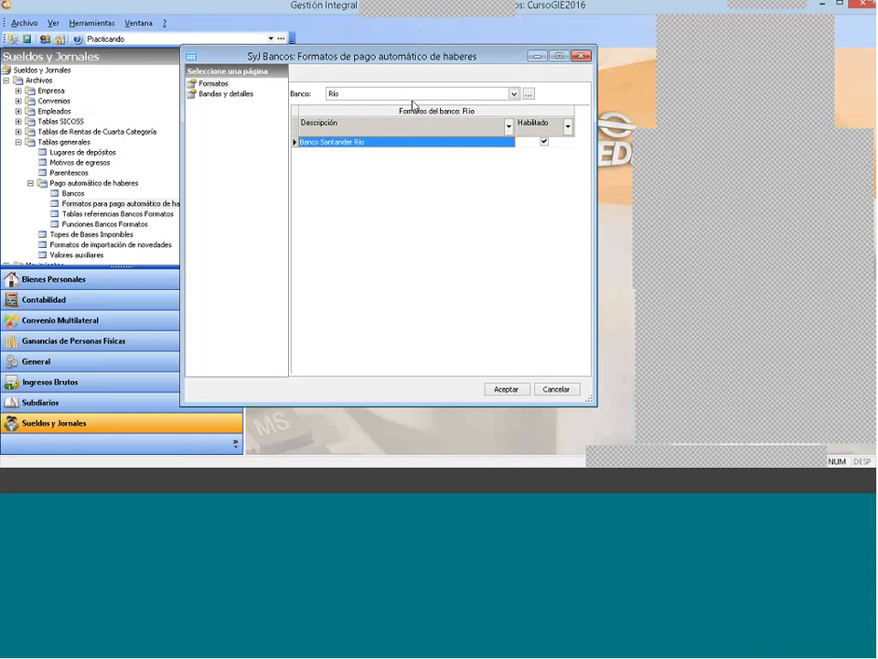
click(581, 57)
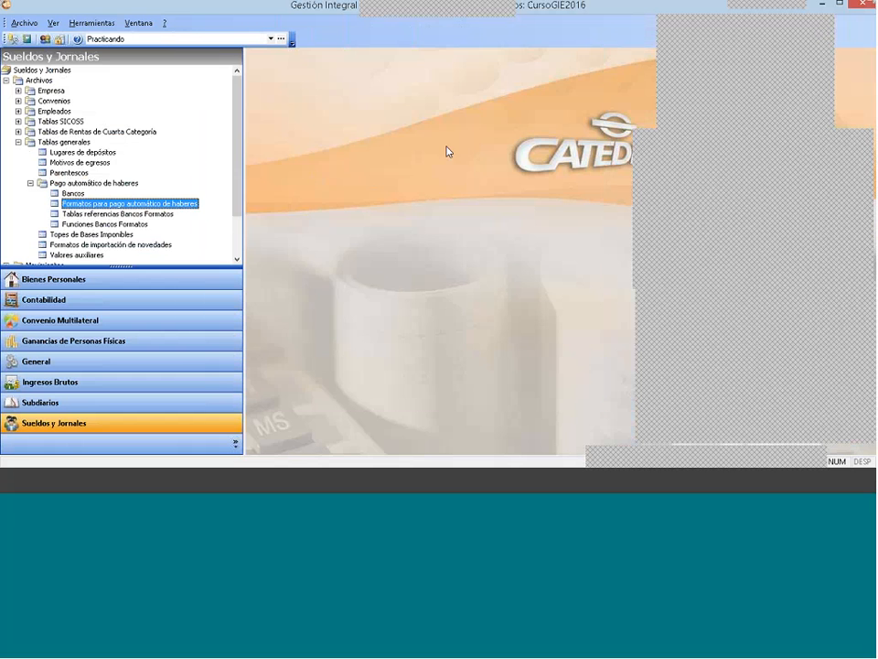
Step: View the period closings and the period choice for a new closing, and leave without closing any period
click(17, 142)
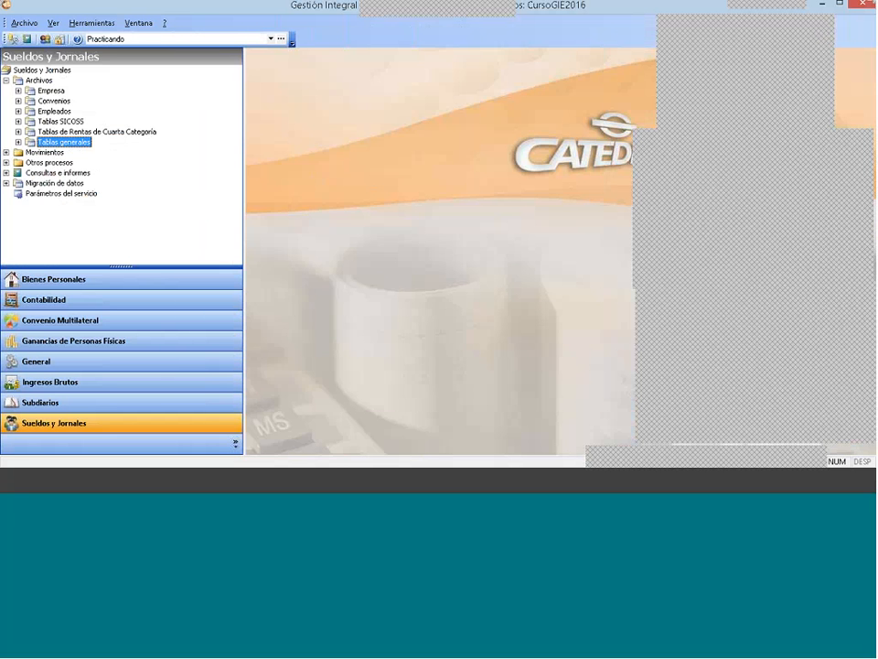
click(5, 81)
click(5, 101)
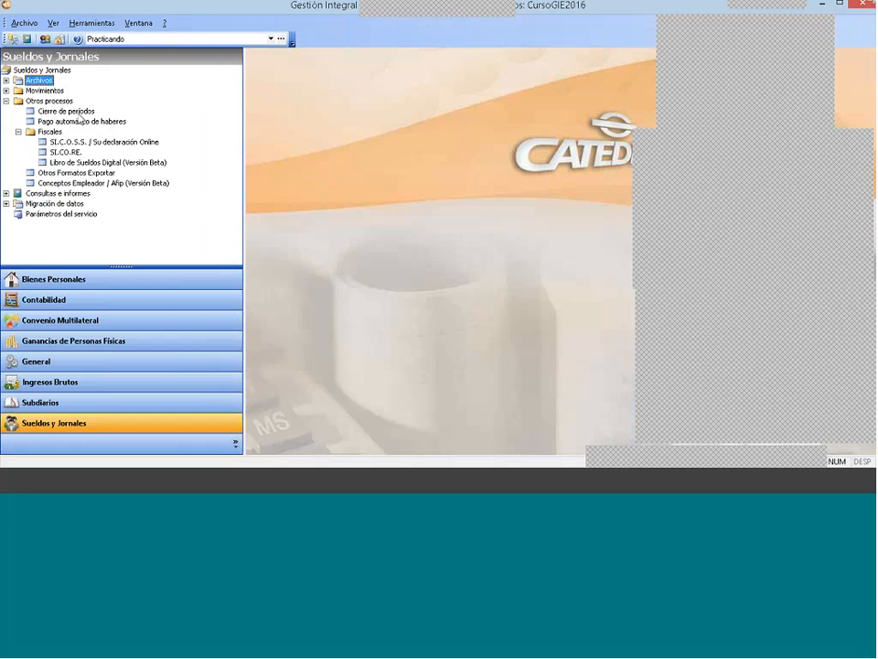
click(78, 112)
double_click(78, 115)
right_click(345, 271)
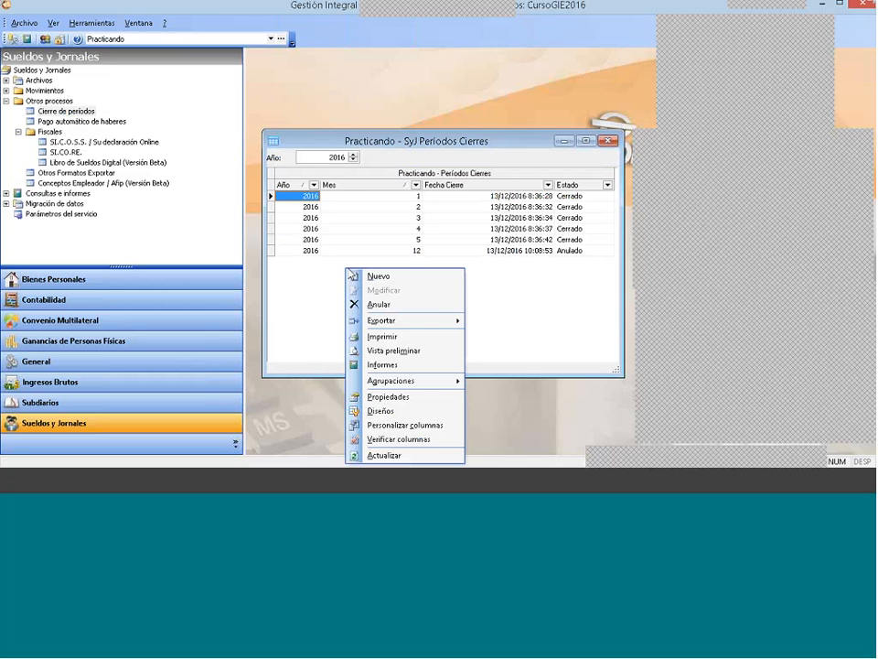
click(366, 276)
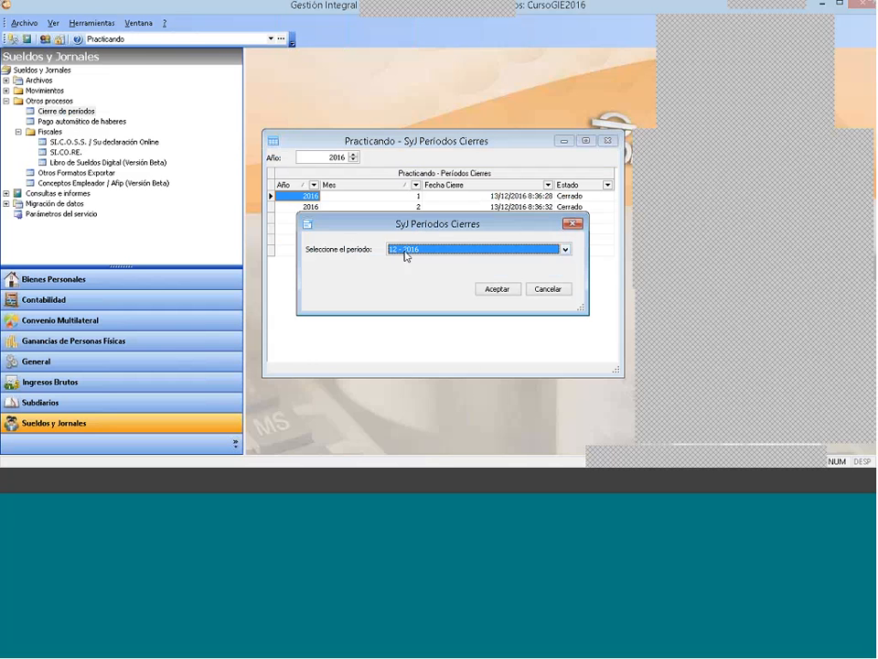
click(405, 253)
click(427, 252)
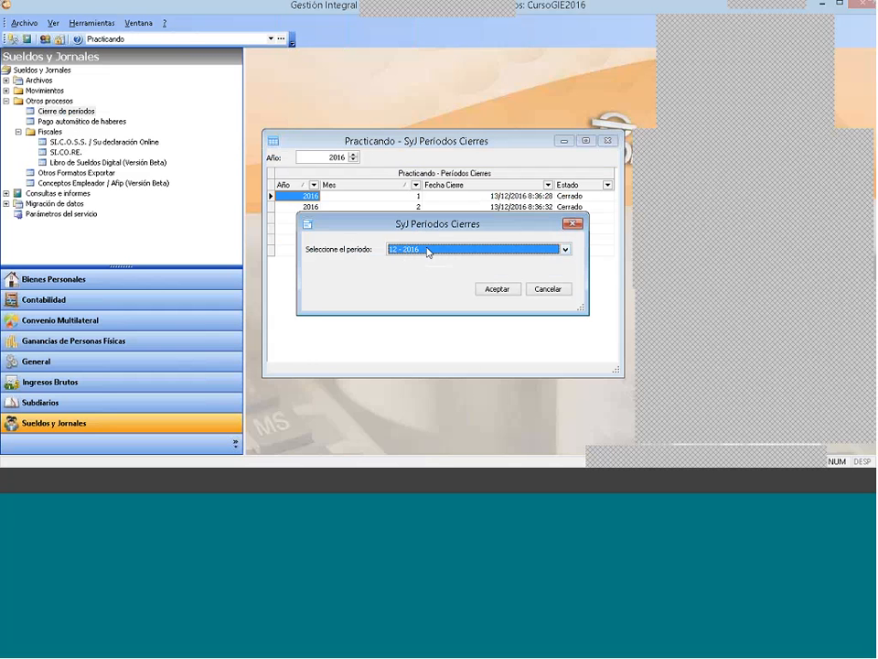
click(572, 223)
click(607, 141)
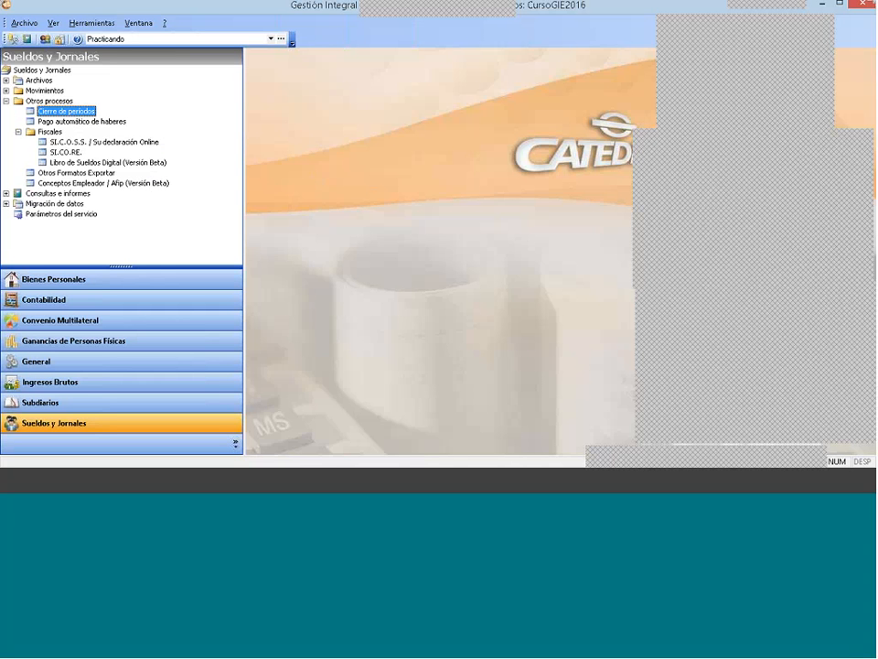
Step: Open the file generation for automatic salary payment and choose Río as the bank
click(48, 101)
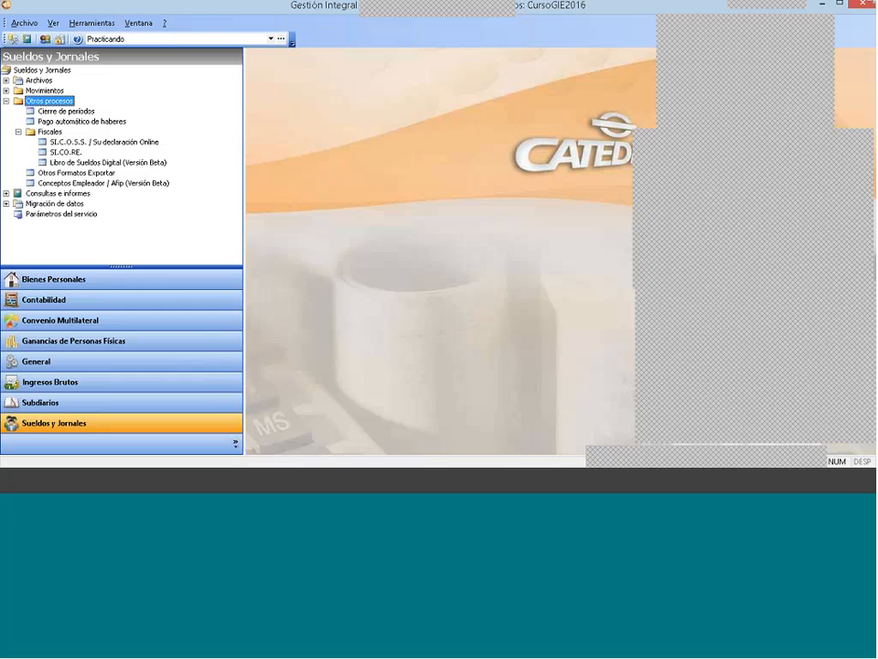
click(97, 125)
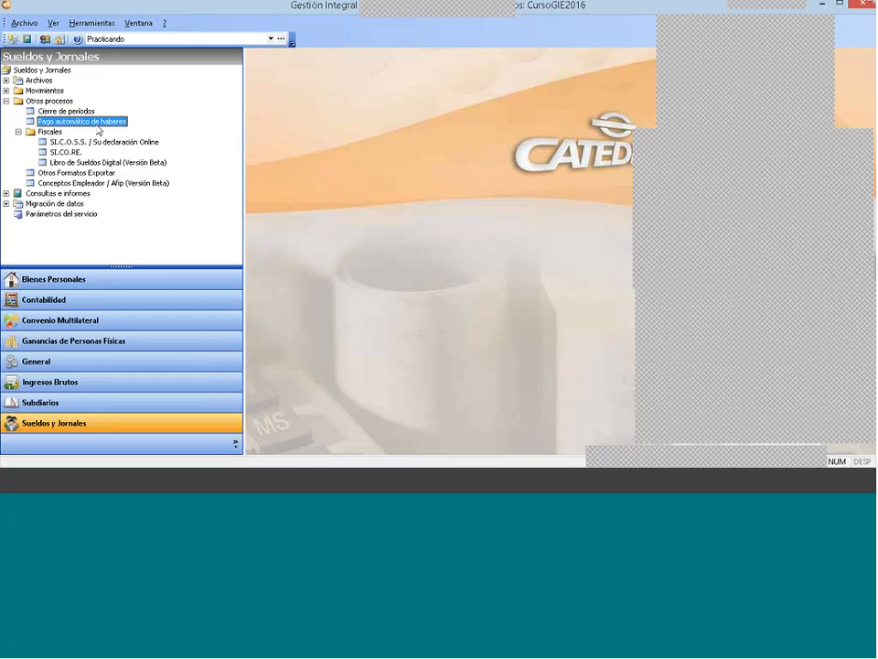
double_click(97, 124)
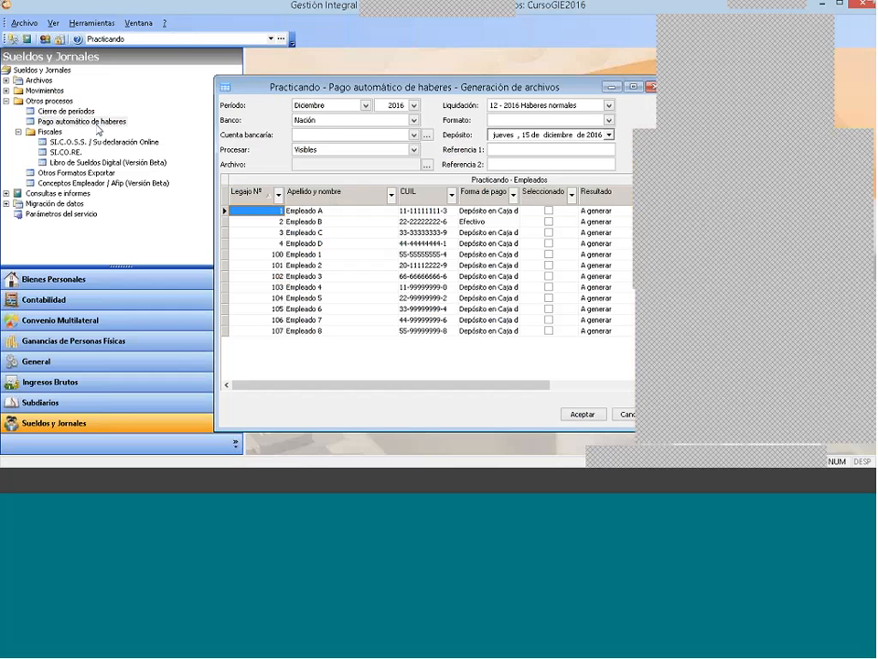
drag(484, 87, 403, 82)
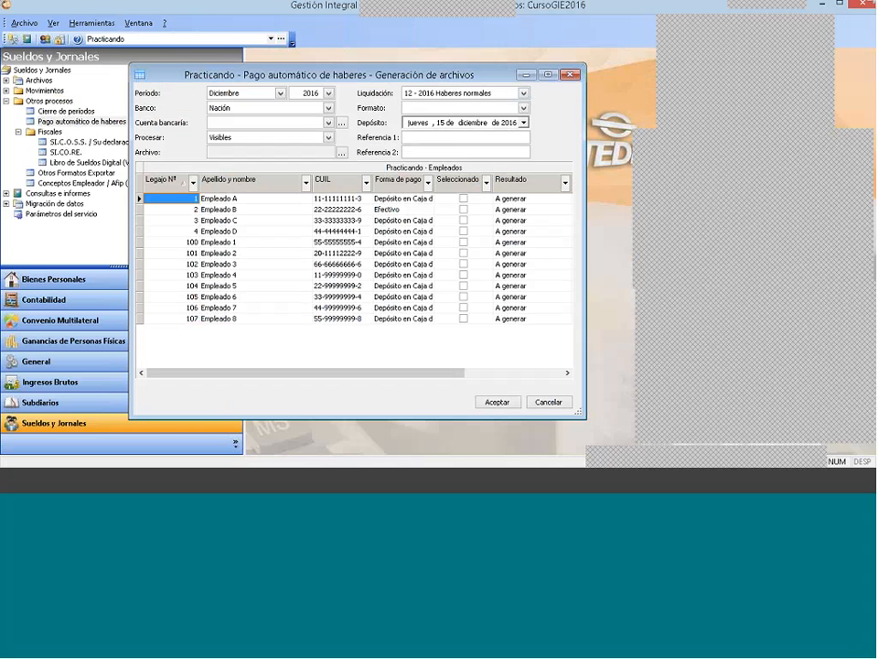
drag(408, 76, 447, 78)
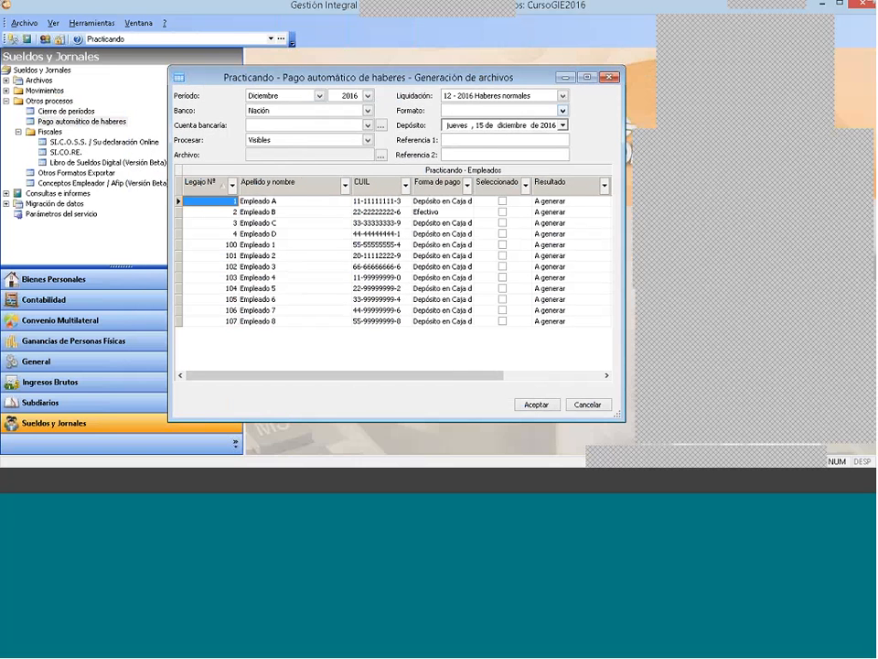
click(309, 110)
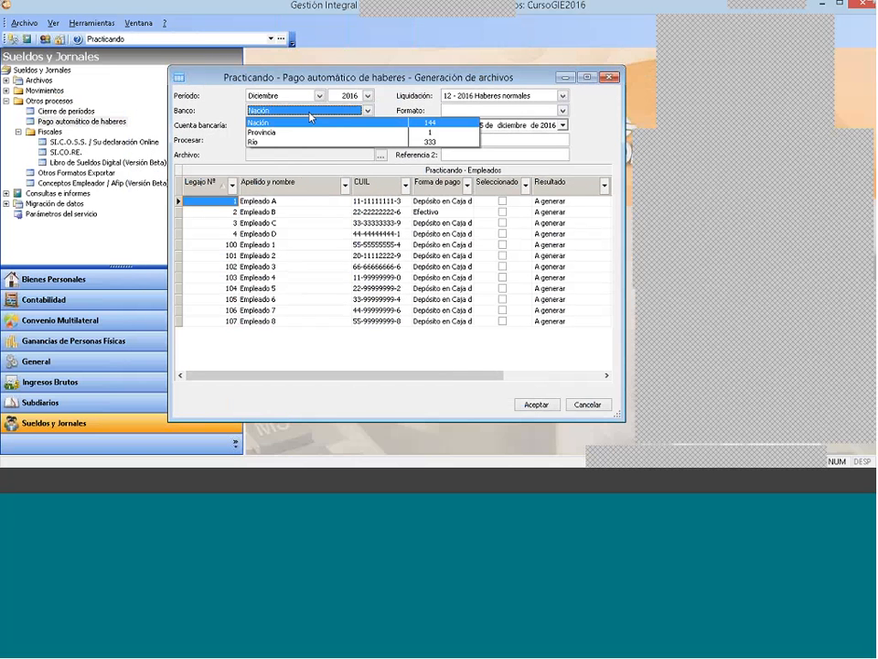
click(274, 142)
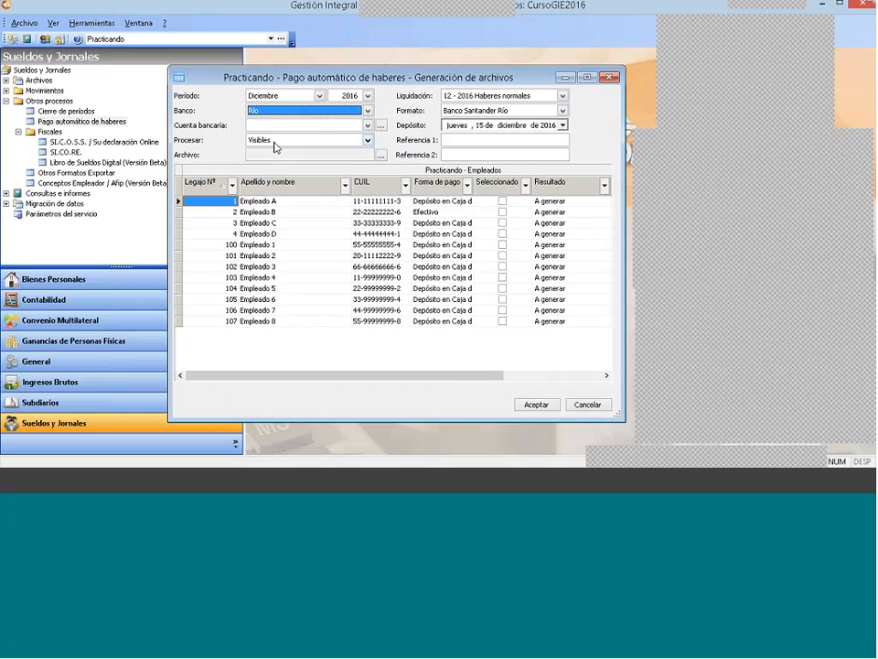
Step: Start a new company bank account for Río, entering its account number, check digit 2 and account type Cuenta Corriente
click(363, 124)
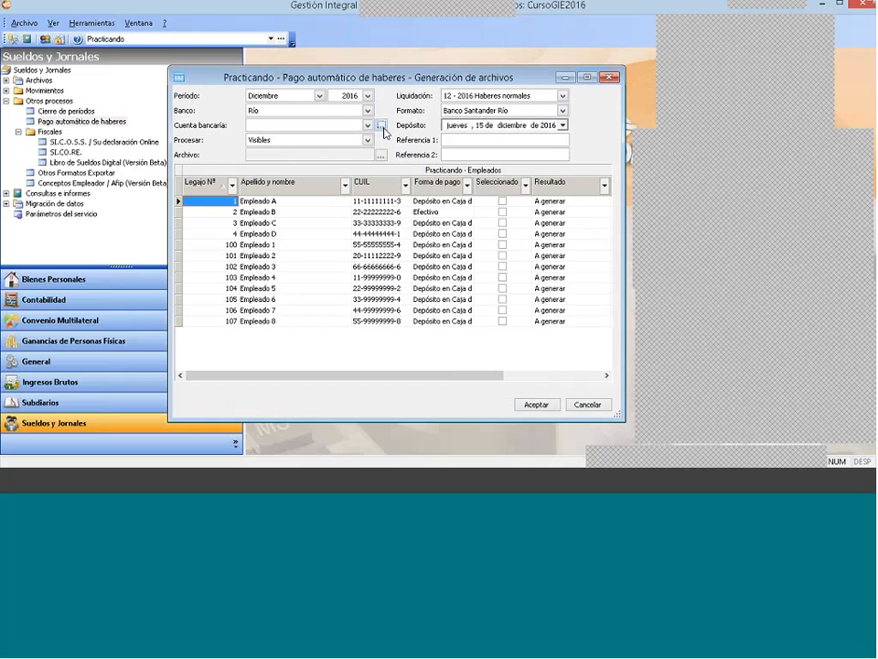
click(381, 126)
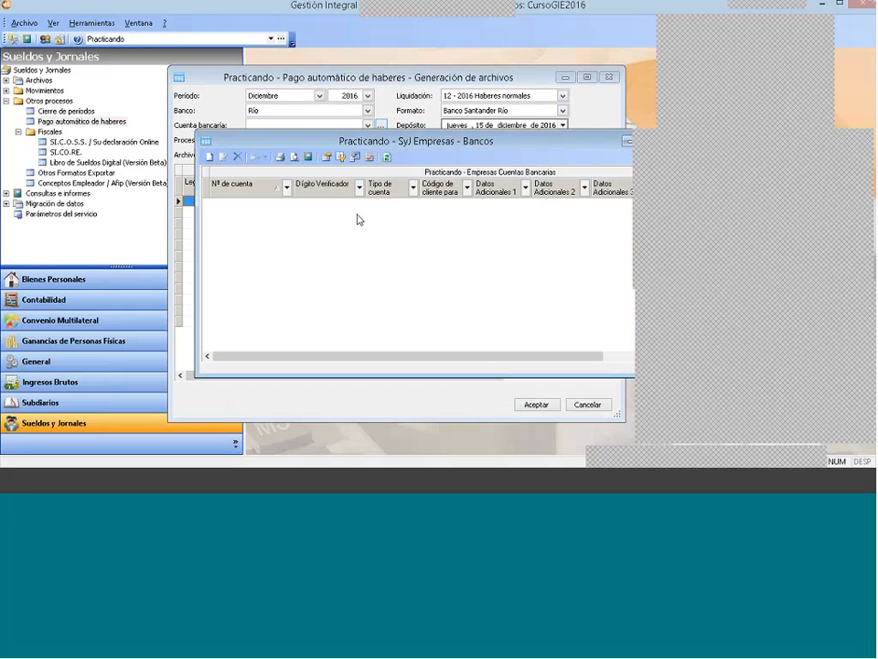
right_click(357, 219)
click(380, 223)
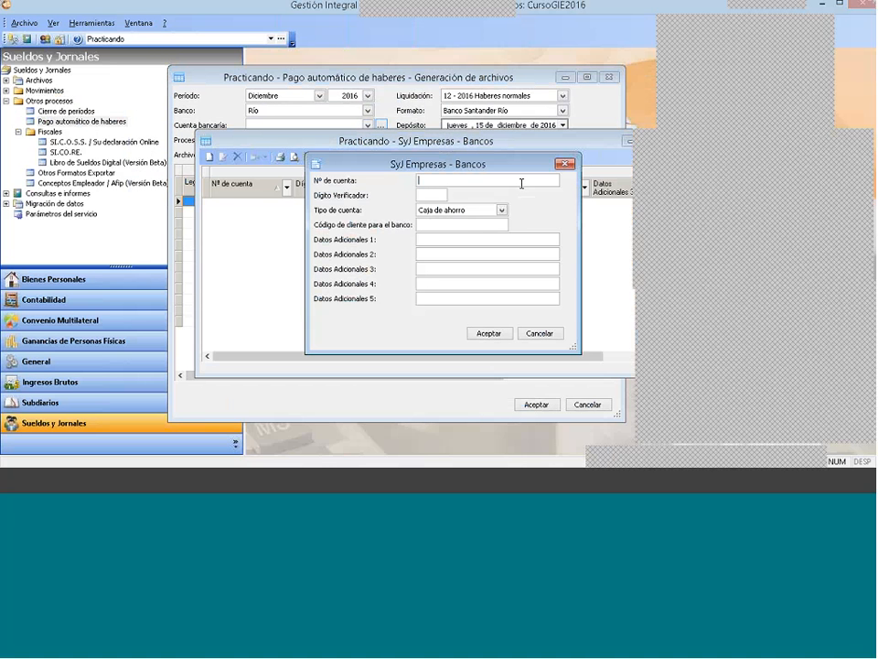
text(12345236)
click(433, 196)
text(2)
click(484, 214)
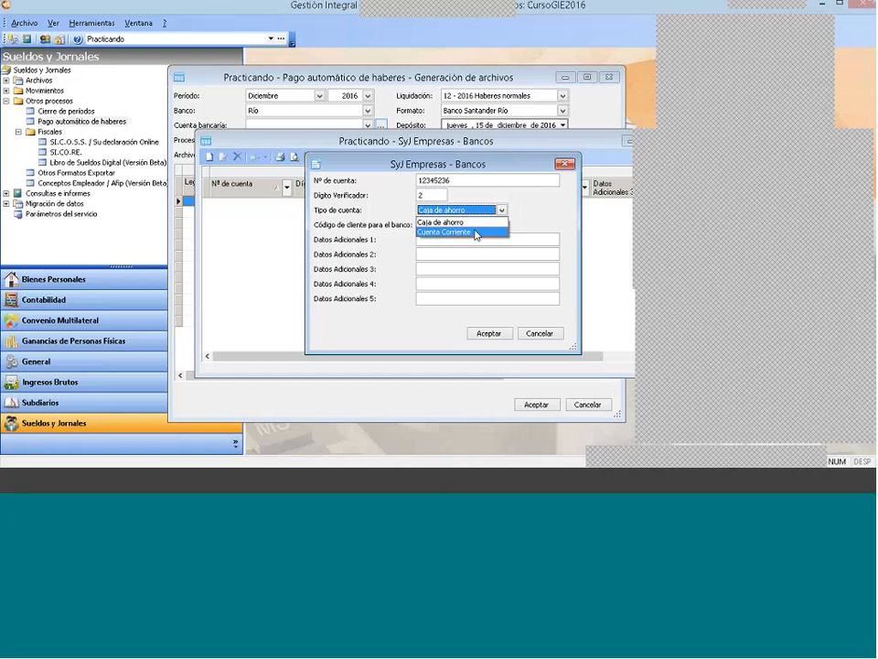
click(474, 234)
Step: Enter the bank's client code for the new account, save it and close the company's account list
click(454, 224)
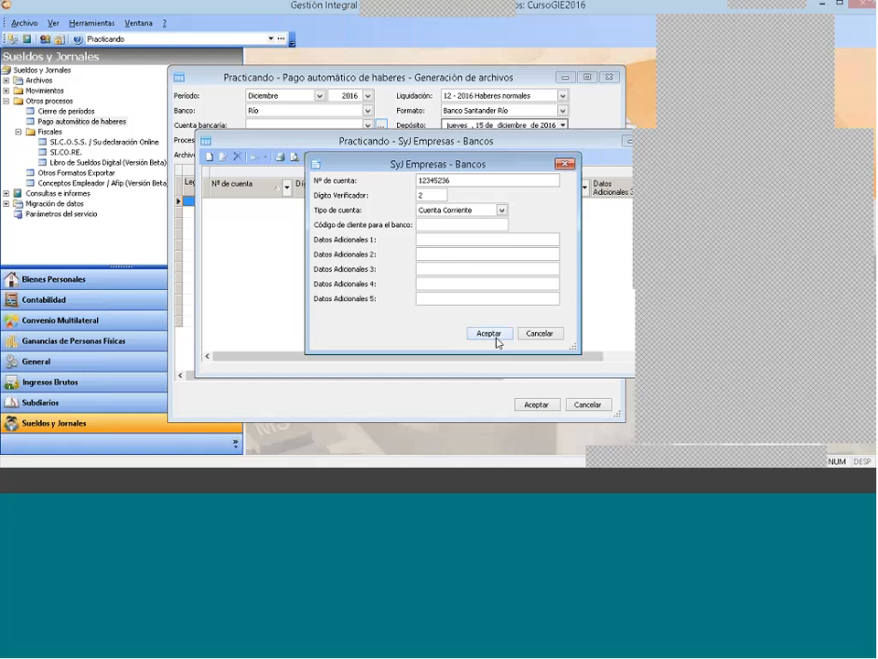
text(123)
click(443, 253)
click(487, 333)
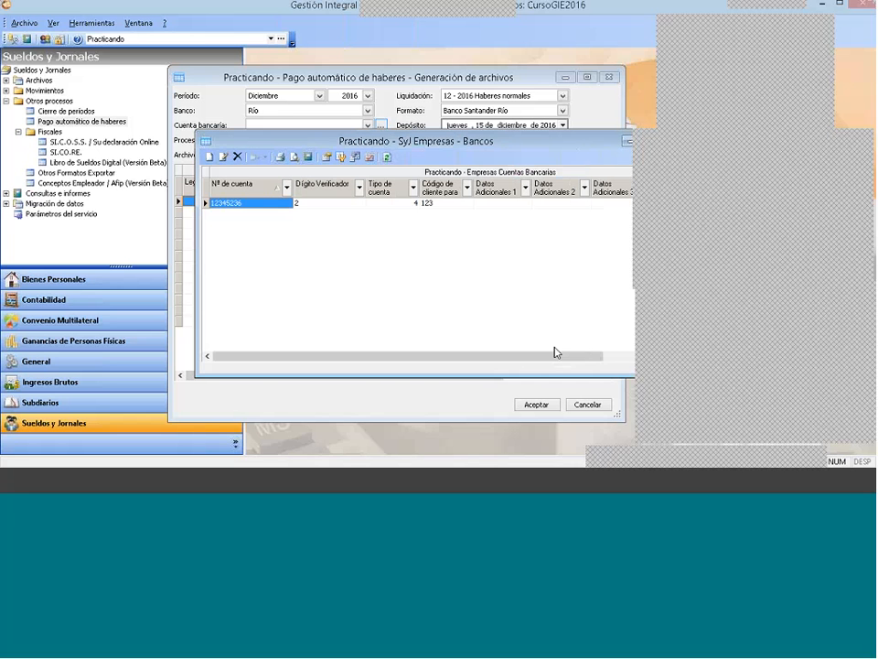
drag(540, 142, 483, 123)
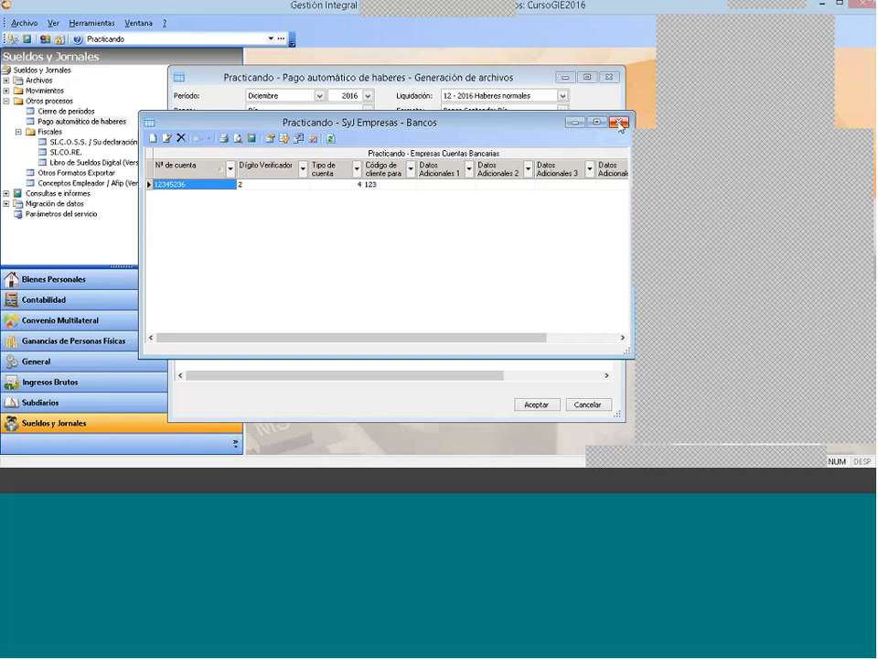
click(620, 122)
Step: Choose the newly registered bank account for the payment and set Procesar to Visibles
click(319, 125)
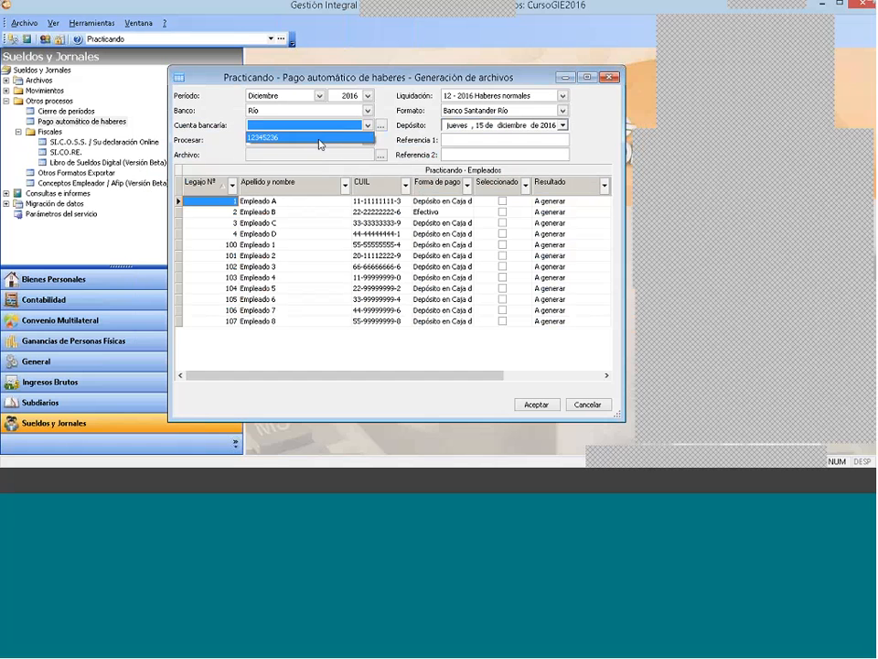
click(319, 141)
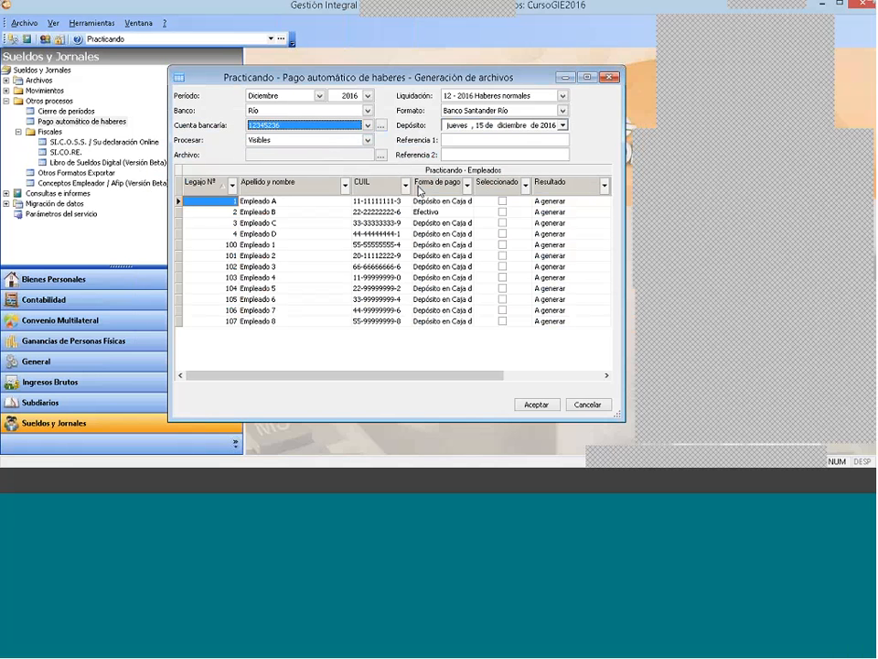
click(367, 139)
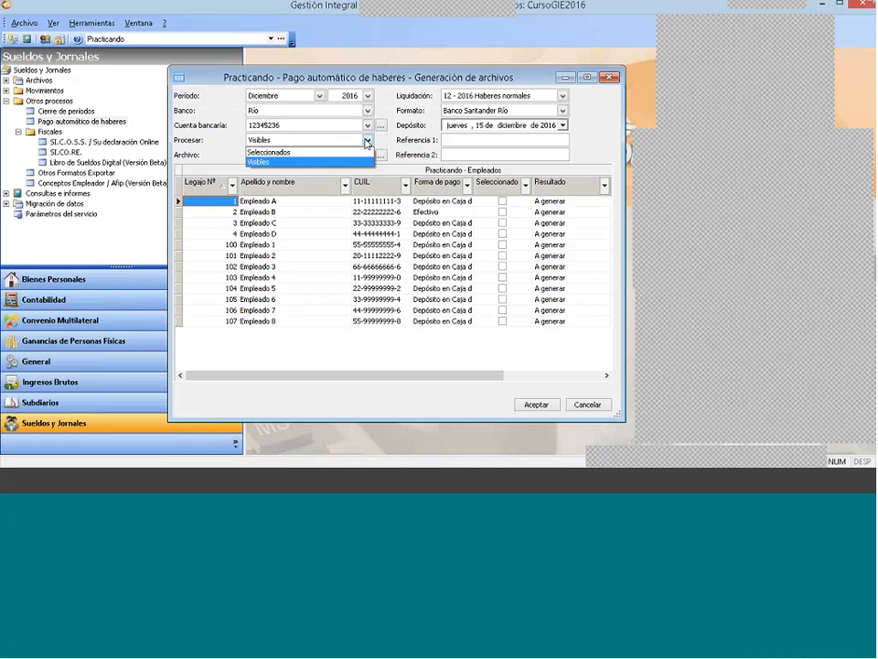
click(364, 162)
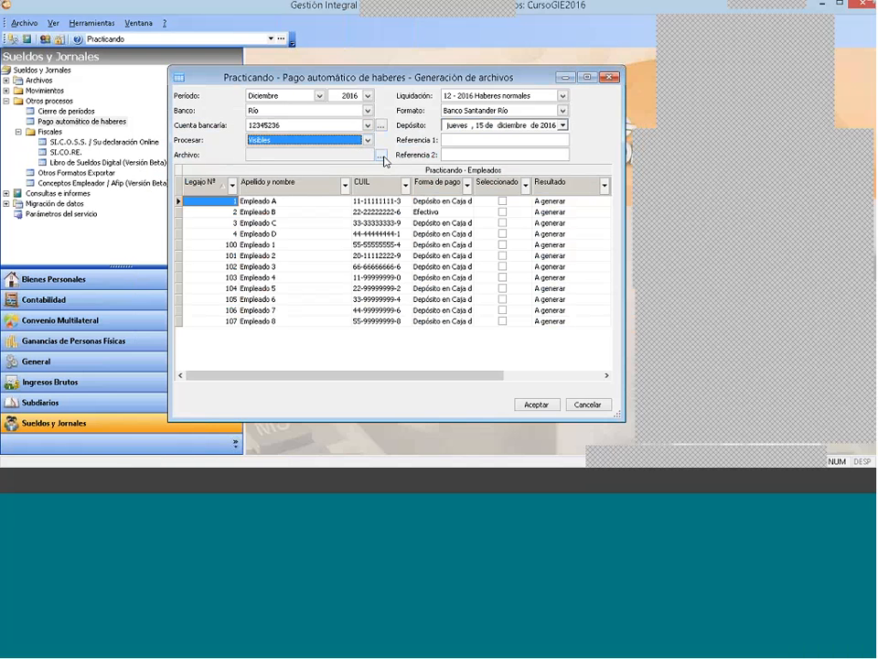
Step: Start choosing the output file and create and open a folder named Pago de Haberes in GestionIntegralDelEstudio6.0
click(381, 157)
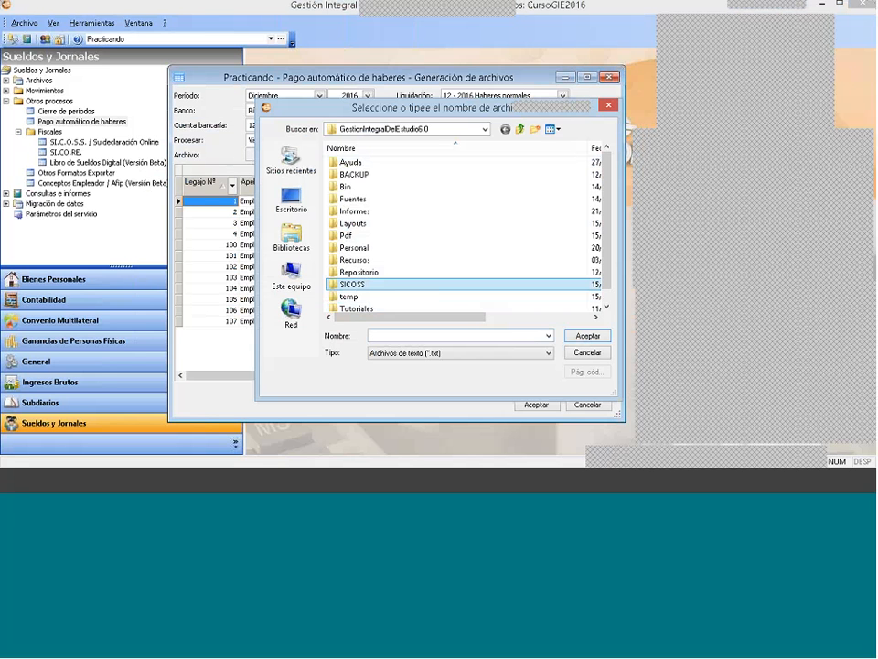
click(535, 131)
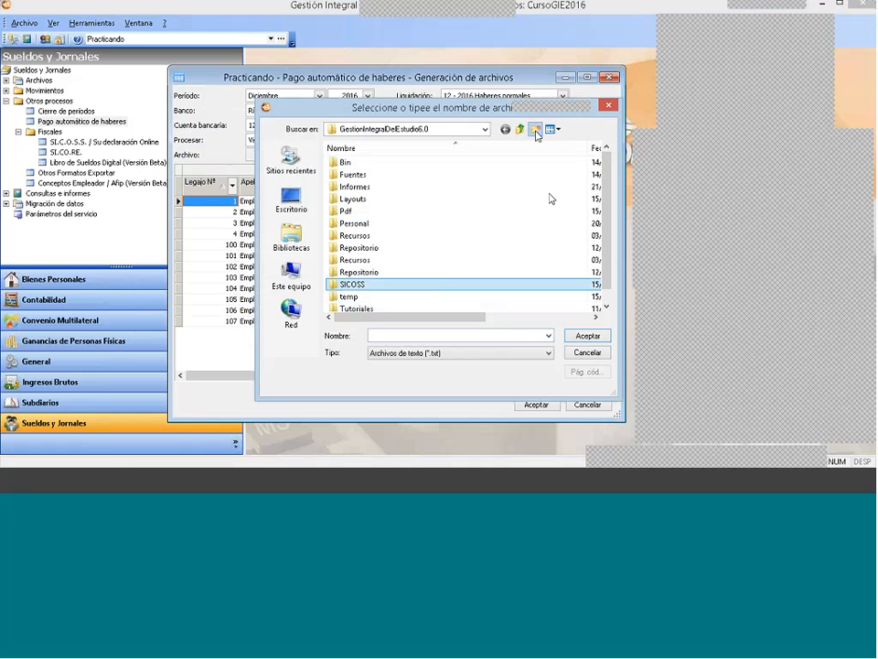
text(P)
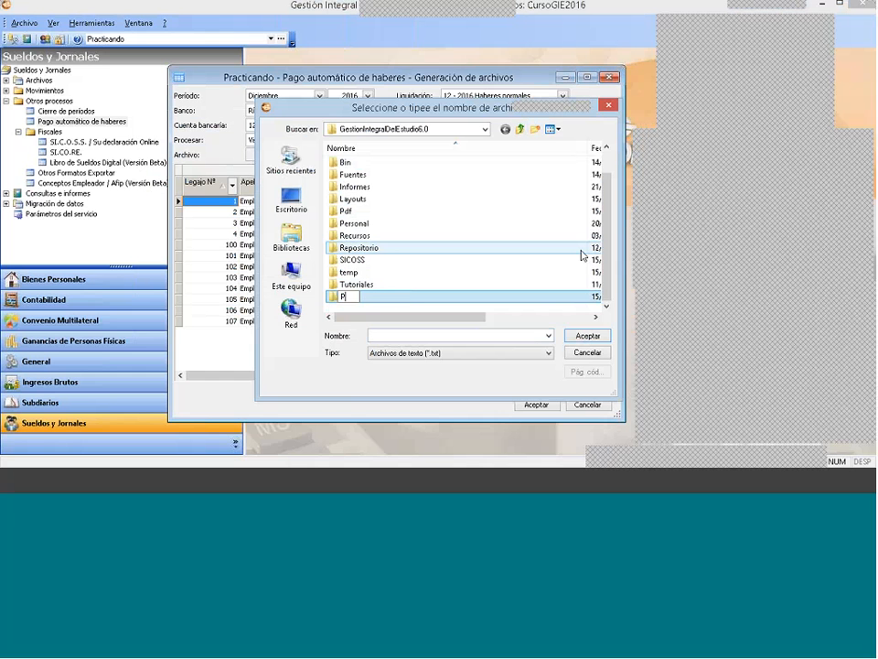
text(ago de Haberes)
key(Return)
key(Return)
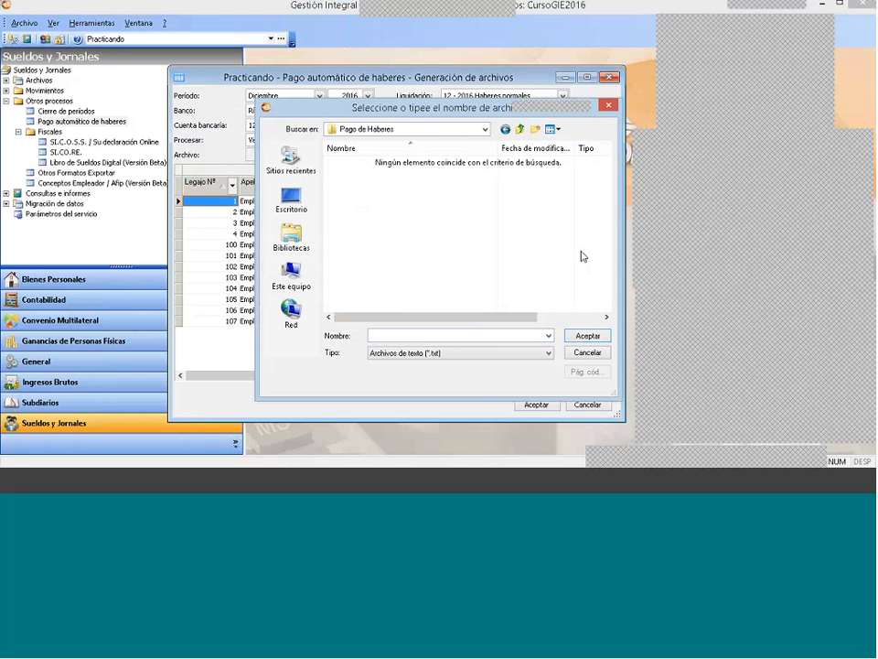
Step: Enter Pago_Mayo_2016 as the output file name
click(522, 337)
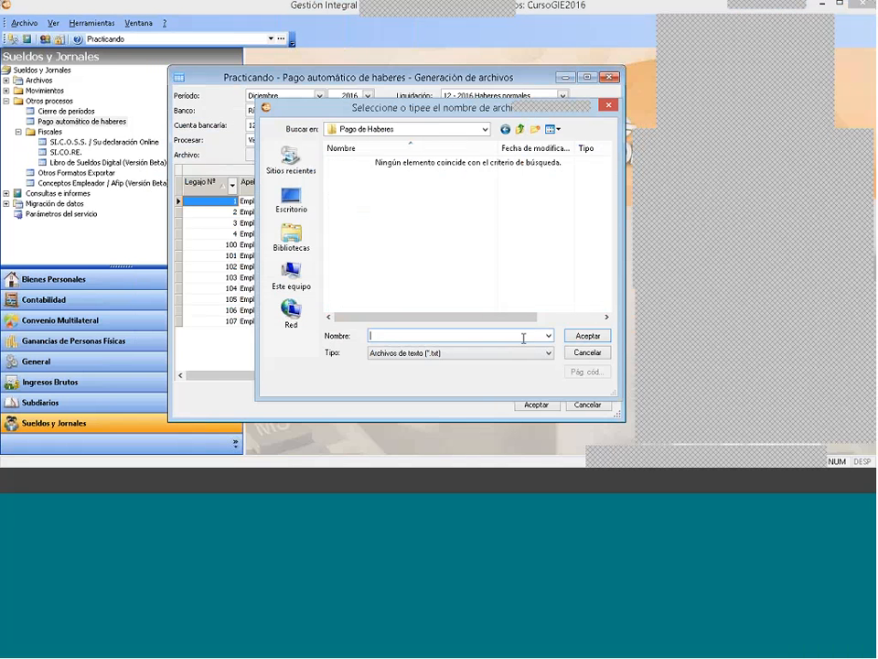
text(Pago_Mayo_2016)
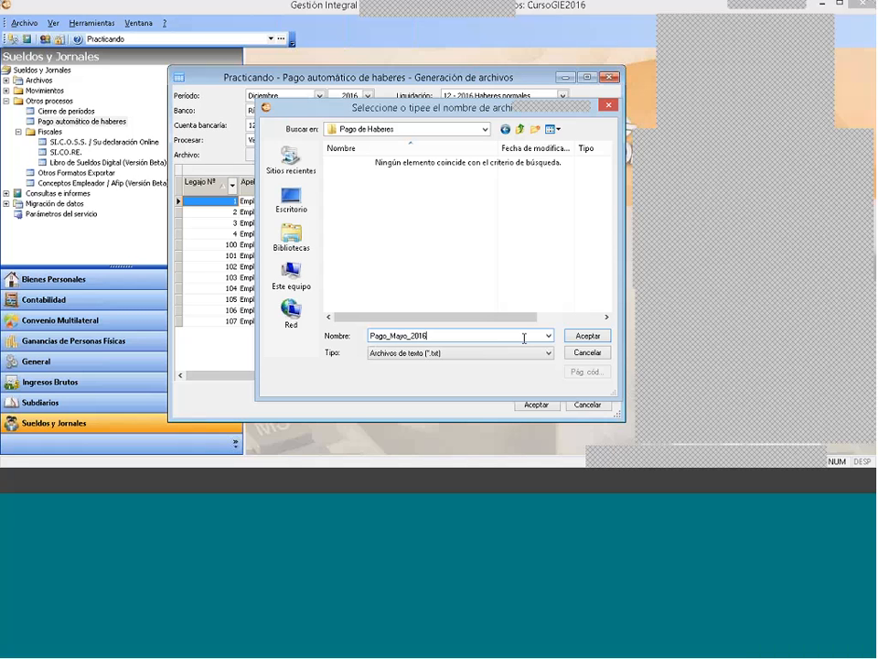
Step: Create a subfolder named Practicando inside Pago de Haberes and open it
click(521, 131)
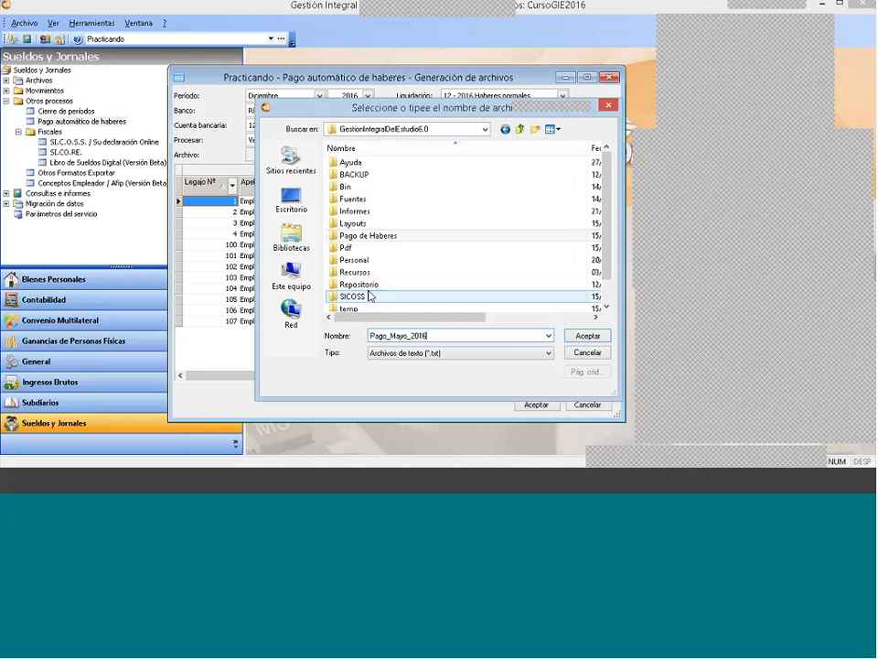
double_click(366, 235)
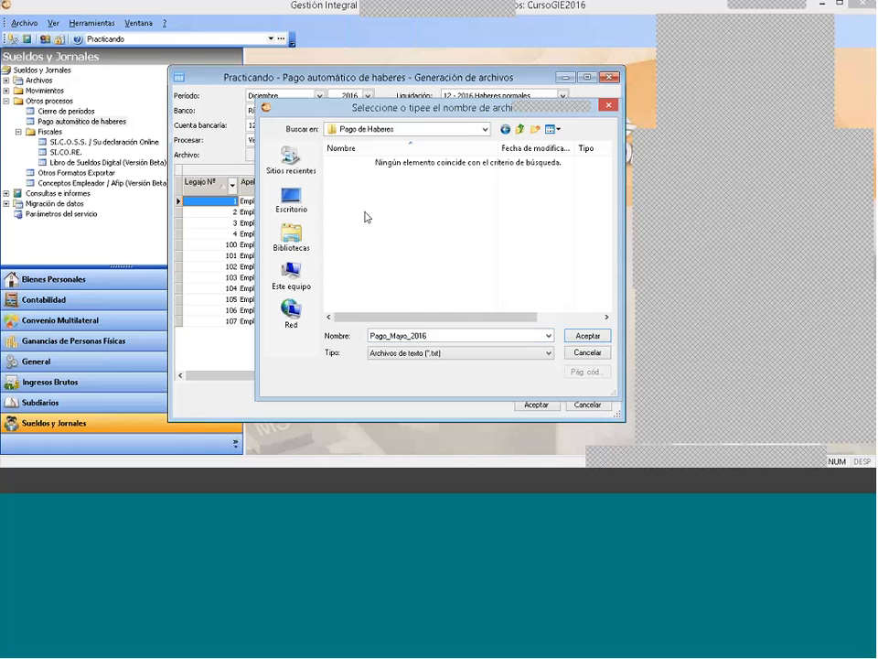
click(536, 131)
text(Pr)
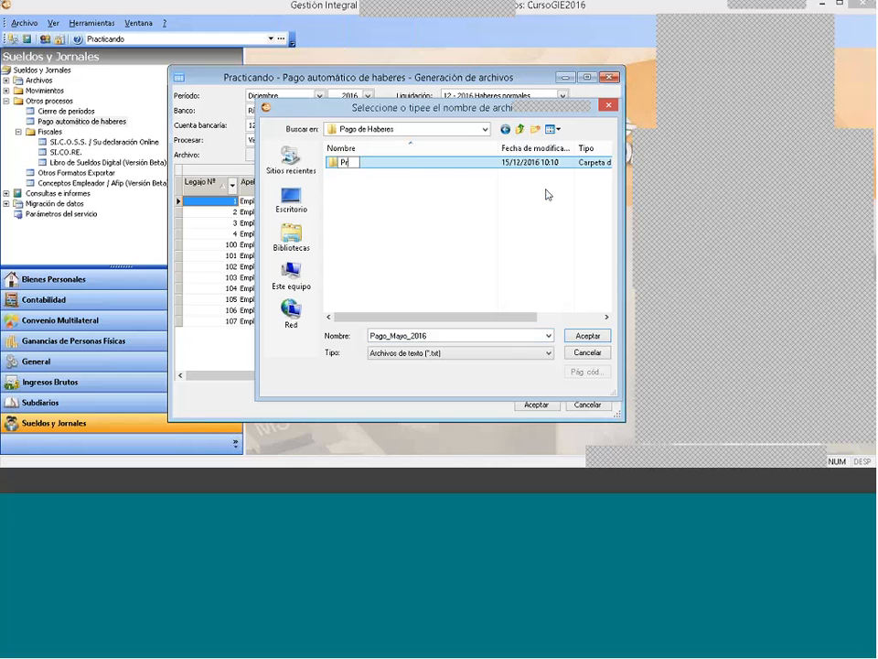
text(acticando)
key(Return)
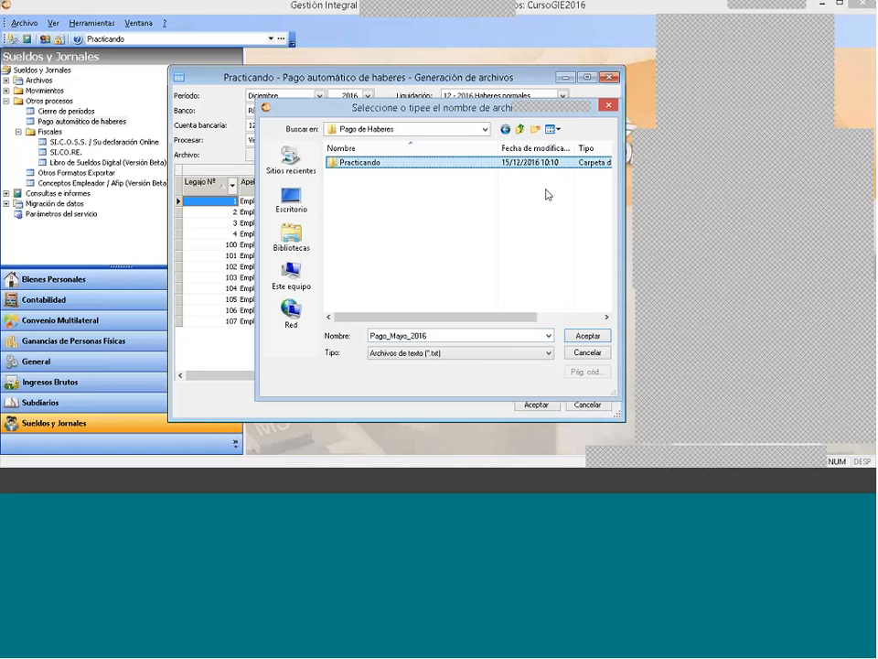
key(Return)
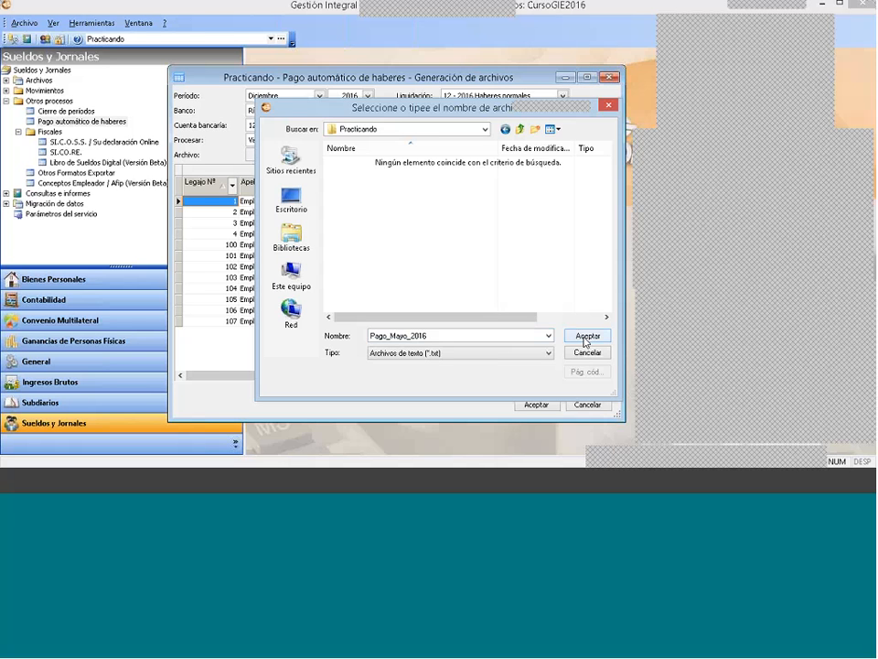
Step: Append _Banco_Rio to the output file name and confirm the file
double_click(438, 335)
click(438, 336)
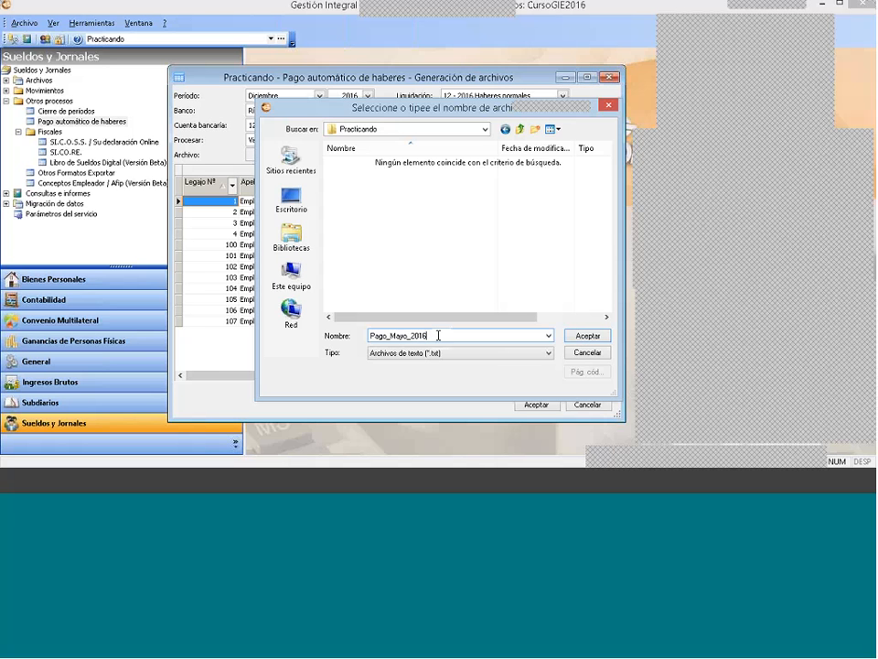
text(_Banco_Rio)
key(BackSpace)
key(Return)
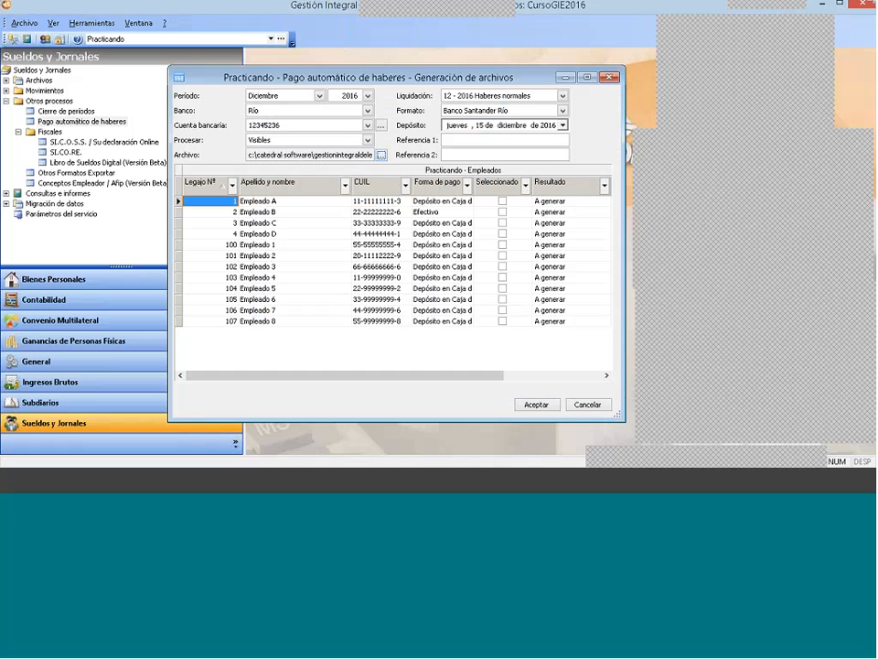
Step: Mark individual employees for payment, unmark them all, and try to generate the file with none selected
click(446, 278)
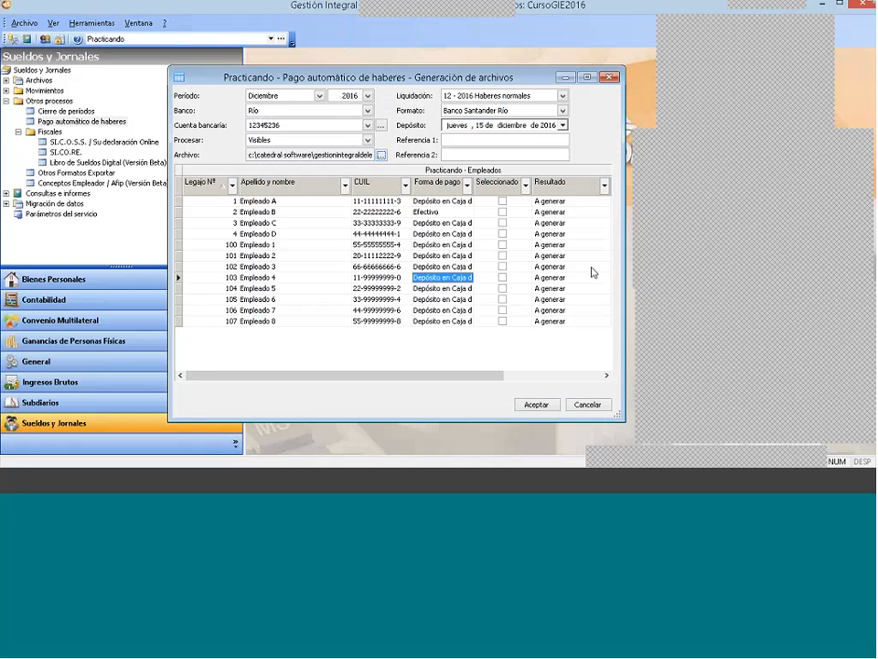
click(502, 201)
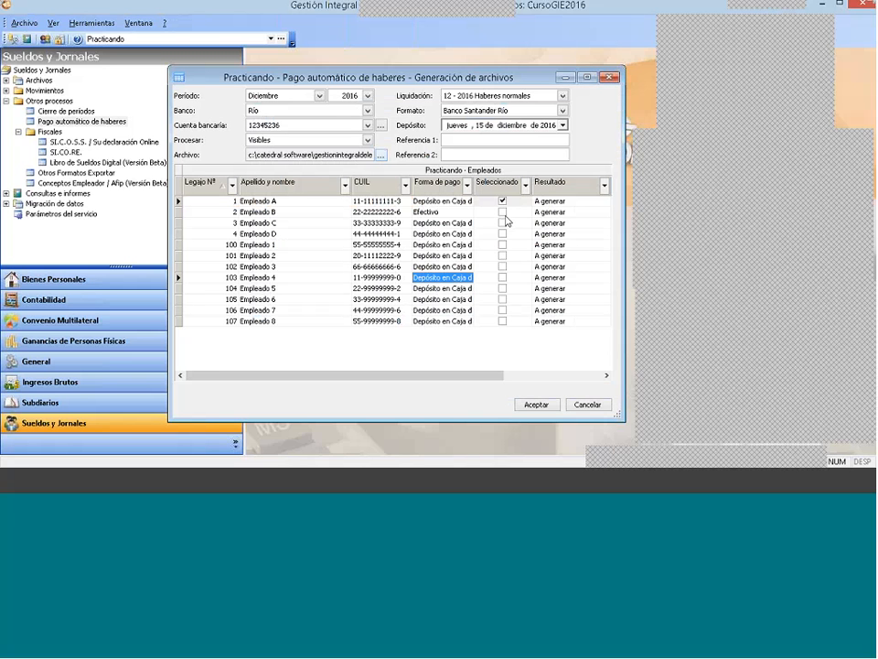
click(502, 222)
click(503, 244)
click(502, 224)
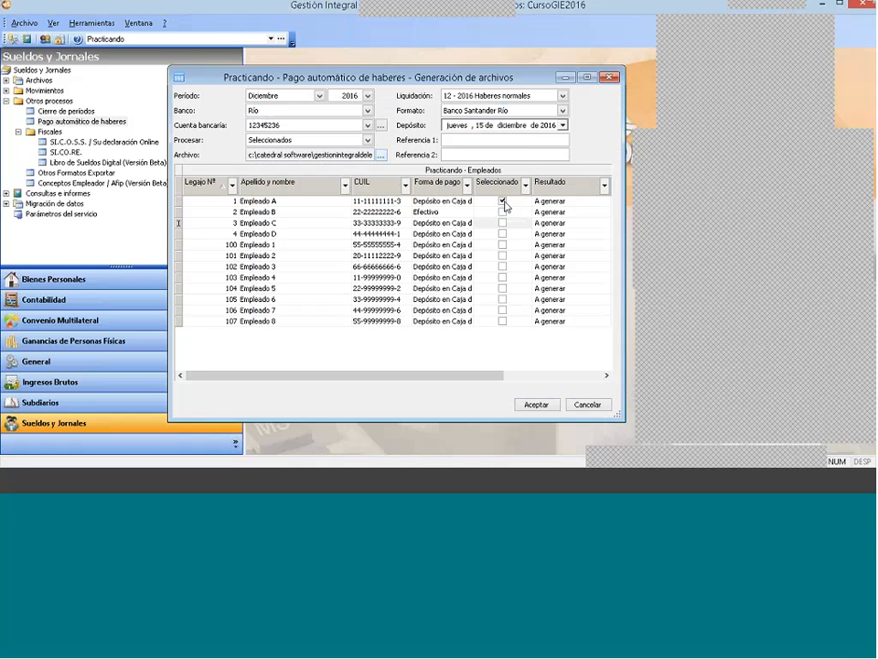
click(502, 200)
click(538, 405)
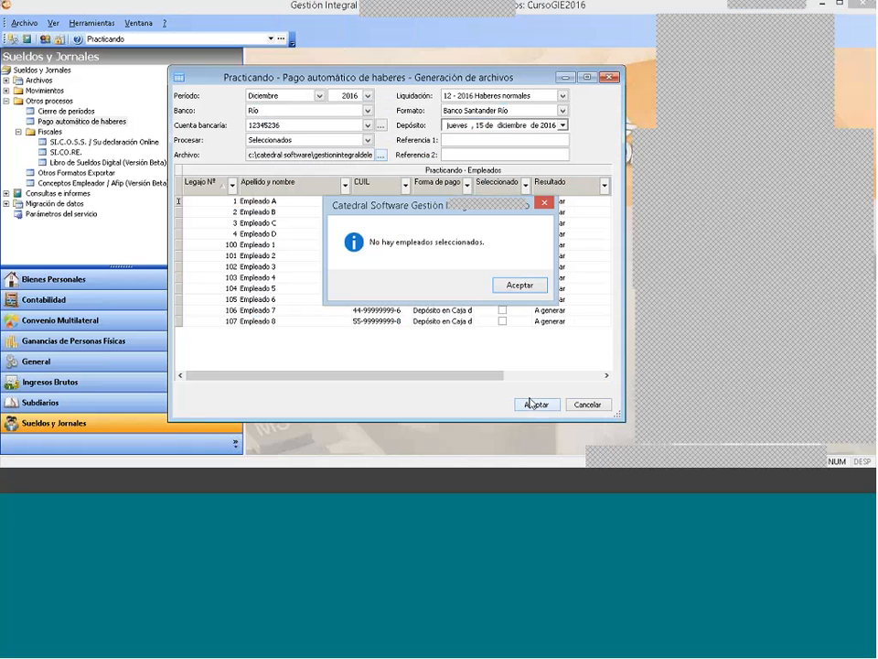
Step: Dismiss the no-employees message and set the employees to process to Visibles
click(517, 289)
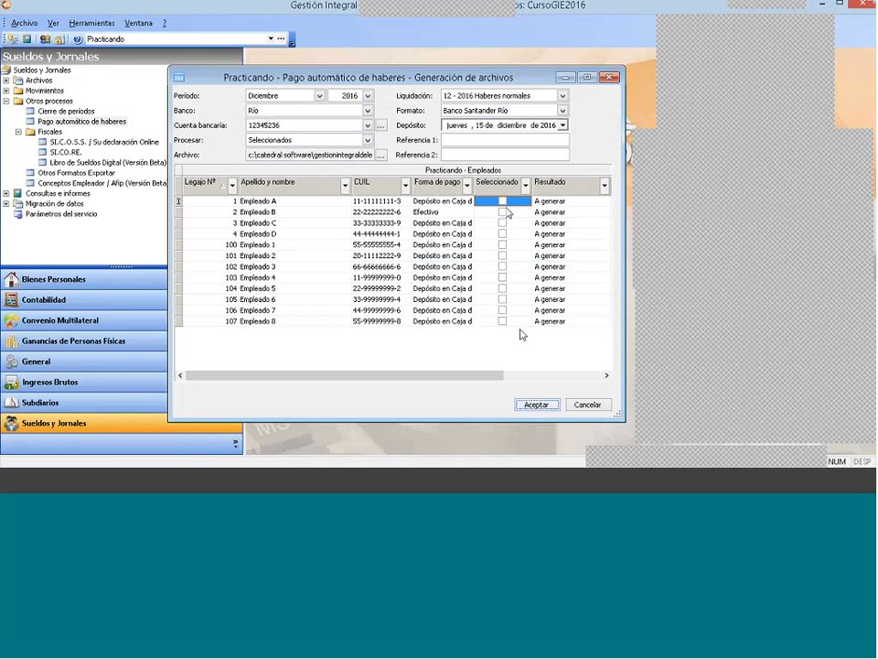
click(277, 141)
click(274, 162)
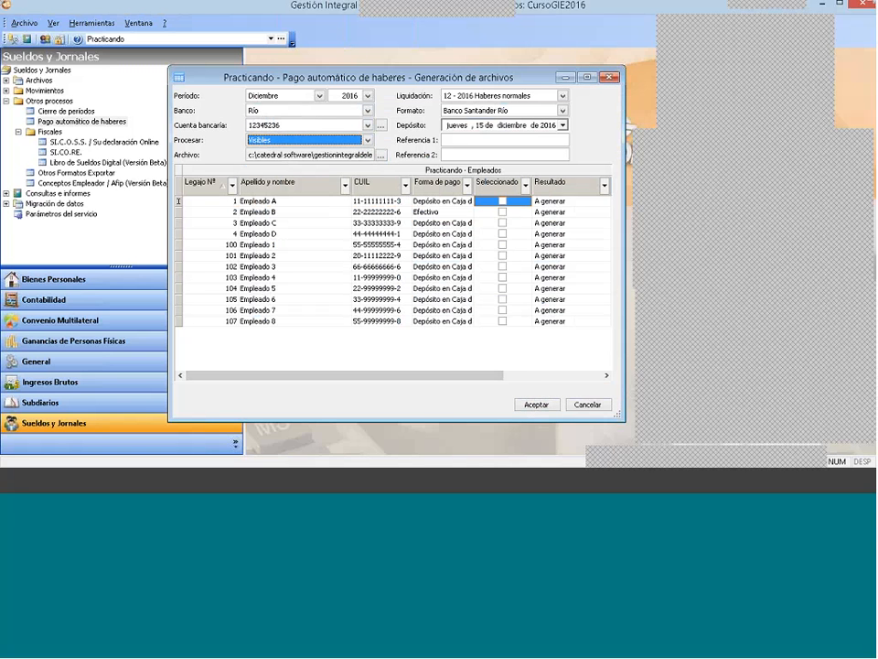
Step: Choose 12 - 2016 Haberes normales as the liquidation and Banco Santander Río as the format
click(562, 96)
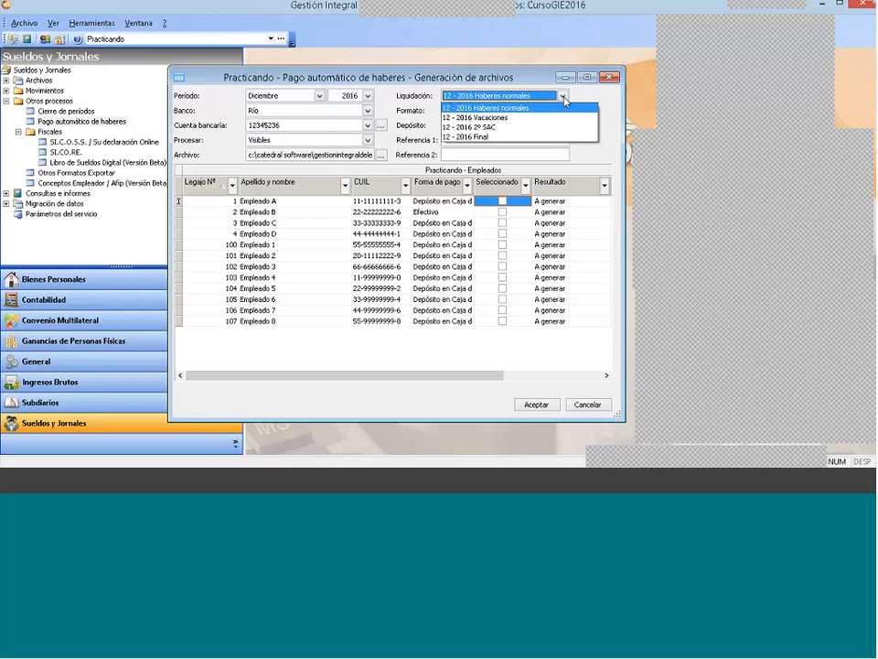
click(566, 109)
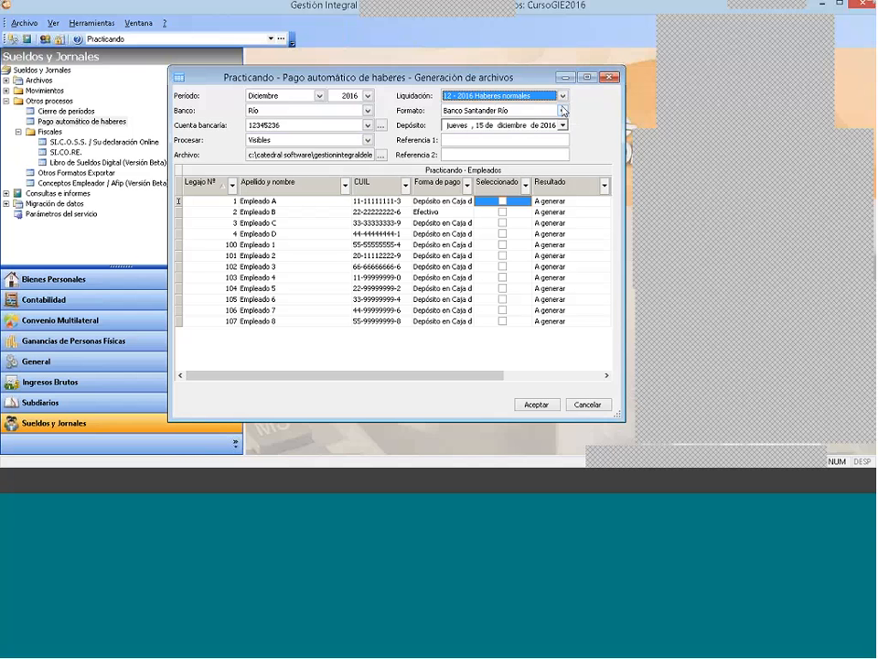
click(511, 111)
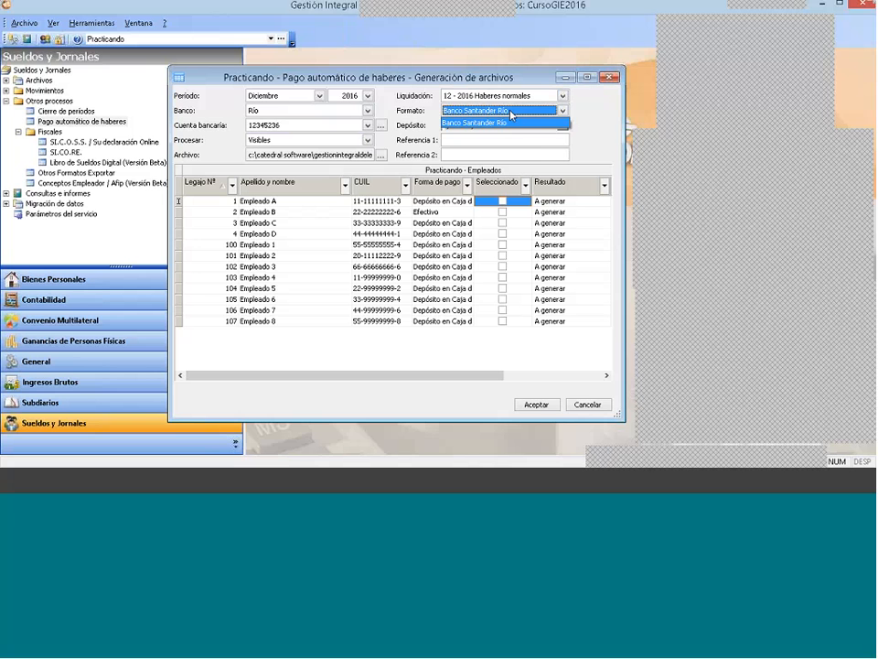
click(506, 121)
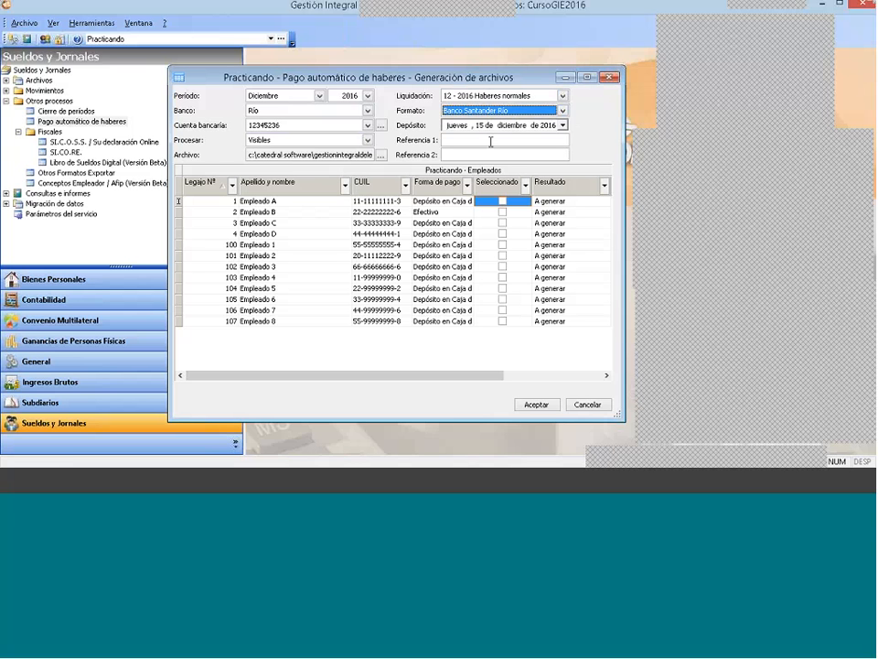
Step: Enter Referencia1 as the first reference and Ref2 as the second reference
click(490, 142)
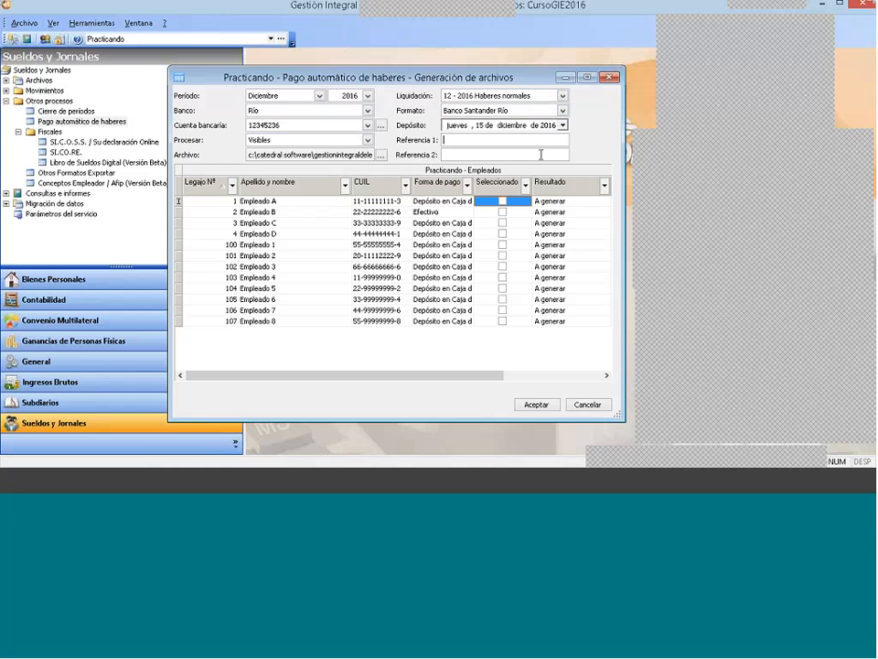
text(Referencia1)
key(Tab)
text(Ref2)
Step: Set the day of the December 2016 deposit date to 18
click(479, 126)
click(509, 129)
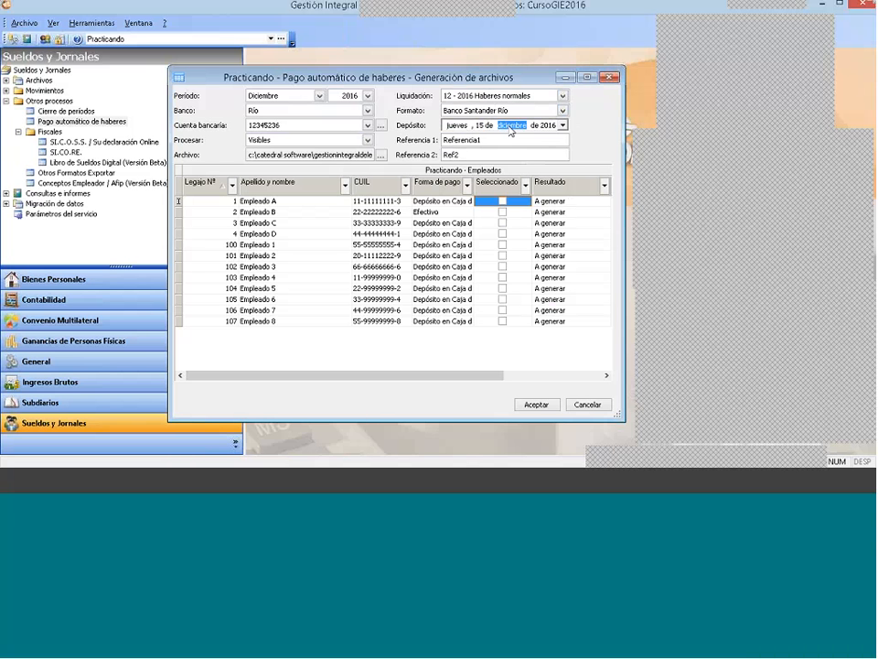
click(508, 97)
click(507, 101)
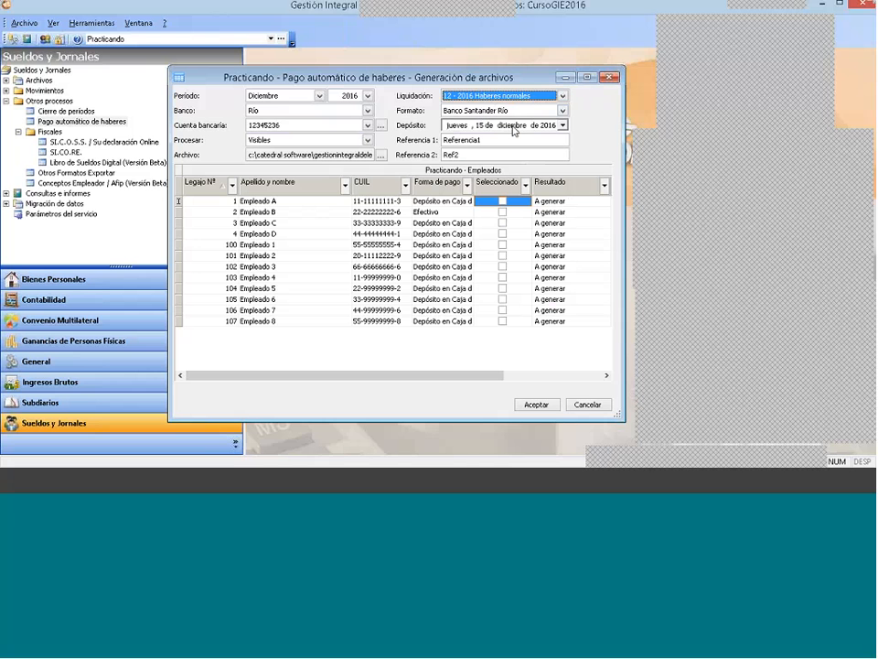
click(501, 134)
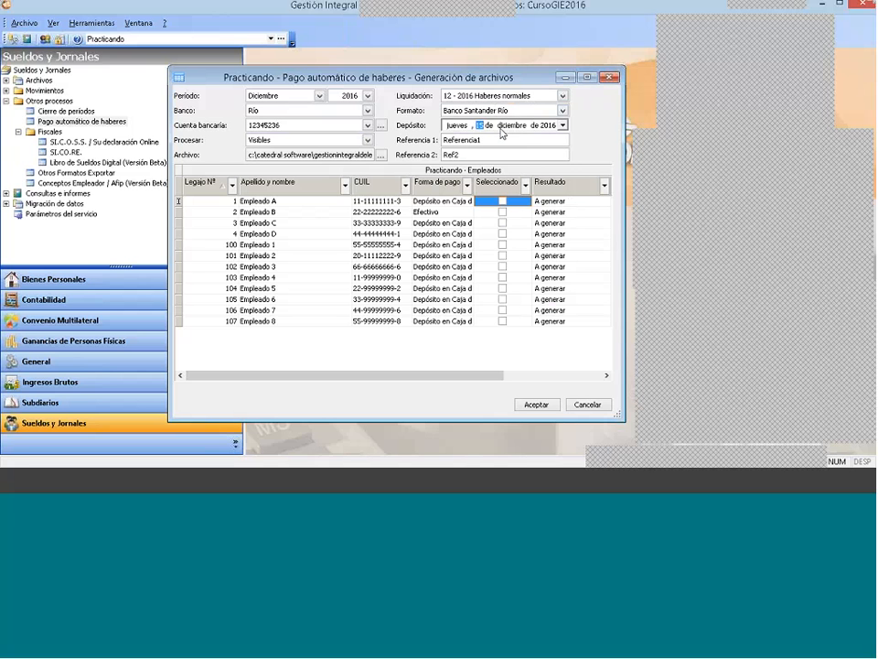
text(18)
Step: Choose the 12 - 2016 2º SAC liquidation, generate the payment file, and check the result for Empleado 1
click(562, 95)
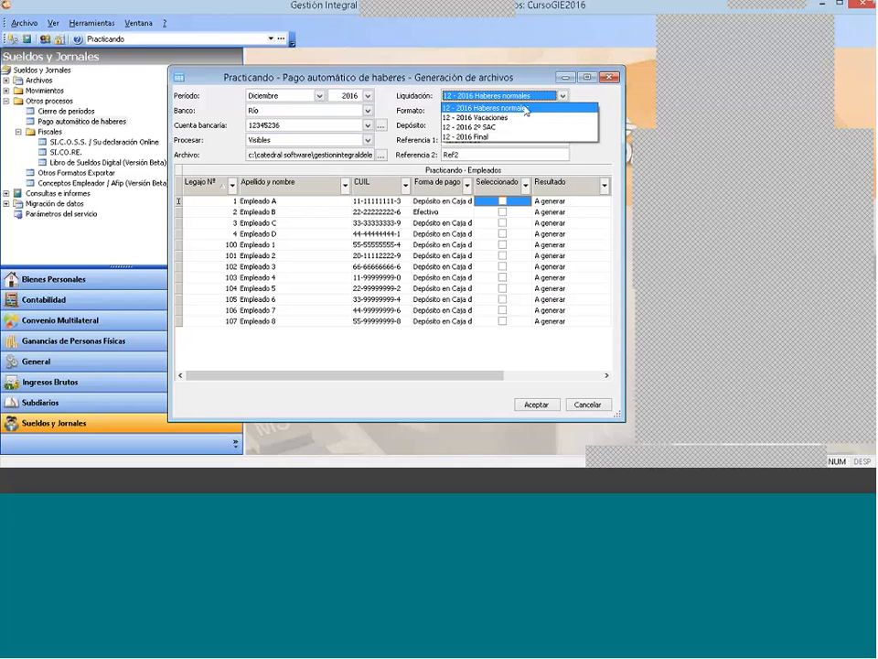
click(498, 127)
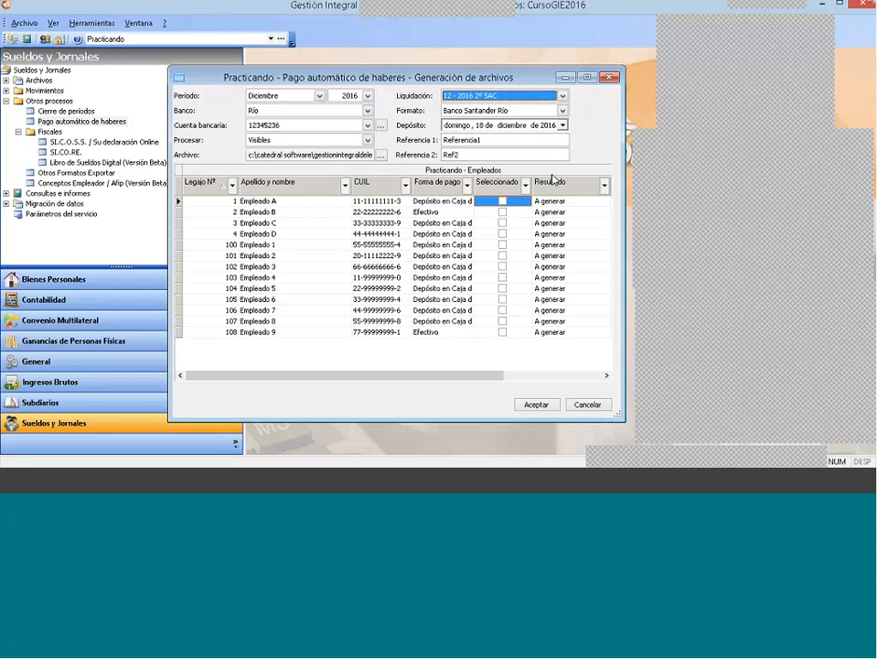
click(494, 125)
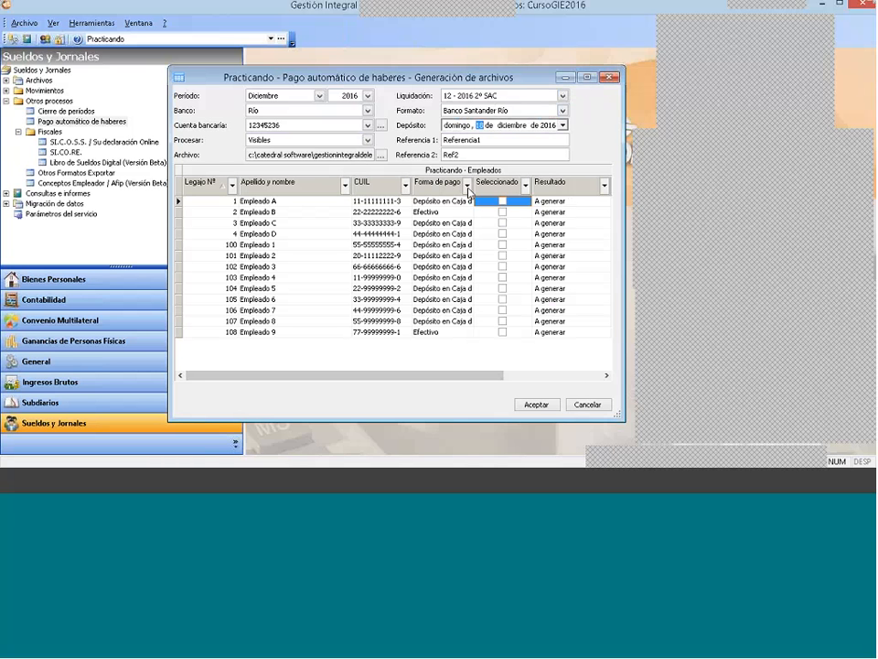
click(534, 404)
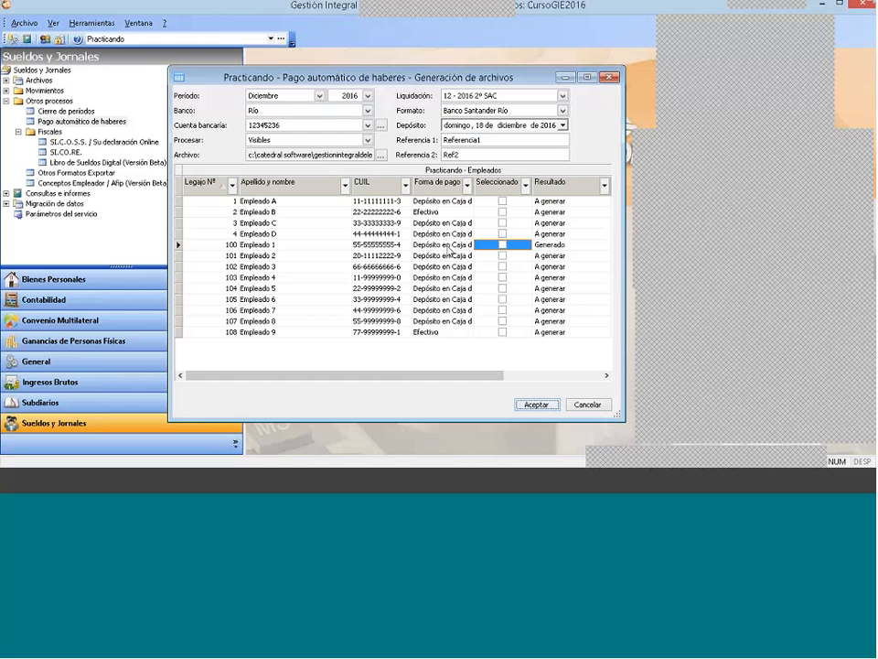
click(447, 246)
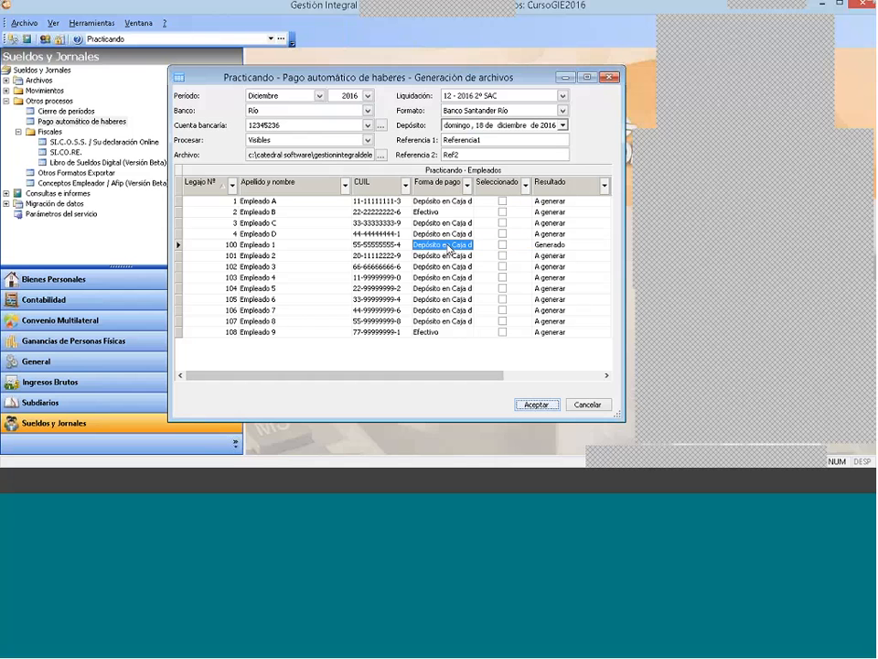
click(552, 247)
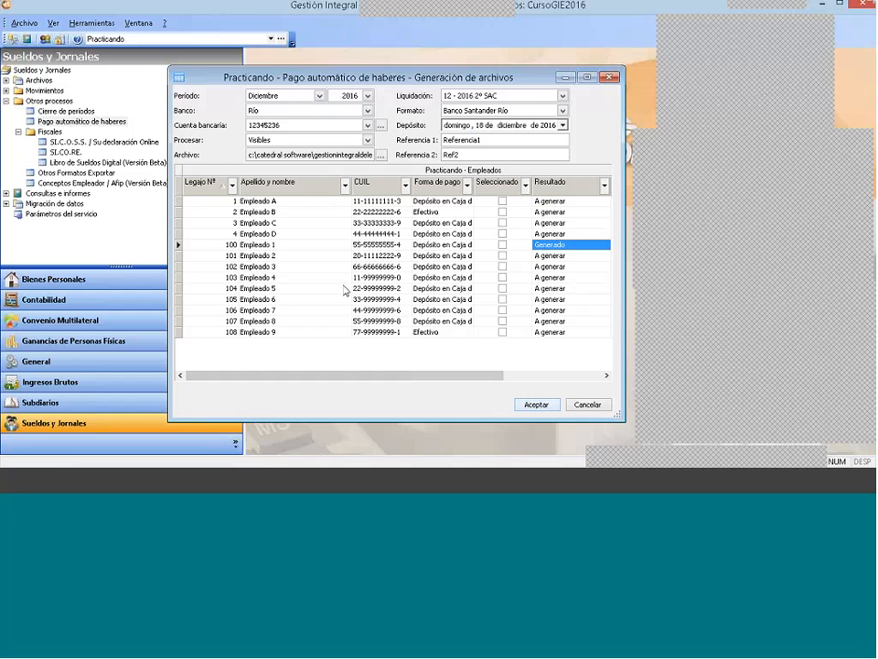
Step: In File Explorer, view pago_mayo_2016_banco_rio in C:\Catedral Software\GestionIntegralDelEstudio6.0\Pago de Haberes\Practicando, then close the file and the folder window
click(59, 480)
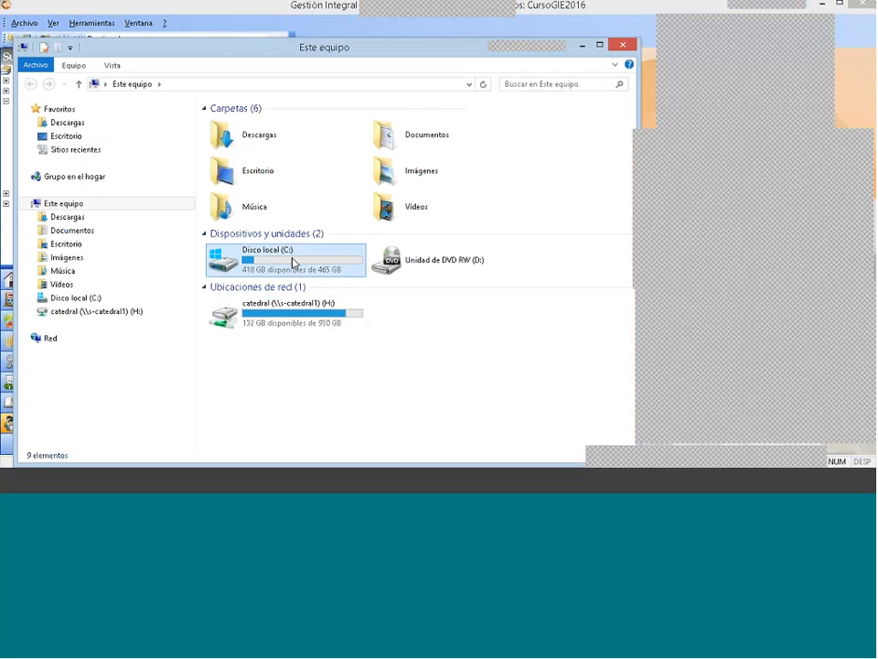
double_click(293, 259)
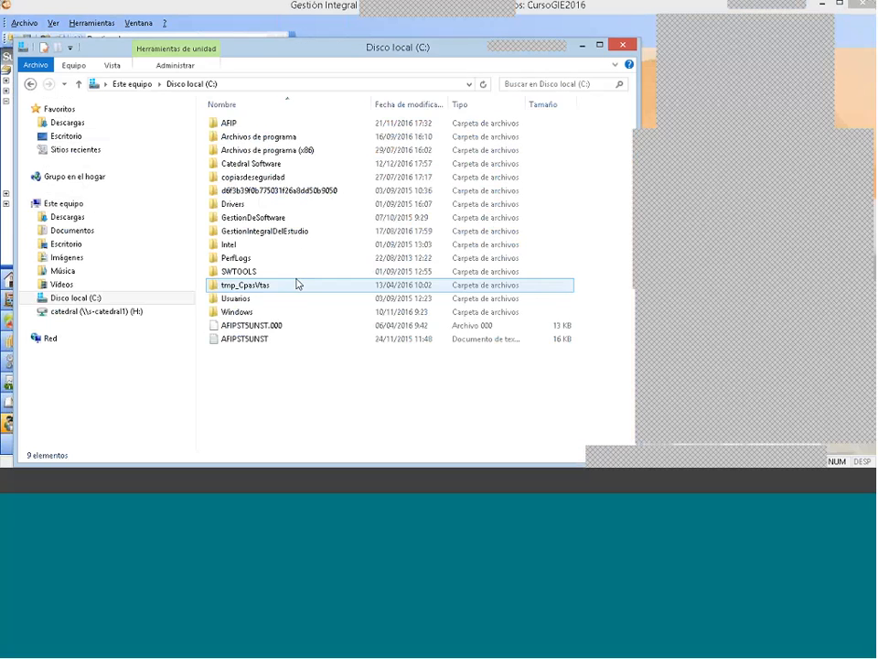
double_click(251, 163)
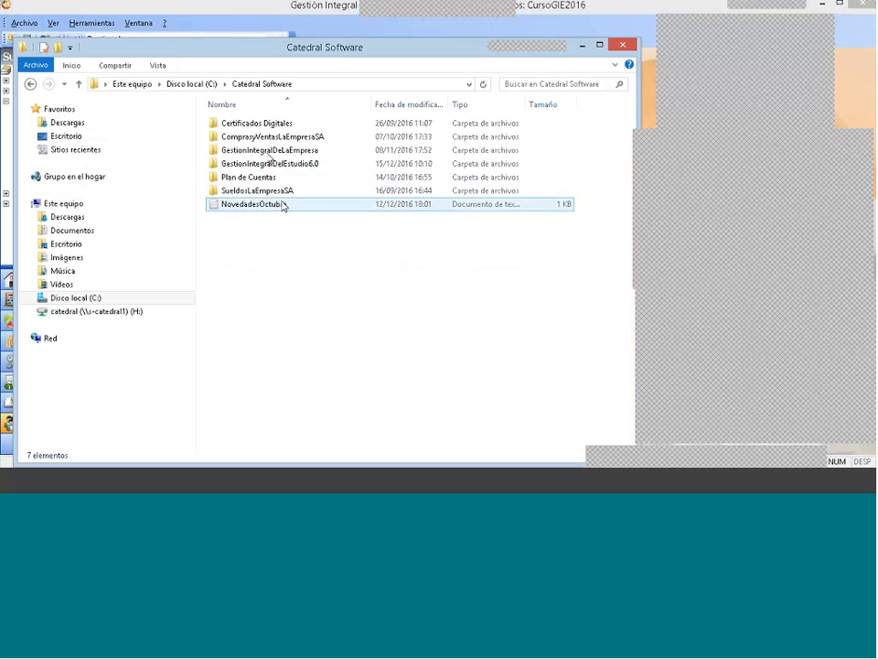
double_click(254, 162)
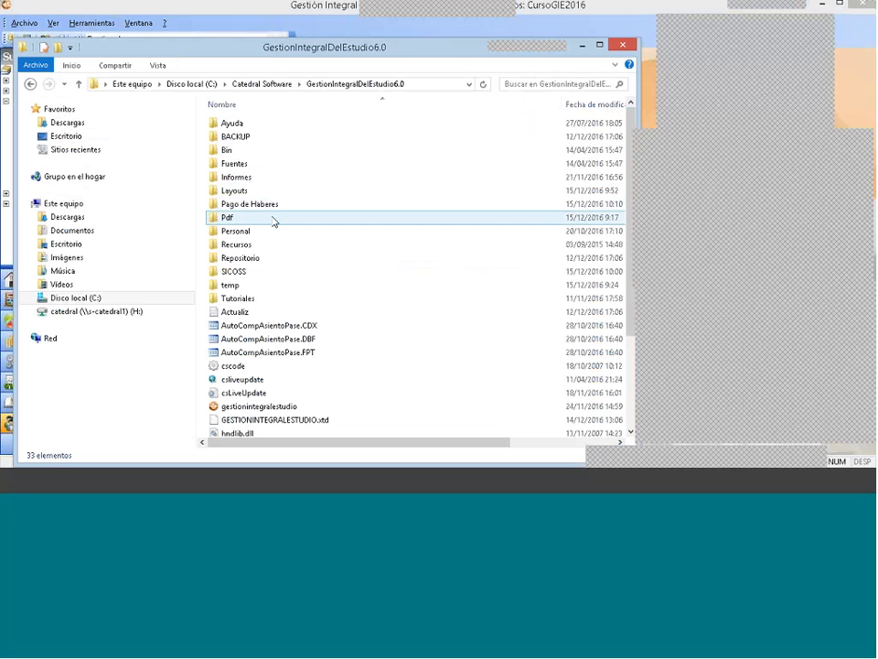
double_click(251, 204)
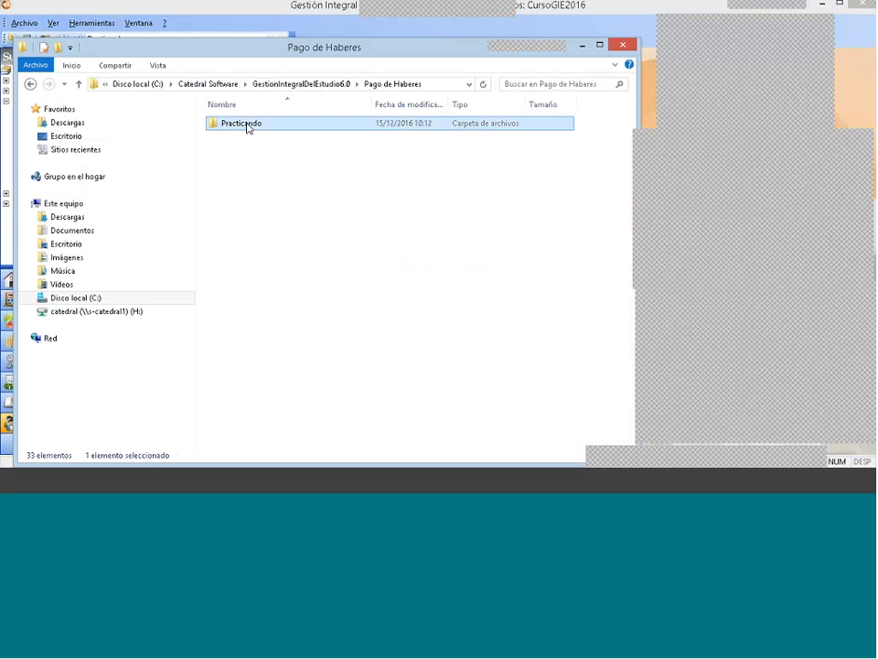
double_click(249, 124)
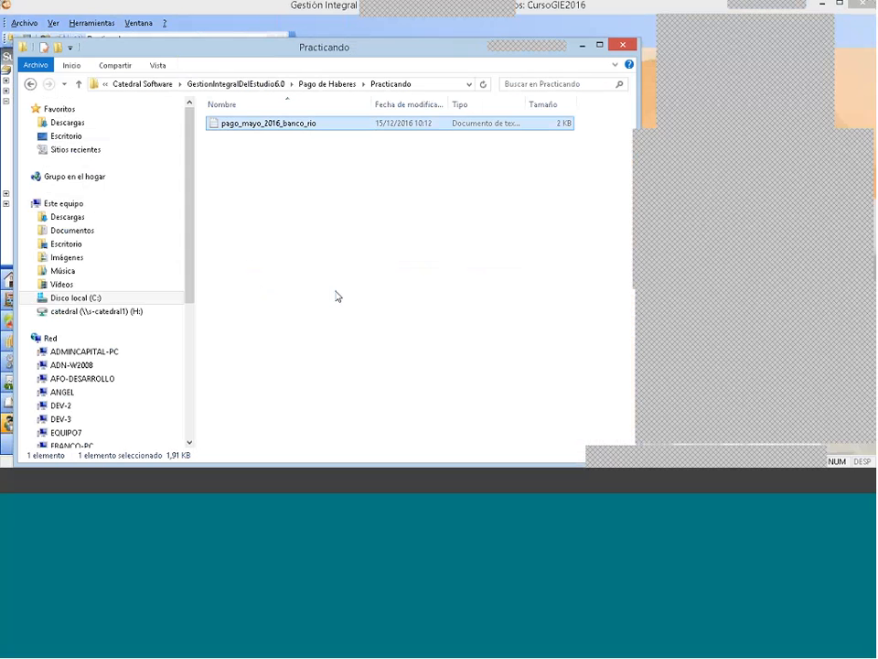
double_click(316, 128)
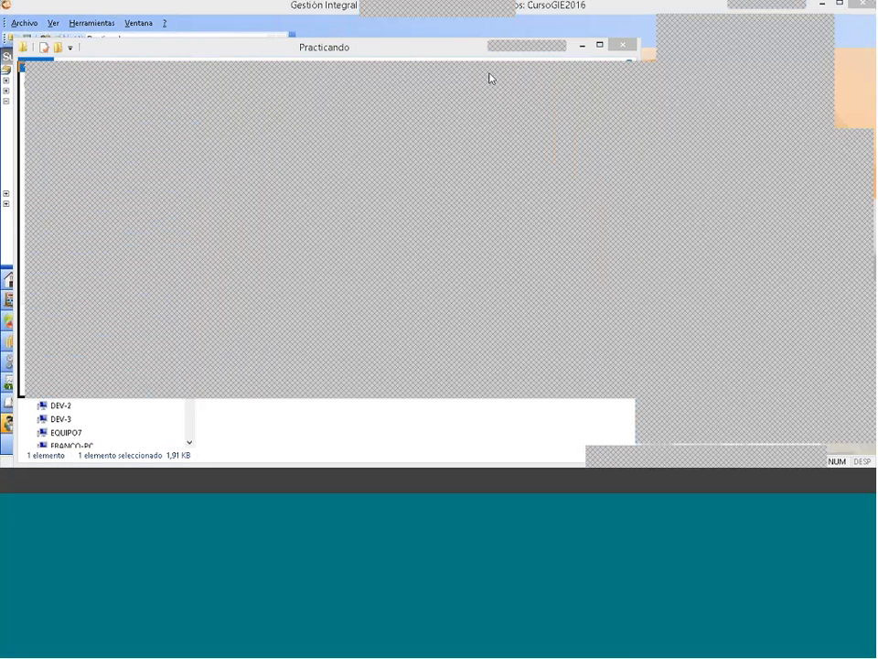
click(582, 73)
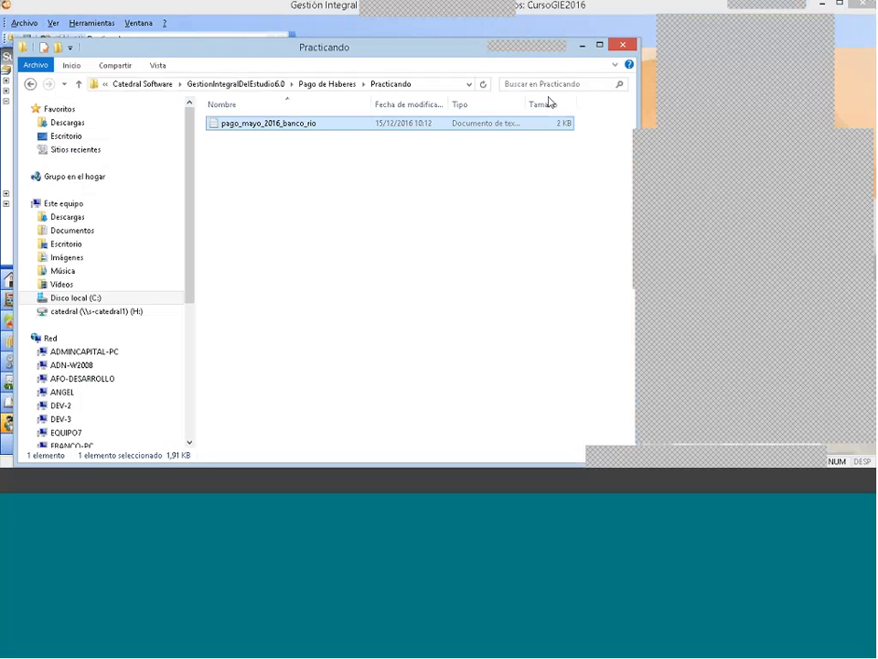
click(622, 44)
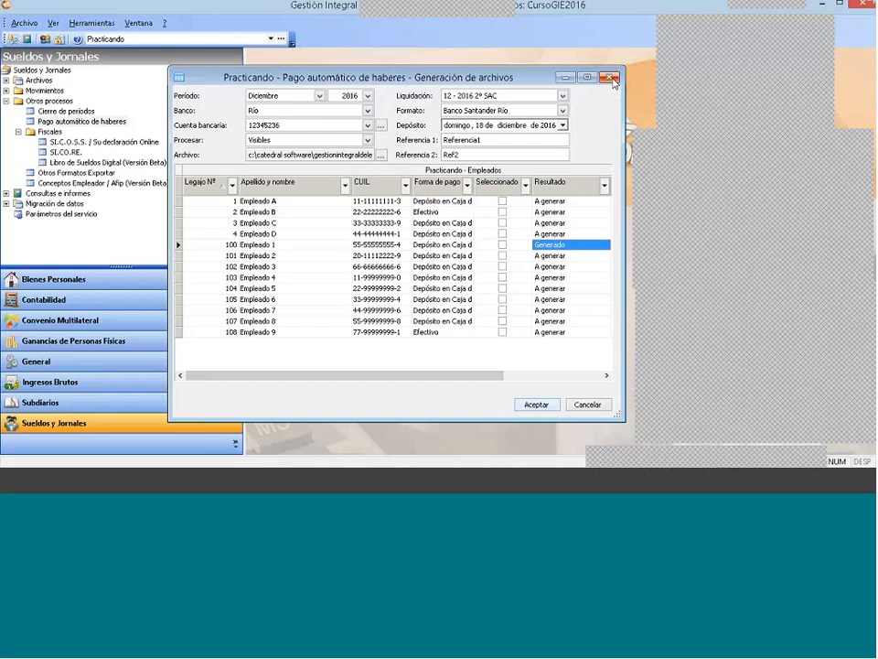
Step: Close the file generation window and open the automatic salary payment formats under the general tables
click(609, 76)
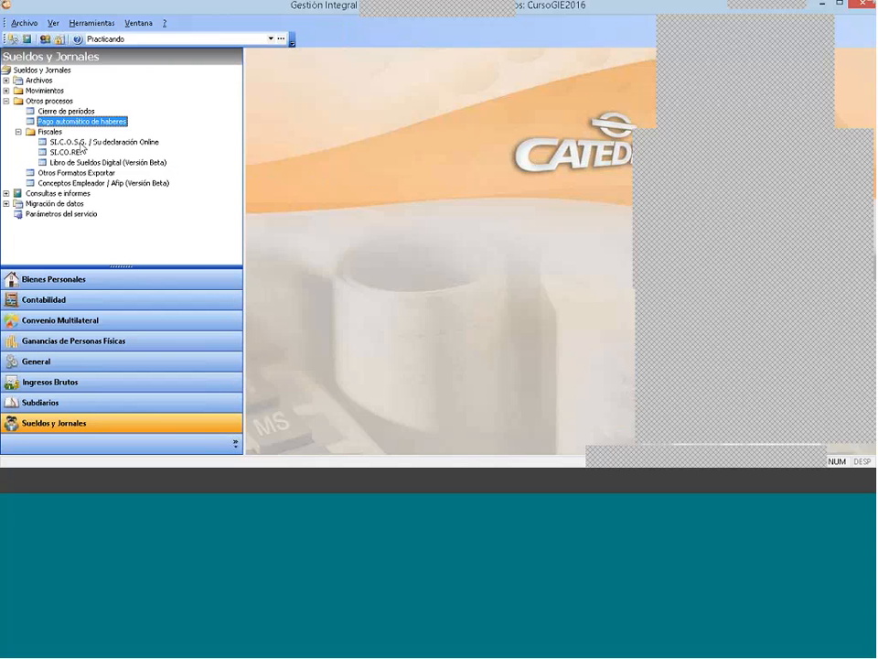
click(6, 101)
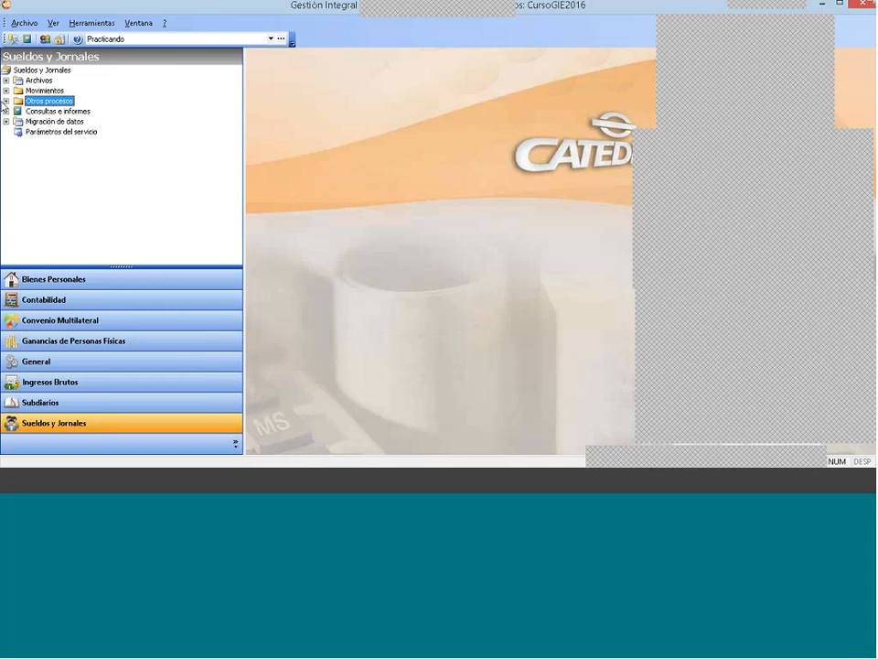
click(6, 80)
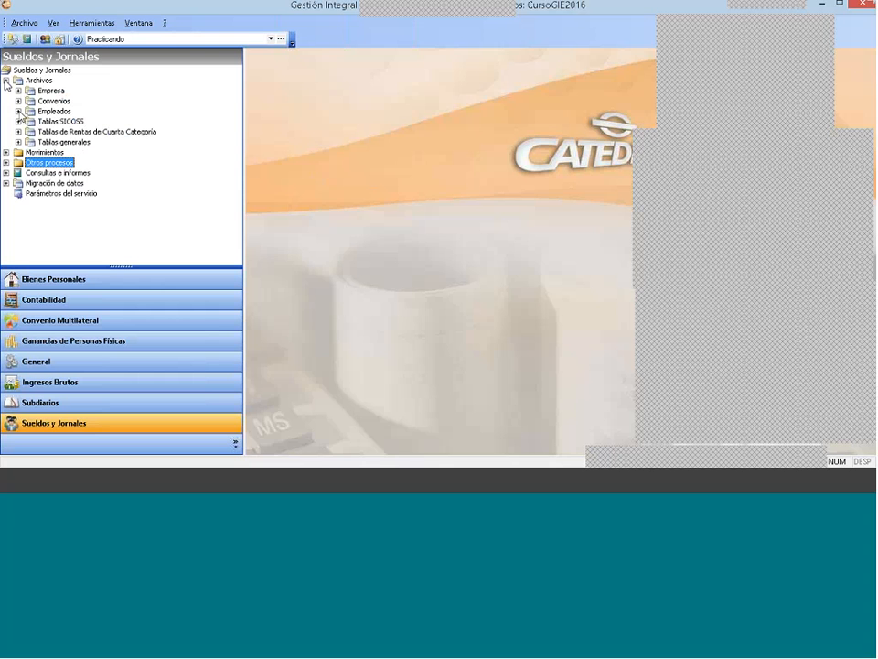
click(18, 142)
click(101, 184)
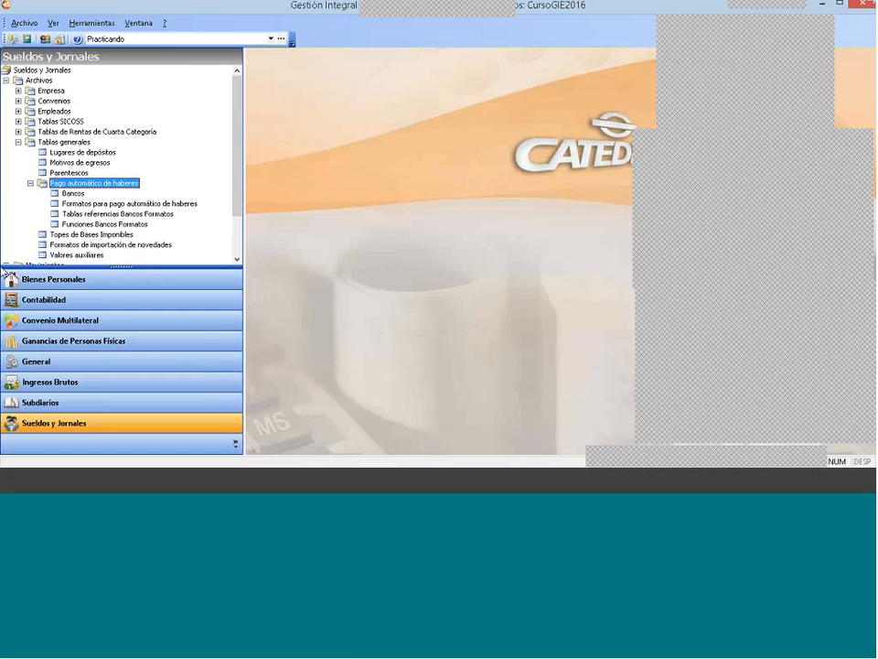
double_click(72, 203)
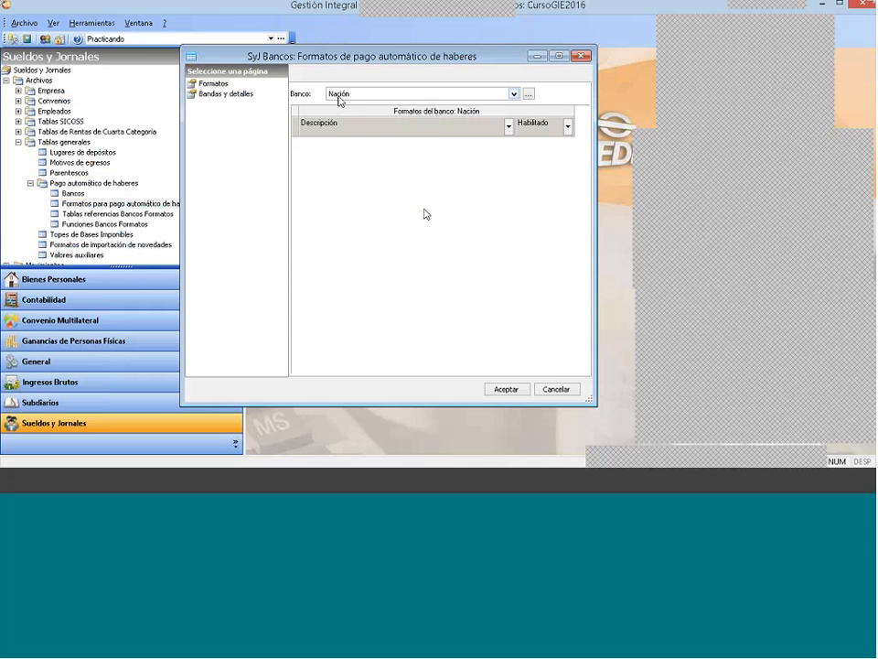
Step: Review the available banks and the bank table opened from the salary payment formats window, then close that table
click(370, 95)
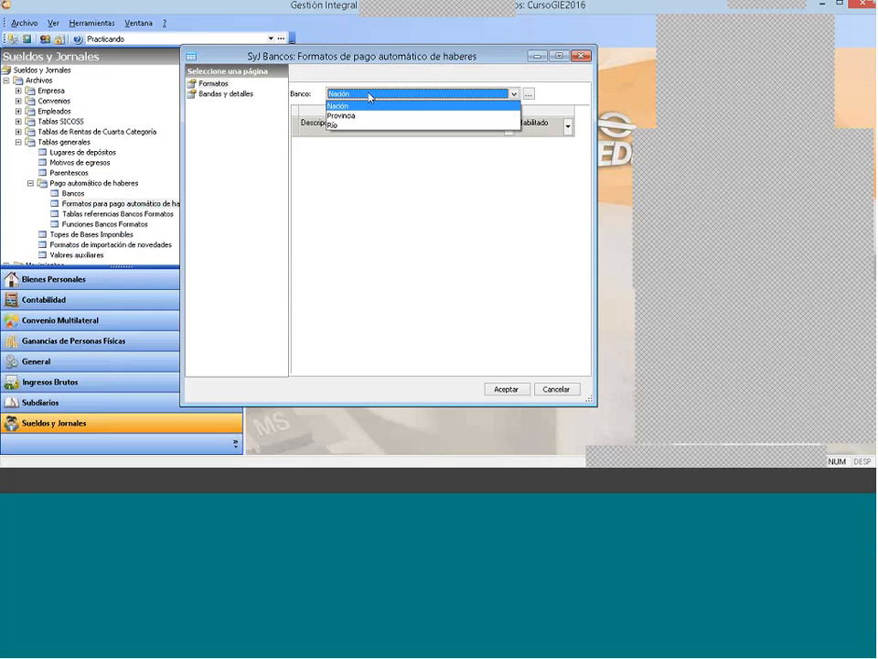
click(531, 96)
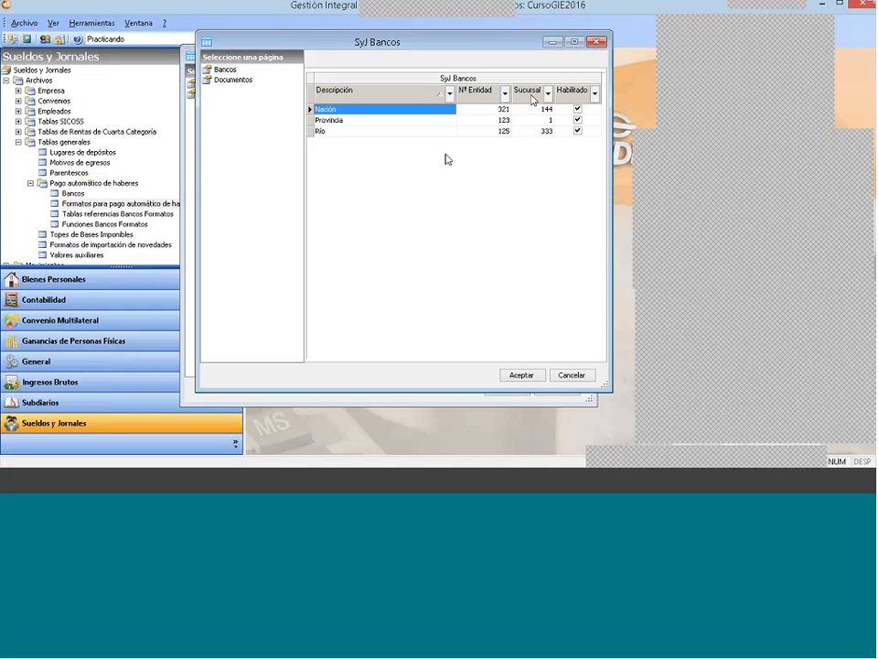
right_click(447, 159)
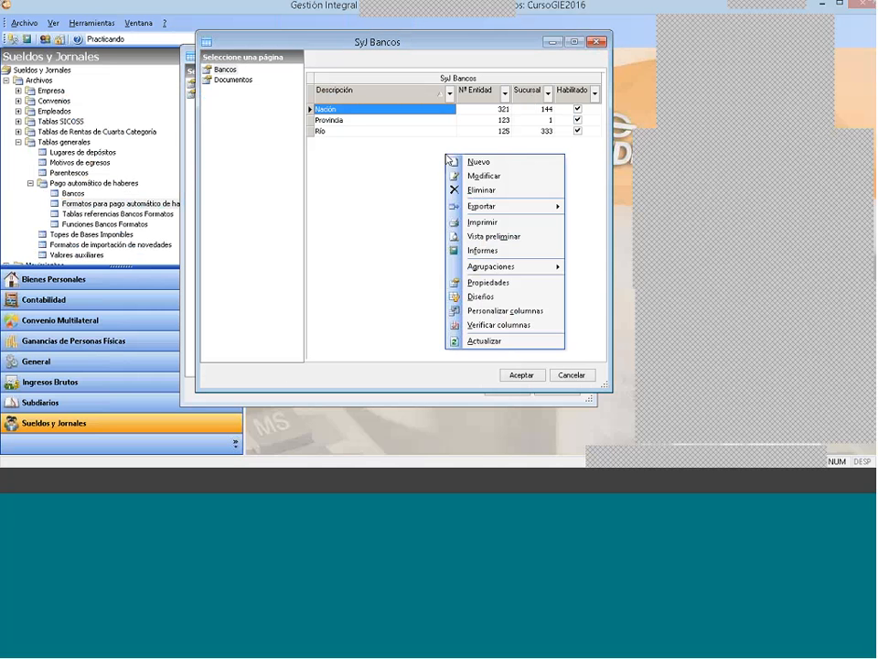
click(595, 42)
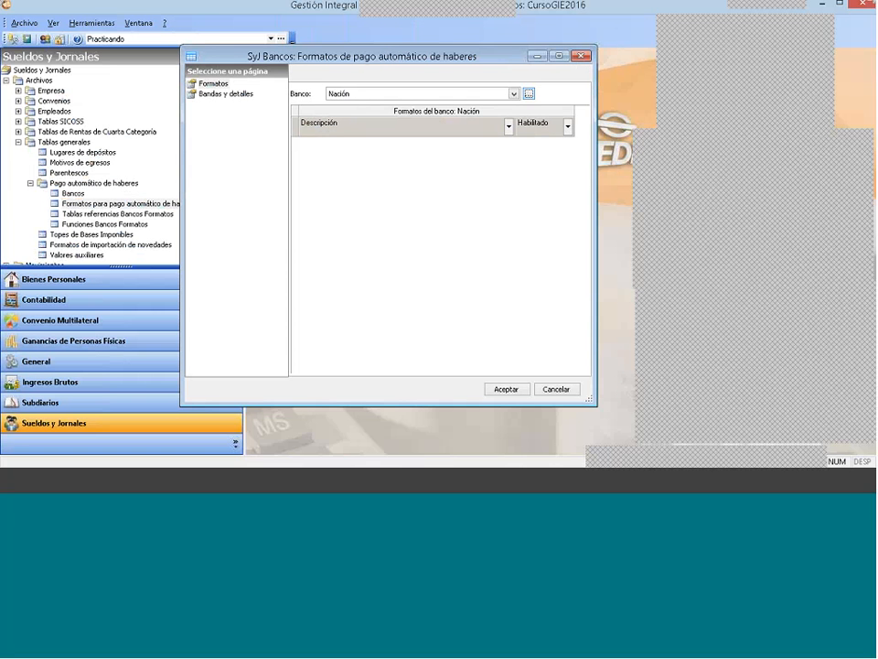
Step: Switch the bank to Provincia and then to Río to view their automatic salary payment formats
click(362, 94)
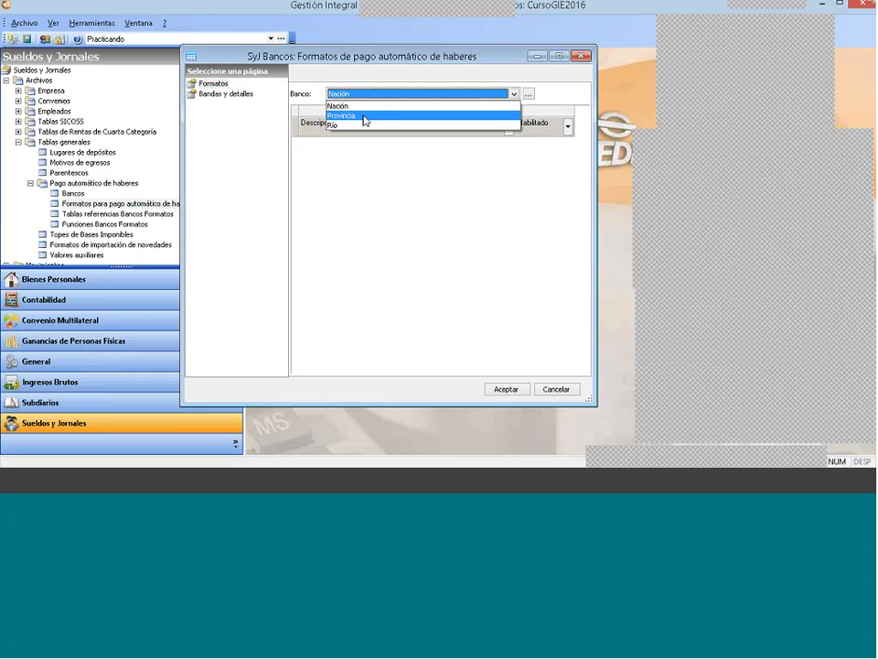
click(364, 116)
click(365, 94)
click(363, 125)
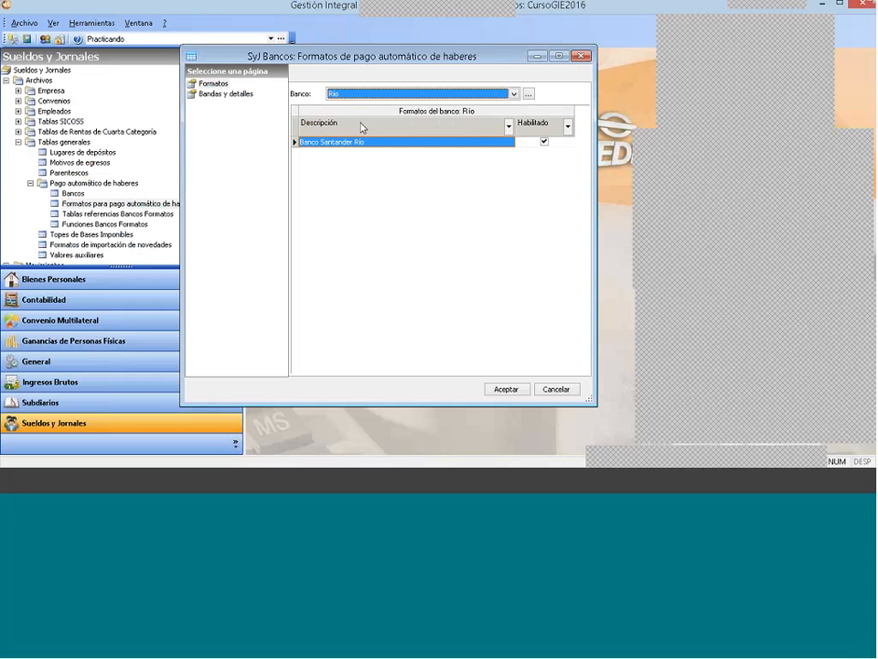
Step: Look through the formats importable from the repository for Río, cancel without importing, and close the payment formats window
right_click(354, 176)
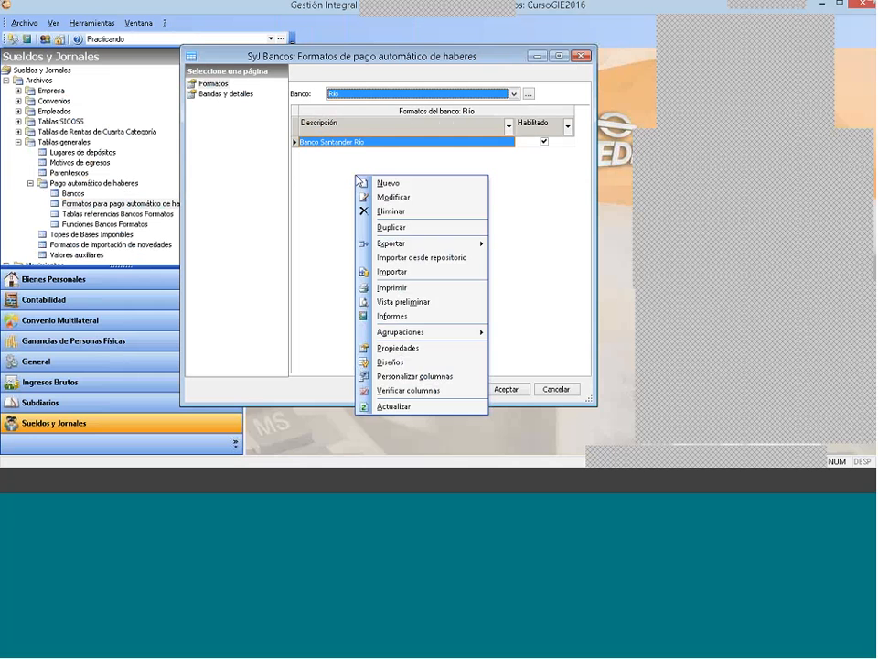
click(420, 261)
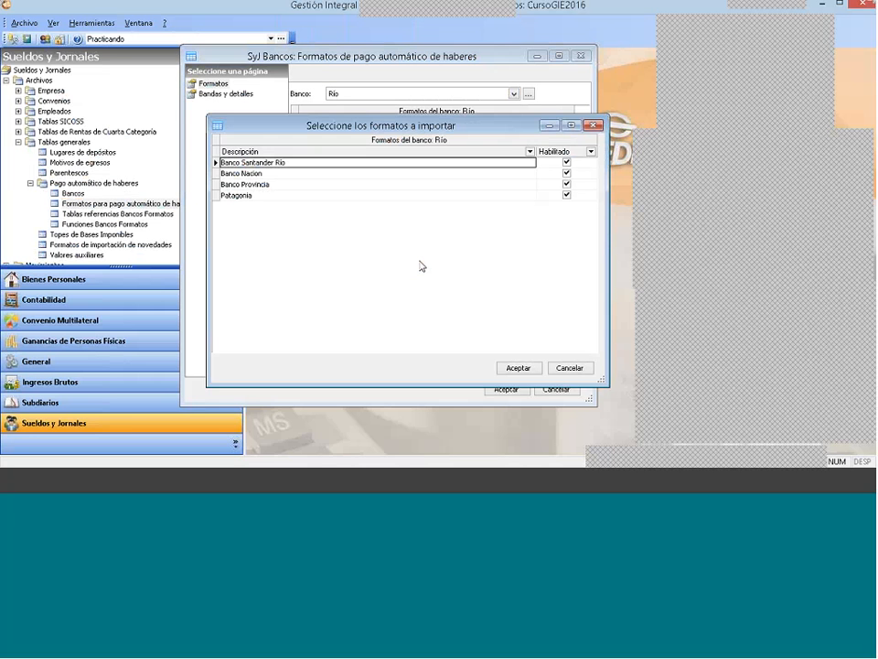
click(273, 167)
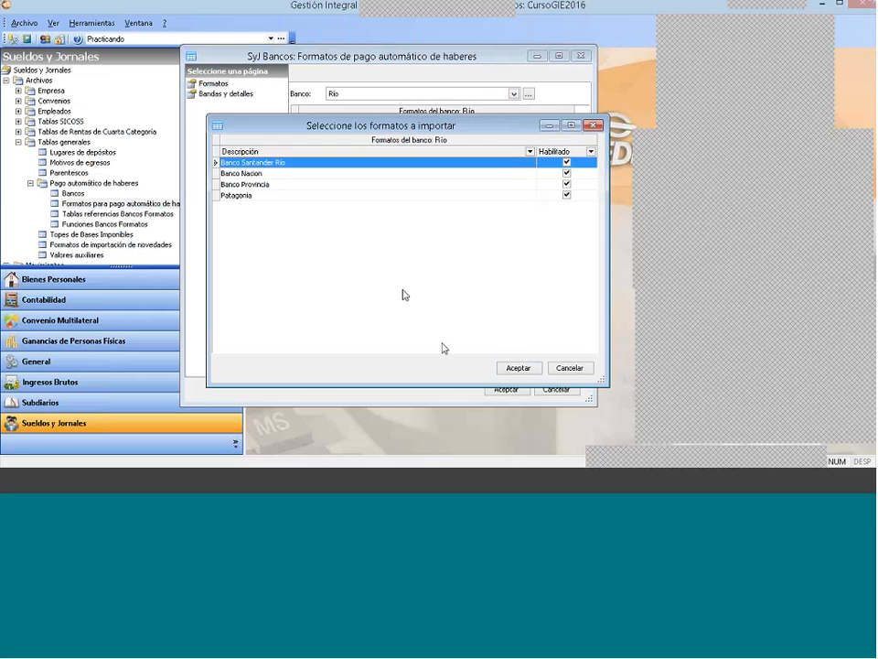
click(578, 370)
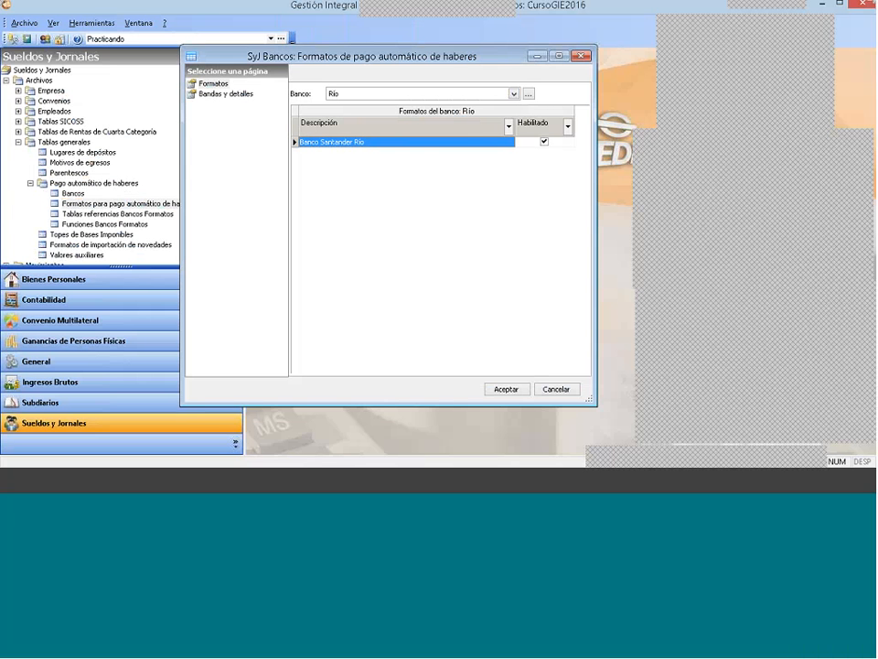
click(585, 59)
click(584, 57)
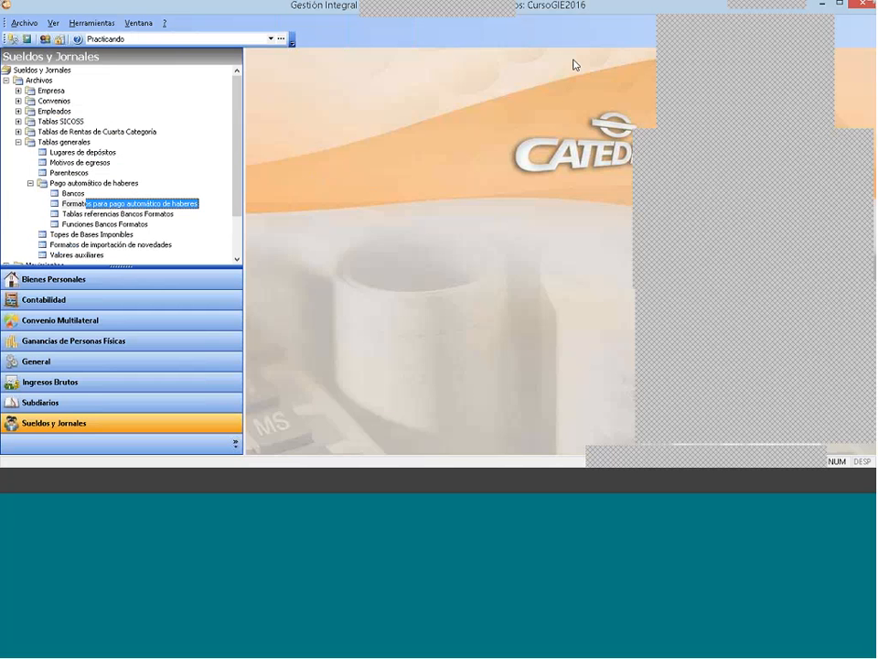
Step: Open the employment data of Empleado A, check the payment method, bank and account fields, and close the record and the employee list
click(18, 110)
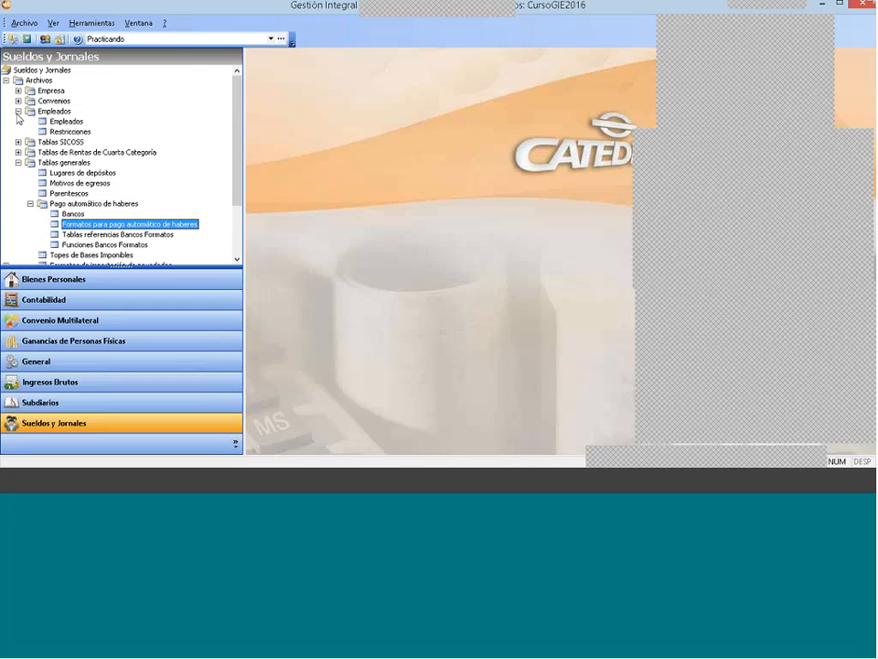
double_click(66, 121)
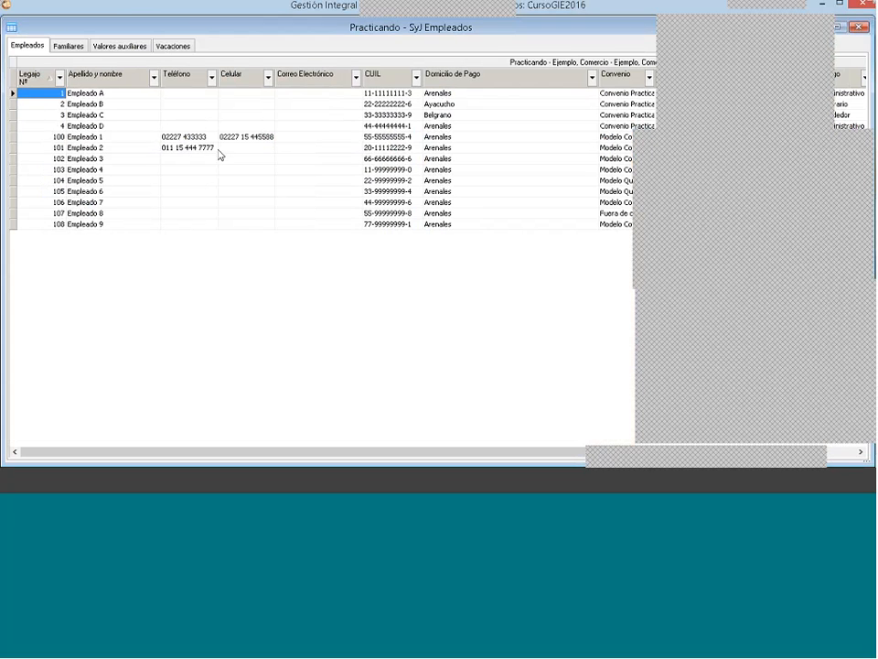
click(97, 94)
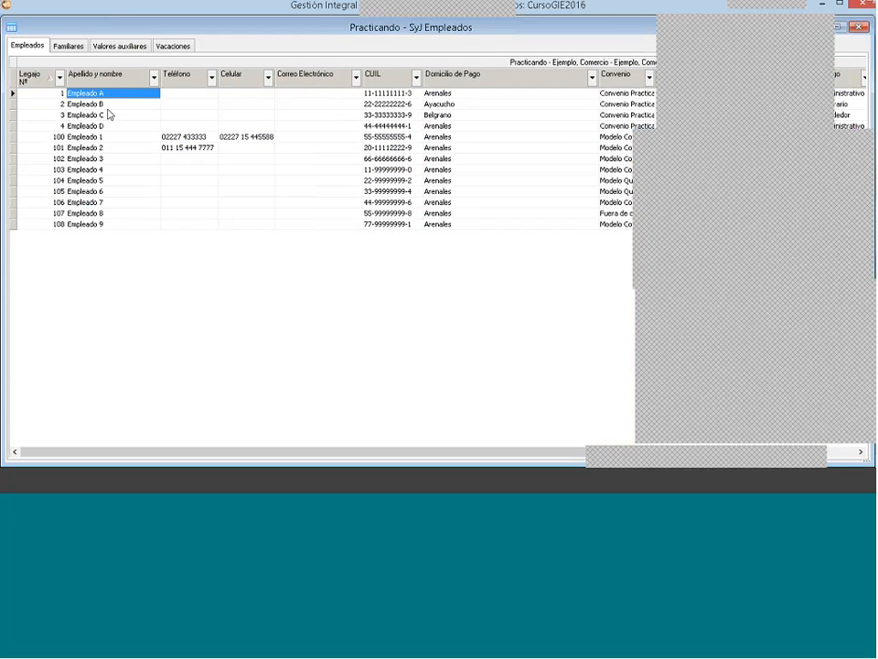
click(184, 89)
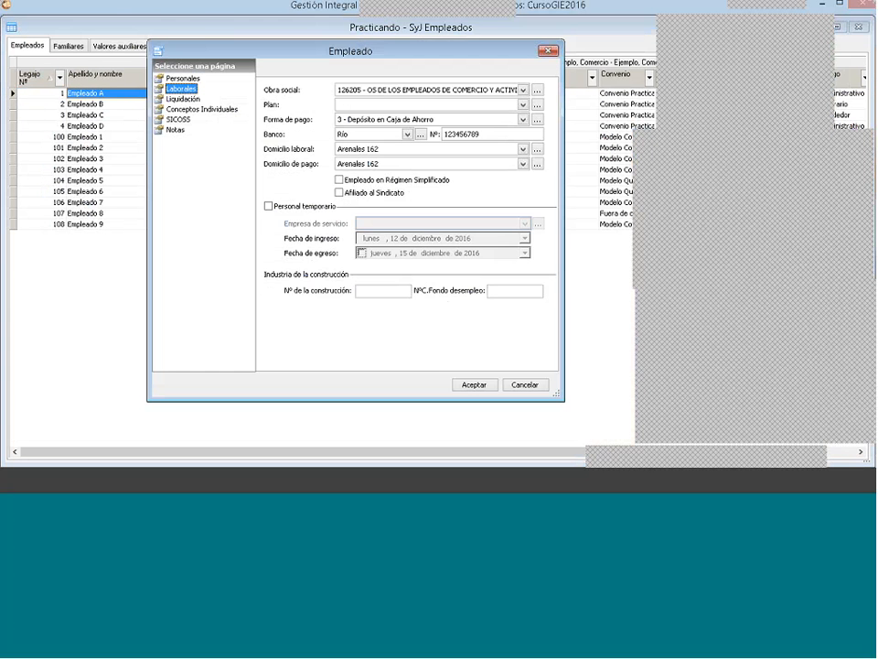
click(356, 134)
click(355, 134)
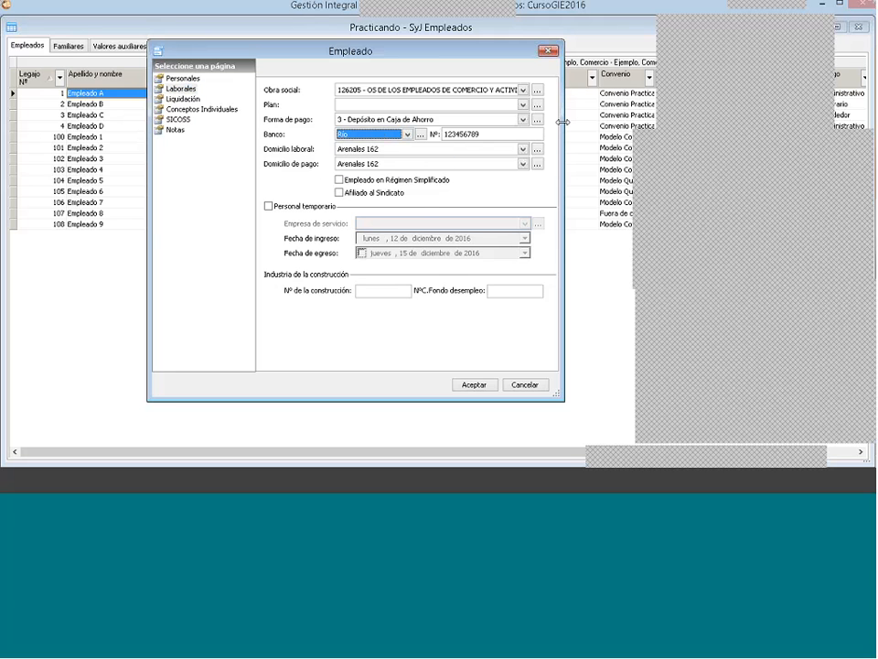
click(551, 53)
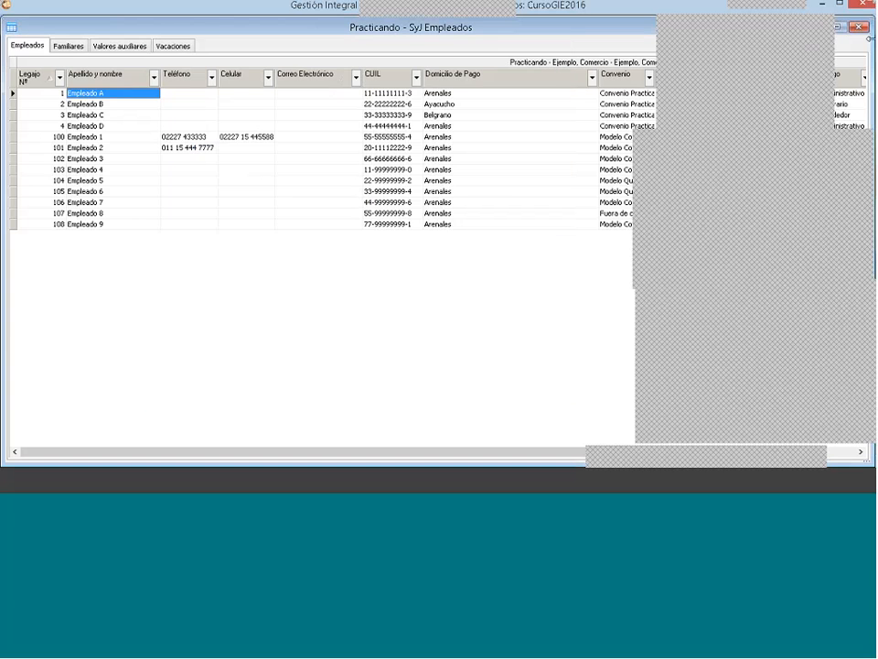
click(866, 29)
Step: Collapse the Empleados and Tablas generales folders, expand Otros procesos, and select Pago automático de haberes
click(18, 111)
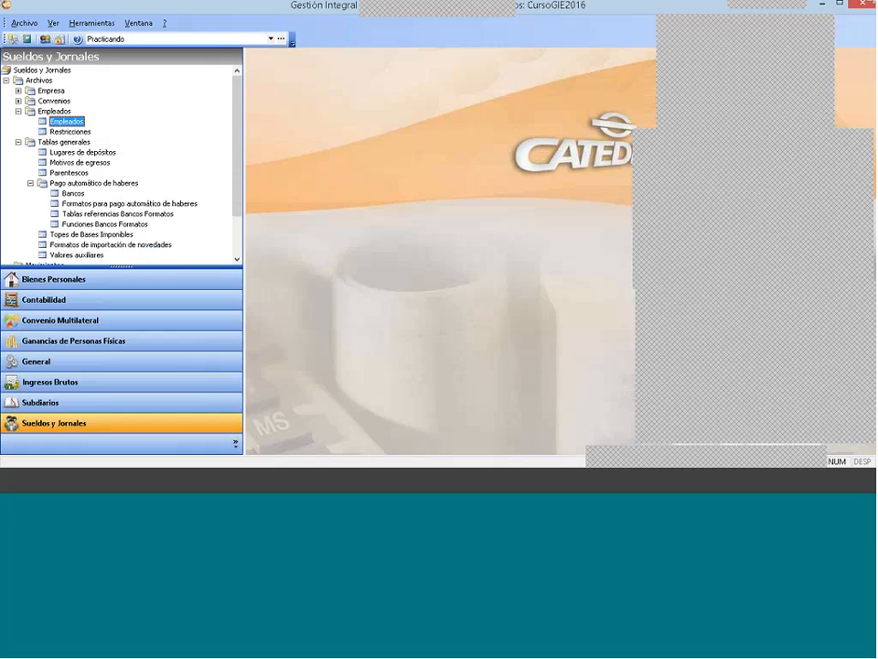
click(19, 142)
click(6, 162)
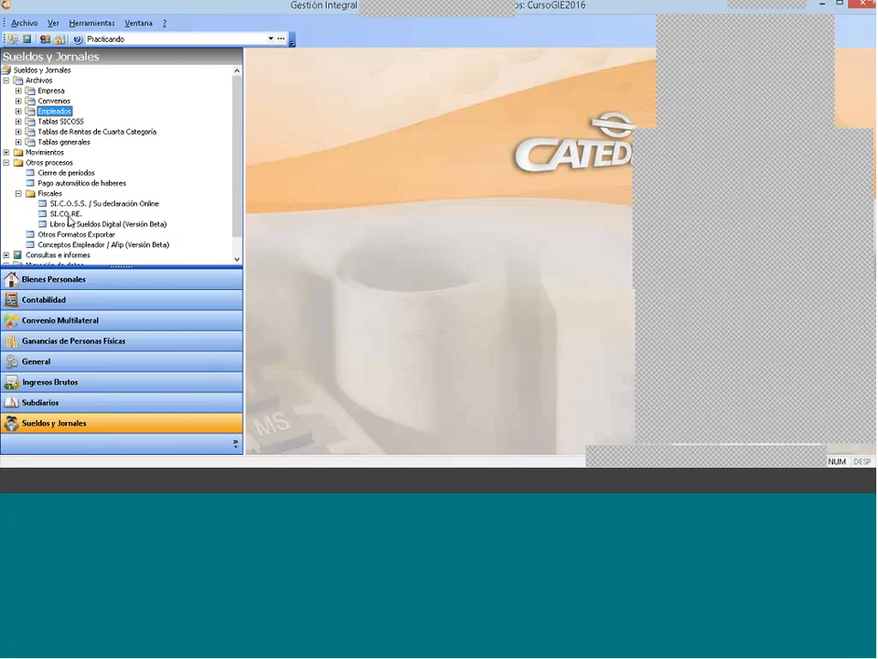
scroll(233, 198, down, 1)
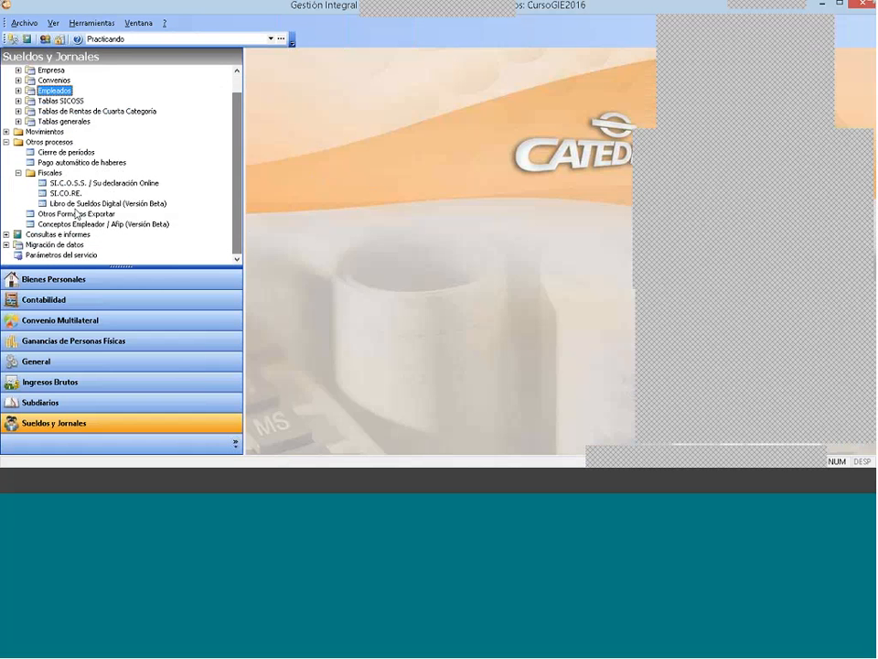
click(64, 162)
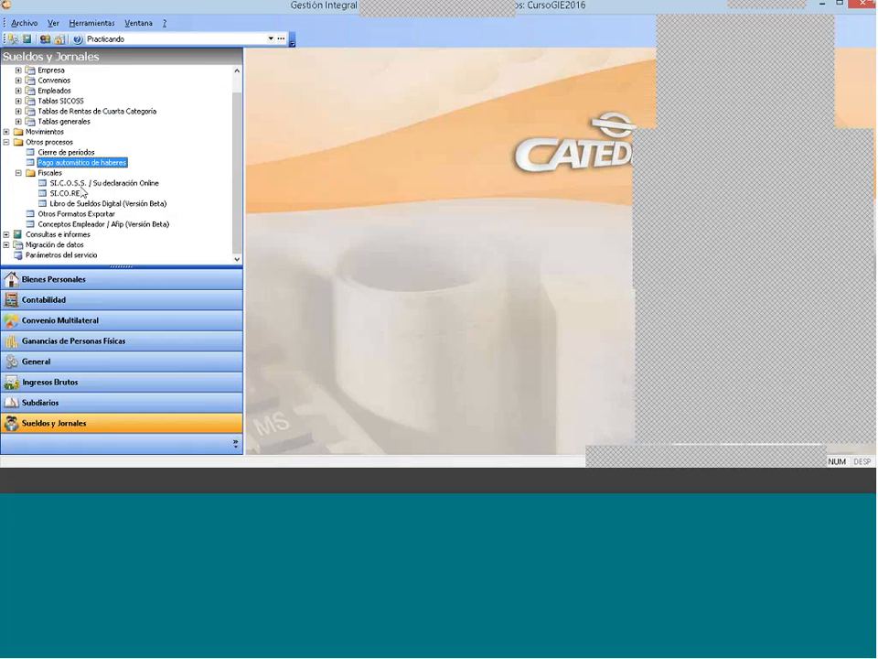
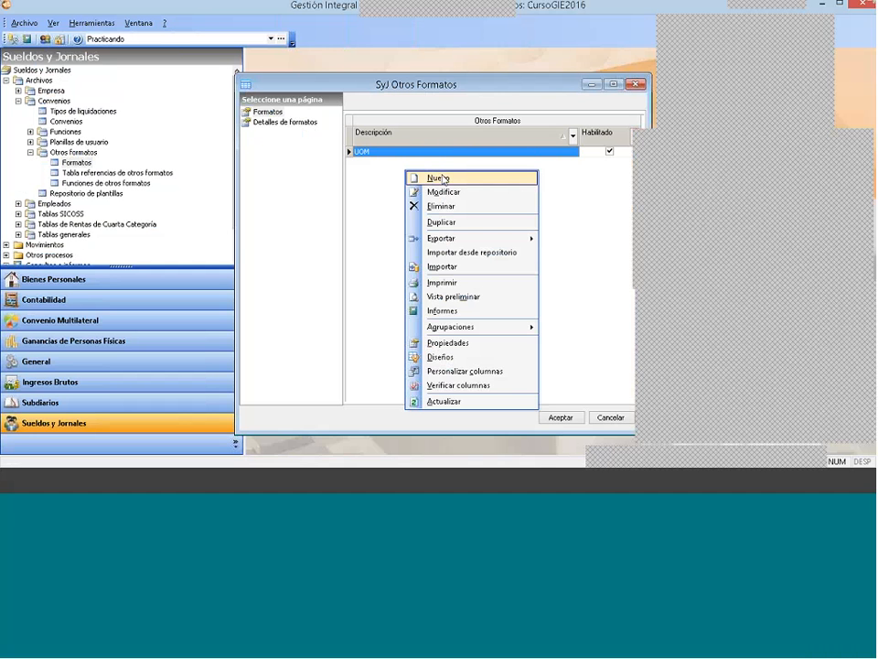
Step: Review the detail lines of the UOM format, such as CUIL, Nombre y Apellido and Localidad, and return to the format list
click(287, 123)
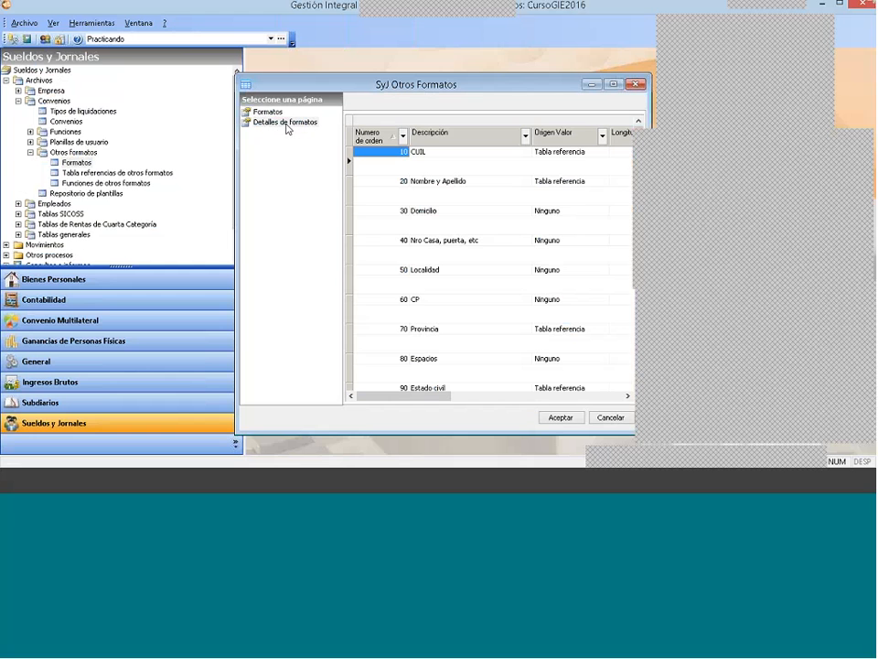
click(455, 183)
key(Down)
click(446, 271)
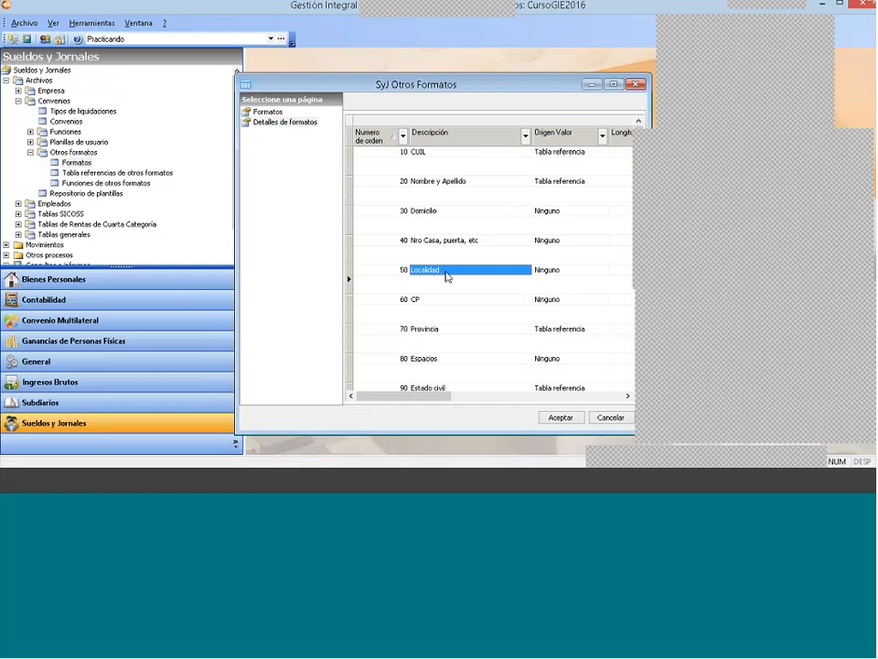
click(268, 111)
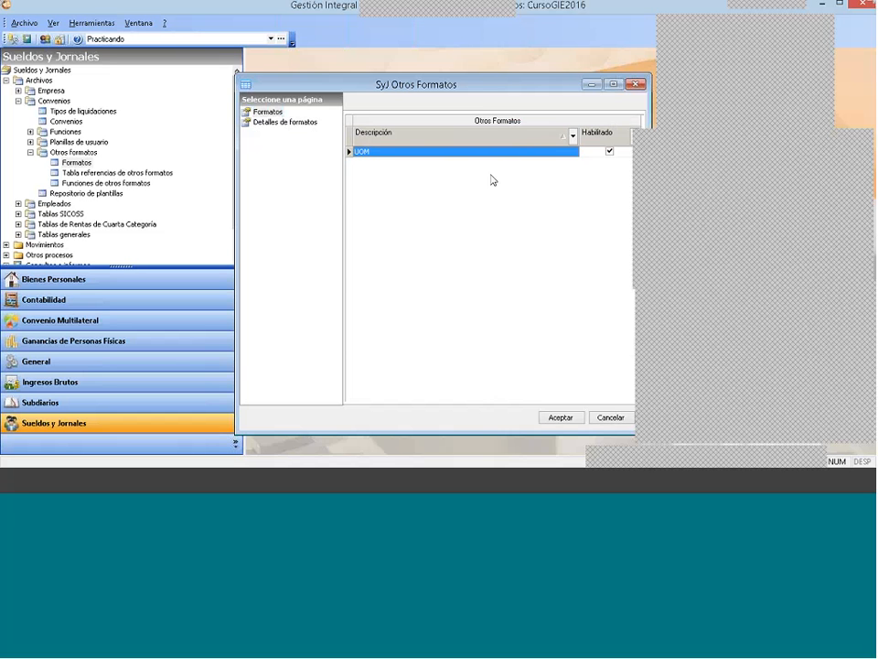
Step: Import the UOCRA format from the repository into Otros Formatos
right_click(459, 189)
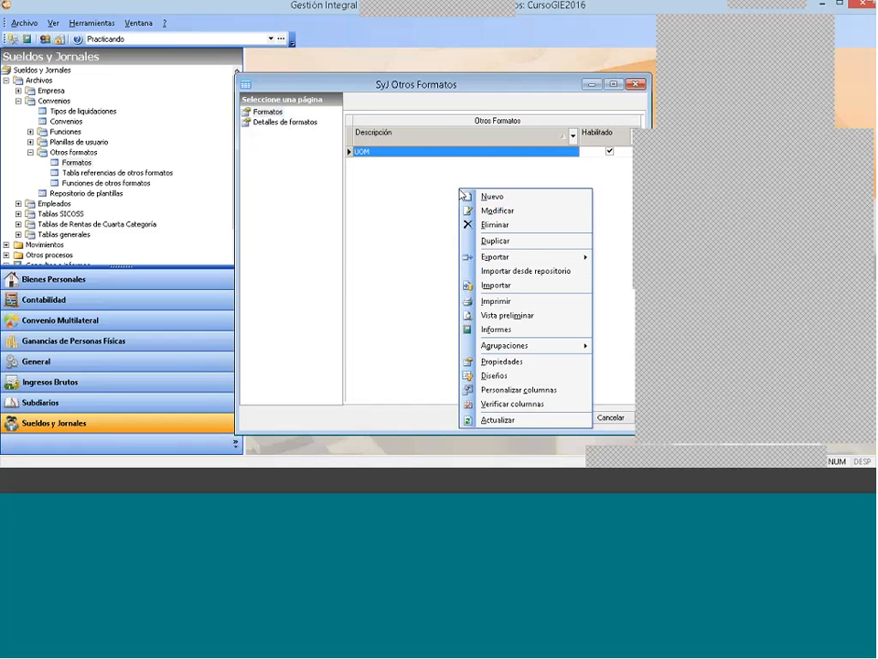
click(531, 273)
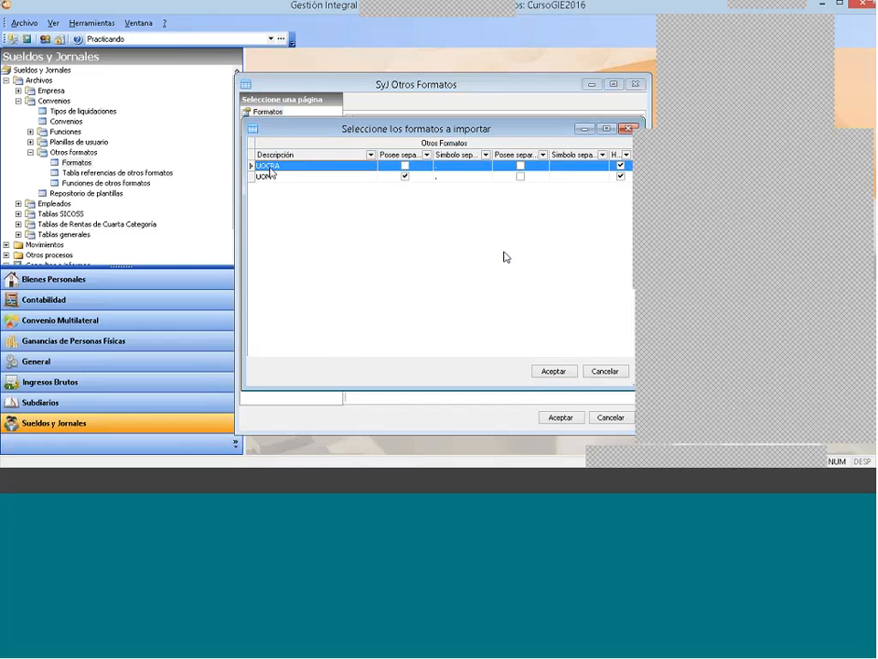
click(268, 175)
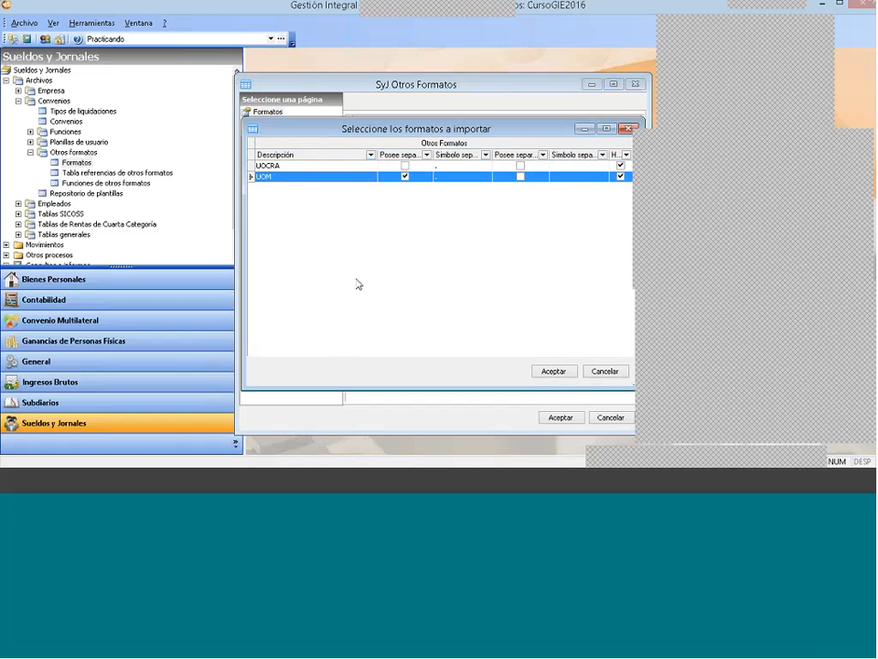
click(273, 167)
click(275, 176)
click(285, 167)
click(284, 177)
click(308, 167)
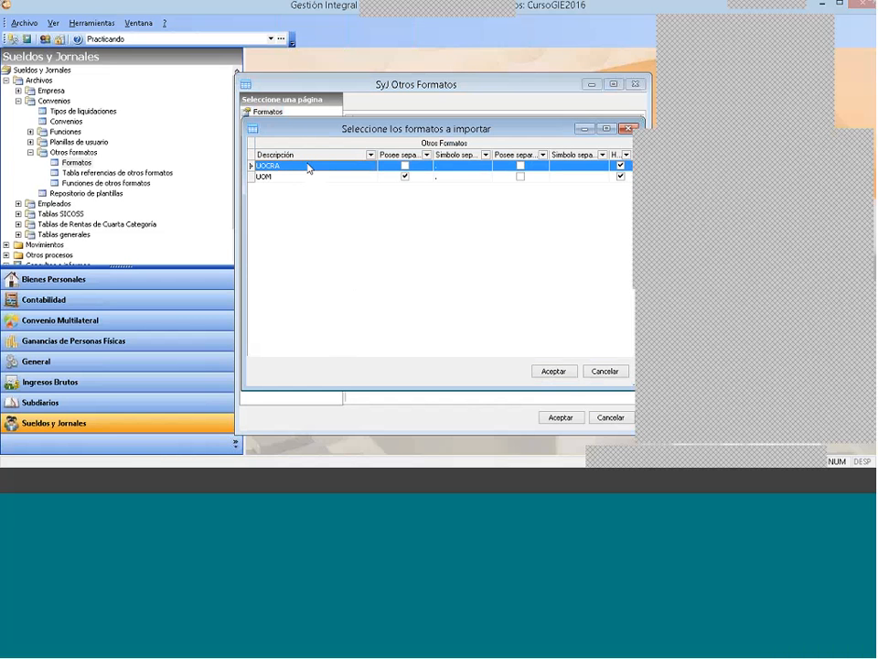
click(555, 370)
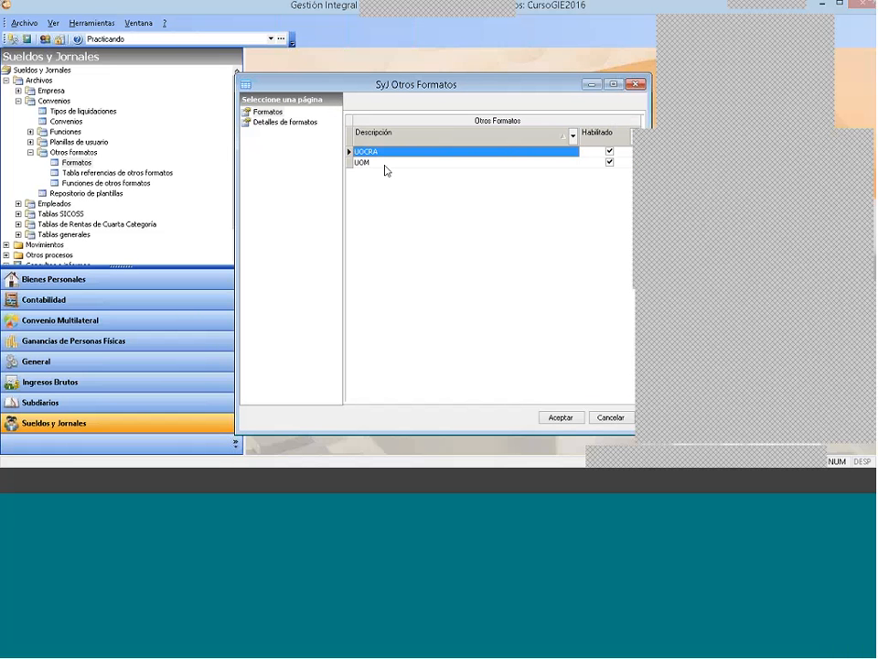
Step: Select the UOM format, look at the actions available for it, and close the Otros Formatos window
click(385, 164)
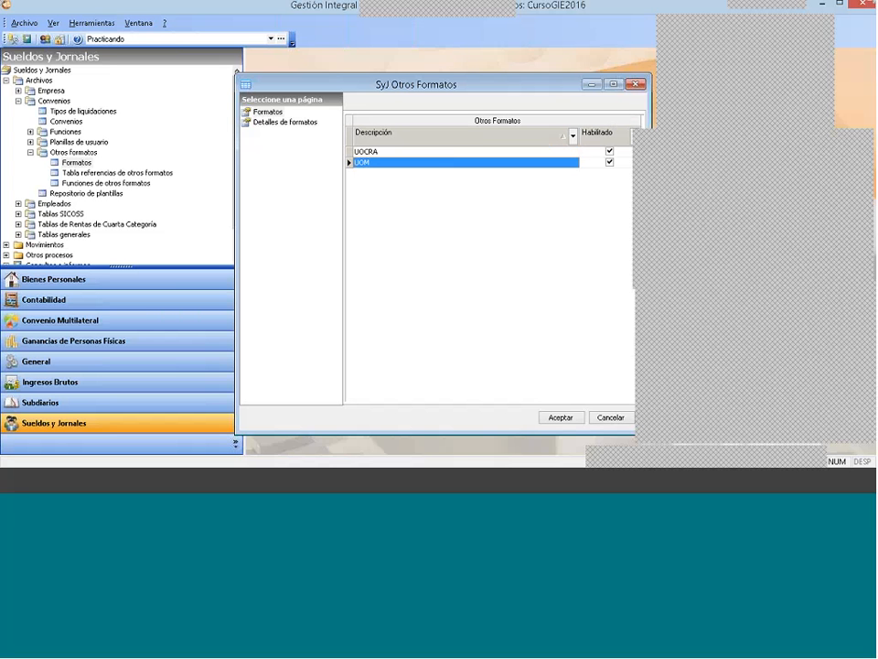
right_click(423, 197)
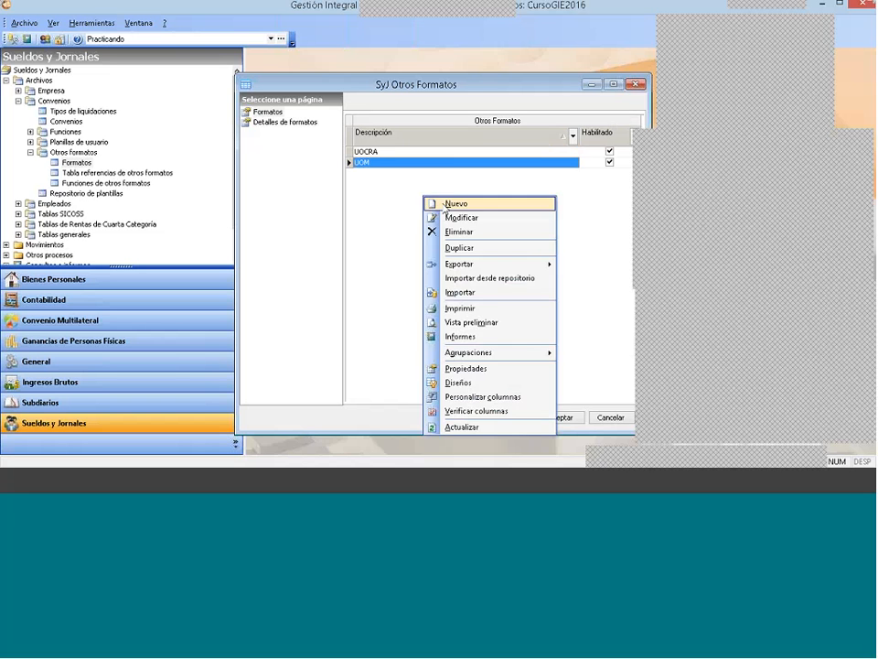
click(385, 188)
drag(456, 90, 432, 92)
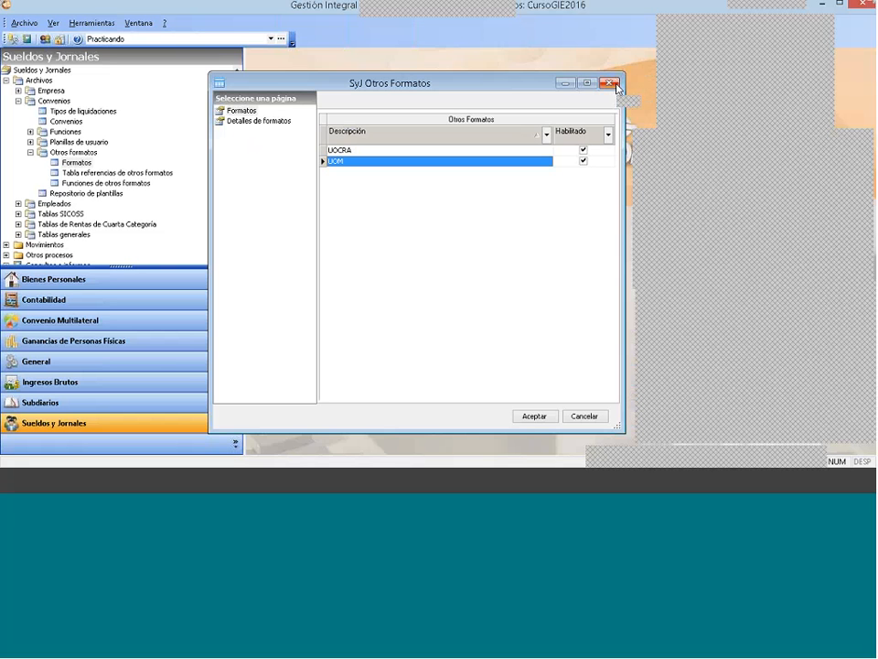
click(614, 83)
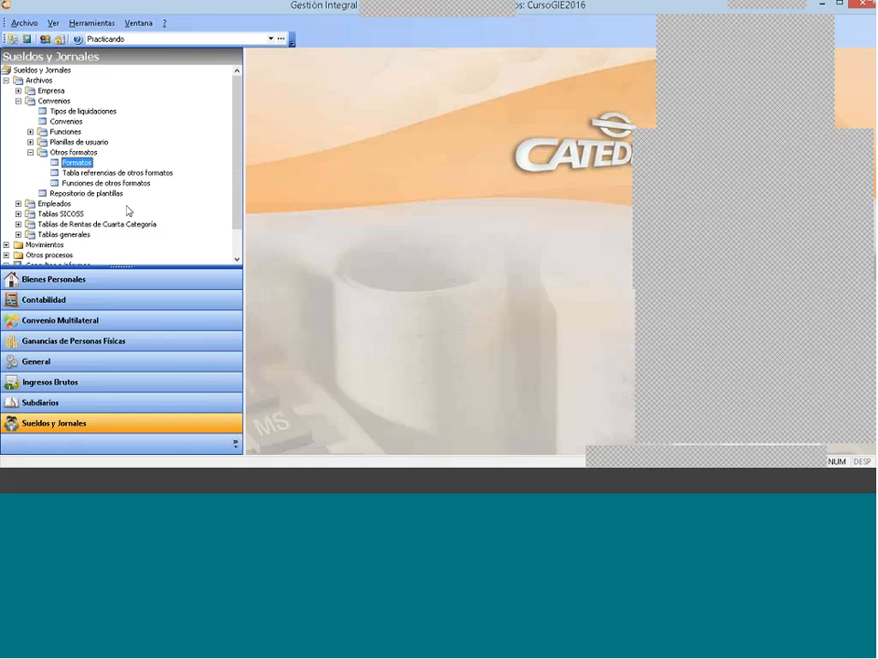
Step: Open the Convenios table, select Convenio Practica 2, and show its other export formats
click(55, 101)
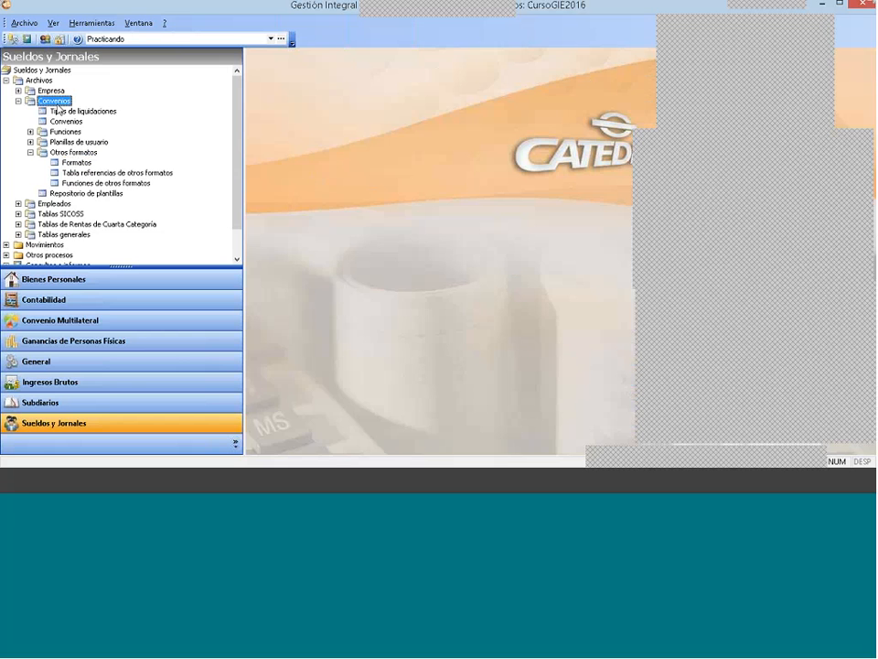
double_click(69, 121)
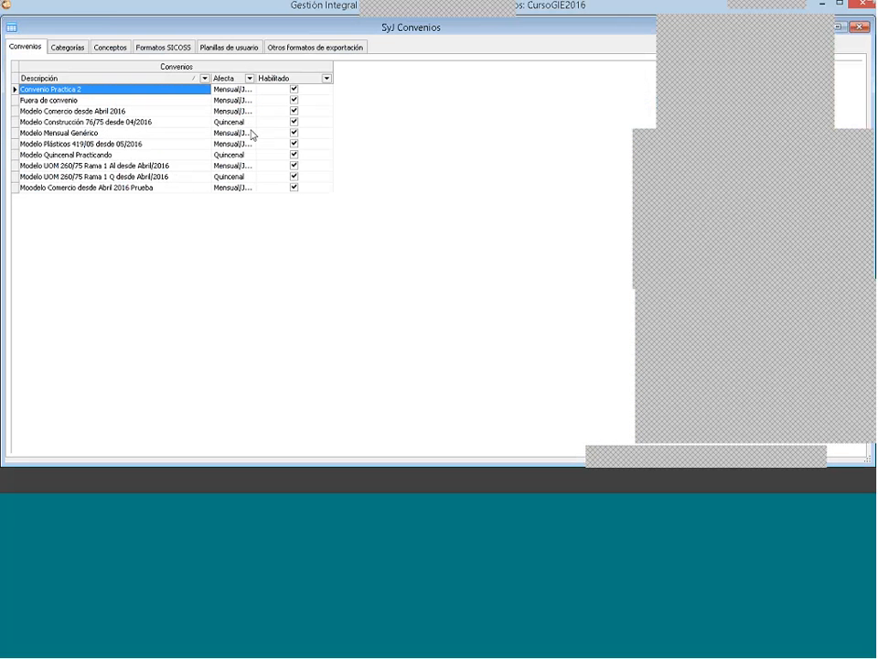
click(62, 101)
click(62, 92)
click(301, 53)
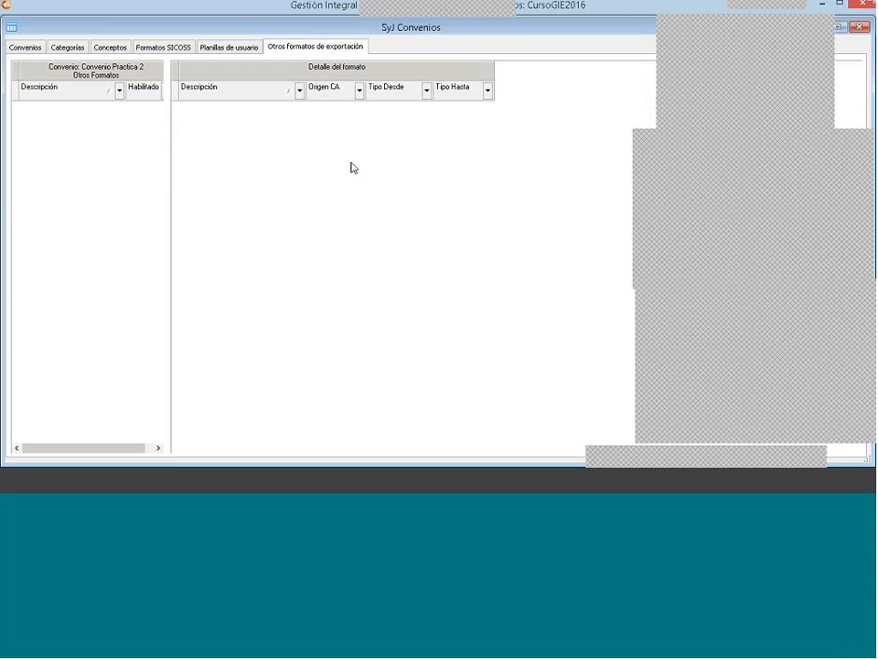
Step: Assign the UOM export format to Convenio Practica 2
right_click(94, 122)
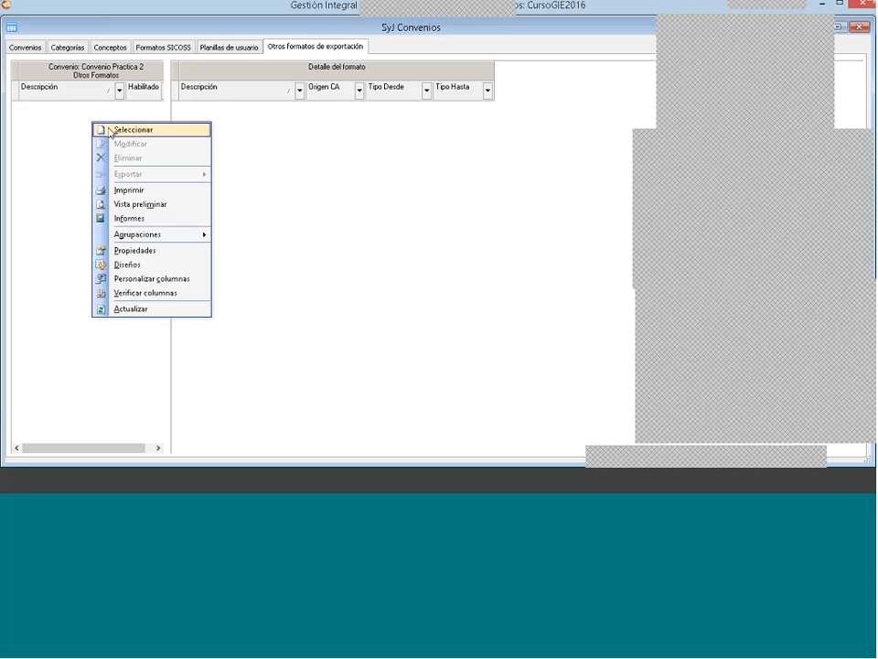
click(110, 134)
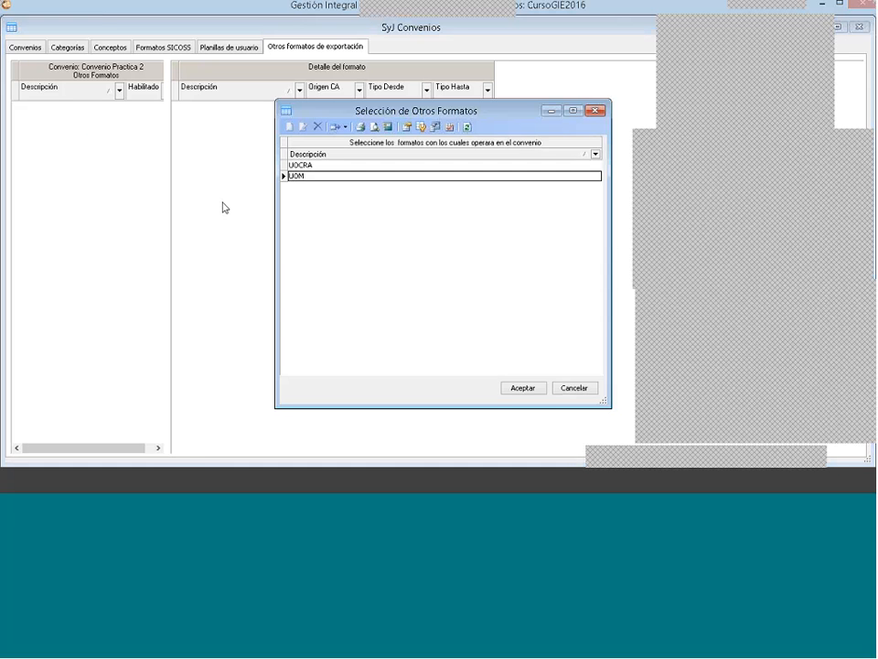
click(312, 179)
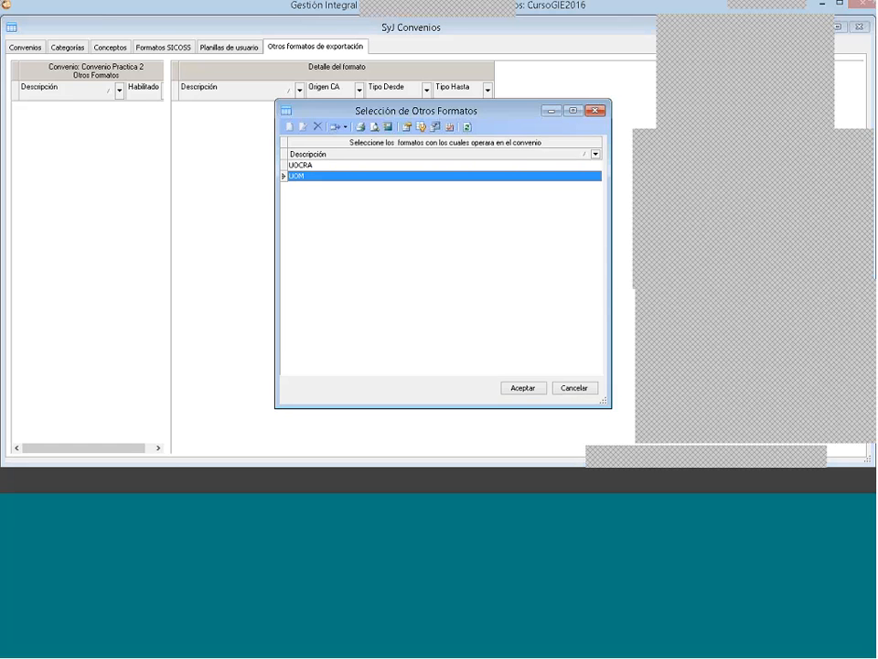
click(525, 387)
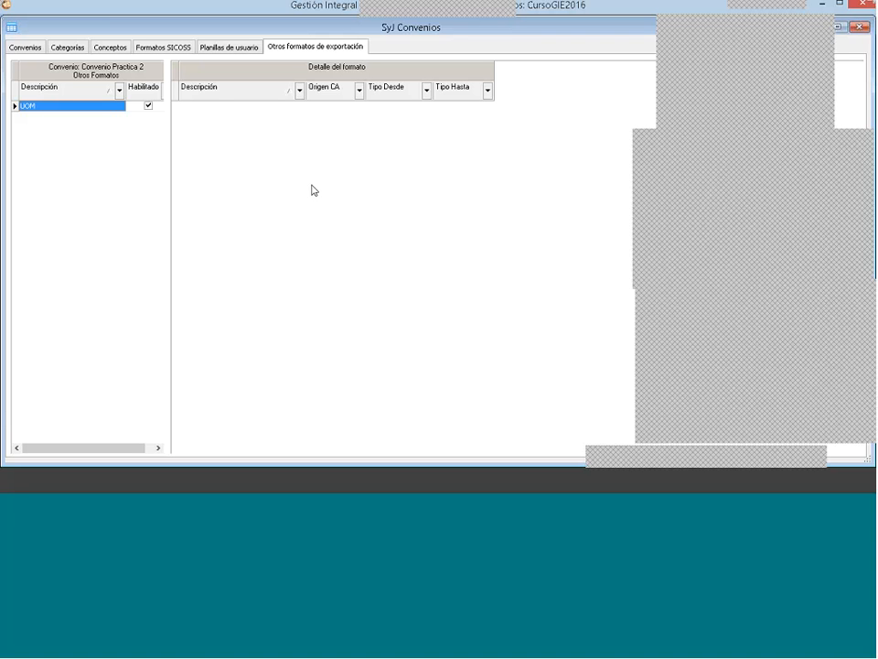
Step: Add the UOCRA export format to the formats used by Convenio Practica 2
right_click(94, 166)
click(106, 168)
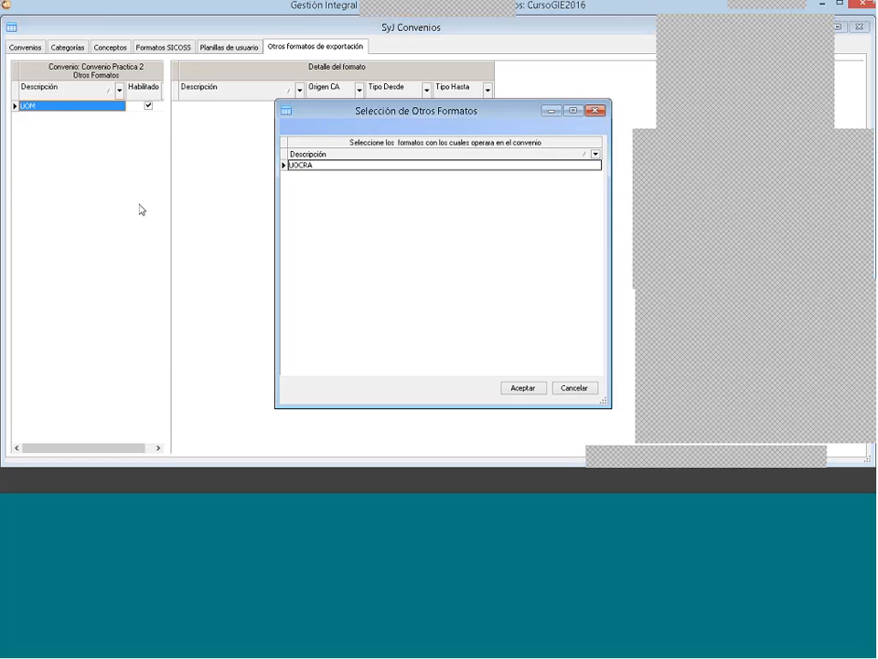
click(325, 167)
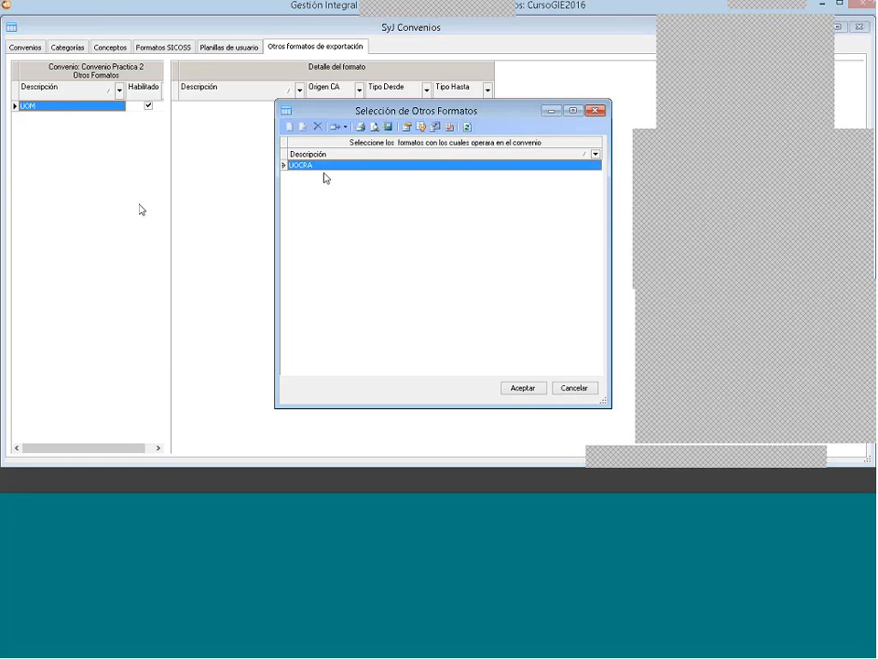
click(523, 388)
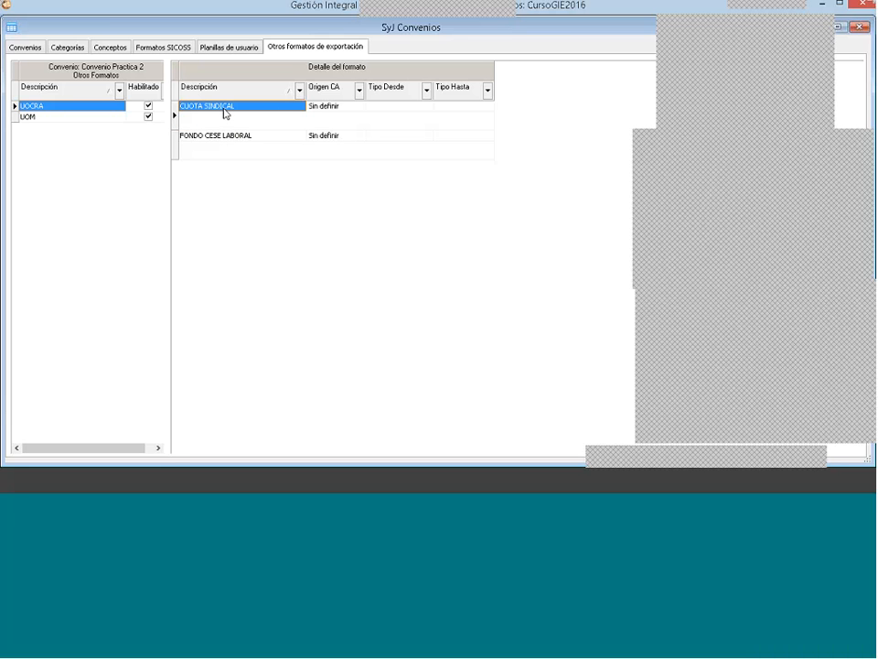
Step: Edit the UOCRA detail CUOTA SINDICAL, setting Origen to Selección de conceptos, Operación to Suma and Columna to Importe
click(253, 135)
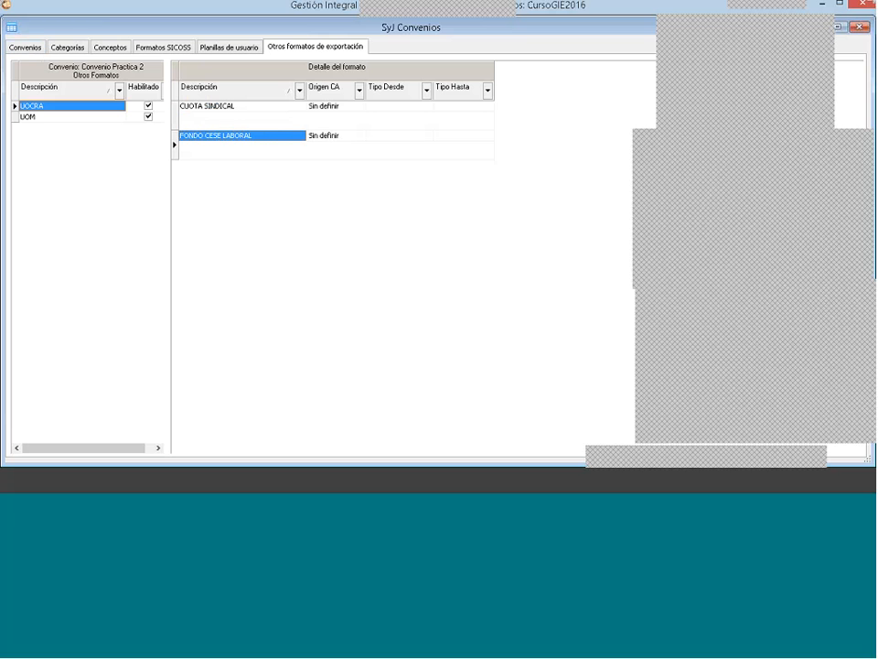
click(229, 110)
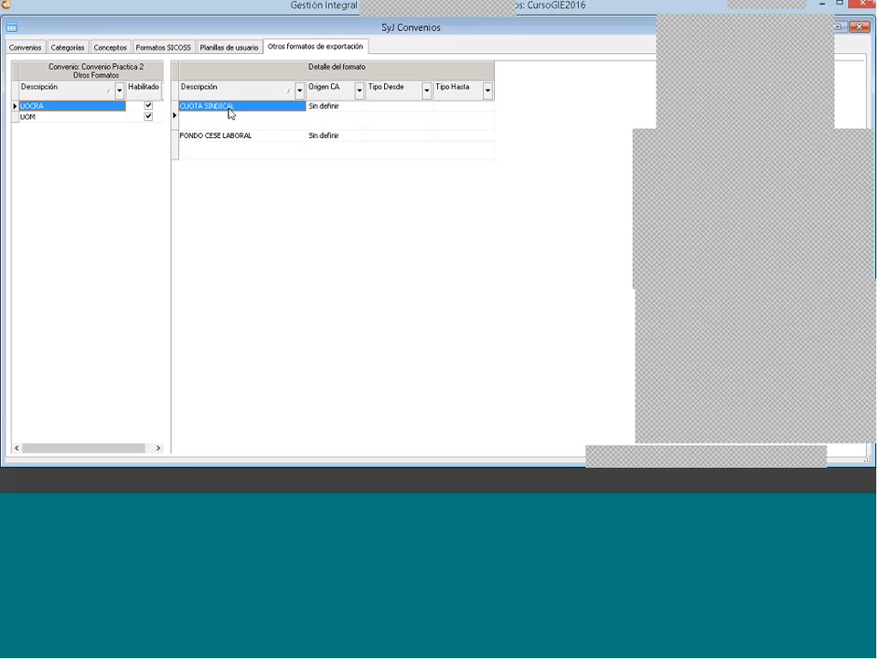
right_click(229, 110)
click(275, 129)
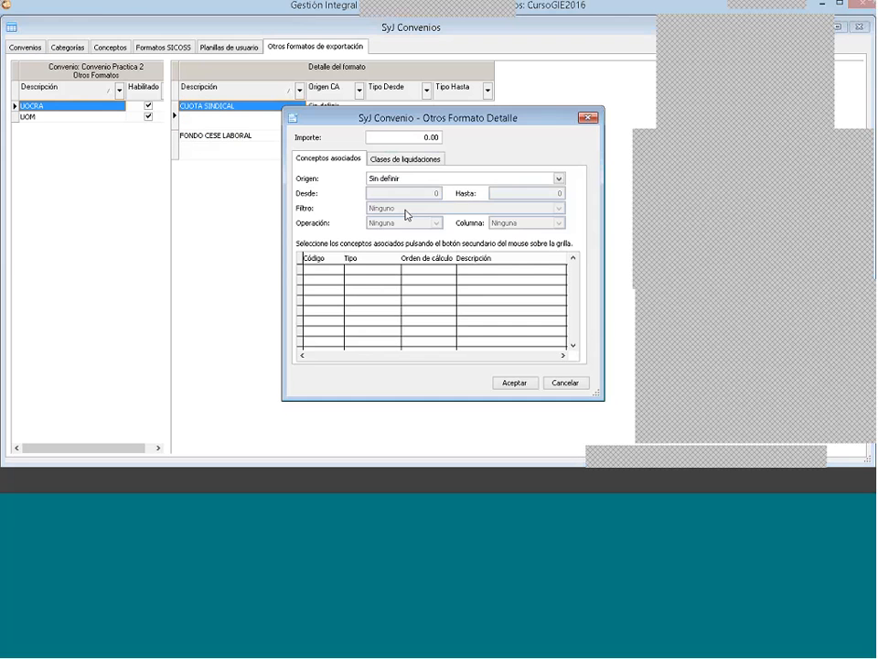
click(410, 179)
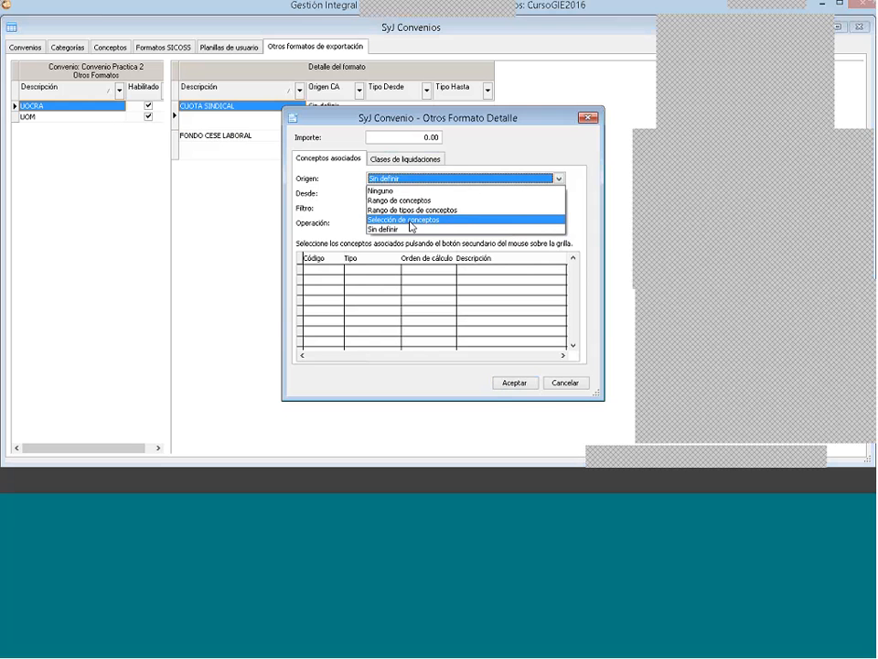
click(410, 219)
click(411, 224)
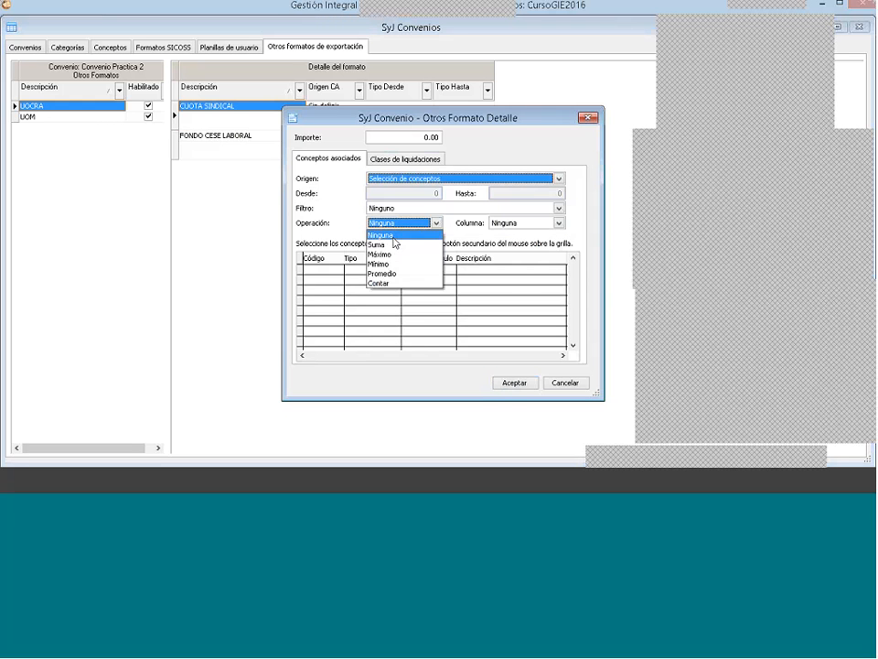
click(393, 243)
click(526, 223)
click(509, 263)
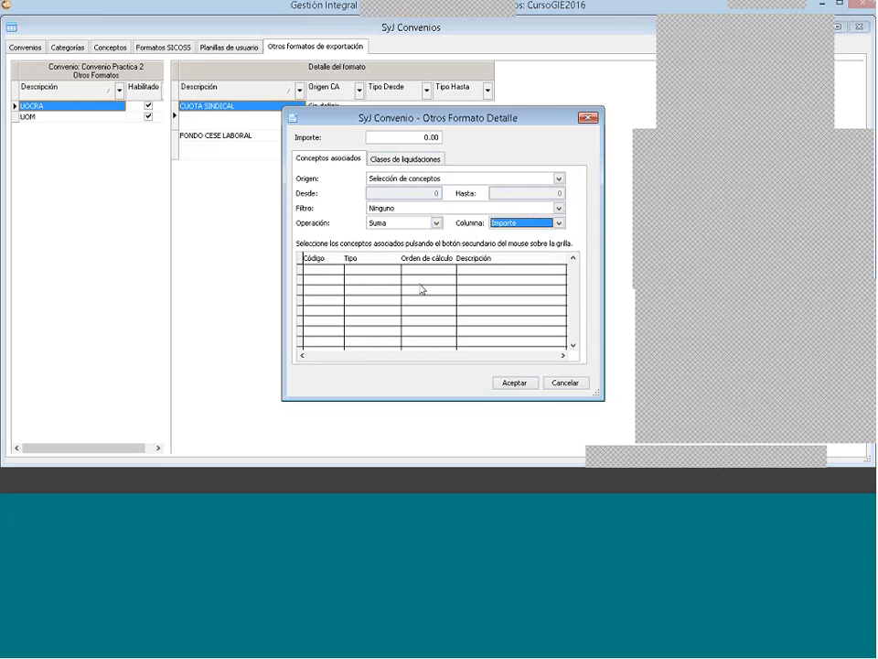
Step: Associate concept 4090 Sindicato with the CUOTA SINDICAL detail
right_click(399, 285)
click(408, 291)
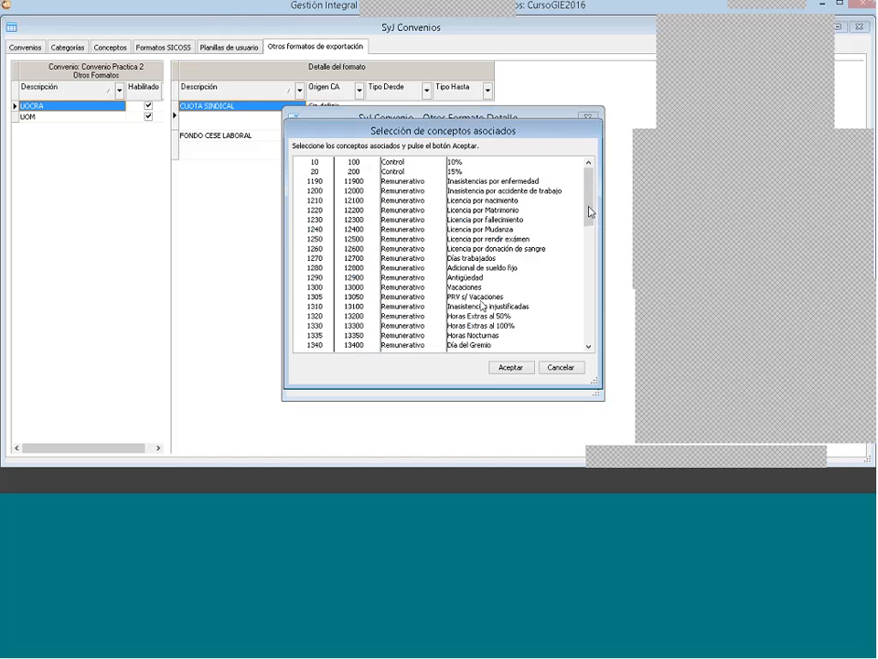
scroll(482, 306, down, 10)
click(482, 239)
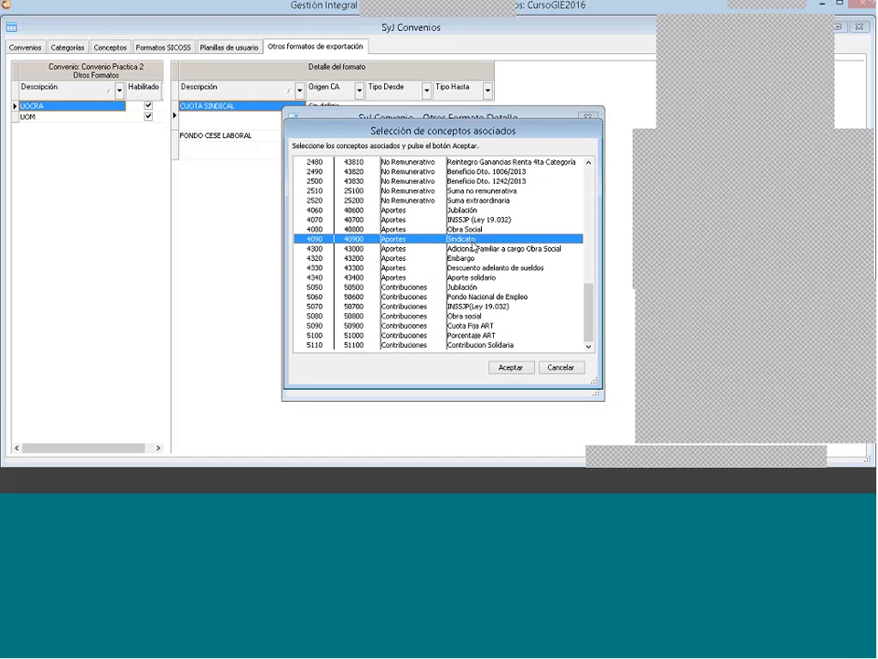
click(509, 367)
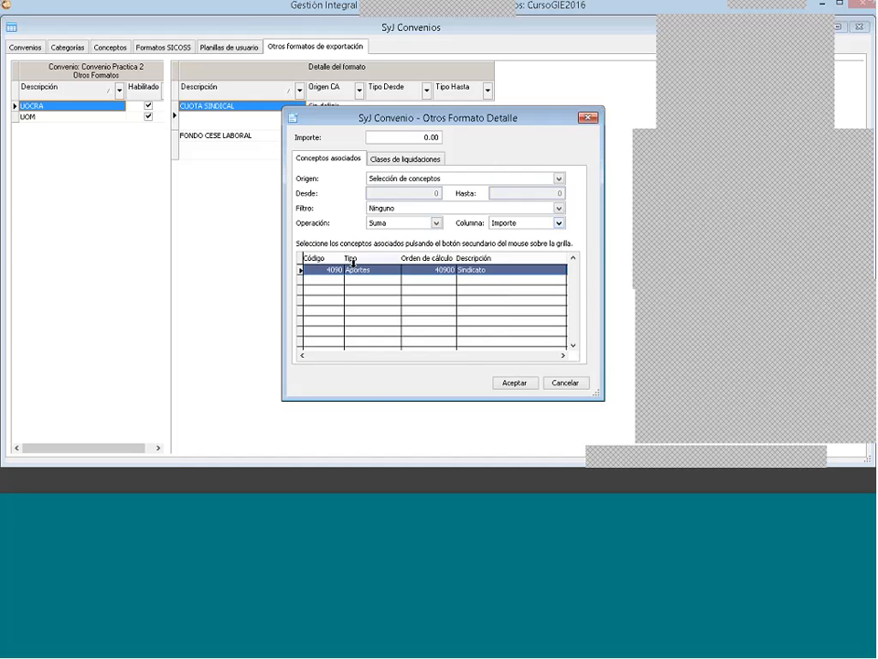
Step: Include the Mensual, Quincenal, Vacaciones, Aguinaldo and Final settlement classes in CUOTA SINDICAL and save the detail
click(392, 161)
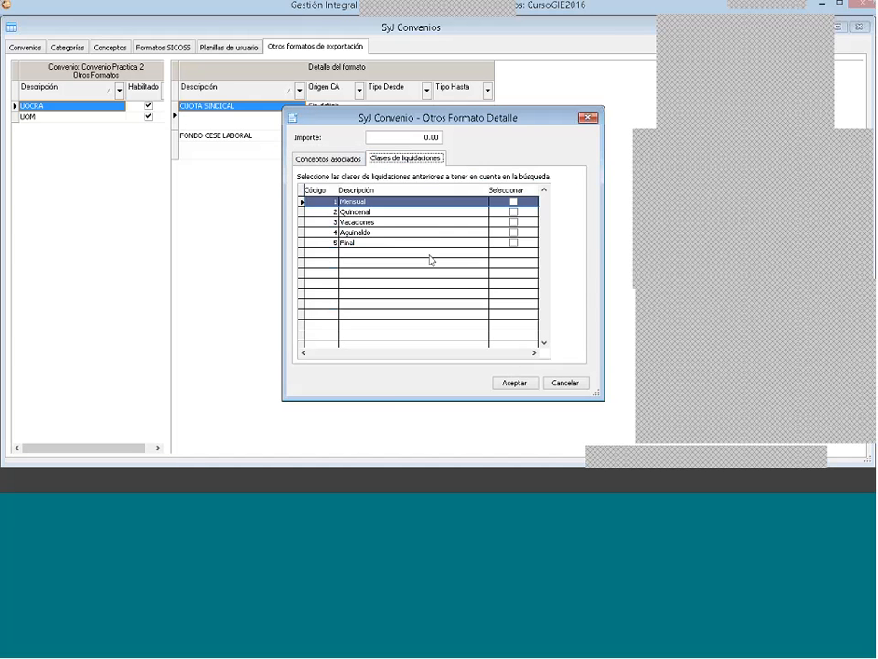
click(513, 242)
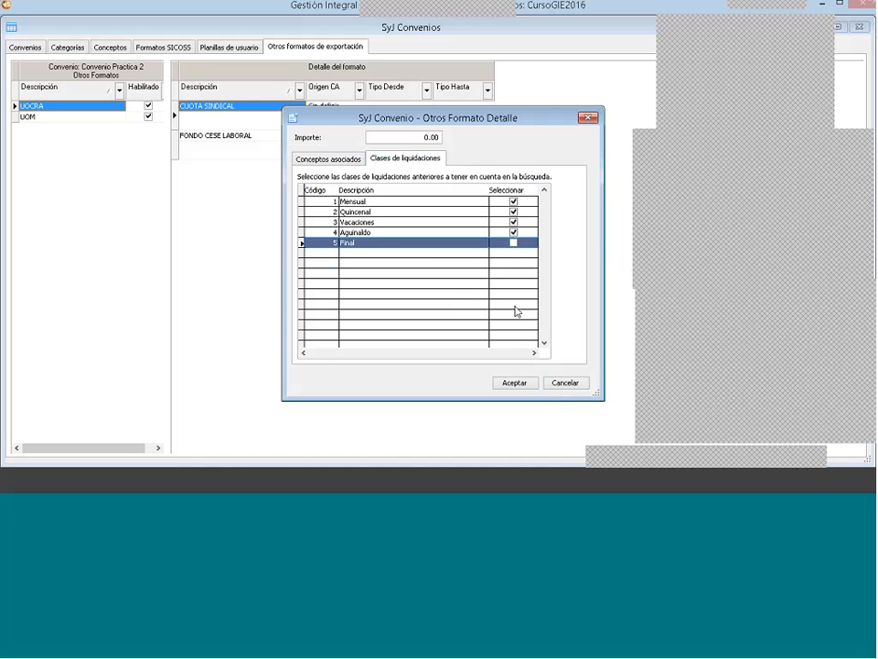
click(513, 243)
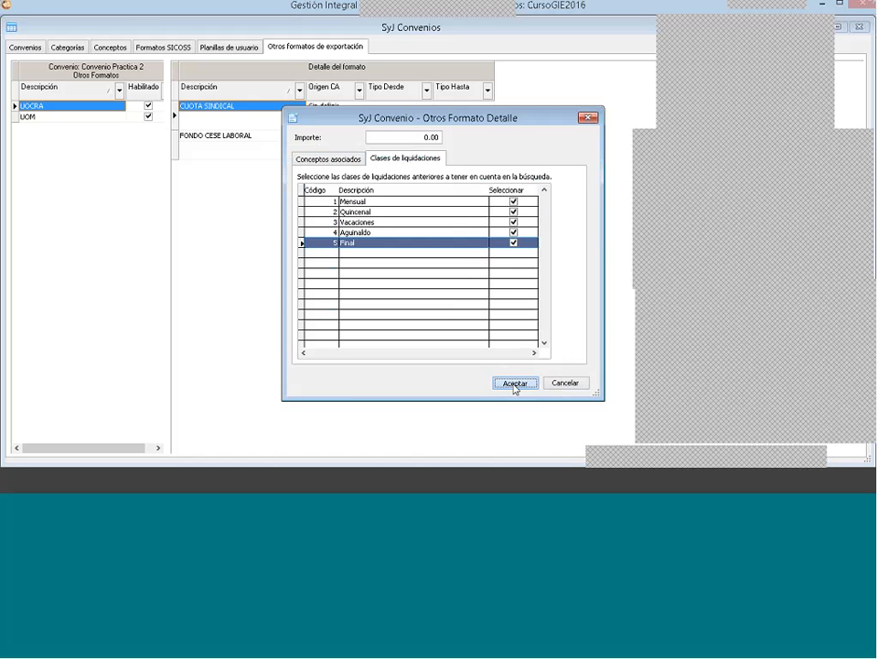
click(513, 383)
Step: Edit the UOCRA detail FONDO CESE LABORAL, setting Origen to Selección de conceptos, Operación to Suma and Columna to Importe
click(242, 137)
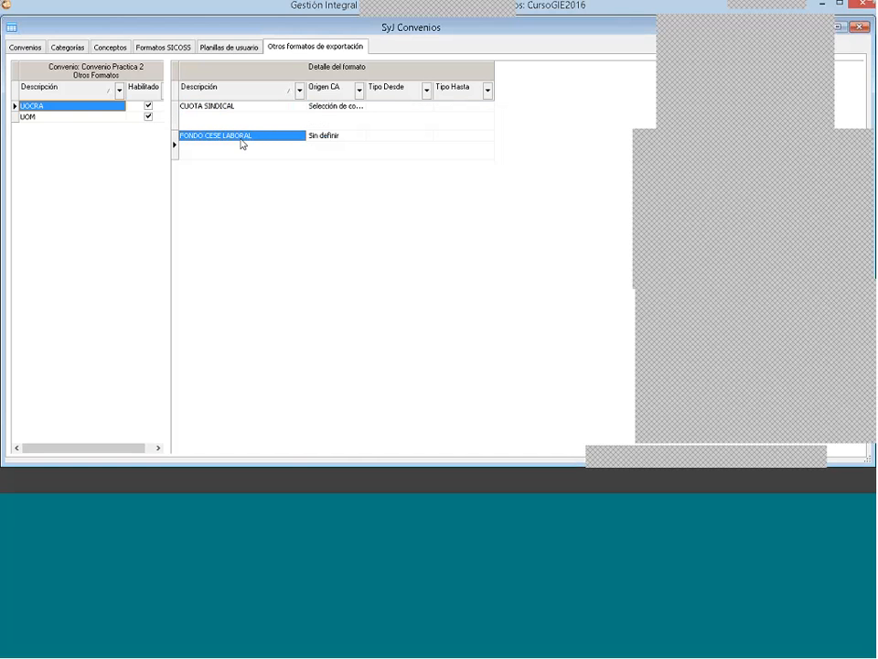
double_click(243, 137)
click(462, 178)
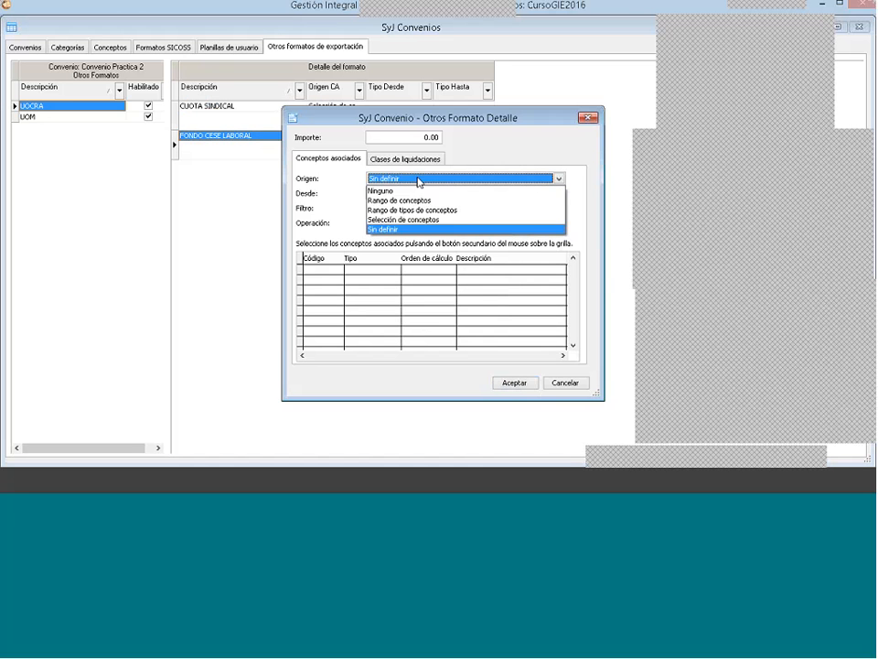
click(415, 220)
click(383, 223)
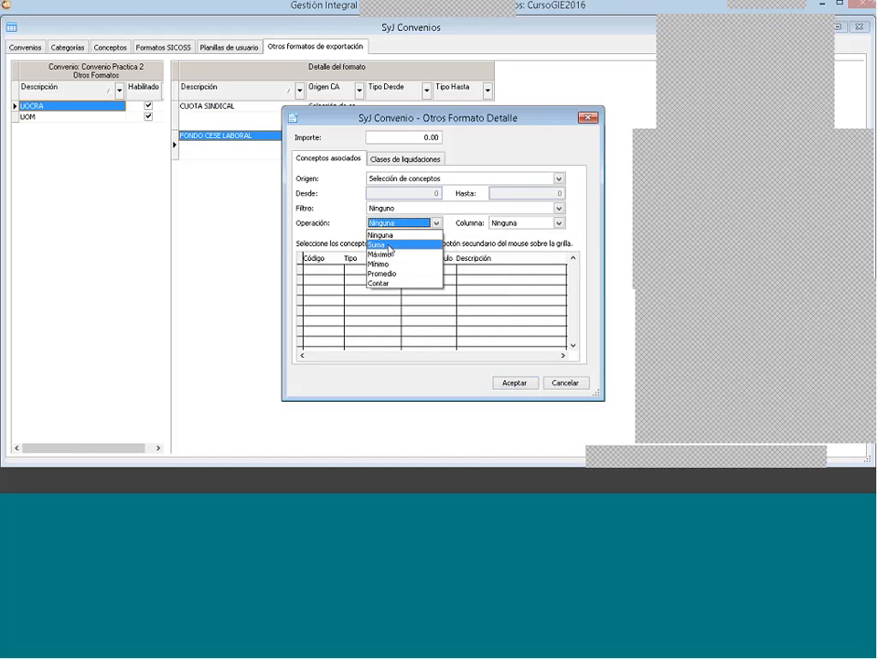
click(375, 244)
click(515, 225)
click(512, 264)
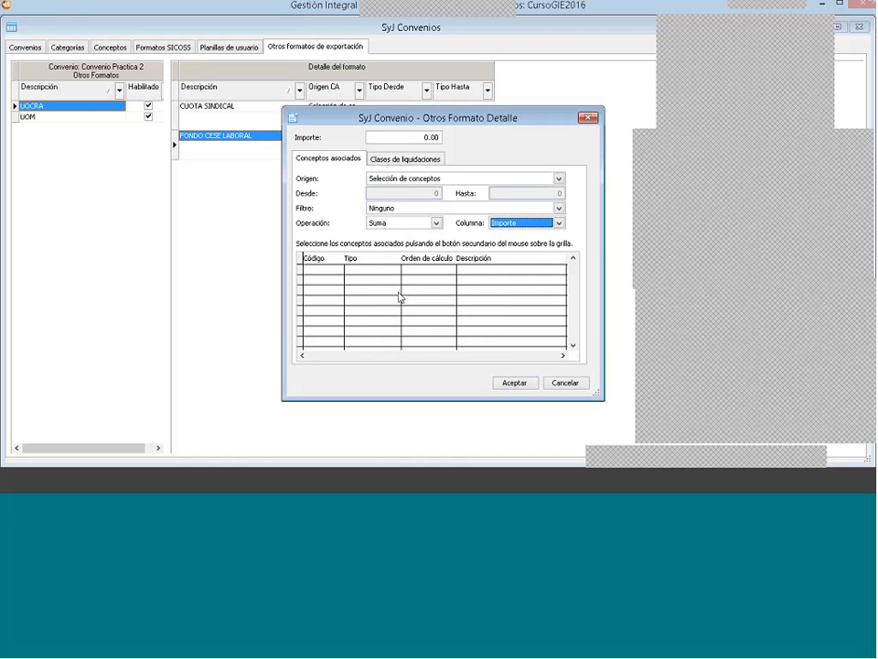
Step: Associate concept 5060 Fondo Nacional de Empleo with the FONDO CESE LABORAL detail and save it
right_click(407, 299)
click(437, 299)
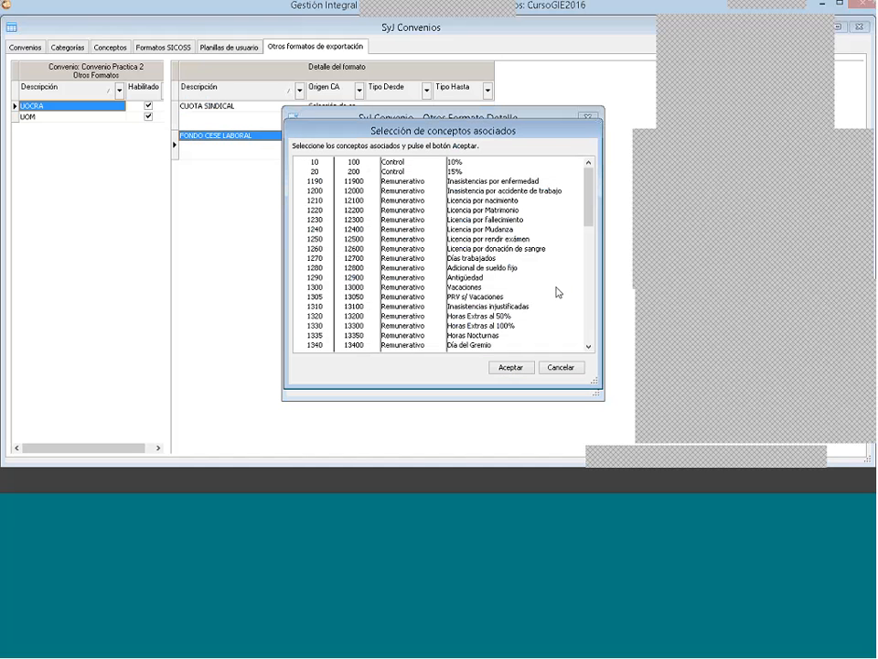
drag(589, 195, 589, 305)
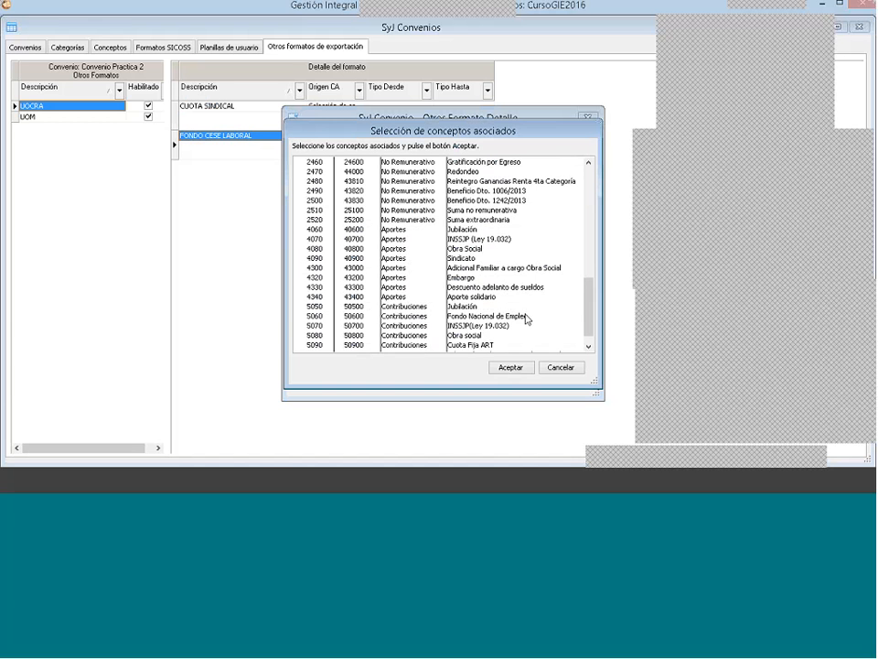
click(512, 182)
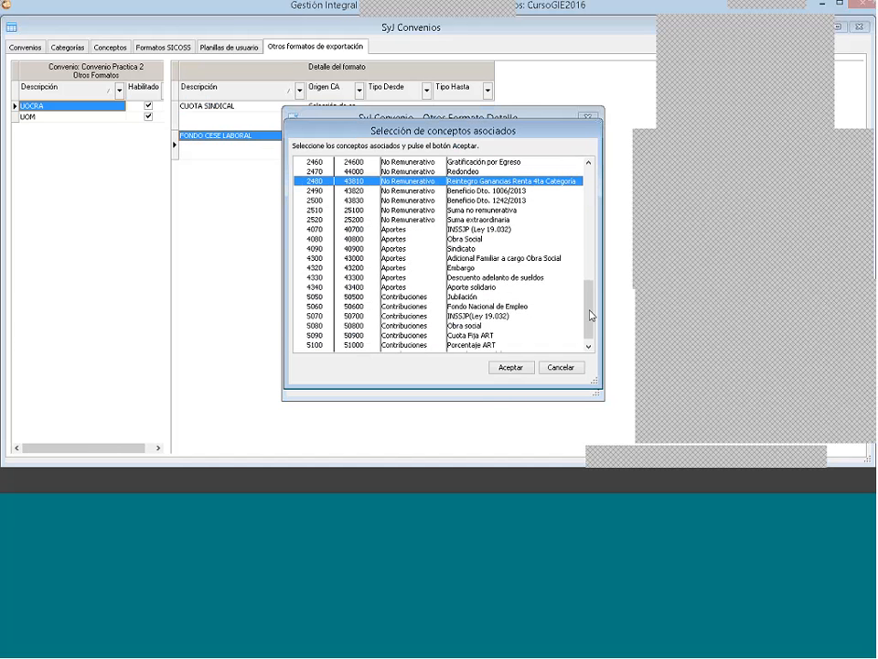
drag(589, 312, 590, 347)
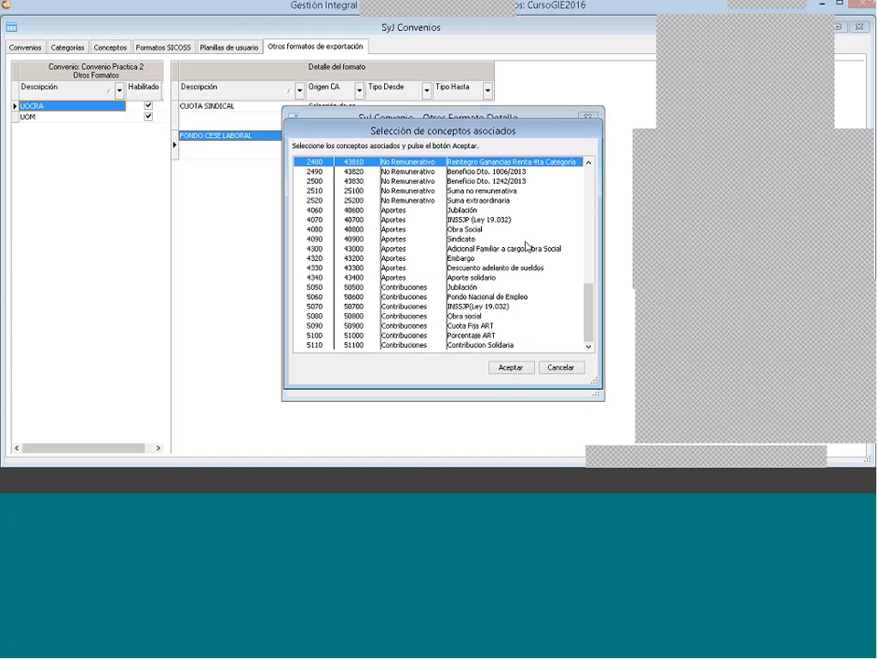
click(526, 298)
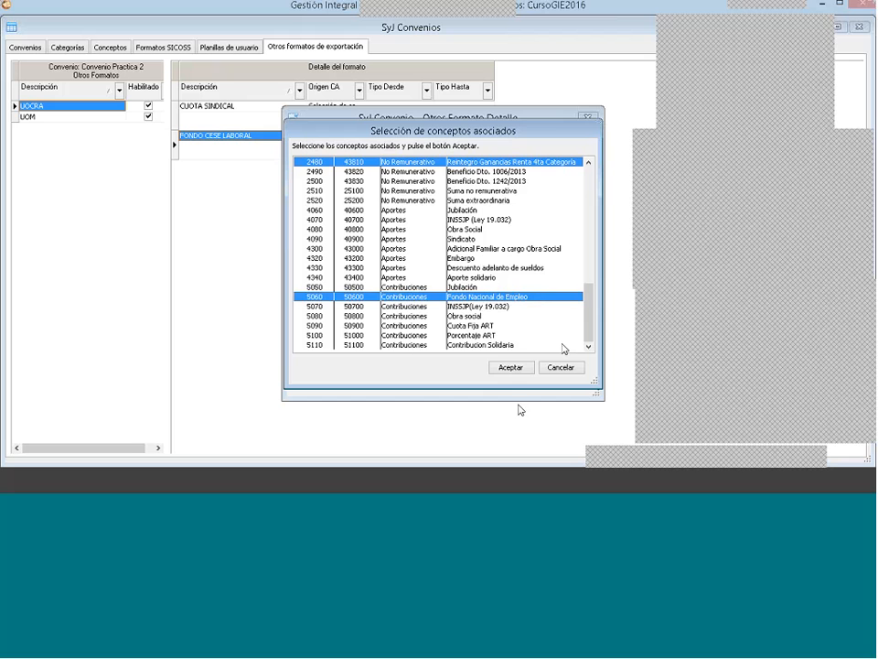
click(512, 367)
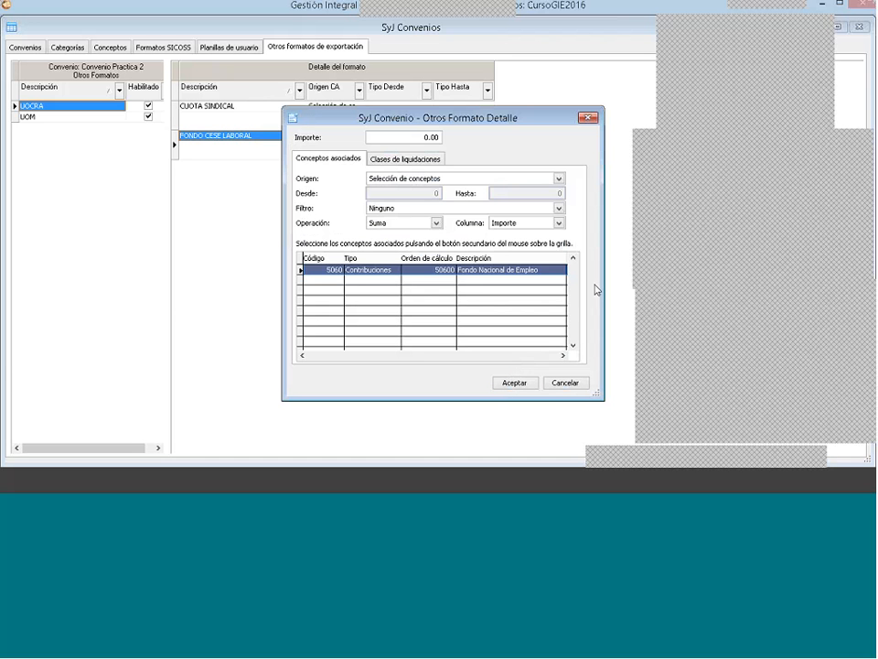
click(403, 178)
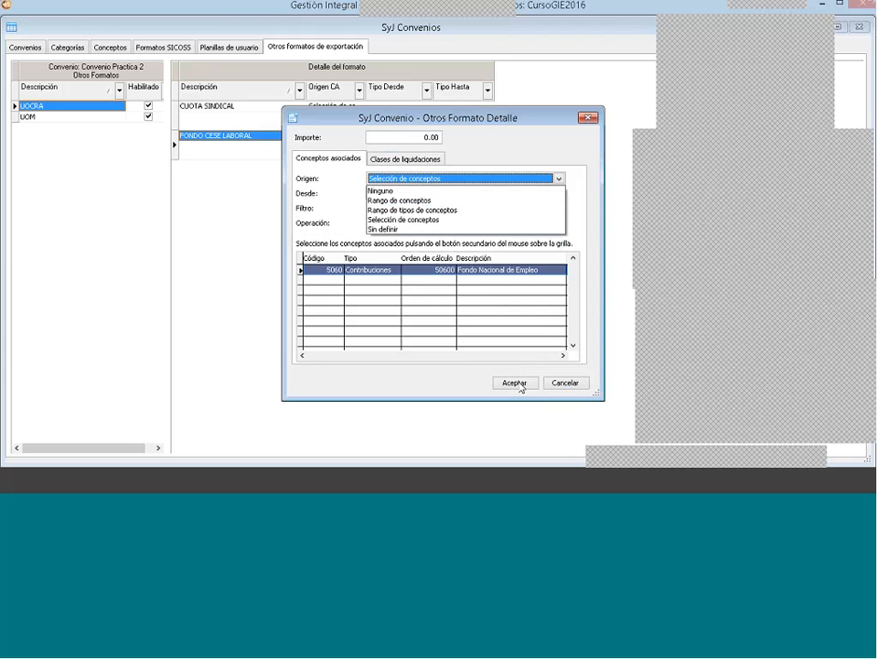
click(441, 379)
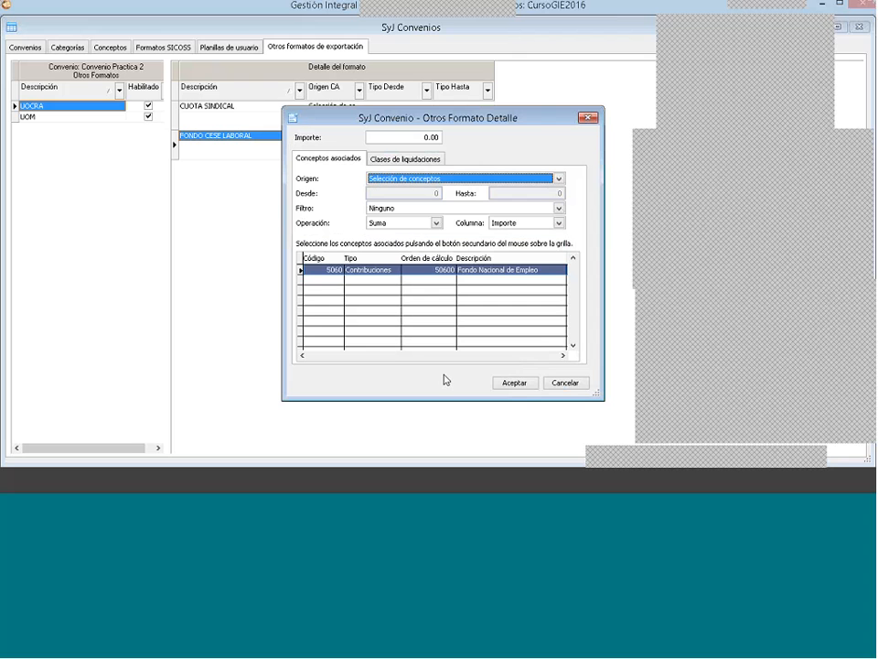
click(516, 383)
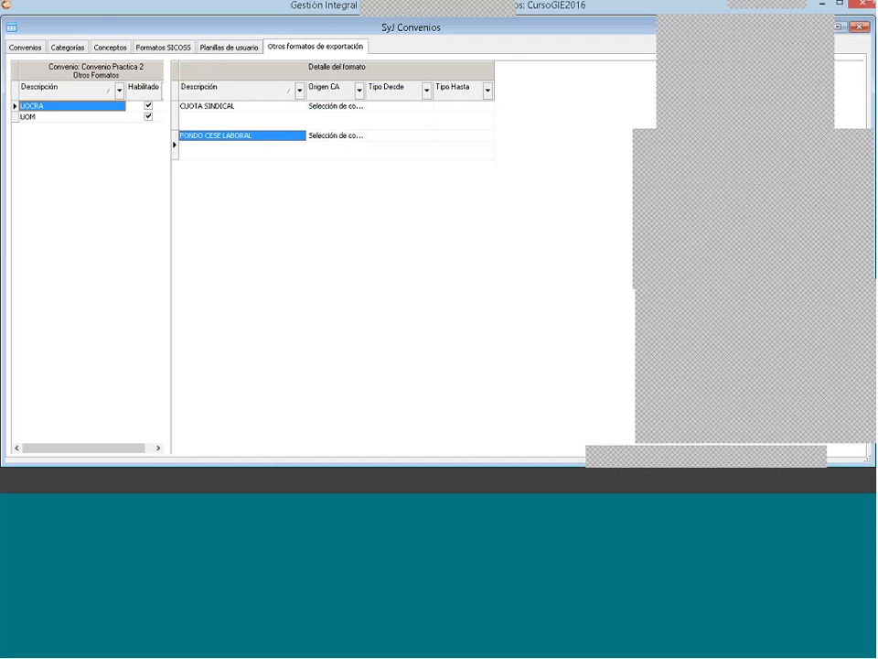
Step: Include the Mensual, Quincenal, Vacaciones, Aguinaldo and Final settlement classes in FONDO CESE LABORAL and save the detail
right_click(235, 135)
click(319, 157)
click(405, 158)
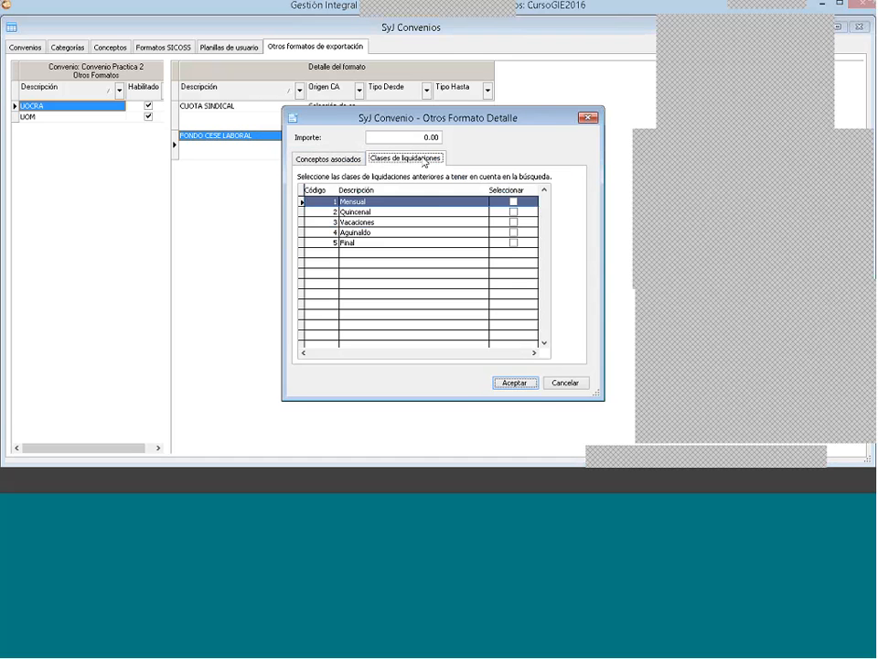
right_click(439, 223)
click(466, 226)
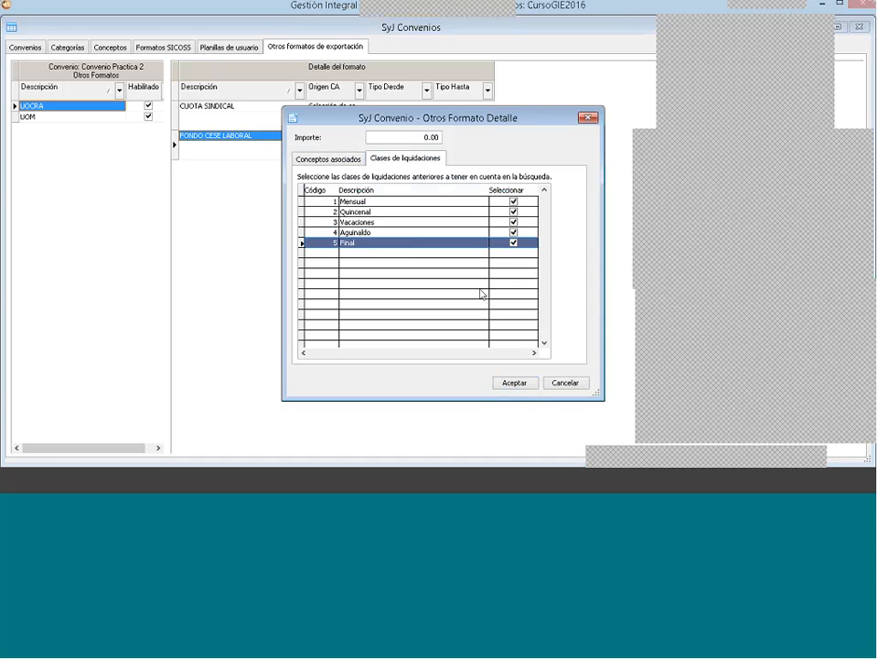
click(518, 385)
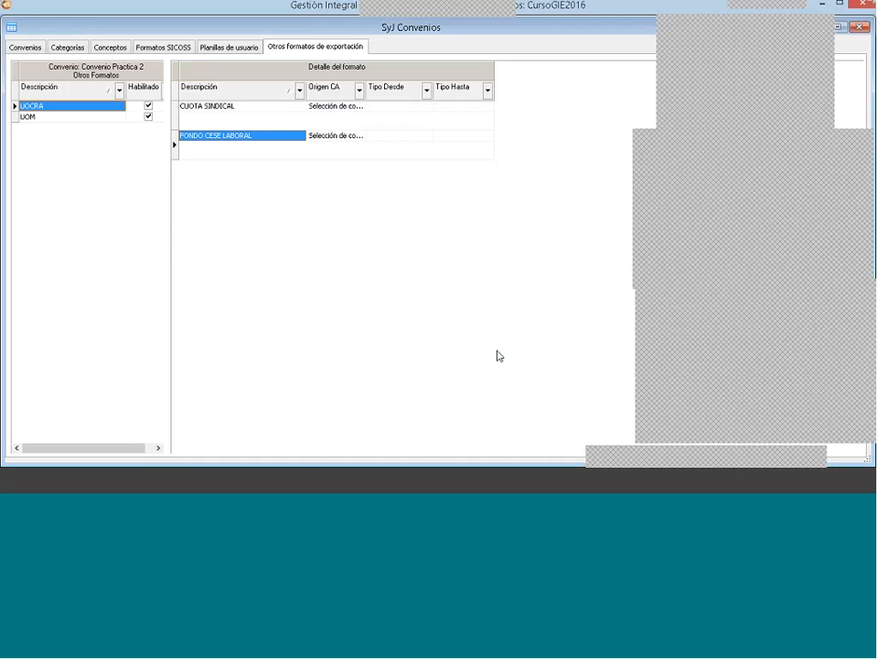
Step: Review the agreement's user sheets and its UOM and UOCRA export formats, and close the agreements window
click(229, 47)
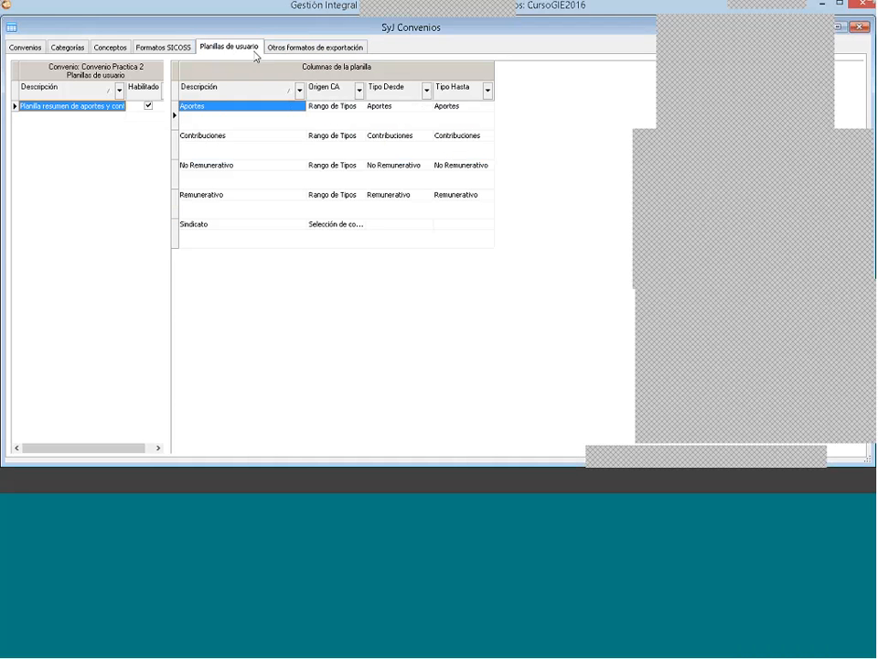
click(319, 47)
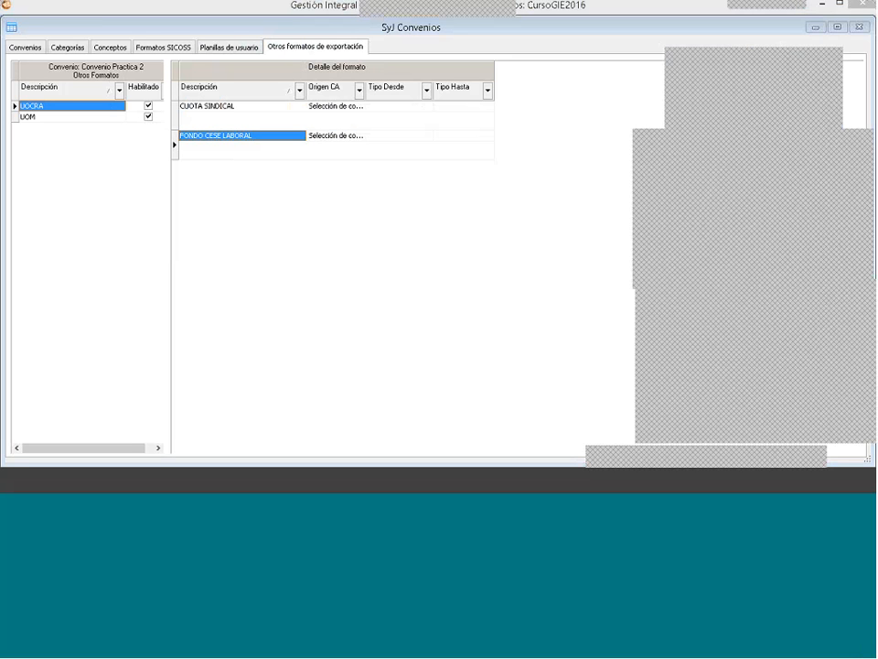
click(70, 116)
click(66, 107)
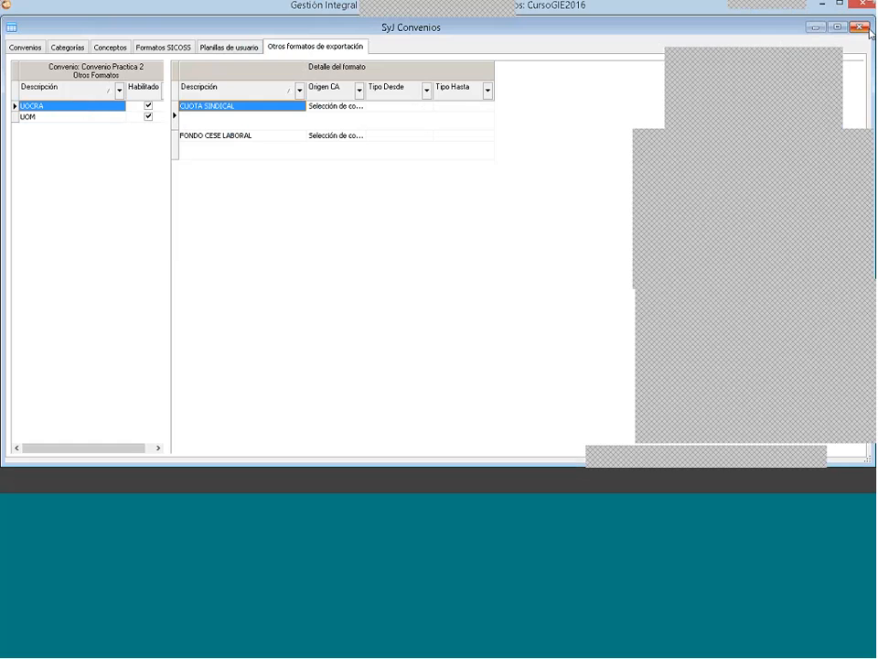
click(864, 29)
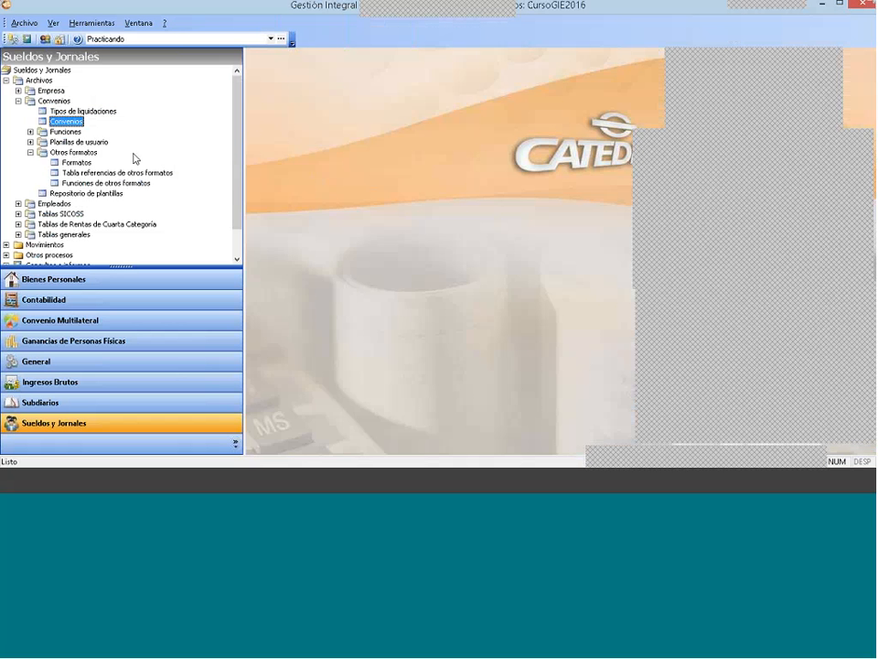
Step: Review where export formats are imported in the Otros formatos catalogue, and close it without importing any format
click(36, 82)
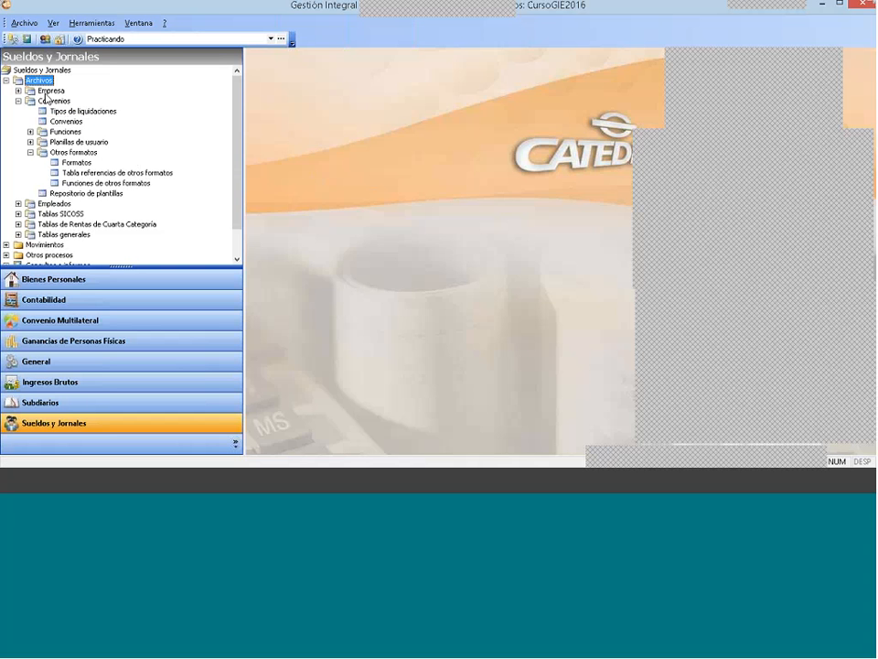
click(45, 99)
click(73, 152)
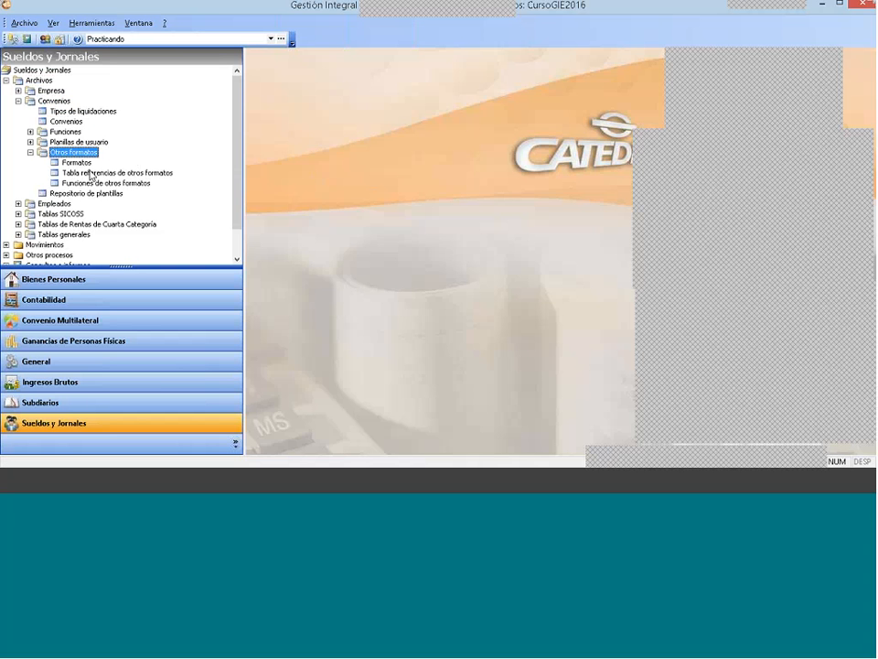
click(80, 162)
double_click(83, 163)
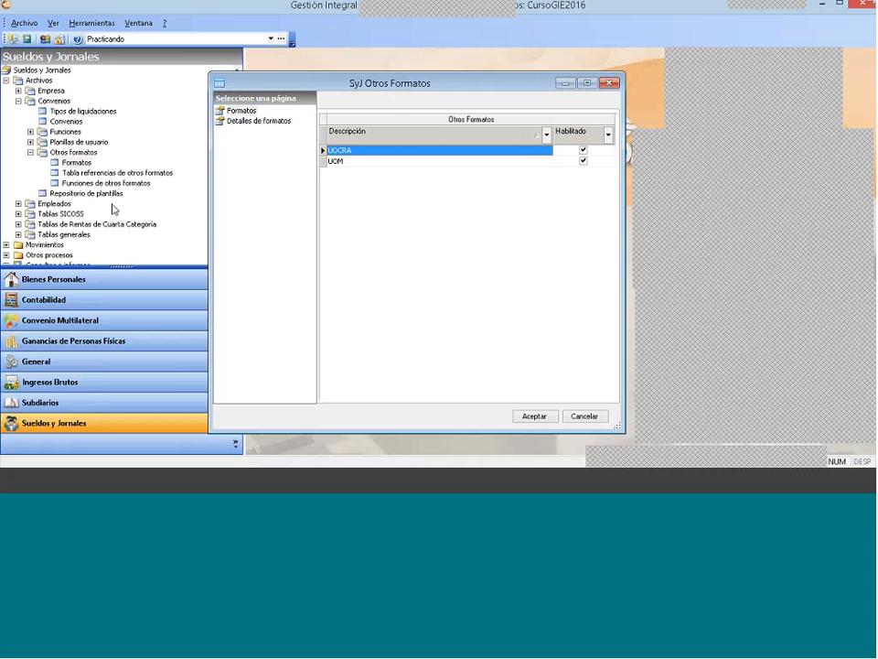
right_click(417, 182)
click(476, 266)
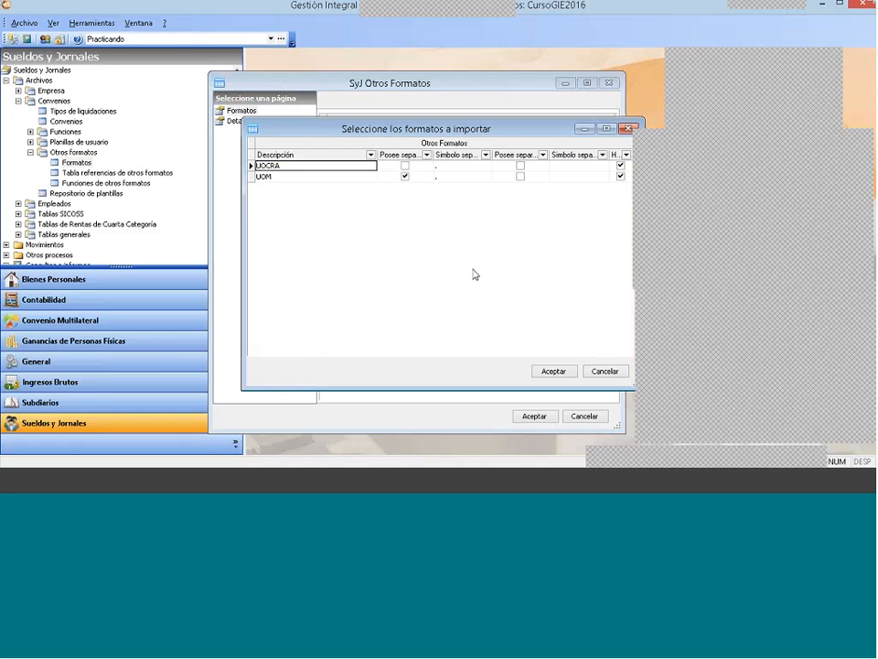
click(623, 128)
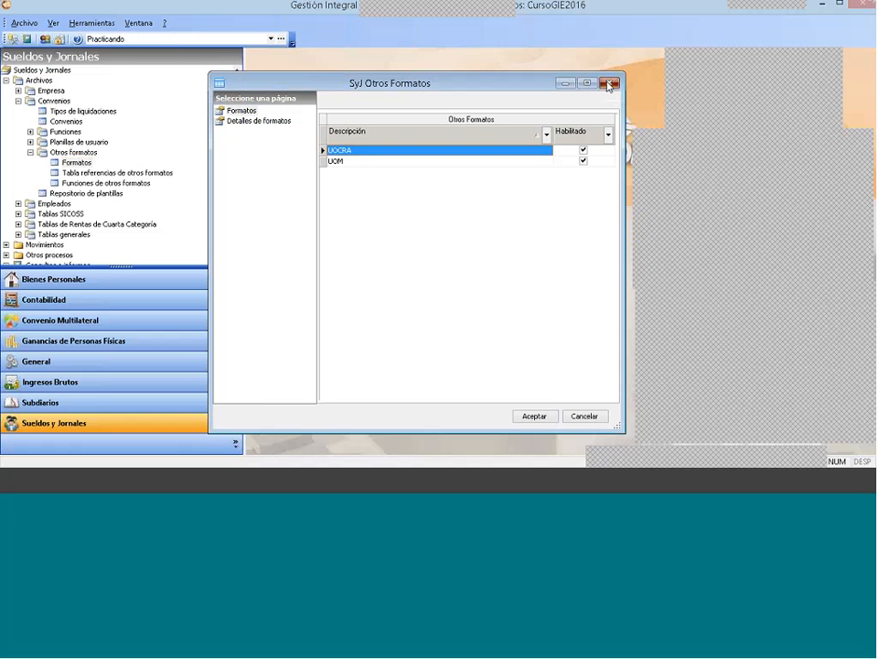
click(610, 83)
Step: Reopen the other export formats of Convenio Practica 2, review the available format actions and close the agreements
double_click(66, 121)
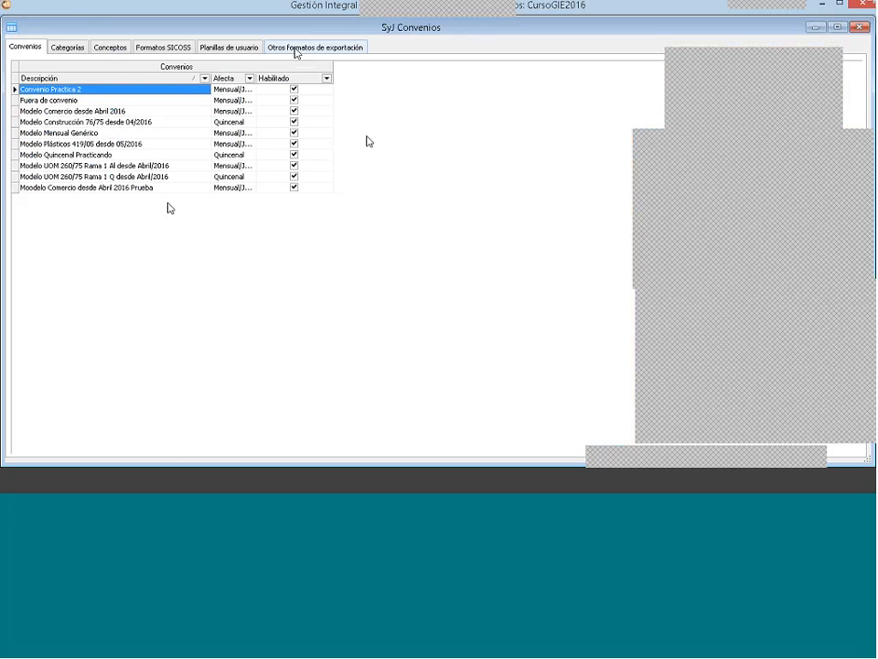
click(294, 49)
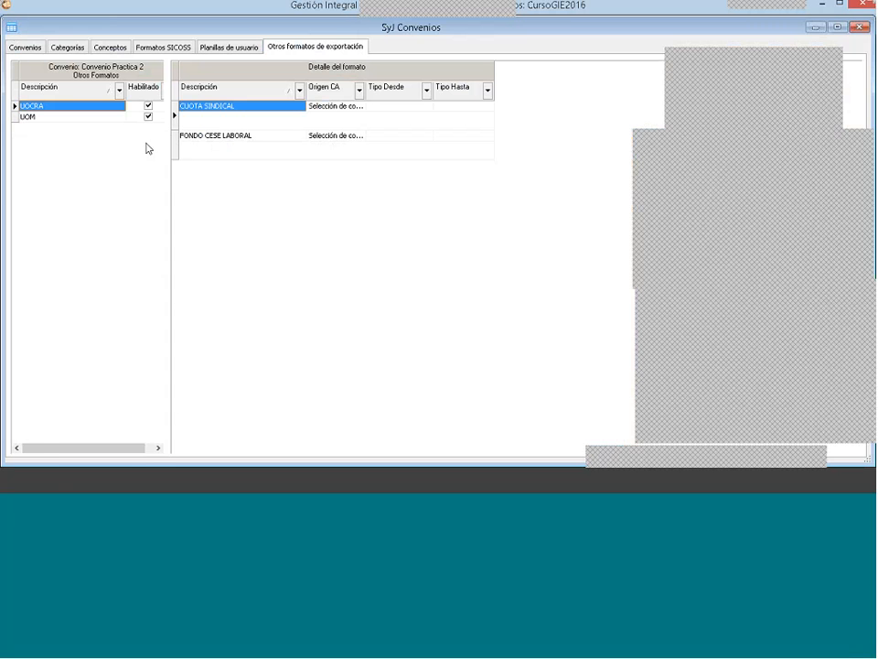
right_click(53, 152)
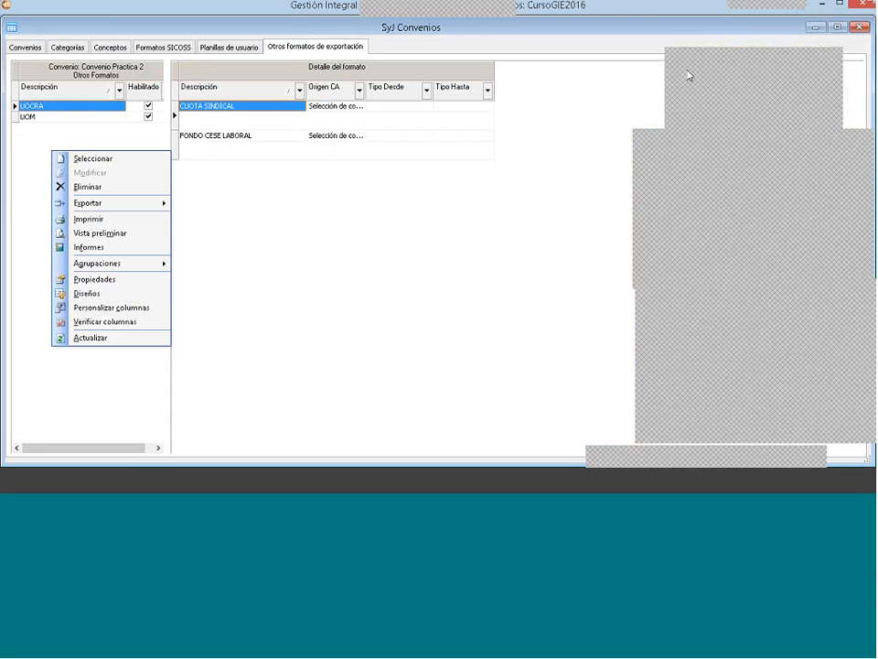
click(859, 26)
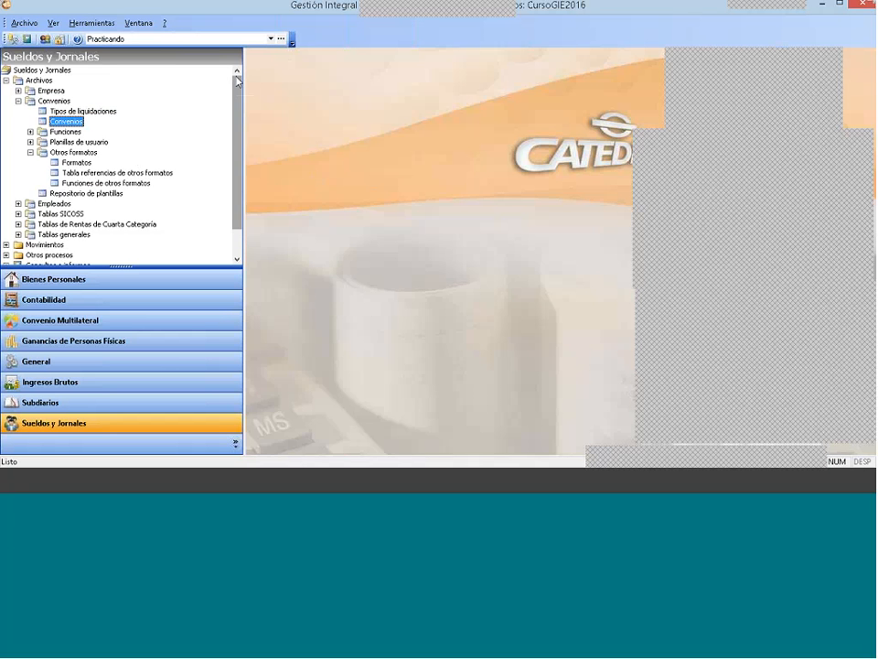
Step: Open the Otros Formatos Exportar process and keep UOCRA as the format to export
click(6, 80)
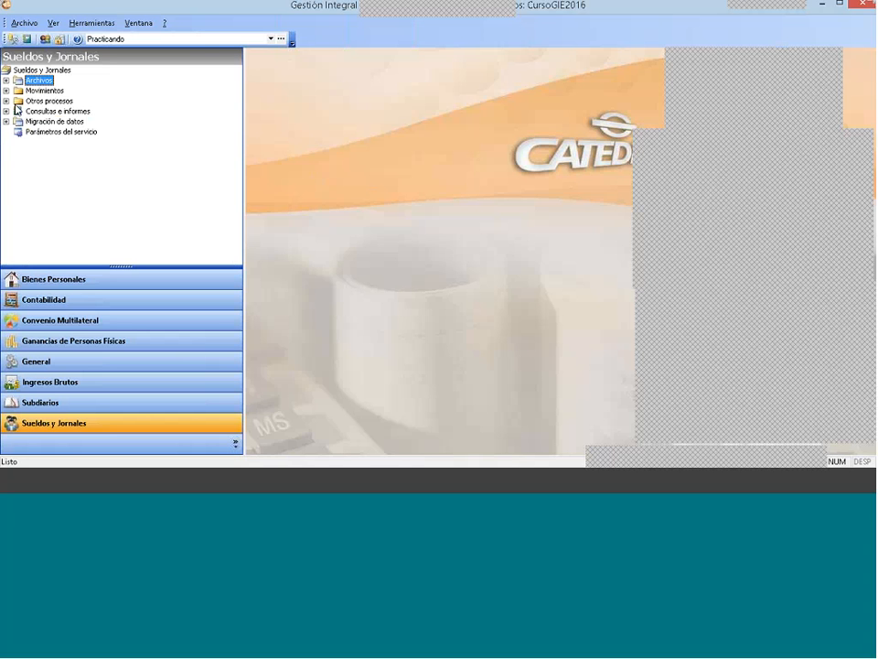
click(7, 102)
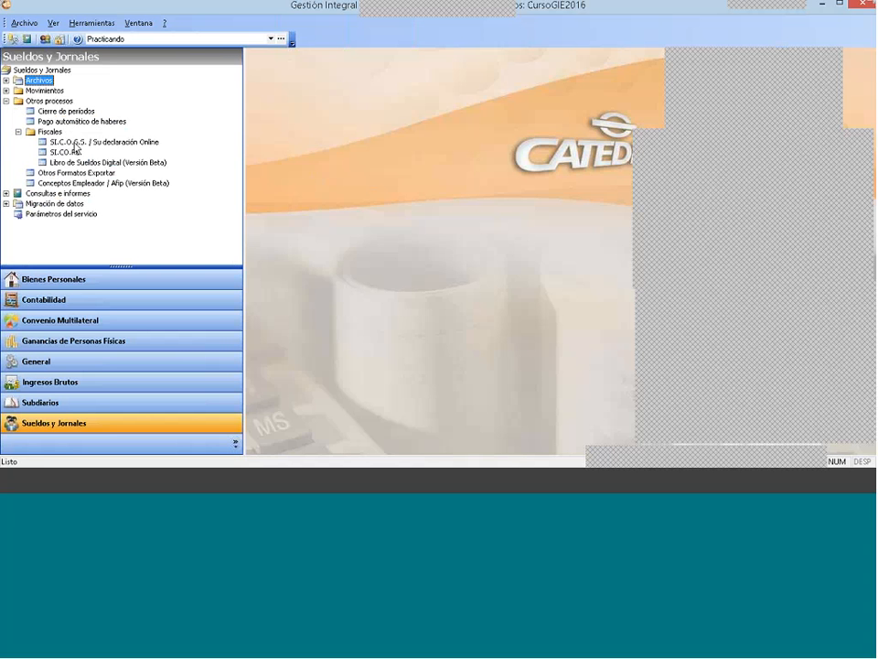
click(78, 172)
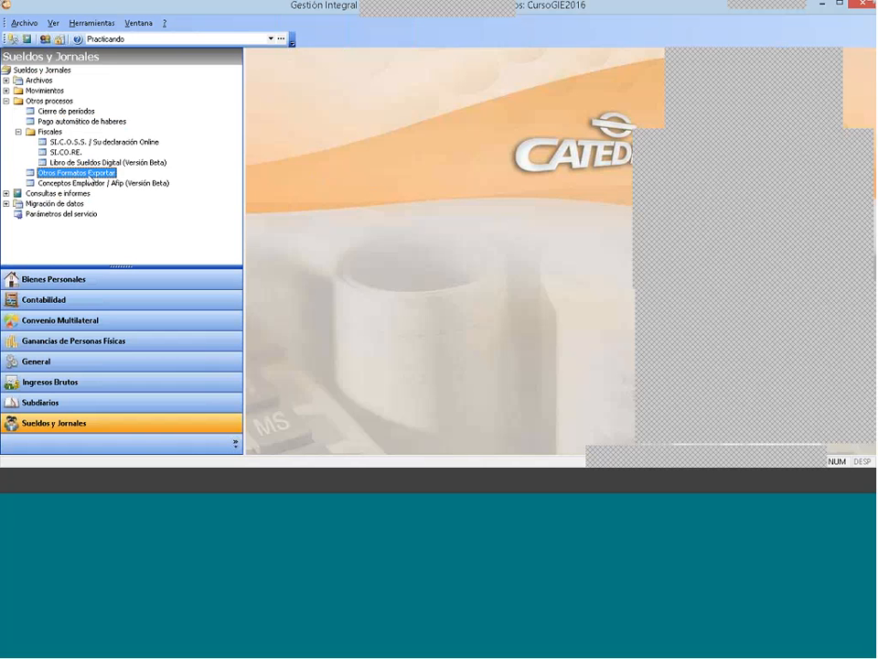
double_click(91, 175)
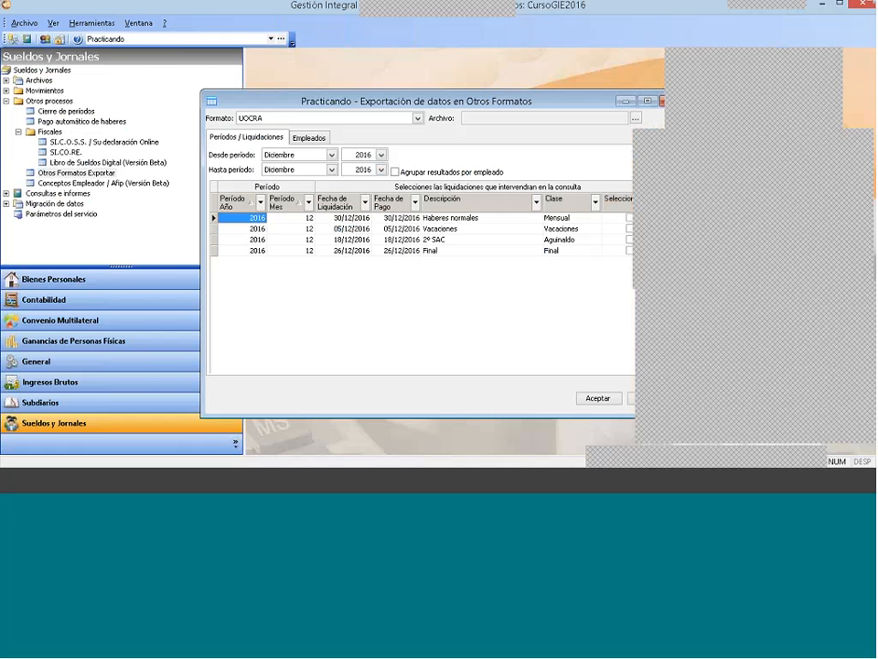
drag(416, 101, 342, 56)
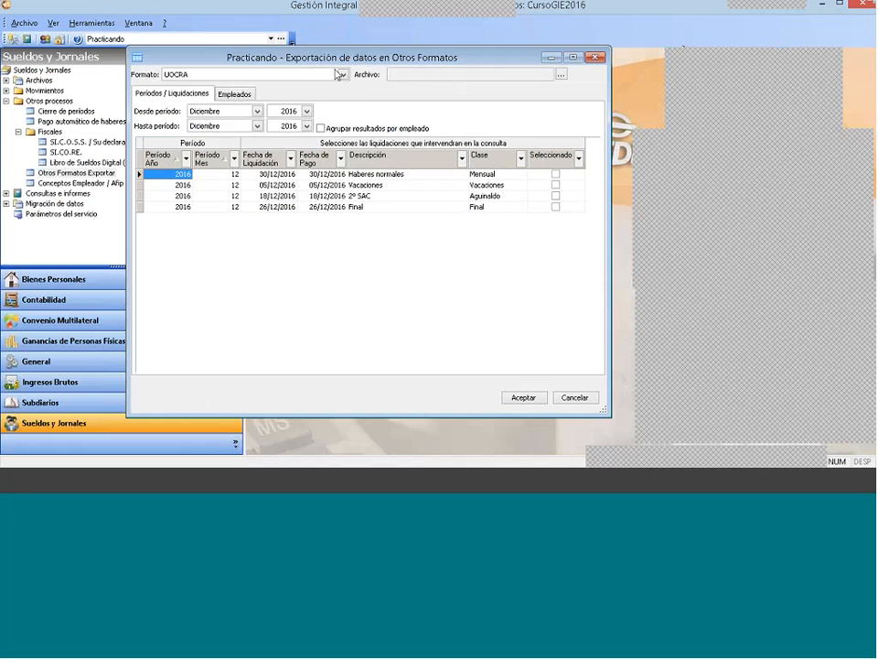
click(340, 75)
click(338, 75)
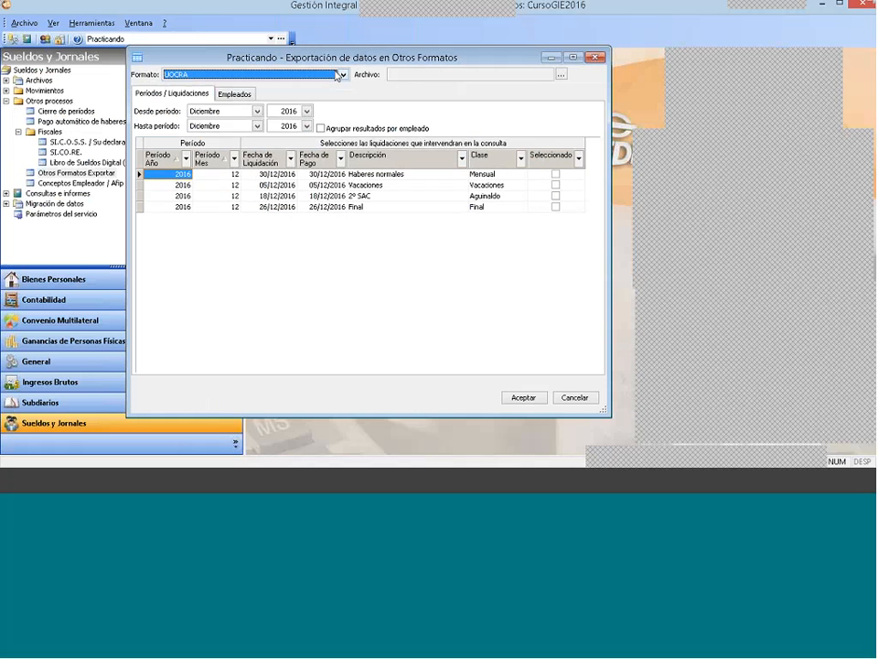
Step: Start choosing the export file, create a folder named "otros formatos" inside GestionIntegralDelEstudio6.0 and open it
click(562, 75)
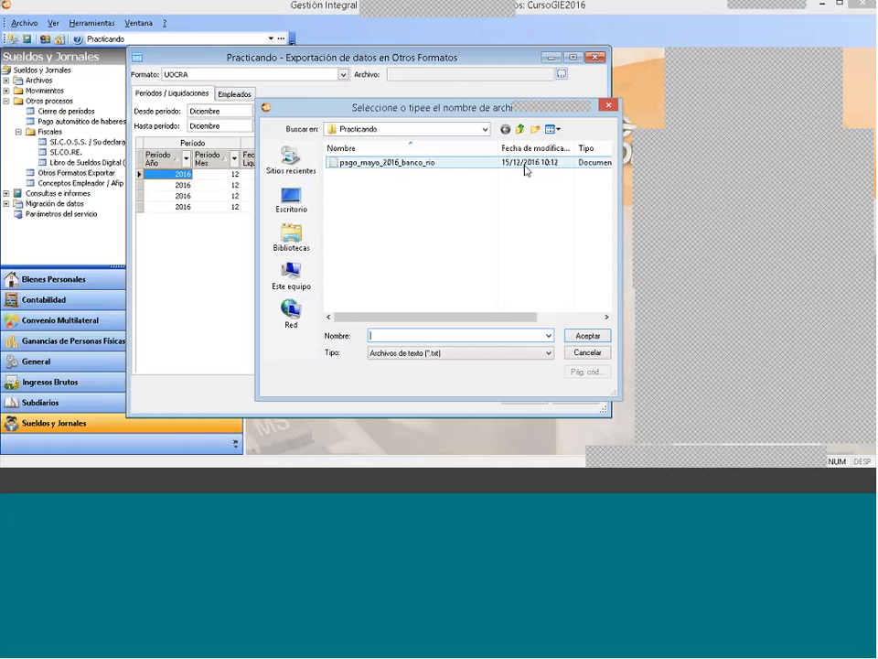
click(520, 129)
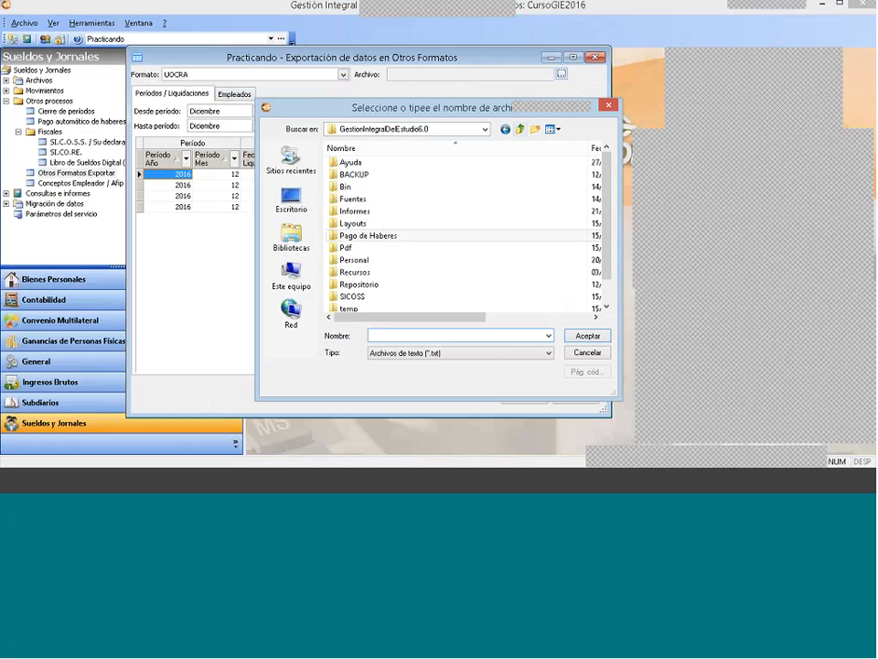
click(534, 131)
click(549, 174)
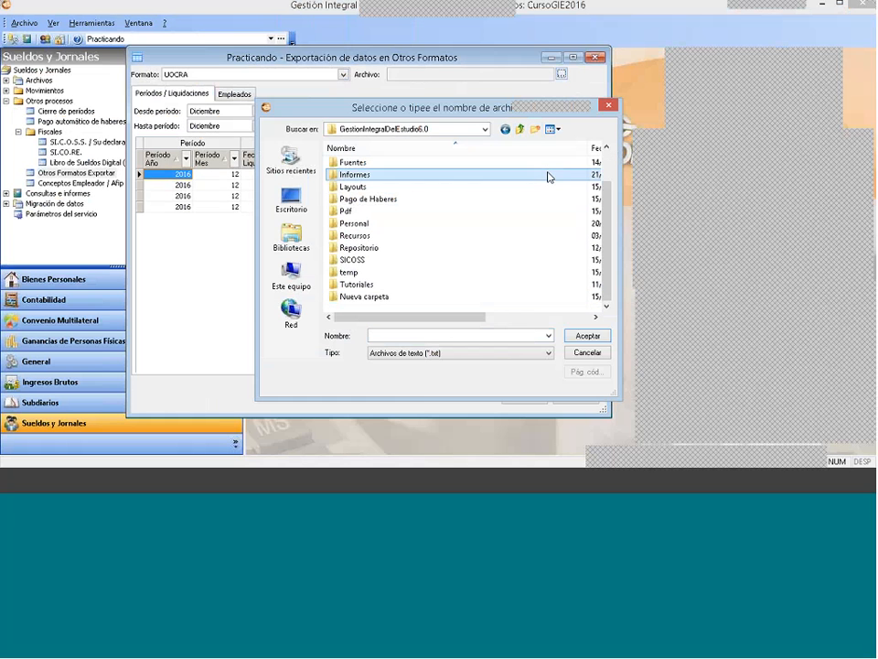
click(374, 298)
key(F2)
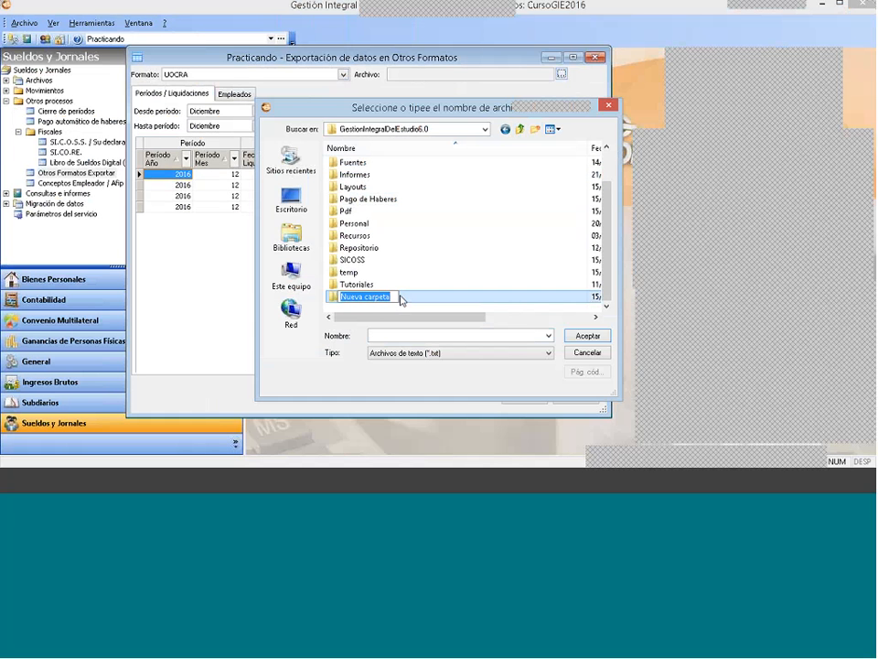
text(otros)
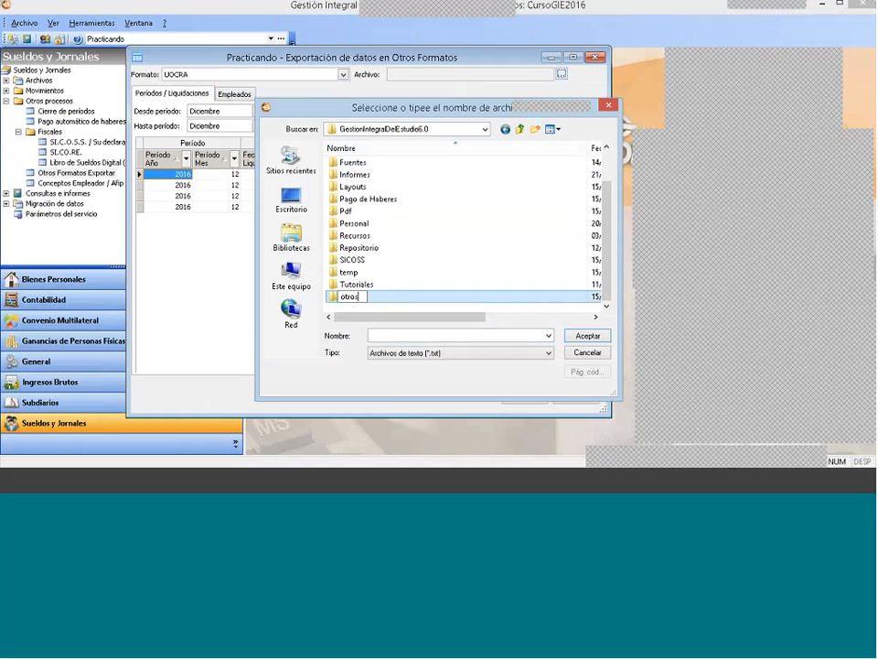
text( formatos)
key(Return)
key(Return)
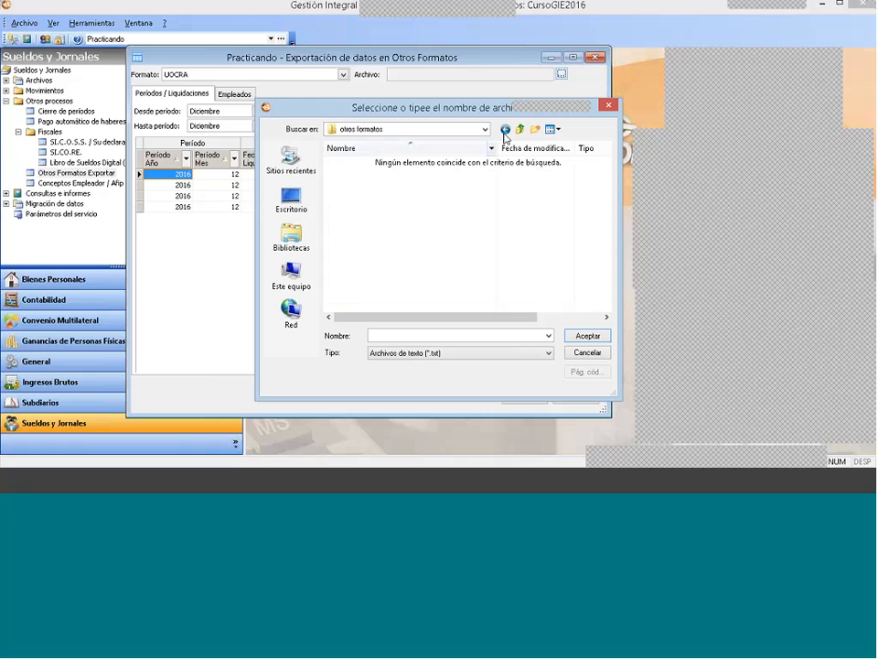
Step: Create a folder named UOCRA inside "otros formatos" and open it
click(536, 129)
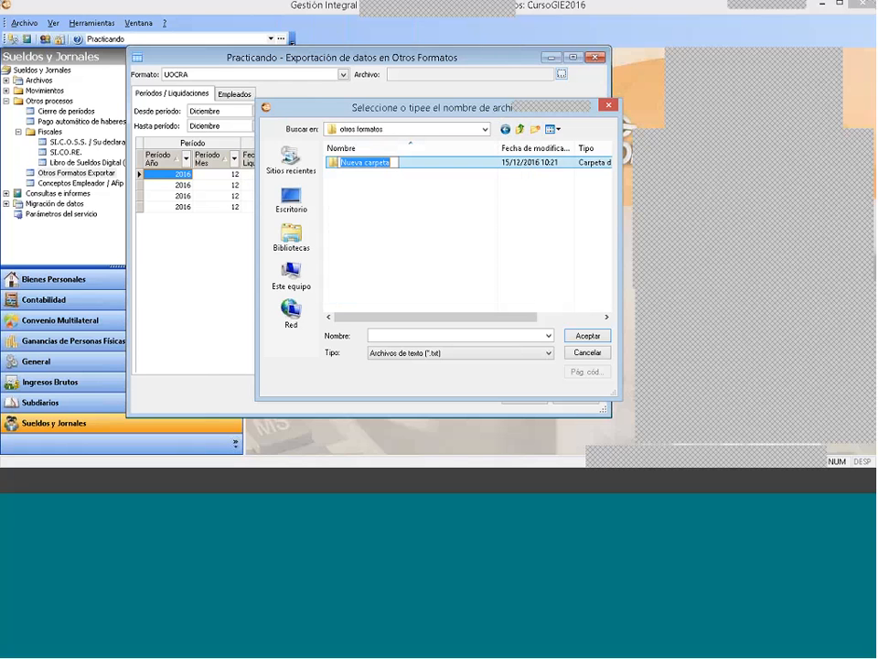
text(UOC)
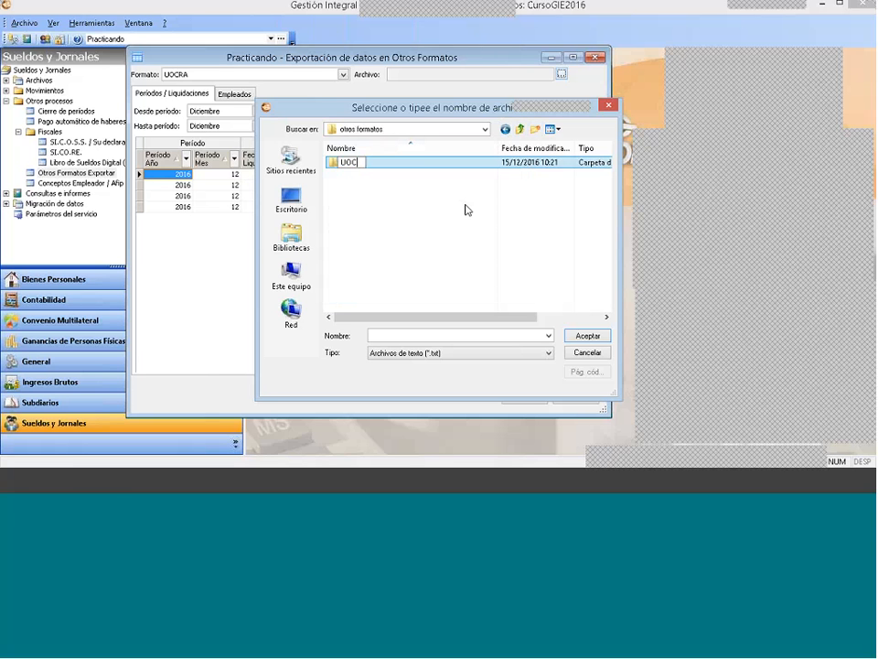
text(RA)
key(Return)
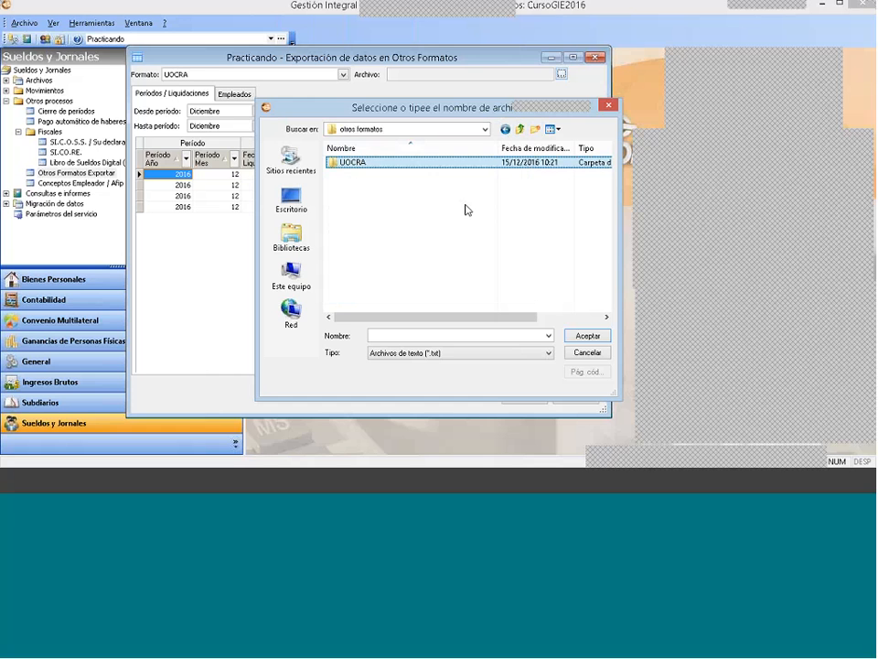
double_click(385, 163)
Step: Create a folder named Practicando inside the UOCRA folder and open it
click(535, 129)
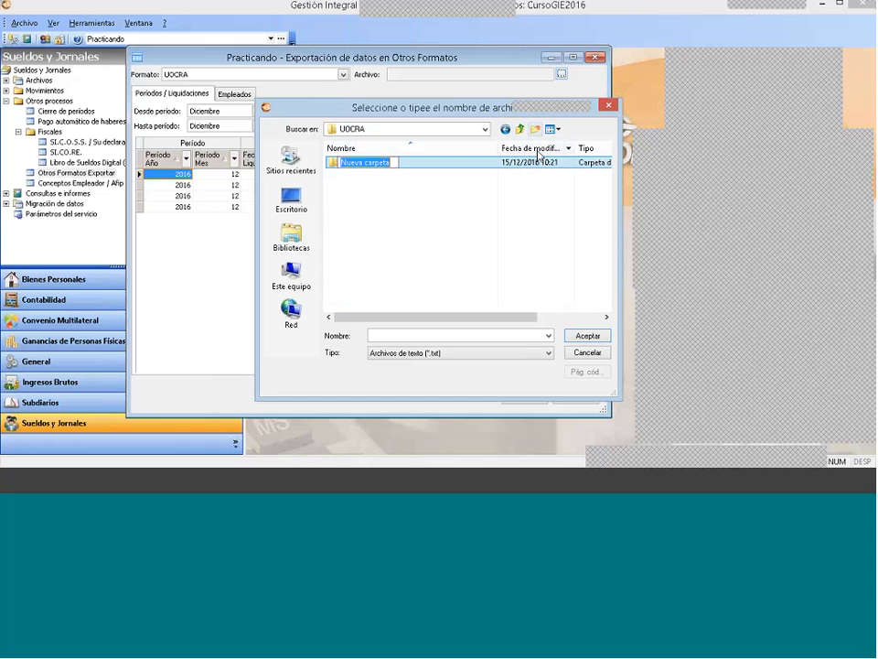
text(p)
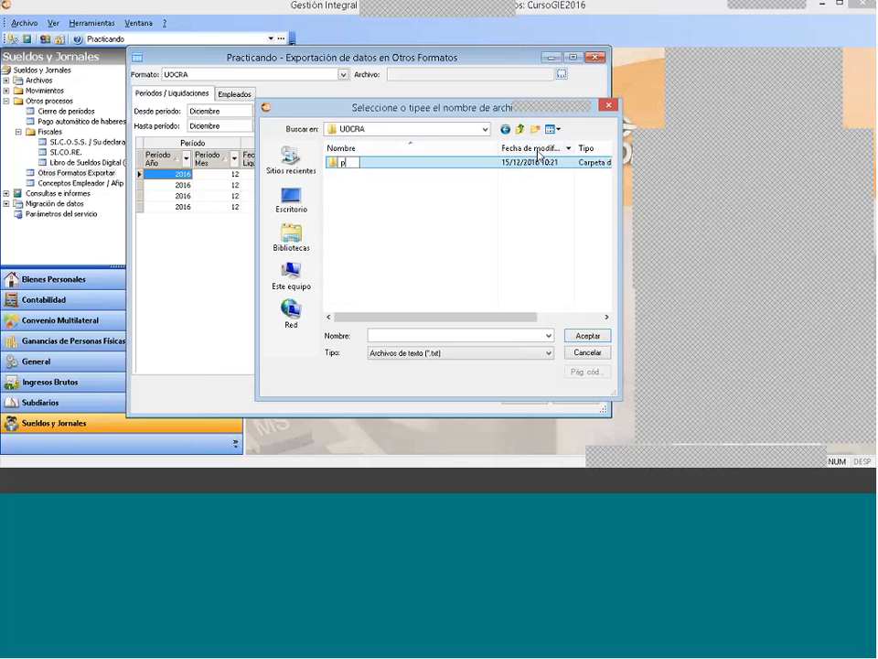
key(BackSpace)
text(Practicando)
key(Return)
key(Return)
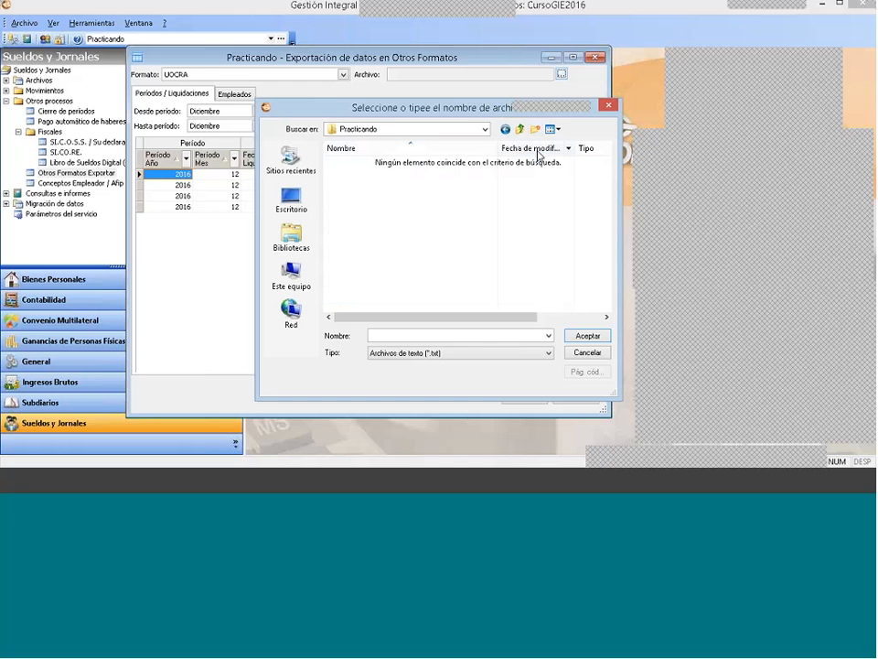
Step: Name the export text file haberes_periodo_2016_practicando and accept it as the destination
click(436, 337)
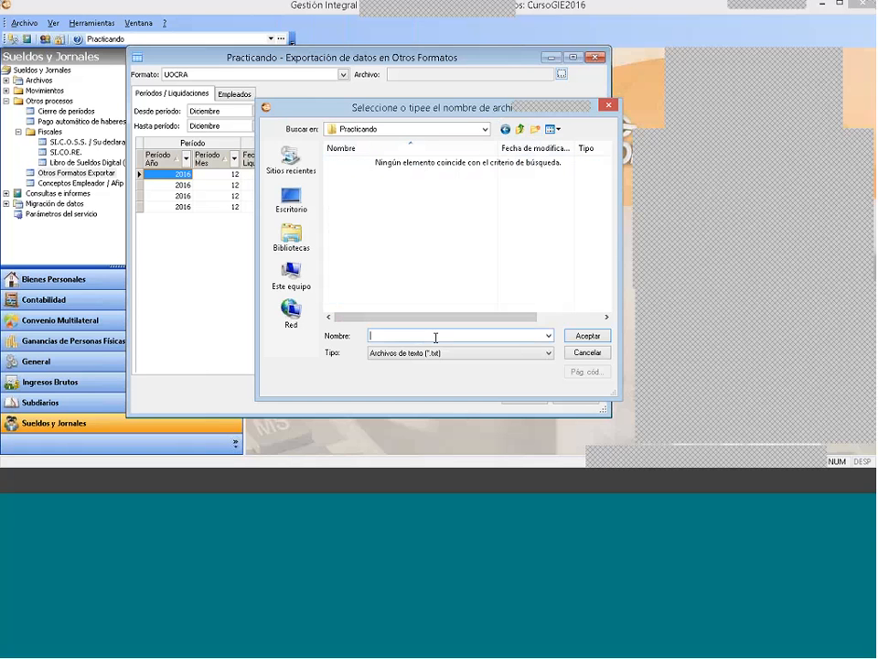
text(haberes)
text(_periodo_2016_Practican)
key(Return)
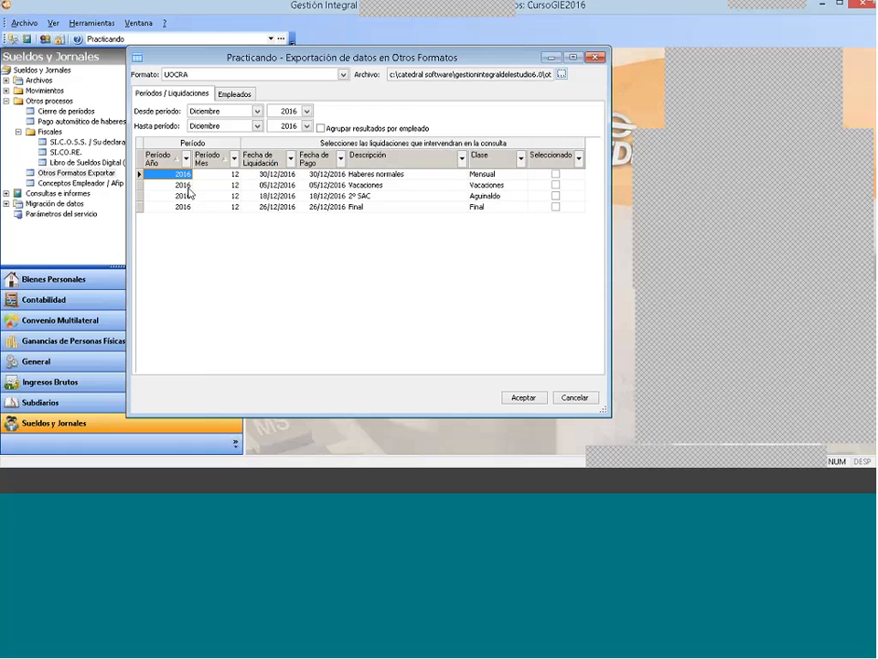
Step: Set the starting period to Junio and select the December 2016 settlements Haberes normales, Vacaciones, 2º SAC and Final
click(231, 111)
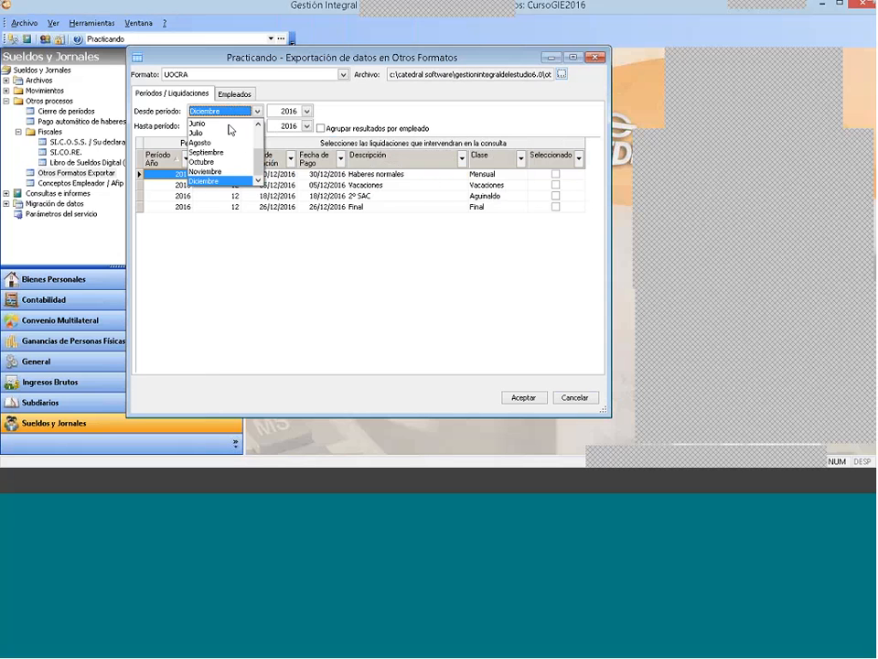
click(230, 131)
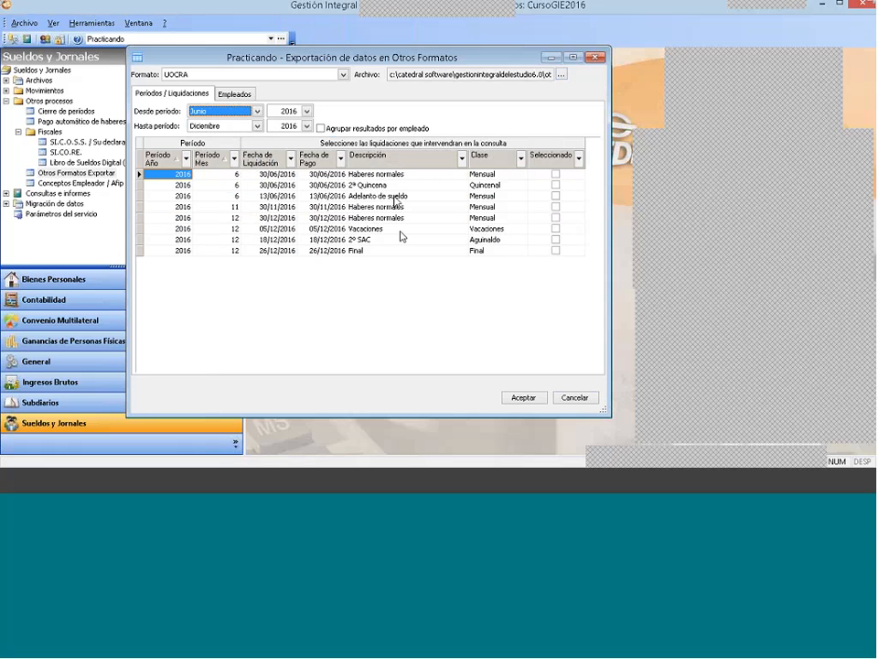
click(556, 218)
click(555, 229)
click(556, 239)
click(555, 251)
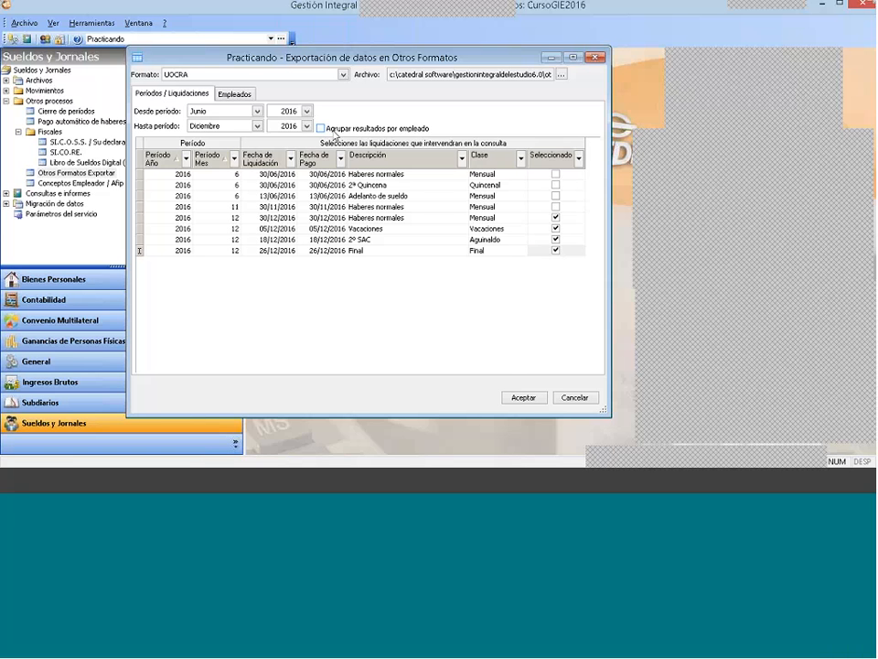
Step: Run the UOCRA export and accept the notices about agreements until the process ends
click(522, 397)
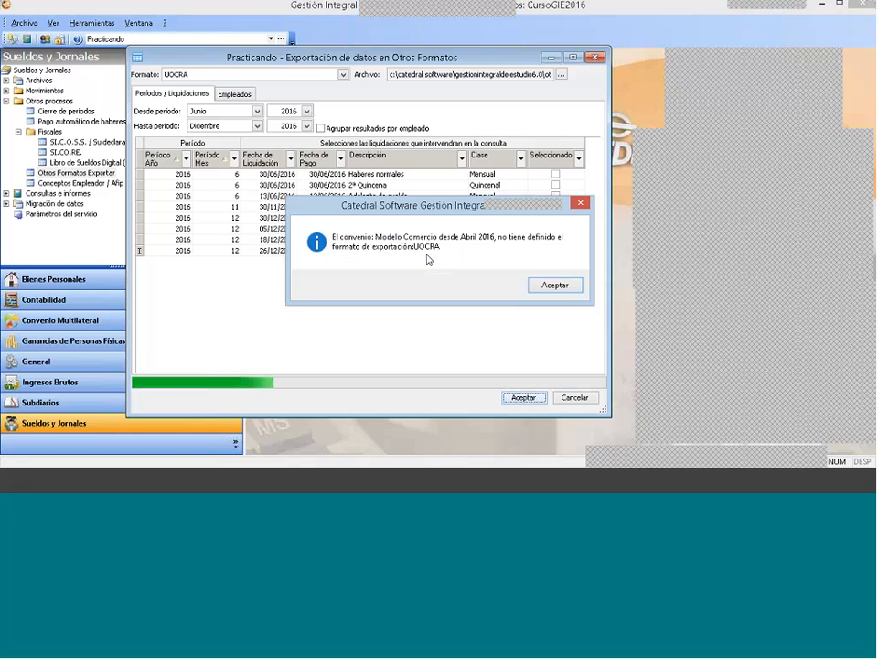
click(566, 287)
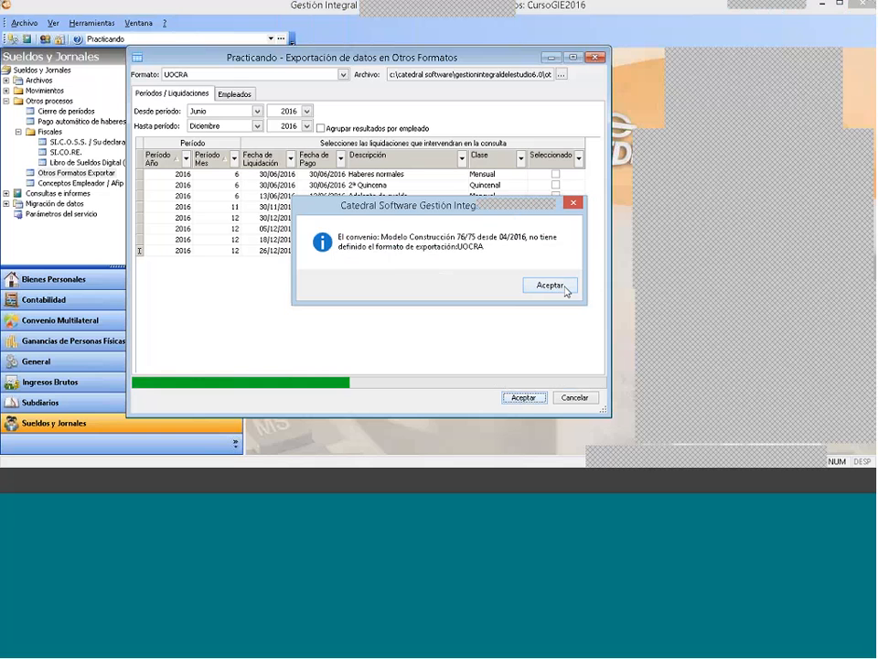
click(550, 285)
click(550, 286)
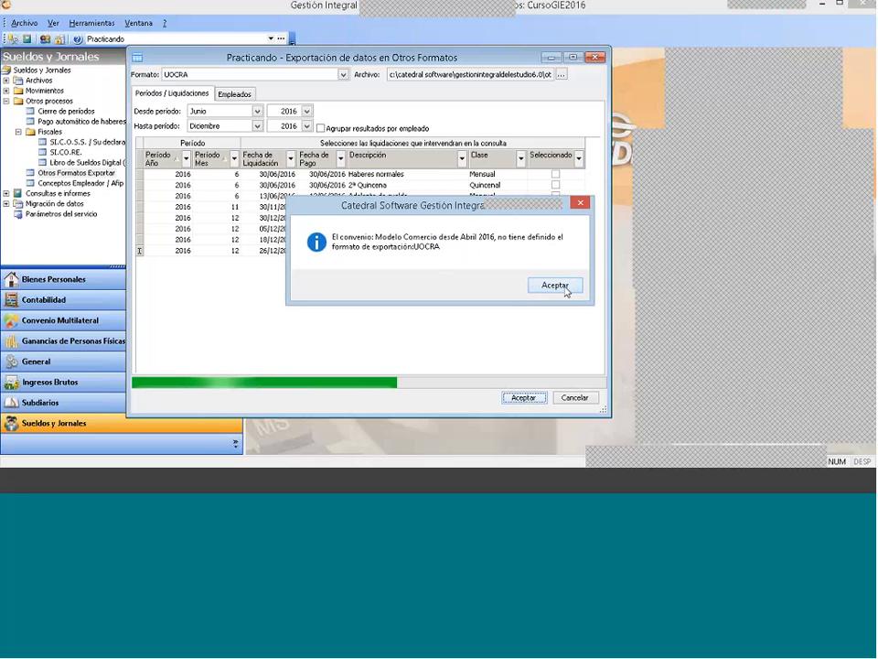
click(549, 285)
click(550, 285)
click(523, 288)
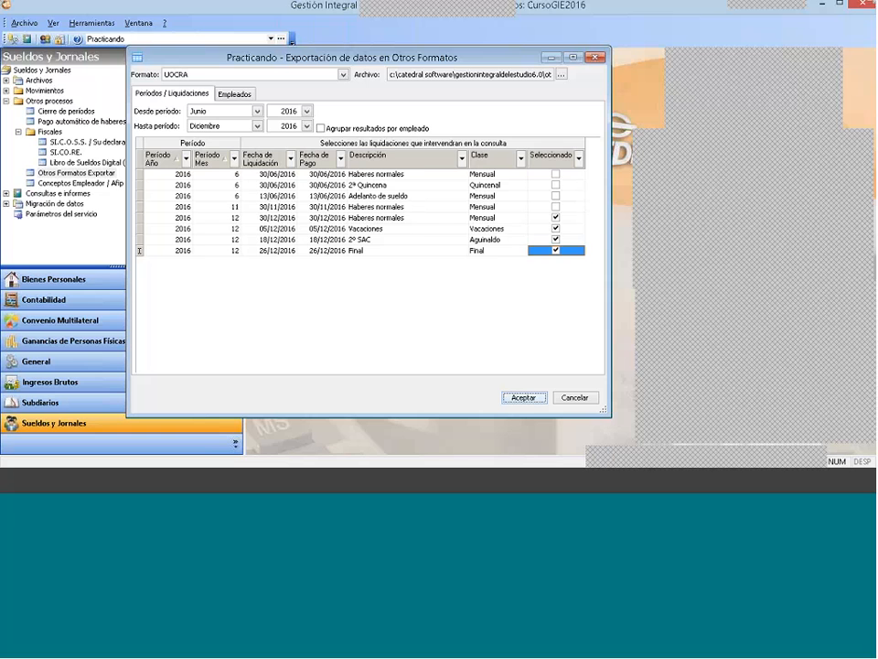
Step: Examine each employee's agreement and export result in the employee list
click(234, 94)
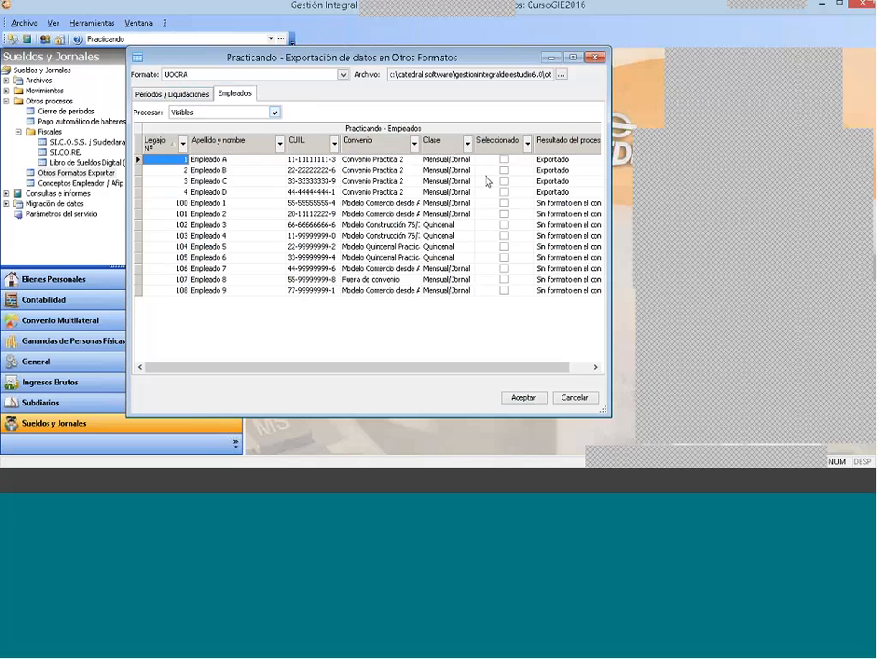
click(382, 170)
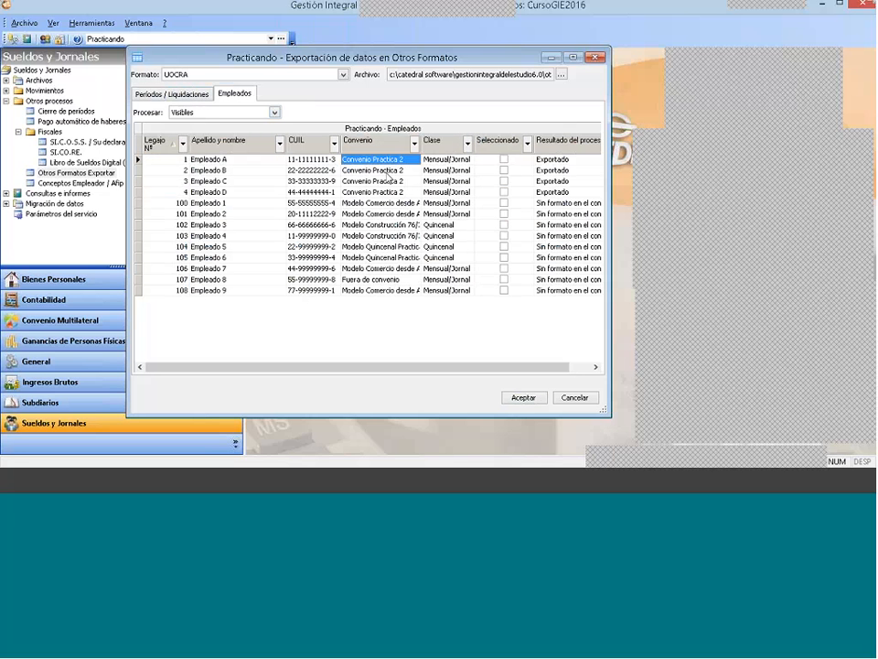
click(387, 181)
click(385, 192)
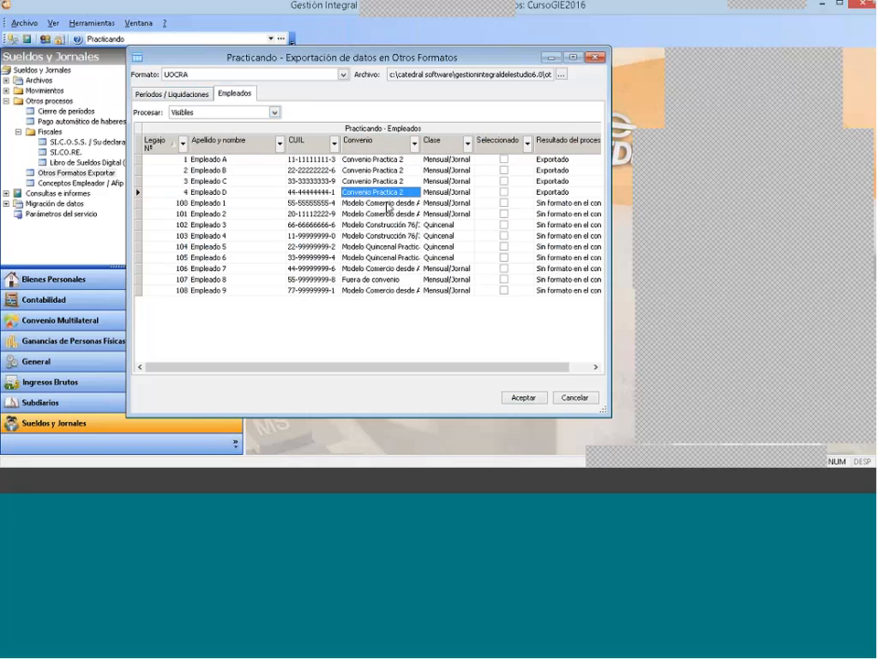
click(387, 203)
click(388, 214)
click(389, 257)
click(388, 269)
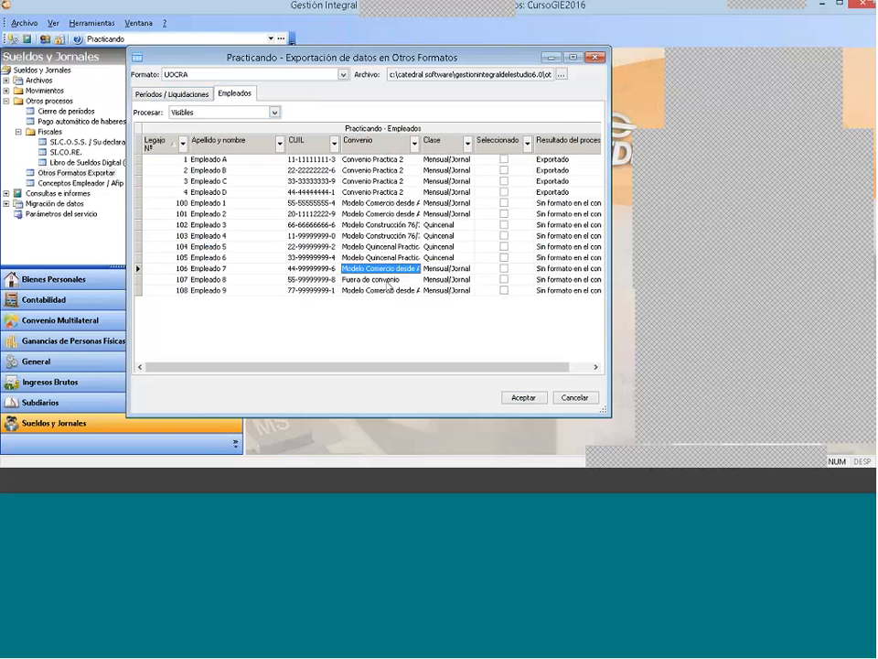
click(389, 289)
click(560, 159)
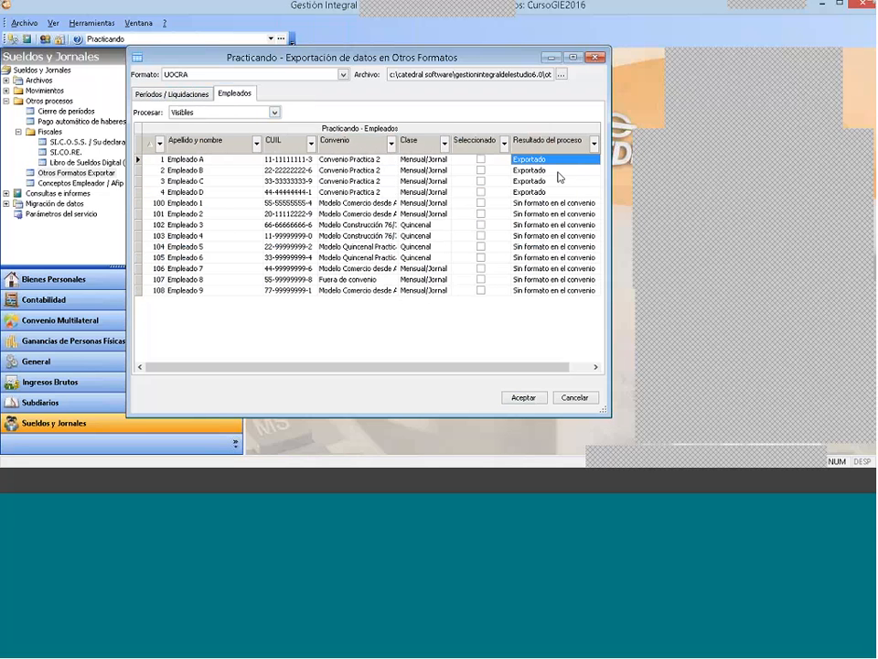
click(554, 171)
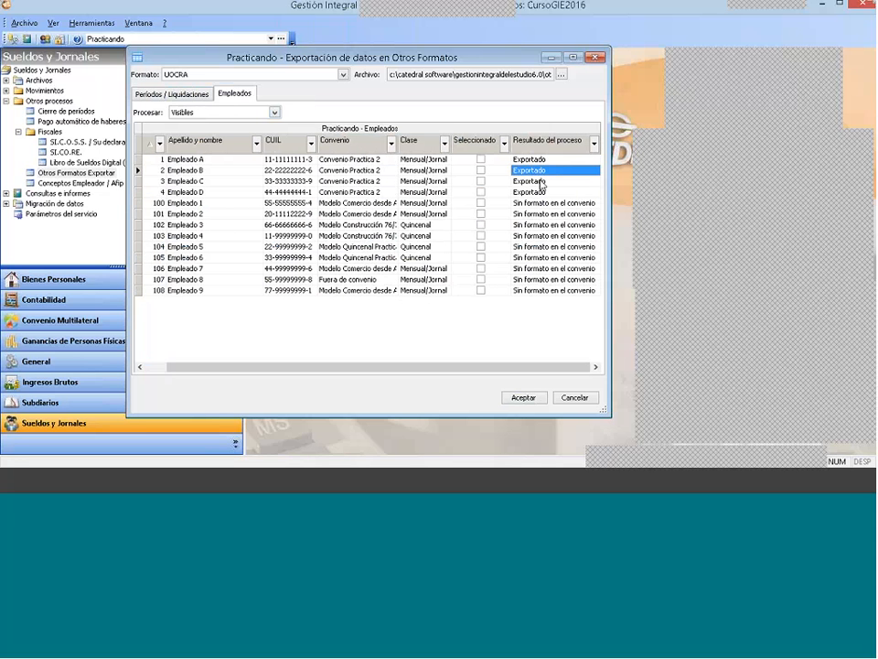
click(544, 192)
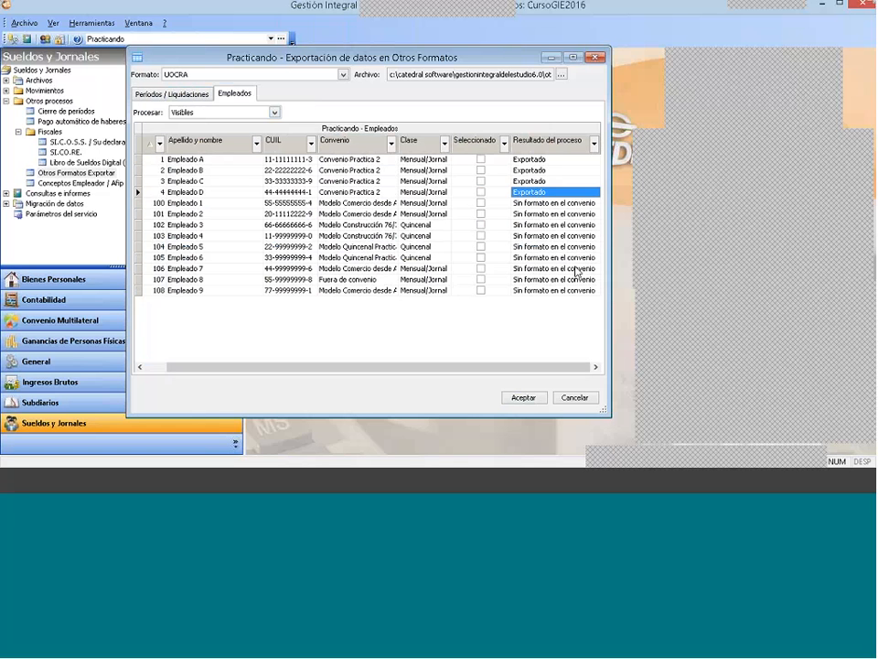
key(Down)
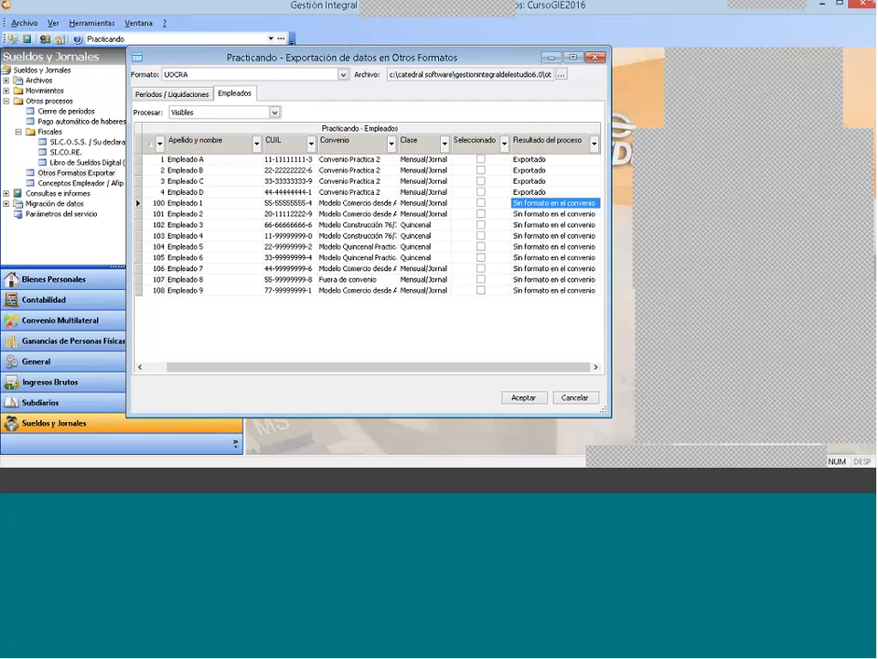
Step: Check the exported file and its folder path in the file selector, and close the selector and the export window
click(161, 97)
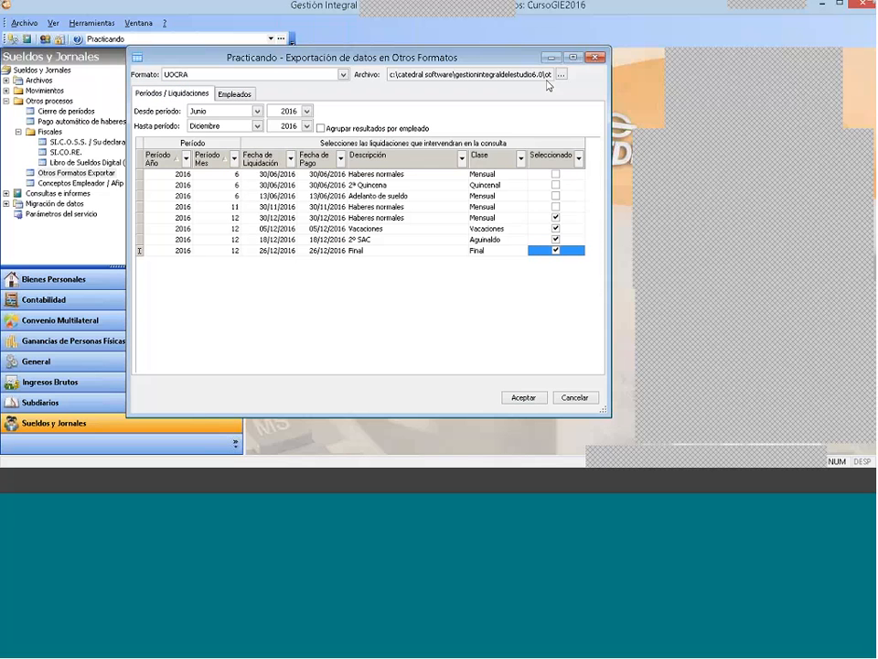
click(561, 75)
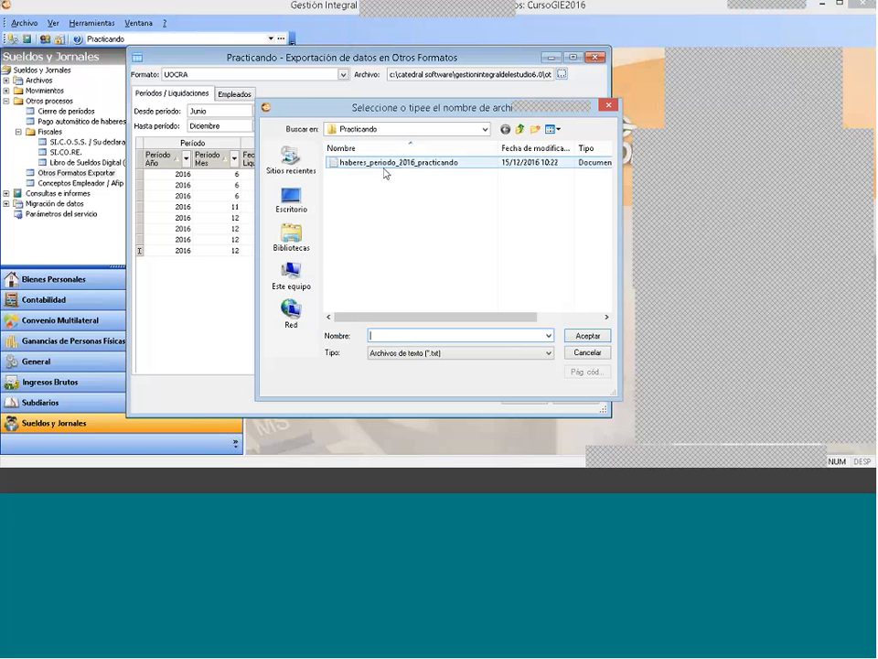
click(465, 165)
click(484, 129)
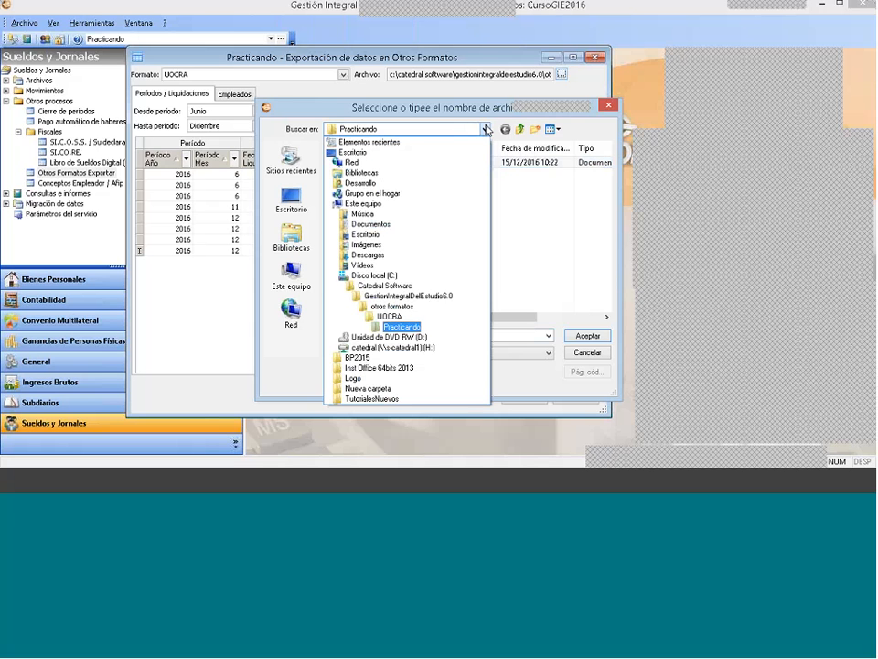
click(487, 130)
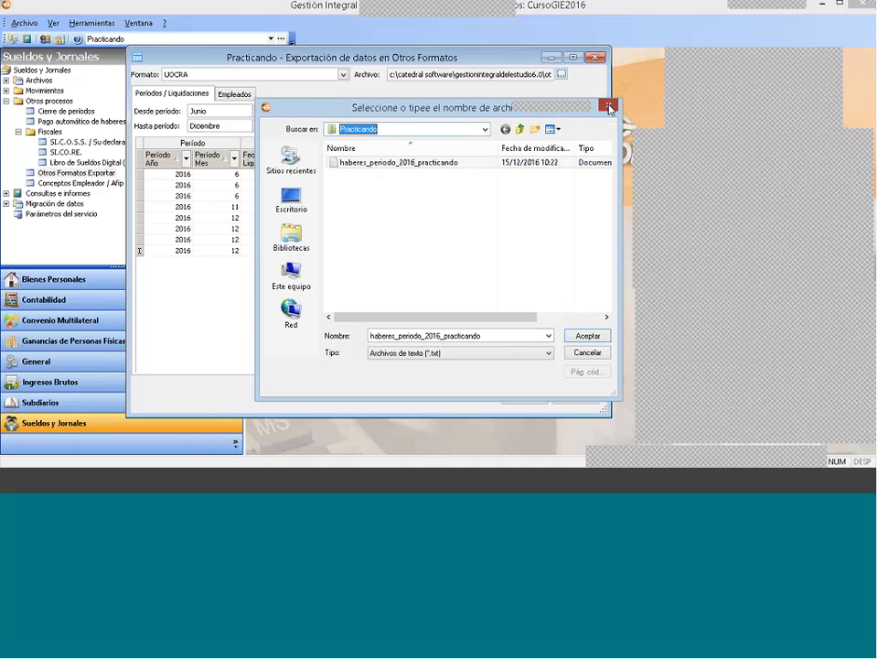
click(609, 106)
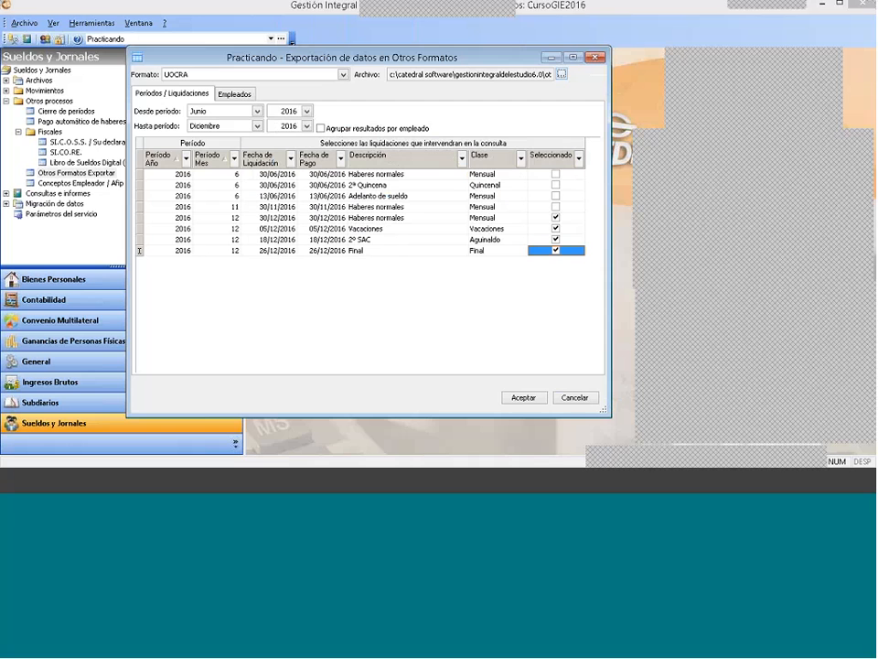
click(595, 58)
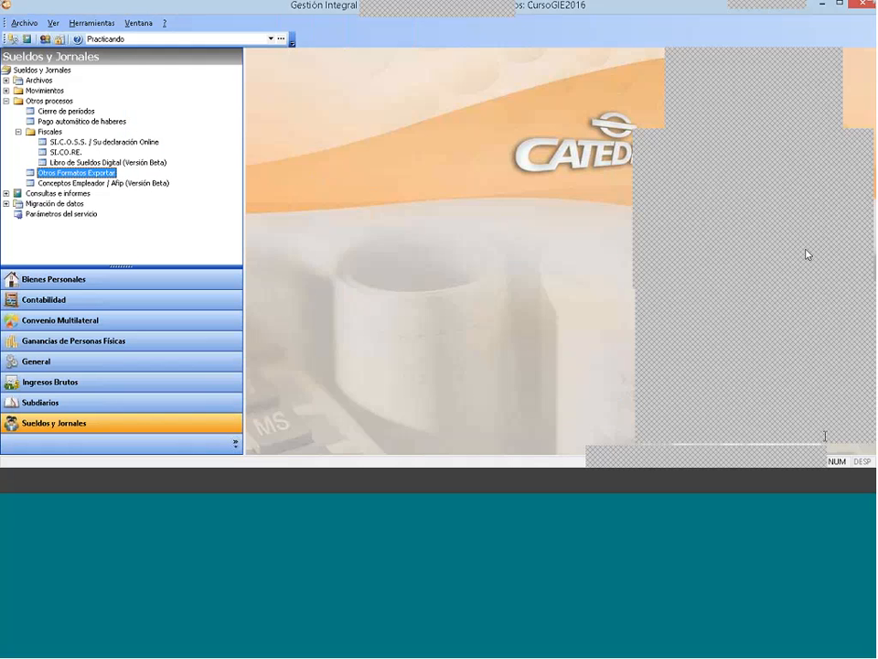